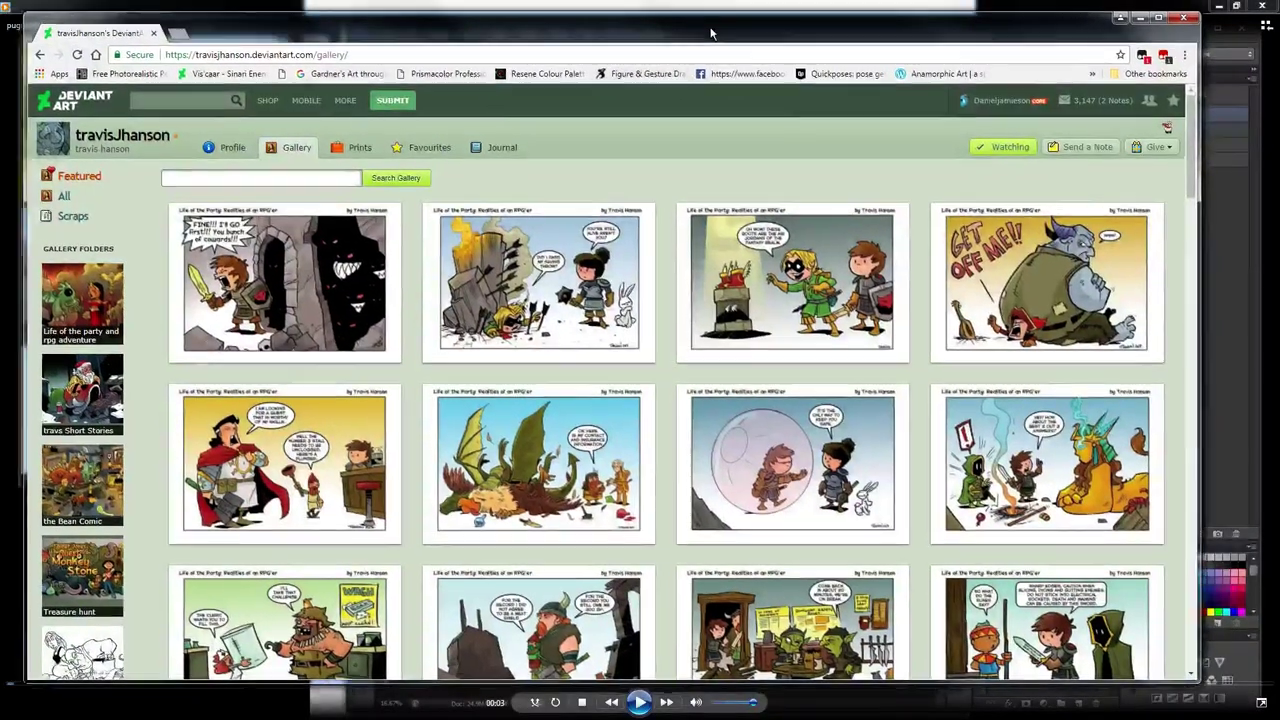
Step: Look over the comic thumbnails in the DeviantArt gallery and move the browser window out of the way
left_click_drag(710, 34, 748, 28)
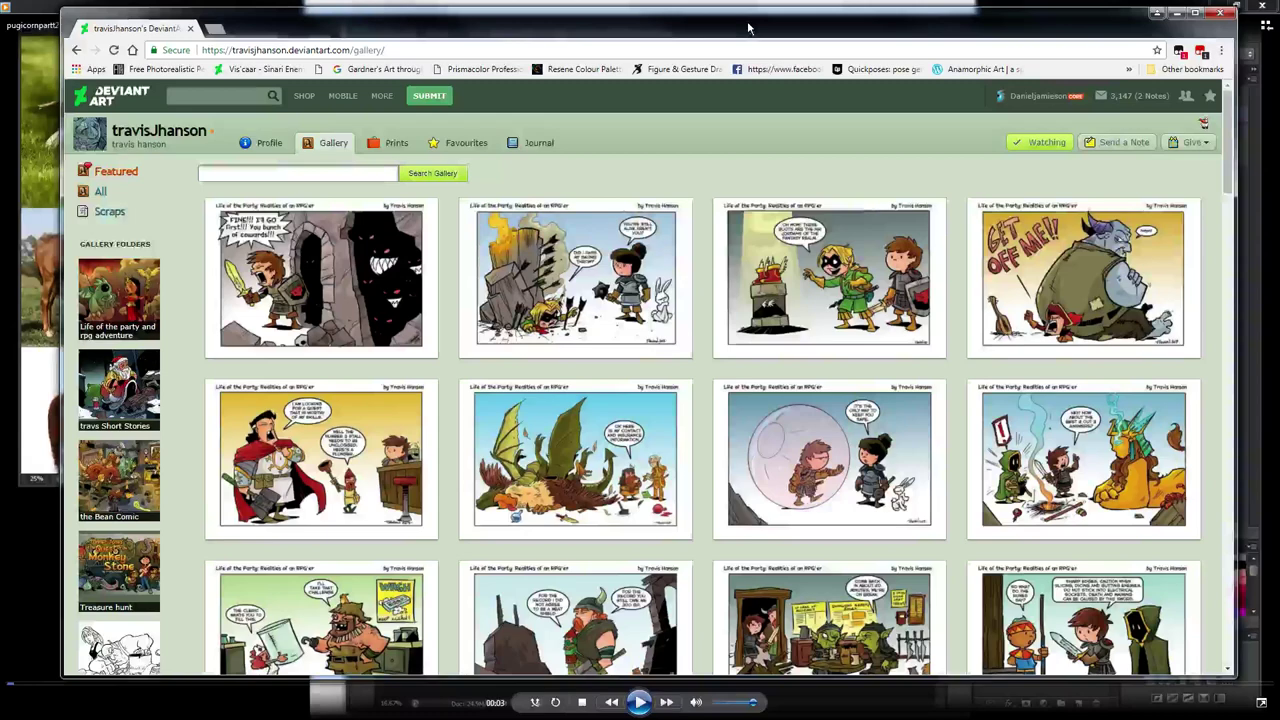
scroll(839, 294, "down", 1)
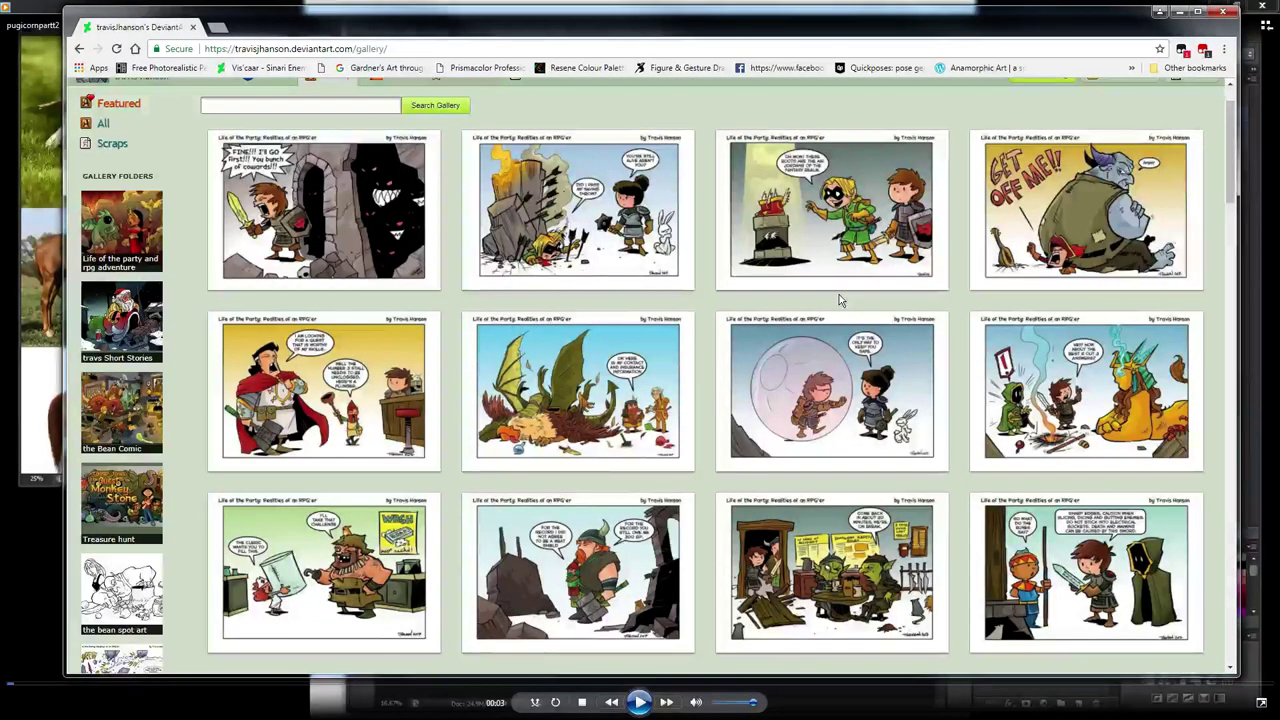
left_click_drag(1107, 25, 615, 33)
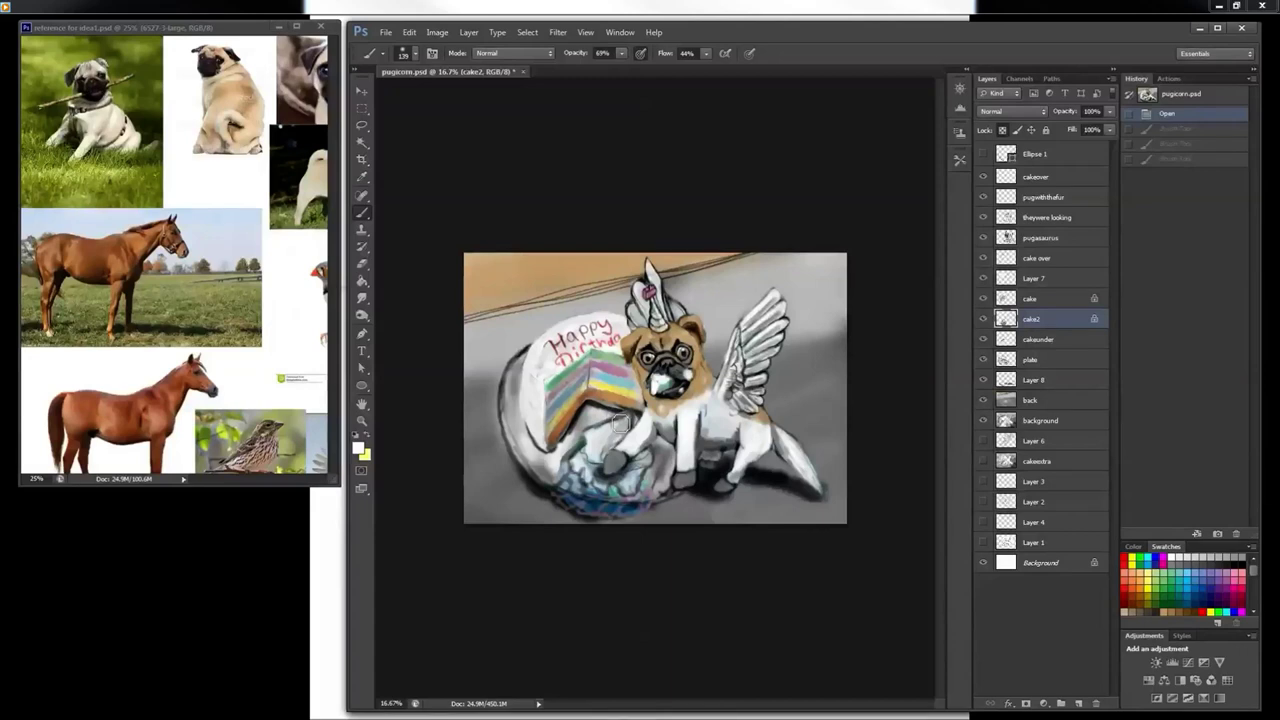
Step: Play the paused pugicornpartt2 video of the painting session
mouse_move(239, 309)
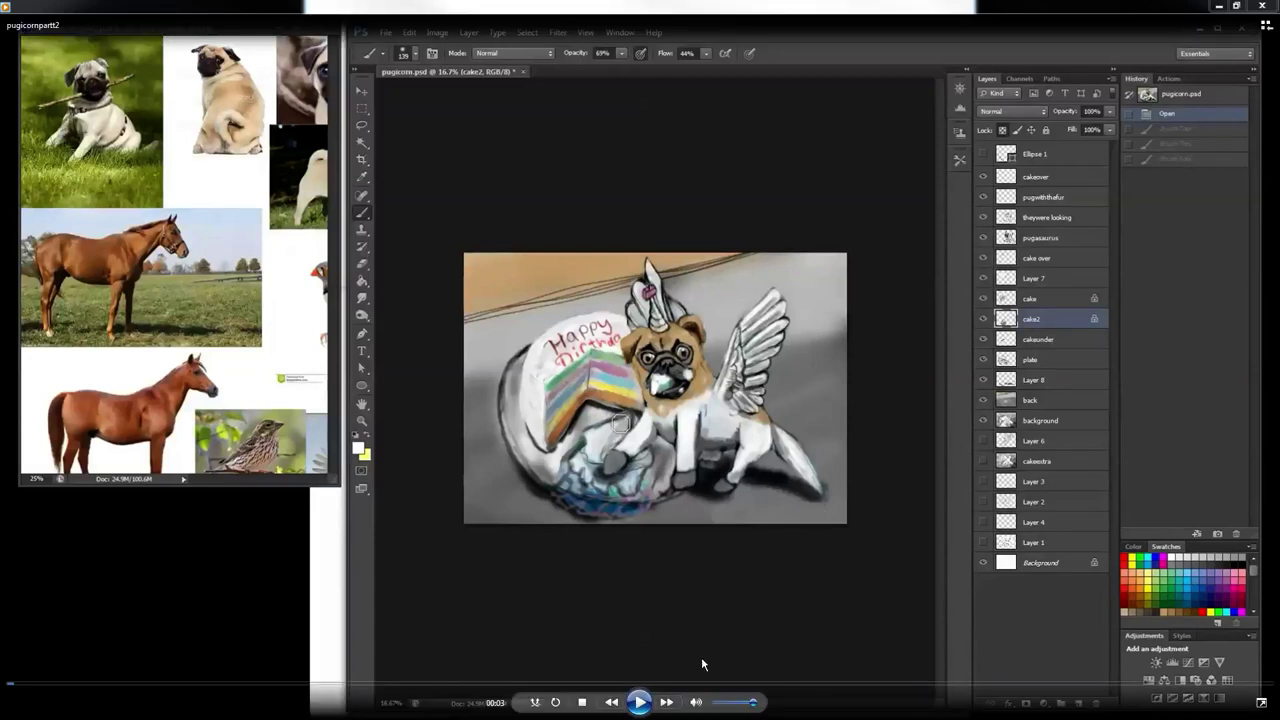
left_click(641, 702)
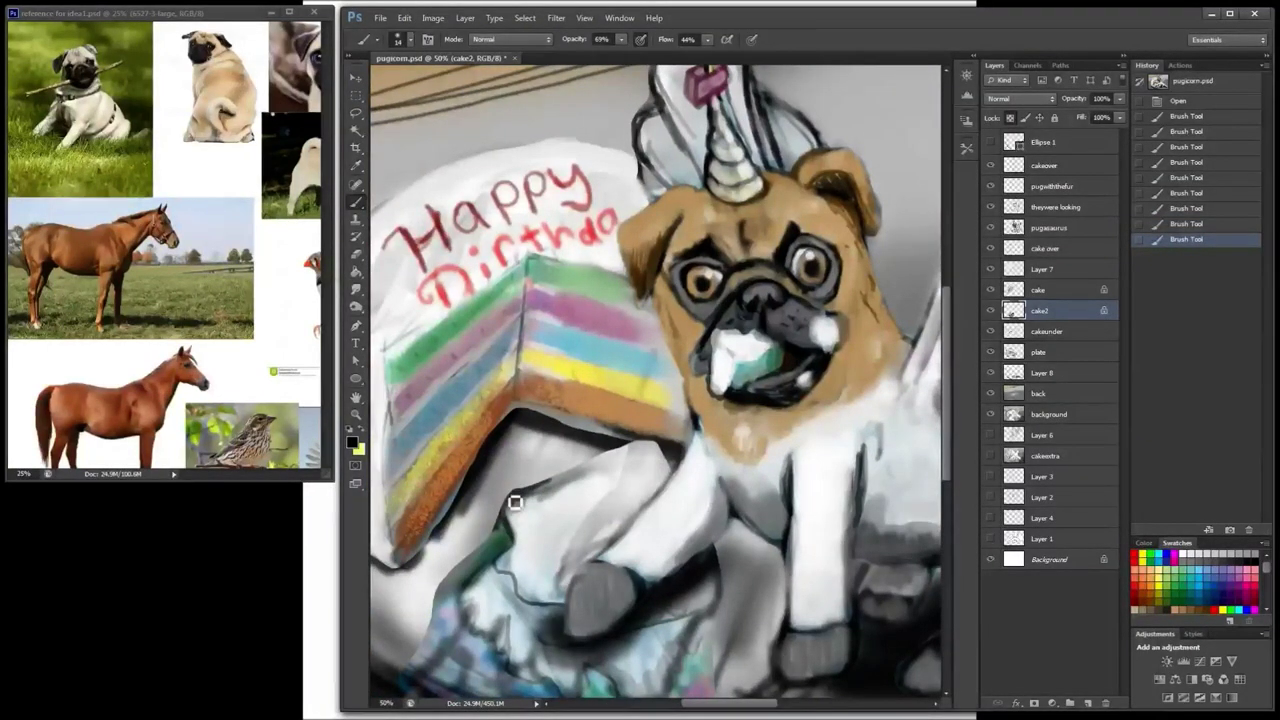
Step: Darken the upper-left edge of the small front cake with black and paint a dark green patch over it
mouse_move(515, 502)
left_mouse_down()
mouse_move(470, 587)
mouse_move(475, 569)
mouse_move(450, 600)
left_mouse_up()
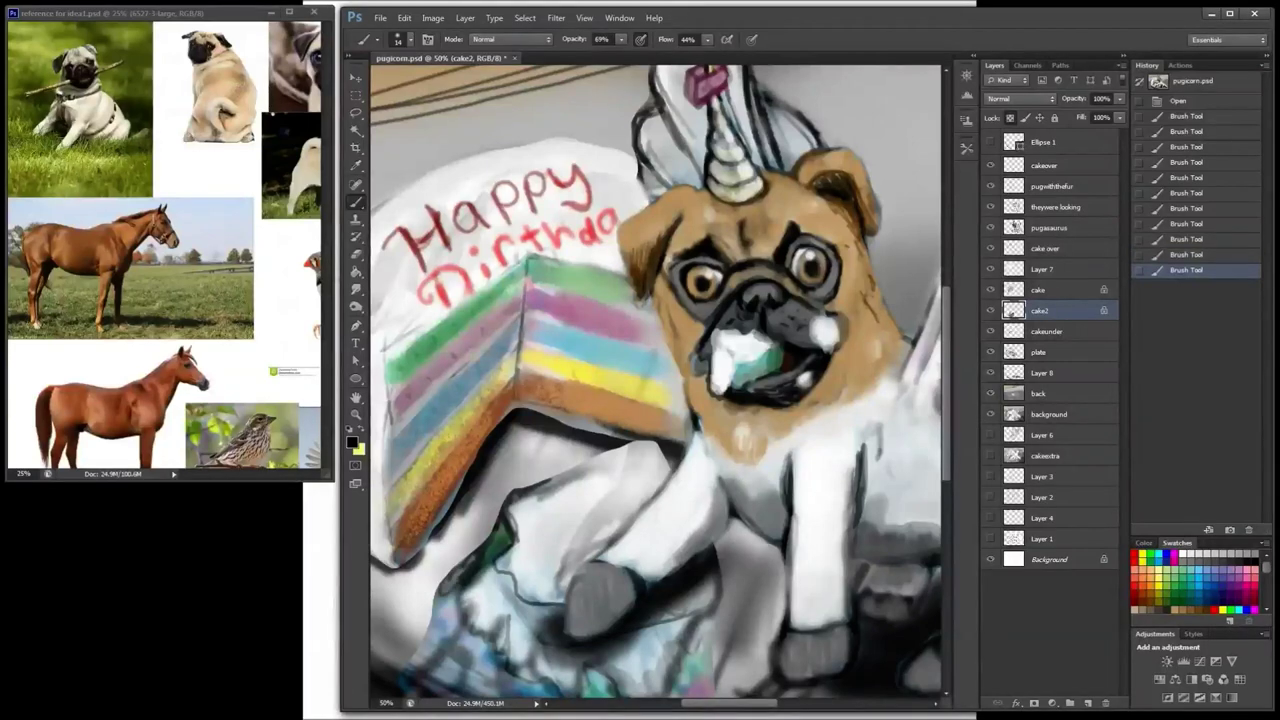
left_click(1172, 560)
left_click(1185, 586)
right_click(560, 540)
left_click_drag(574, 158, 592, 158)
mouse_move(490, 545)
left_mouse_down()
mouse_move(504, 538)
mouse_move(446, 587)
left_mouse_up()
Step: Paint a purple band below the green patch and light blue down both sides of the small front cake
left_click(1240, 568)
mouse_move(478, 556)
left_mouse_down()
mouse_move(446, 596)
mouse_move(452, 586)
left_mouse_up()
left_click_drag(609, 483, 646, 416)
left_click(1202, 570)
left_click_drag(486, 539, 530, 610)
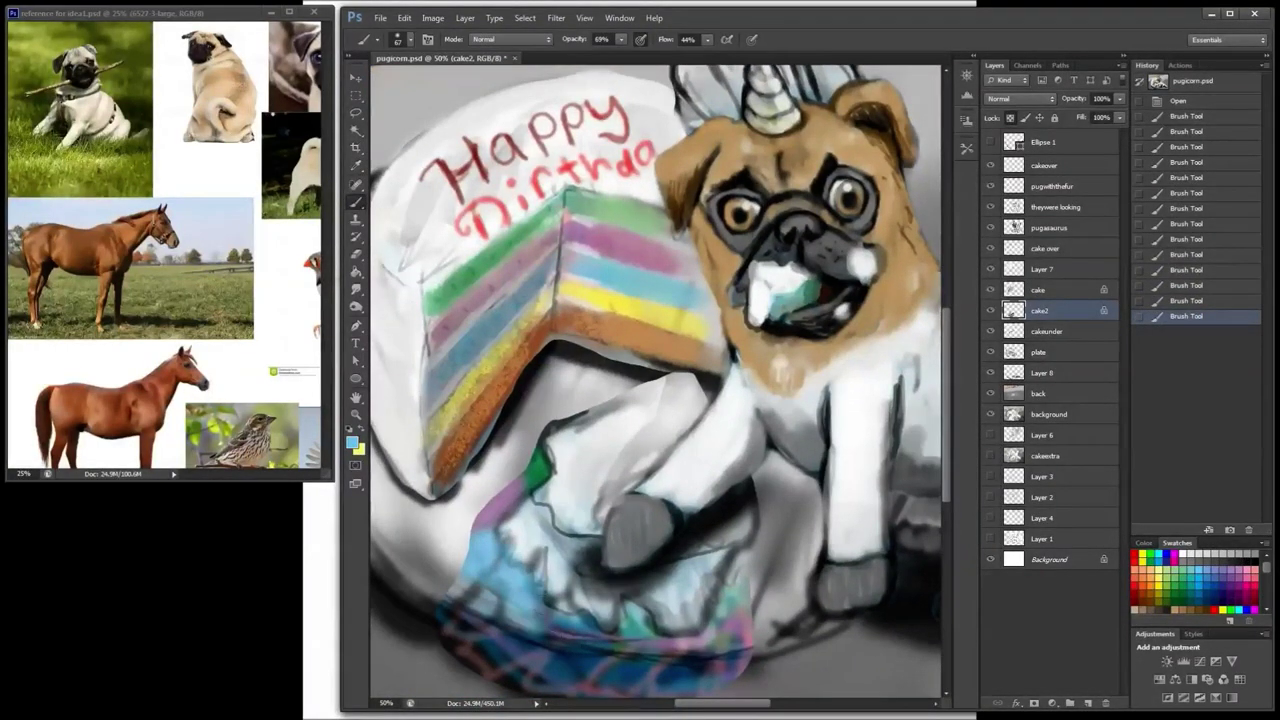
left_click_drag(743, 565, 722, 618)
left_click_drag(738, 585, 716, 628)
Step: Paint a dark red band along the bottom edge of the small front cake
left_click_drag(630, 530, 641, 409)
left_click(1136, 601)
mouse_move(758, 526)
left_mouse_down()
mouse_move(718, 568)
mouse_move(454, 491)
mouse_move(725, 588)
left_mouse_up()
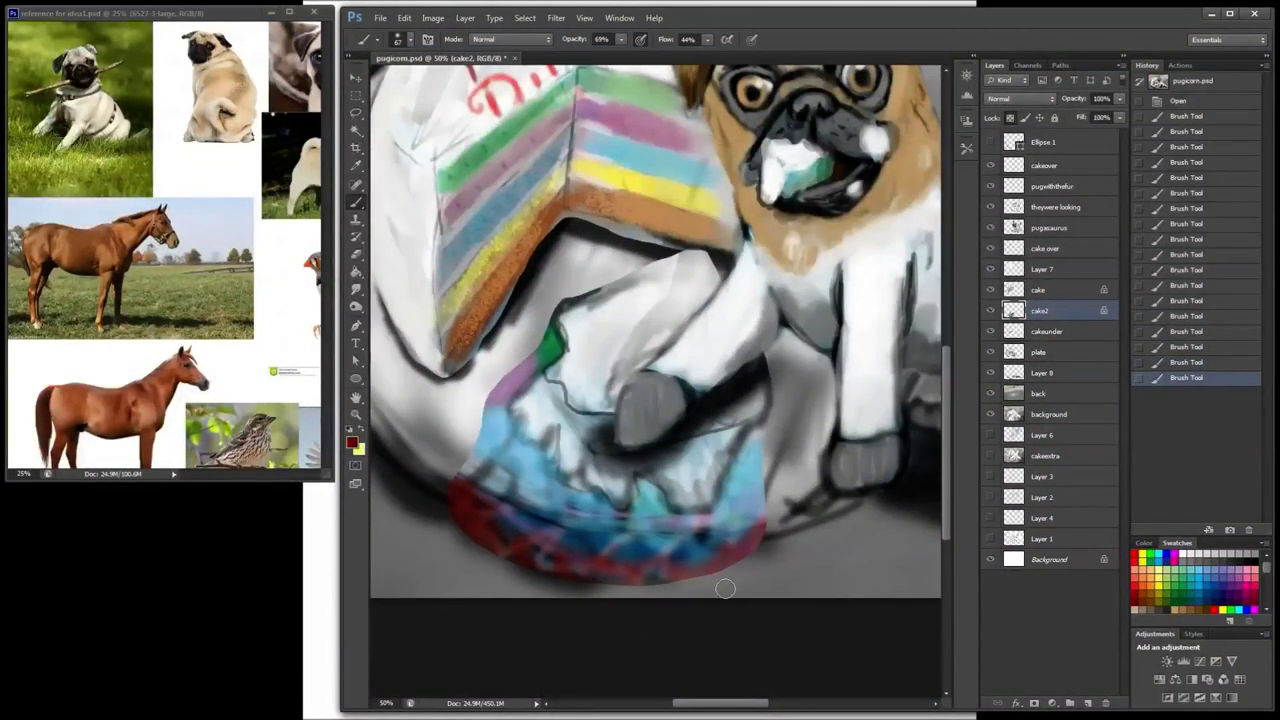
Step: Add a new layer above cake2 and paint yellow patches above the red band at both ends with a smaller brush
left_click(1088, 703)
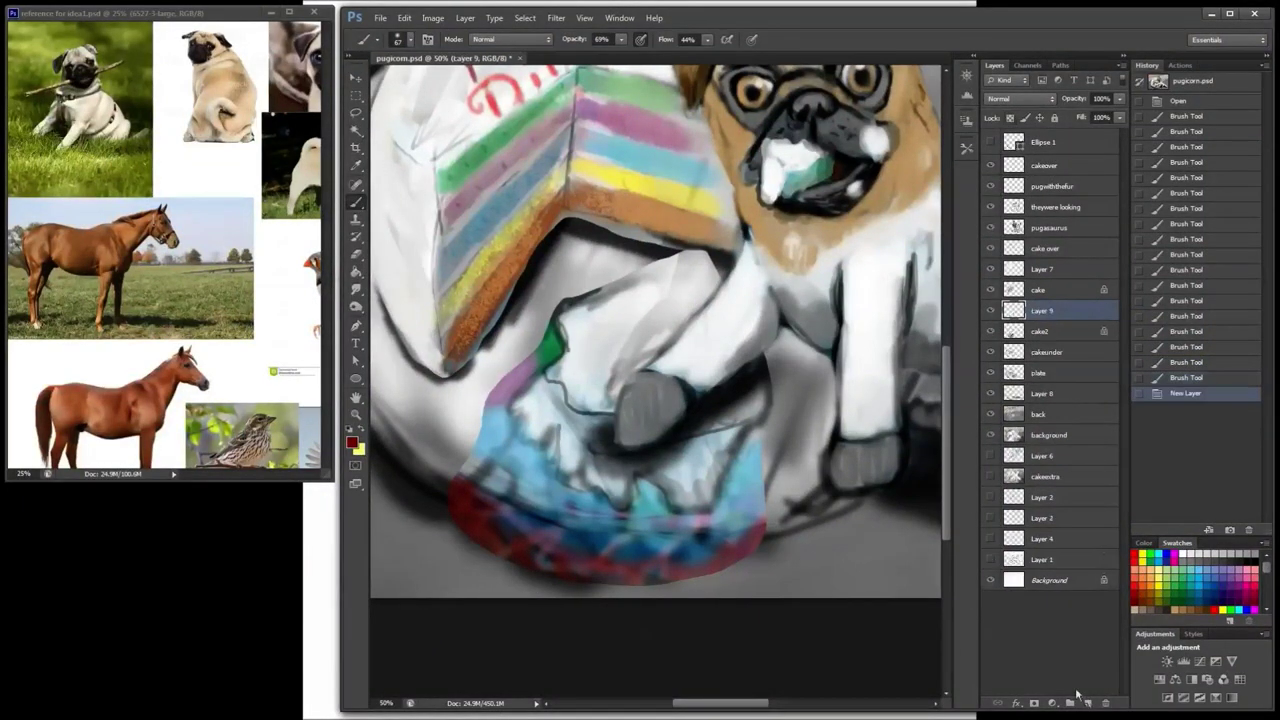
right_click(544, 540)
left_click_drag(601, 158, 577, 171)
left_click(470, 550)
mouse_move(455, 492)
left_mouse_down()
mouse_move(474, 497)
mouse_move(477, 451)
mouse_move(495, 490)
left_mouse_up()
left_click(1143, 556)
left_click_drag(760, 514, 750, 520)
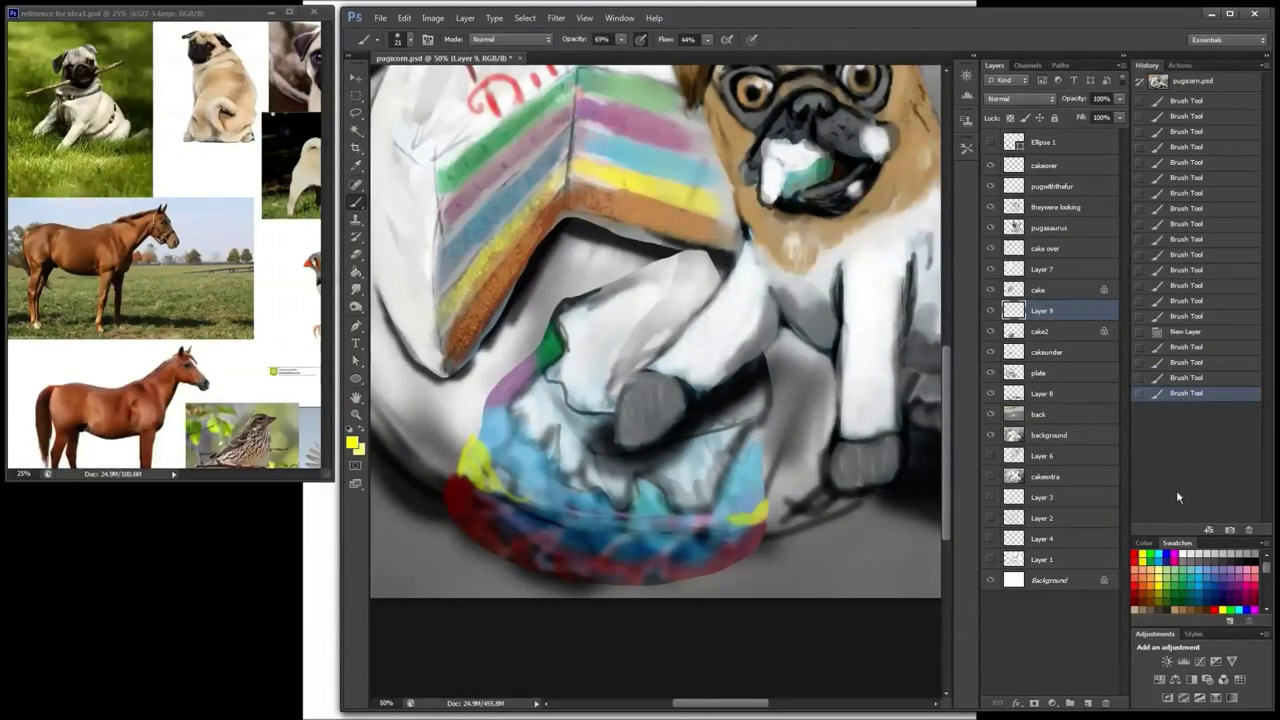
Step: Paint a lilac stroke down the front cake's right side and a cyan patch above the yellow
left_click(1226, 570)
mouse_move(761, 464)
left_mouse_down()
mouse_move(745, 485)
mouse_move(767, 490)
mouse_move(751, 509)
left_mouse_up()
left_click(1160, 554)
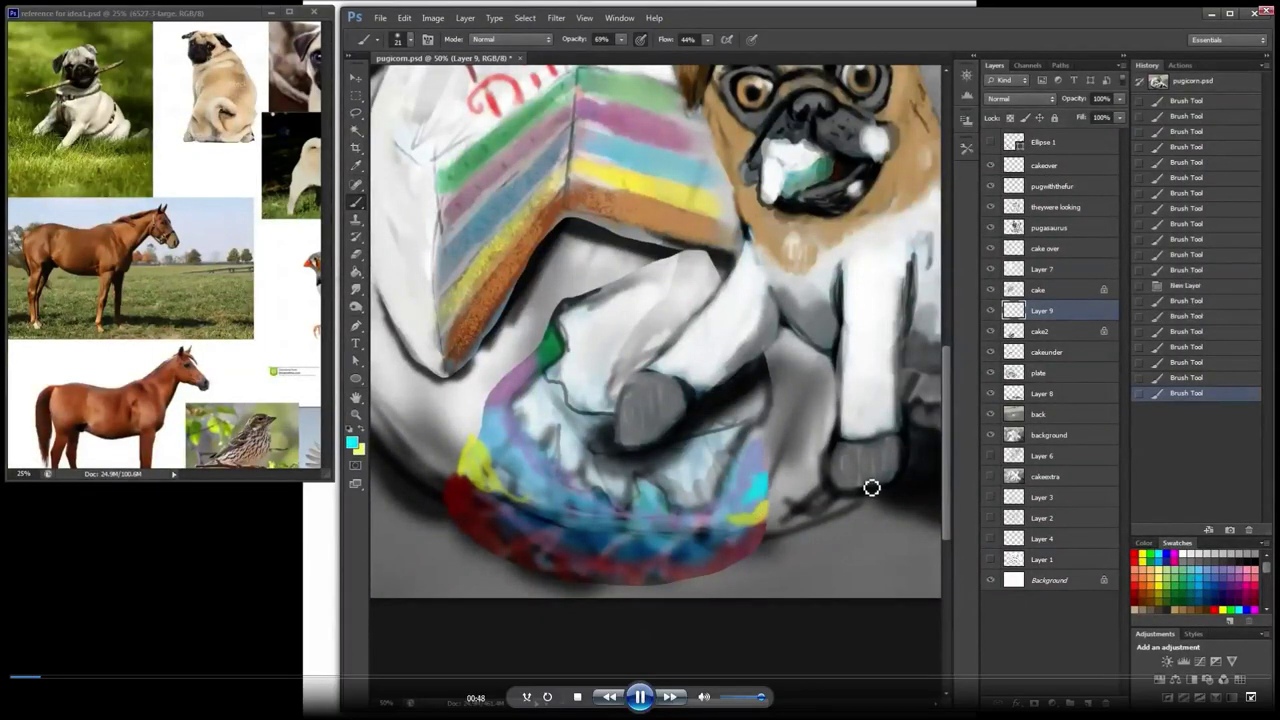
Step: Paint green along the jagged edge of the front cake's frosting and cover the frosting's upper area with white
left_click(1149, 562)
mouse_move(540, 370)
left_mouse_down()
mouse_move(590, 478)
mouse_move(694, 508)
mouse_move(753, 446)
mouse_move(714, 443)
left_mouse_up()
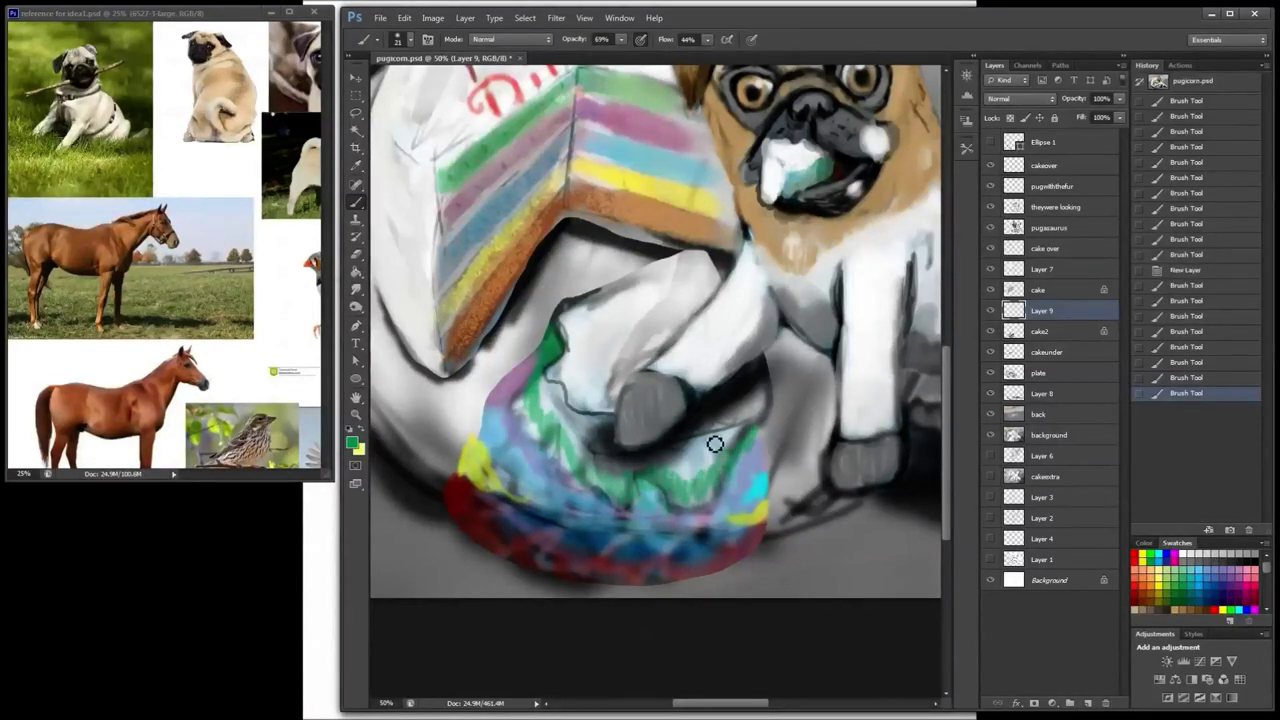
left_click(1183, 554)
mouse_move(606, 455)
left_mouse_down()
mouse_move(563, 391)
mouse_move(597, 408)
mouse_move(657, 280)
mouse_move(581, 306)
mouse_move(603, 388)
mouse_move(671, 320)
mouse_move(712, 262)
mouse_move(699, 258)
left_mouse_up()
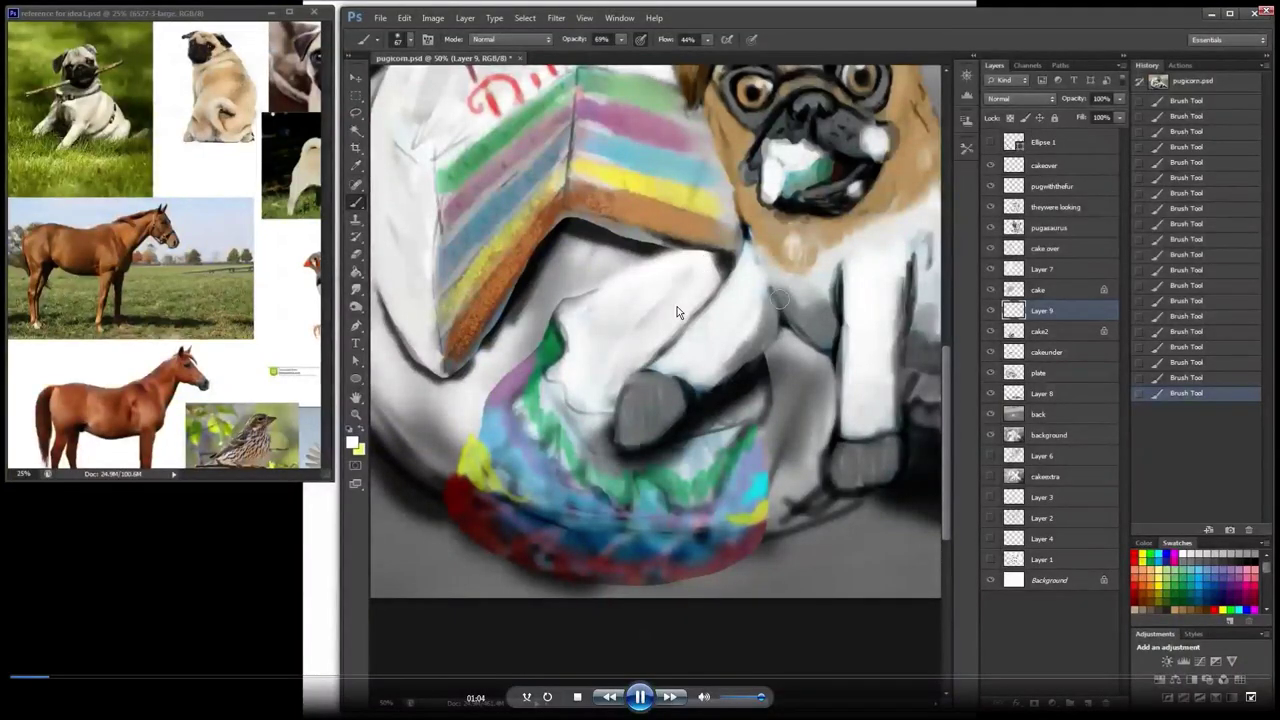
Step: Erase part of the cake2 layer along the front cake's edge beside the dog's raised grey paw
left_click(1058, 331)
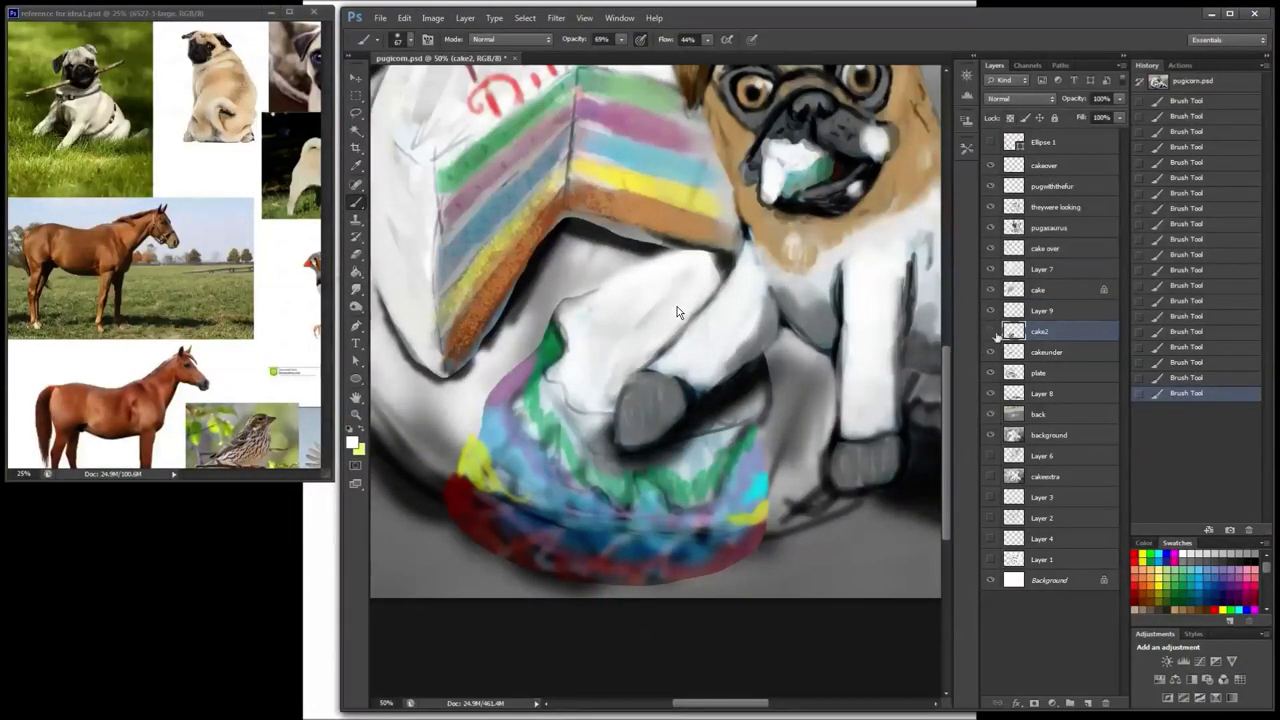
left_click(993, 333)
key("e")
left_click_drag(690, 438, 745, 415)
left_click_drag(700, 428, 760, 400)
left_click_drag(700, 430, 762, 395)
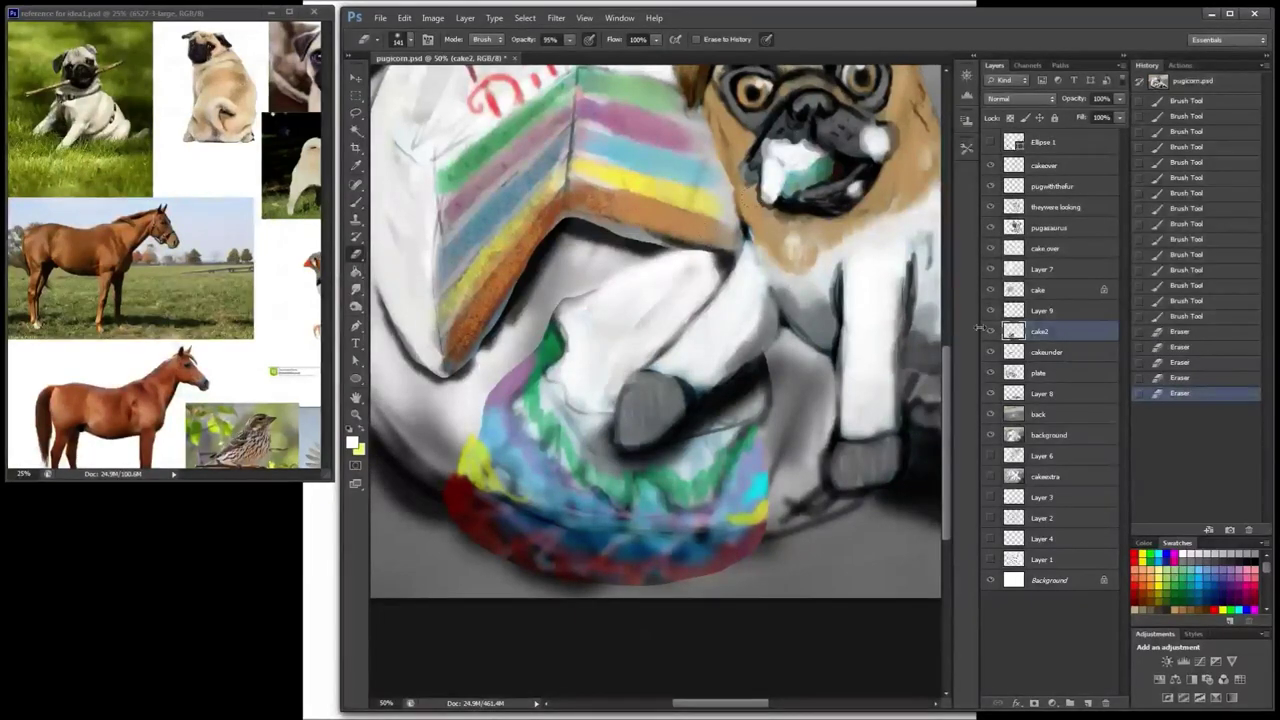
Step: Erase stray paint at the top of the white frosting mound on both the cake2 layer and Layer 9
left_click(1042, 310)
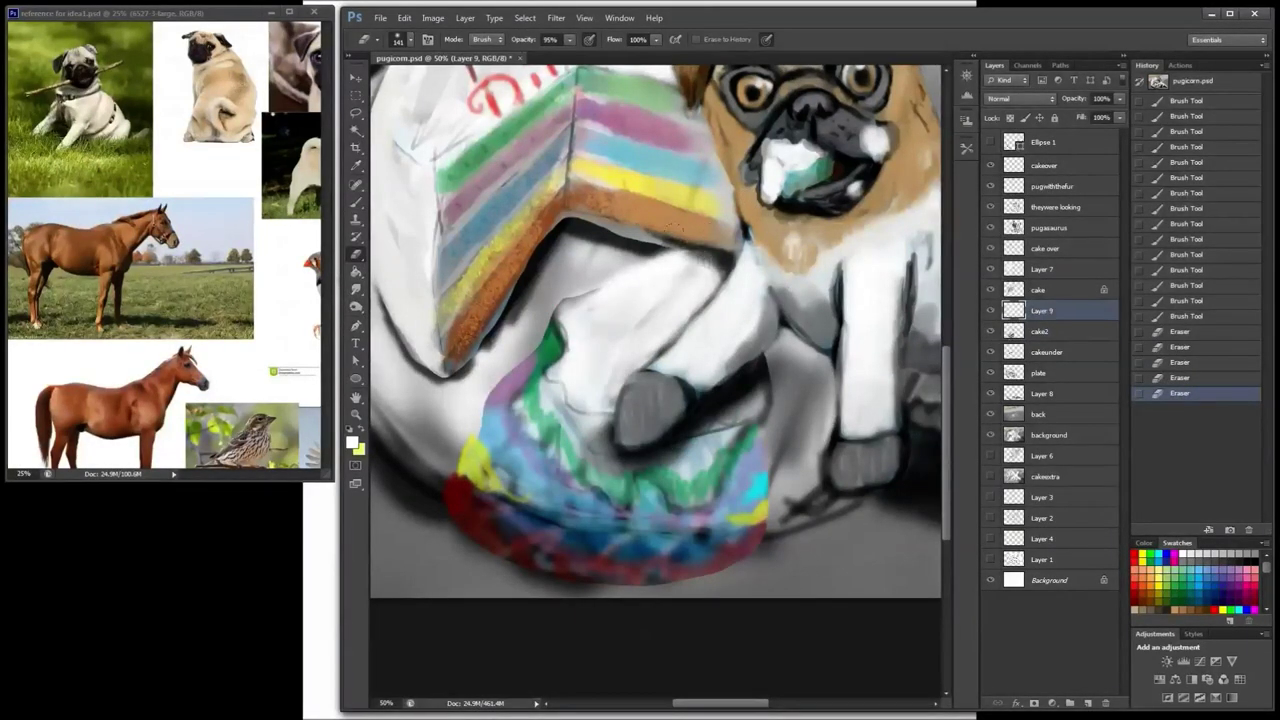
left_click(1042, 331)
left_click_drag(700, 258, 660, 256)
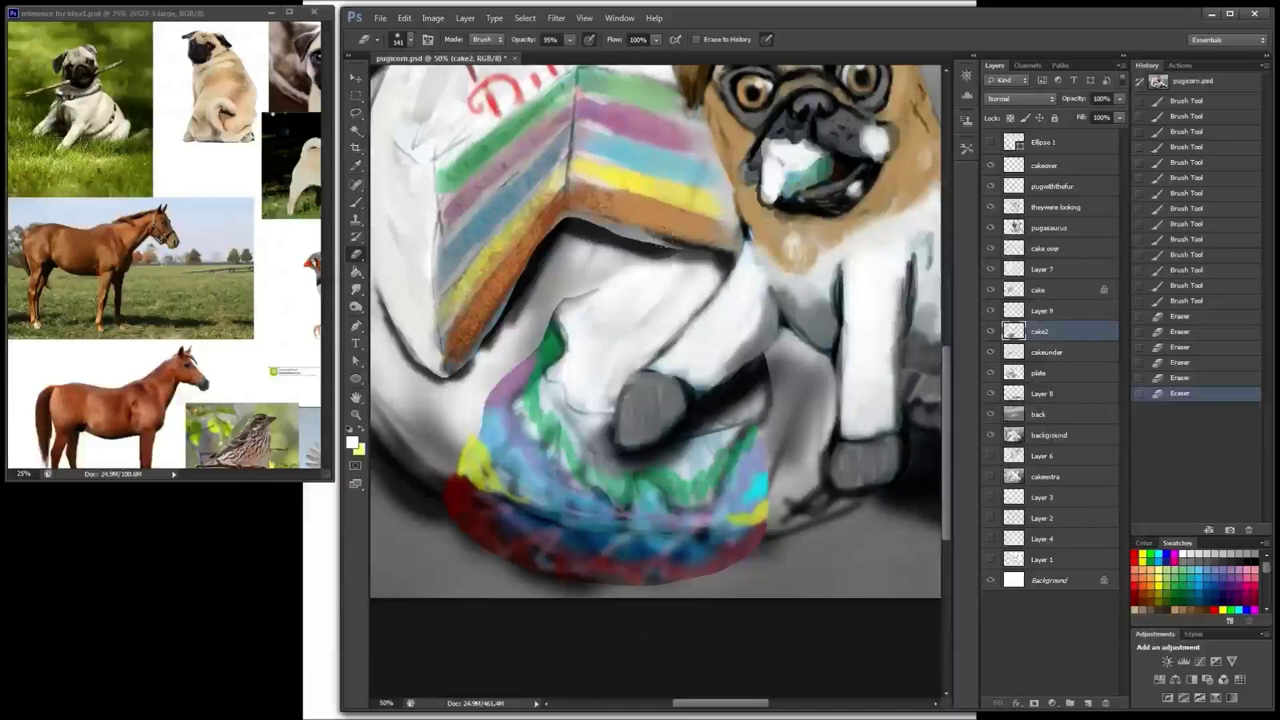
key("alt+bracketright")
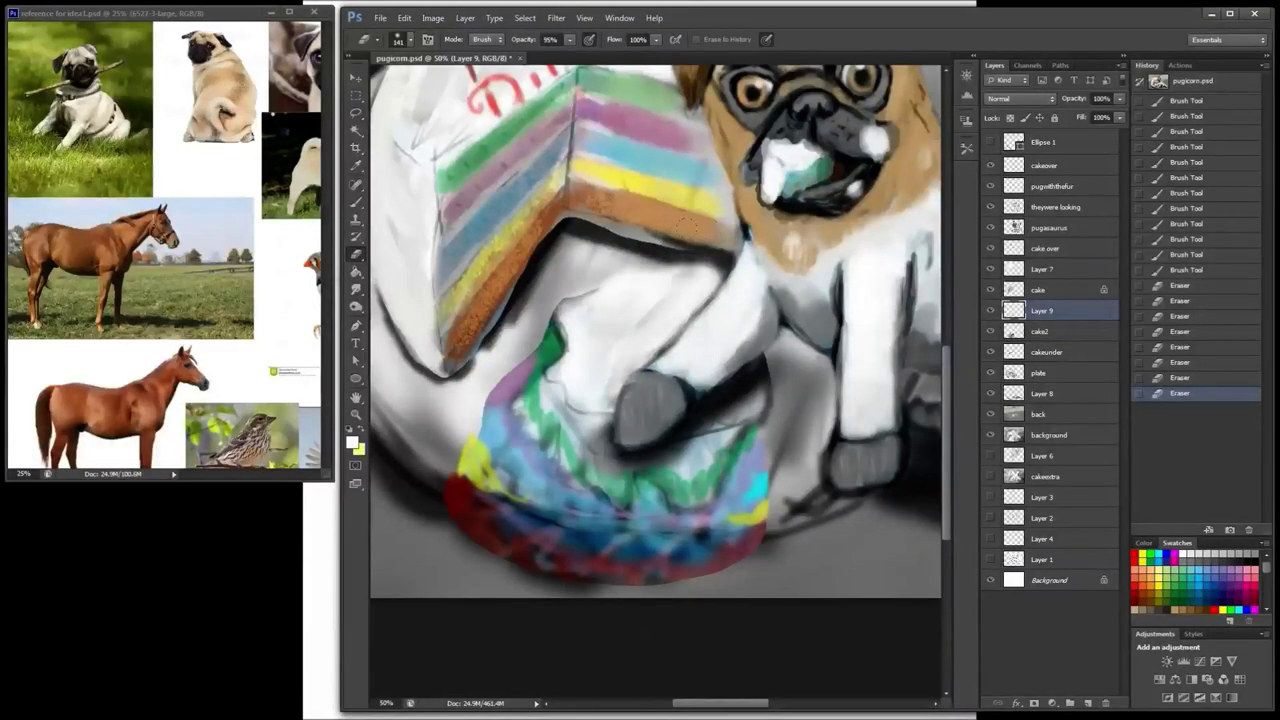
left_click_drag(689, 265, 704, 268)
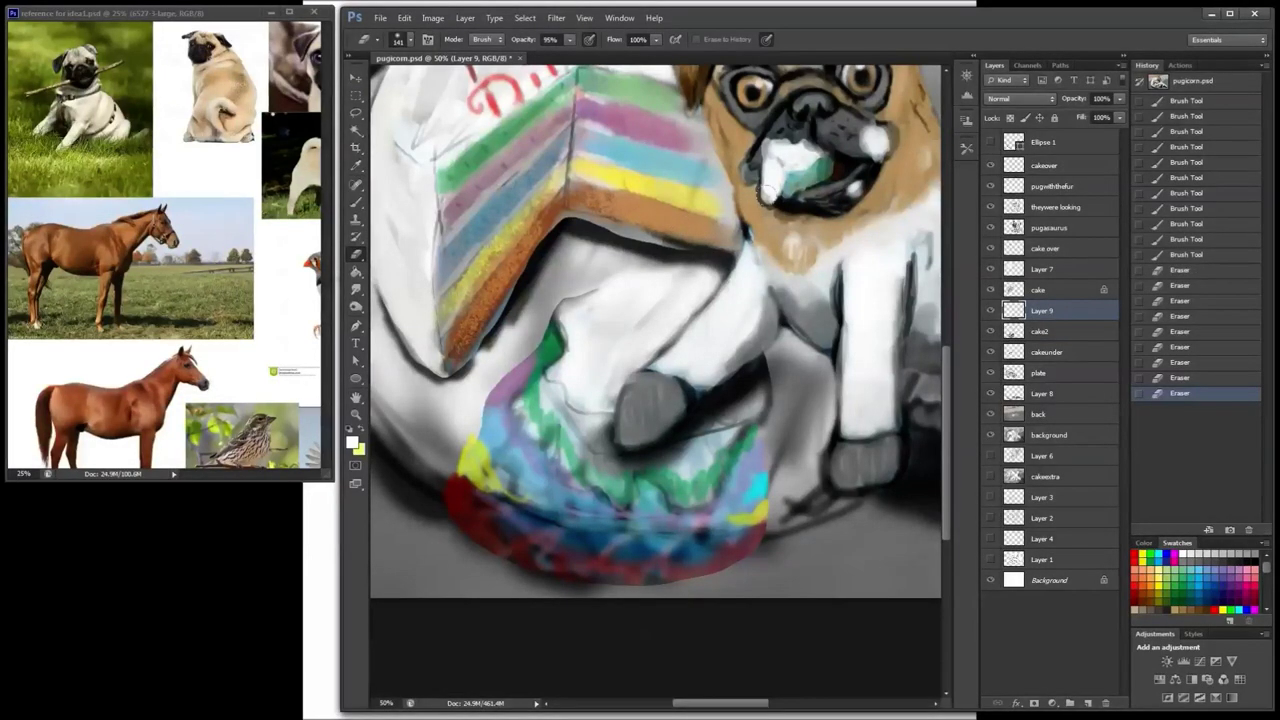
left_click(768, 193)
left_click(1040, 331)
left_click(1059, 316)
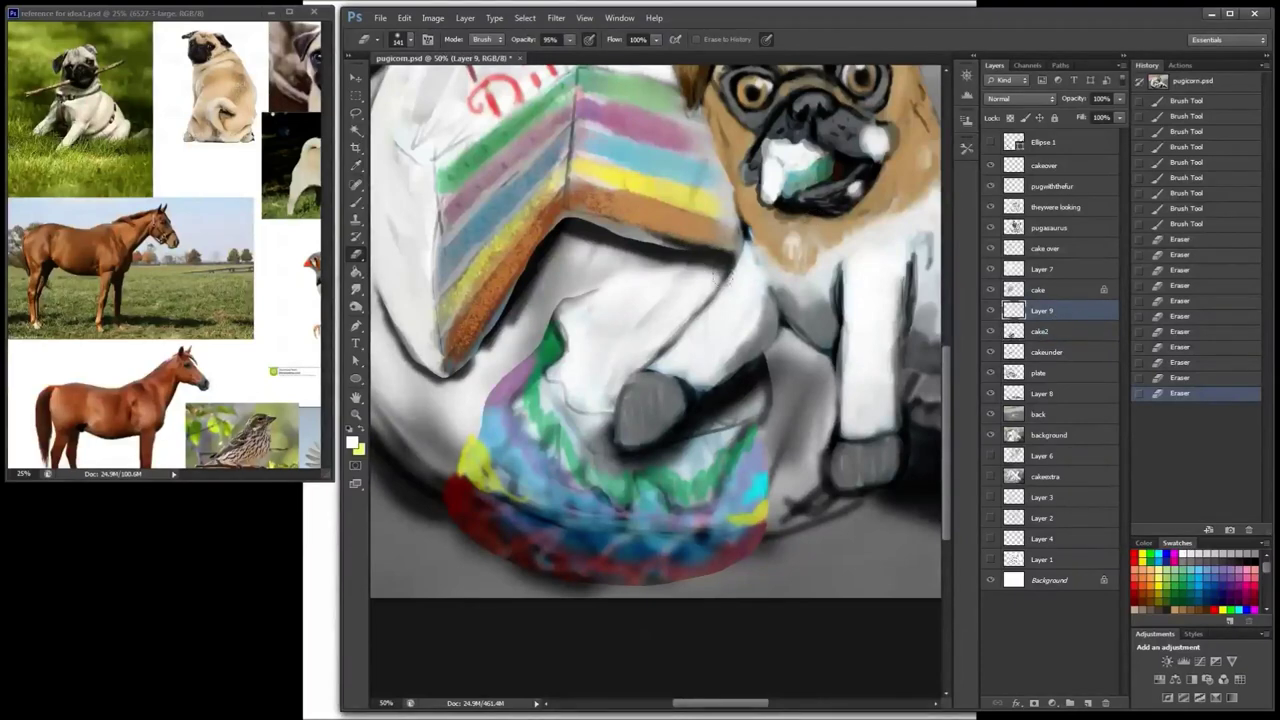
Step: Set the eraser size to 17 px and erase small spots where the frosting meets the dog's leg
right_click(730, 278)
type("17")
key("Return")
left_click(697, 278)
left_click(730, 292)
Step: Brush white over the upper contour and inside of the frosting mound on Layer 9
key("b")
mouse_move(718, 268)
left_mouse_down()
mouse_move(664, 284)
mouse_move(705, 275)
mouse_move(683, 283)
mouse_move(719, 292)
left_mouse_up()
left_click_drag(712, 288, 674, 275)
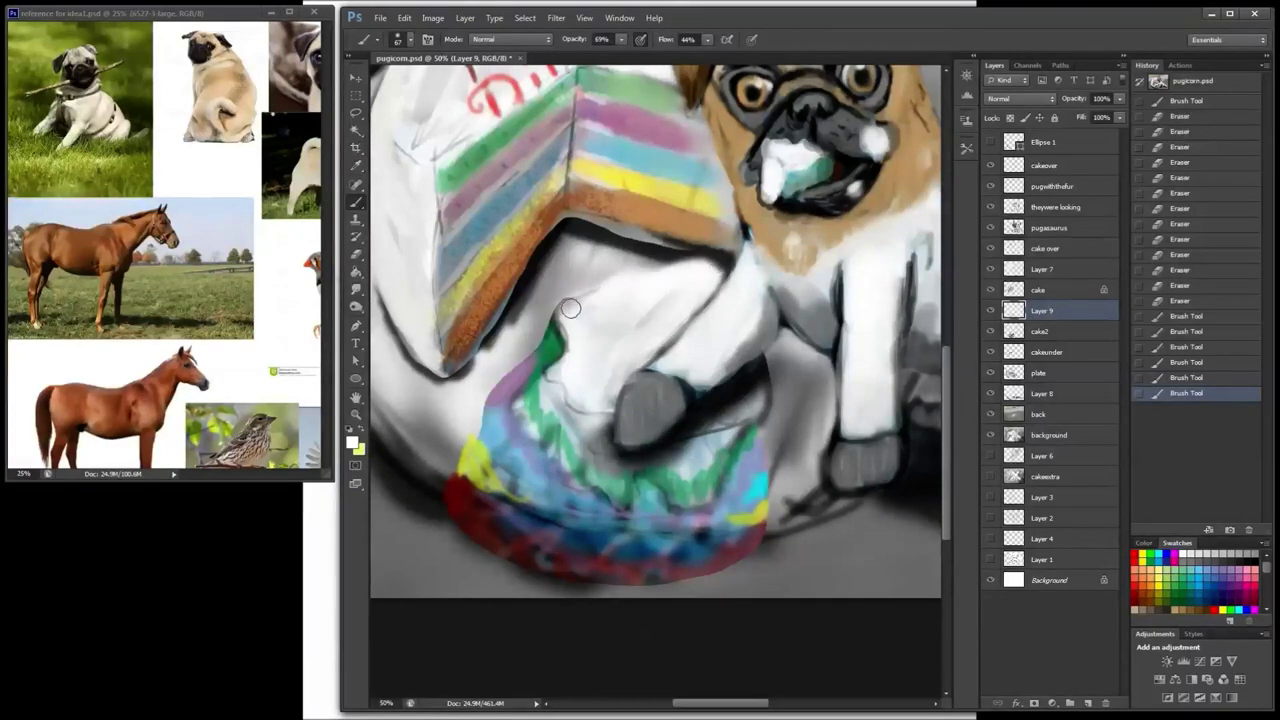
left_click_drag(571, 308, 588, 296)
left_click_drag(568, 308, 602, 286)
left_click_drag(644, 268, 696, 262)
mouse_move(576, 320)
left_mouse_down()
mouse_move(627, 356)
mouse_move(648, 325)
left_mouse_up()
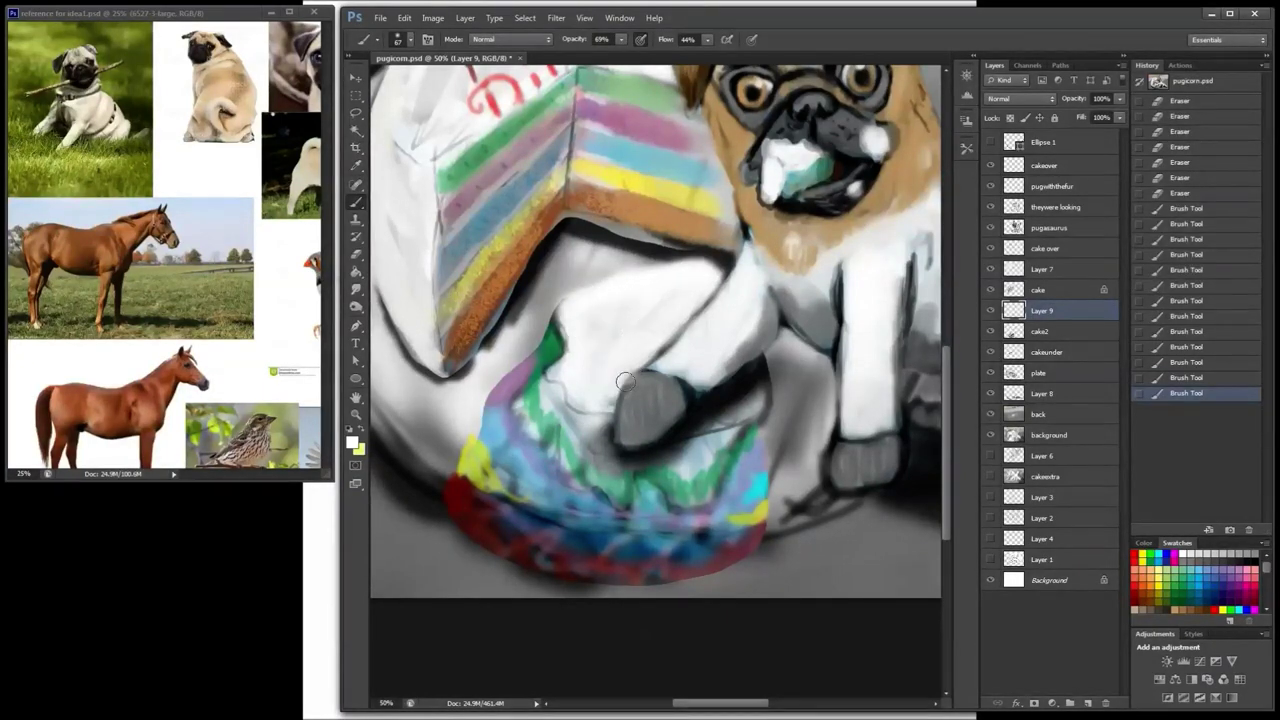
Step: Paint white around the dog's raised paw and down to the green edge of the front cake's frosting
mouse_move(625, 381)
left_mouse_down()
mouse_move(648, 358)
mouse_move(584, 412)
left_mouse_up()
mouse_move(597, 434)
left_mouse_down()
mouse_move(610, 416)
mouse_move(595, 480)
left_mouse_up()
left_click_drag(720, 430, 685, 470)
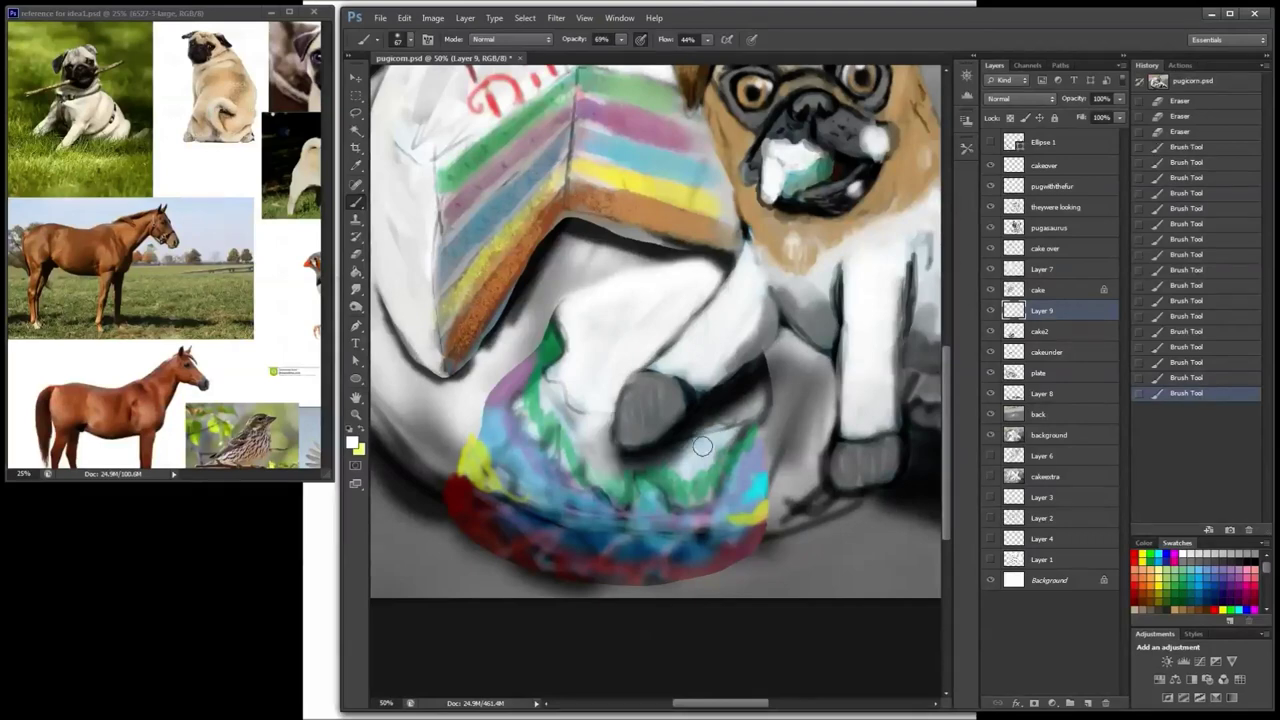
mouse_move(760, 405)
left_mouse_down()
mouse_move(710, 440)
mouse_move(644, 422)
mouse_move(640, 480)
left_mouse_up()
mouse_move(650, 465)
left_mouse_down()
mouse_move(615, 490)
mouse_move(584, 436)
left_mouse_up()
mouse_move(588, 440)
left_mouse_down()
mouse_move(562, 378)
mouse_move(578, 374)
left_mouse_up()
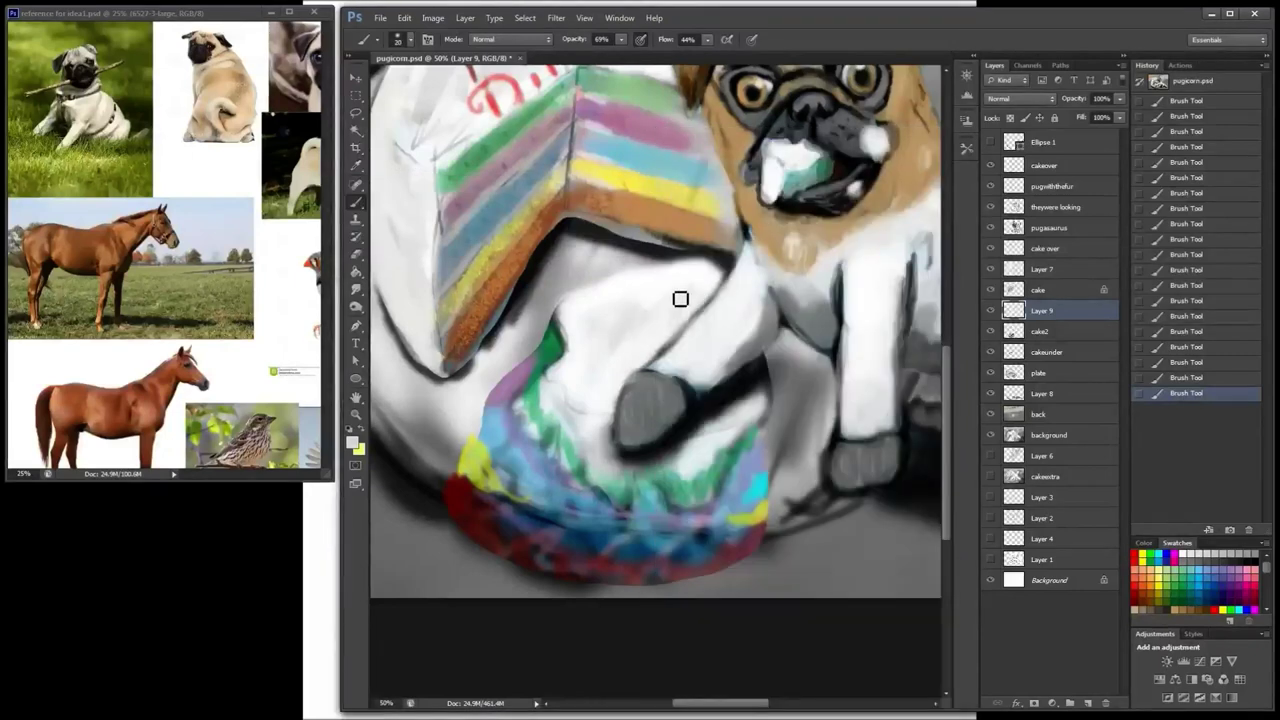
Step: Shade the frosting mound with light grey strokes and enlarge the brush
left_click_drag(680, 299, 587, 357)
left_click_drag(640, 345, 677, 327)
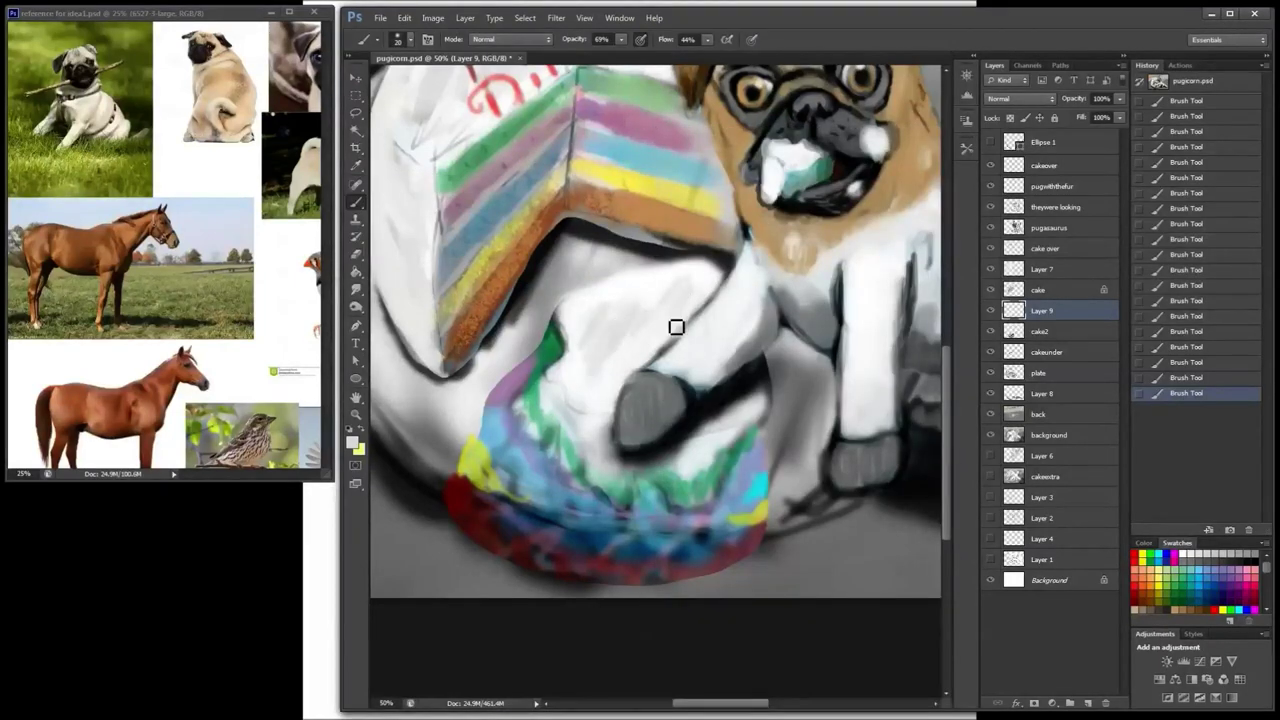
right_click(605, 338)
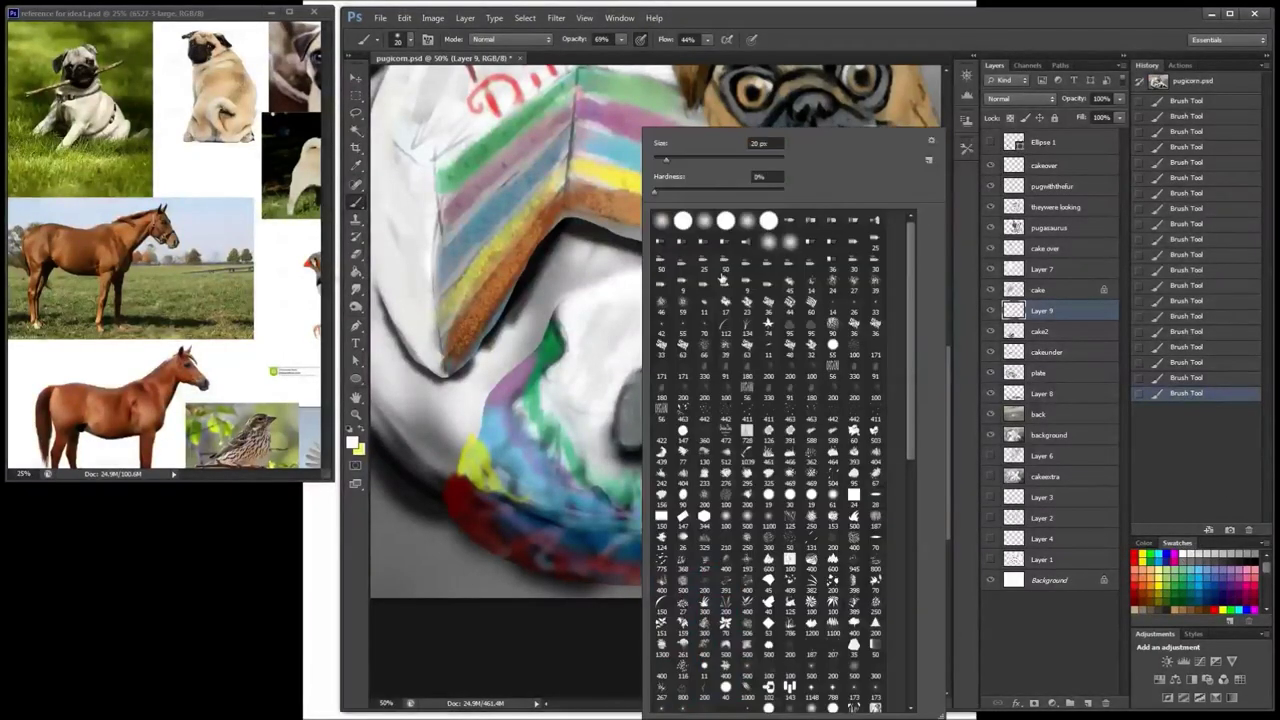
left_click(702, 160)
Step: Check the cake over and cake layers by toggling their visibility, and unlock the cake layer's transparent pixels
left_click(1045, 249)
left_click(991, 249)
left_click(991, 249)
left_click(1053, 271)
left_click(1057, 289)
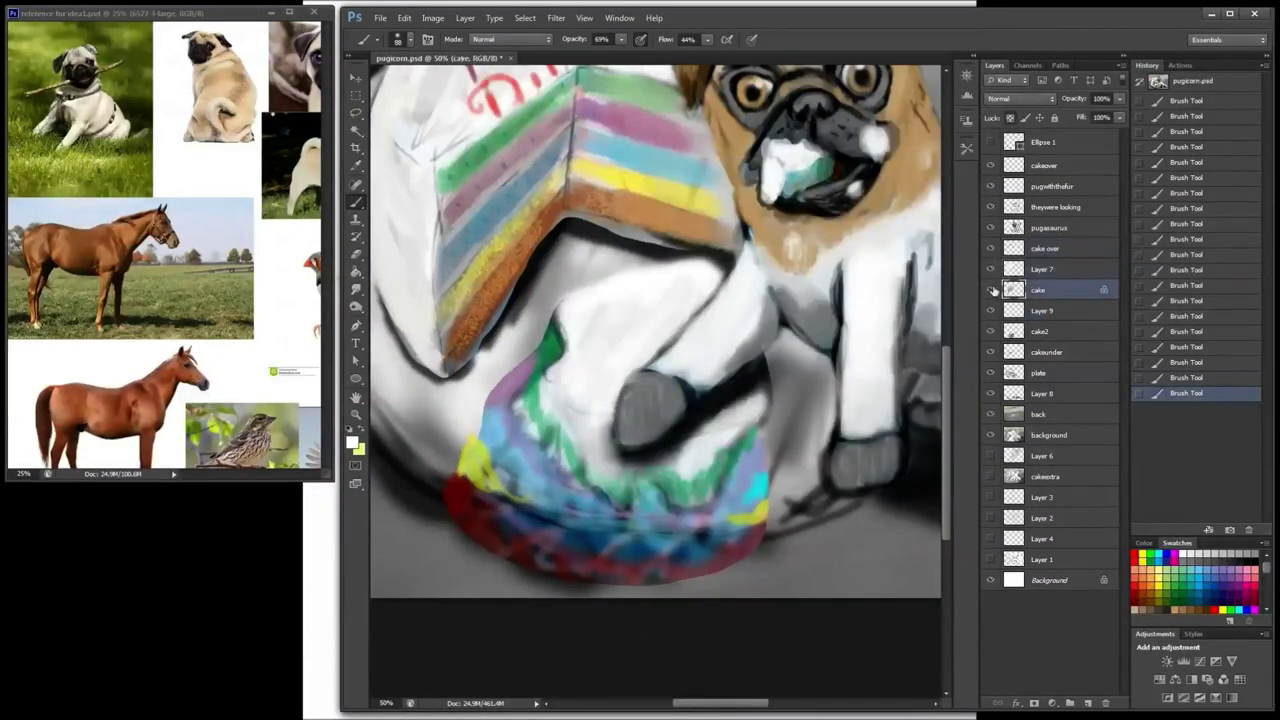
left_click(992, 290)
left_click(992, 290)
double_click(1104, 291)
key("Escape")
left_click(1010, 119)
Step: Erase along the underside of the large rainbow cake's cut on the cake layer and relock its transparent pixels
key("e")
left_click_drag(552, 256, 512, 312)
left_click_drag(512, 300, 456, 390)
left_click_drag(480, 356, 464, 376)
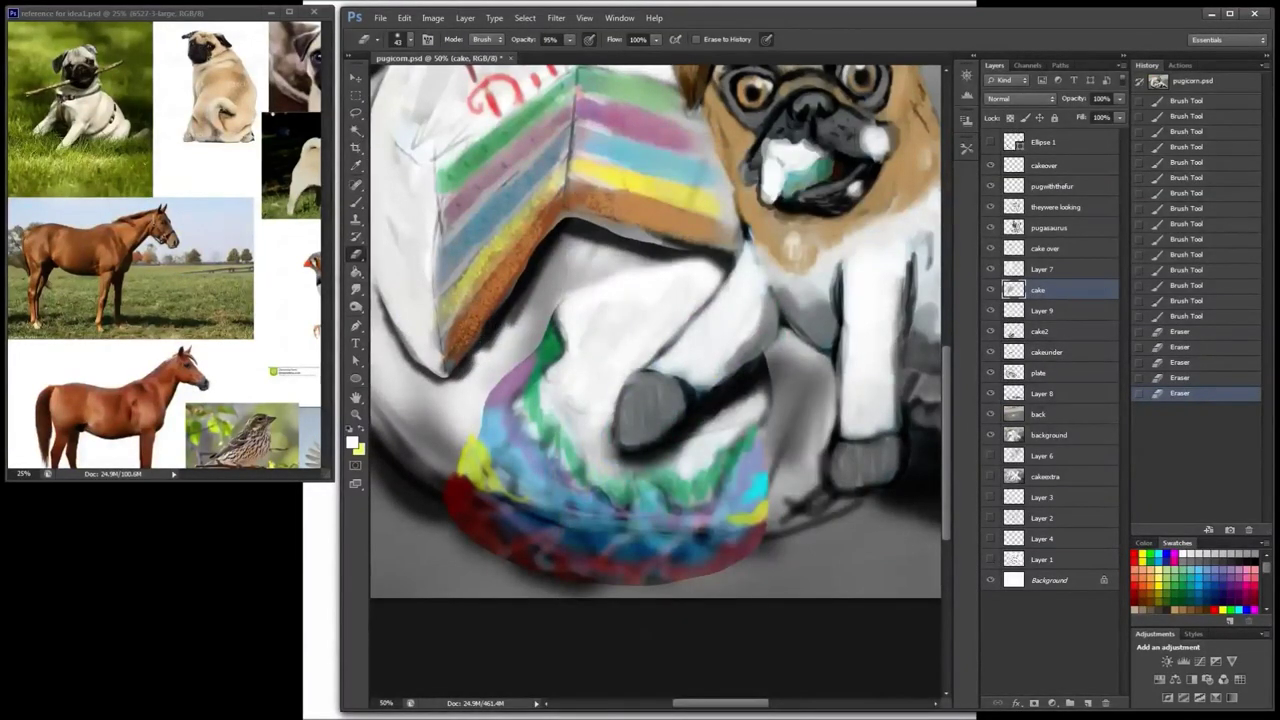
left_click_drag(516, 284, 560, 222)
mouse_move(580, 225)
left_mouse_down()
mouse_move(675, 255)
mouse_move(584, 221)
left_mouse_up()
left_click_drag(572, 217, 690, 252)
left_click(1010, 118)
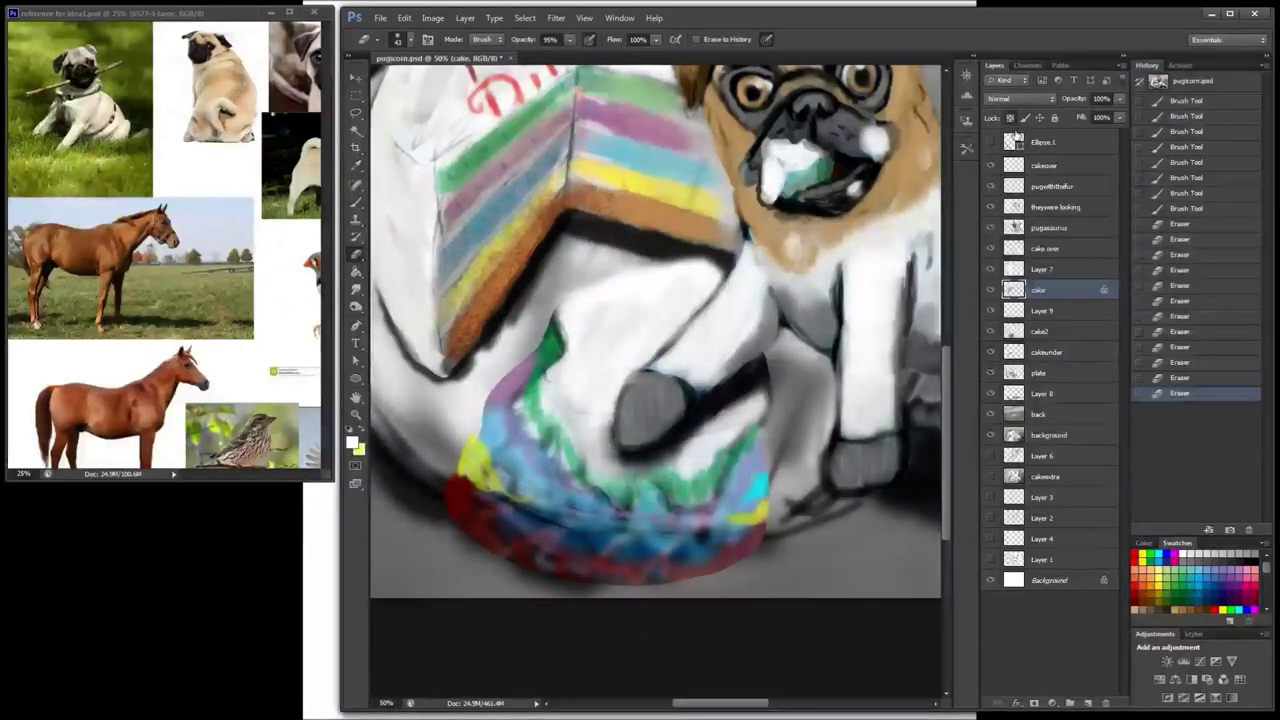
Step: Enlarge the eraser to 97 px and erase along the outer left side of the large cake
left_click_drag(600, 350, 700, 397)
right_click(508, 208)
left_click_drag(530, 160, 542, 160)
left_click(471, 237)
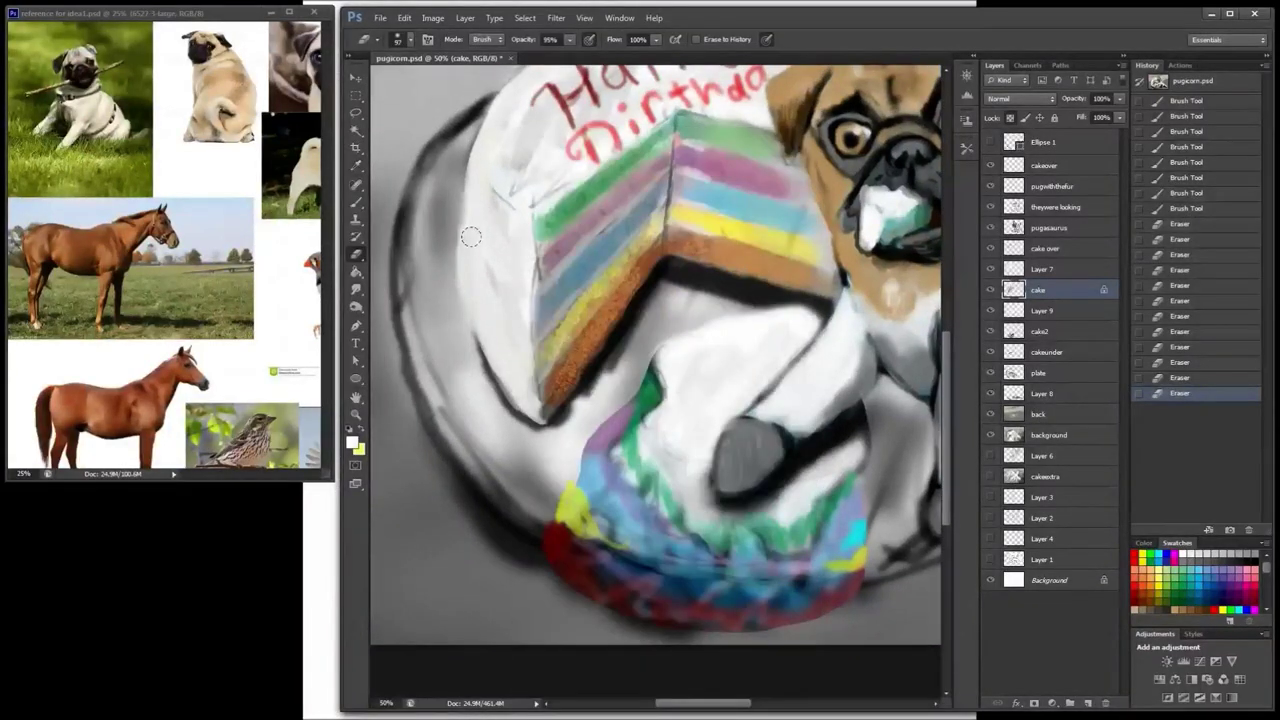
left_click_drag(467, 214, 464, 246)
Step: Select the plate layer and lock its transparent pixels
left_click(1040, 374)
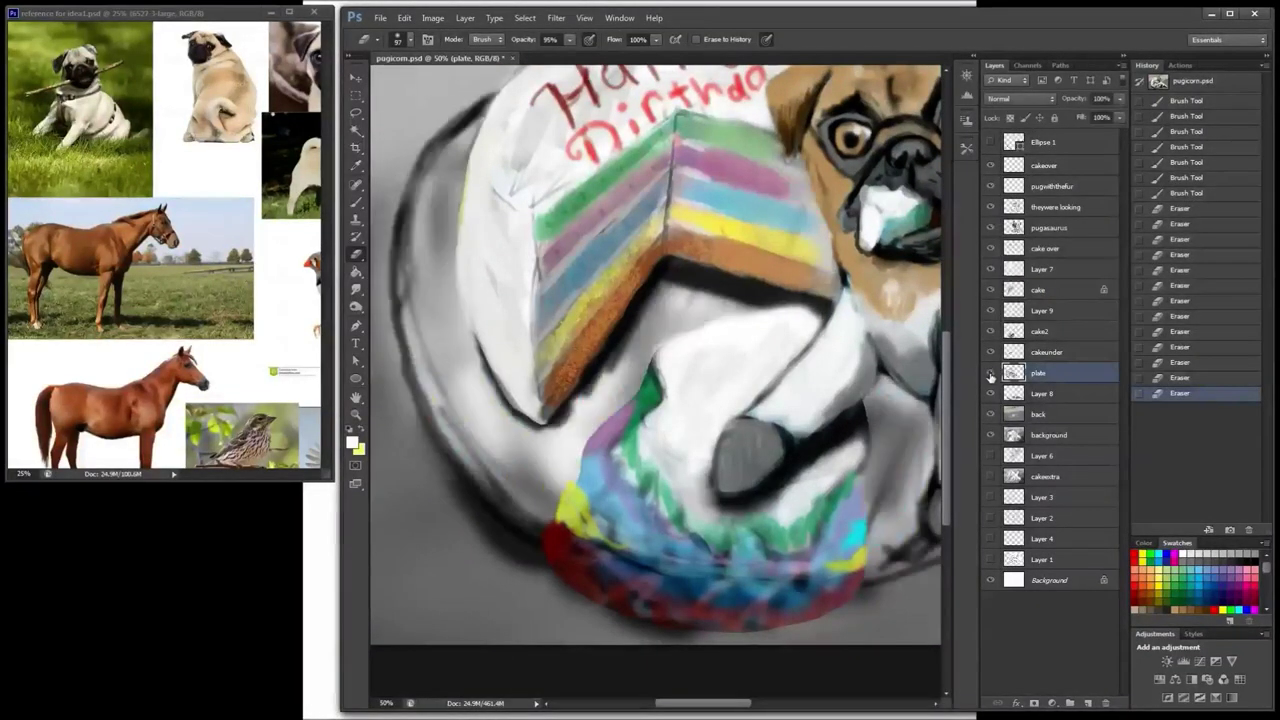
left_click(1010, 118)
key("ctrl+minus")
key("ctrl+minus")
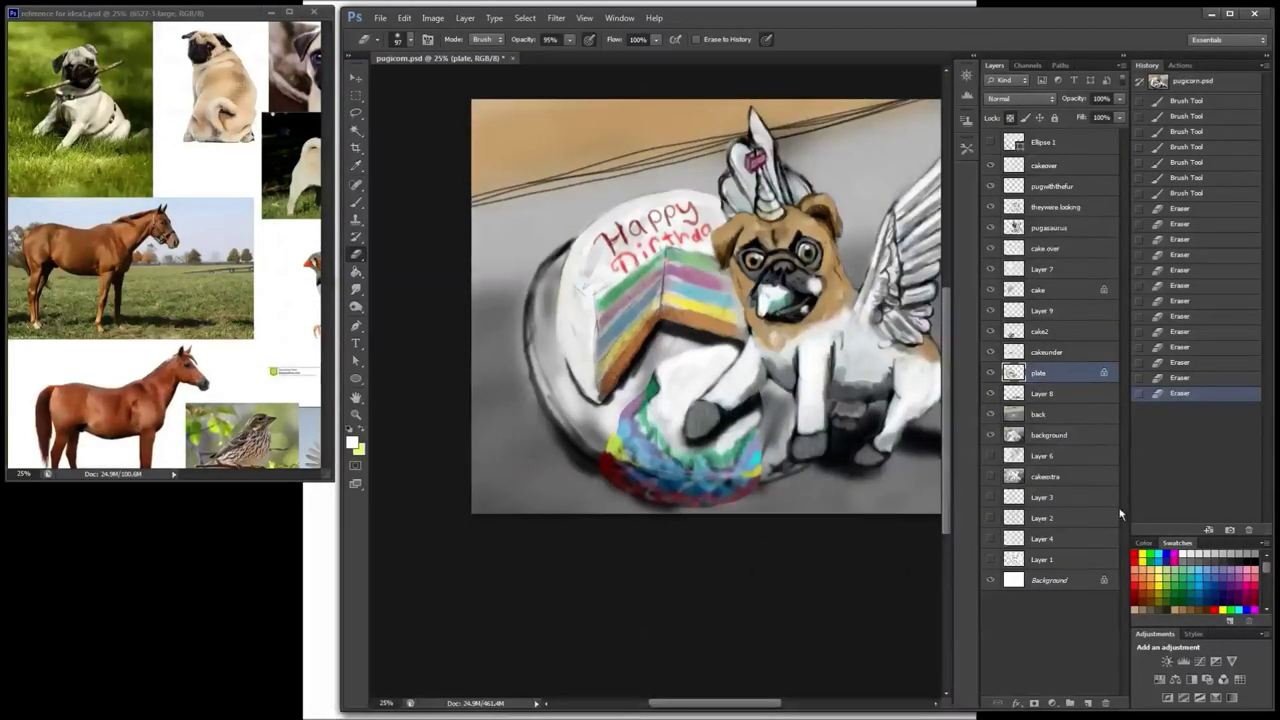
Step: Undo a trial eraser stroke on the plate and brush white and grey tones over the plate around the cakes
left_click_drag(564, 250, 546, 396)
key("ctrl+z")
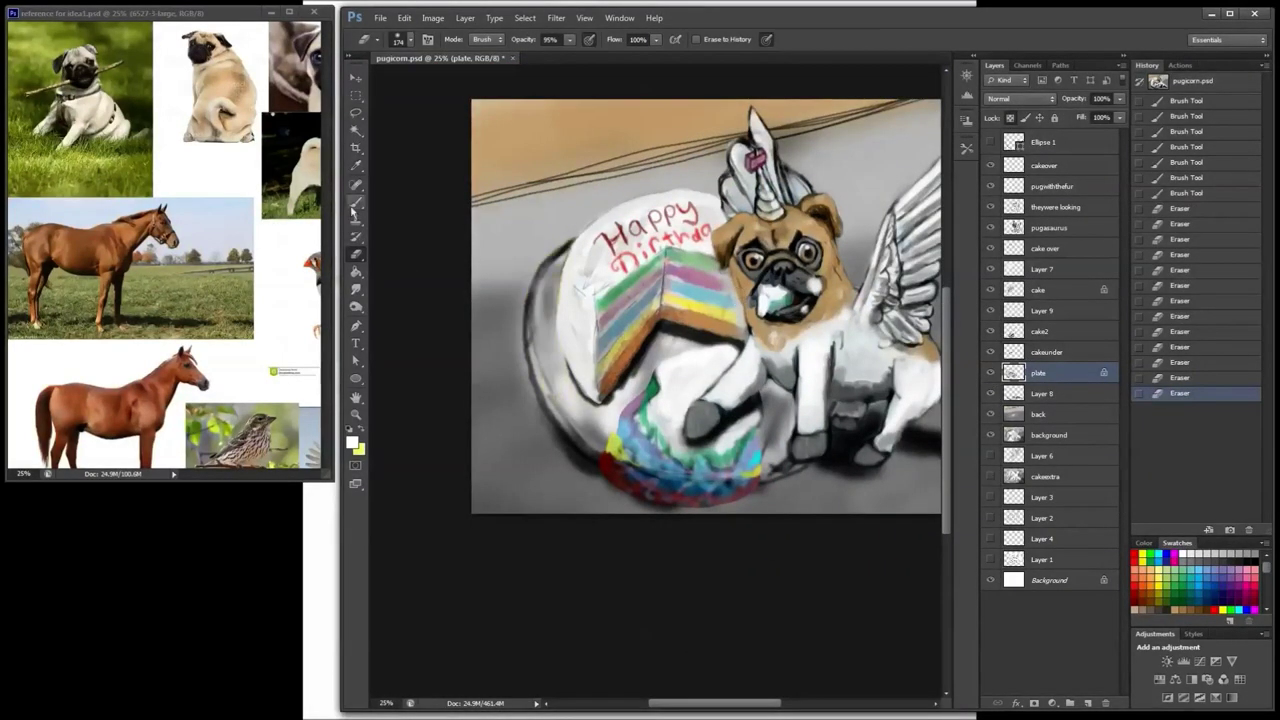
left_click(356, 203)
mouse_move(533, 324)
left_mouse_down()
mouse_move(586, 234)
mouse_move(624, 391)
mouse_move(773, 453)
mouse_move(784, 402)
left_mouse_up()
left_click_drag(712, 337, 642, 380)
mouse_move(572, 300)
left_mouse_down()
mouse_move(565, 275)
mouse_move(542, 304)
mouse_move(582, 414)
mouse_move(660, 345)
left_mouse_up()
left_click(1189, 559)
mouse_move(660, 345)
left_mouse_down()
mouse_move(694, 352)
mouse_move(618, 410)
left_mouse_up()
Step: Paint white over the dark outline of the plate's left rim and the plate area beneath the cake's cut
left_click(1183, 553)
left_click_drag(547, 272, 522, 312)
left_click_drag(564, 250, 540, 284)
left_click_drag(540, 354, 556, 402)
left_click_drag(564, 404, 597, 444)
mouse_move(686, 340)
left_mouse_down()
mouse_move(622, 400)
mouse_move(730, 345)
left_mouse_up()
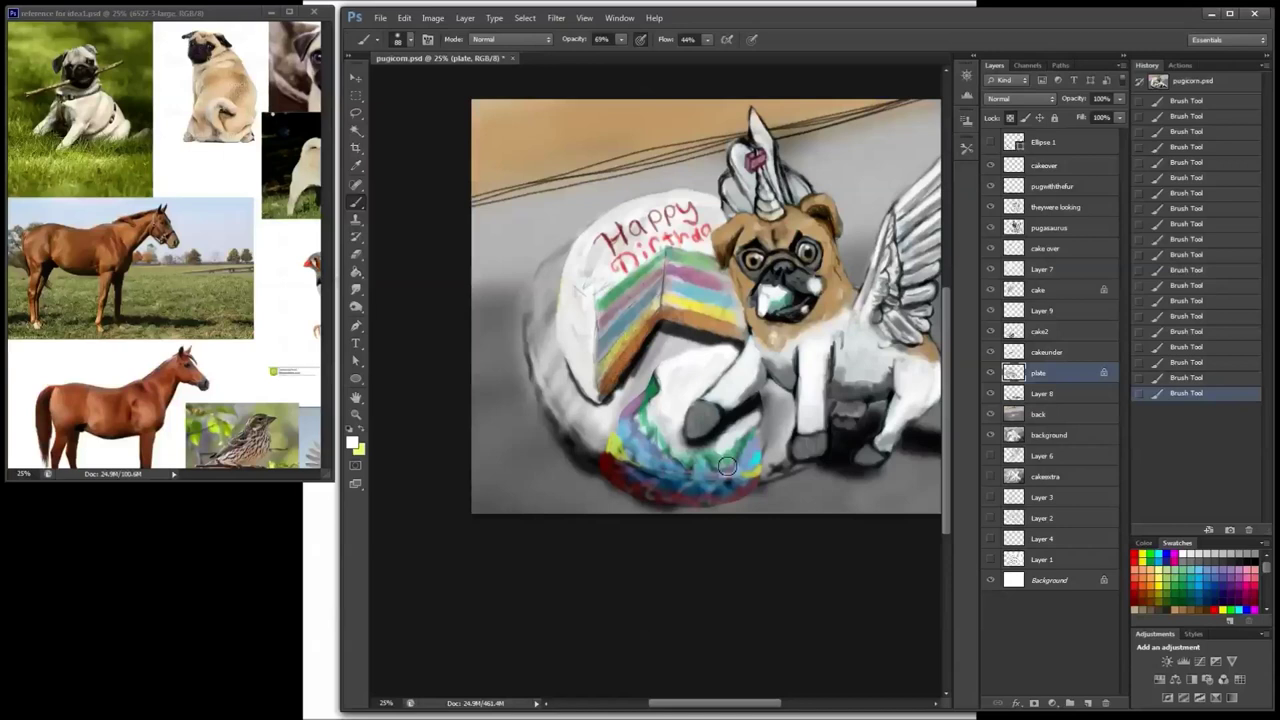
Step: Select the cake layer and toggle its visibility to check what it contains
left_click(1045, 290)
left_click(990, 290)
left_click(990, 290)
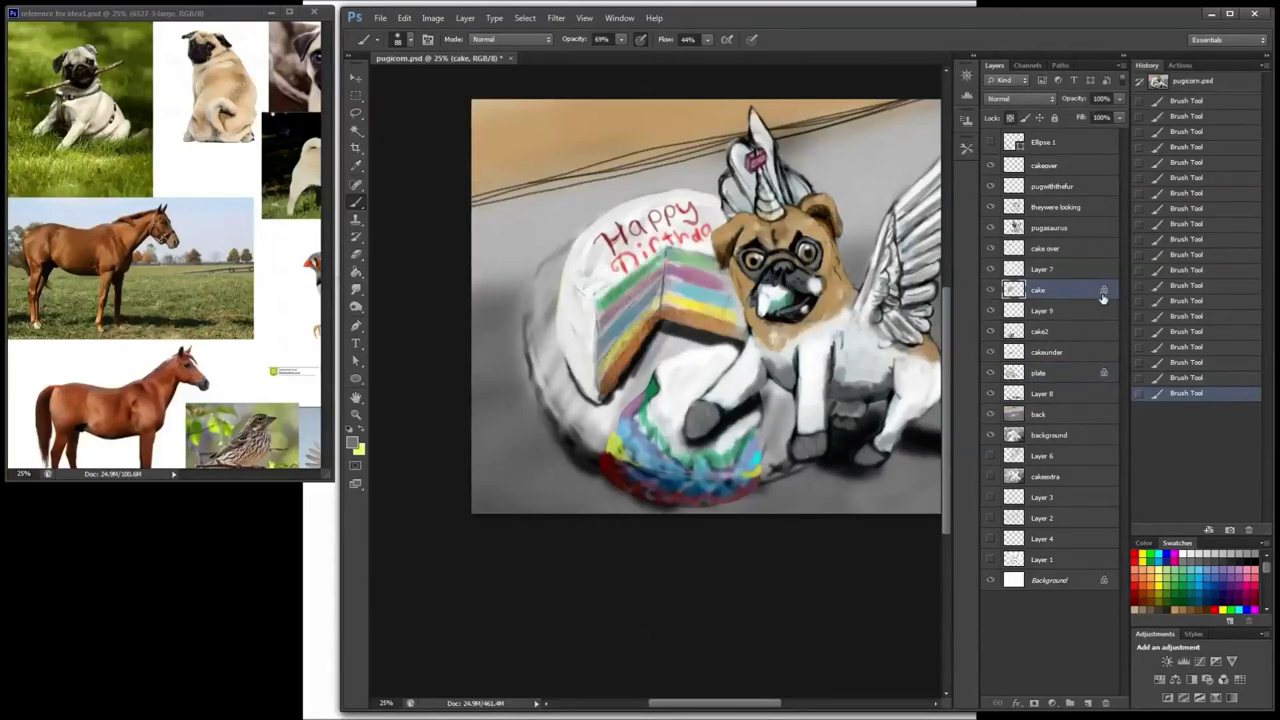
Step: Unlock the cake layer's transparent pixels and brush sampled green and blue onto the matching stripes beside the pug's face
left_click(1010, 118)
left_click(356, 165)
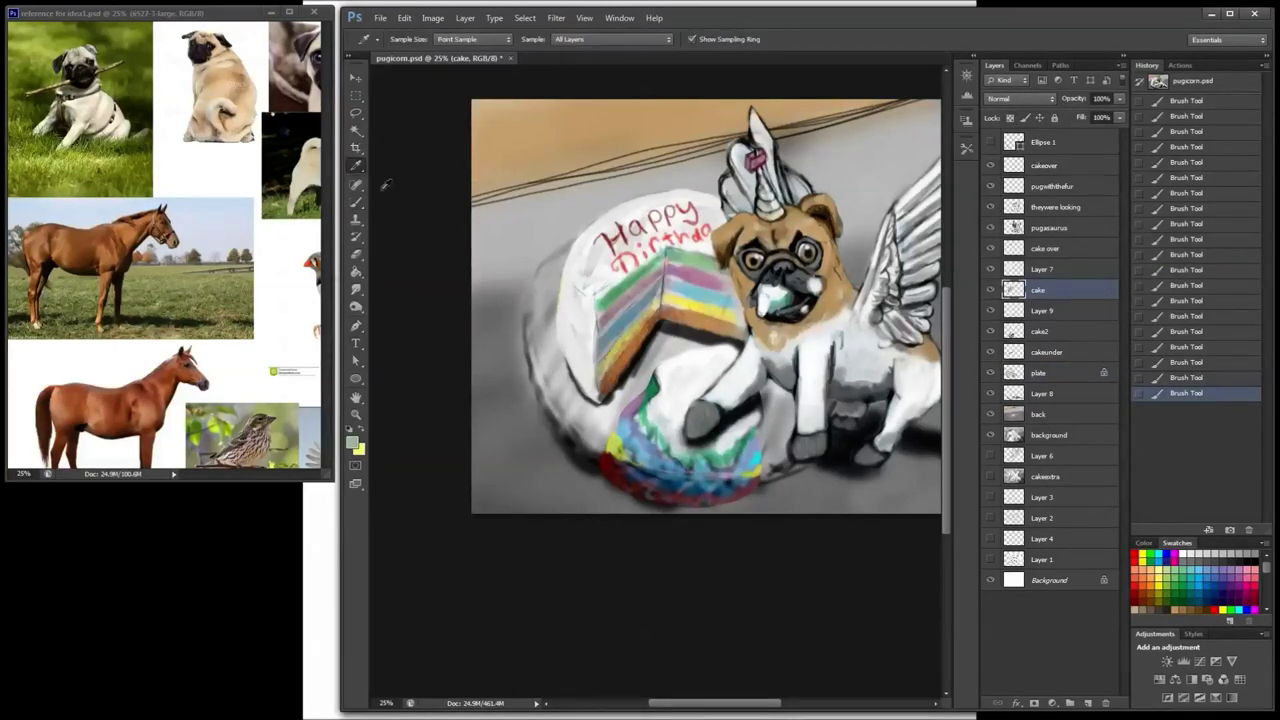
left_click(690, 260)
left_click(357, 202)
left_click(514, 209, "alt")
left_click(356, 165)
left_click(690, 288)
left_click(357, 202)
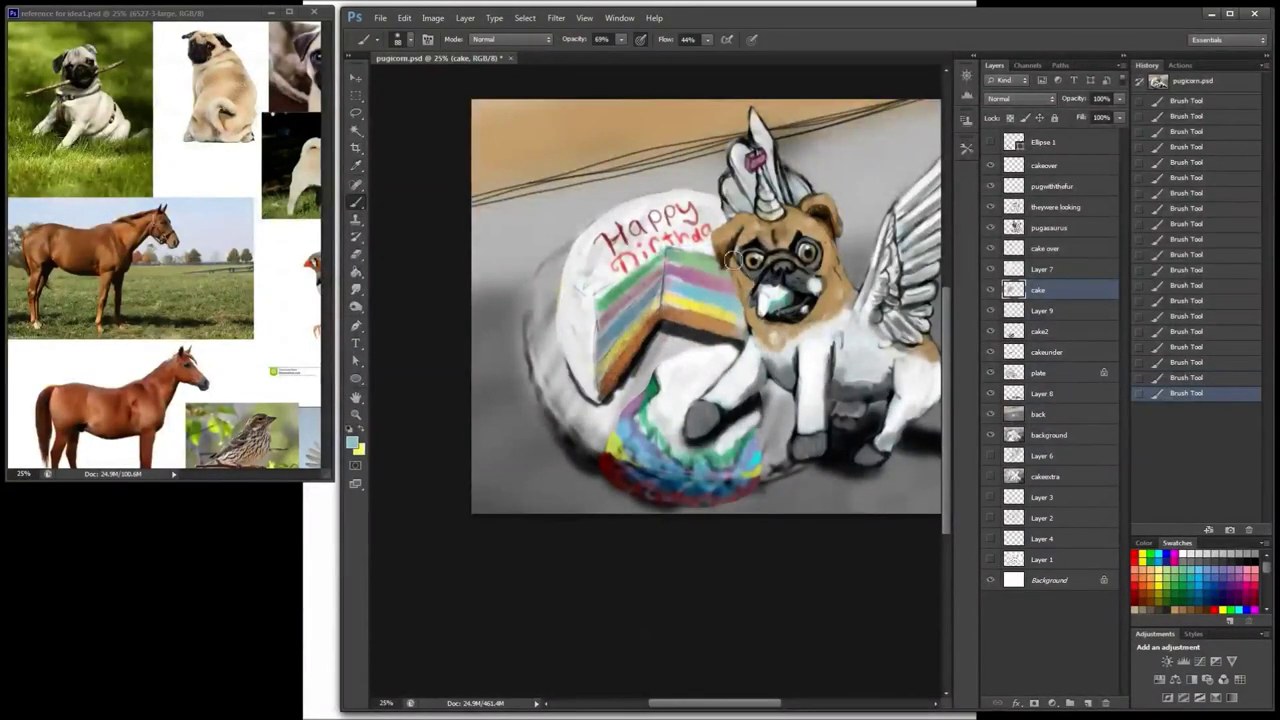
Step: Sample the cake's yellow and brown stripe colours and brush them onto the stripe ends beside the pug's cheek
left_click(358, 166)
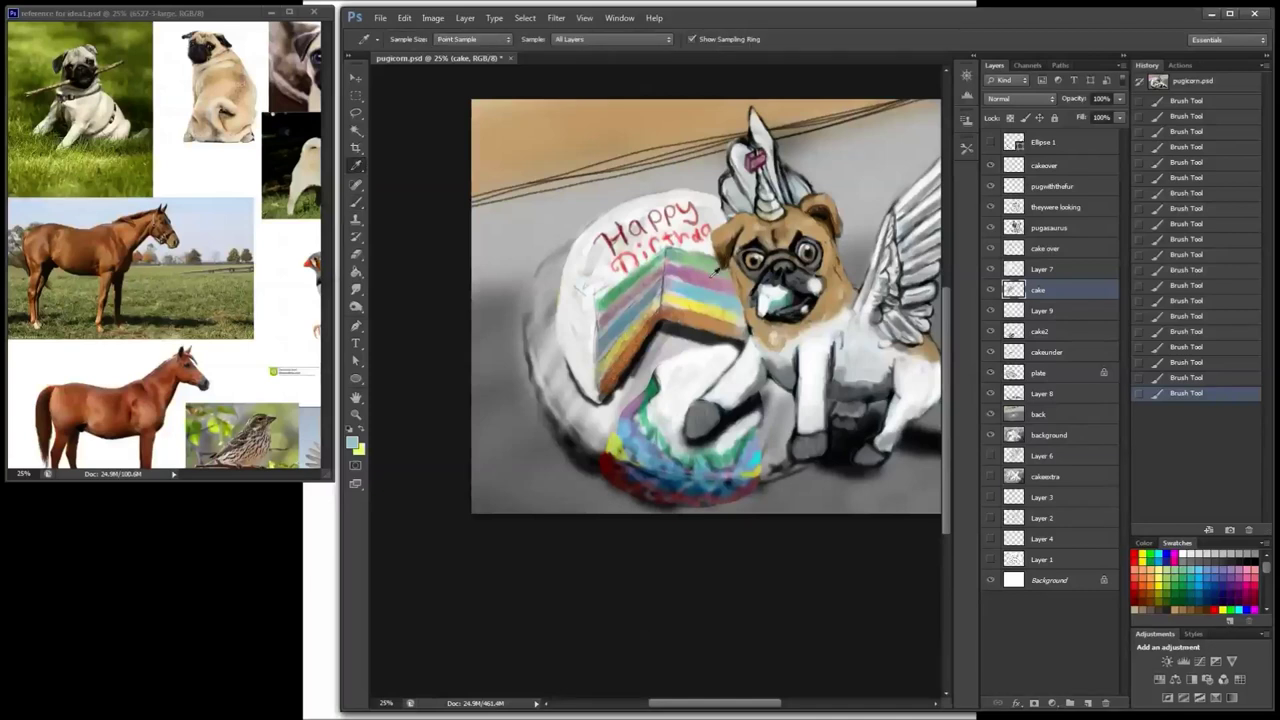
left_click(722, 304)
key("b")
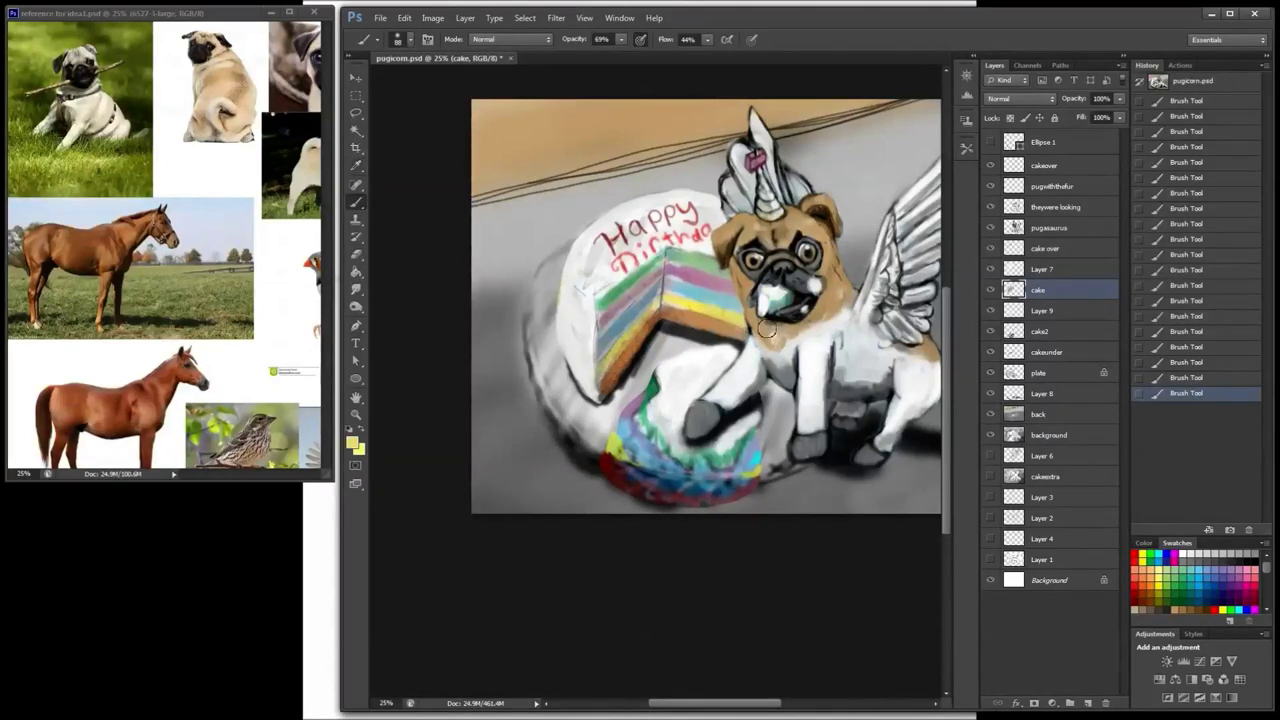
left_click_drag(767, 329, 774, 307)
key("i")
left_click(632, 332)
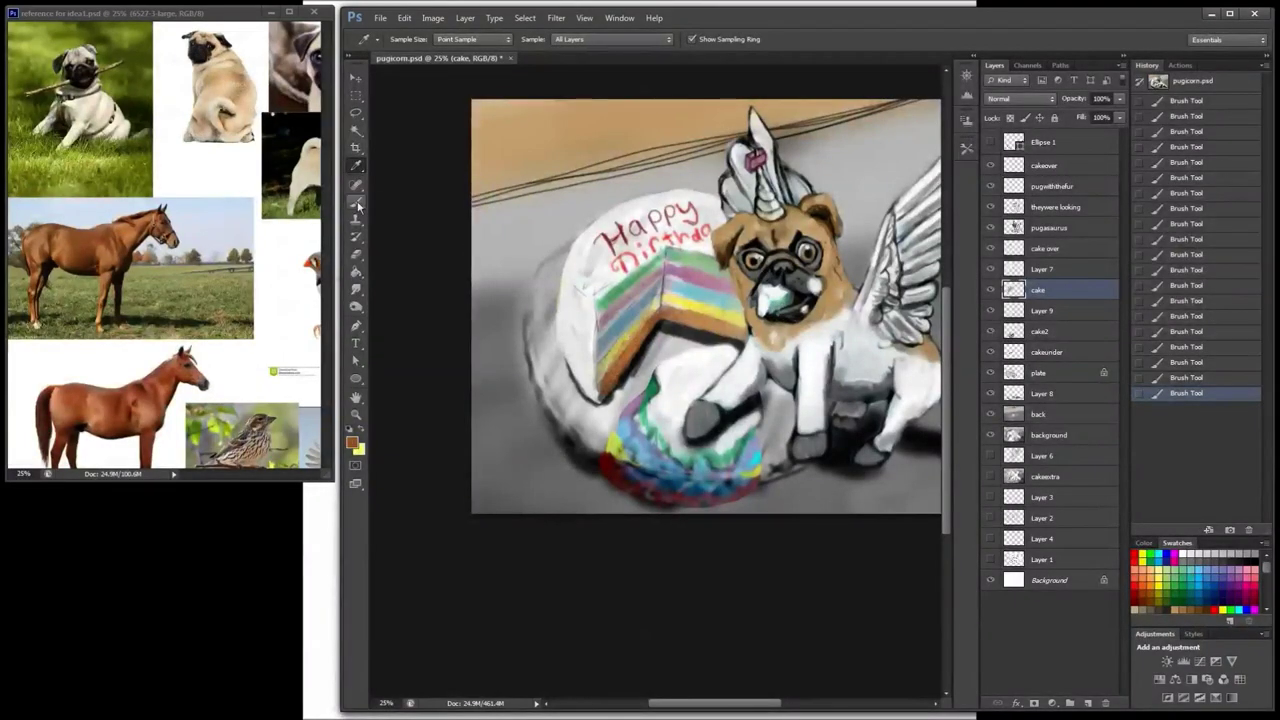
left_click(738, 310)
key("b")
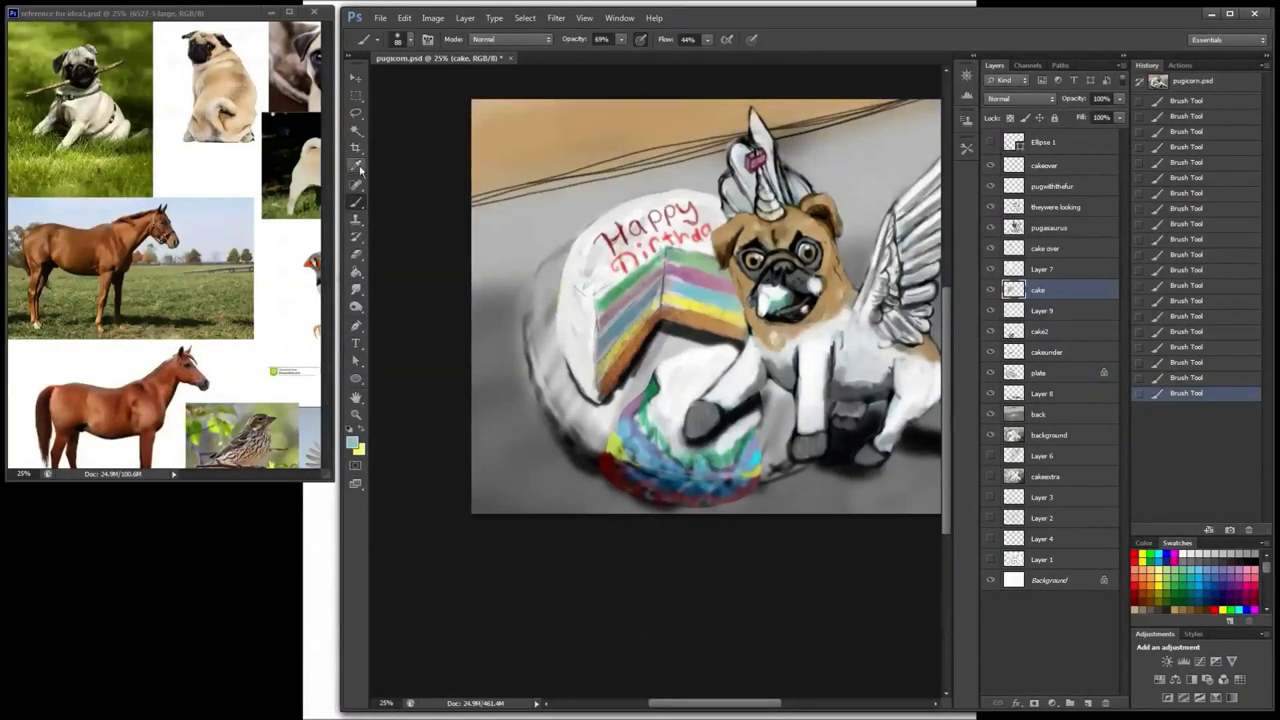
Step: Touch up the stripes where they meet the pug, using the sampled light blue and a tan tone
left_click(356, 167)
left_click(690, 277)
left_click(356, 202)
key("i")
left_click(815, 315)
key("b")
Step: Texture the yellow and orange stripes with speckled 60, 39 and 66 px brushes and brighten the orange stripe beside the pug
left_click(403, 40)
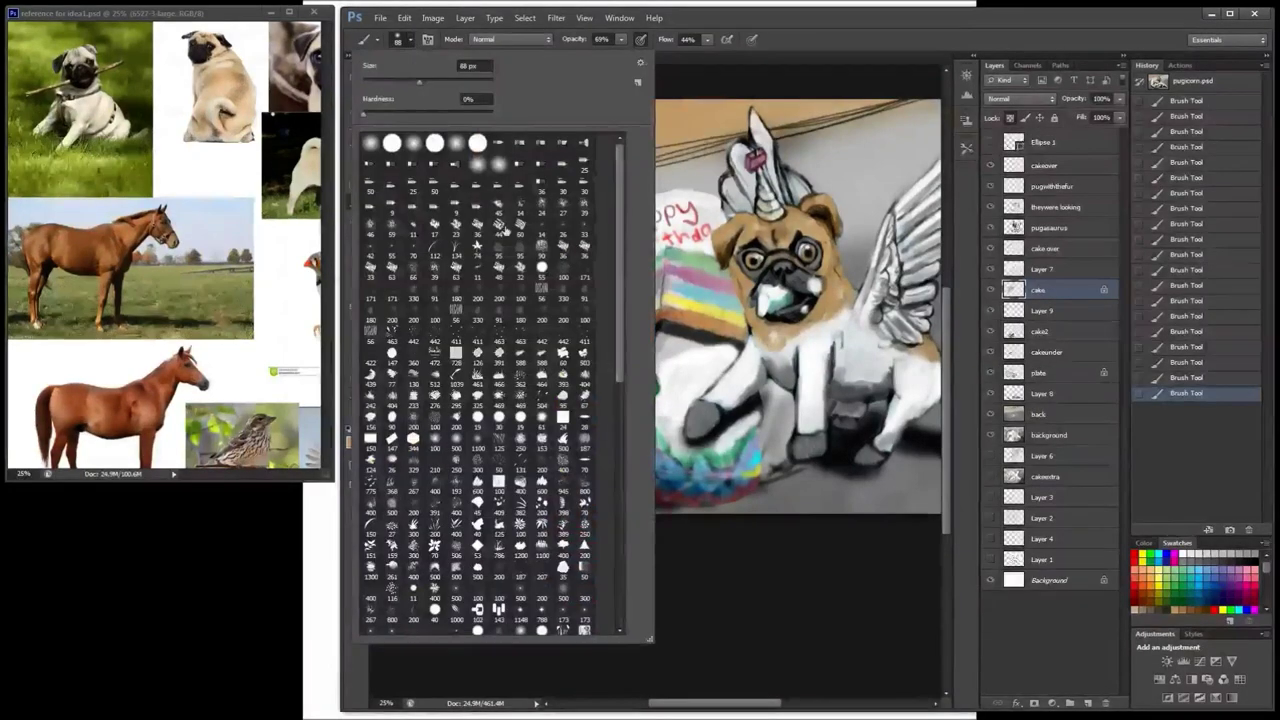
double_click(571, 223)
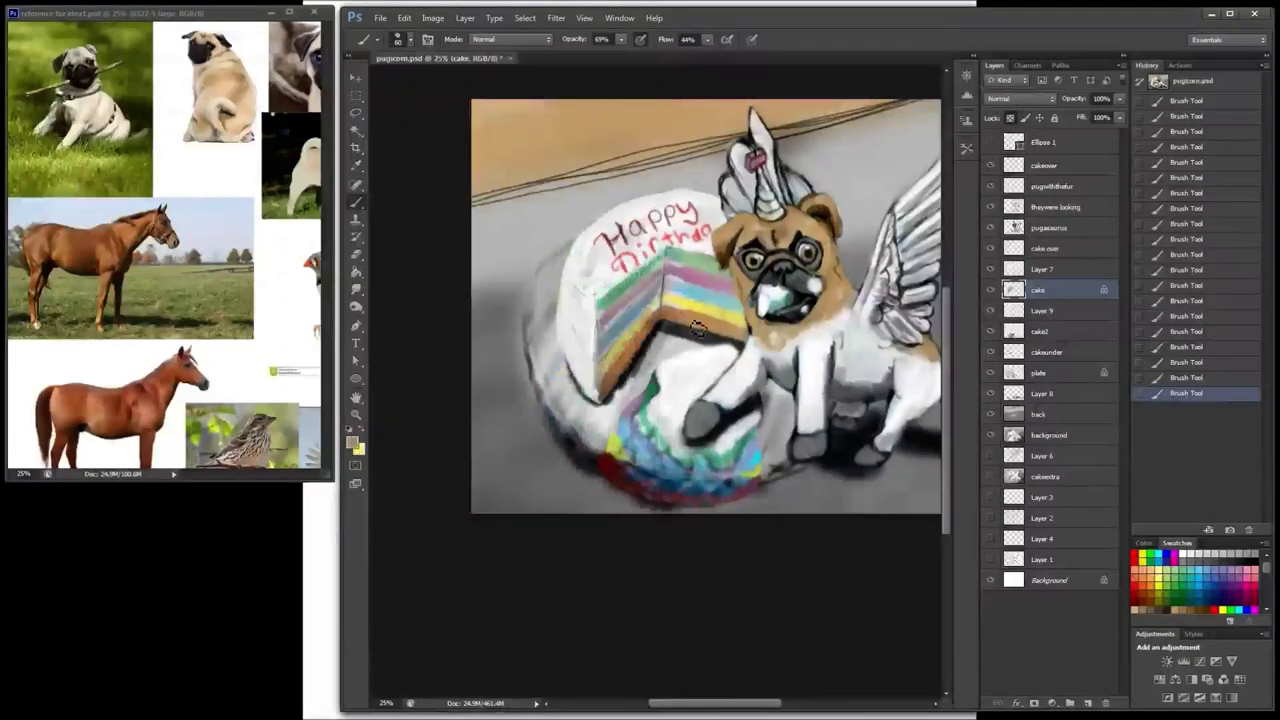
key("ctrl+plus")
key("ctrl+plus")
key("ctrl+plus")
left_click(403, 40)
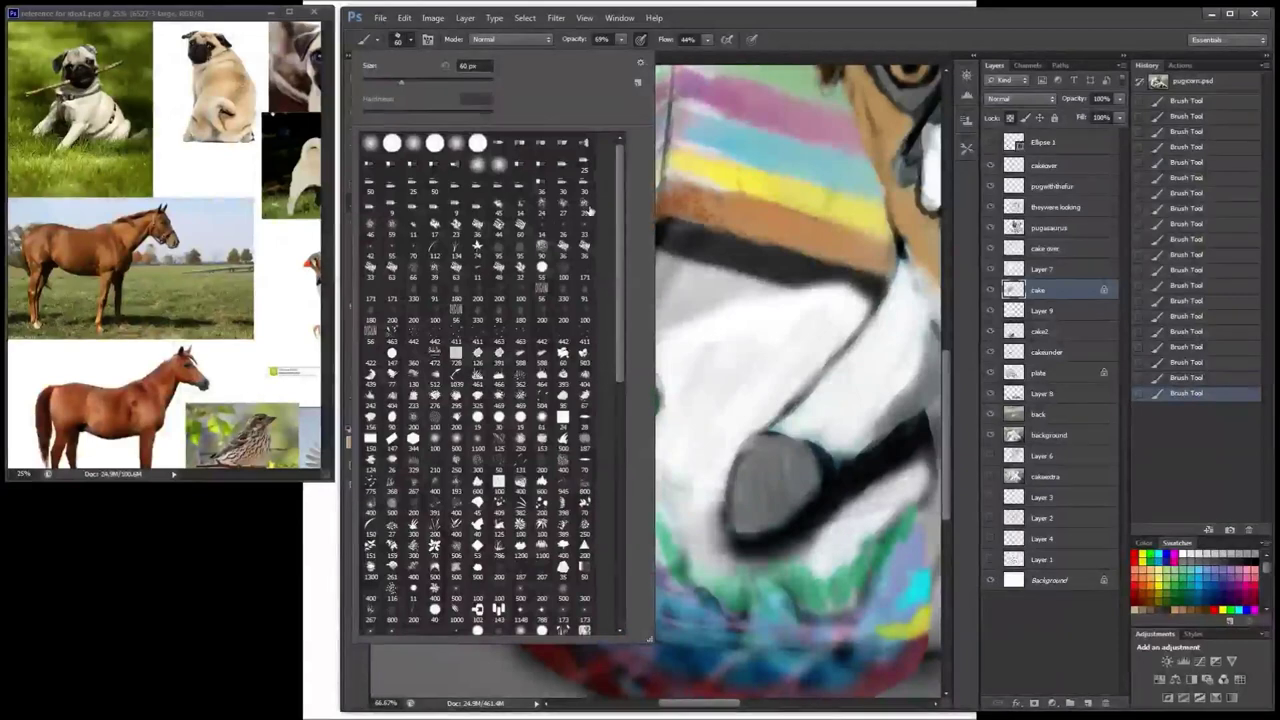
double_click(590, 210)
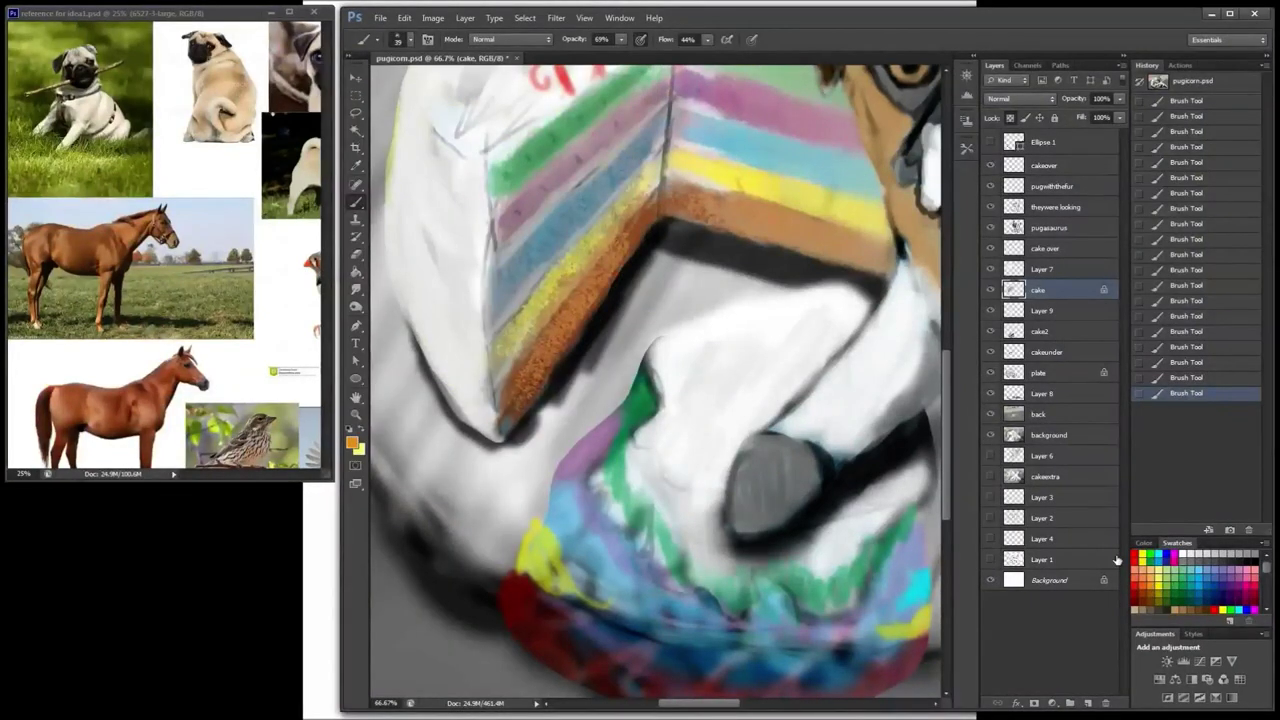
left_click(403, 40)
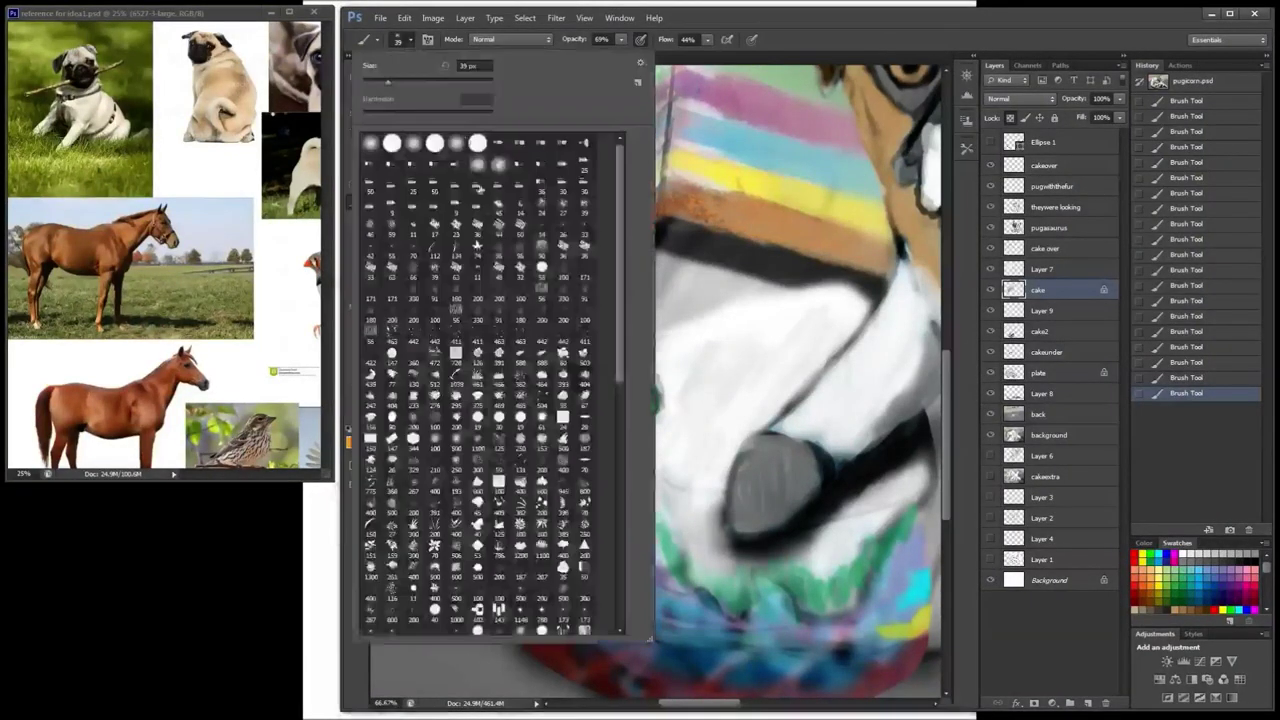
double_click(413, 267)
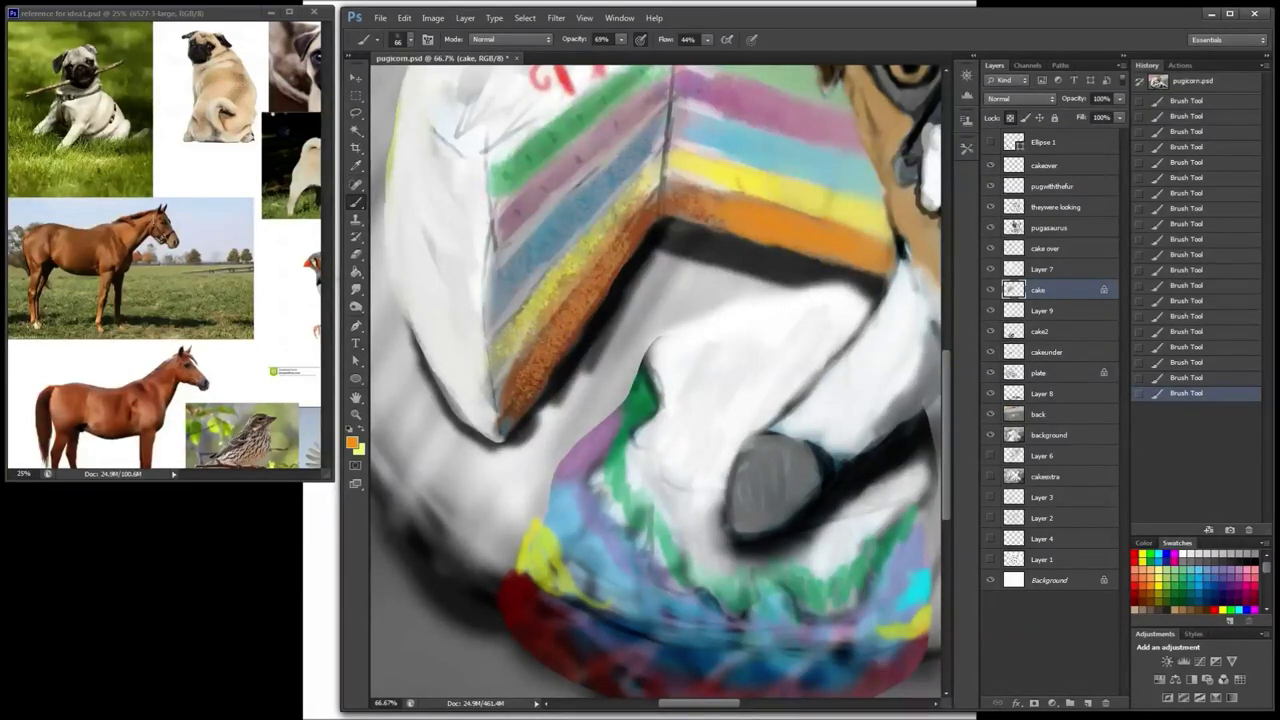
Step: Paint thin white icing lines between the coloured stripes on both cut faces of the cake with a small soft brush
left_click(411, 41)
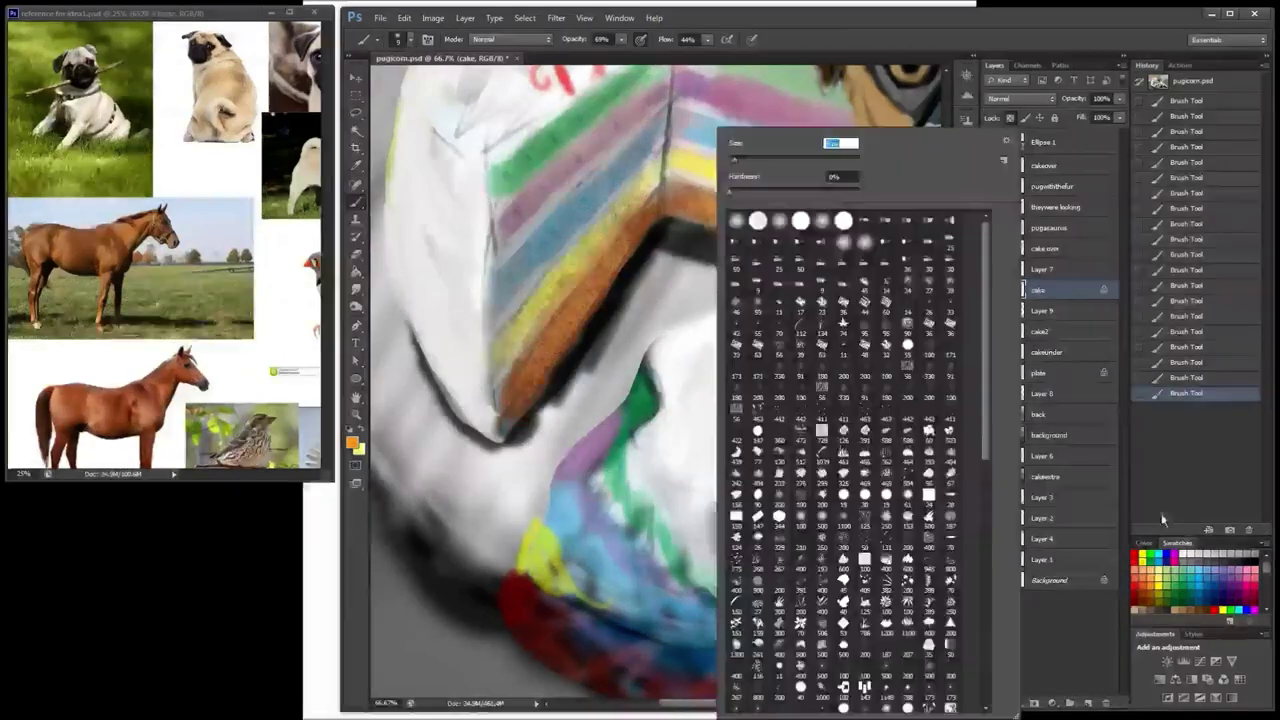
left_click(1183, 554)
left_click_drag(666, 106, 587, 192)
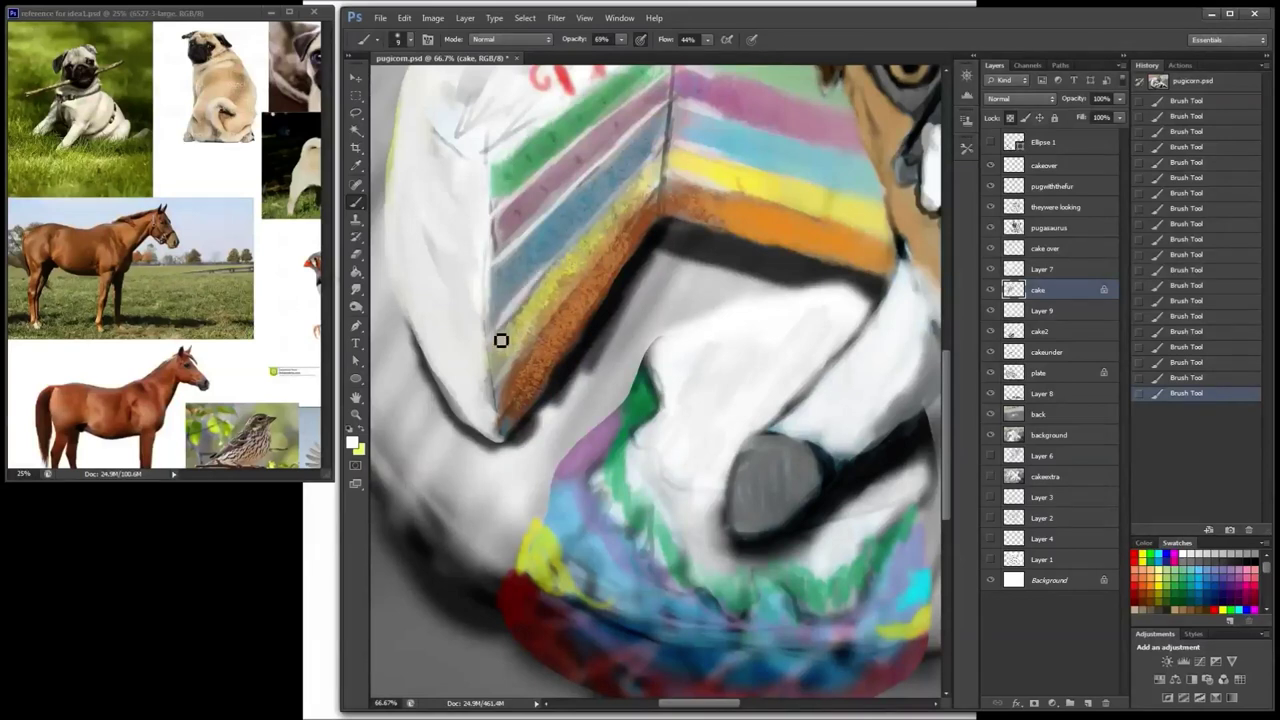
mouse_move(662, 193)
left_mouse_down()
mouse_move(520, 380)
mouse_move(655, 193)
left_mouse_up()
left_click_drag(785, 217, 698, 291)
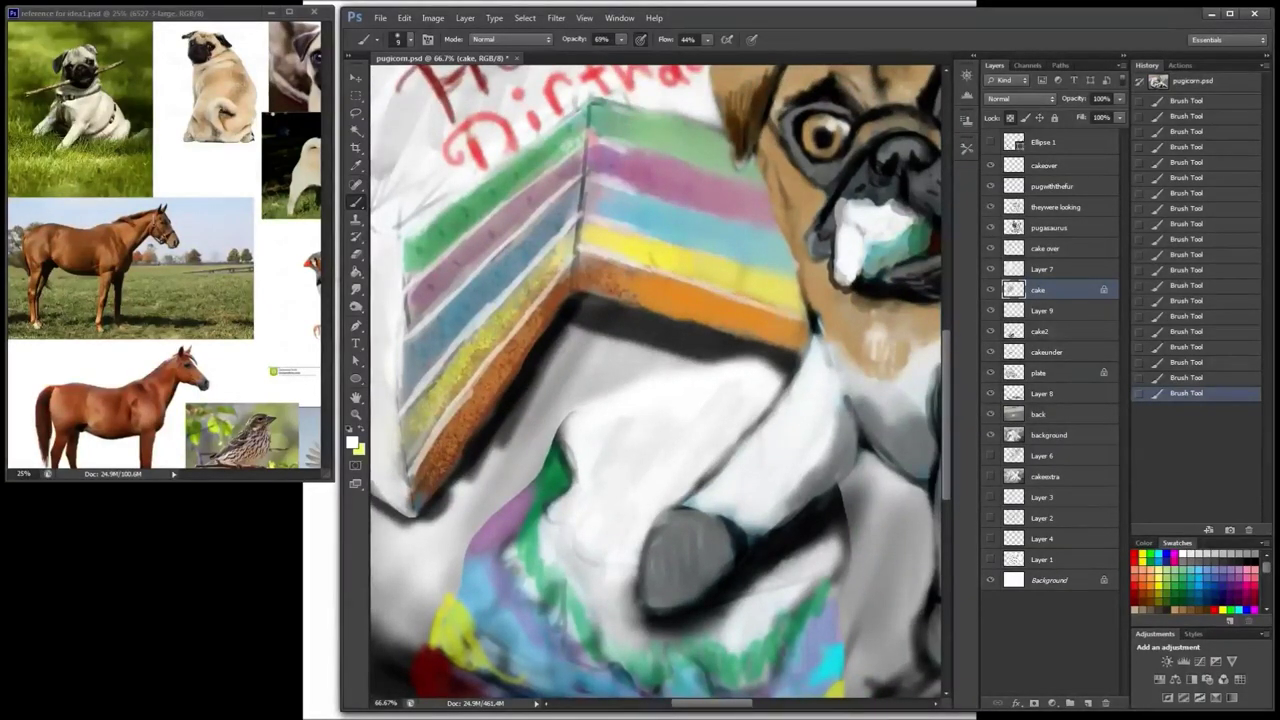
mouse_move(590, 206)
left_mouse_down()
mouse_move(626, 194)
mouse_move(763, 234)
mouse_move(752, 234)
left_mouse_up()
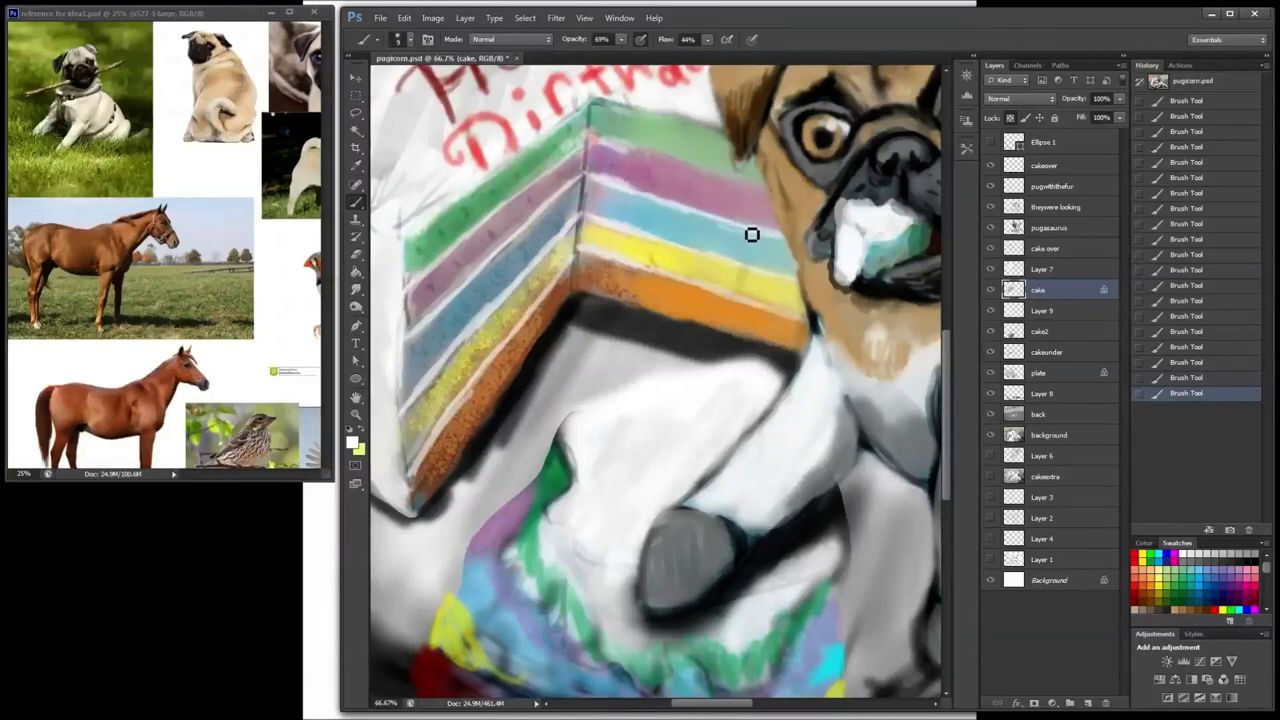
left_click_drag(634, 149, 760, 190)
Step: Sample mauve at the cake's inner corner, darken it to K 68%, and dab dark specks along the purple stripes
left_click(586, 172, "alt")
mouse_move(589, 171)
left_mouse_down()
mouse_move(591, 157)
mouse_move(590, 171)
left_mouse_up()
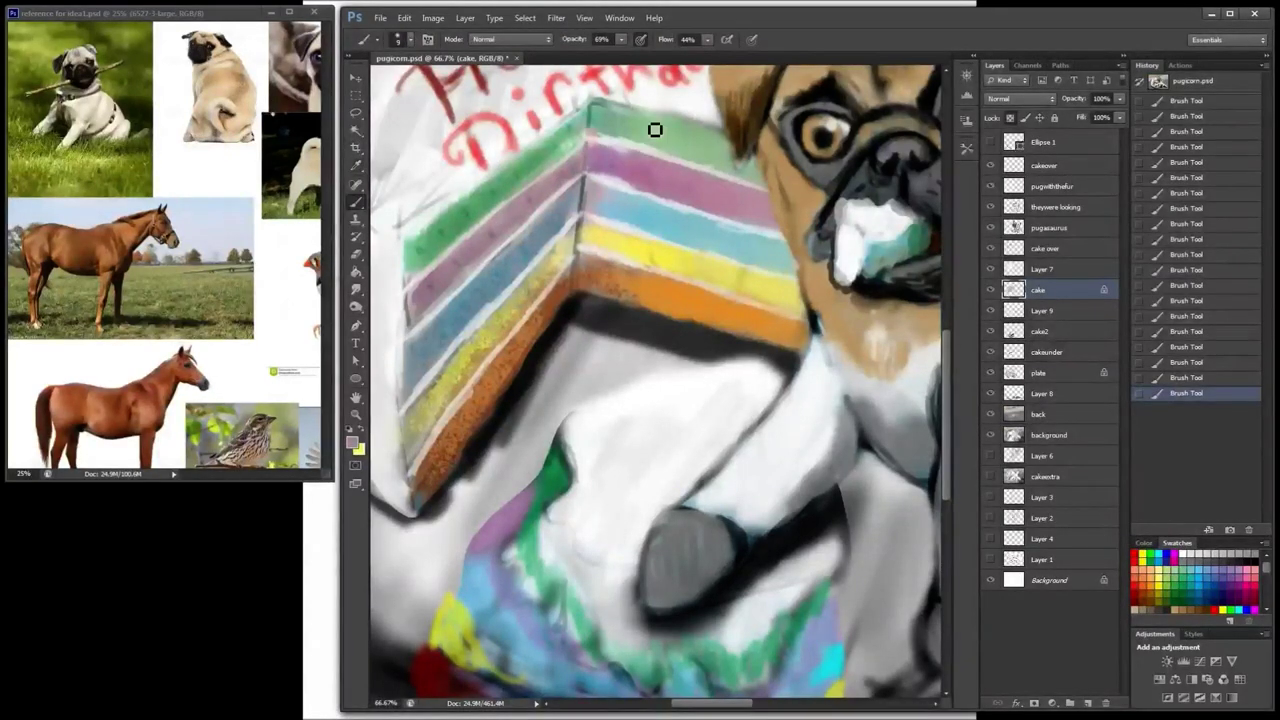
left_click(1150, 553)
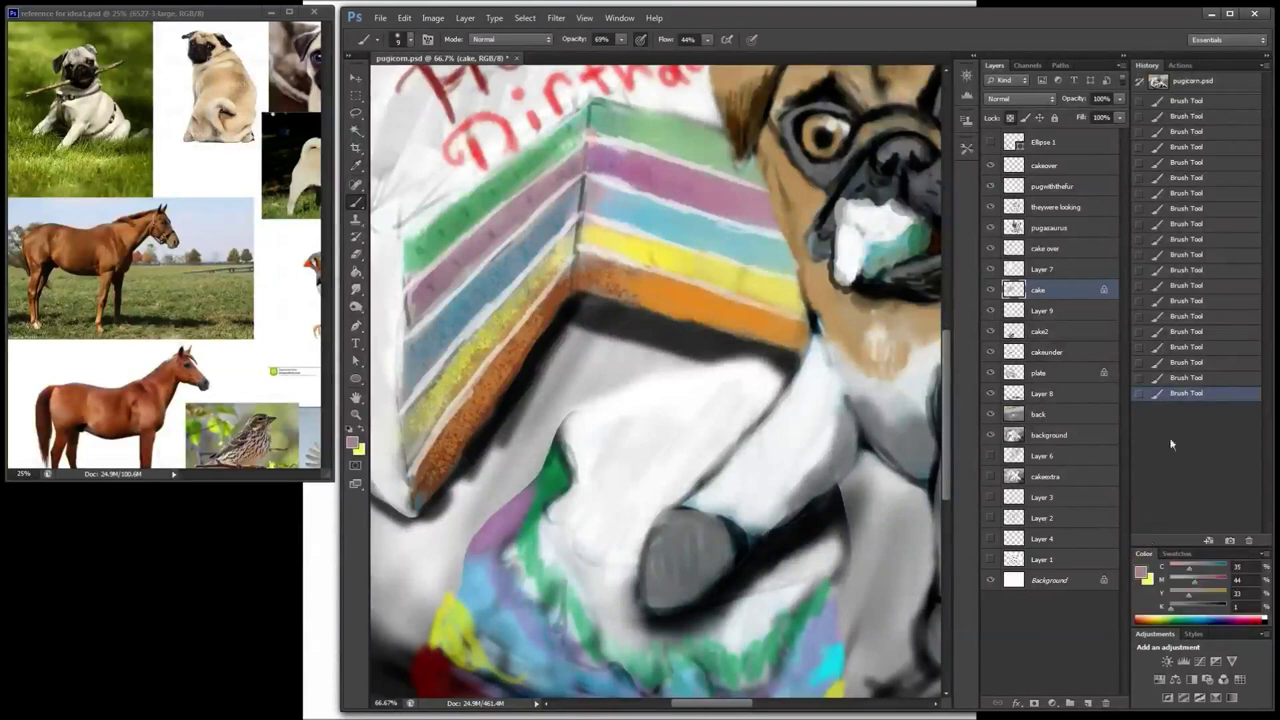
left_click(1208, 605)
mouse_move(596, 148)
left_mouse_down()
mouse_move(594, 177)
mouse_move(569, 186)
mouse_move(591, 163)
mouse_move(557, 180)
mouse_move(623, 173)
left_mouse_up()
left_click_drag(642, 171, 712, 200)
left_click_drag(517, 210, 473, 254)
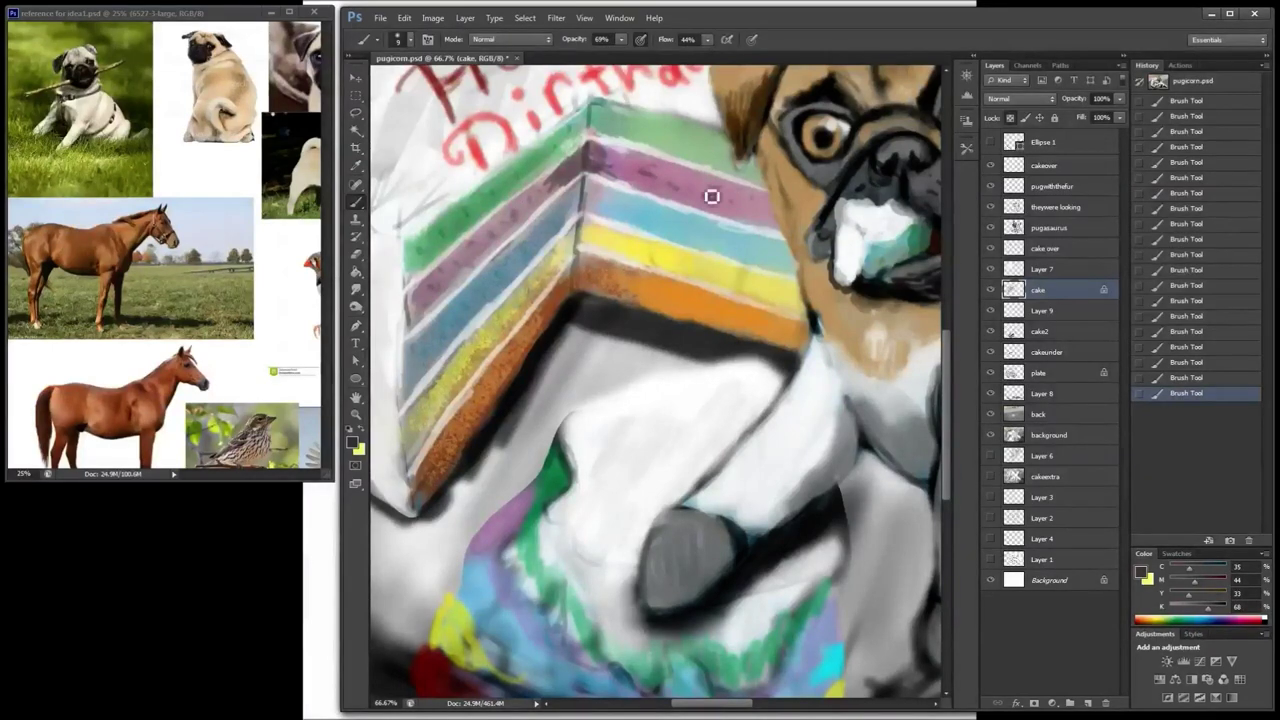
Step: Enlarge the brush and paint bright blue (C 87, M 6, Y 0, K 0) on the blue stripe at the cake's inner corner
left_click(1207, 620)
right_click(586, 190)
left_click(630, 170)
mouse_move(575, 196)
left_mouse_down()
mouse_move(574, 208)
mouse_move(592, 186)
mouse_move(544, 236)
left_mouse_up()
left_click_drag(1208, 582, 1174, 582)
left_click_drag(604, 206, 597, 191)
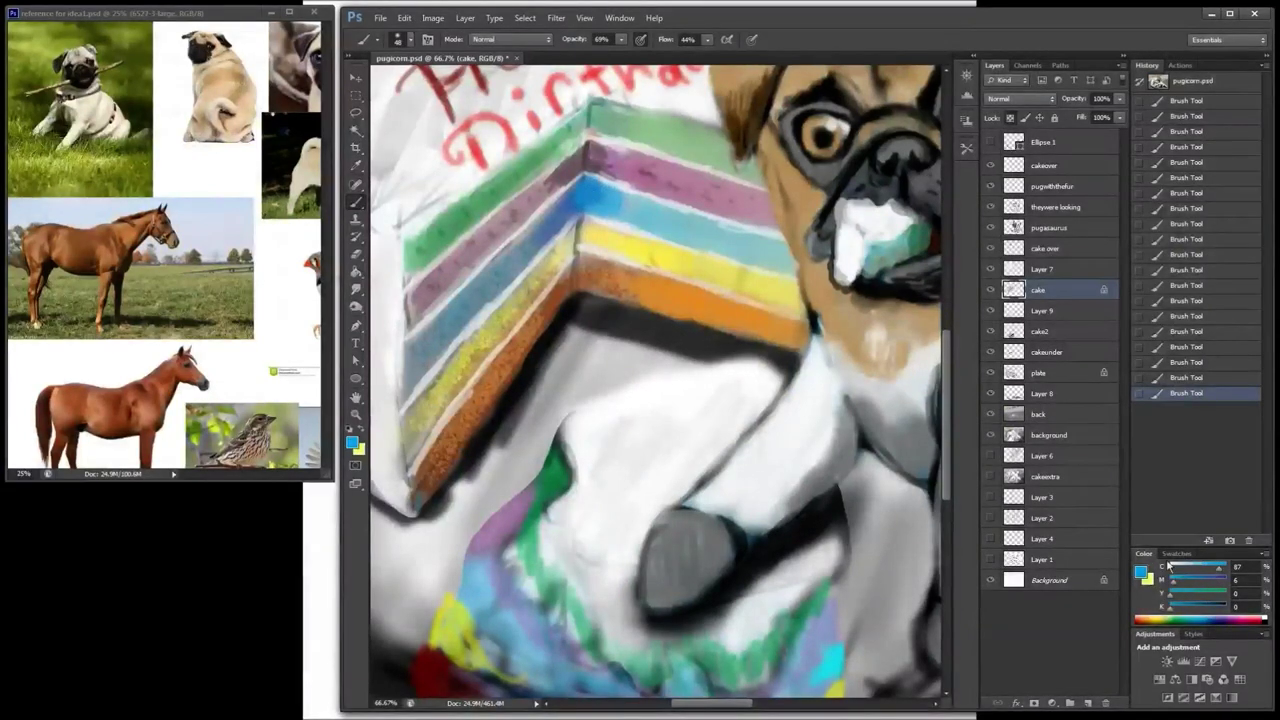
Step: Paint saturated yellow, green, purple and orange over the matching stripes at the cake's inner corner
left_click(1177, 553)
left_click(1141, 553)
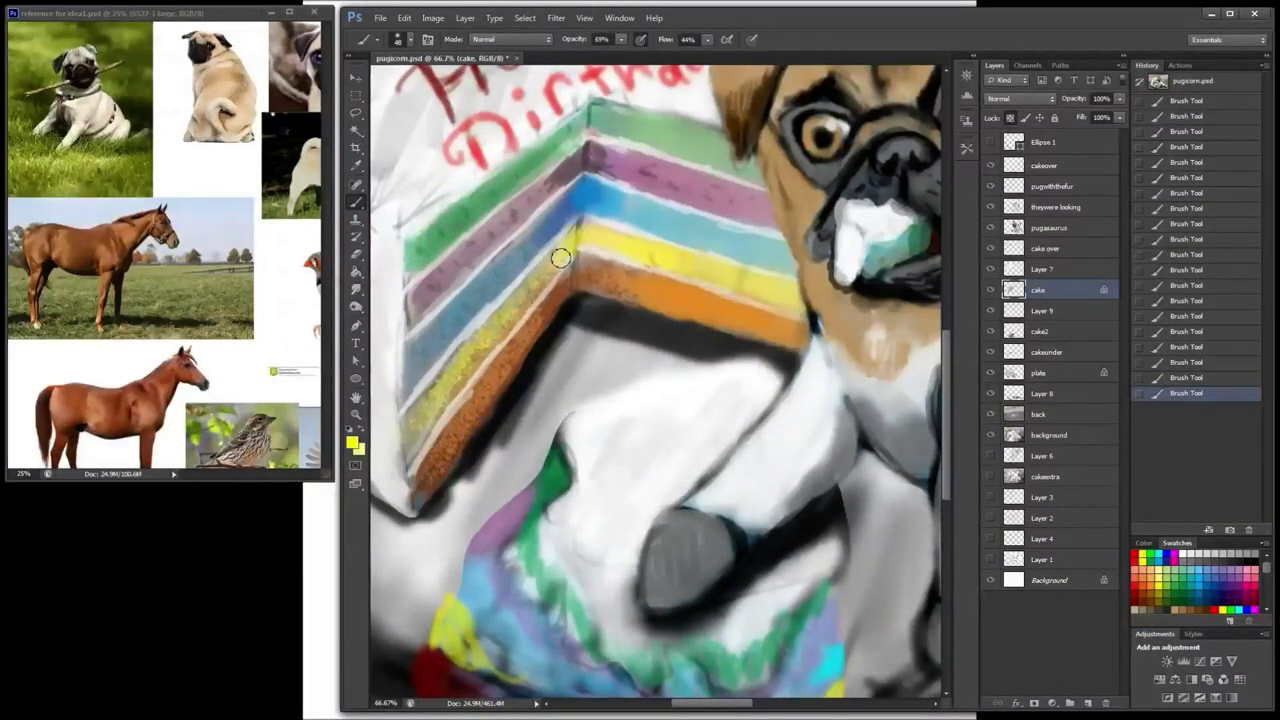
left_click(586, 122, "alt")
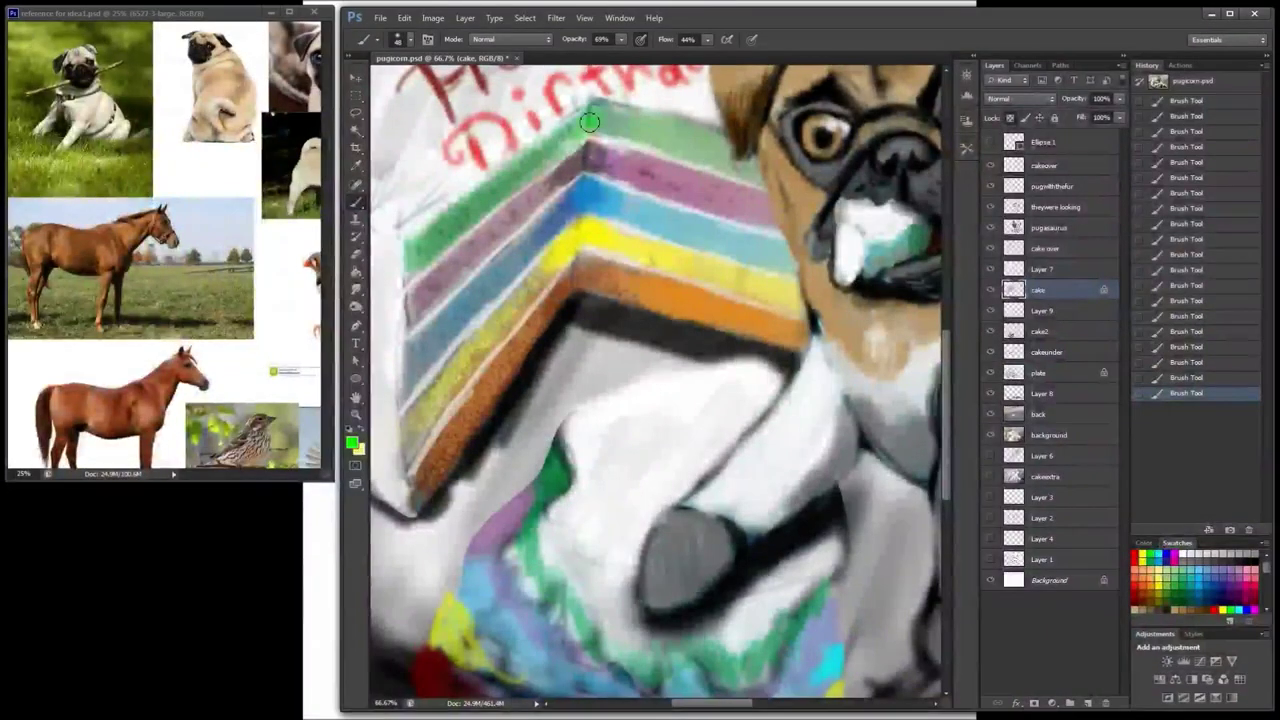
mouse_move(586, 122)
left_mouse_down()
mouse_move(630, 120)
mouse_move(565, 140)
mouse_move(655, 140)
left_mouse_up()
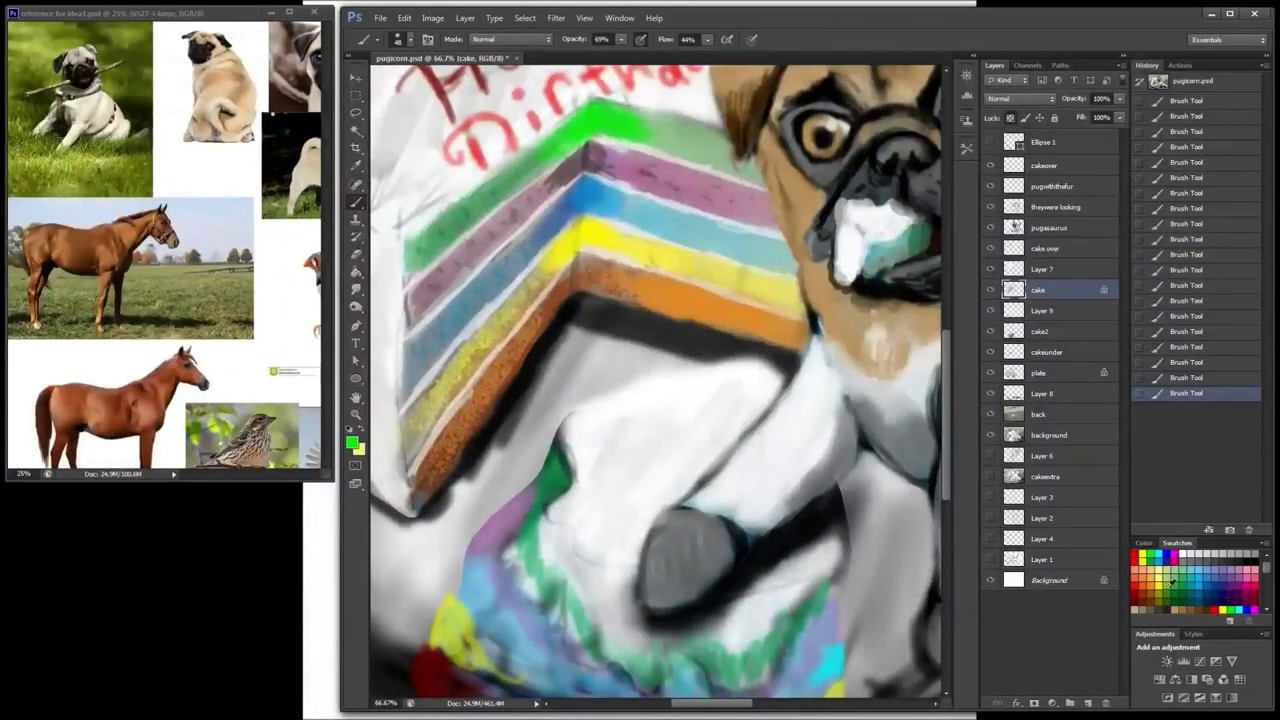
left_click(1203, 553)
mouse_move(560, 296)
left_mouse_down()
mouse_move(584, 270)
mouse_move(594, 286)
left_mouse_up()
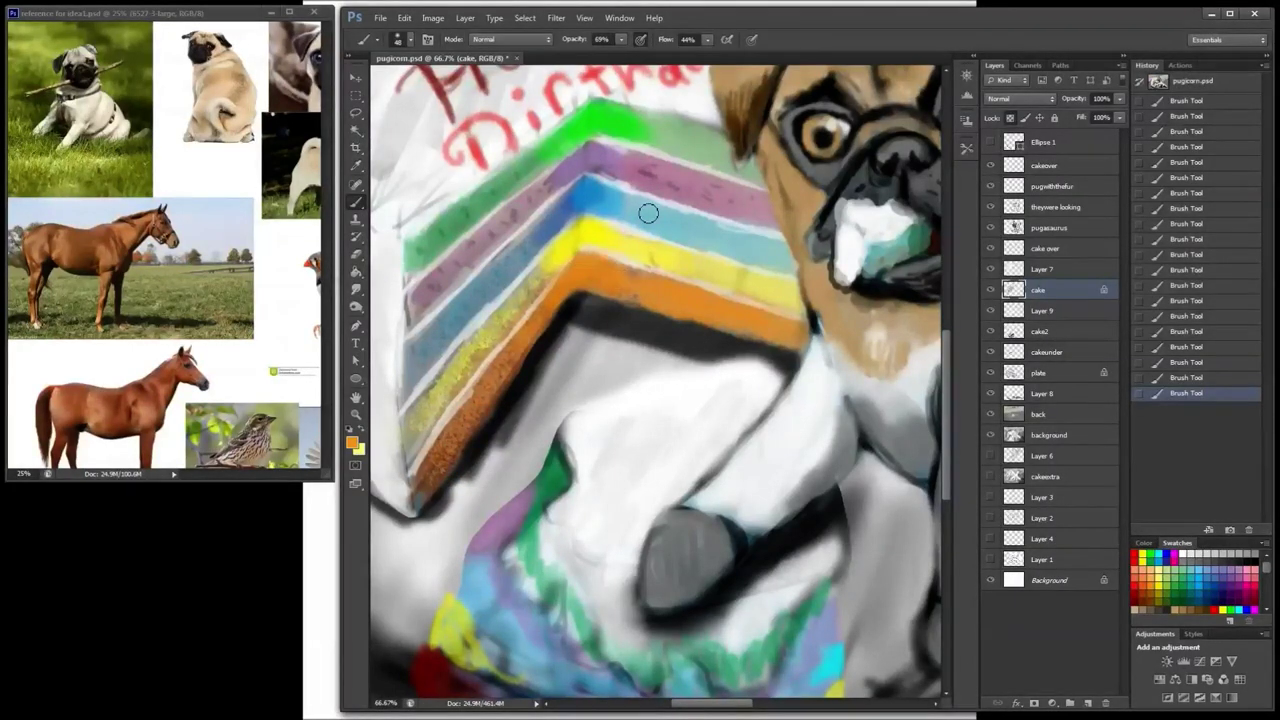
Step: Reduce the brush size and redraw the white icing lines between the stripes at the cake's inner corner
left_click(1183, 553)
right_click(600, 250)
left_click_drag(738, 157, 656, 157)
left_click_drag(584, 252, 536, 304)
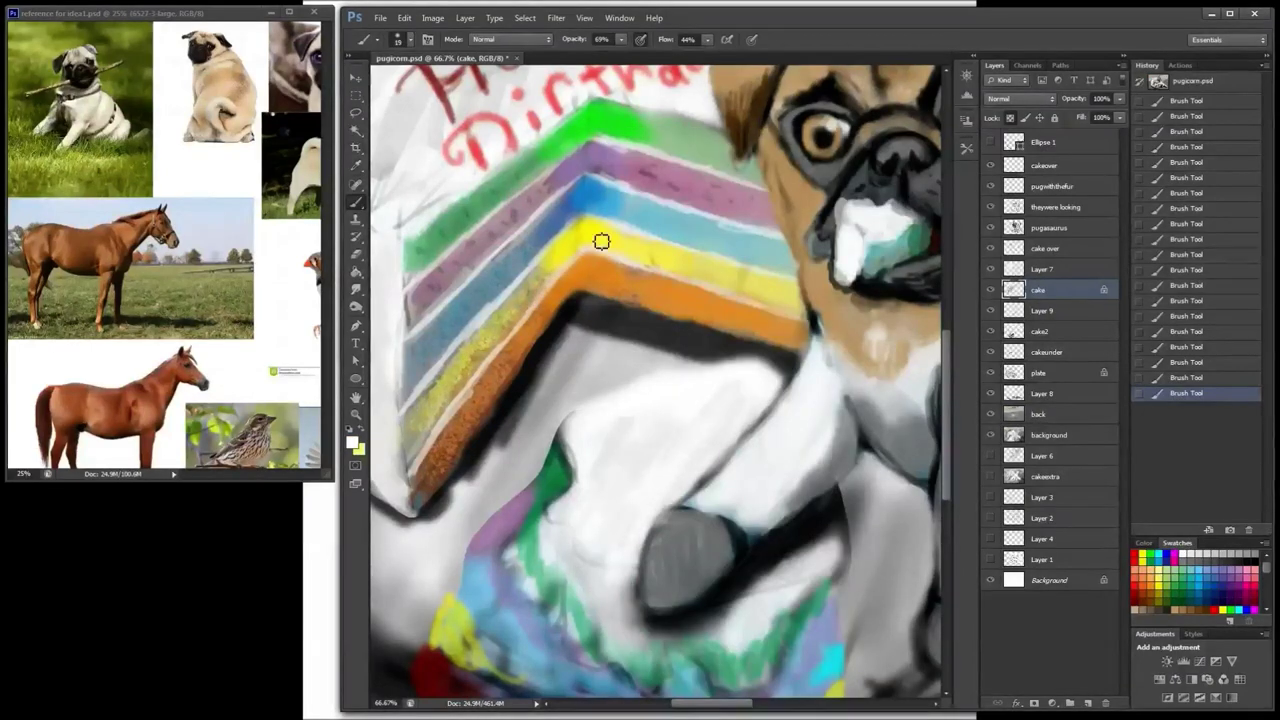
mouse_move(584, 213)
left_mouse_down()
mouse_move(542, 248)
mouse_move(582, 182)
mouse_move(556, 206)
mouse_move(583, 206)
mouse_move(579, 257)
left_mouse_up()
Step: Highlight the yellow stripe's corner with pale yellow and shade the green stripe's left face with darker green
left_click(1165, 553)
left_click(1156, 557)
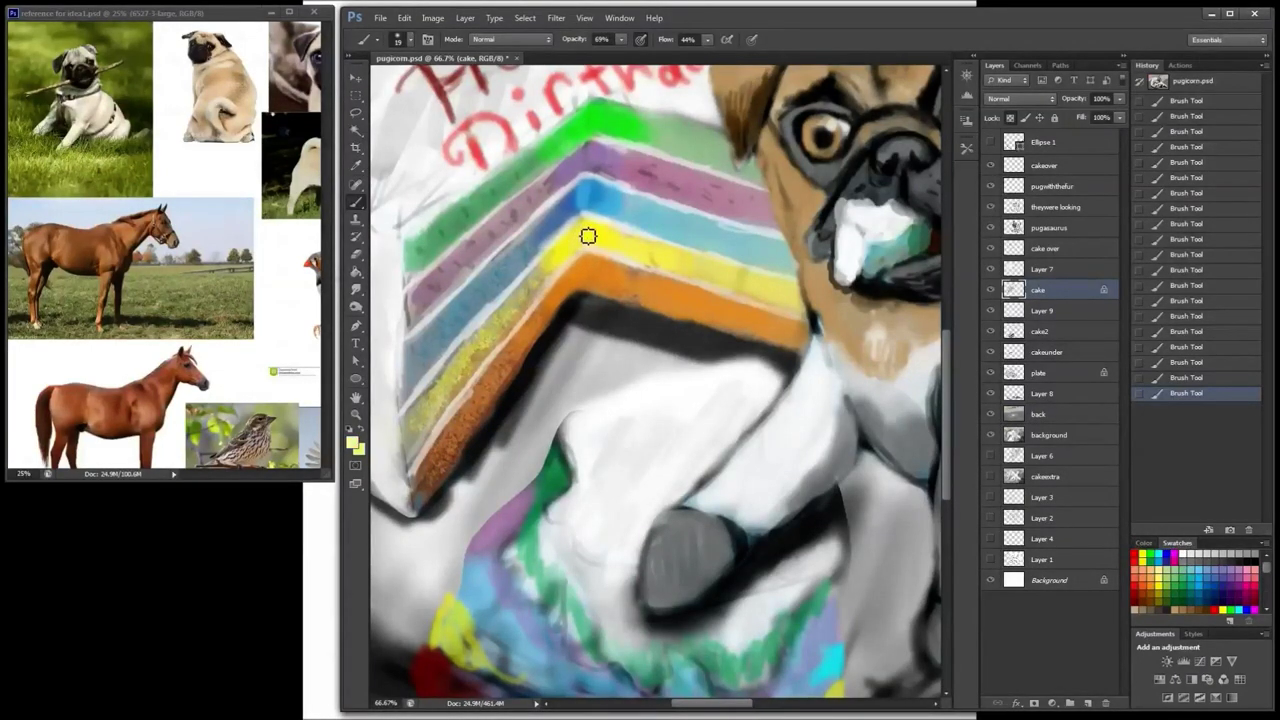
left_click(1239, 572)
left_click(1165, 589)
mouse_move(599, 110)
left_mouse_down()
mouse_move(594, 126)
mouse_move(430, 224)
left_mouse_up()
Step: Paint white along the upper edge of the cake's cut and redraw that edge with a thin black brush line
left_click(1181, 553)
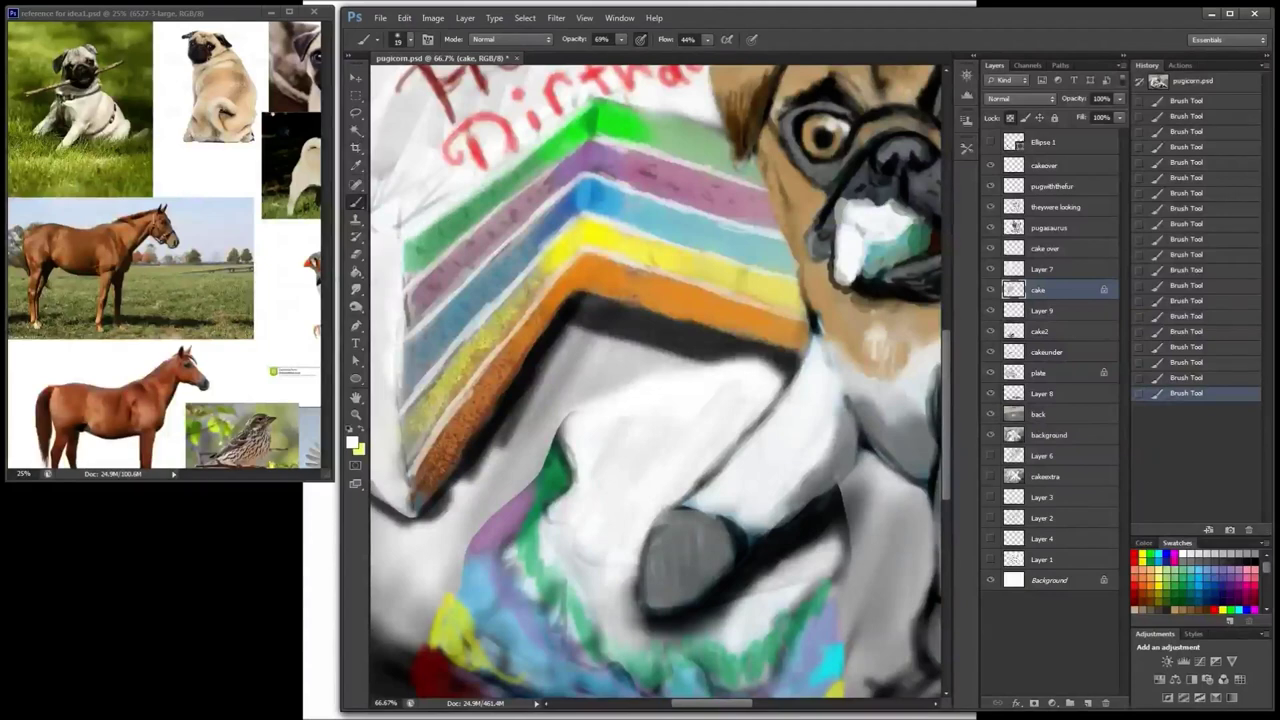
left_click_drag(612, 99, 726, 137)
right_click(606, 90)
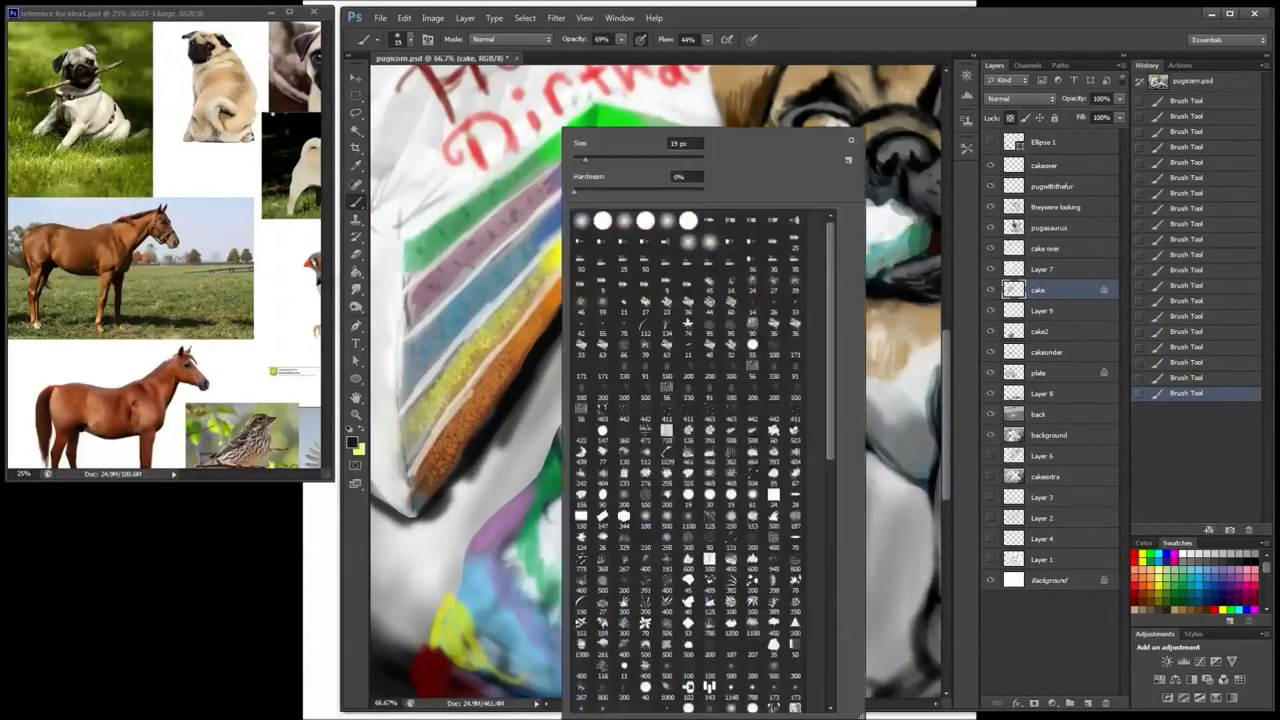
left_click(579, 159)
key("Return")
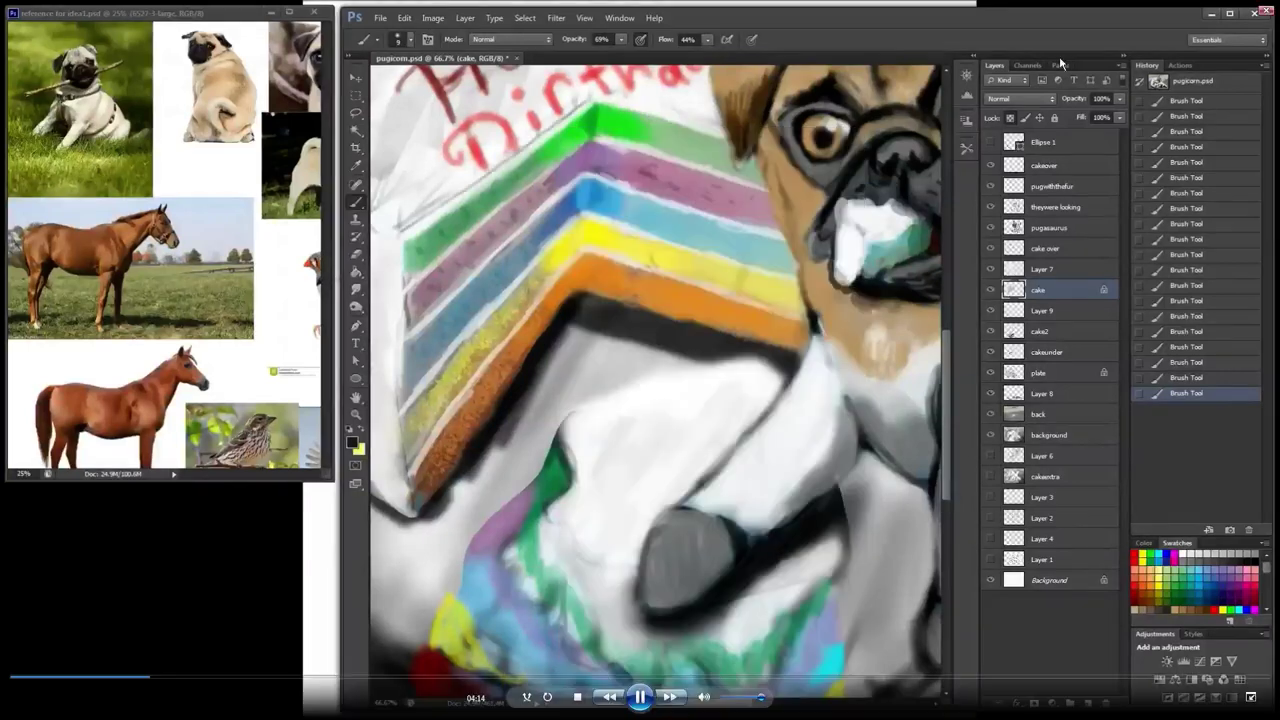
mouse_move(677, 123)
left_mouse_down()
mouse_move(726, 135)
mouse_move(609, 104)
mouse_move(722, 135)
left_mouse_up()
Step: Pick dark red, select the cake over layer and toggle its visibility to check what it contains
key("ctrl+minus")
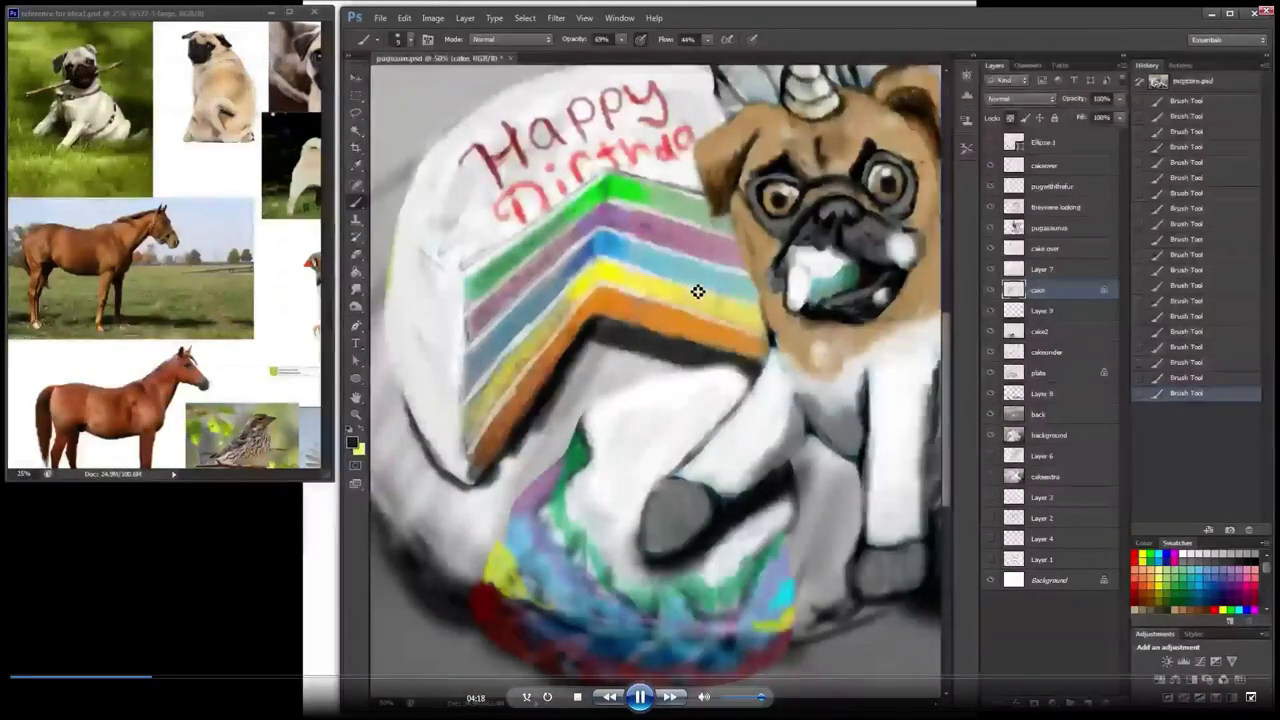
left_click(1136, 553)
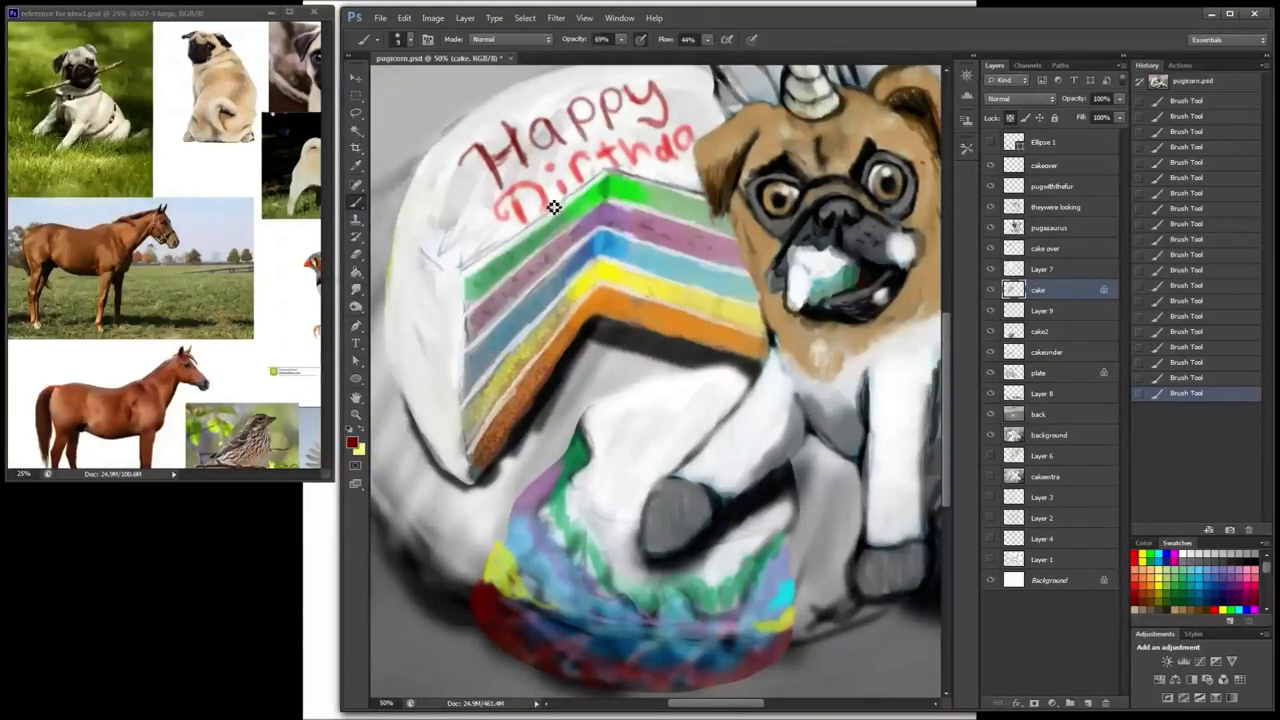
left_click(1043, 269)
left_click(1046, 248)
left_click(991, 250)
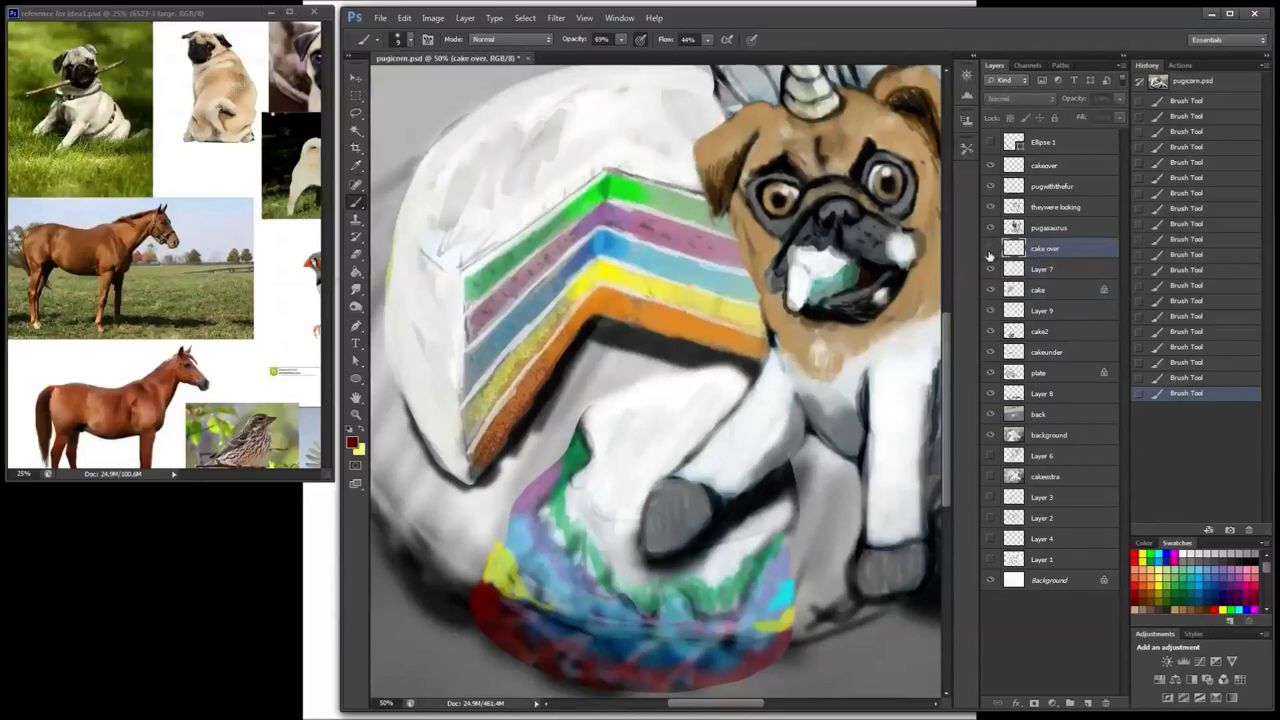
left_click(992, 251)
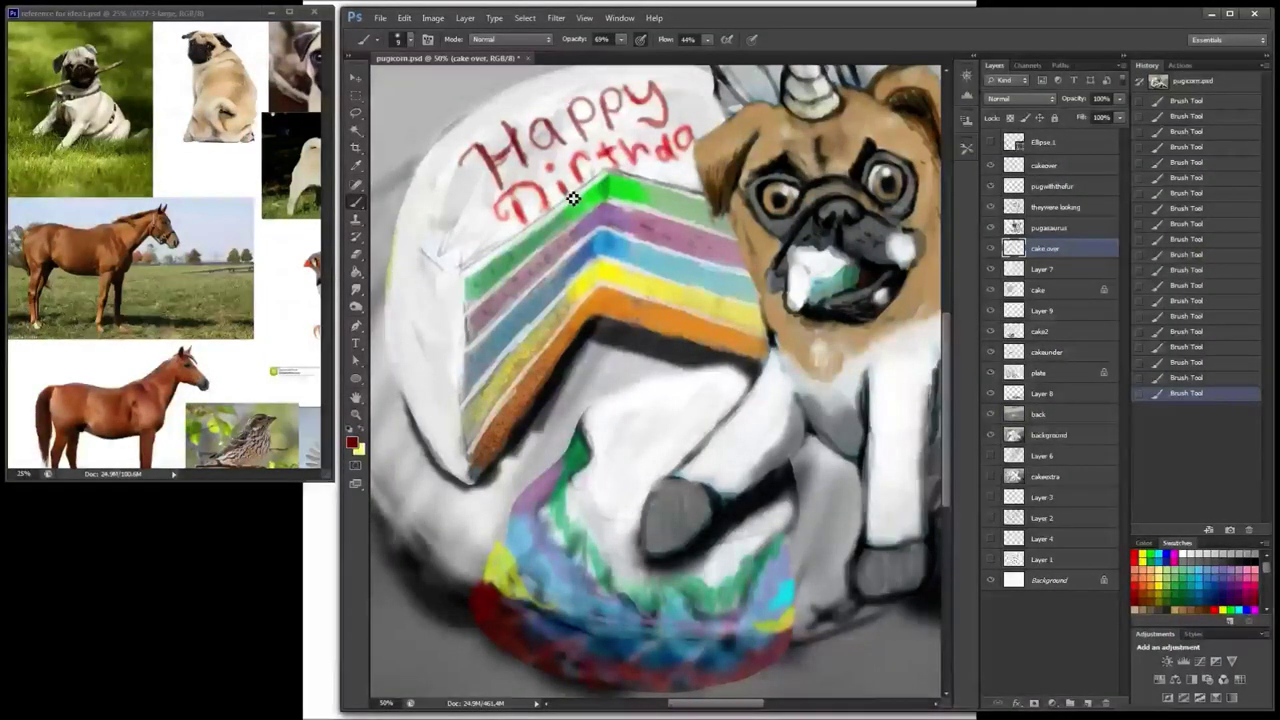
Step: Pick red, reduce the brush size and paint over the birthday lettering on the cake over layer
left_click(1140, 578)
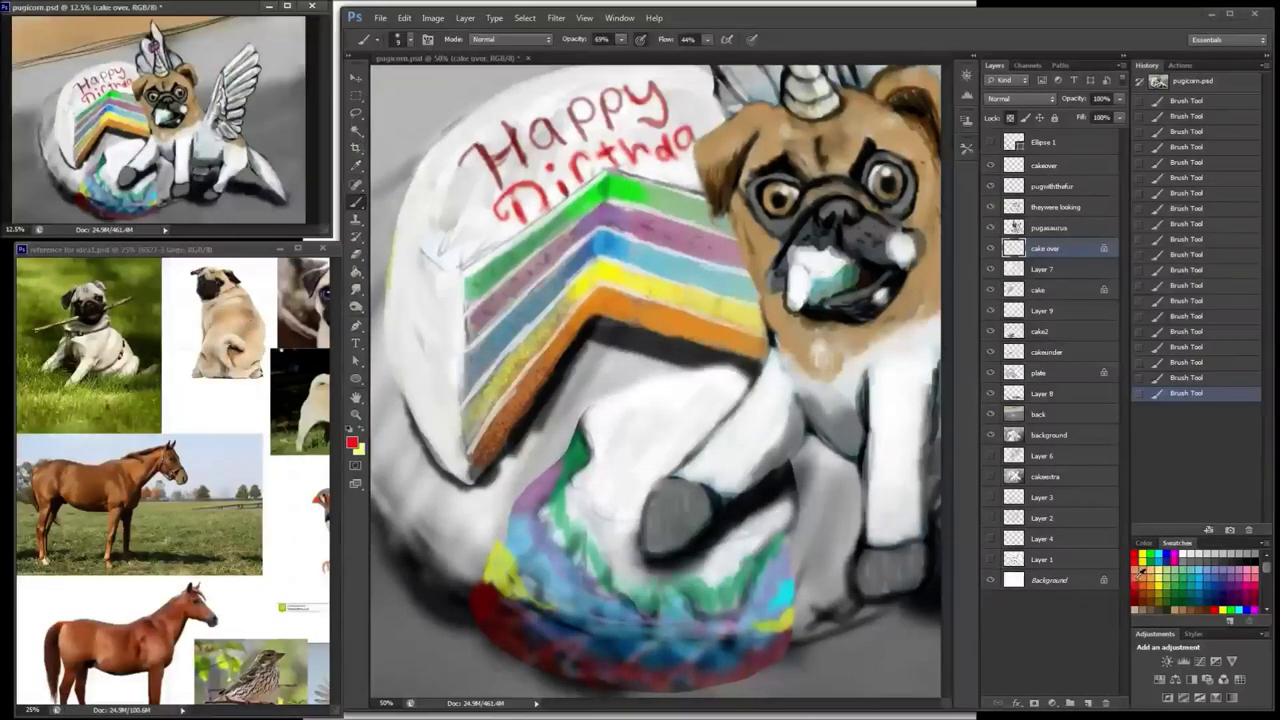
left_click(515, 150)
right_click(638, 132)
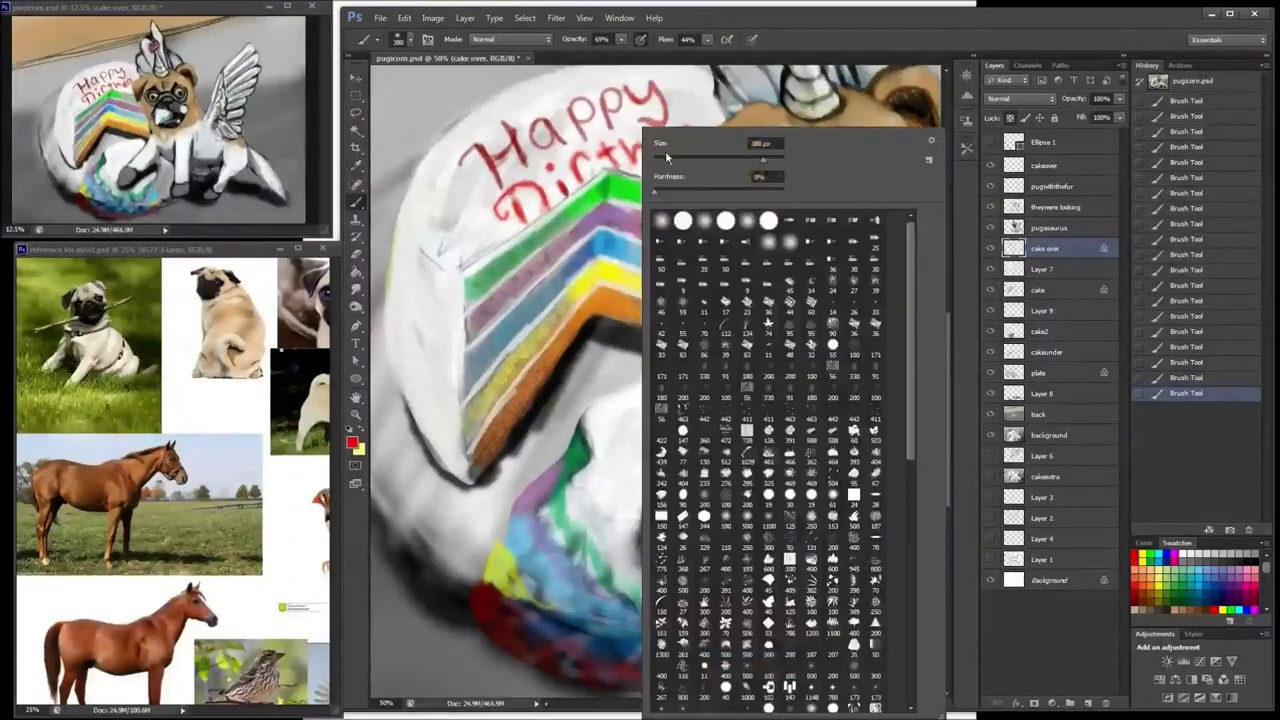
left_click_drag(666, 155, 671, 156)
left_click(587, 158)
Step: Pick dark red, unlock the cake over layer's transparent pixels and set the brush size to 11 px for the lettering
left_click(1152, 584)
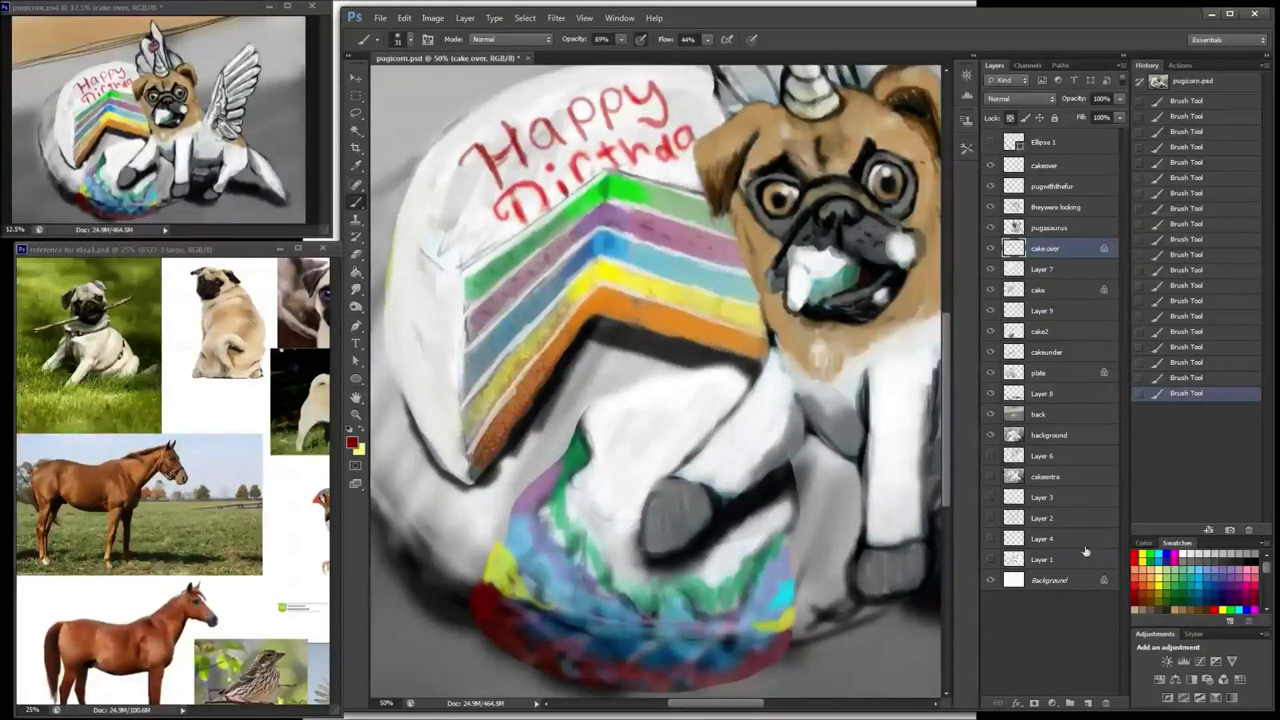
left_click(1010, 118)
right_click(638, 128)
left_click_drag(669, 157, 657, 157)
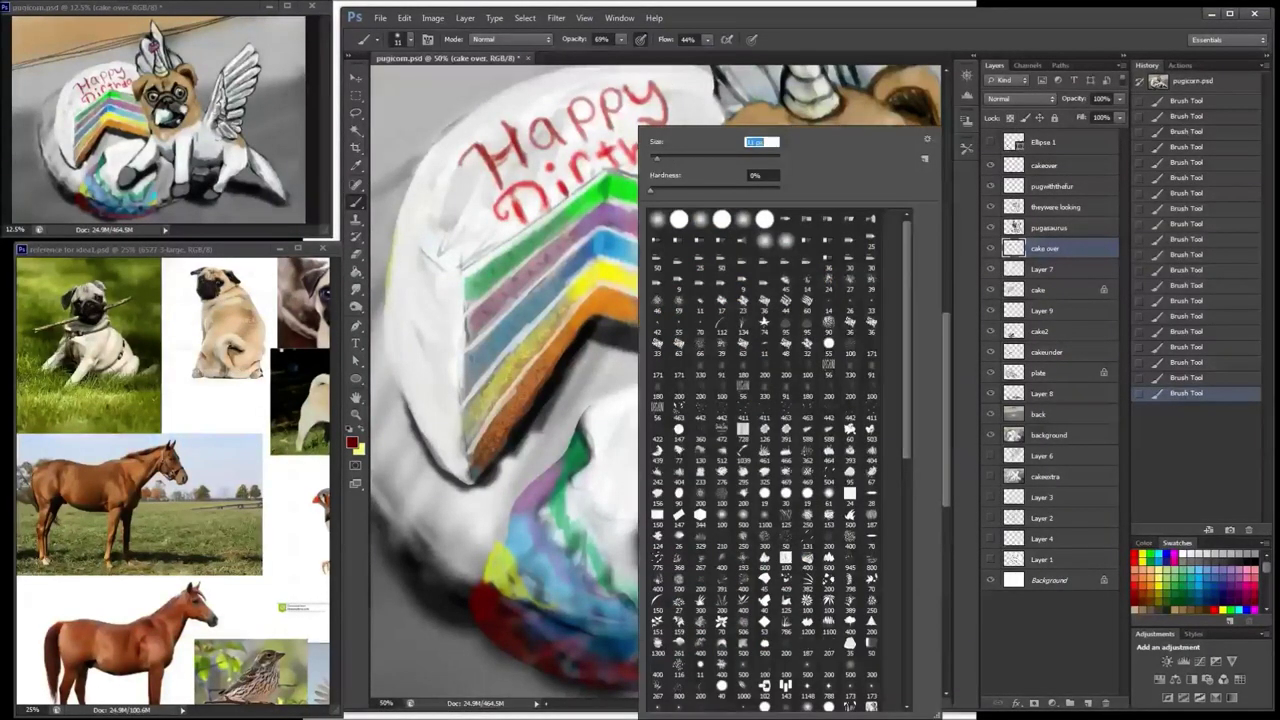
key("Return")
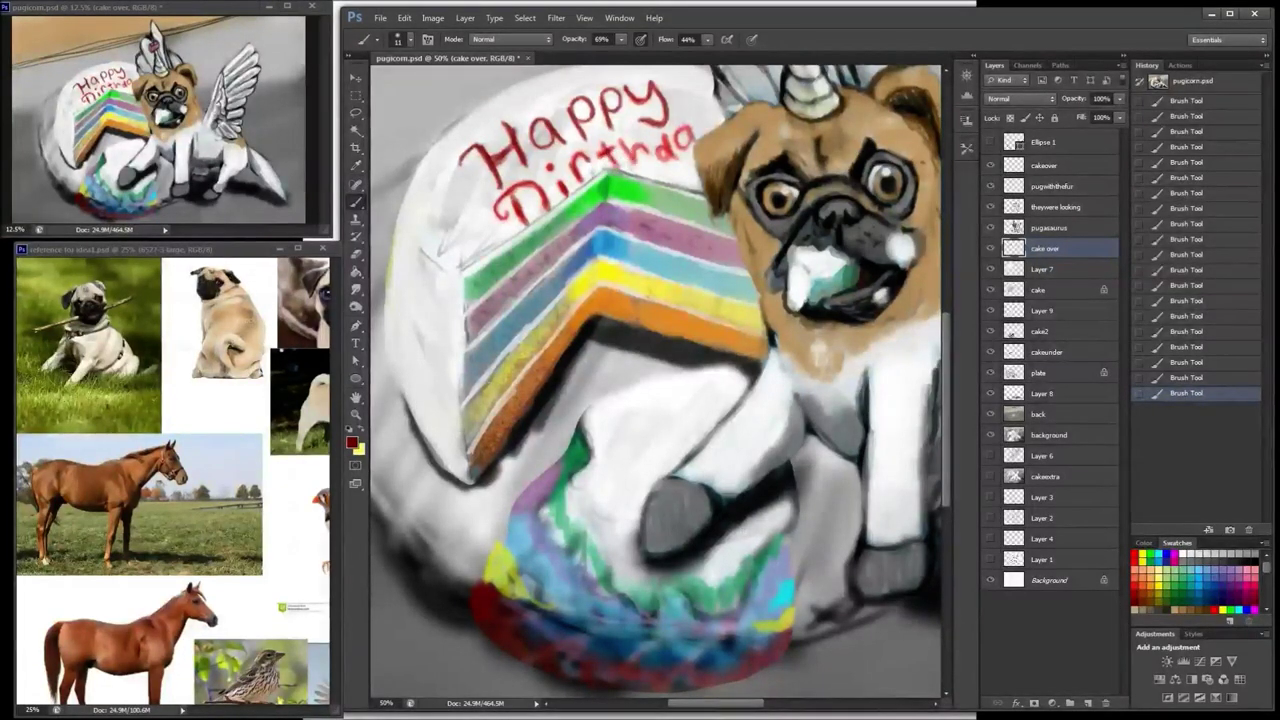
Step: Lock the cake over layer's transparent pixels again and tint the lettering brighter red with a 47 px brush
left_click(1009, 117)
left_click(1150, 573)
right_click(708, 130)
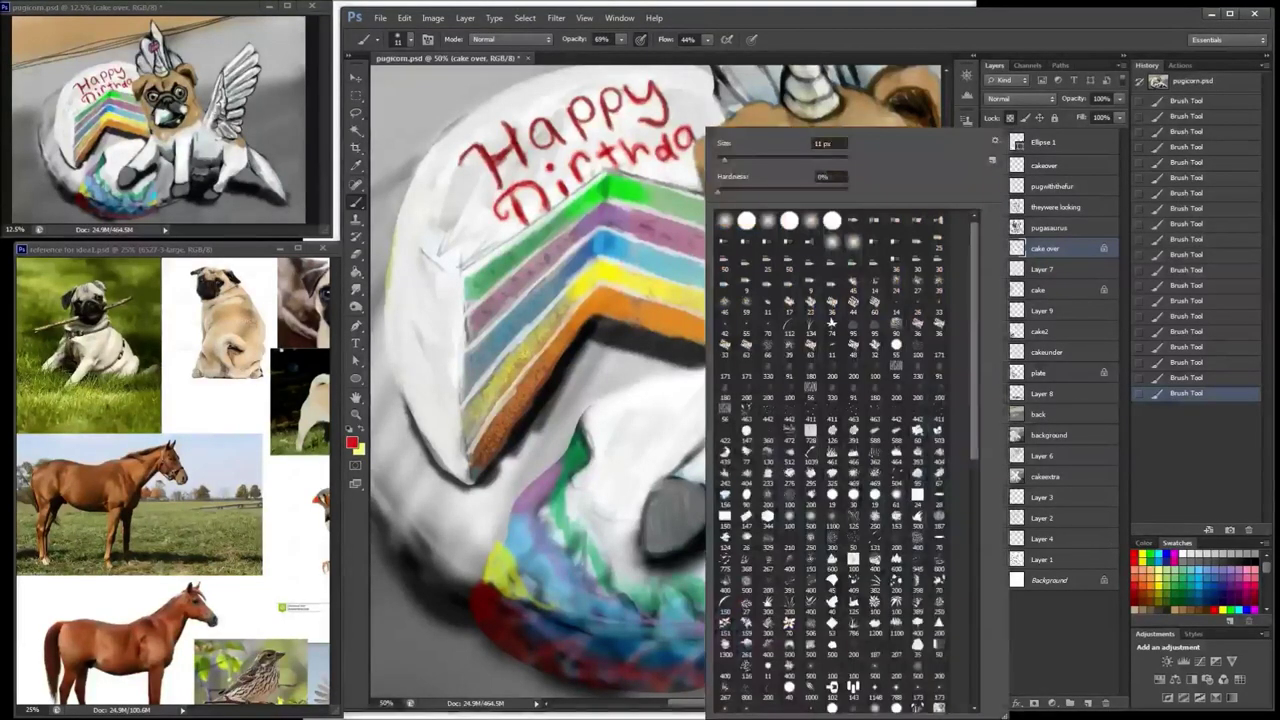
left_click_drag(724, 160, 740, 160)
left_click(683, 183)
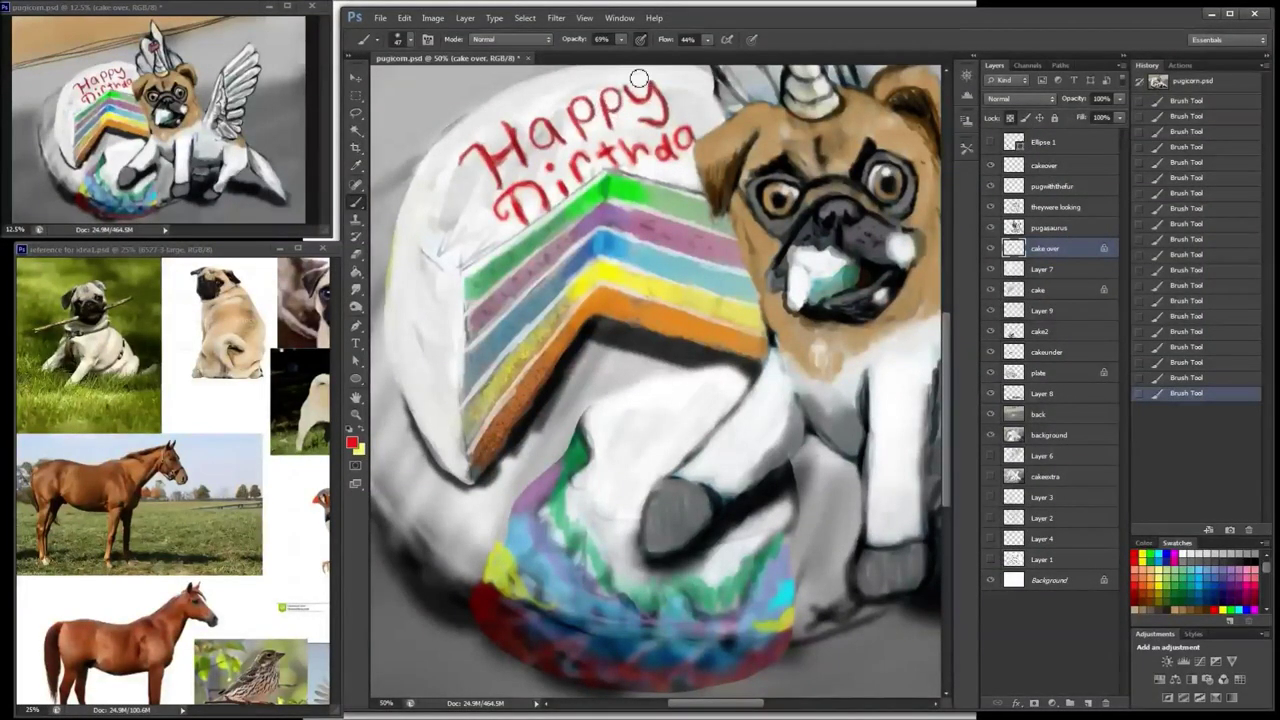
Step: Create a new layer beneath cake over and paint black shadows under the first letters of Happy with a 20 px brush
left_click(1088, 703)
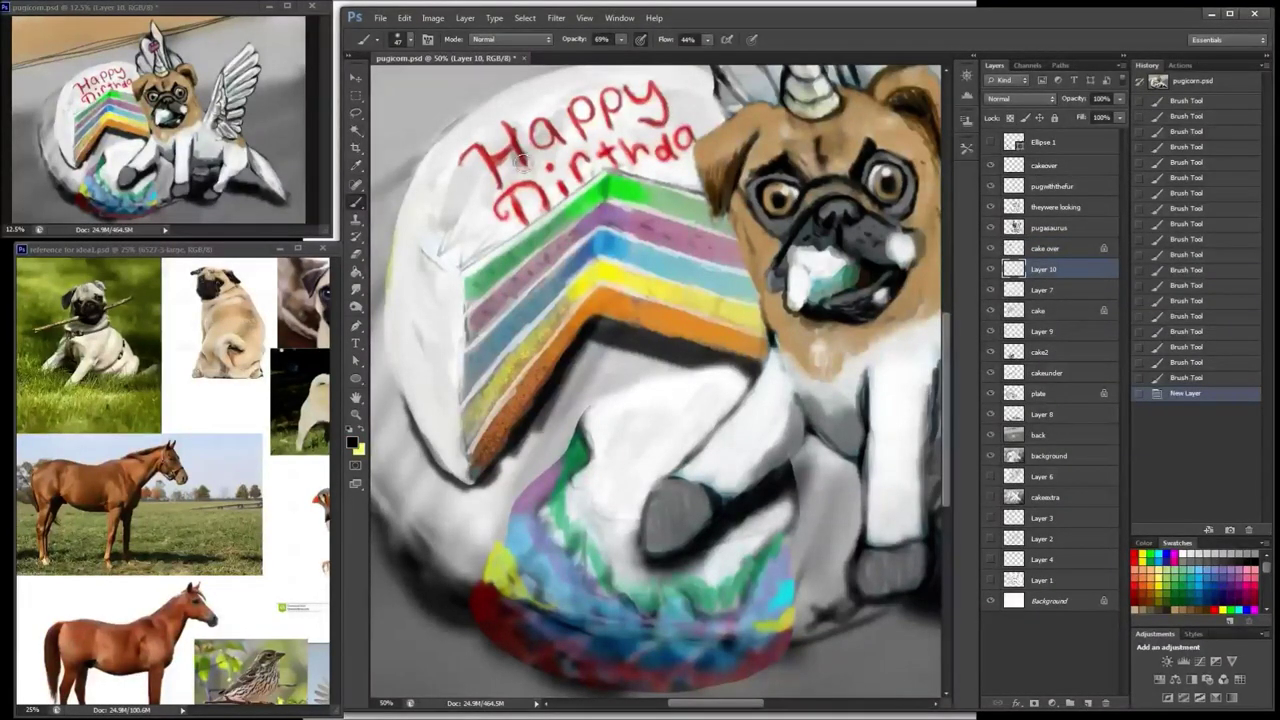
key("bracketleft")
key("bracketleft")
key("bracketleft")
mouse_move(511, 150)
left_mouse_down()
mouse_move(506, 185)
mouse_move(472, 161)
left_mouse_up()
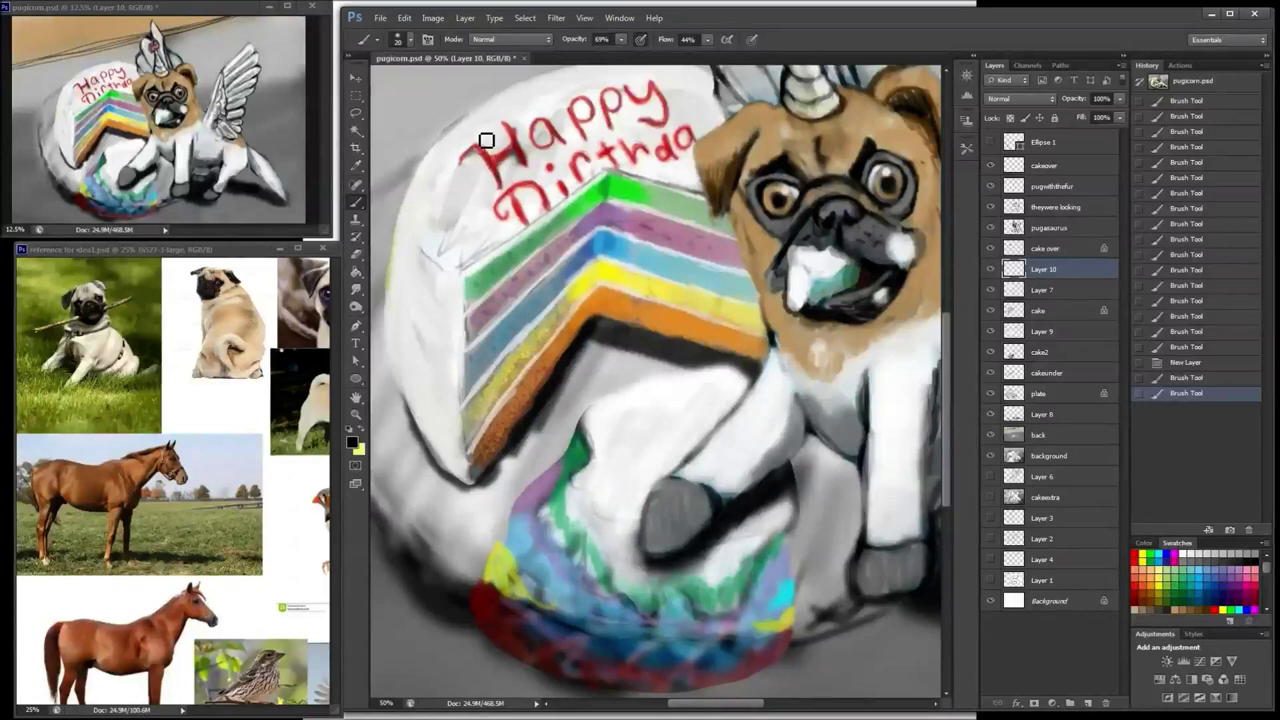
left_click_drag(555, 148, 551, 114)
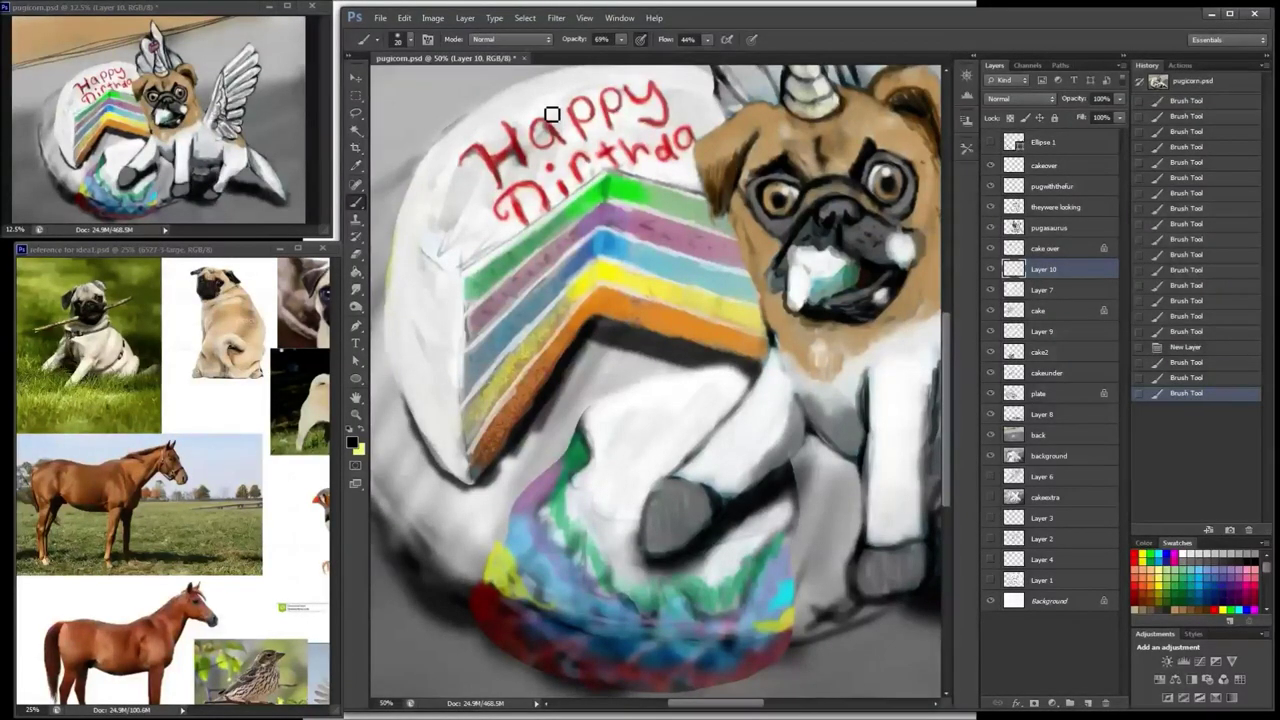
Step: Paint black shadows under the remaining birthday letters and lower the shadow layer's opacity to 49%
mouse_move(592, 122)
left_mouse_down()
mouse_move(586, 139)
mouse_move(578, 124)
mouse_move(655, 102)
mouse_move(666, 122)
left_mouse_up()
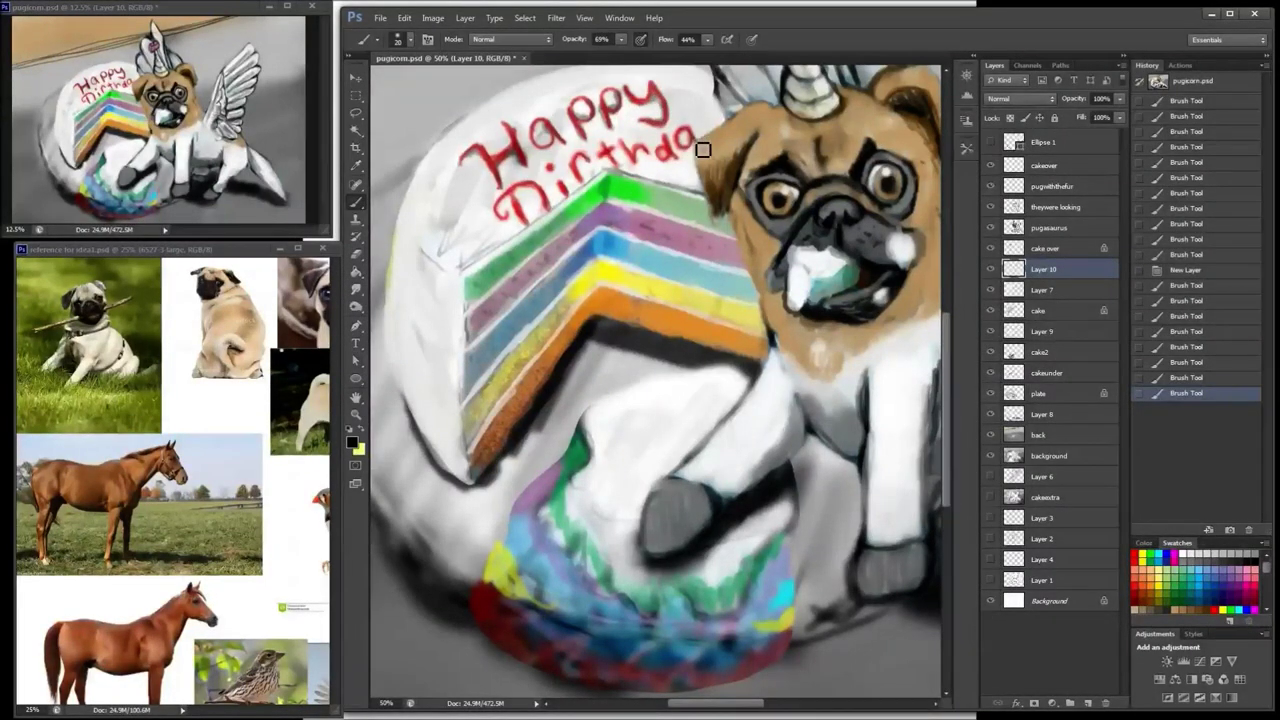
left_click_drag(676, 148, 673, 161)
mouse_move(664, 150)
left_mouse_down()
mouse_move(561, 184)
mouse_move(567, 205)
mouse_move(533, 226)
mouse_move(500, 226)
mouse_move(512, 221)
left_mouse_up()
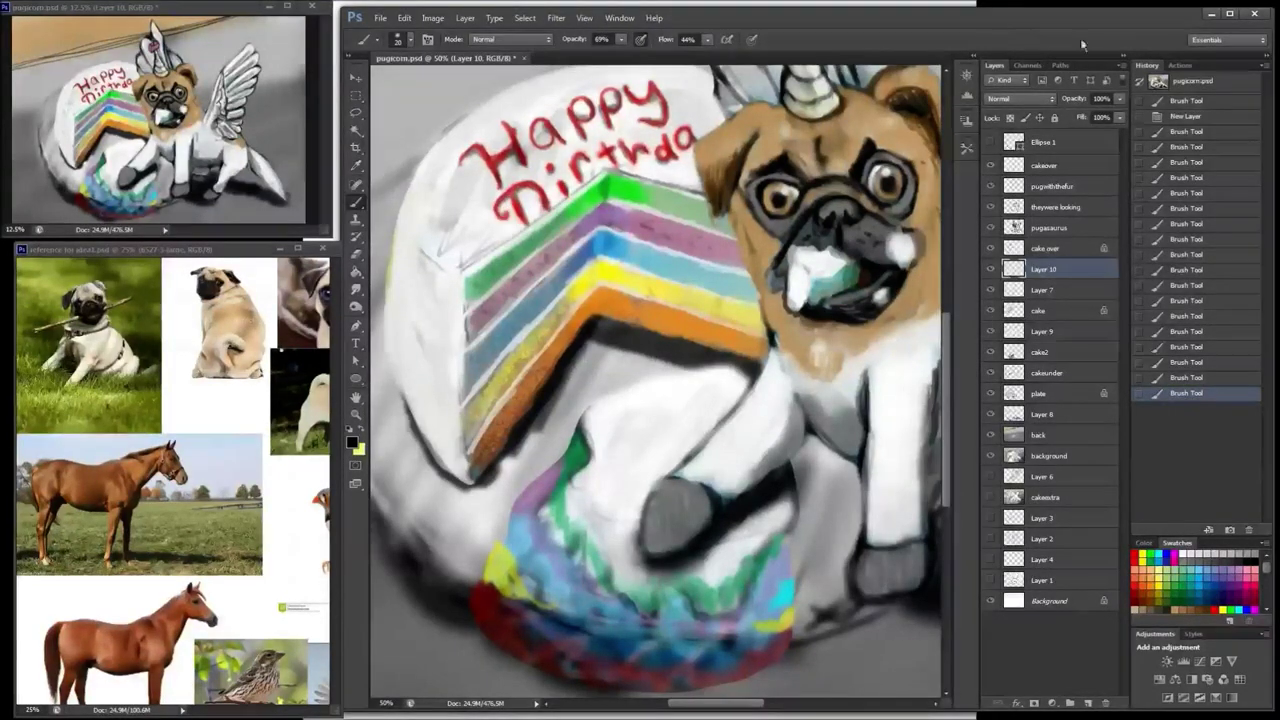
left_click_drag(1119, 98, 1086, 118)
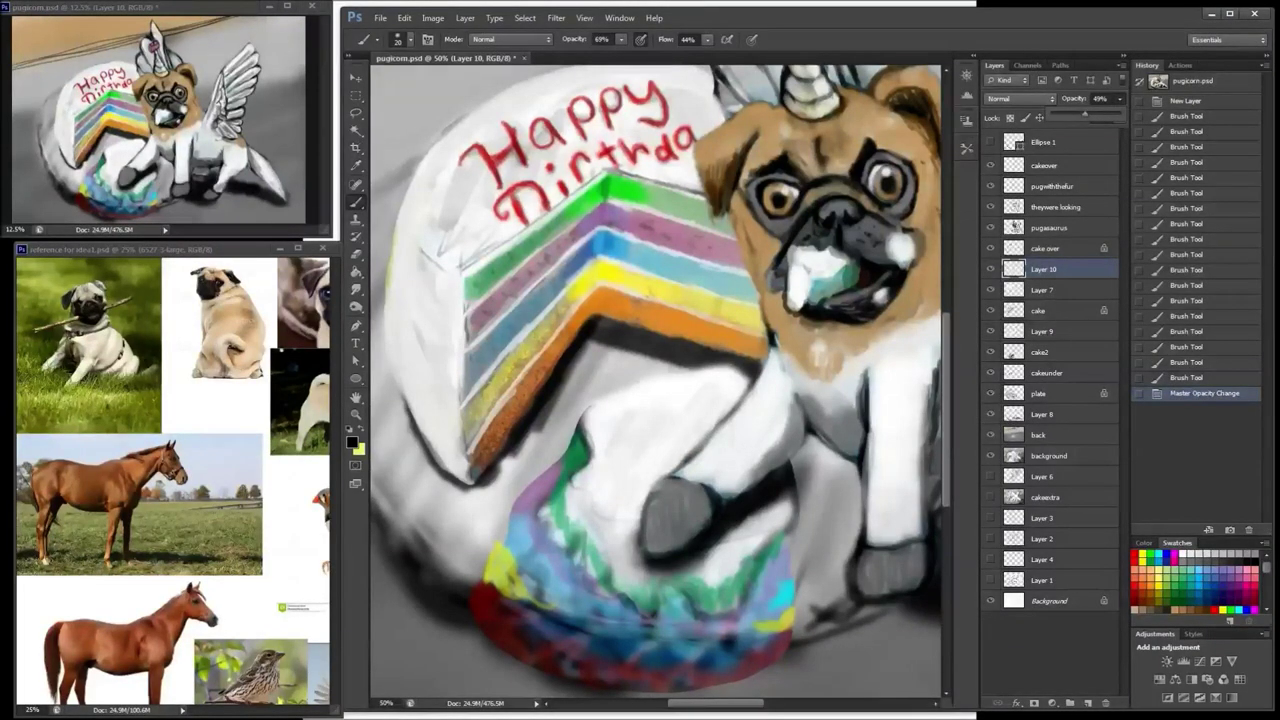
key("Return")
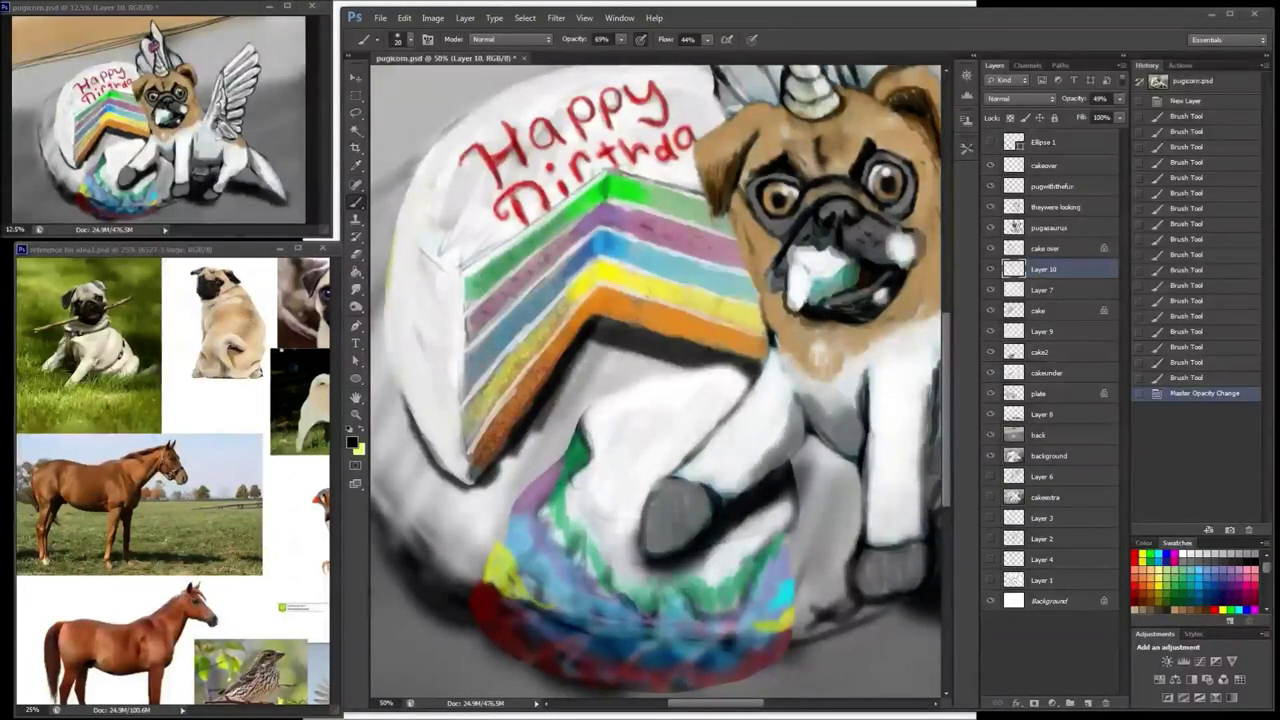
Step: Unlock the cake layer's transparent pixels and erase stray paint along the cake's upper-left edge with a 25 px eraser
left_click(994, 290)
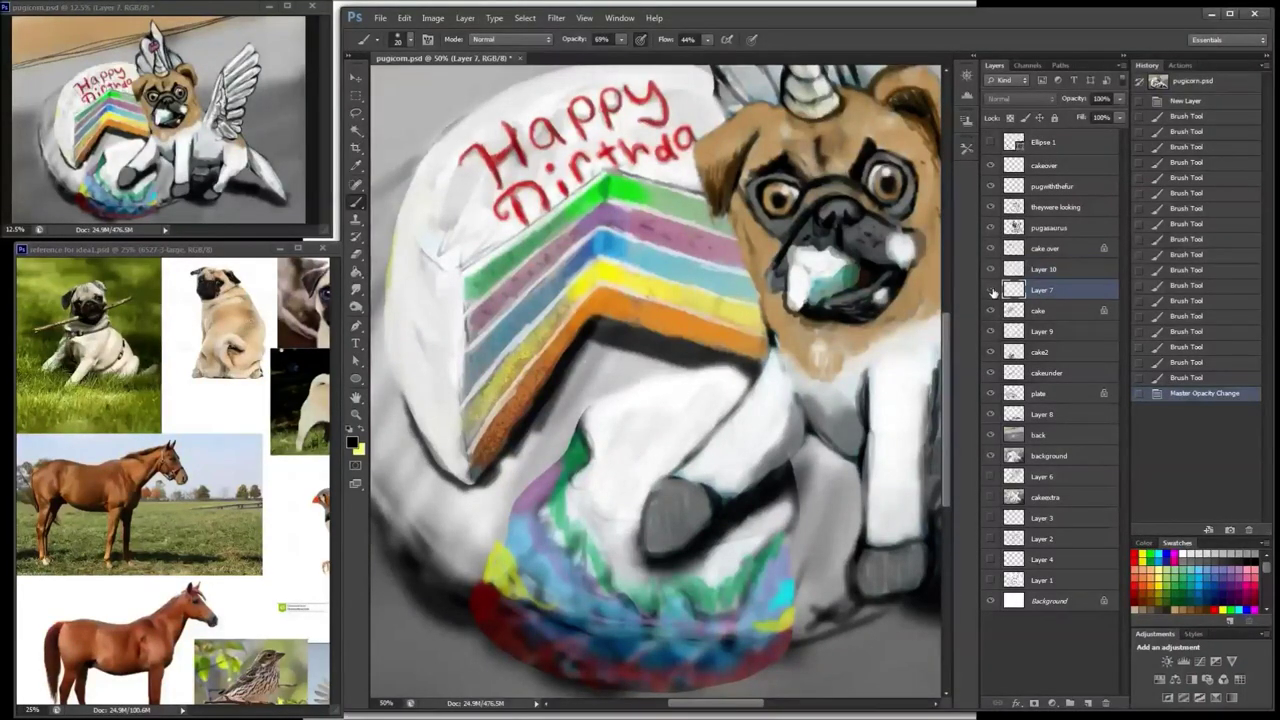
left_click(1018, 311)
left_click(1010, 118)
left_click(356, 254)
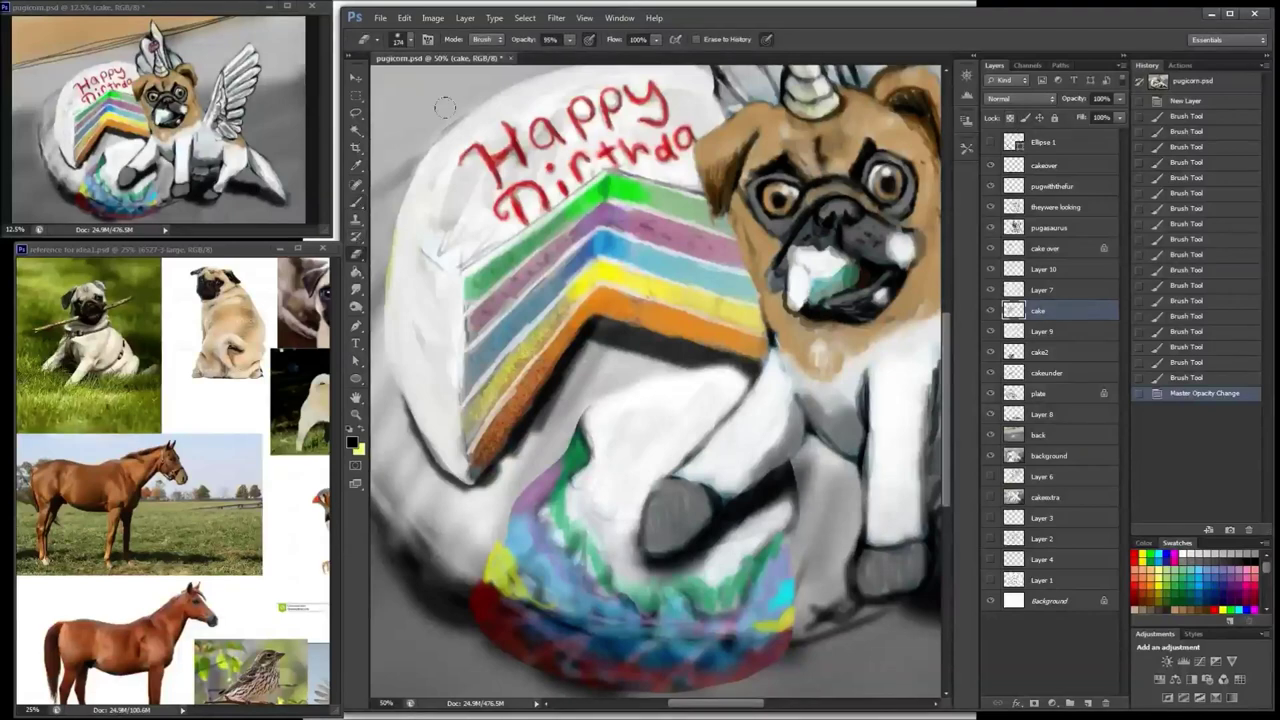
left_click_drag(450, 238, 457, 262)
right_click(455, 240)
left_click(450, 126)
left_click_drag(555, 145, 418, 177)
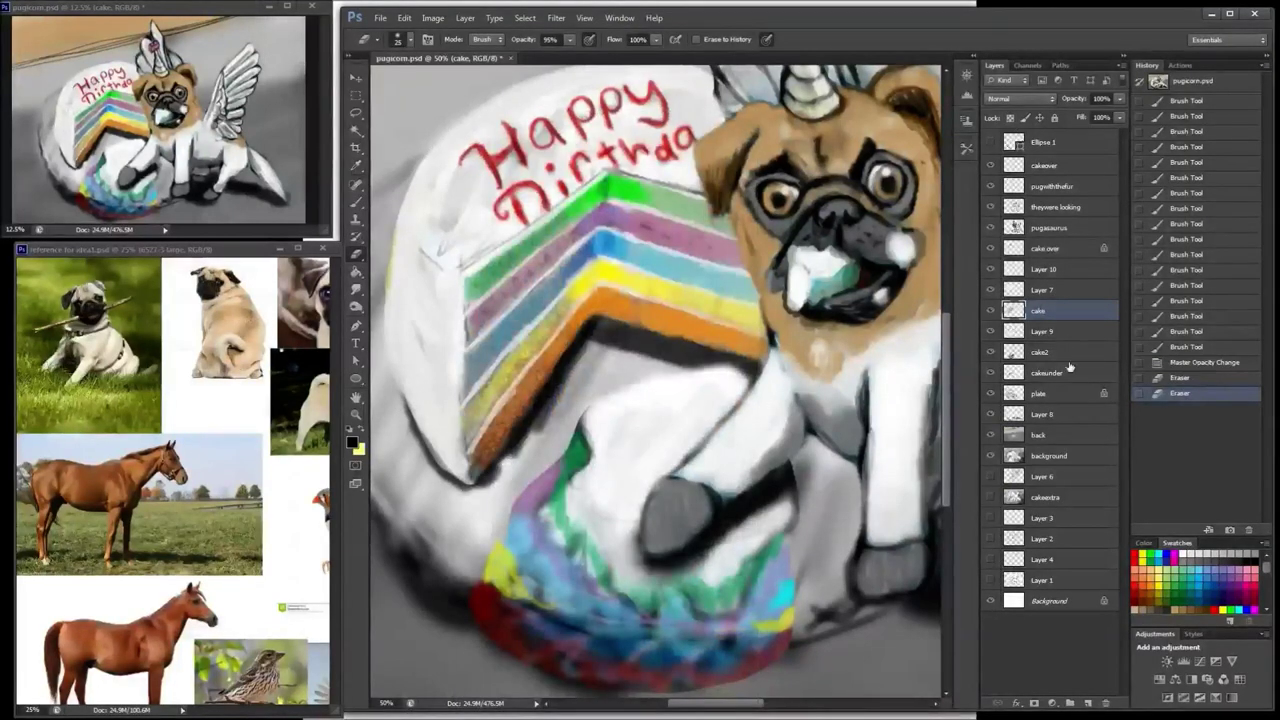
Step: Erase stray paint on Layer 7 around the large cake's upper rim
left_click(1046, 290)
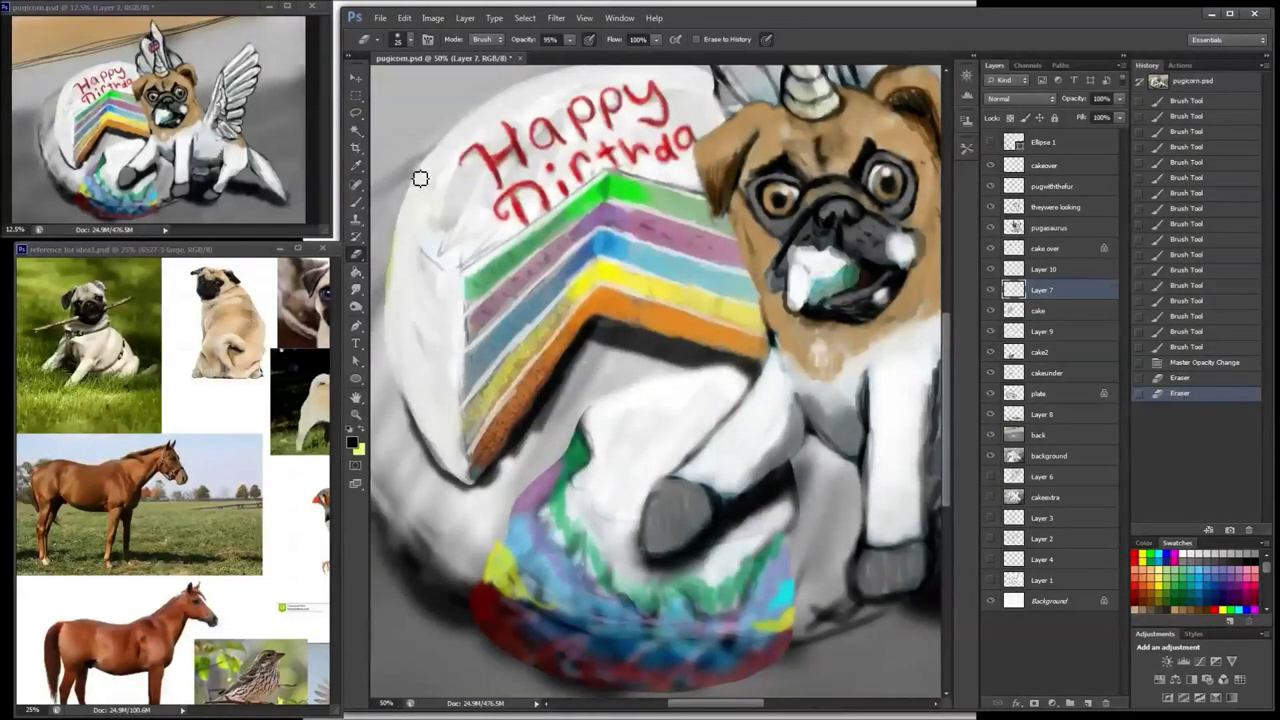
left_click_drag(420, 179, 413, 191)
key("ctrl+minus")
left_click_drag(593, 231, 552, 210)
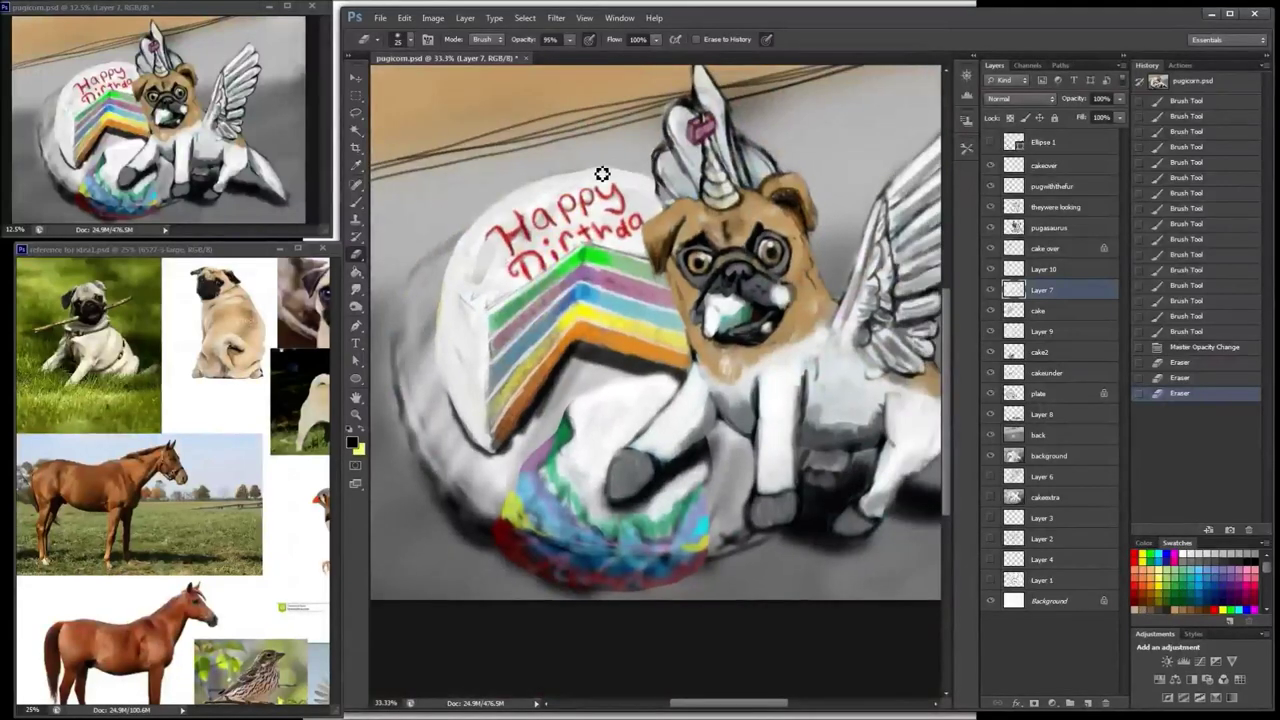
left_click_drag(603, 174, 620, 174)
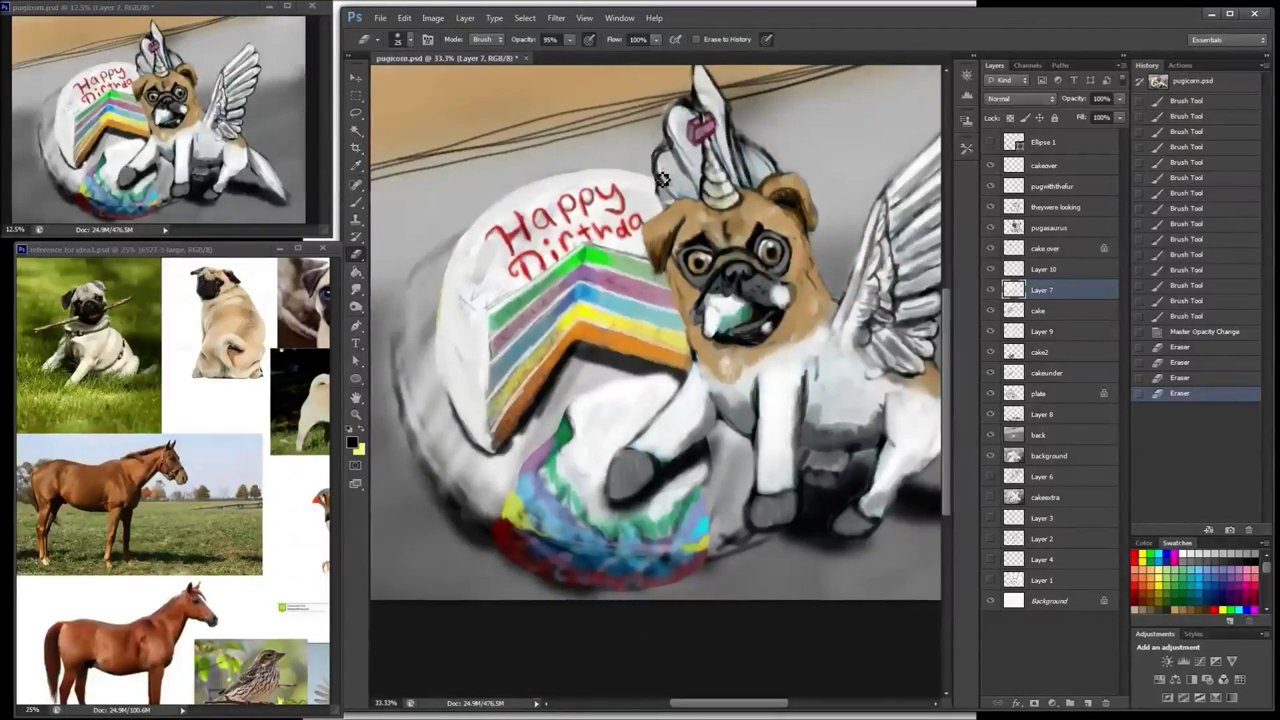
left_click(662, 180)
Step: Select the theywere looking layer and erase the outer edge of the far wing beside the horn with a 42 px eraser
left_click(1060, 270)
left_click(1060, 229)
left_click(1061, 209)
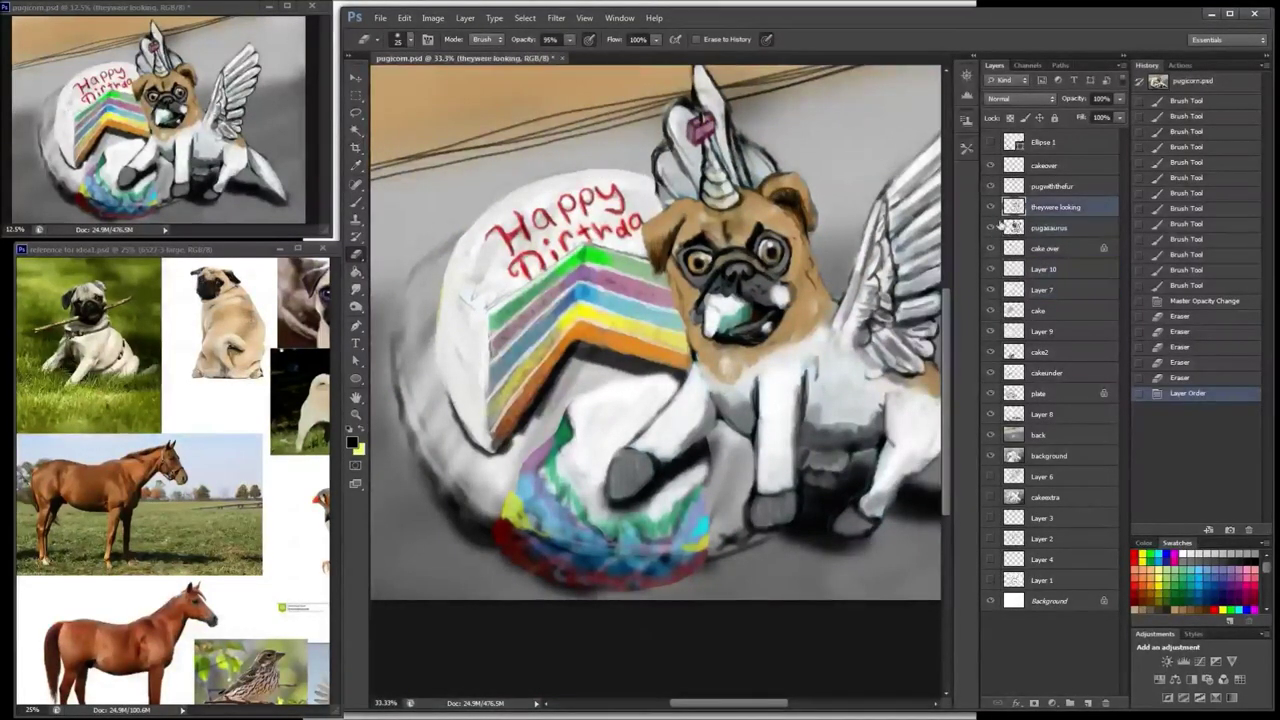
left_click(1027, 180)
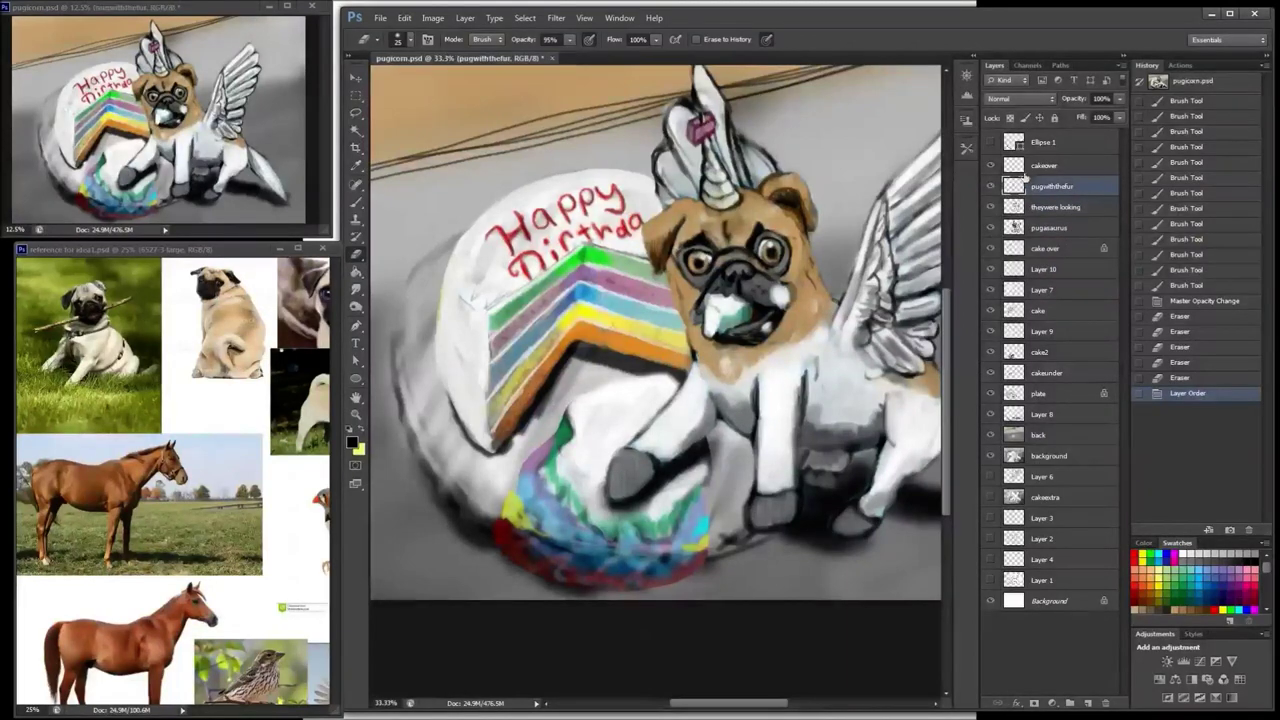
left_click(1040, 204)
right_click(758, 124)
left_click(797, 151)
left_click_drag(732, 148, 735, 130)
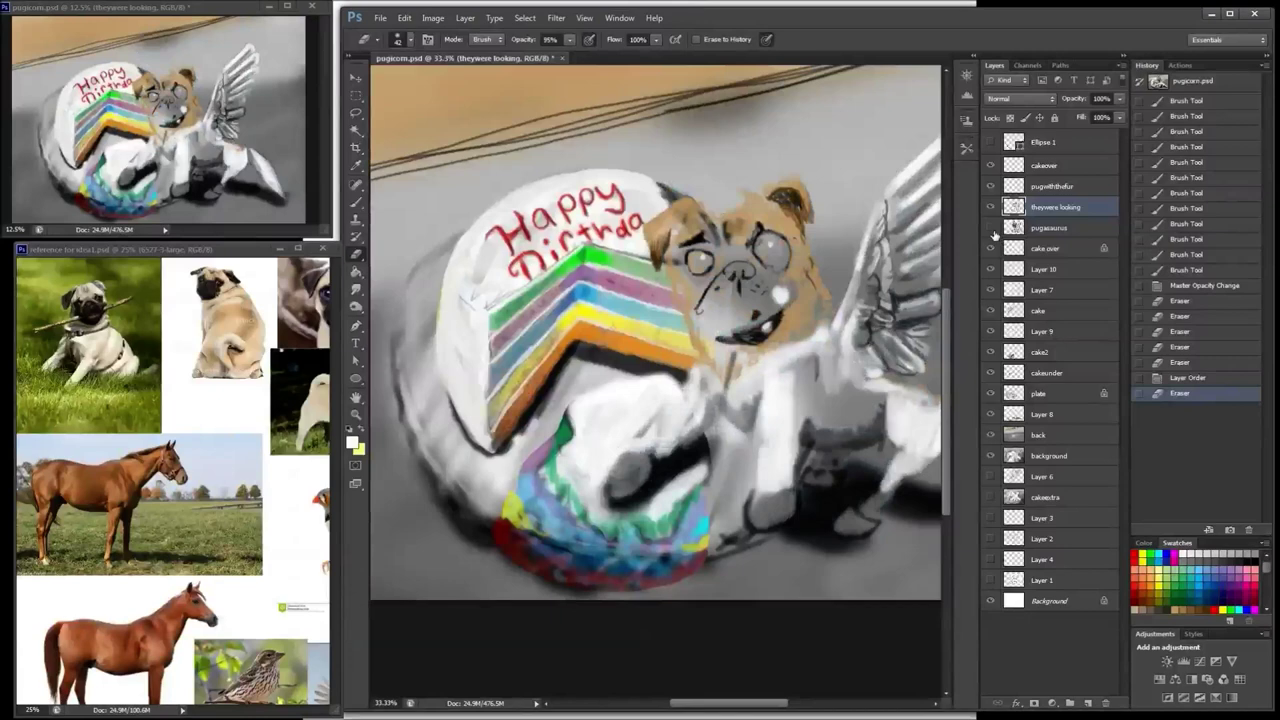
Step: Toggle the pugasaurus layer's visibility to check it, and erase the far wing's leftover outer outline on that layer
left_click(991, 229)
left_click(1046, 229)
left_click_drag(766, 158, 747, 136)
mouse_move(763, 183)
left_mouse_down()
mouse_move(760, 161)
mouse_move(742, 120)
mouse_move(766, 184)
mouse_move(815, 137)
left_mouse_up()
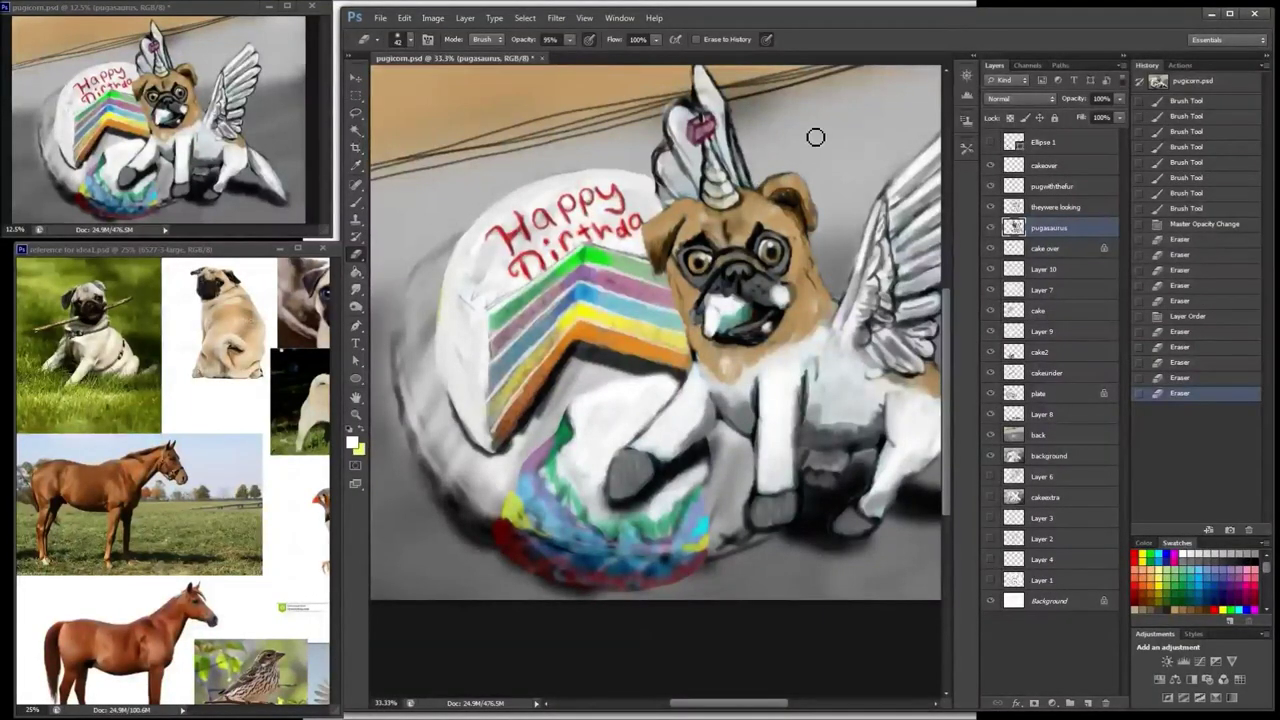
Step: Paint the pug's horn yellow with the Brush tool on the theywere looking layer
left_click(357, 201)
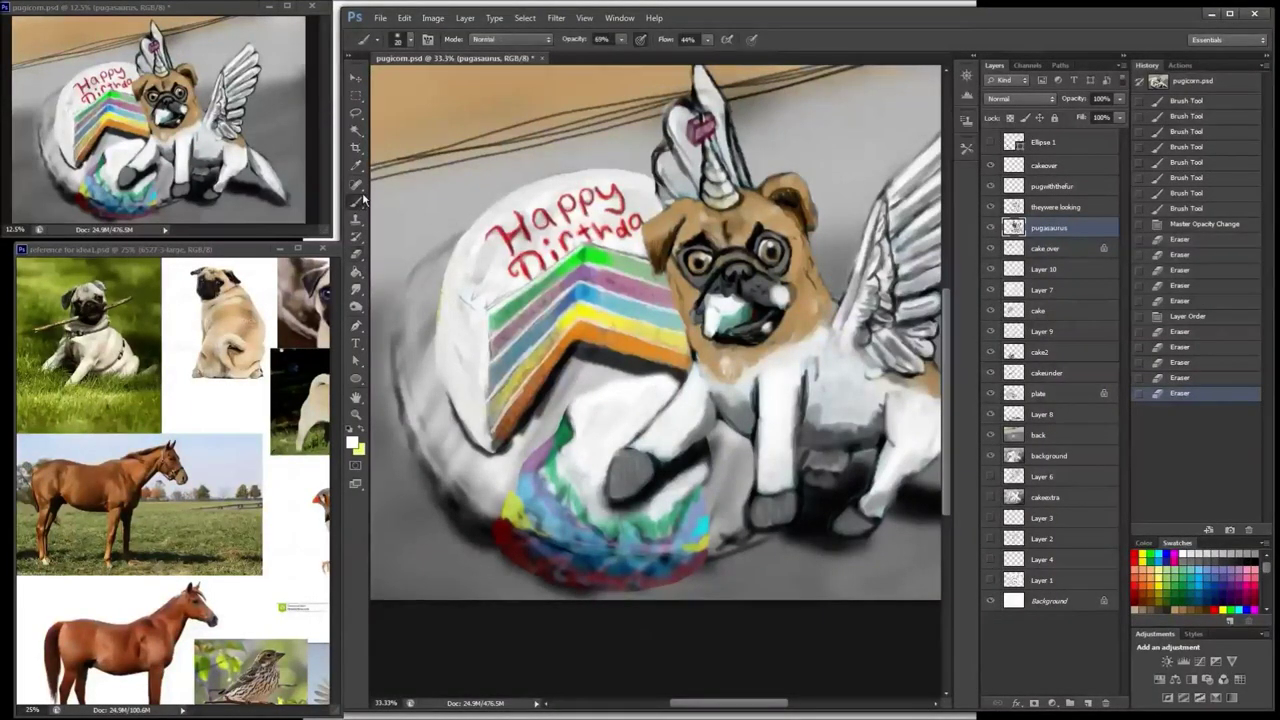
left_click(1056, 207)
mouse_move(738, 137)
left_mouse_down()
mouse_move(753, 190)
mouse_move(722, 168)
left_mouse_up()
mouse_move(724, 106)
left_mouse_down()
mouse_move(740, 150)
mouse_move(706, 158)
mouse_move(717, 210)
left_mouse_up()
key("x")
mouse_move(713, 151)
left_mouse_down()
mouse_move(724, 152)
mouse_move(715, 126)
left_mouse_up()
Step: Repaint the small block on the horn's tip in pink and pick white for the horn's highlights
left_click(1247, 570)
mouse_move(713, 123)
left_mouse_down()
mouse_move(717, 185)
mouse_move(735, 189)
mouse_move(721, 207)
mouse_move(741, 209)
mouse_move(728, 212)
mouse_move(709, 125)
mouse_move(712, 189)
left_mouse_up()
left_click(1184, 554)
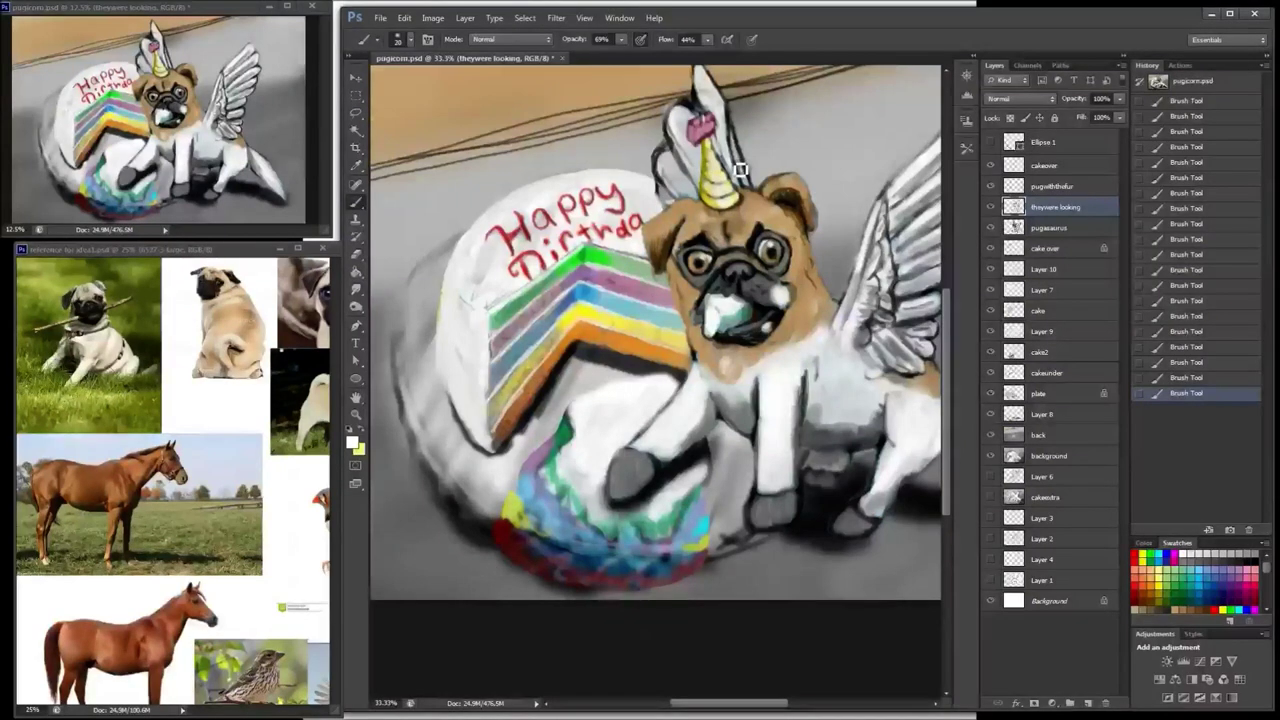
Step: Shade the horn's spiral grooves with dark olive and brighten its lower ridges with white
left_click(742, 202, "alt")
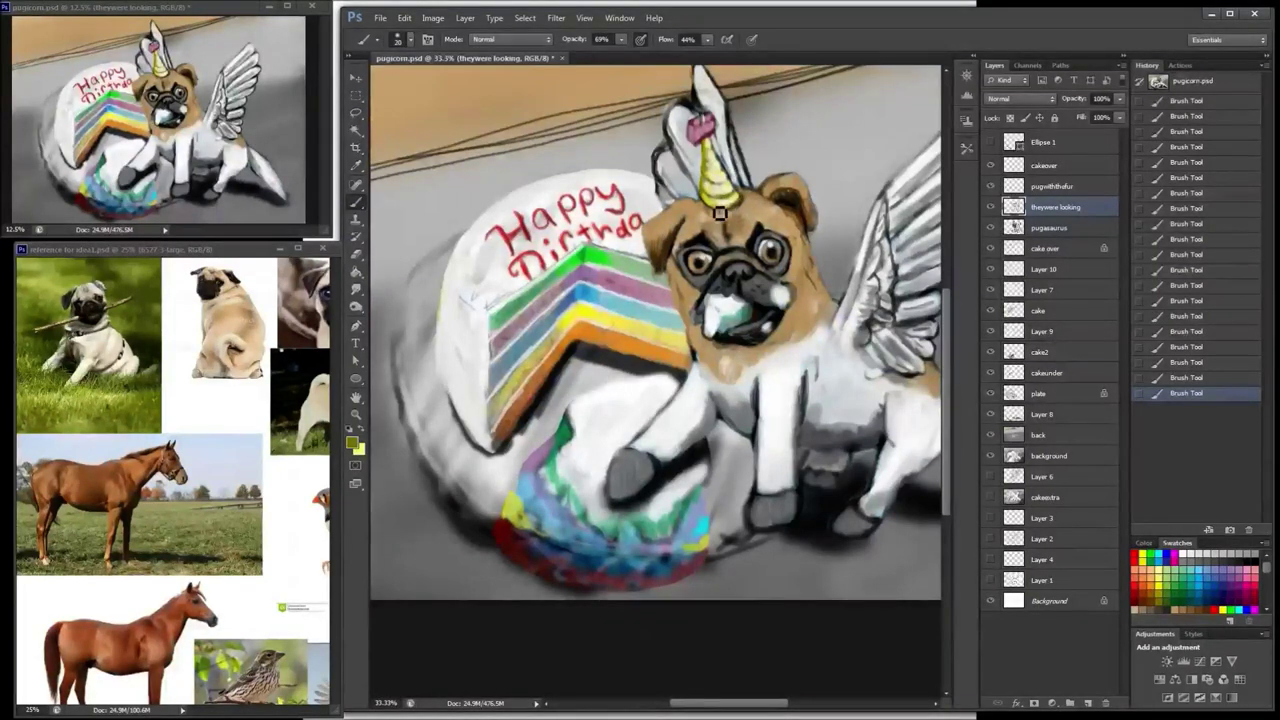
mouse_move(716, 202)
left_mouse_down()
mouse_move(744, 208)
mouse_move(720, 154)
left_mouse_up()
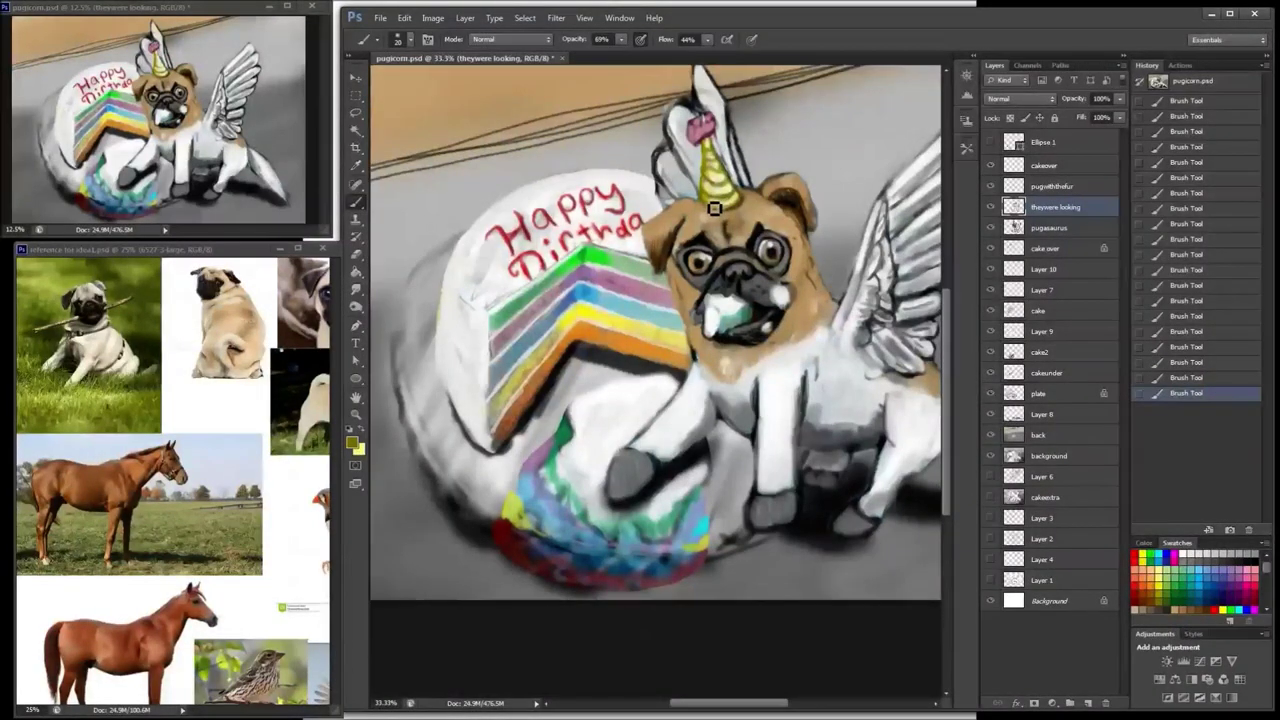
scroll(714, 208, "up", 1)
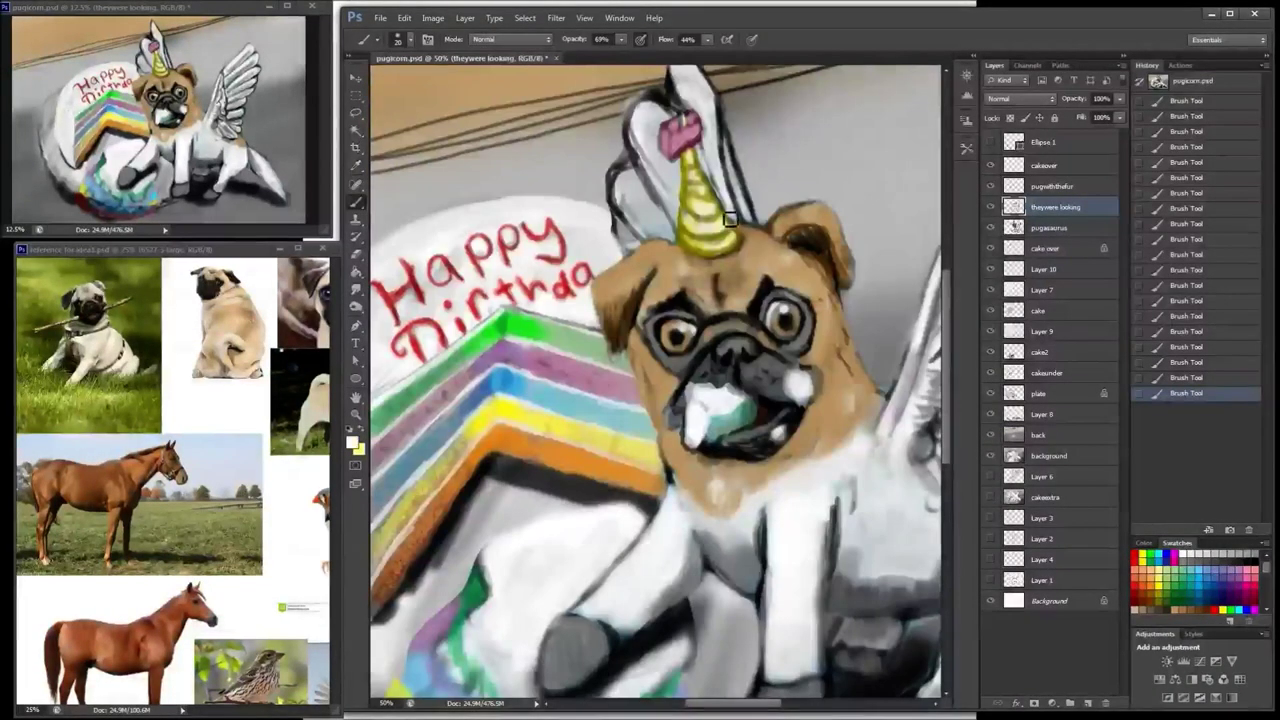
left_click_drag(710, 238, 727, 228)
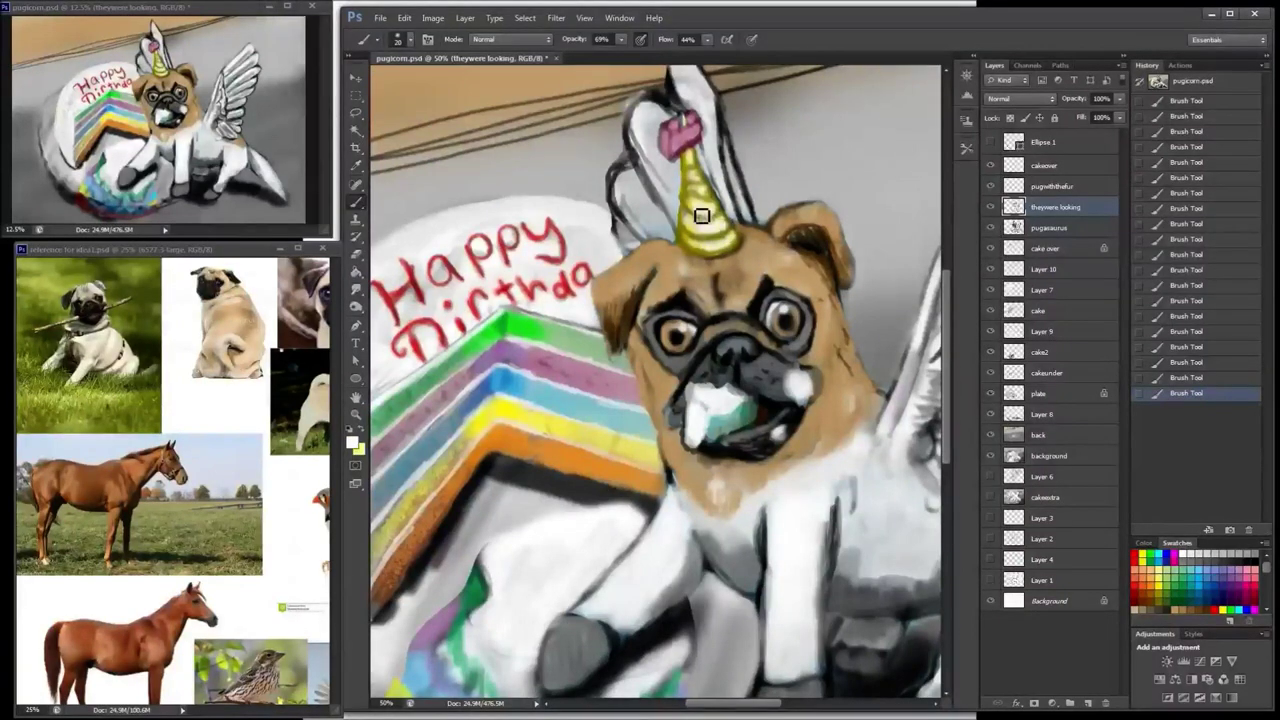
Step: Reduce the brush size and outline the edges of the pink block on the horn with dark pink
right_click(716, 122)
left_click_drag(721, 158, 714, 158)
left_click(687, 118)
left_click(680, 128, "alt")
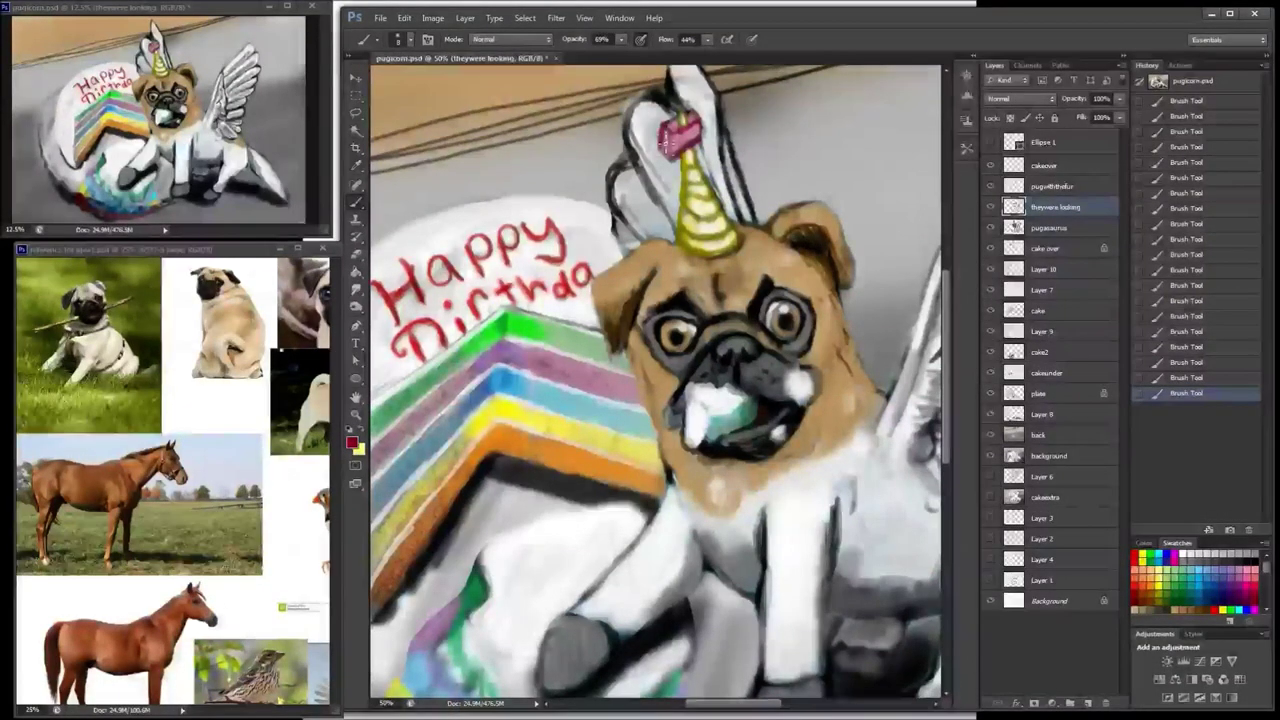
left_click_drag(674, 138, 674, 154)
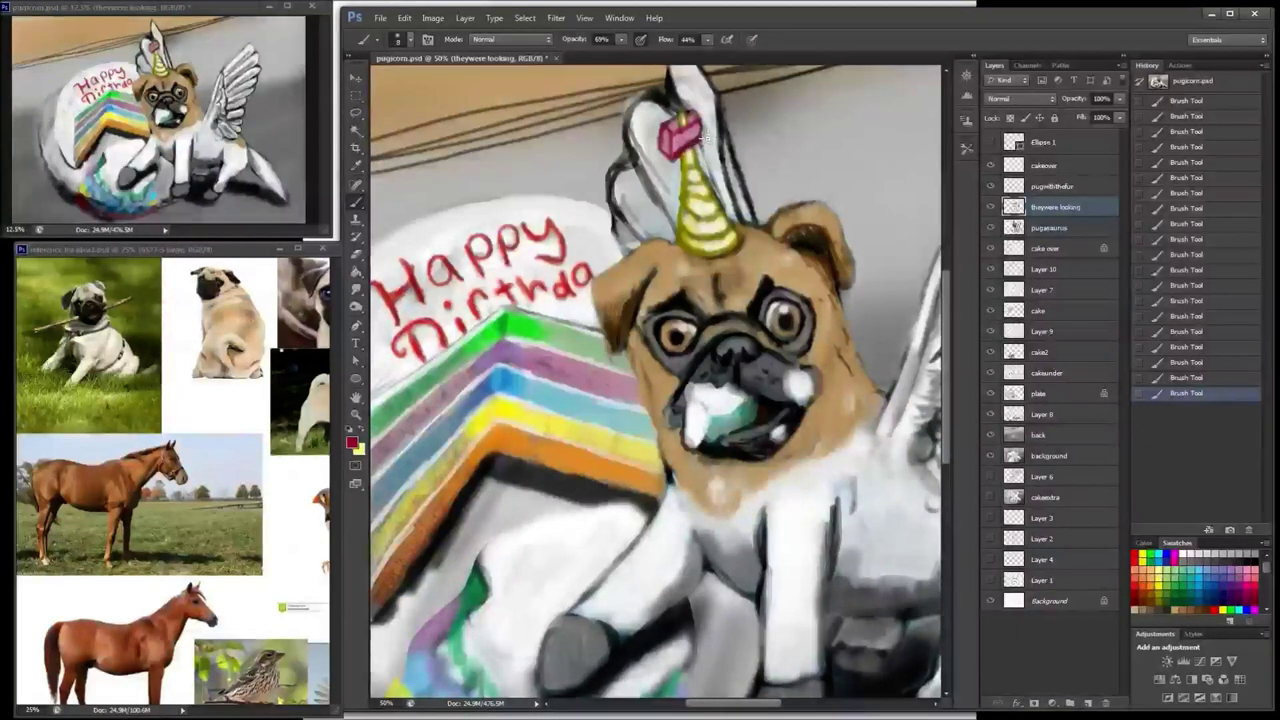
left_click_drag(702, 119, 693, 140)
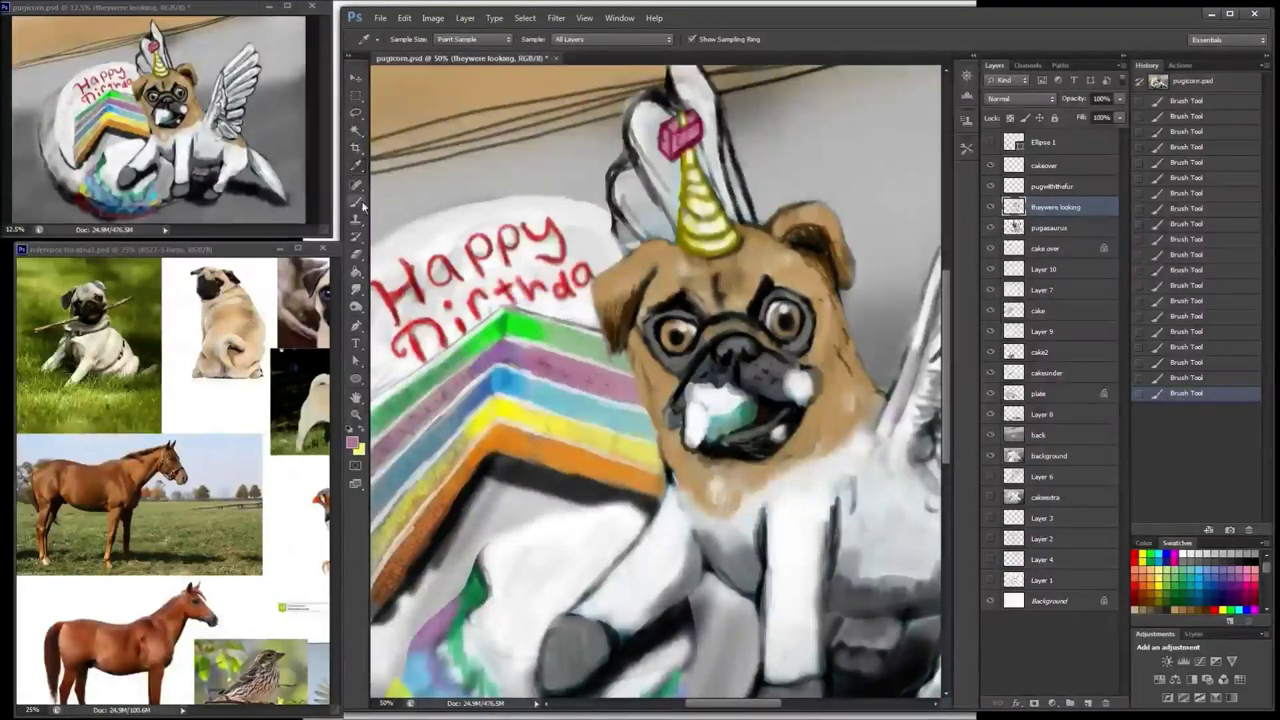
Step: Enlarge the brush to 23 px and lighten the faces of the block on the horn with pale pink
right_click(685, 143)
left_click(685, 143)
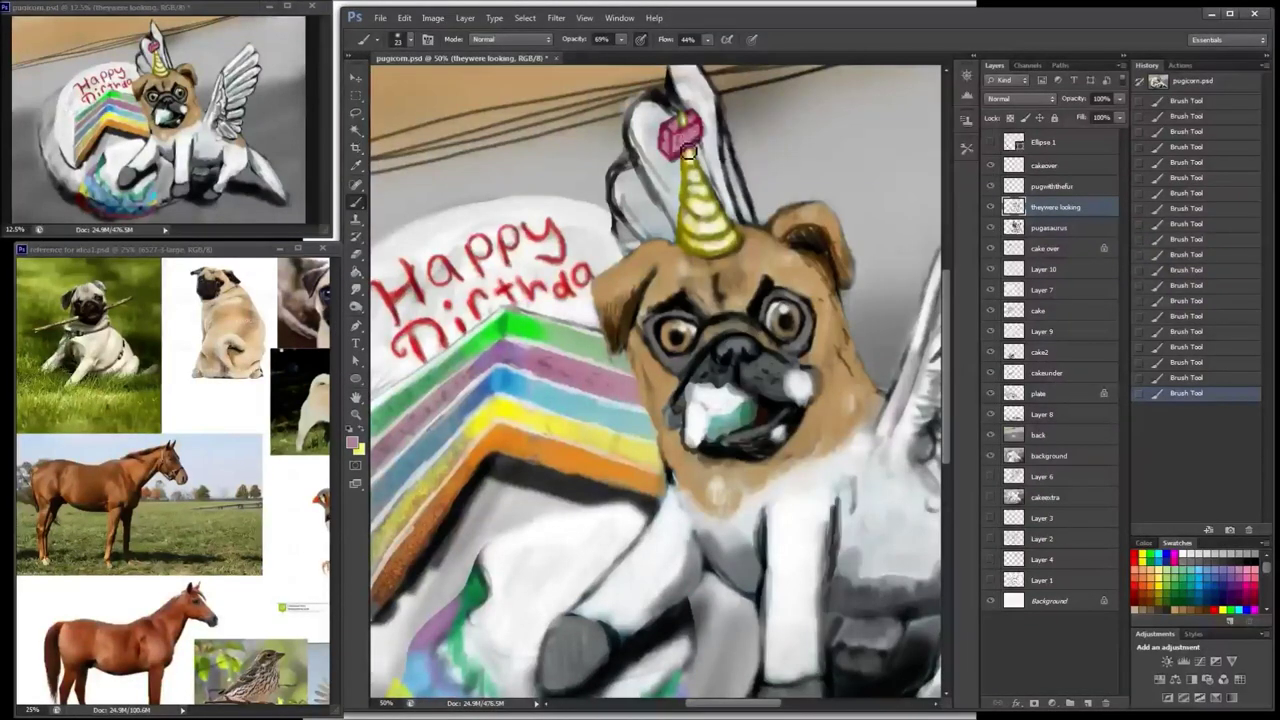
left_click_drag(688, 150, 687, 116)
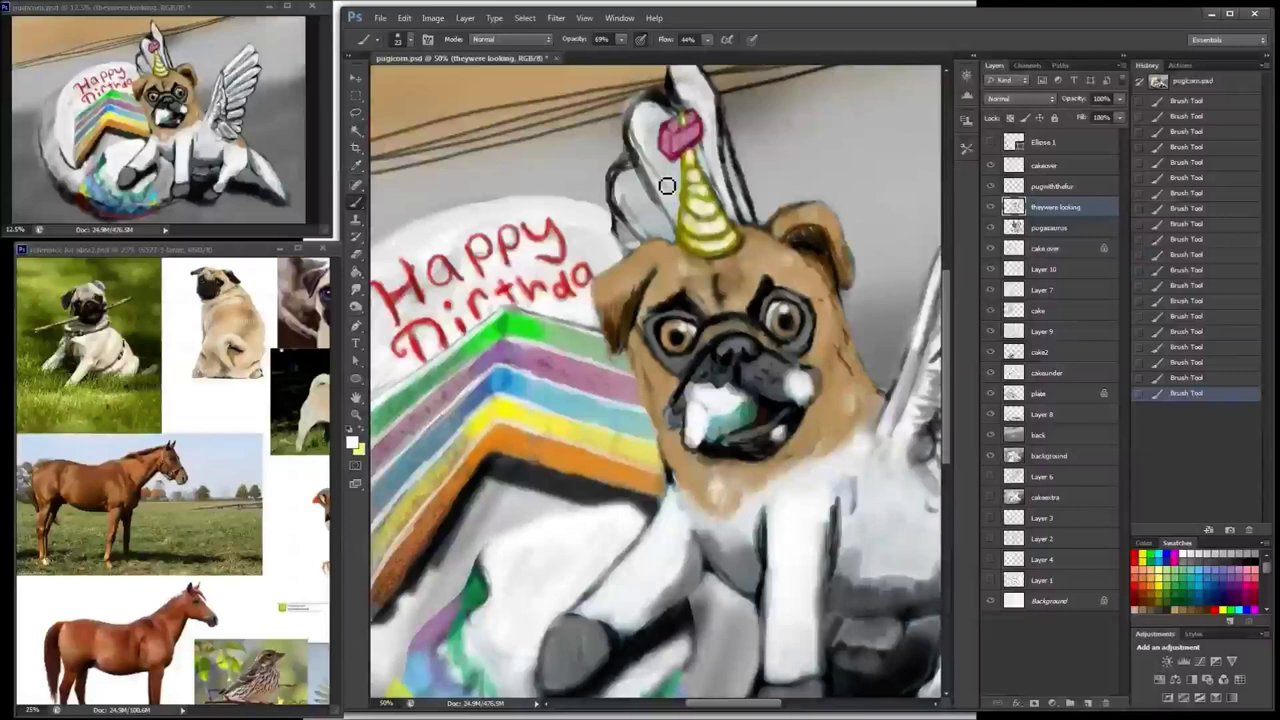
Step: Paint the wing beside the horn with broad white strokes and fine 7 px grey feather details
mouse_move(667, 186)
left_mouse_down()
mouse_move(669, 240)
mouse_move(636, 246)
left_mouse_up()
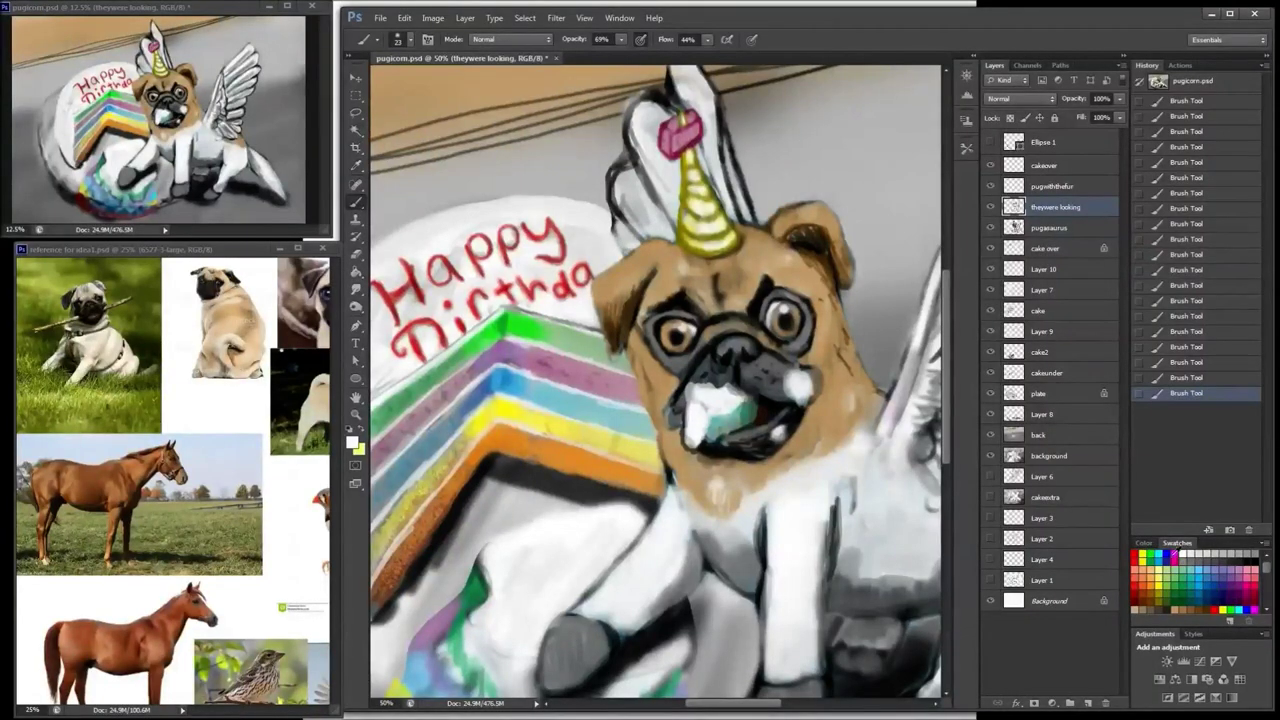
right_click(668, 130)
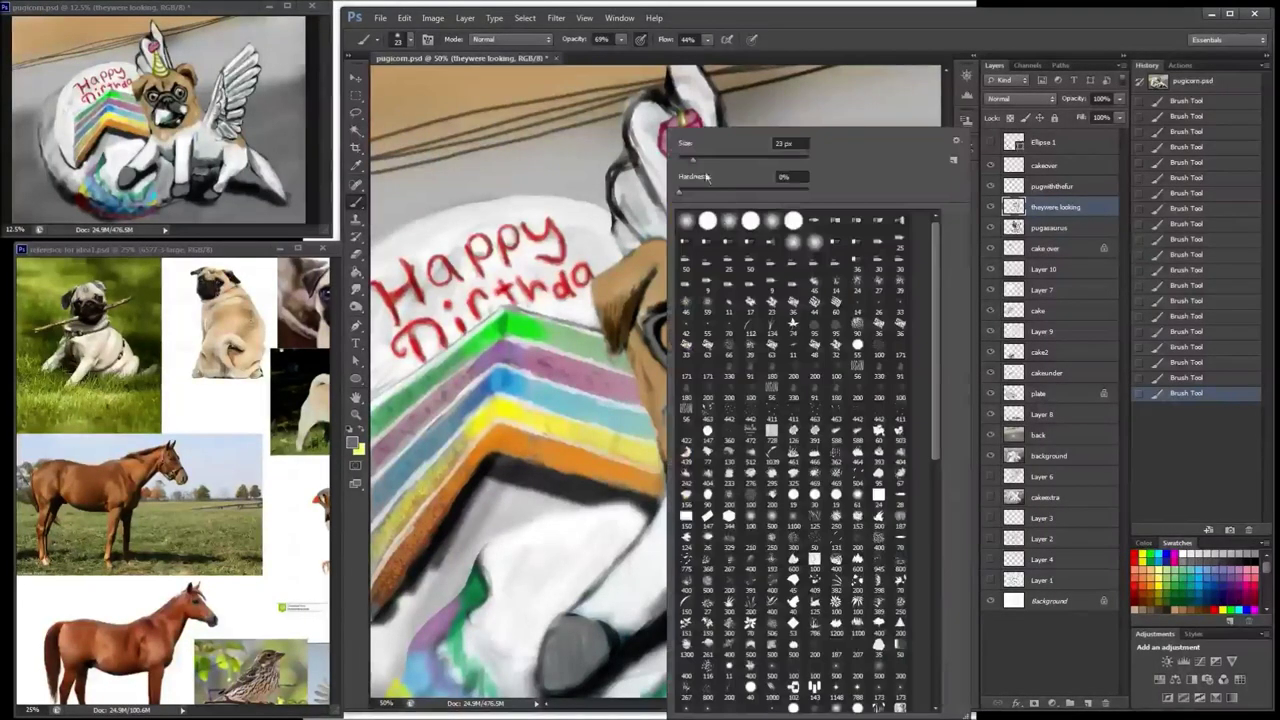
left_click(684, 159)
left_click(619, 217)
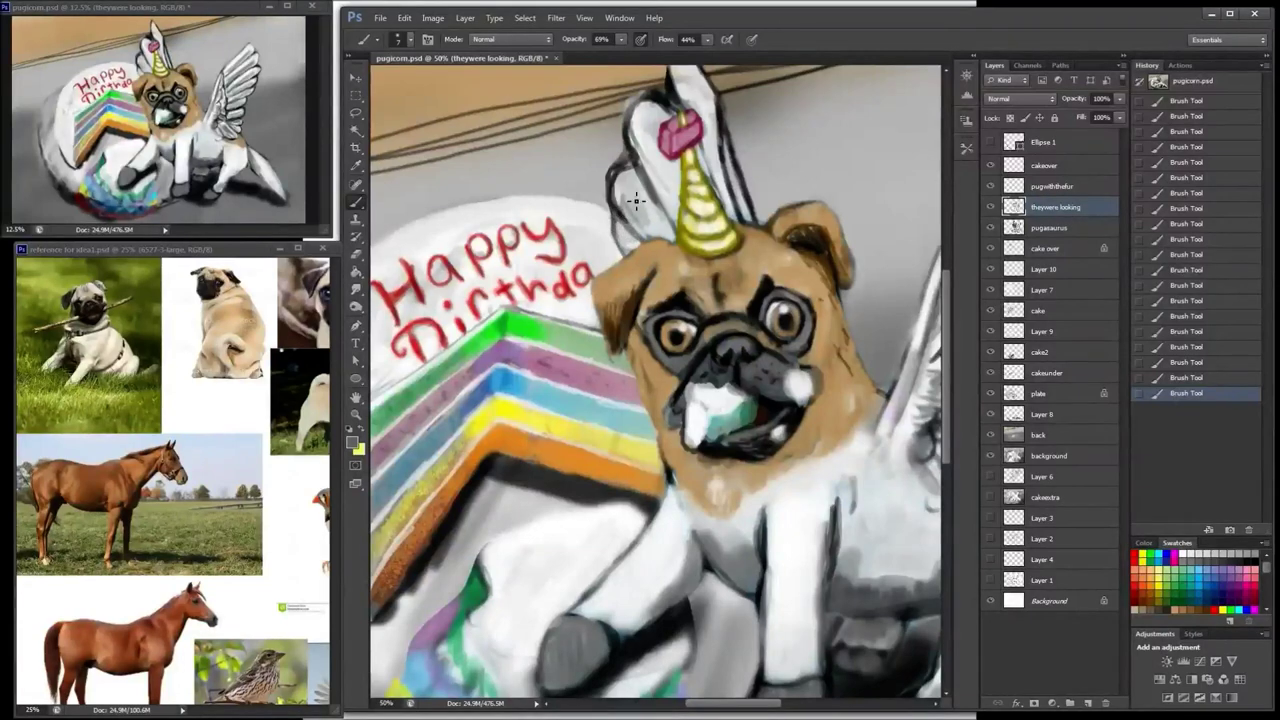
right_click(678, 155)
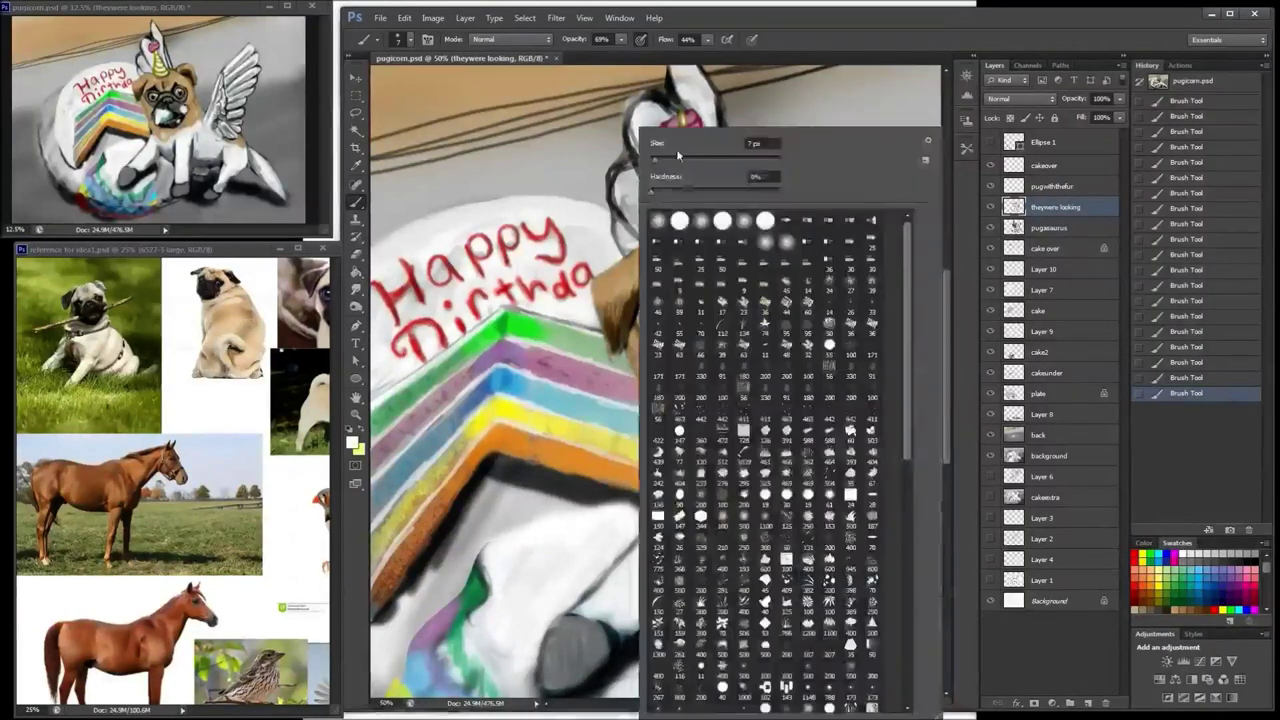
left_click(678, 159)
left_click(630, 165)
left_click_drag(632, 160, 648, 198)
Step: Set the brush to 15 px and outline the wing feathers behind the horn in black
left_click_drag(800, 180, 675, 240)
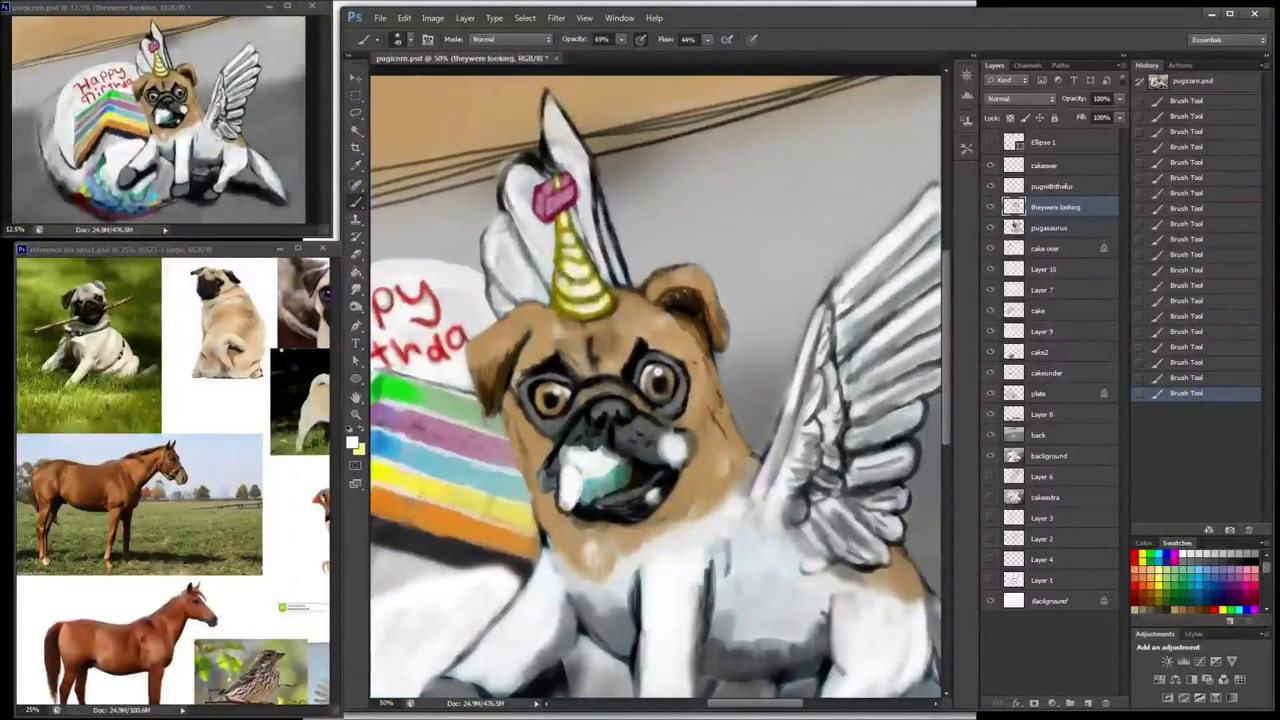
right_click(608, 122)
left_click(620, 146)
left_click(598, 190)
left_click(1239, 561)
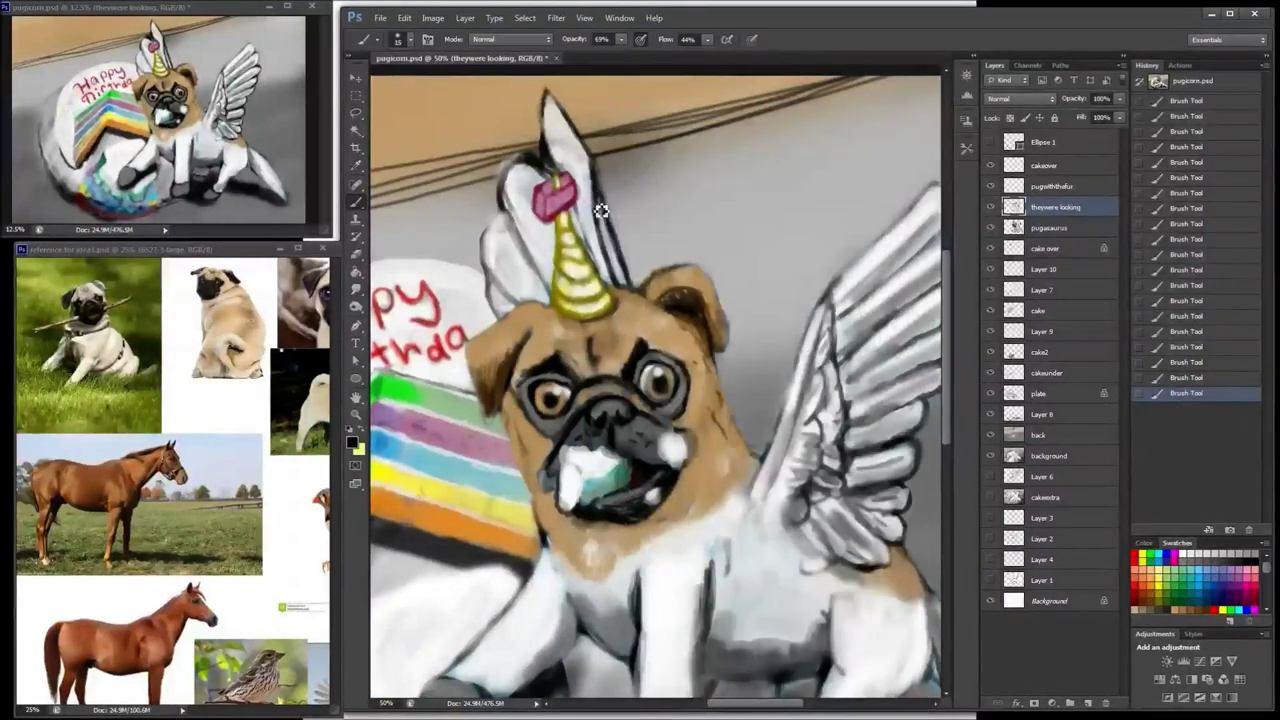
mouse_move(592, 236)
left_mouse_down()
mouse_move(597, 166)
mouse_move(559, 109)
mouse_move(545, 130)
mouse_move(552, 164)
mouse_move(554, 96)
mouse_move(520, 220)
mouse_move(550, 200)
left_mouse_up()
Step: Enlarge the brush to 22 px and cover the dark gap in the wing above the pink block with white
left_click(1187, 554)
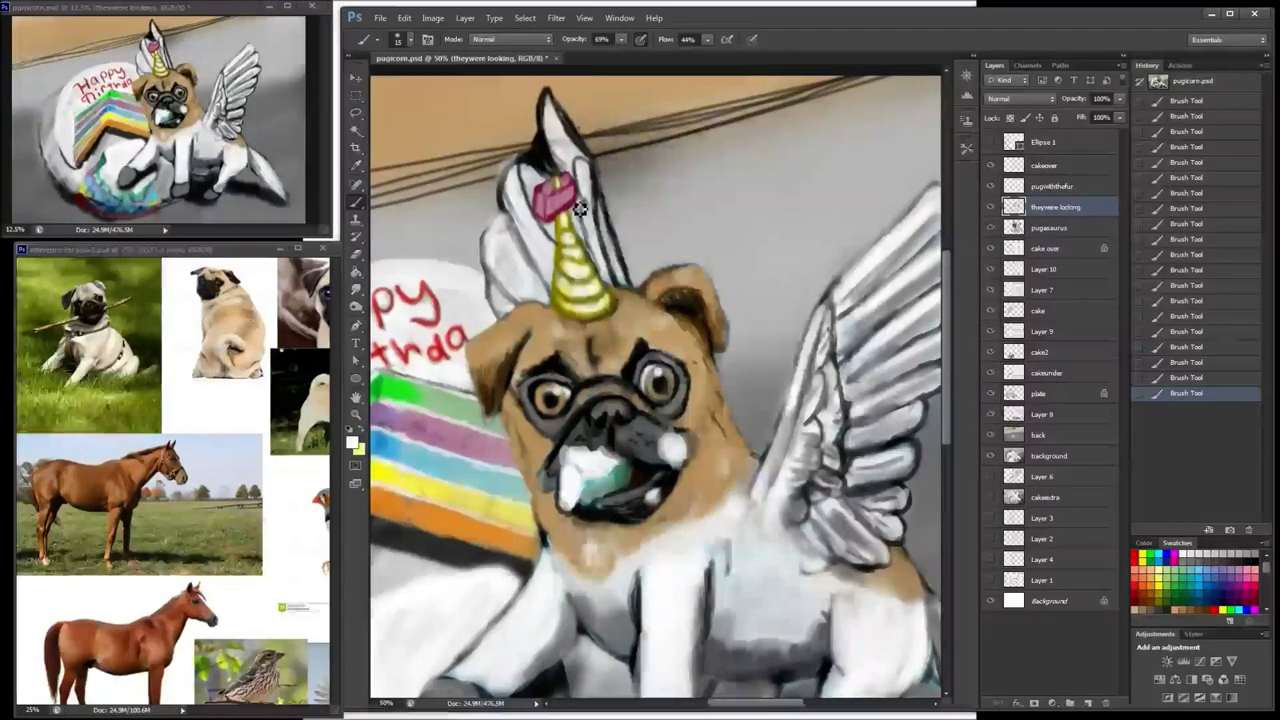
key("bracketright")
key("bracketright")
key("bracketright")
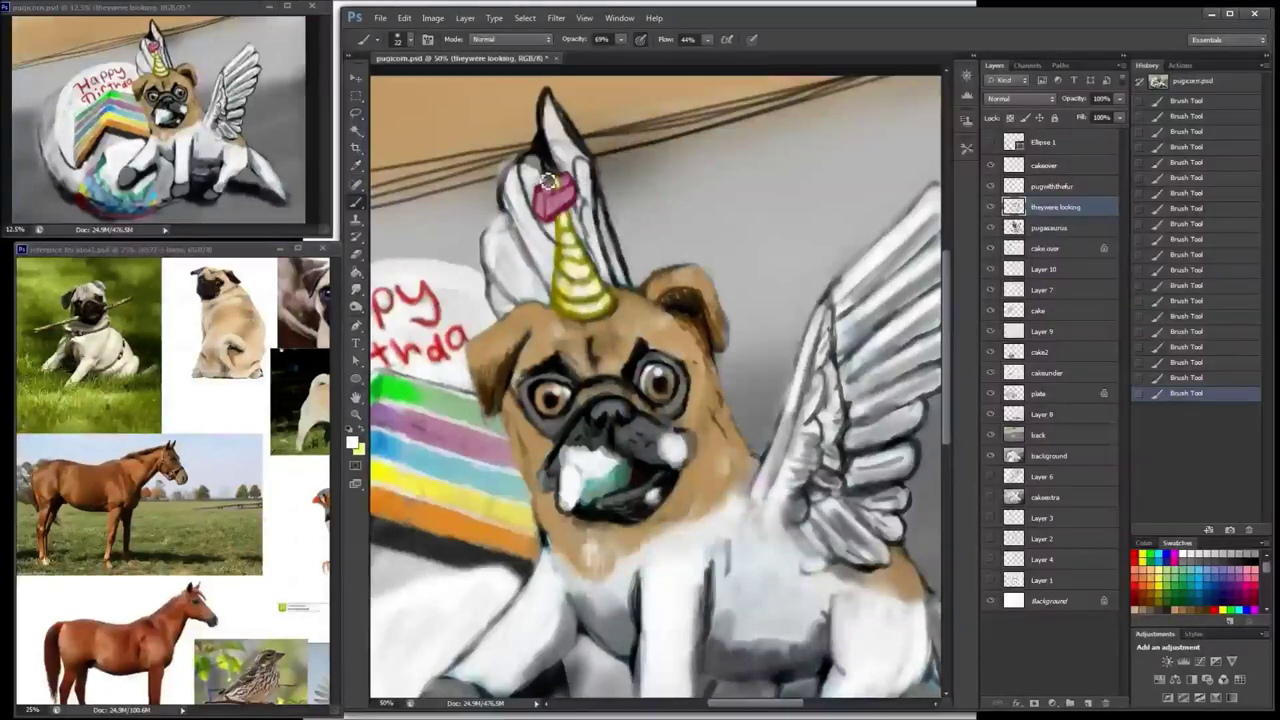
mouse_move(550, 174)
left_mouse_down()
mouse_move(530, 168)
mouse_move(560, 166)
mouse_move(558, 180)
mouse_move(538, 174)
left_mouse_up()
mouse_move(517, 218)
left_mouse_down()
mouse_move(511, 185)
mouse_move(520, 226)
mouse_move(548, 253)
left_mouse_up()
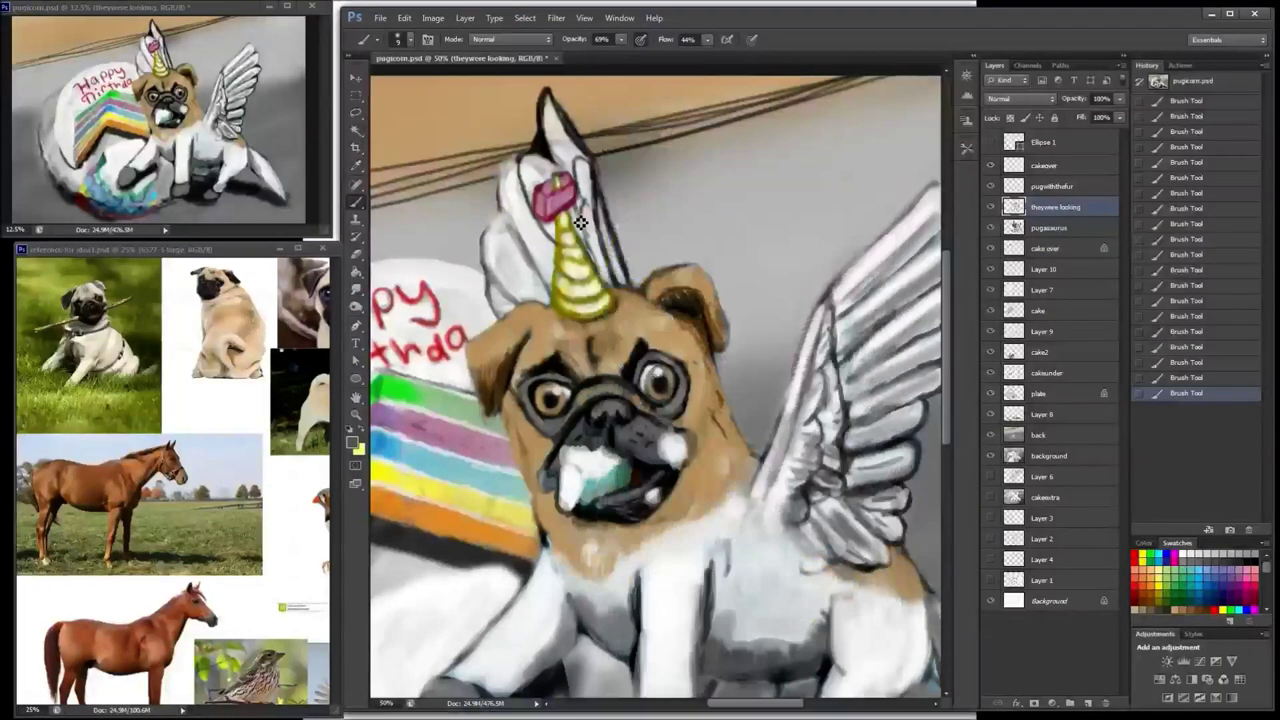
Step: Shade the feathers next to the horn with thin grey strokes using a smaller brush
key("bracketleft")
key("bracketleft")
key("bracketleft")
key("bracketleft")
mouse_move(558, 247)
left_mouse_down()
mouse_move(552, 279)
mouse_move(528, 216)
mouse_move(550, 105)
mouse_move(565, 146)
mouse_move(552, 130)
mouse_move(540, 172)
mouse_move(548, 240)
left_mouse_up()
Step: Enlarge the brush to 54 px and soften the feathers behind the horn with white
left_click(628, 255, "alt")
right_click(615, 252)
double_click(737, 221)
key("x")
mouse_move(594, 202)
left_mouse_down()
mouse_move(622, 284)
mouse_move(594, 250)
left_mouse_up()
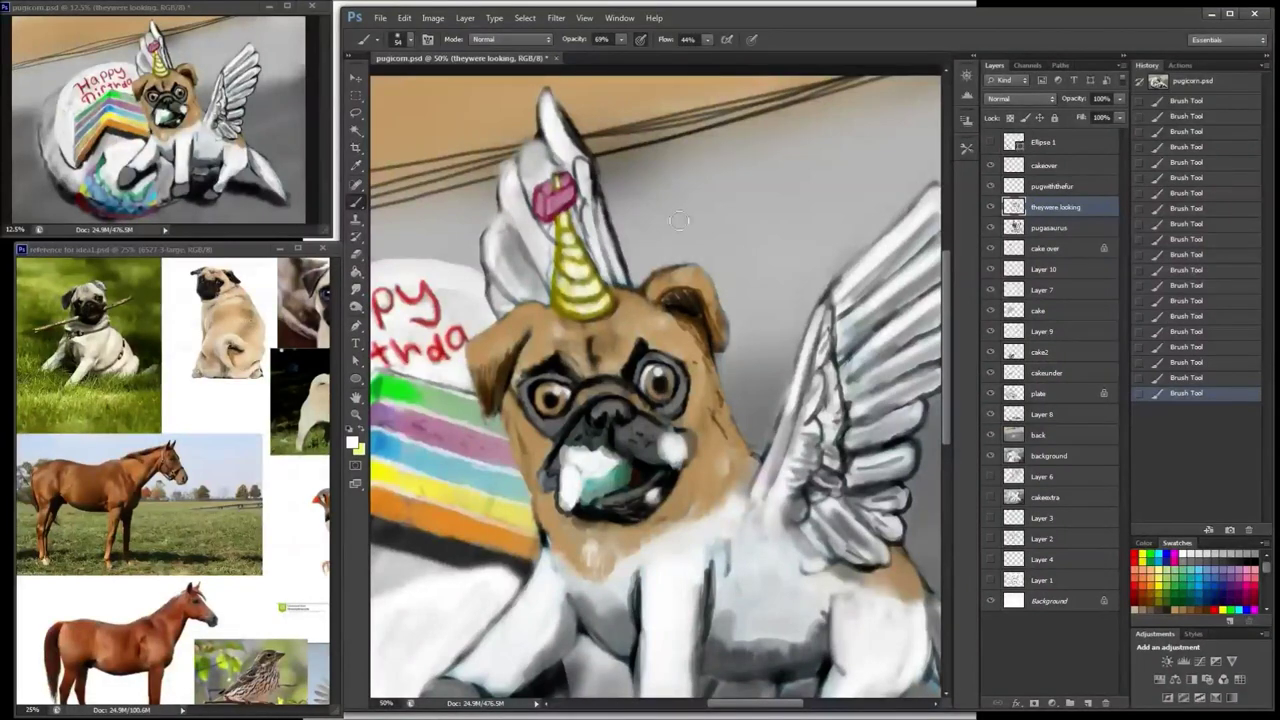
Step: On the pugwiththefur layer, draw thin hairs beside the pug's right-hand brow with a 4 px brush in white sampled from the eye highlight
key("ctrl+plus")
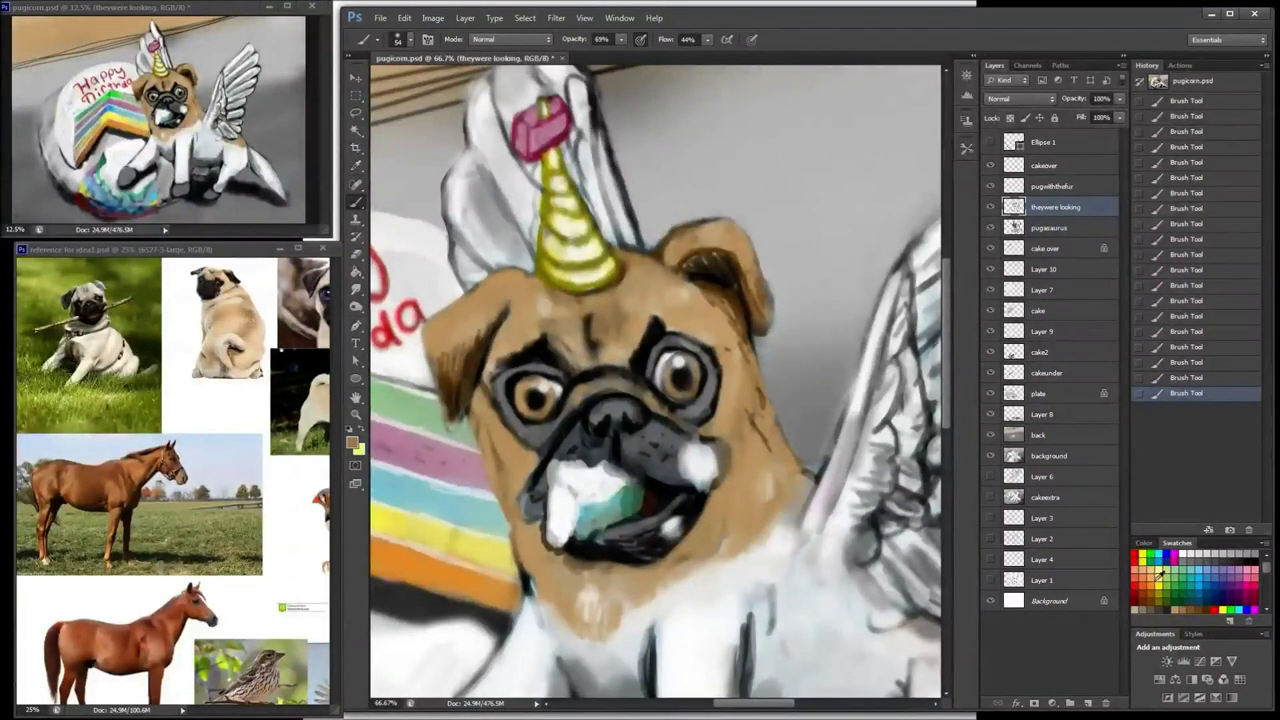
left_click(1052, 188)
right_click(633, 328)
type("14")
key("Return")
key("ctrl+plus")
key("ctrl+plus")
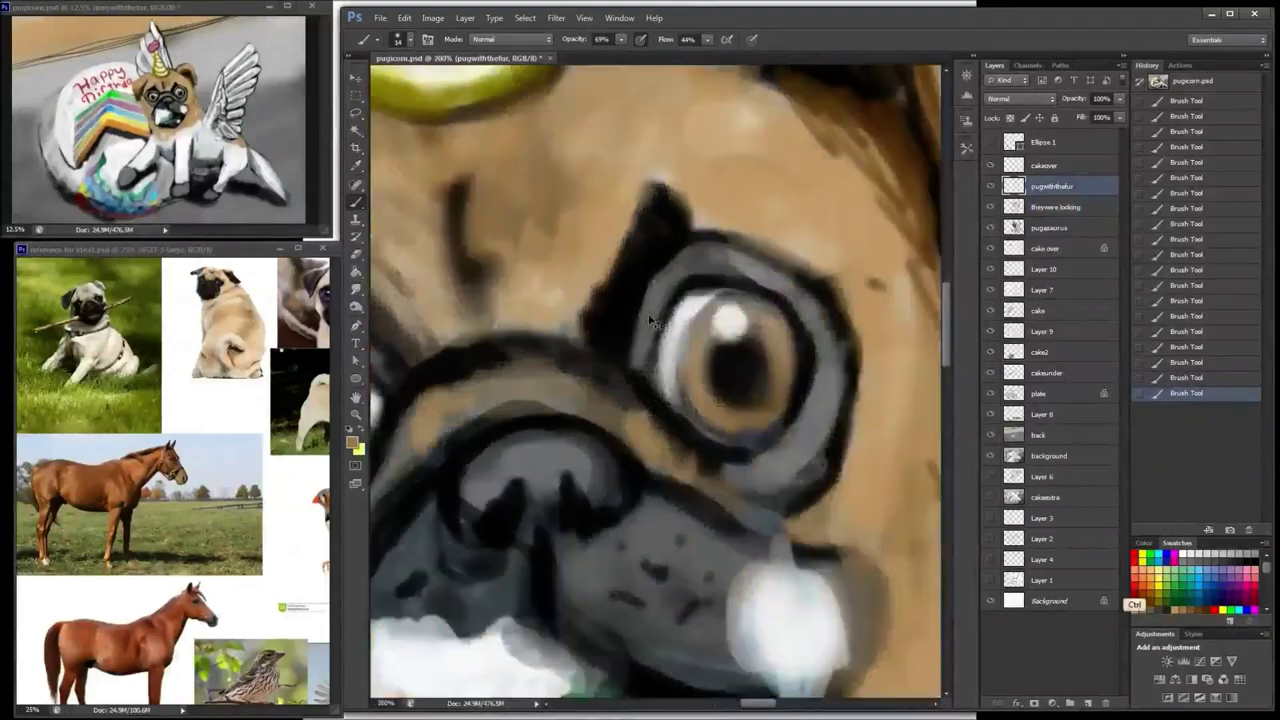
left_click(728, 322, "alt")
key("bracketleft")
key("bracketleft")
key("bracketleft")
key("bracketleft")
key("bracketleft")
key("bracketleft")
key("bracketleft")
key("bracketleft")
key("bracketleft")
key("bracketleft")
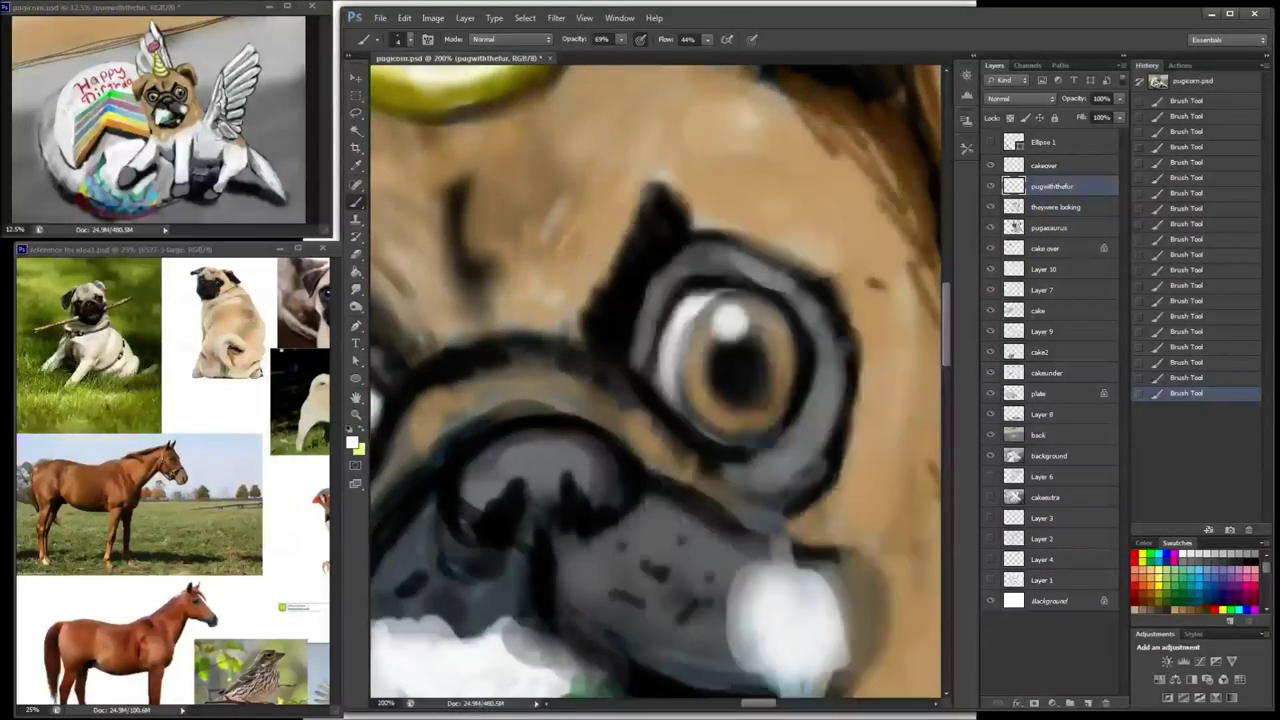
left_click_drag(606, 204, 584, 248)
left_click_drag(600, 165, 566, 236)
mouse_move(585, 157)
left_mouse_down()
mouse_move(550, 208)
mouse_move(572, 214)
left_mouse_up()
mouse_move(622, 200)
left_mouse_down()
mouse_move(596, 272)
mouse_move(560, 212)
mouse_move(526, 322)
left_mouse_up()
left_click_drag(558, 262, 579, 347)
left_click_drag(619, 160, 606, 236)
left_click_drag(609, 150, 600, 208)
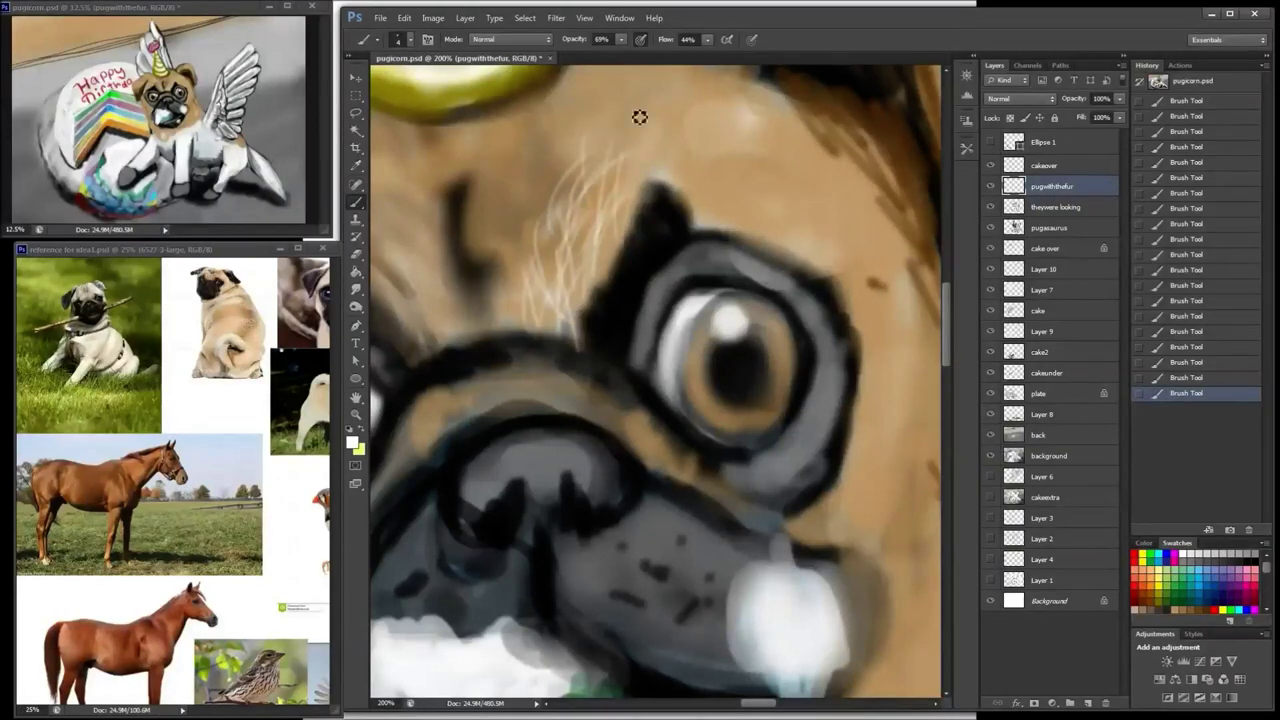
Step: Draw fine white hairs above and around the tip of the right-hand brow
left_click_drag(655, 116, 663, 163)
left_click_drag(633, 95, 620, 166)
left_click_drag(605, 94, 597, 166)
mouse_move(724, 134)
left_mouse_down()
mouse_move(699, 175)
mouse_move(657, 128)
left_mouse_up()
left_click_drag(685, 182, 680, 138)
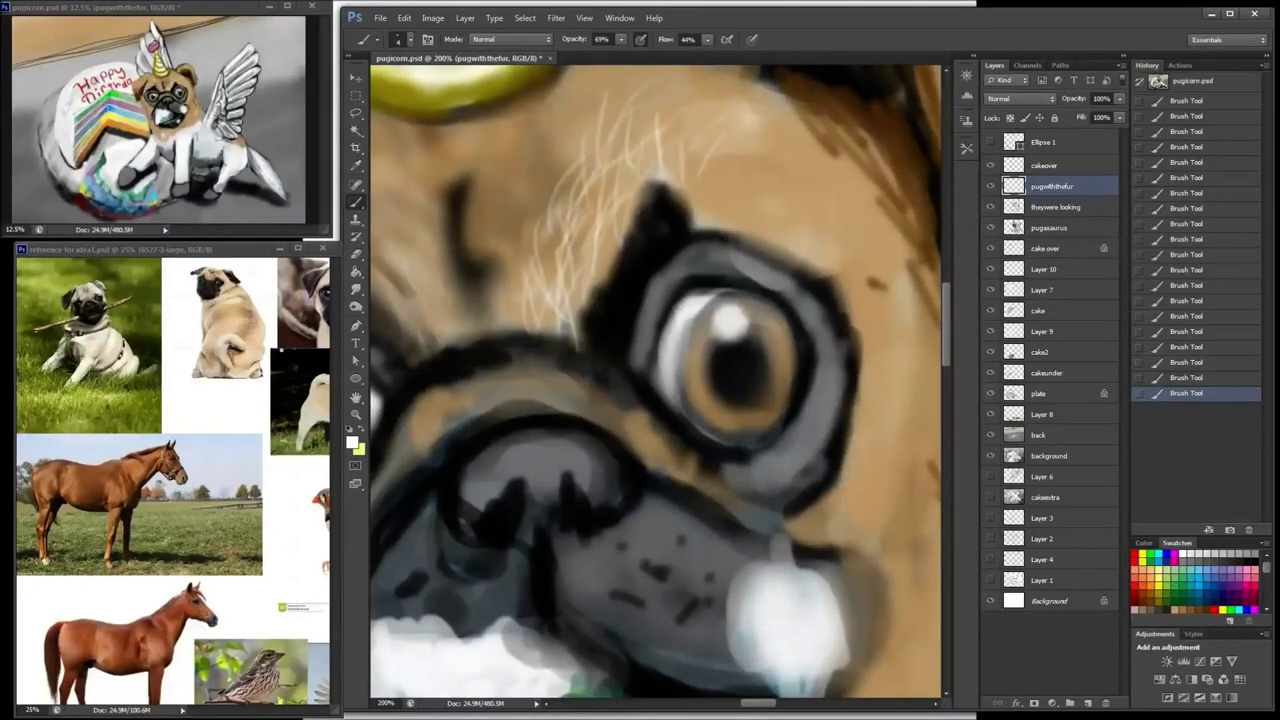
left_click_drag(711, 179, 741, 104)
left_click_drag(781, 214, 721, 119)
left_click_drag(796, 206, 846, 158)
left_click_drag(737, 217, 812, 266)
Step: Extend the thin white fur strokes across the forehead below the horn towards the left-hand ear
mouse_move(602, 286)
left_mouse_down()
mouse_move(588, 218)
mouse_move(563, 216)
left_mouse_up()
mouse_move(601, 242)
left_mouse_down()
mouse_move(618, 150)
mouse_move(664, 98)
left_mouse_up()
left_click_drag(631, 169, 744, 220)
mouse_move(564, 230)
left_mouse_down()
mouse_move(544, 188)
mouse_move(510, 180)
left_mouse_up()
mouse_move(511, 206)
left_mouse_down()
mouse_move(491, 168)
mouse_move(472, 163)
left_mouse_up()
mouse_move(495, 164)
left_mouse_down()
mouse_move(471, 160)
mouse_move(599, 184)
left_mouse_up()
mouse_move(526, 307)
left_mouse_down()
mouse_move(472, 268)
mouse_move(447, 350)
left_mouse_up()
left_click_drag(450, 338, 434, 396)
left_click_drag(543, 343, 505, 330)
left_click_drag(552, 336, 508, 313)
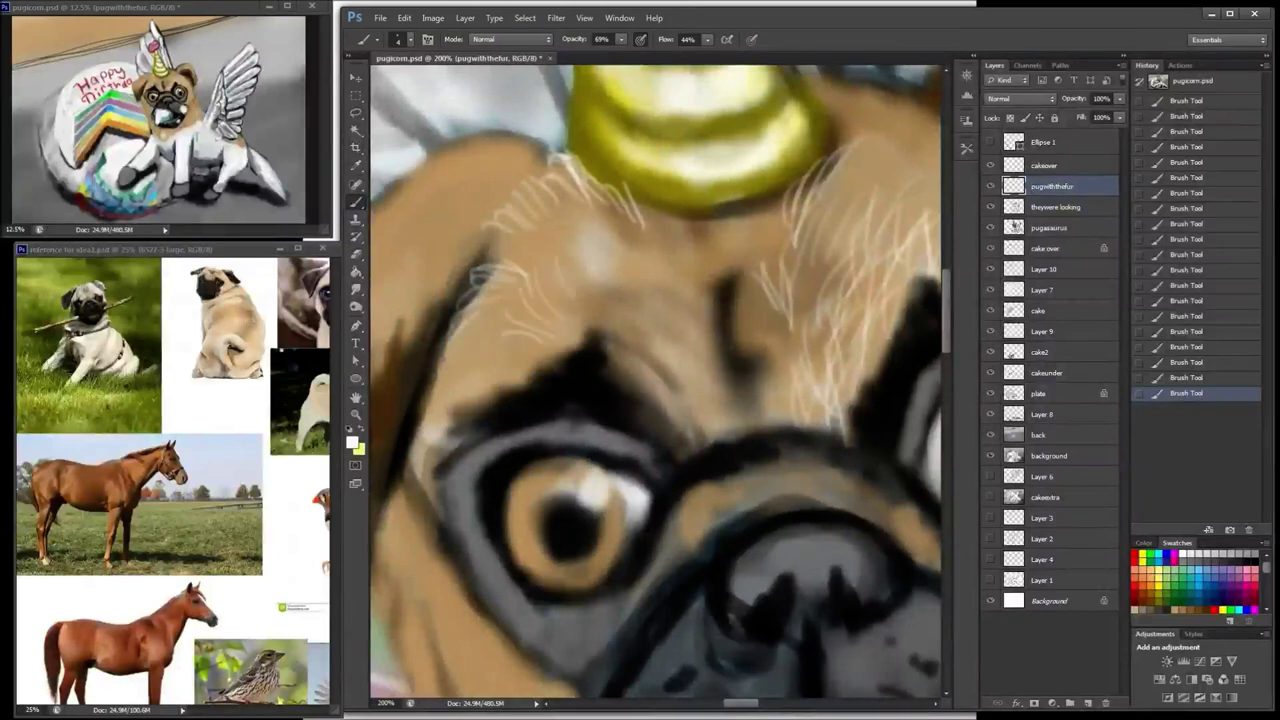
Step: Fill the middle of the forehead between the brows and the horn's base with fine white hairs
left_click_drag(590, 296, 553, 251)
left_click_drag(544, 270, 514, 230)
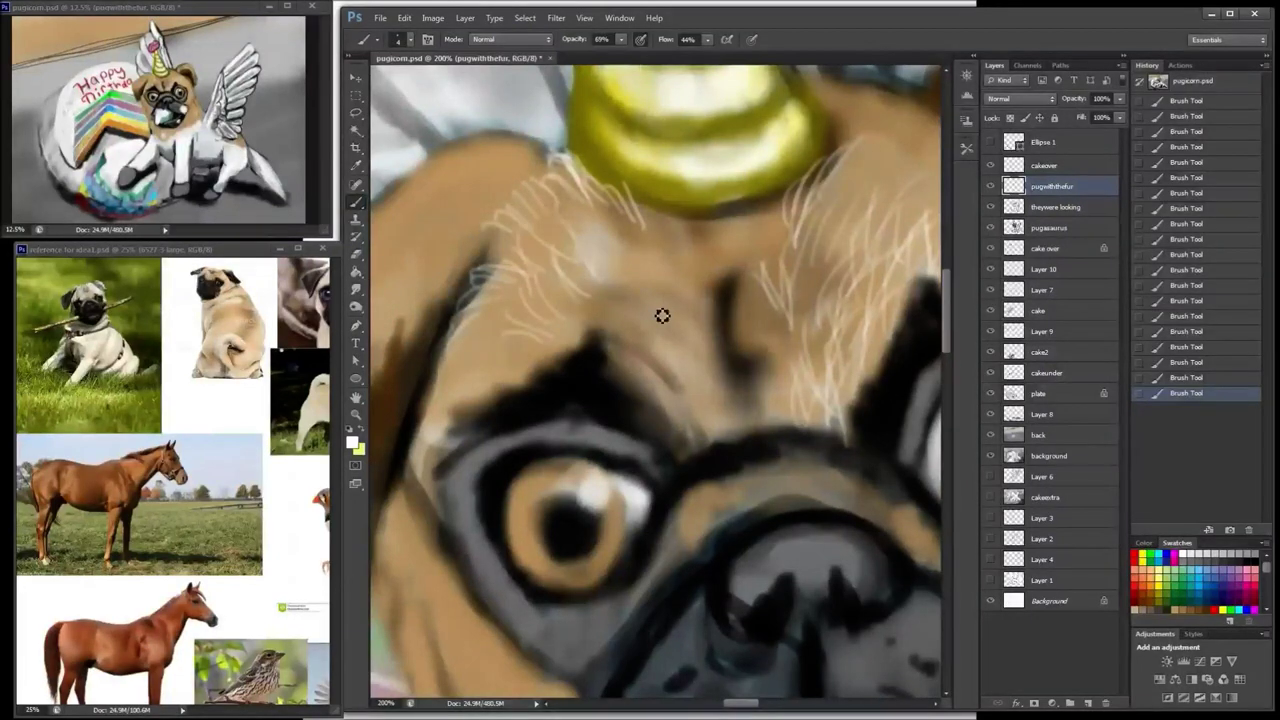
left_click_drag(688, 368, 636, 294)
left_click_drag(703, 375, 664, 308)
mouse_move(714, 346)
left_mouse_down()
mouse_move(689, 296)
mouse_move(680, 226)
left_mouse_up()
mouse_move(712, 246)
left_mouse_down()
mouse_move(706, 206)
mouse_move(724, 204)
left_mouse_up()
left_click_drag(758, 255, 751, 217)
left_click_drag(776, 312, 740, 256)
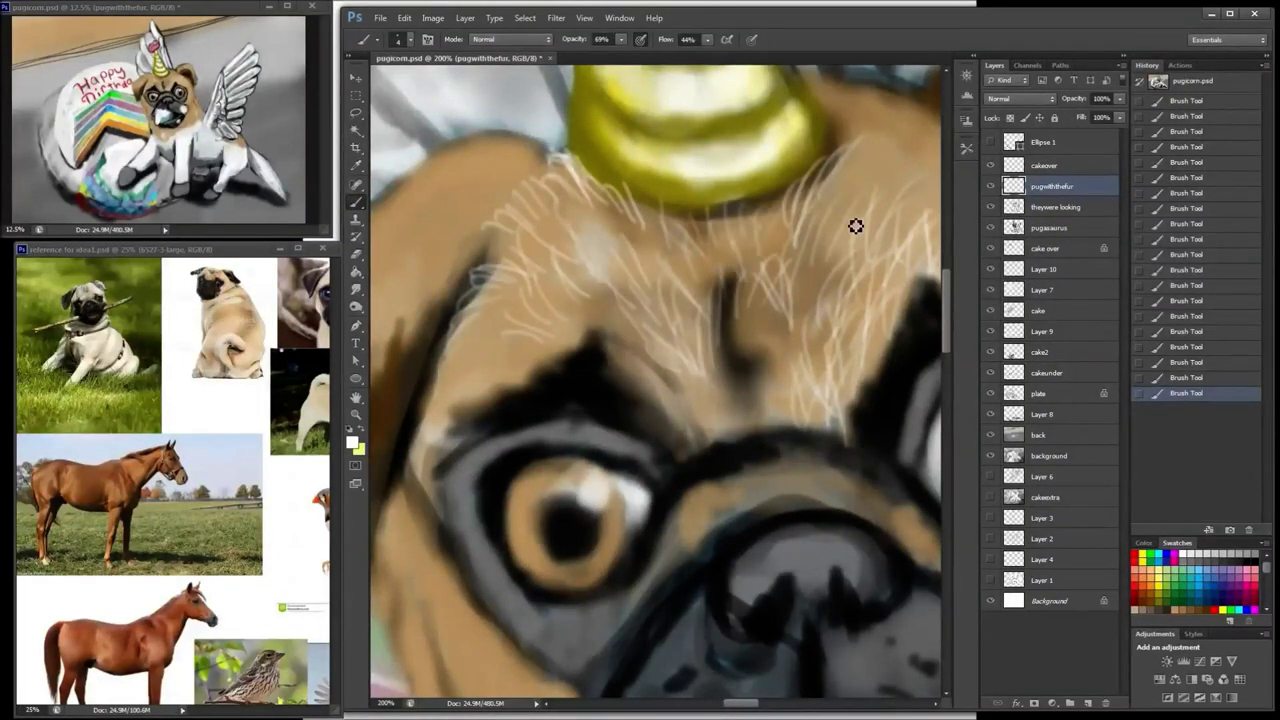
Step: Draw fine white hairs along the top edge of the head between the horn and the right-hand ear
key("ctrl+minus")
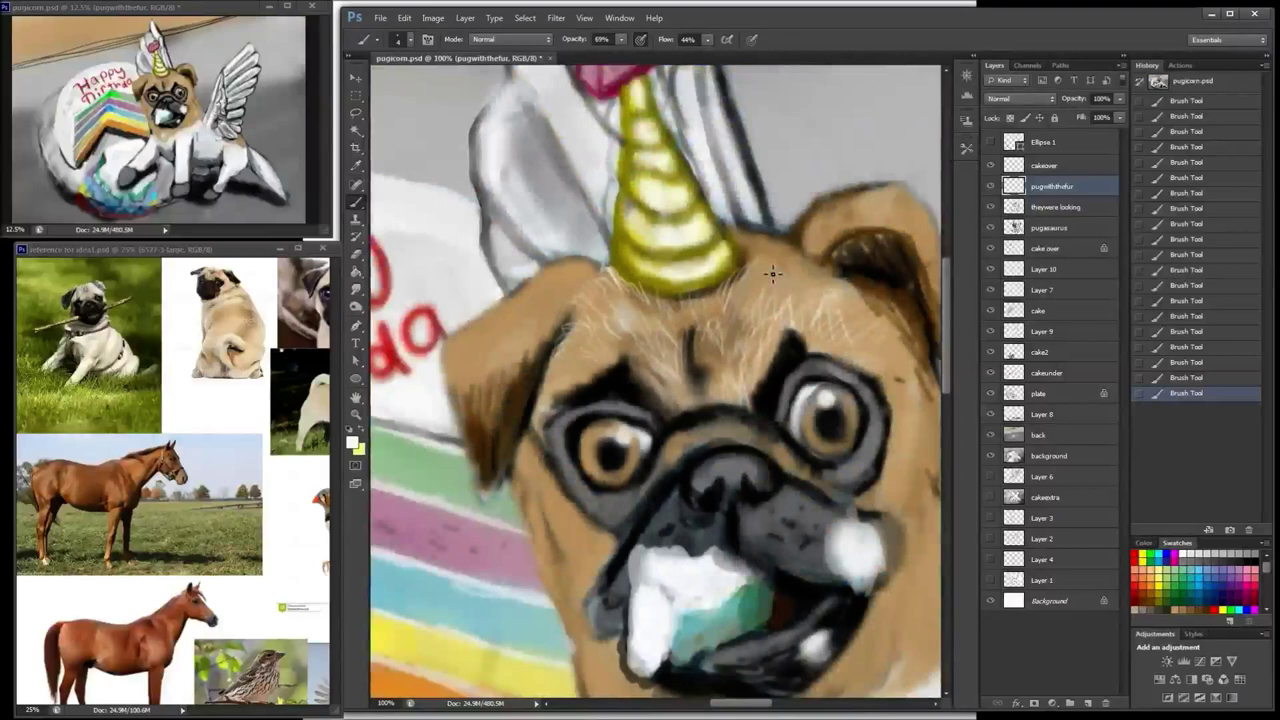
scroll(745, 276, "up", 2)
left_click_drag(870, 194, 863, 158)
mouse_move(882, 194)
left_mouse_down()
mouse_move(887, 160)
mouse_move(852, 150)
left_mouse_up()
left_click_drag(848, 180, 843, 145)
mouse_move(831, 183)
left_mouse_down()
mouse_move(804, 134)
mouse_move(712, 122)
left_mouse_up()
mouse_move(750, 186)
left_mouse_down()
mouse_move(735, 132)
mouse_move(730, 145)
mouse_move(746, 150)
left_mouse_up()
left_click_drag(786, 192, 758, 145)
left_click_drag(797, 218, 778, 168)
left_click_drag(858, 233, 919, 166)
mouse_move(855, 188)
left_mouse_down()
mouse_move(834, 142)
mouse_move(806, 139)
left_mouse_up()
left_click_drag(860, 188, 898, 165)
left_click_drag(896, 240, 920, 206)
left_click_drag(868, 300, 908, 262)
Step: Thicken the white fur on the forehead just right of the horn's base with additional short hairs
key("ctrl+minus")
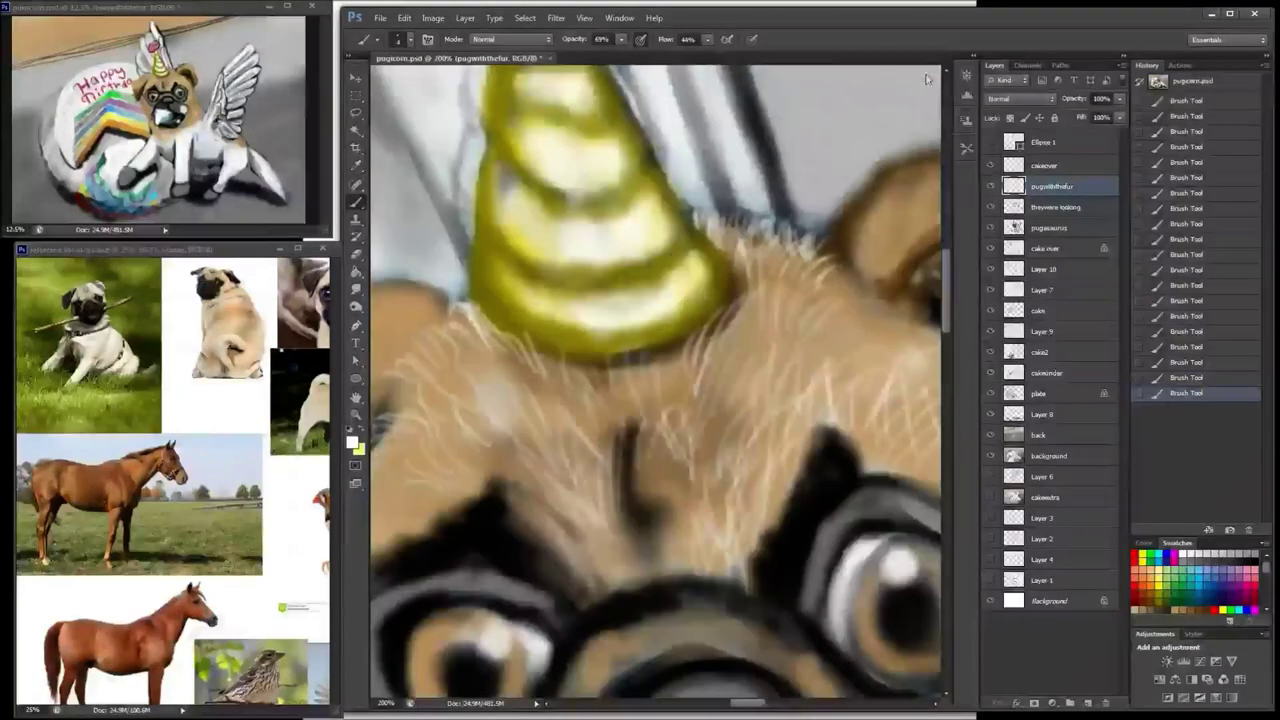
left_click_drag(806, 288, 838, 256)
mouse_move(771, 304)
left_mouse_down()
mouse_move(815, 275)
mouse_move(844, 281)
left_mouse_up()
left_click_drag(830, 298, 860, 264)
mouse_move(848, 332)
left_mouse_down()
mouse_move(880, 306)
mouse_move(862, 286)
left_mouse_up()
left_click_drag(842, 345, 895, 318)
left_click_drag(827, 340, 872, 315)
mouse_move(745, 345)
left_mouse_down()
mouse_move(737, 296)
mouse_move(750, 300)
left_mouse_up()
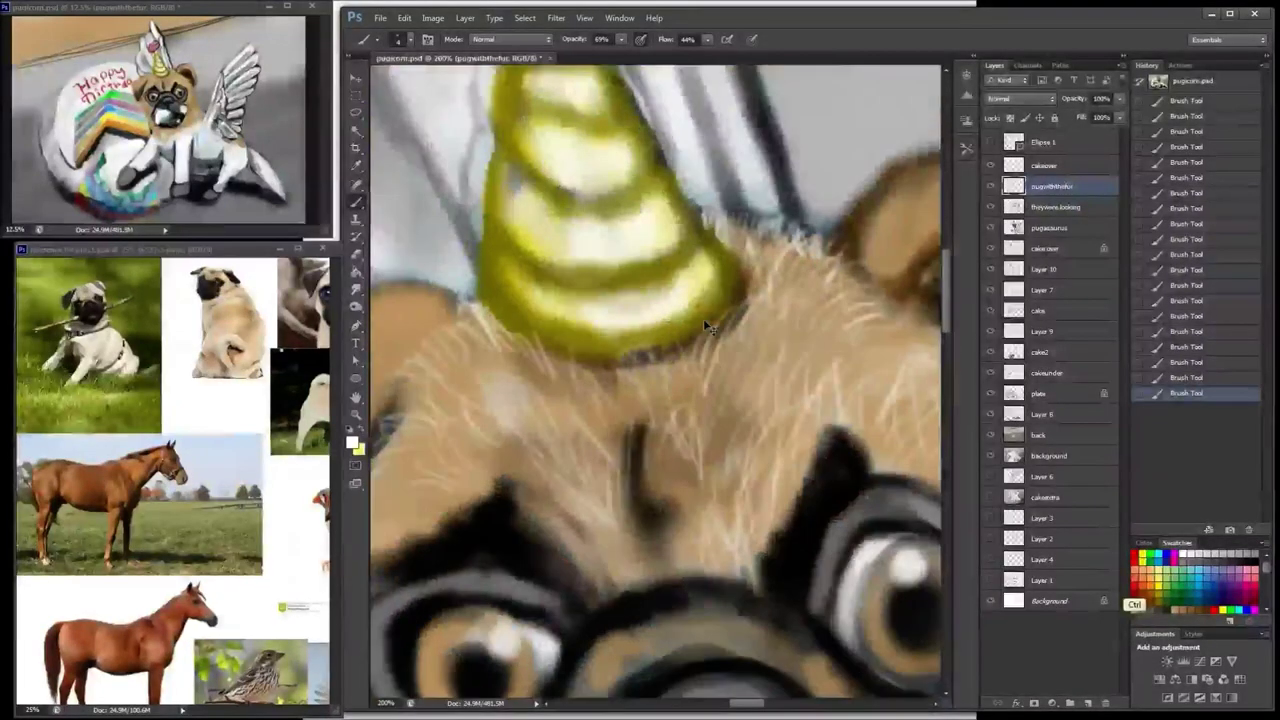
Step: On the pugasaurus layer, erase the dark outline on top of the head between the horn and the right-hand ear
left_click(1052, 229)
key("e")
right_click(872, 128)
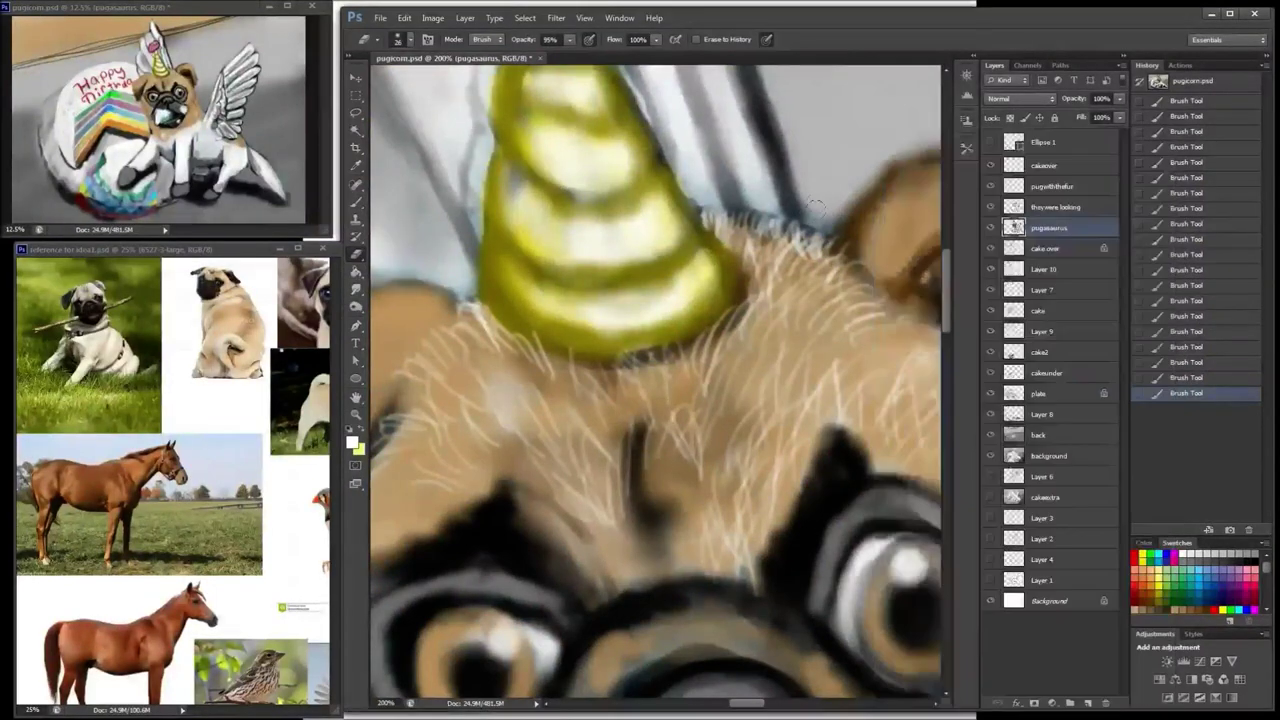
mouse_move(812, 207)
left_mouse_down()
mouse_move(840, 220)
mouse_move(835, 193)
mouse_move(835, 222)
left_mouse_up()
left_click_drag(820, 210, 838, 218)
left_click_drag(824, 175, 854, 174)
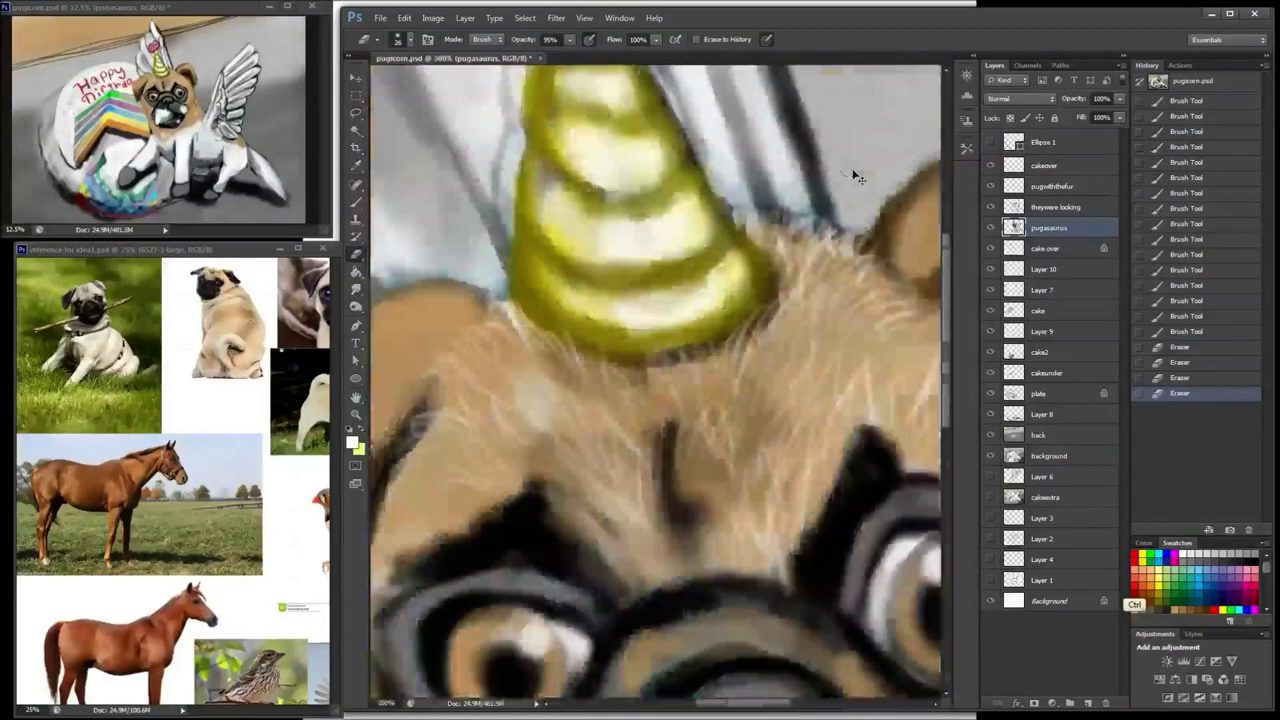
Step: Sample a light tan from the reference pug's fur and draw thin hairs between the brows on the pugwiththefur layer
key("b")
left_click(358, 165)
left_click(237, 322)
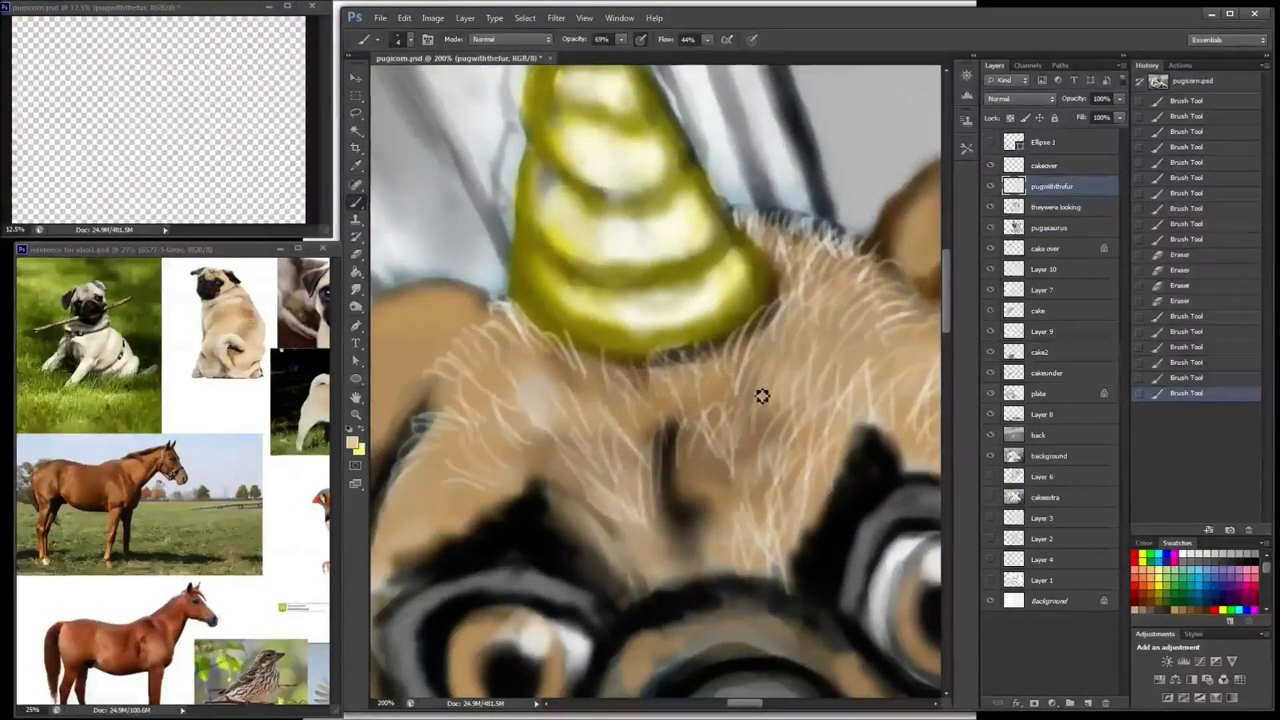
left_click_drag(709, 481, 699, 424)
left_click_drag(691, 486, 677, 424)
left_click_drag(715, 505, 706, 453)
left_click_drag(744, 525, 719, 471)
left_click_drag(813, 496, 817, 424)
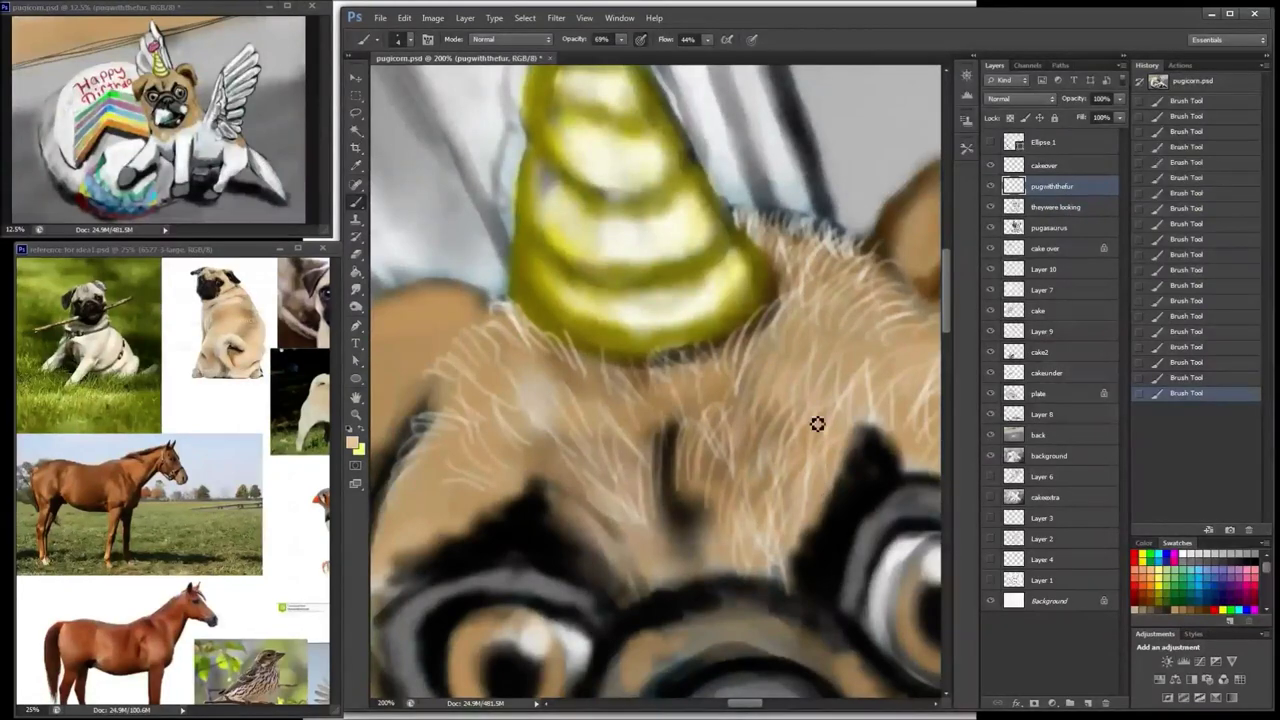
Step: Enlarge the reference image to 100% and centre it on the pug holding the stick
left_click(234, 383)
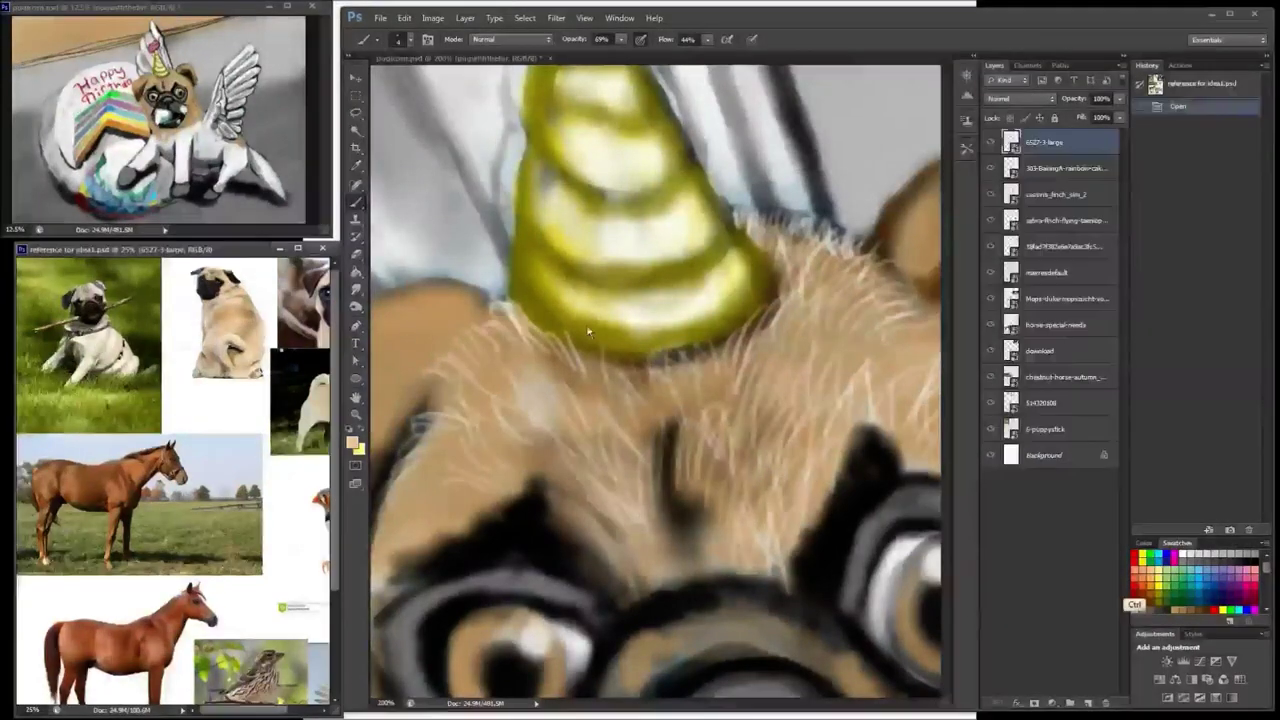
key("ctrl+plus")
key("ctrl+plus")
key("ctrl+plus")
key("ctrl+plus")
left_click_drag(120, 300, 258, 443)
left_click_drag(240, 290, 240, 400)
Step: Add a new layer to the pug illustration, draw thin black wrinkles below the horn and sharpen the right-hand brow's tip in black
left_click(1254, 560)
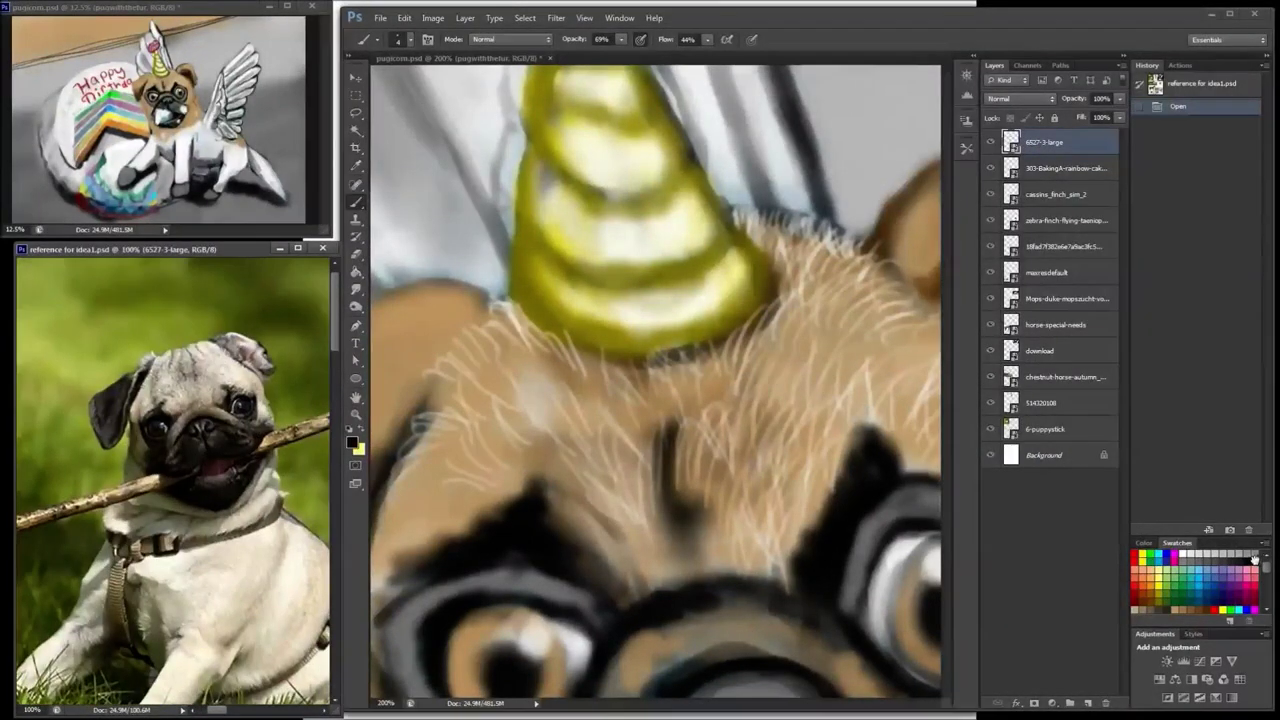
left_click(742, 368)
left_click(1089, 703)
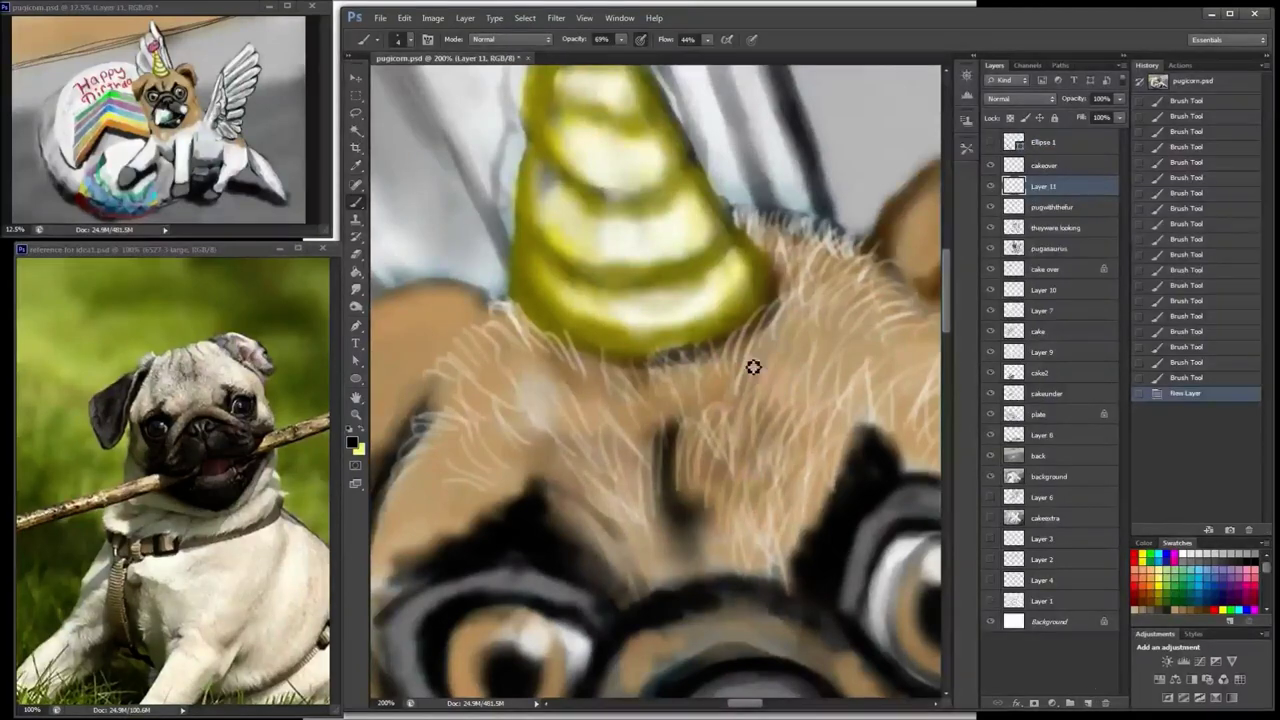
left_click_drag(718, 348, 744, 443)
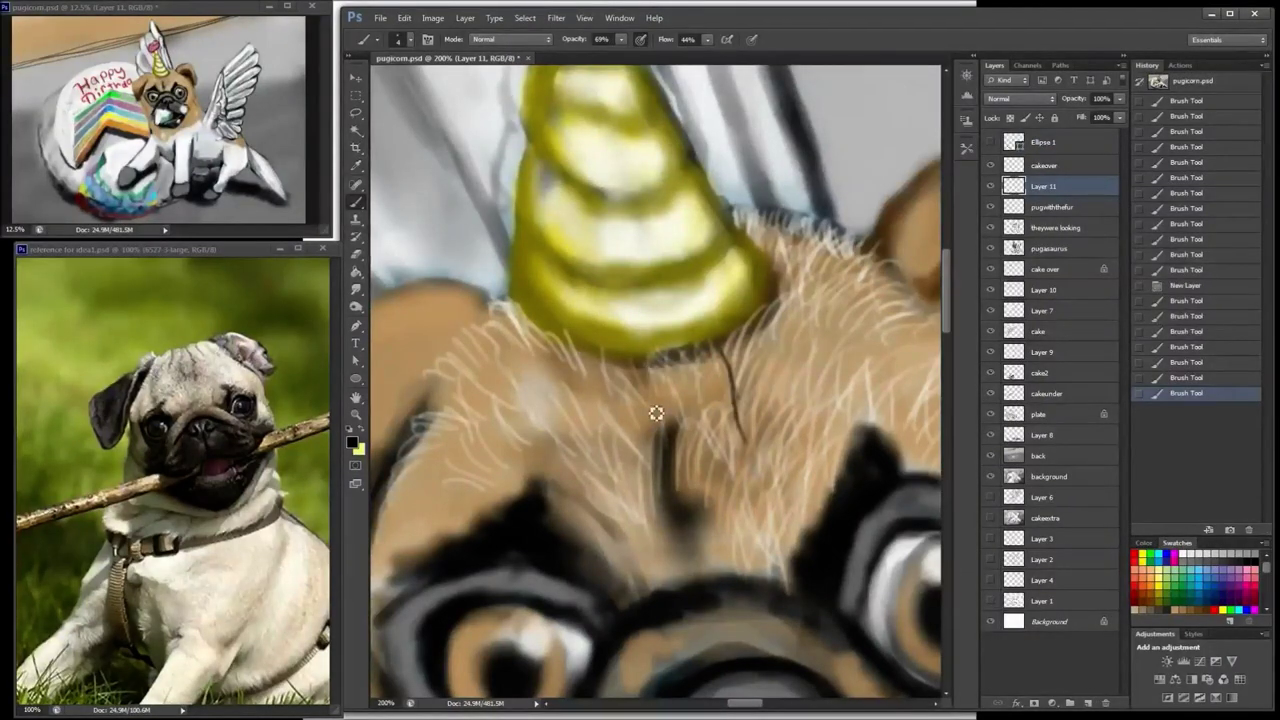
left_click_drag(652, 364, 640, 446)
left_click_drag(521, 322, 514, 377)
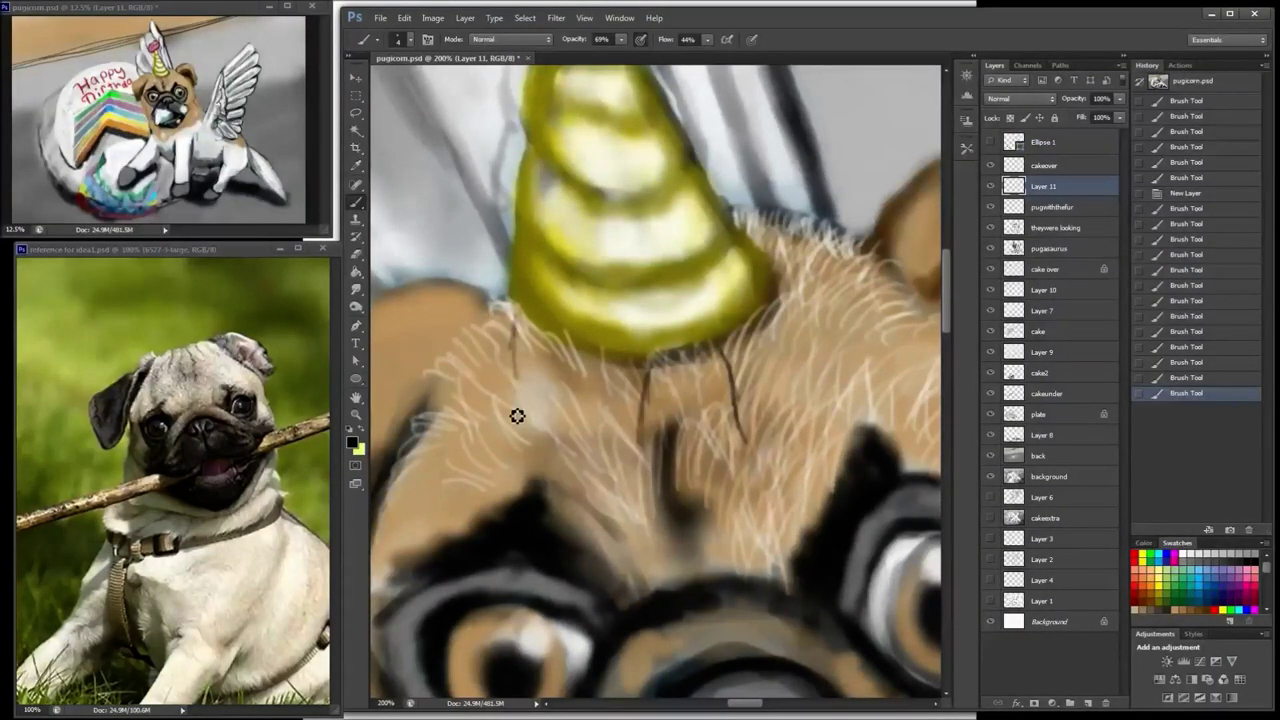
left_click_drag(514, 316, 506, 420)
left_click_drag(782, 278, 847, 350)
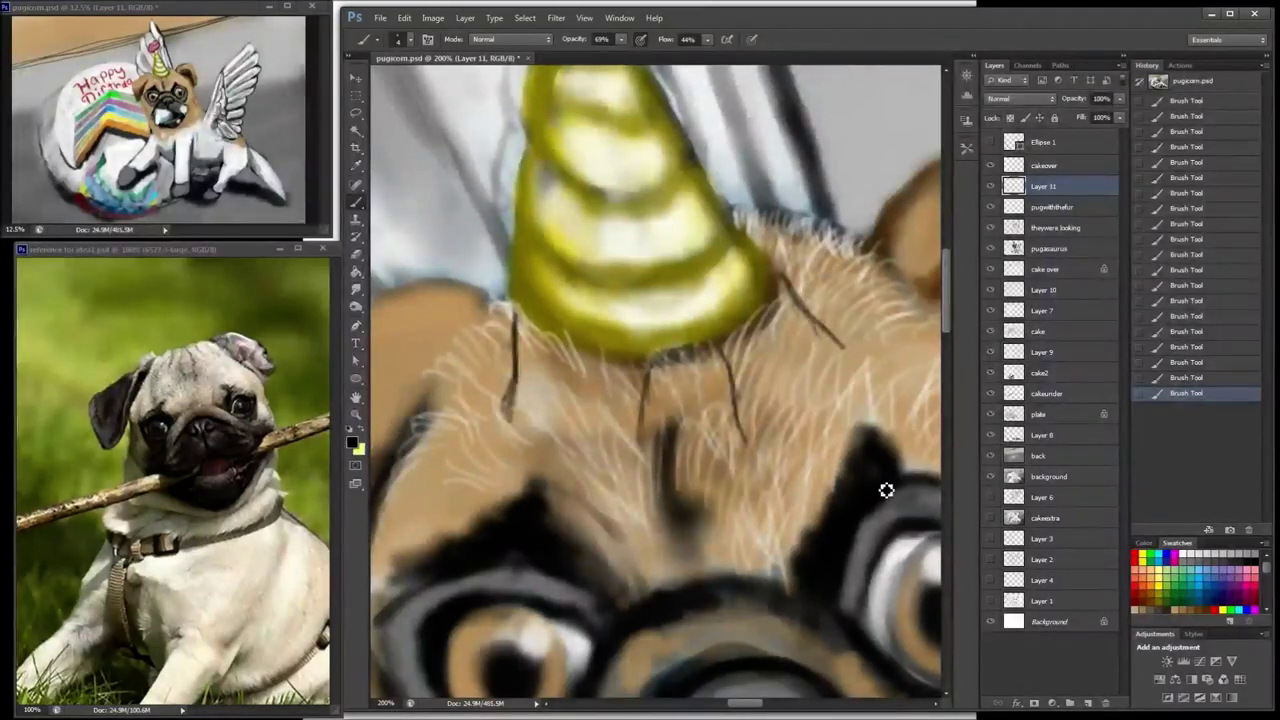
left_click_drag(855, 503, 861, 418)
left_click_drag(864, 465, 858, 419)
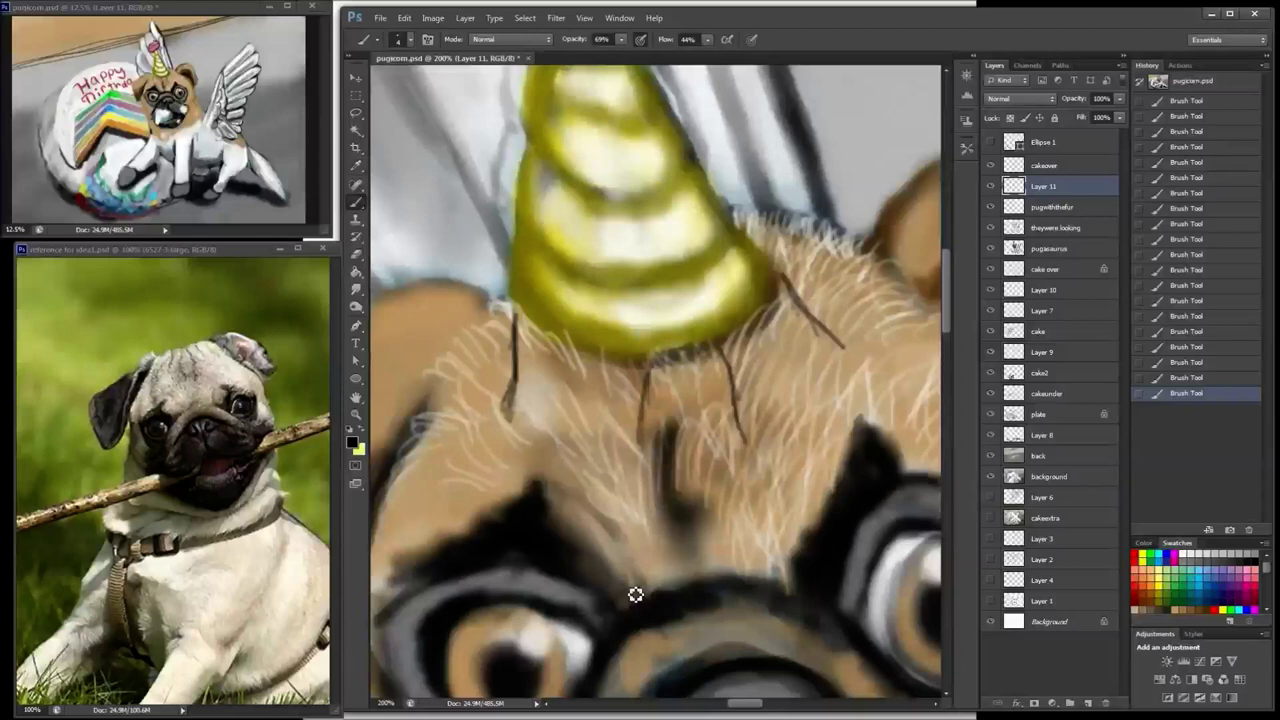
Step: Repaint the band of fur above the nose and along both sides of the muzzle in solid tan
left_click_drag(635, 594, 766, 423)
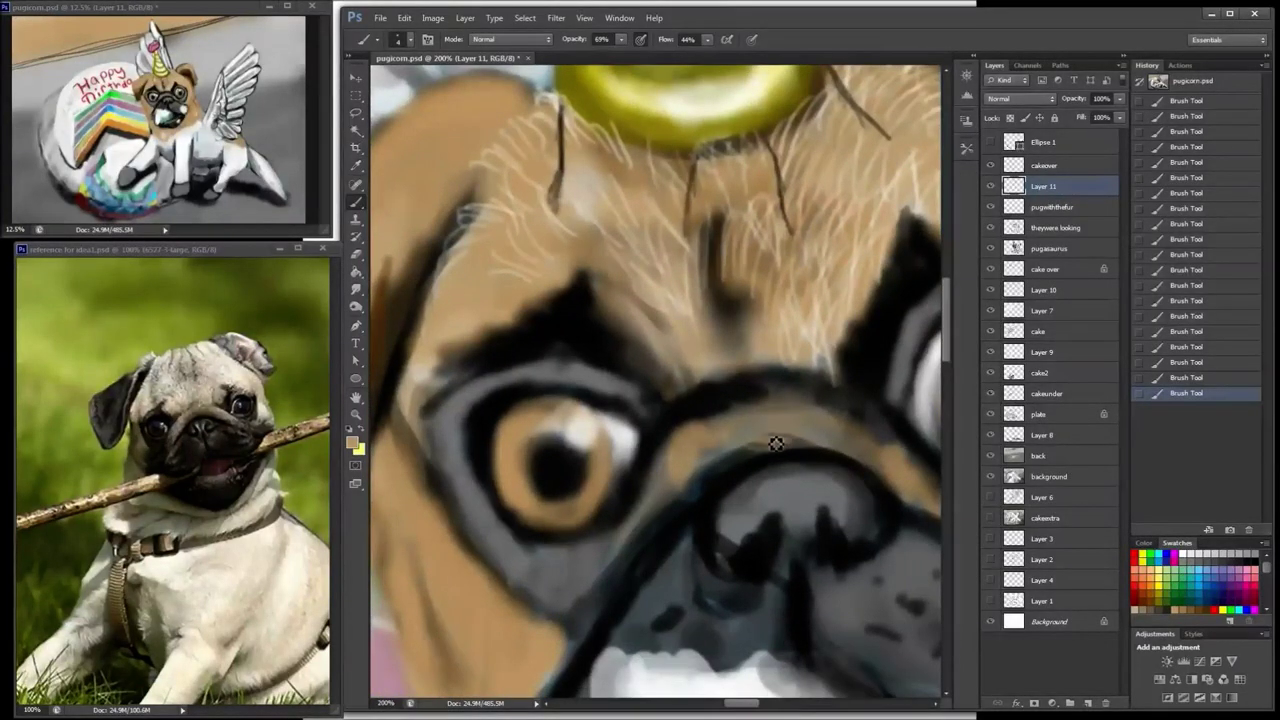
mouse_move(836, 428)
left_mouse_down()
mouse_move(712, 446)
mouse_move(622, 548)
left_mouse_up()
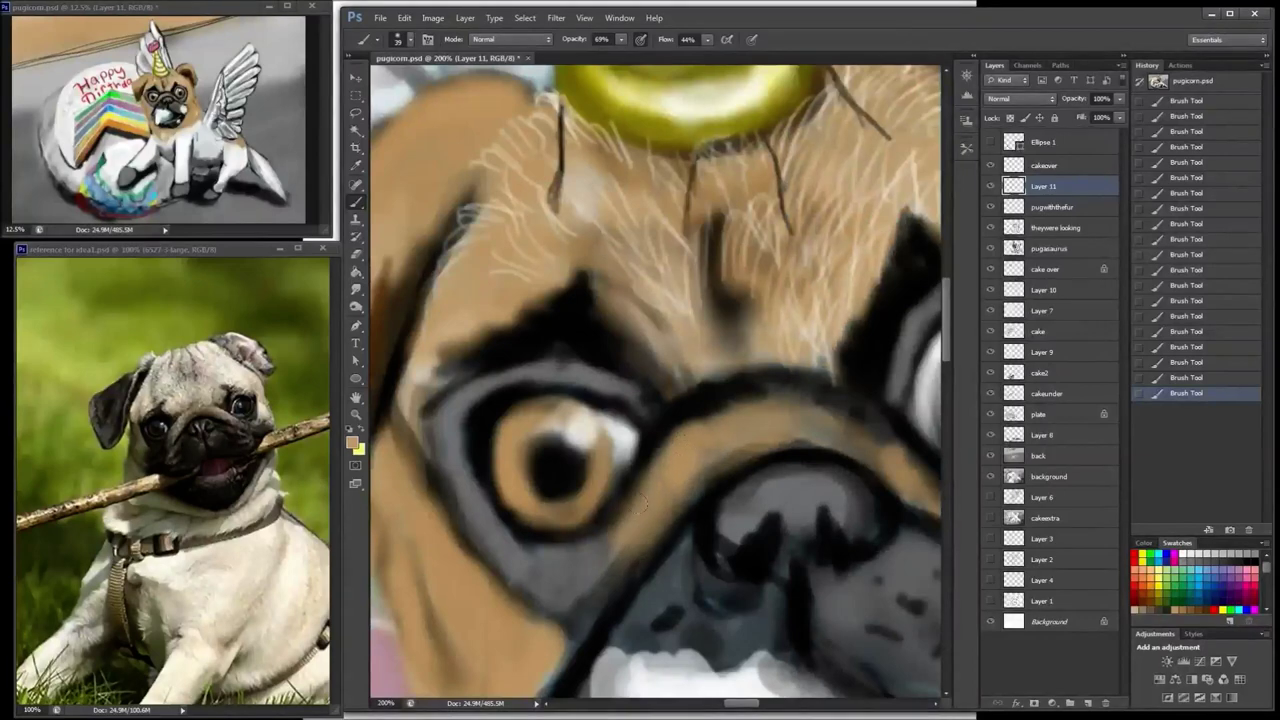
left_click_drag(636, 505, 582, 606)
left_click_drag(681, 447, 386, 340)
left_click_drag(638, 371, 782, 445)
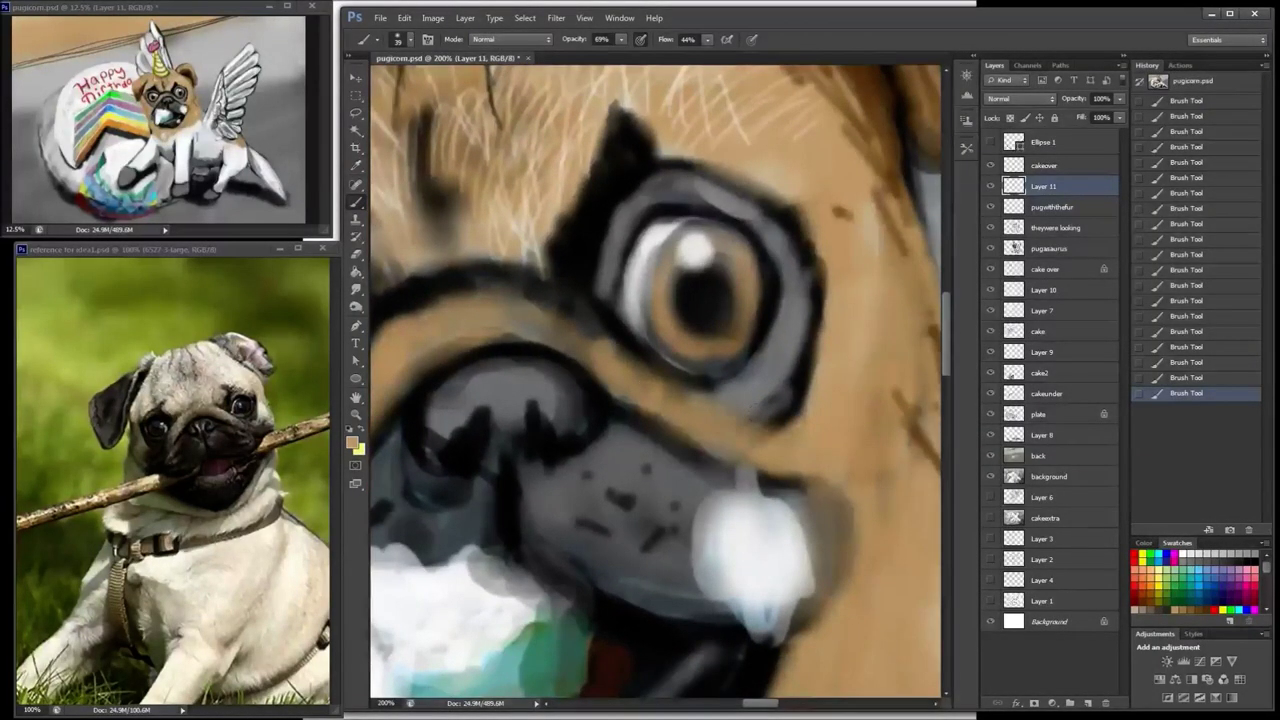
Step: Sample dark grey beside the left-hand eye and paint soft grey shading below both eyes along the sides of the muzzle
left_click_drag(372, 392, 729, 430)
left_click(684, 482, "alt")
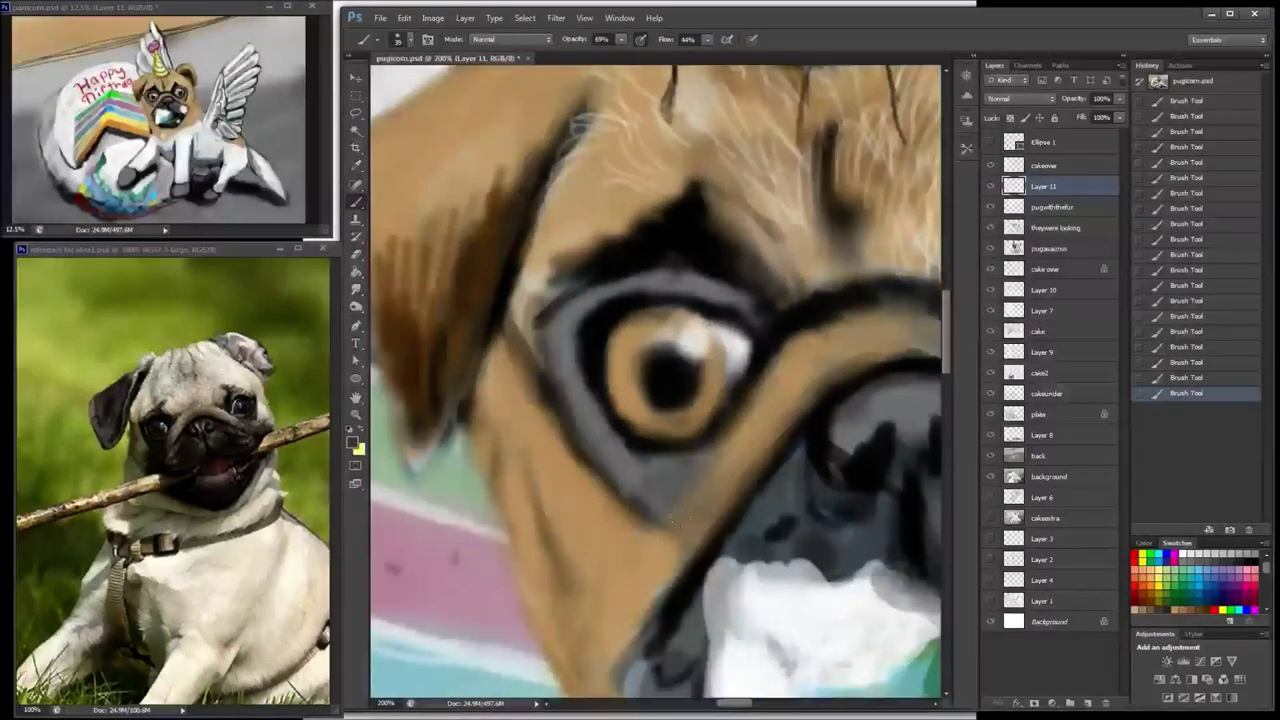
left_click_drag(692, 517, 618, 627)
left_click_drag(704, 470, 612, 632)
left_click_drag(624, 584, 634, 628)
left_click_drag(676, 484, 415, 472)
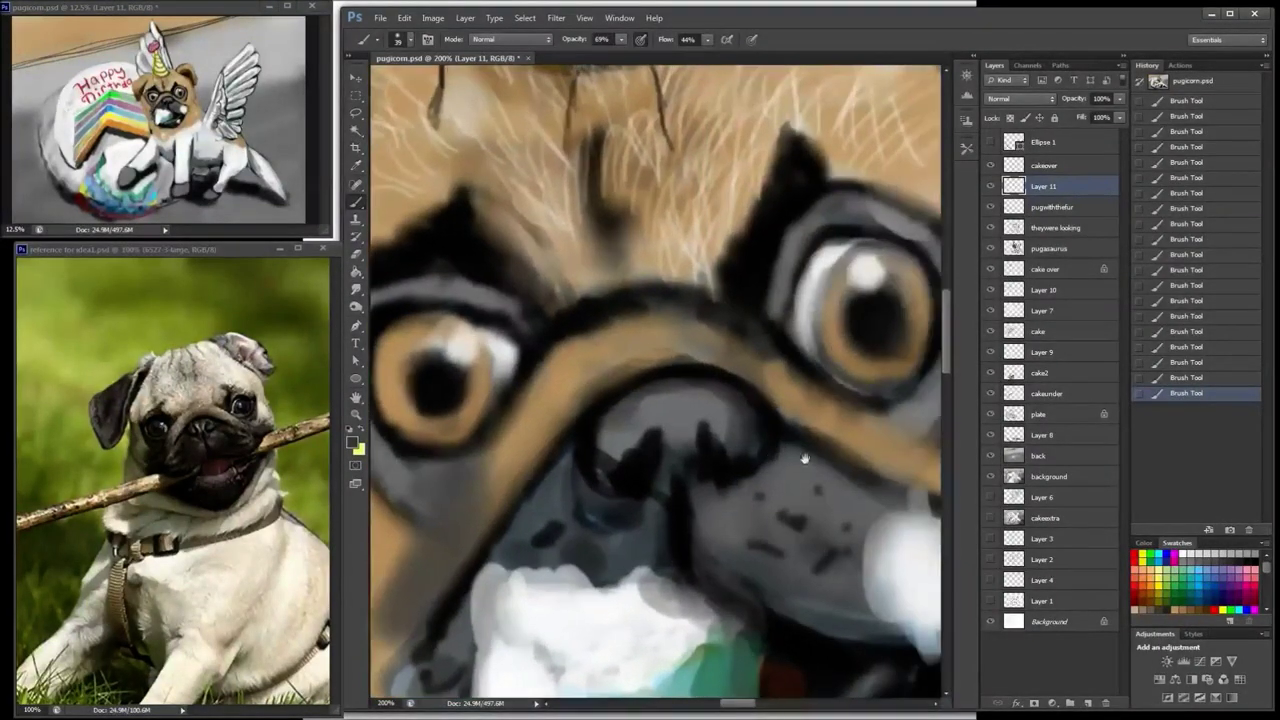
left_click_drag(815, 434, 681, 452)
left_click_drag(798, 408, 766, 415)
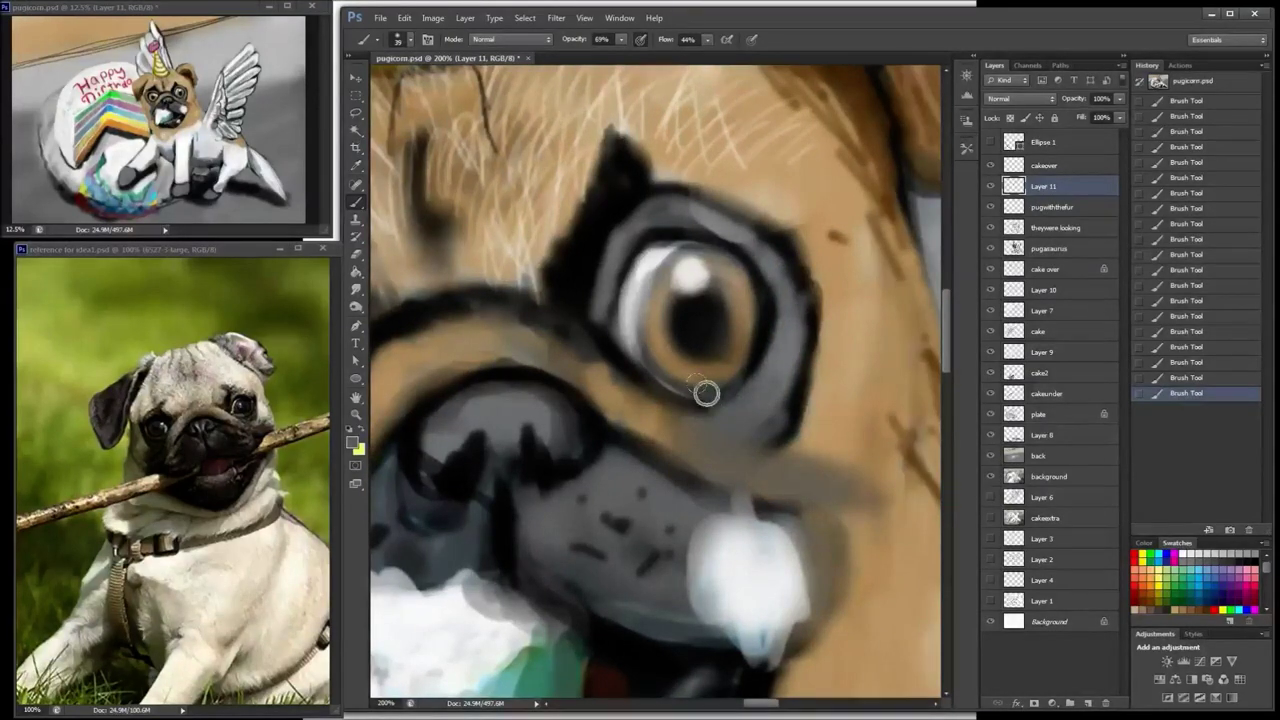
key("ctrl+minus")
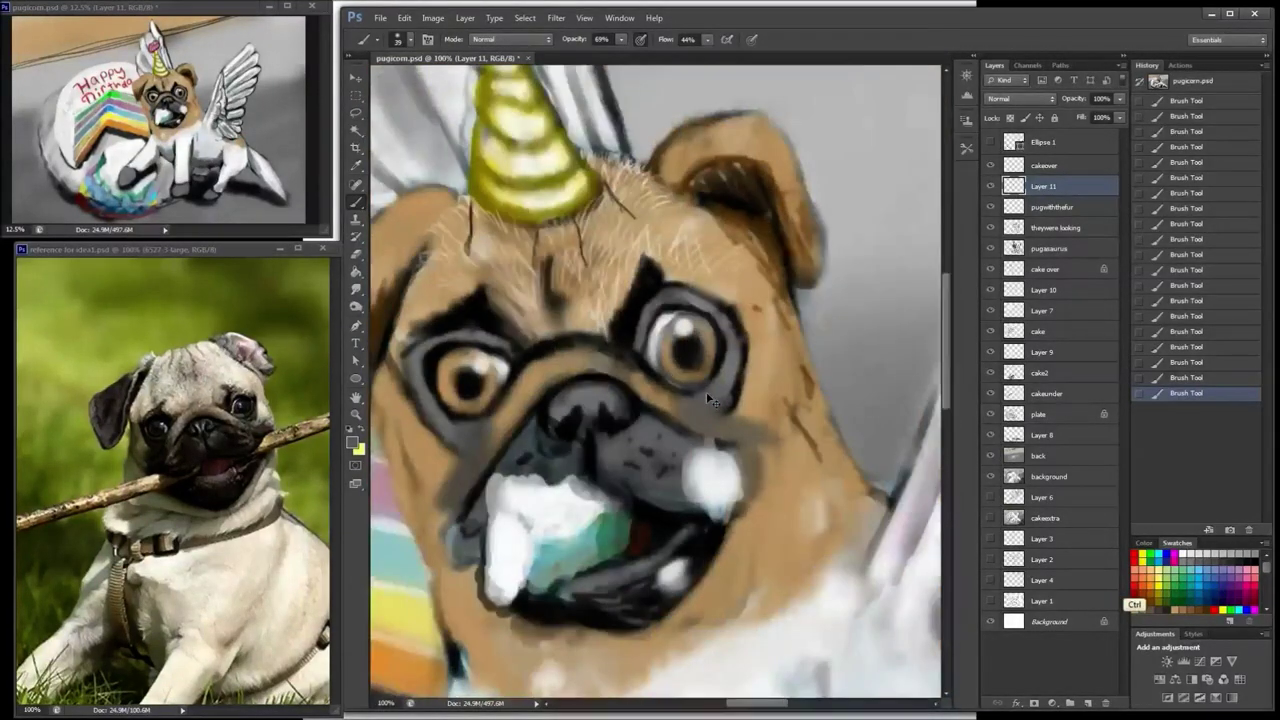
Step: Choose a smaller soft brush and darken the muzzle and nose with black shading
key("ctrl+plus")
right_click(708, 391)
left_click(757, 340)
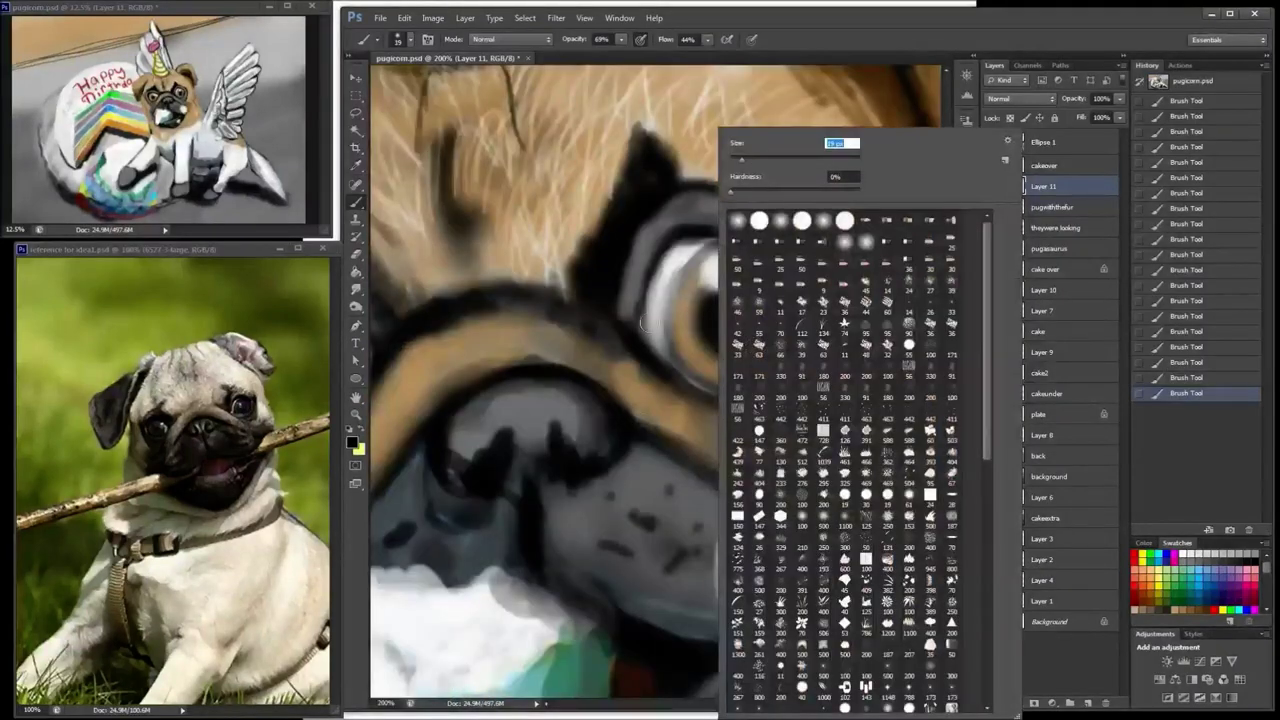
left_click_drag(644, 428, 800, 508)
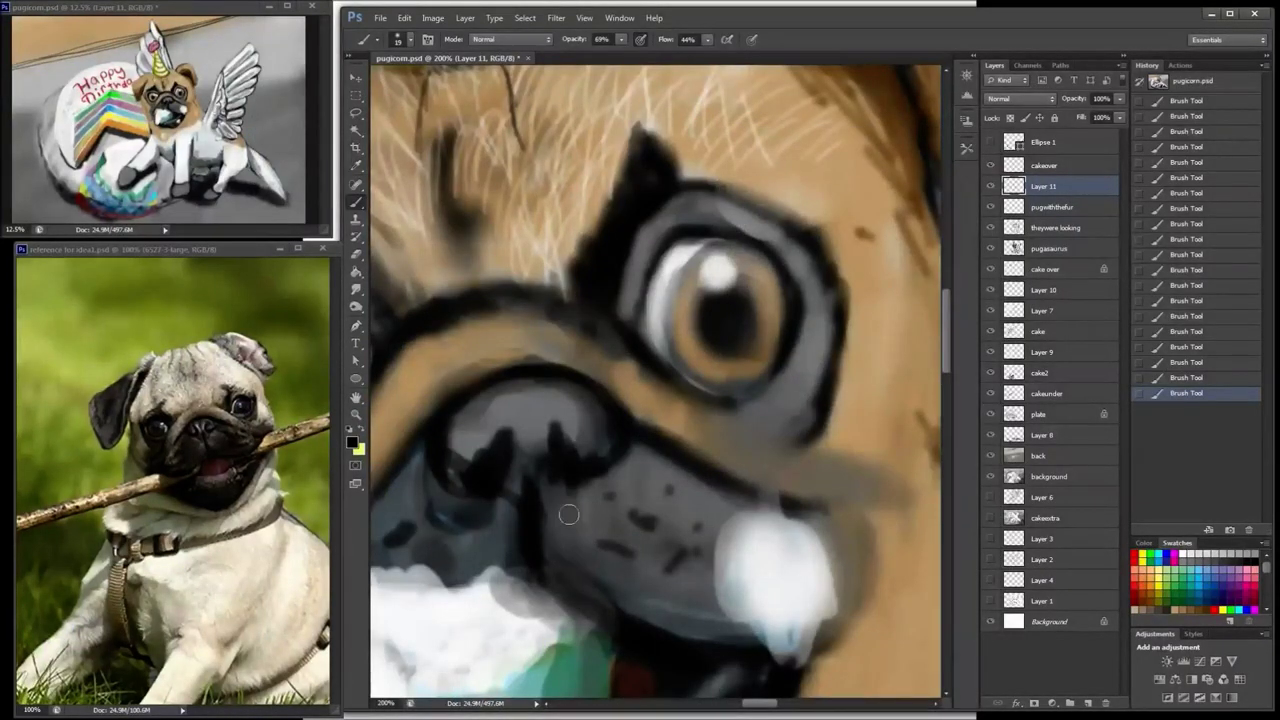
left_click_drag(569, 514, 740, 610)
mouse_move(600, 440)
left_mouse_down()
mouse_move(580, 394)
mouse_move(459, 445)
left_mouse_up()
Step: Paint soft white highlights on the nose and on both sides of the muzzle
key("x")
left_click_drag(514, 486, 500, 509)
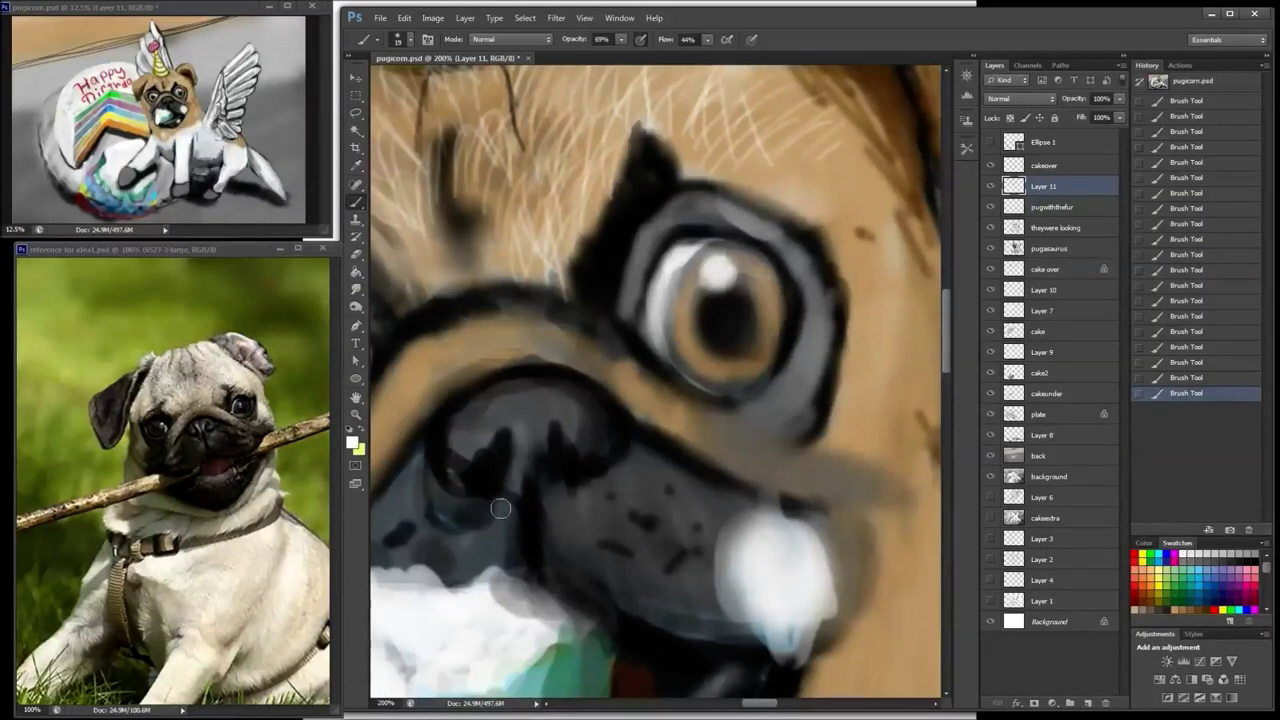
mouse_move(590, 430)
left_mouse_down()
mouse_move(475, 408)
mouse_move(464, 466)
left_mouse_up()
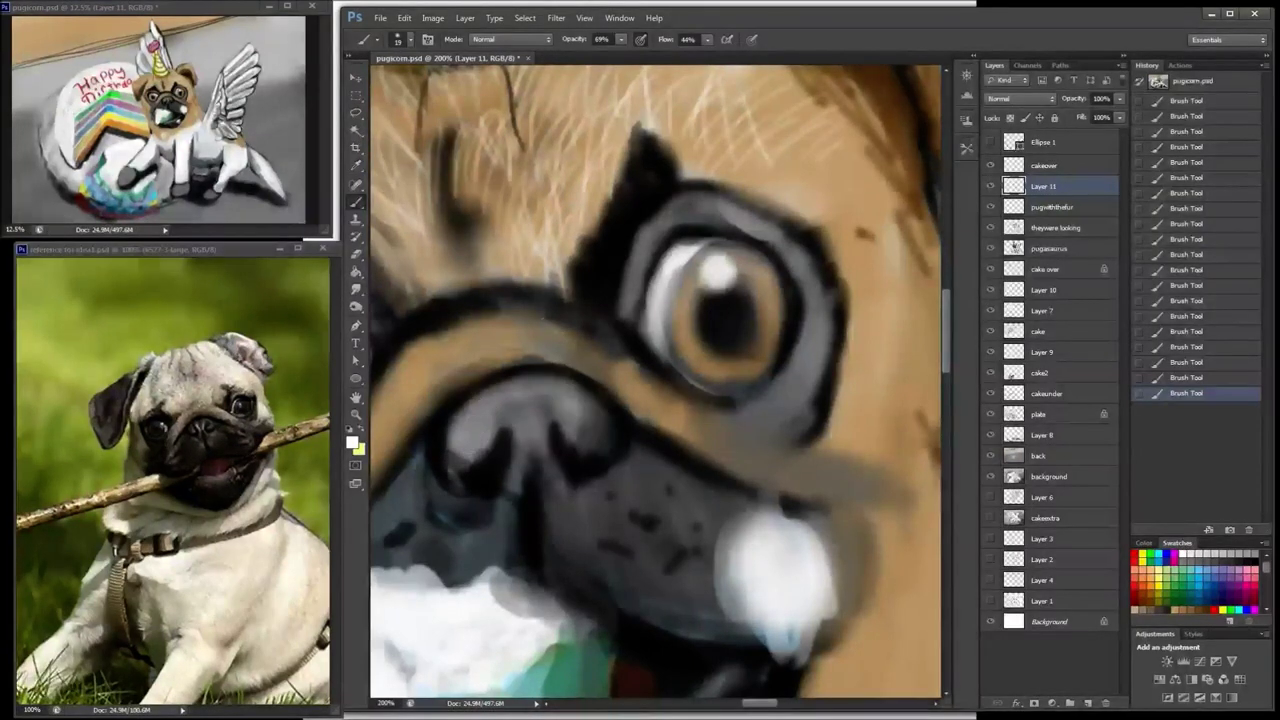
mouse_move(646, 448)
left_mouse_down()
mouse_move(559, 545)
mouse_move(640, 595)
left_mouse_up()
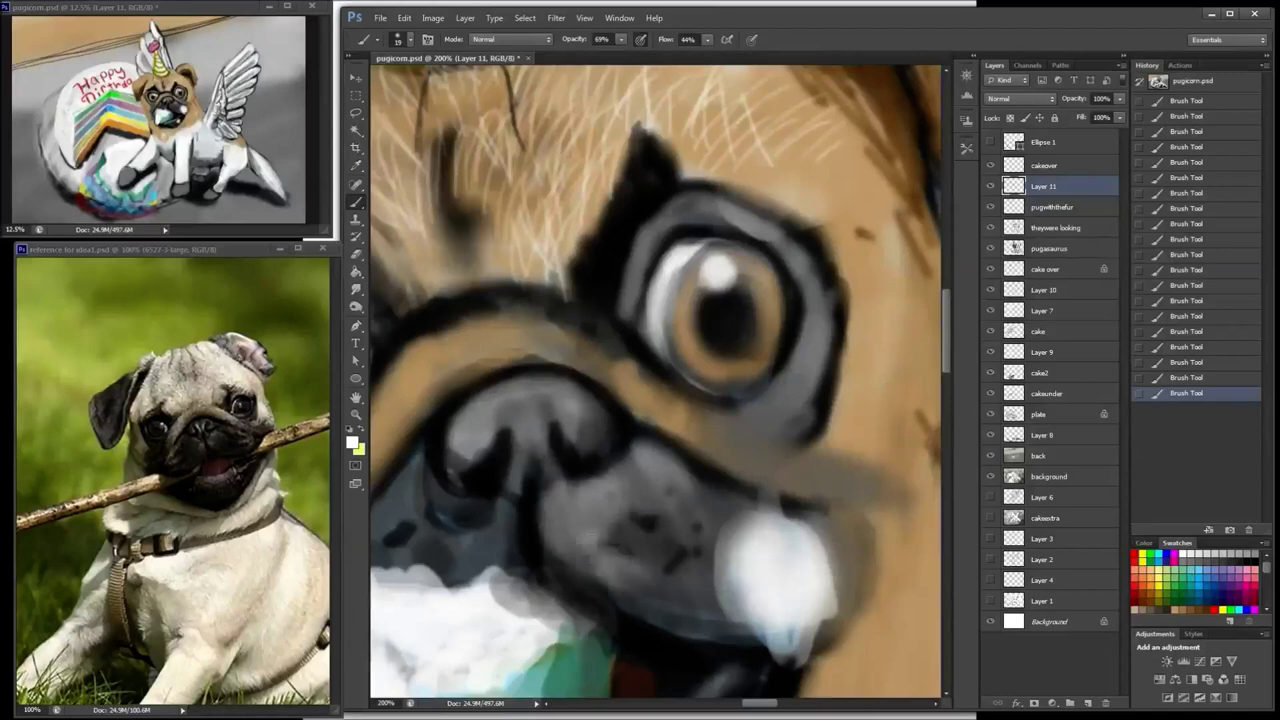
key("ctrl+minus")
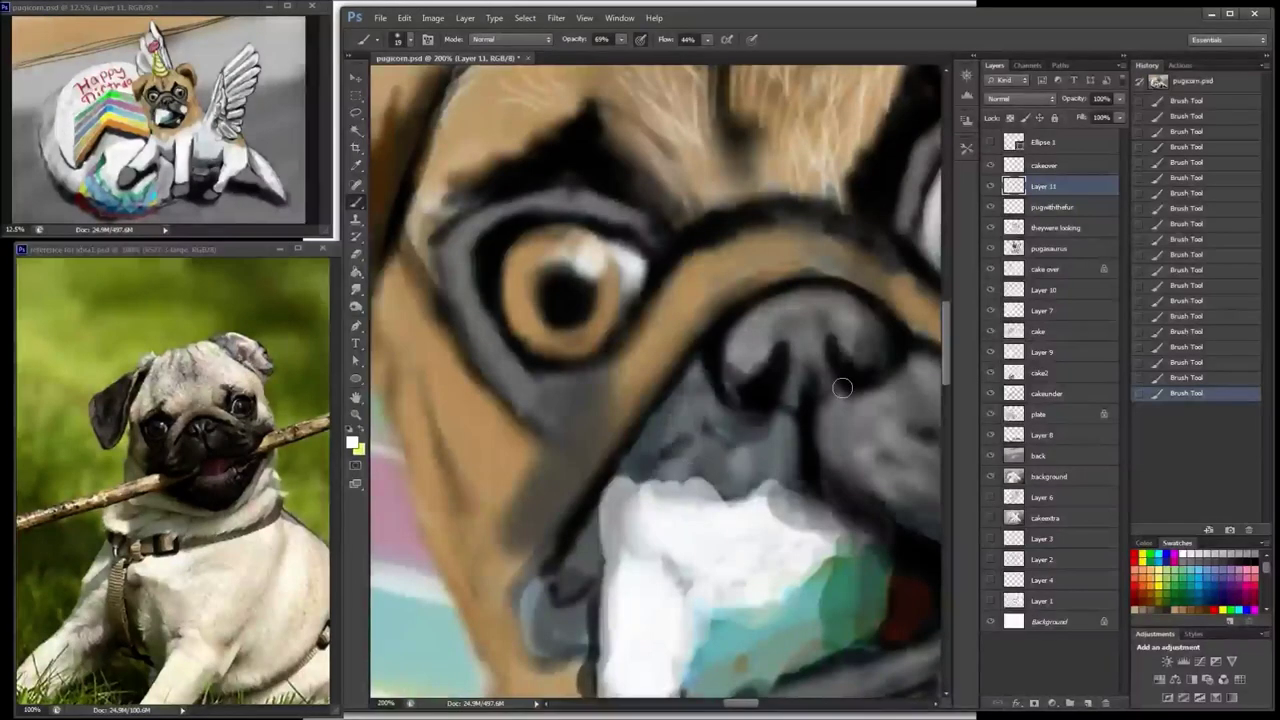
key("ctrl+minus")
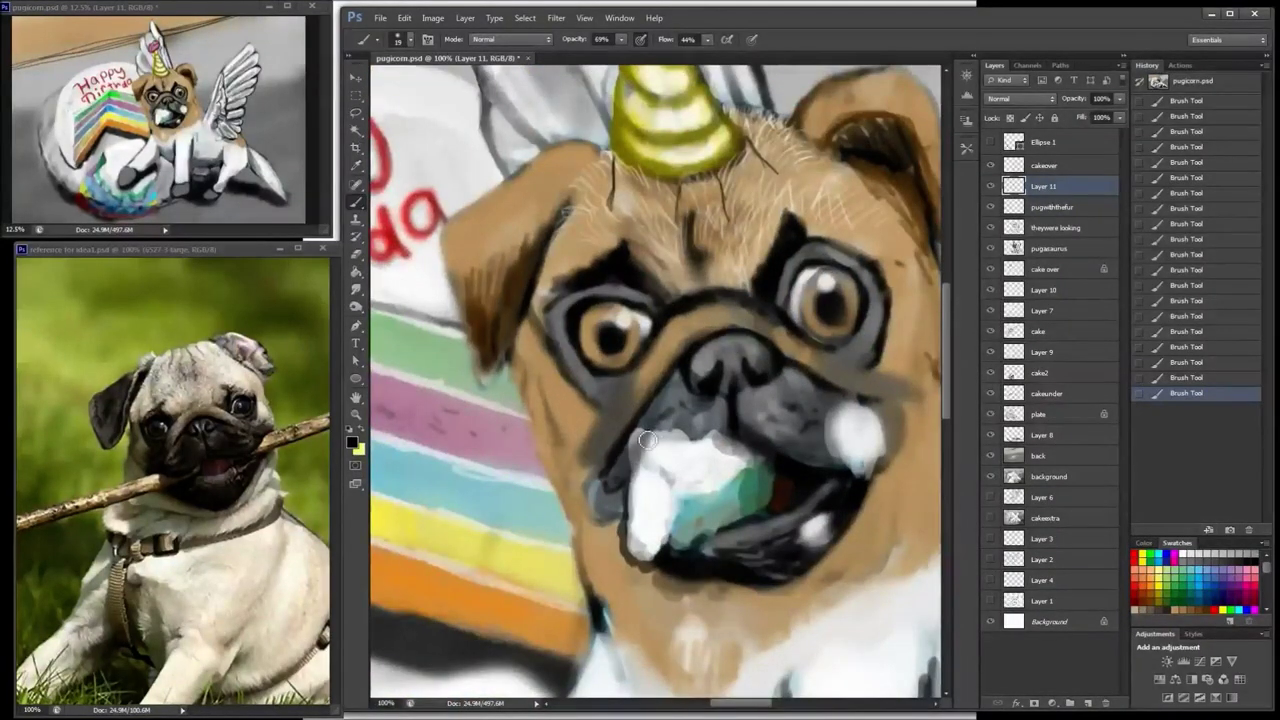
Step: Erase the stray paint where the left side of the muzzle meets the white frosting
key("e")
left_click_drag(643, 446, 643, 457)
left_click_drag(643, 457, 645, 450)
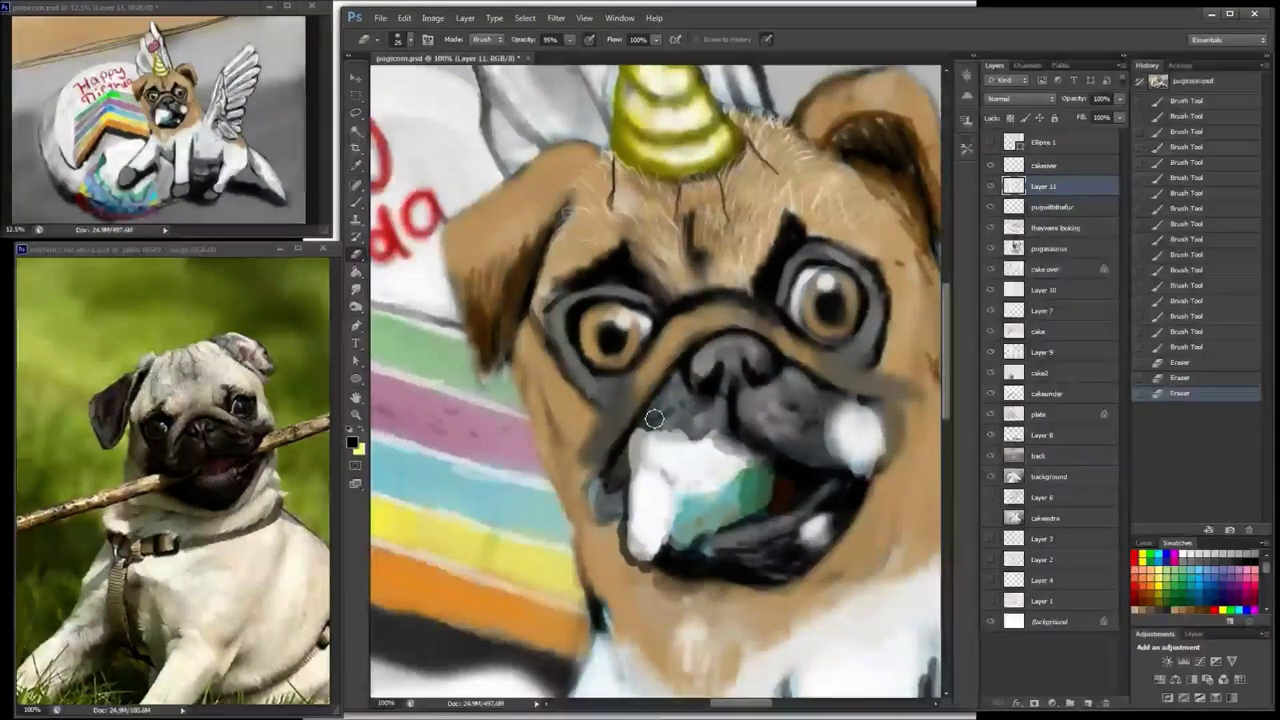
Step: Bring the reference pug's eye into close view and repaint the edge of the left-hand pupil in black
left_click(357, 203)
key("ctrl+plus")
key("ctrl+plus")
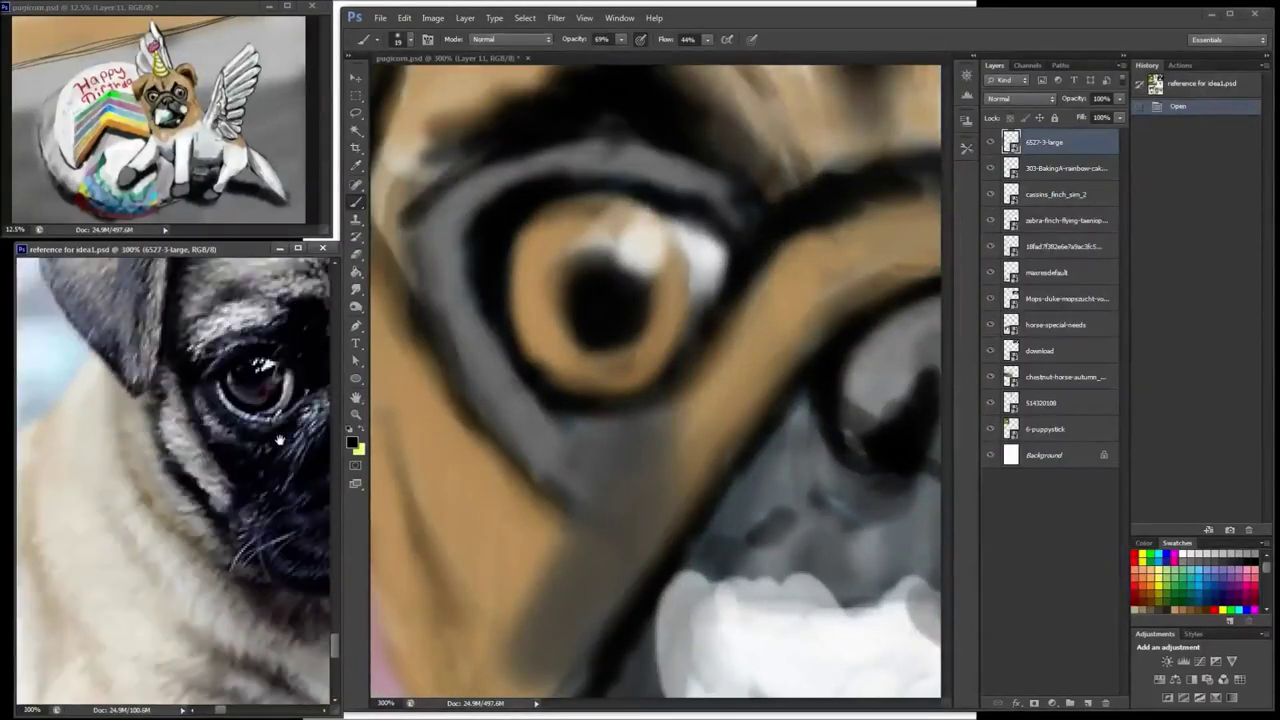
left_click_drag(280, 440, 258, 465)
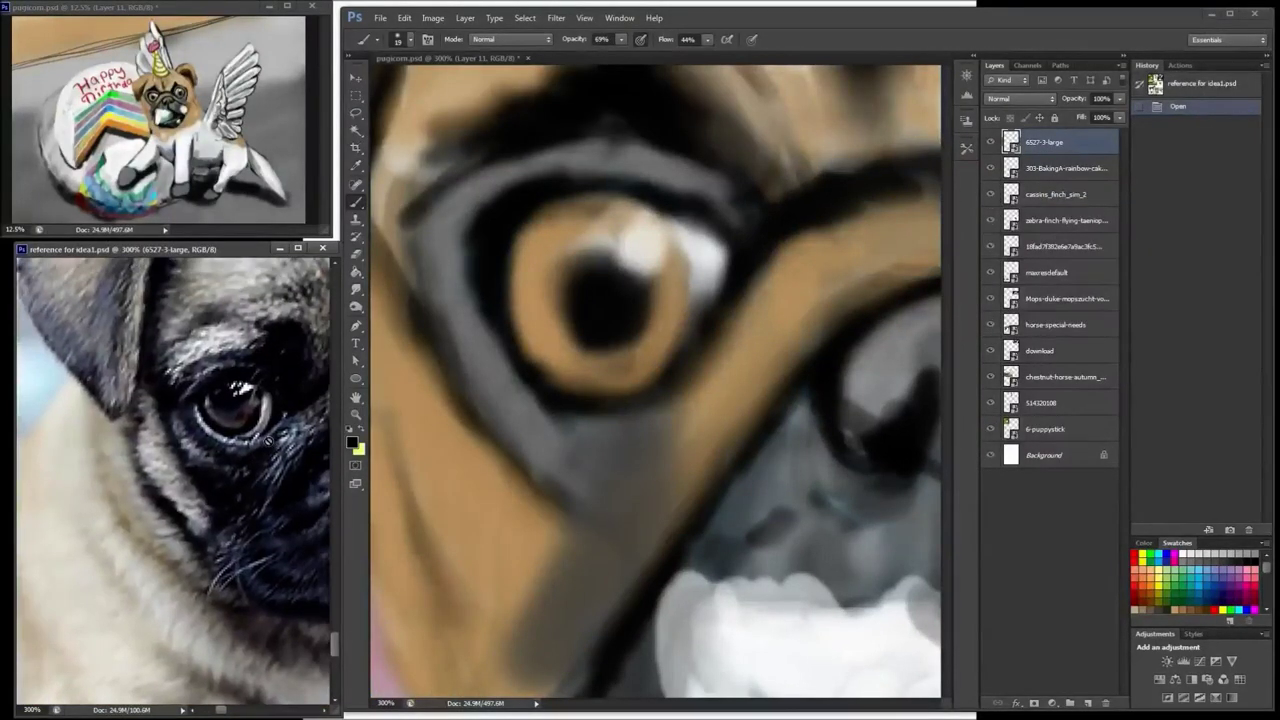
left_click(637, 310)
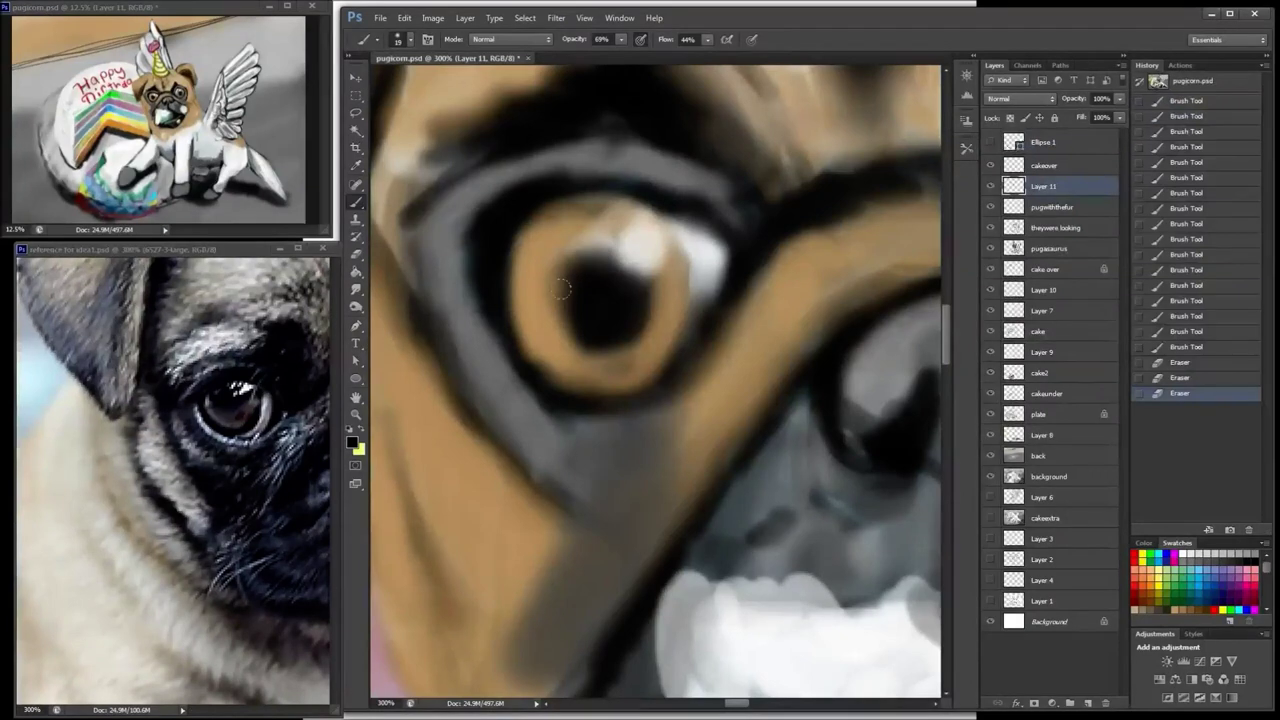
left_click_drag(566, 284, 606, 345)
Step: Shade both sides of the left-hand iris in brown and soften its upper part with tan
left_click(562, 265, "alt")
left_click_drag(556, 236, 540, 325)
left_click_drag(660, 346, 668, 278)
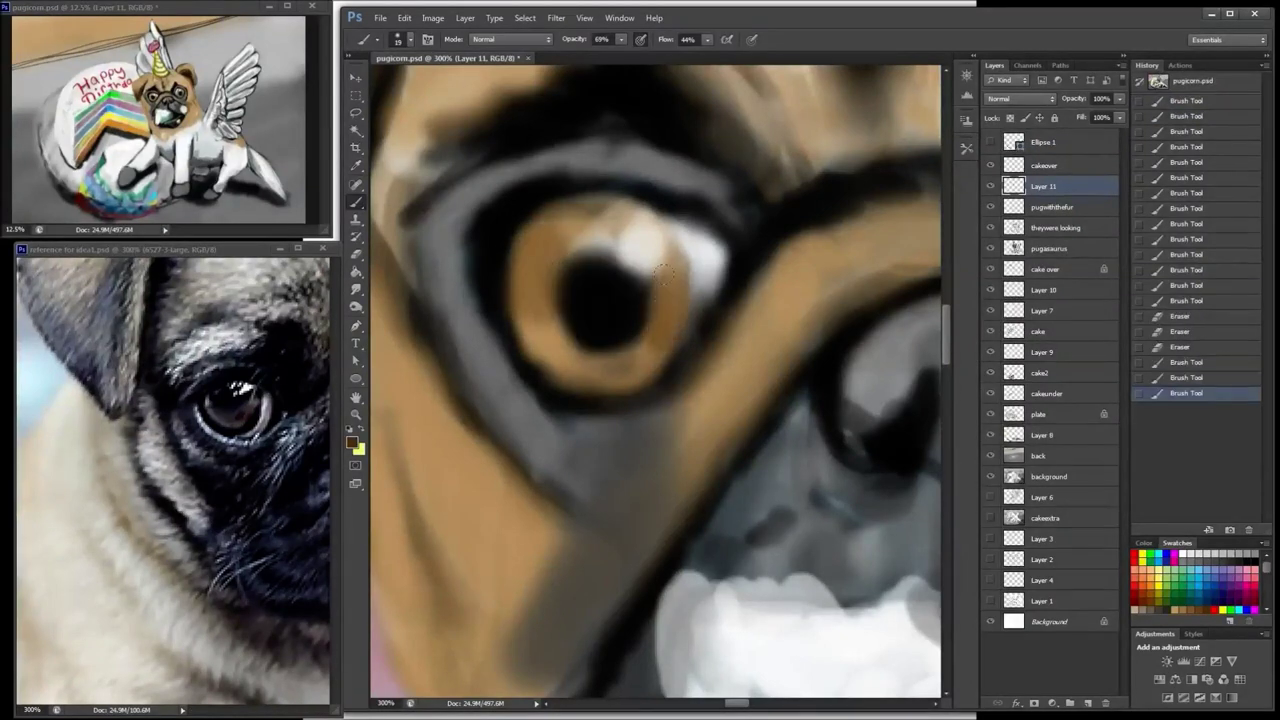
left_click(1181, 605)
left_click_drag(528, 316, 543, 253)
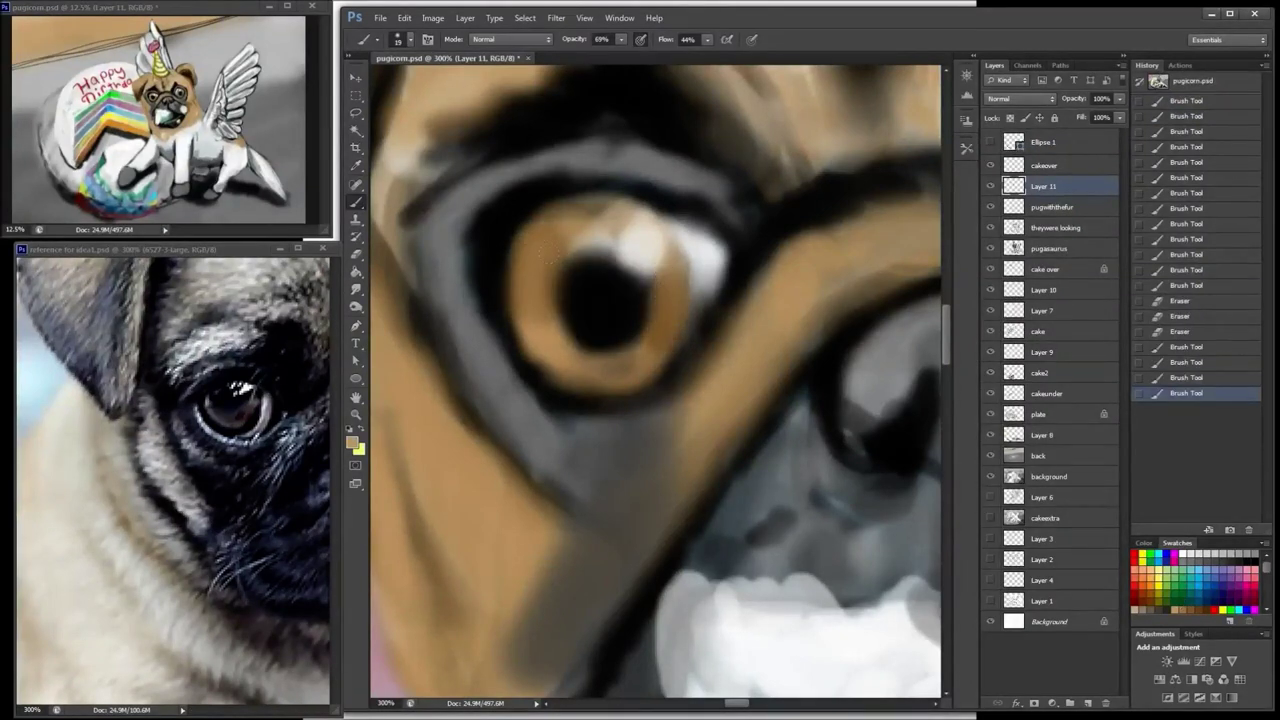
Step: Pick dark brown, shrink the brush and draw fine shading strokes in the iris around the left-hand pupil
left_click(1206, 607)
key("bracketleft")
key("bracketleft")
key("bracketleft")
key("bracketleft")
key("bracketleft")
left_click_drag(563, 314, 575, 350)
left_click_drag(546, 318, 556, 340)
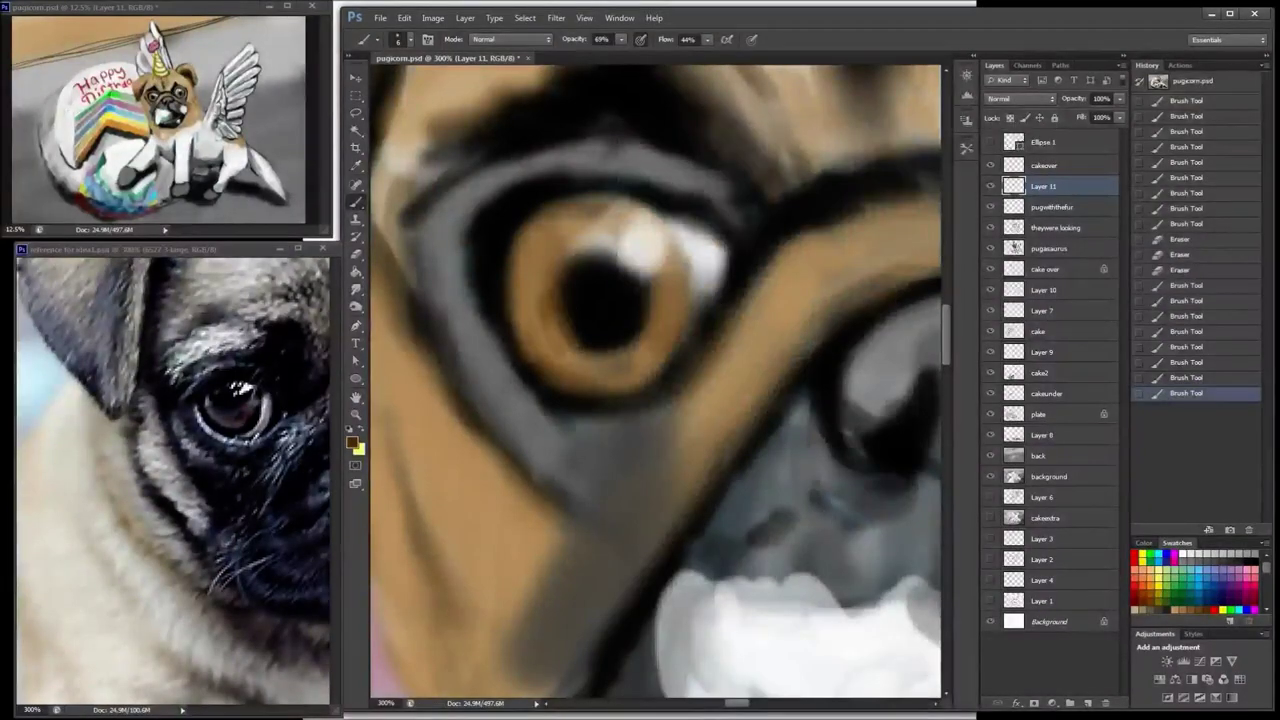
Step: Outline the rim of the left-hand iris in dark brown, including its lower edge and upper curve
left_click_drag(520, 254, 517, 334)
left_click_drag(606, 372, 672, 344)
mouse_move(662, 352)
left_mouse_down()
mouse_move(687, 298)
mouse_move(677, 243)
left_mouse_up()
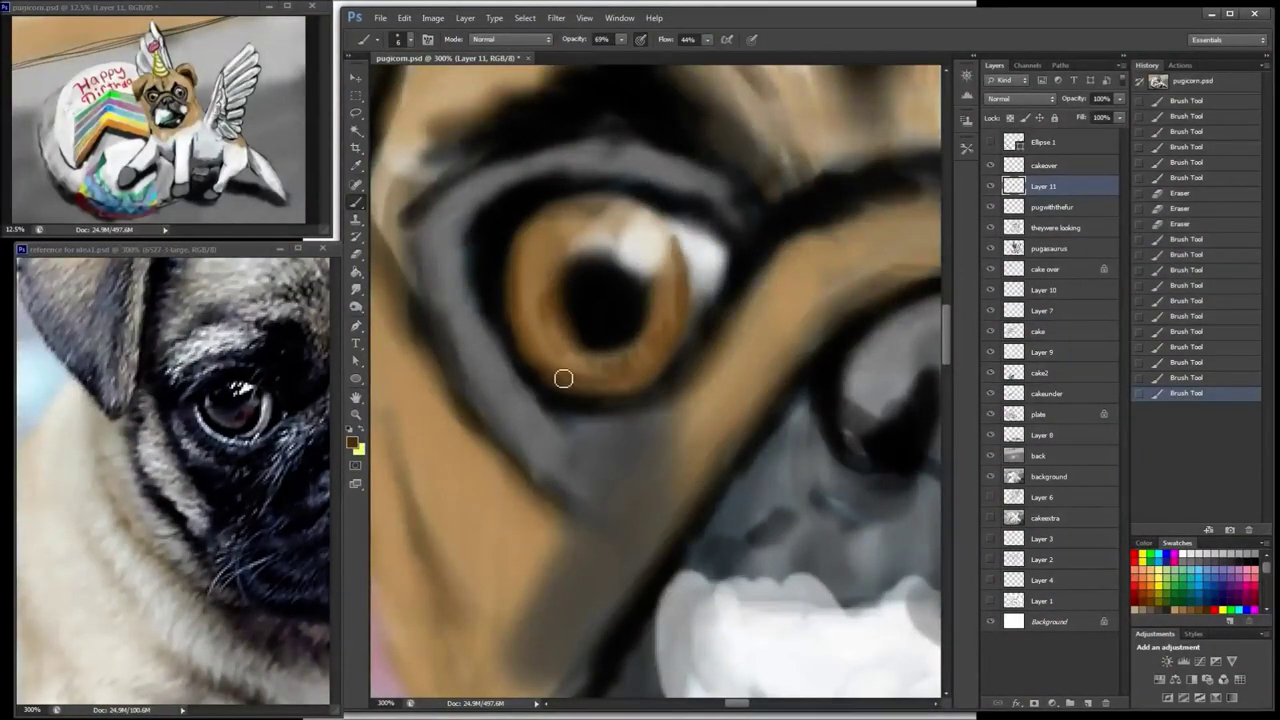
left_click_drag(563, 377, 579, 392)
mouse_move(534, 226)
left_mouse_down()
mouse_move(647, 217)
mouse_move(684, 268)
left_mouse_up()
left_click_drag(614, 202, 682, 250)
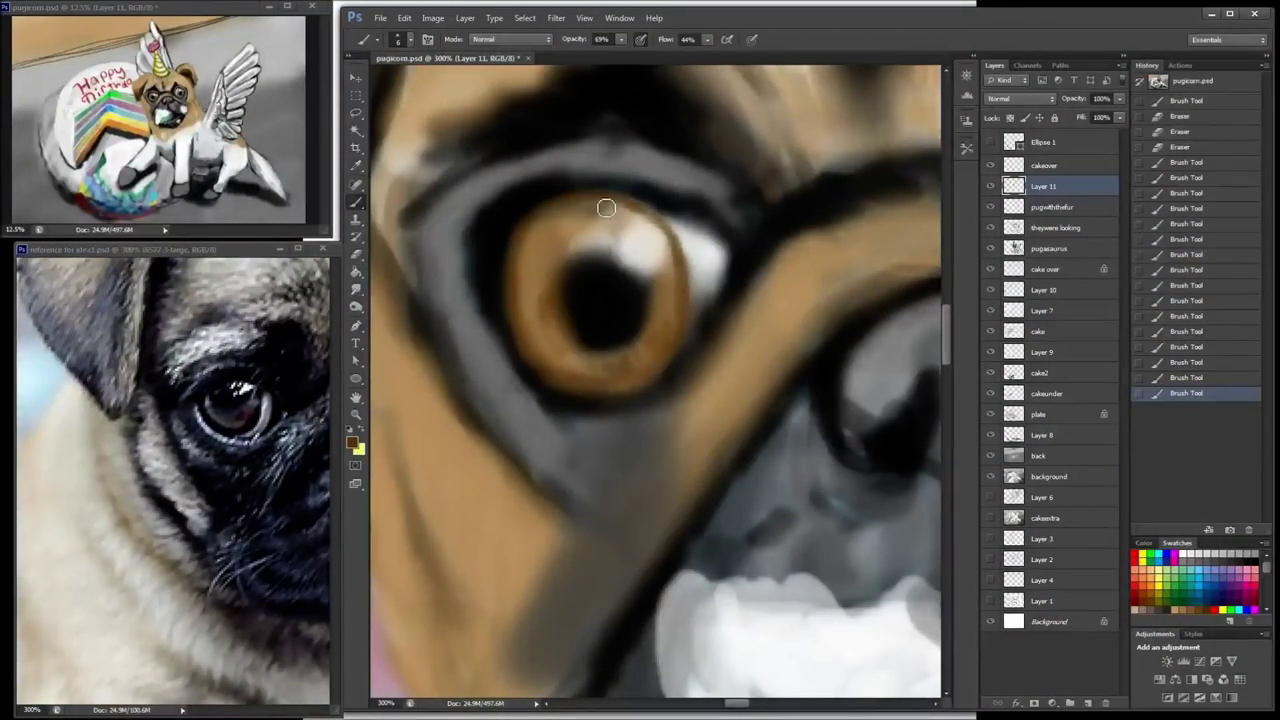
left_click_drag(606, 208, 680, 248)
Step: Sample the pupil's black and sharpen the top of the left-hand pupil beside the highlight
left_click(592, 284, "alt")
mouse_move(590, 257)
left_mouse_down()
mouse_move(610, 354)
mouse_move(627, 280)
mouse_move(642, 328)
mouse_move(580, 324)
mouse_move(623, 322)
mouse_move(597, 254)
left_mouse_up()
key("ctrl+minus")
key("ctrl+minus")
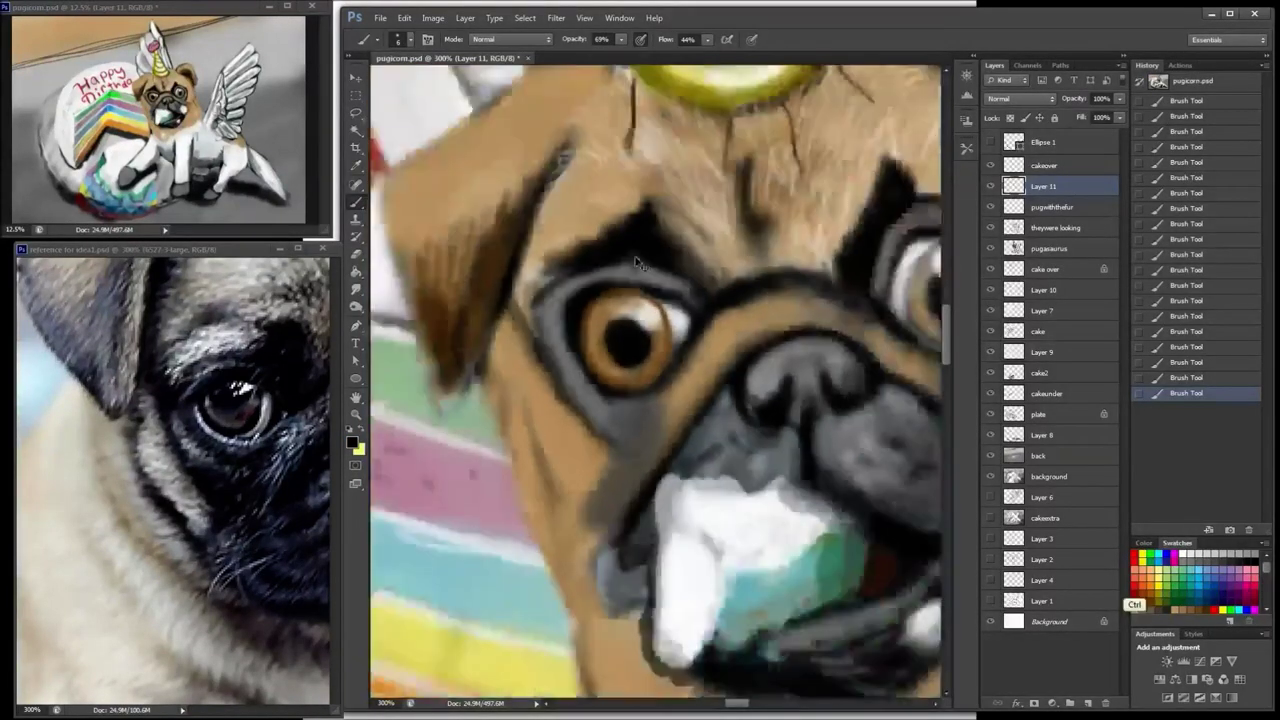
key("ctrl+minus")
key("ctrl+minus")
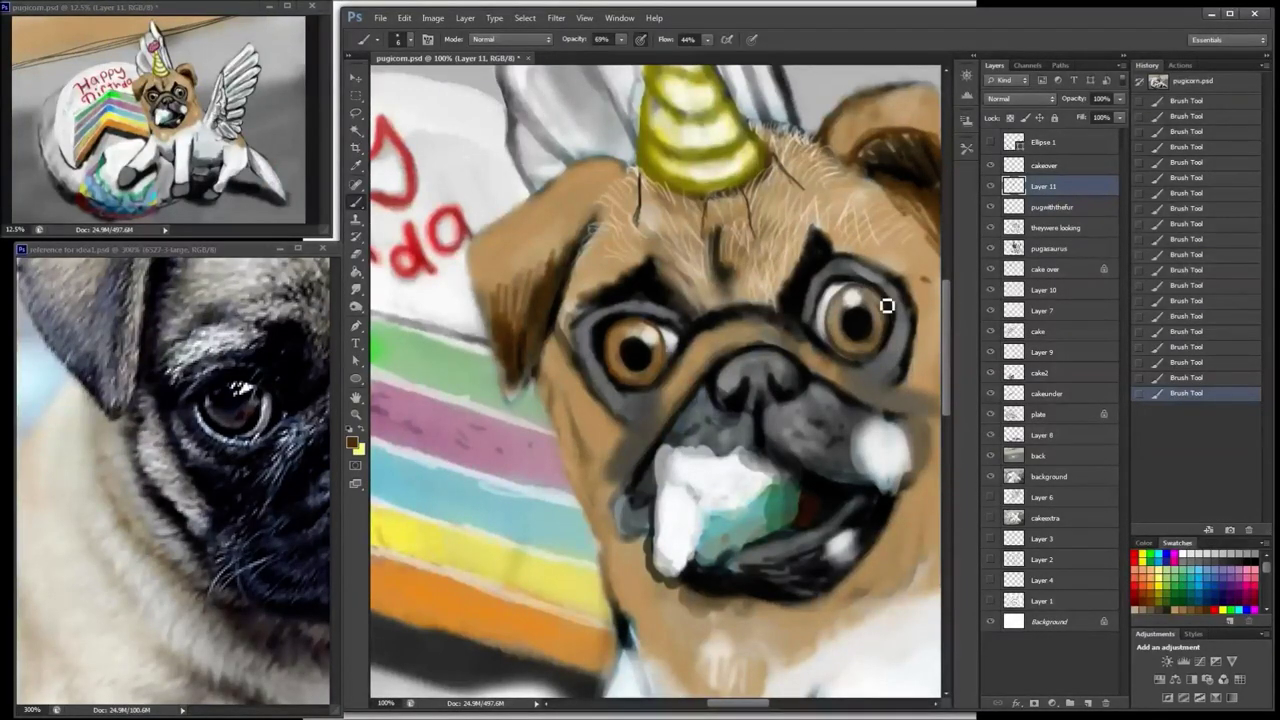
Step: Recolour the right-hand eye's iris in tan and brown with an adjusted soft brush to match the other eye
left_click(1180, 607)
right_click(888, 290)
left_click(911, 166)
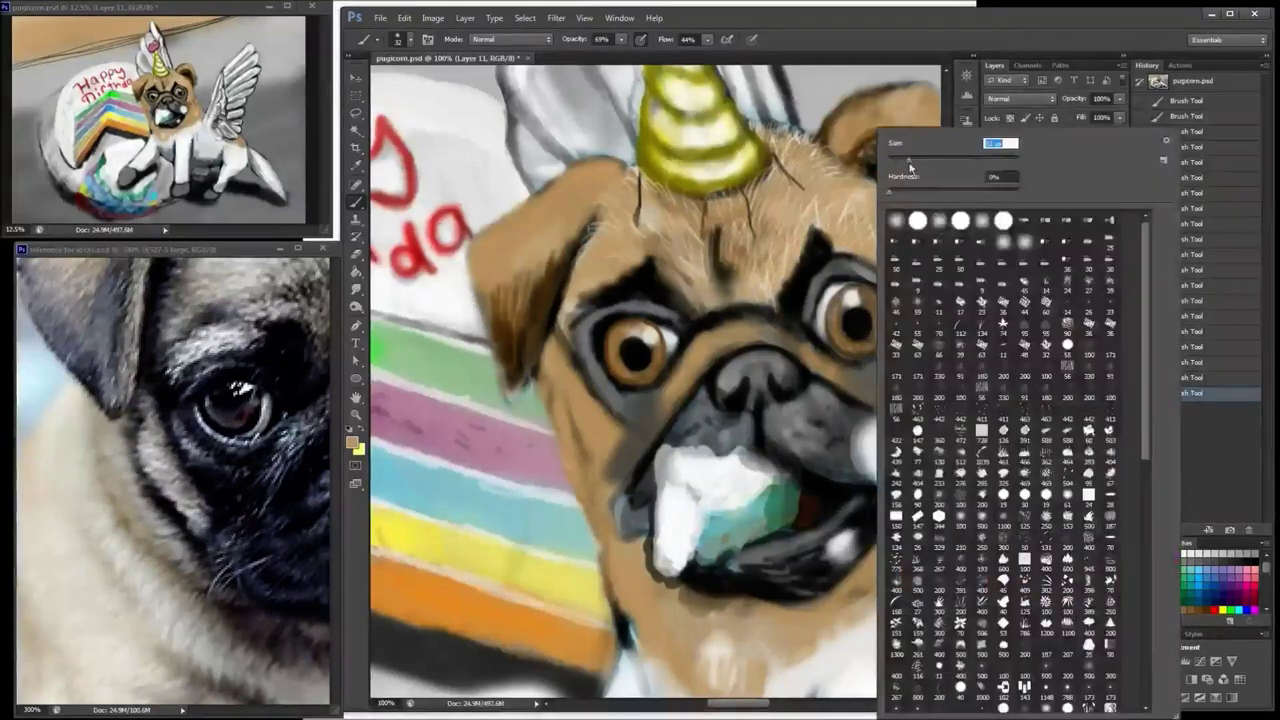
left_click(869, 319)
right_click(901, 312)
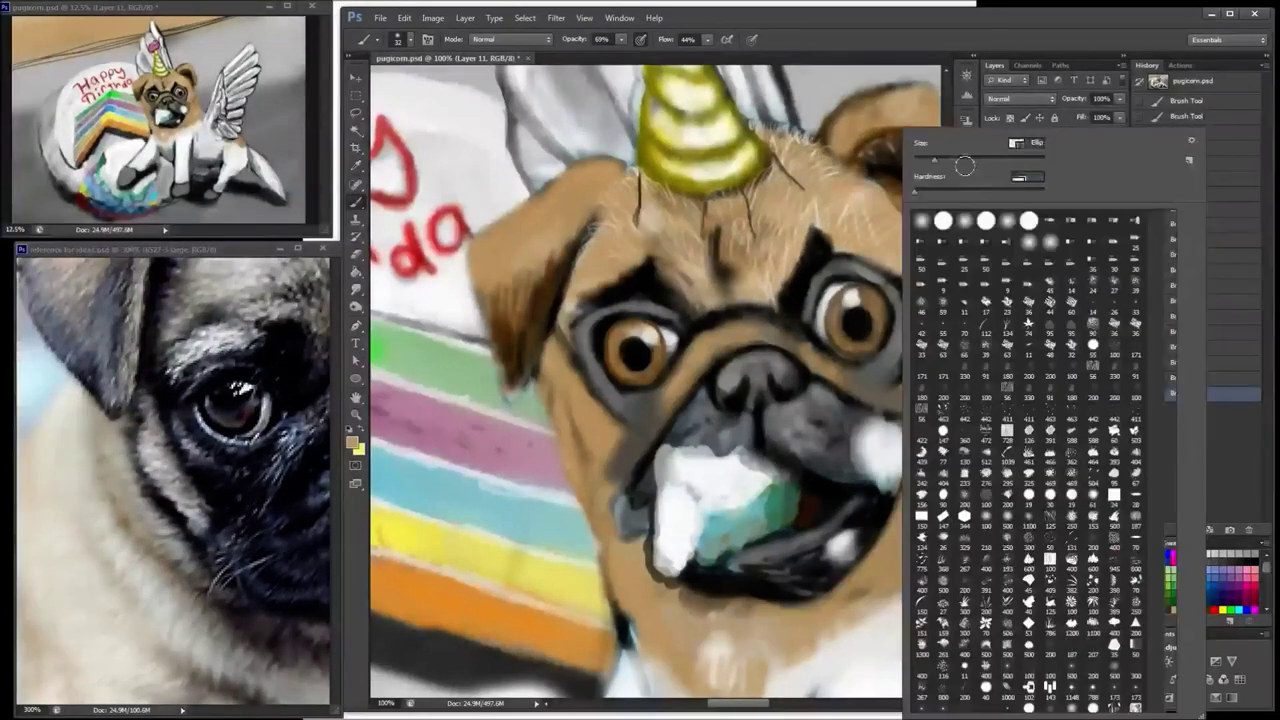
left_click(924, 161)
left_click(872, 302)
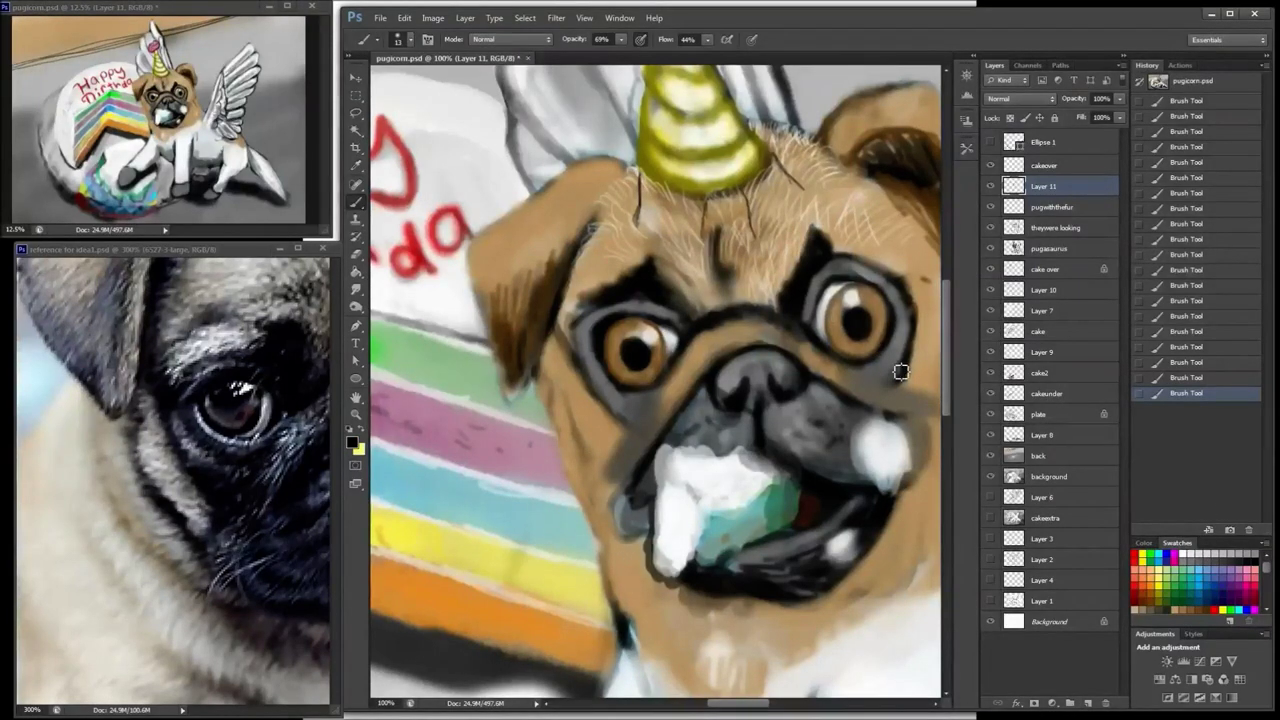
Step: Show the face of the reference pug holding the stick at 200%
left_click(297, 396)
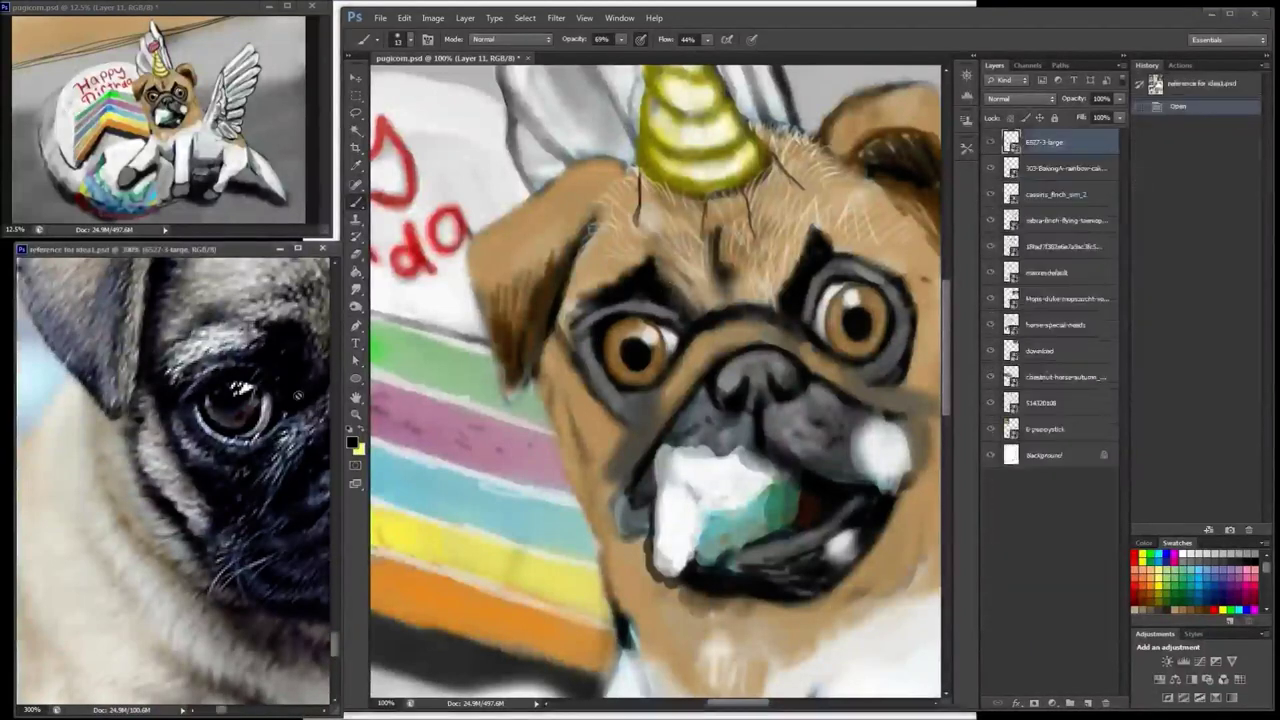
scroll(297, 396, "down", 2)
scroll(297, 400, "up", 10)
scroll(300, 437, "left", 2)
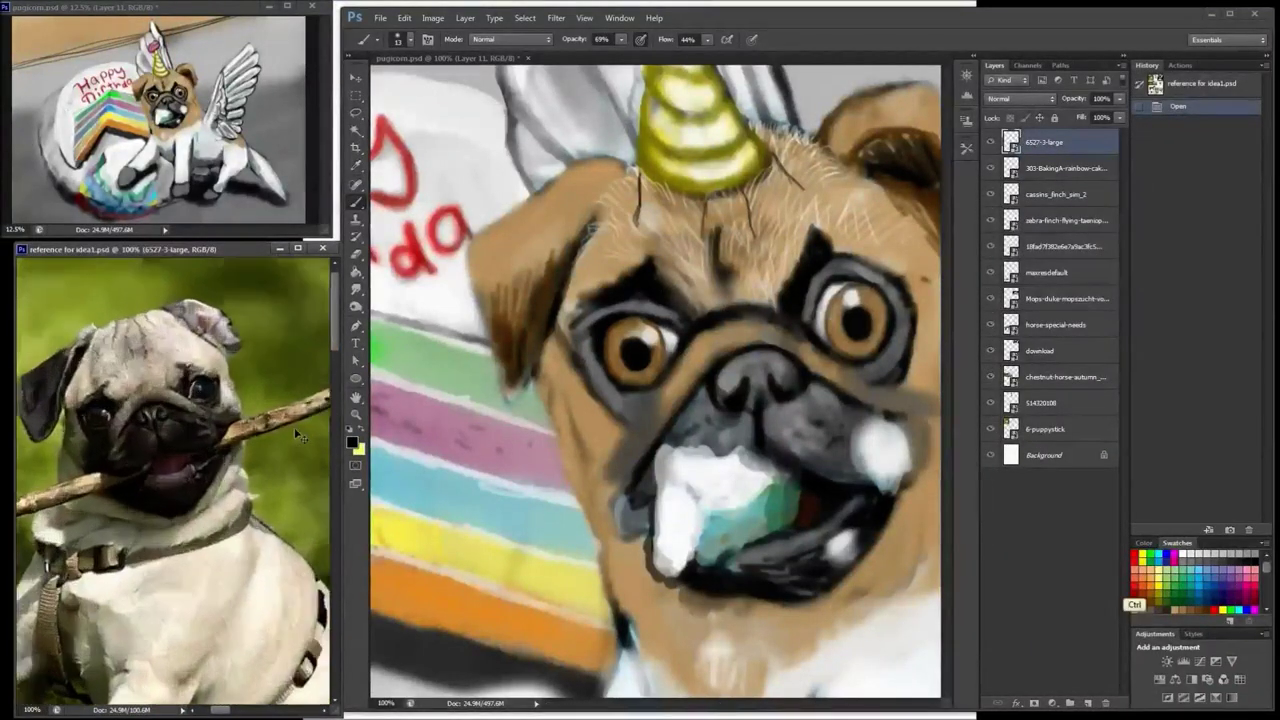
key("ctrl+plus")
left_click(938, 290)
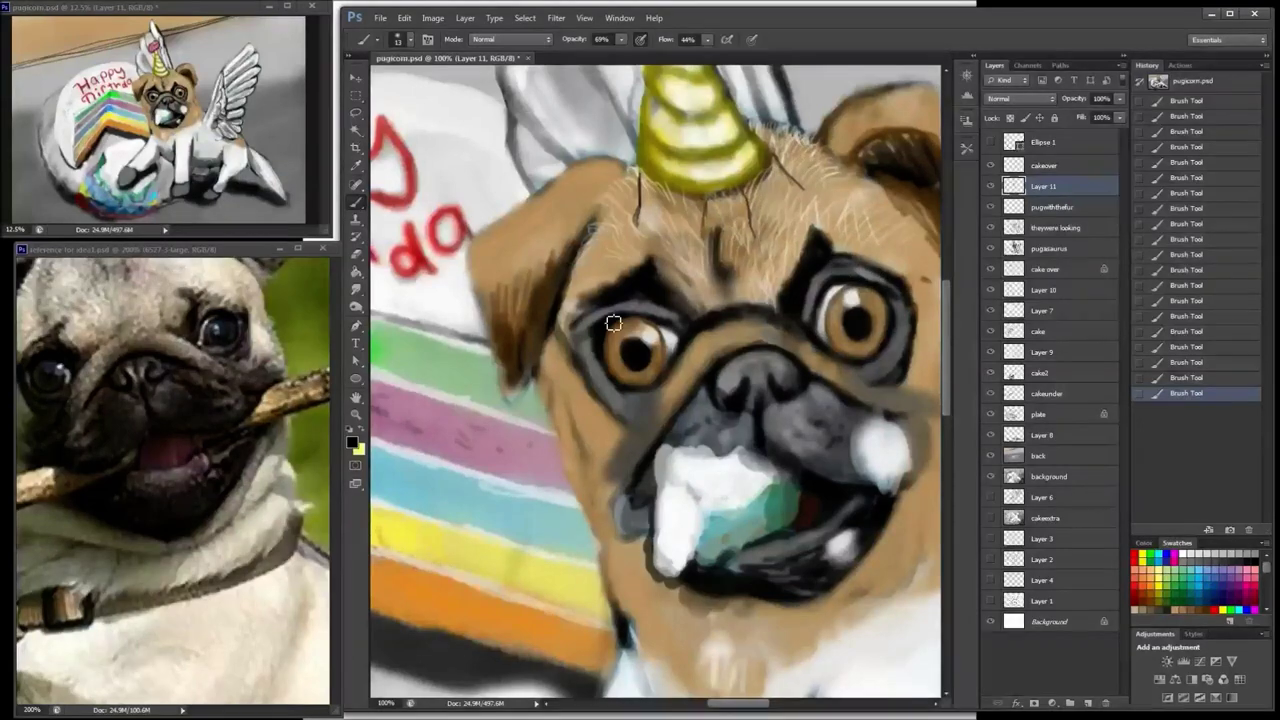
Step: Draw black crease lines around the left-hand eye and below the right-hand eye
left_click_drag(613, 323, 617, 399)
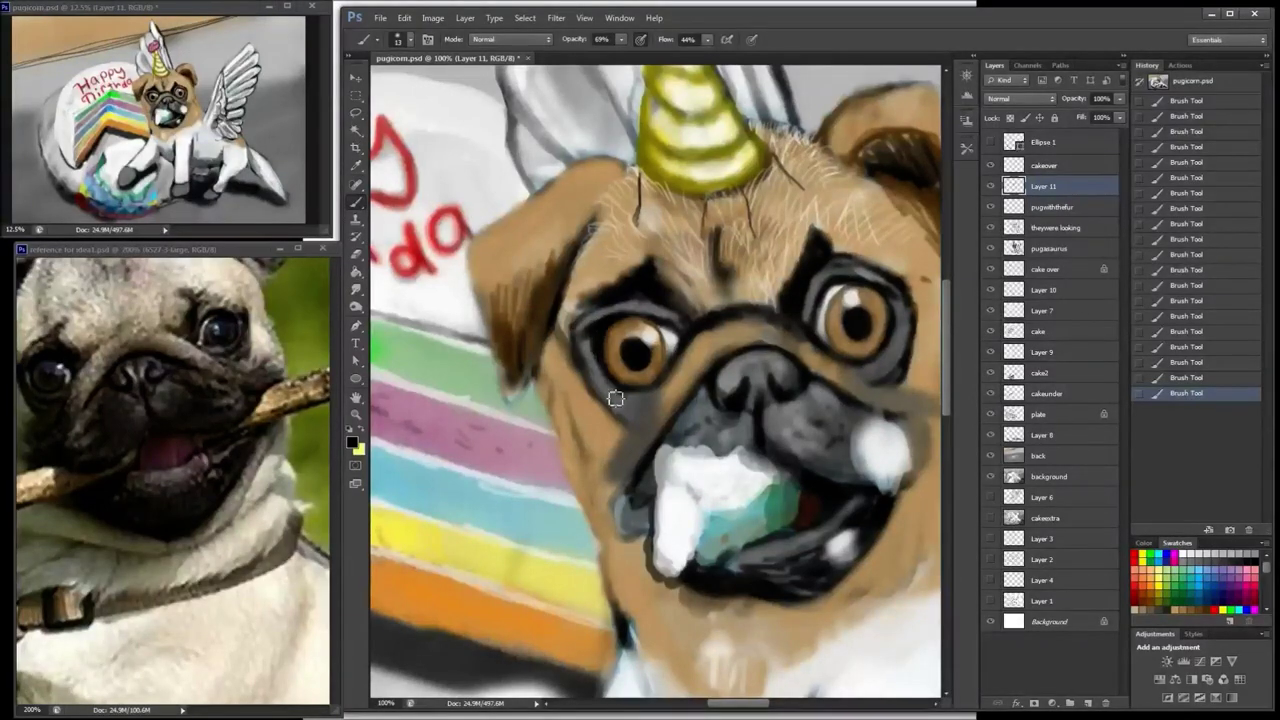
mouse_move(583, 350)
left_mouse_down()
mouse_move(647, 411)
mouse_move(640, 426)
left_mouse_up()
mouse_move(594, 336)
left_mouse_down()
mouse_move(646, 307)
mouse_move(688, 326)
left_mouse_up()
left_click_drag(904, 330, 868, 378)
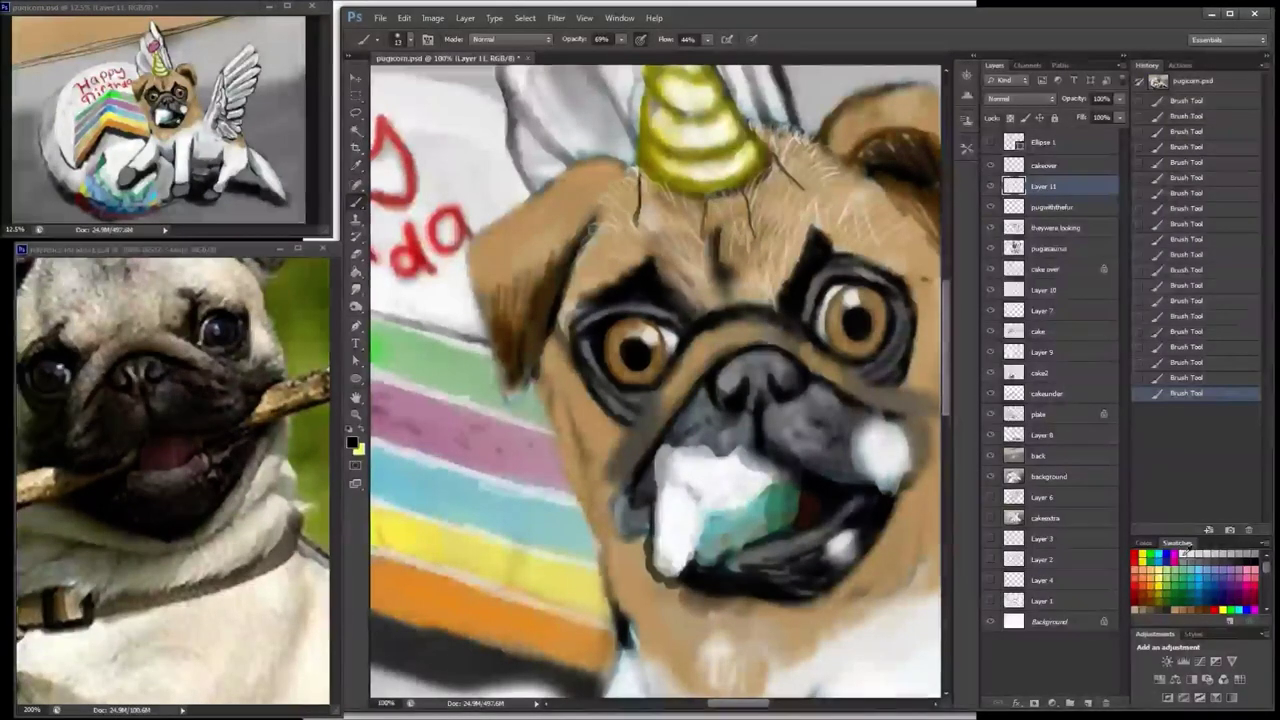
Step: Add light highlights to the fold below the right-hand eye and draw a black line along its upper lid
left_click(838, 302, "alt")
left_click_drag(898, 335, 868, 374)
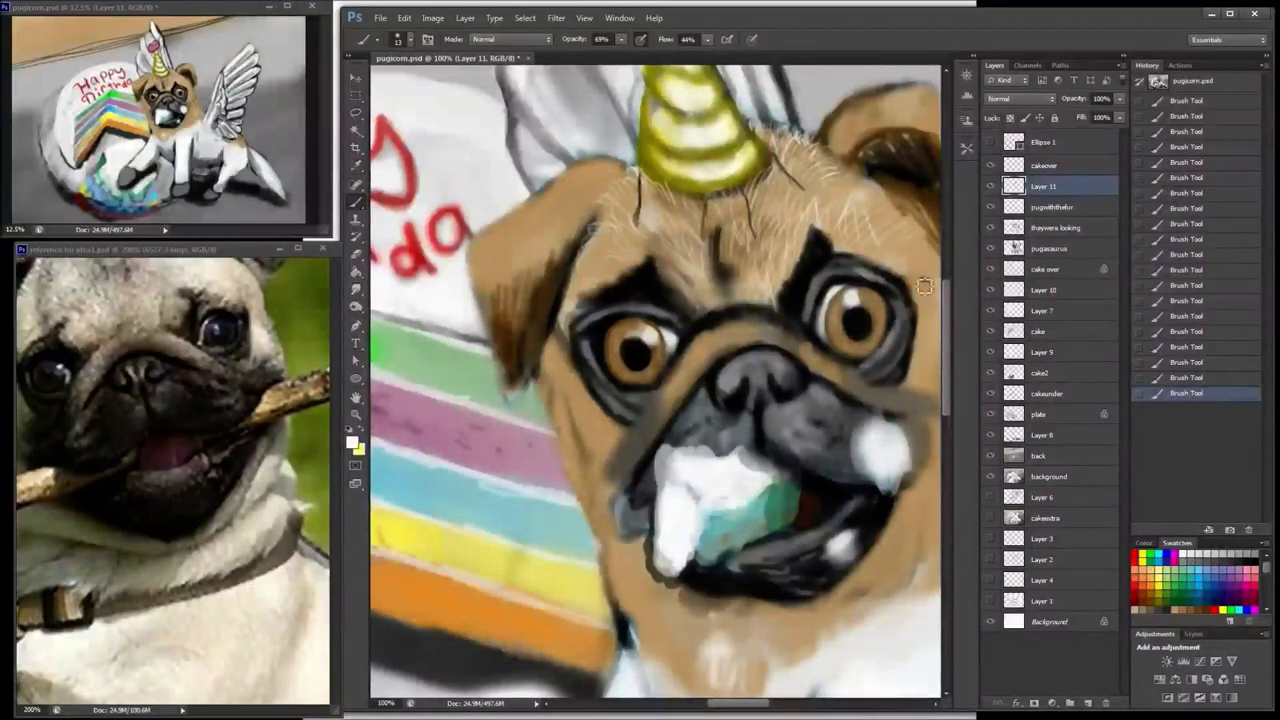
left_click(1184, 609)
left_click_drag(851, 271, 908, 300)
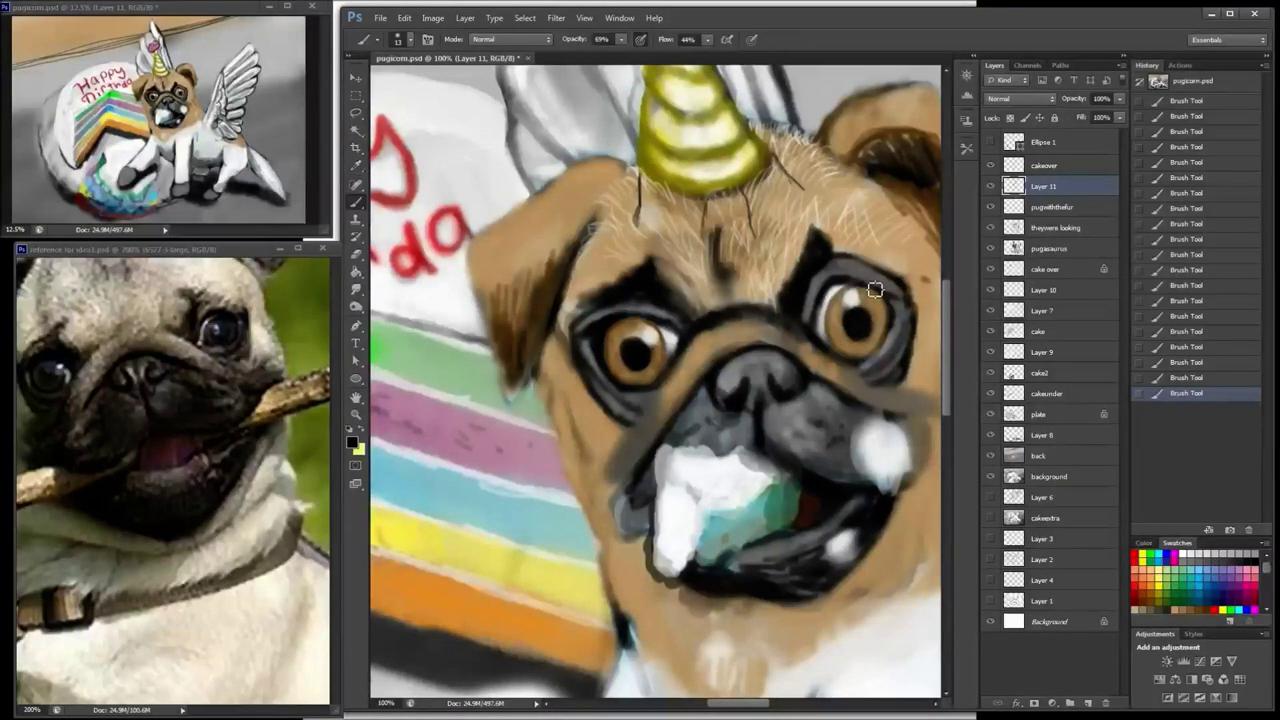
Step: Paint white highlights along the left-hand eye's upper lid and the inner rim of the right-hand eye
left_click(1200, 605)
left_click(1186, 552)
left_click_drag(610, 321, 670, 319)
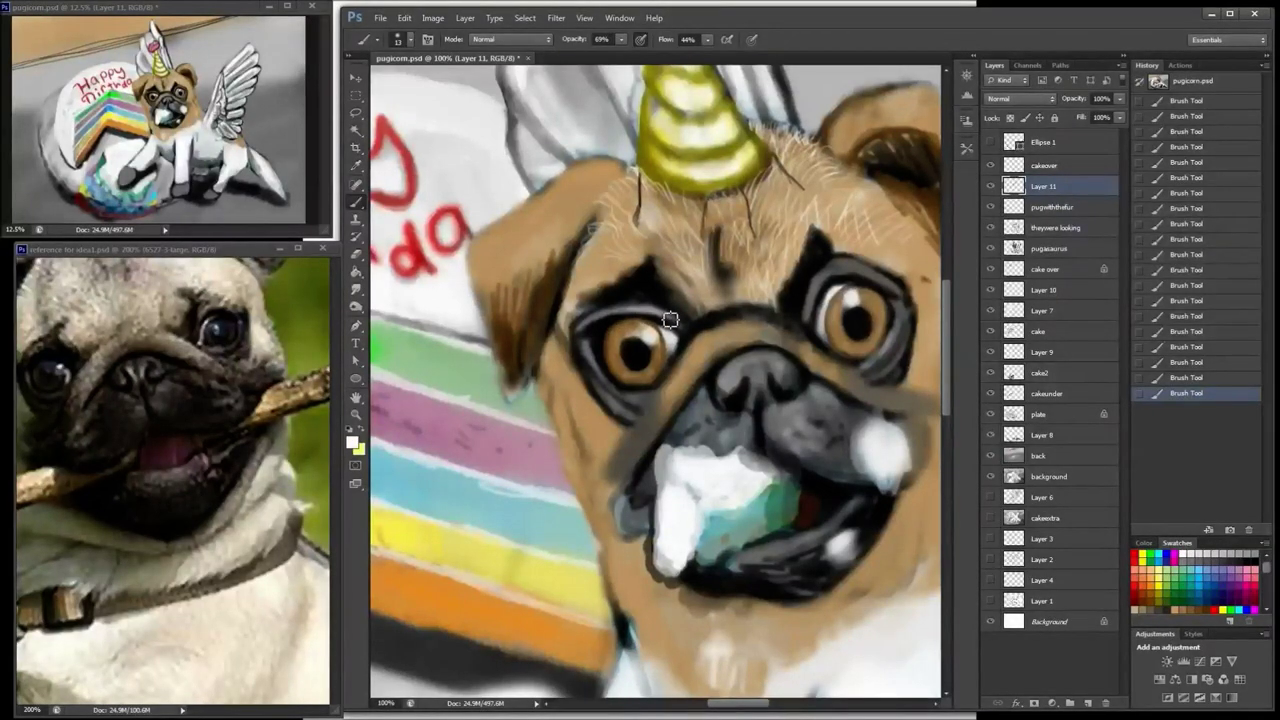
mouse_move(823, 302)
left_mouse_down()
mouse_move(831, 290)
mouse_move(887, 340)
mouse_move(829, 304)
mouse_move(833, 342)
left_mouse_up()
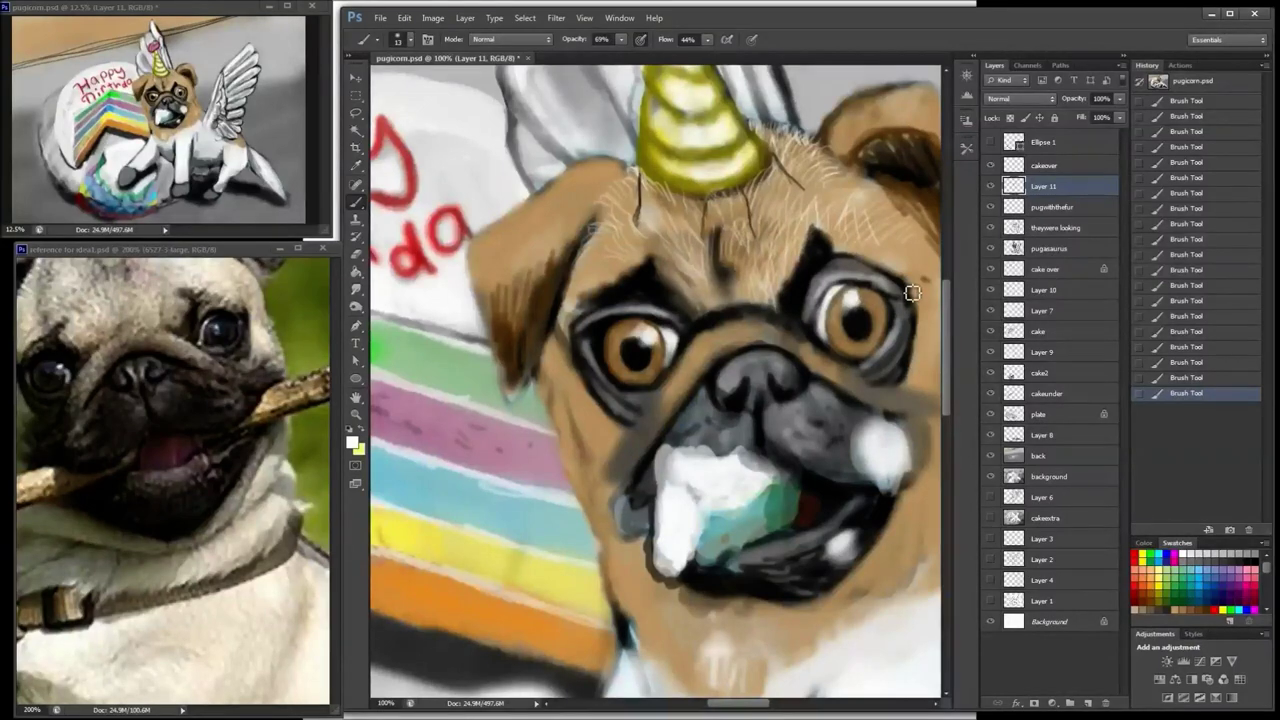
Step: Paint orange-brown tones into both of the pug's irises on Layer 11 with a smaller brush and lighter skin-tone swatches
left_click(1203, 605)
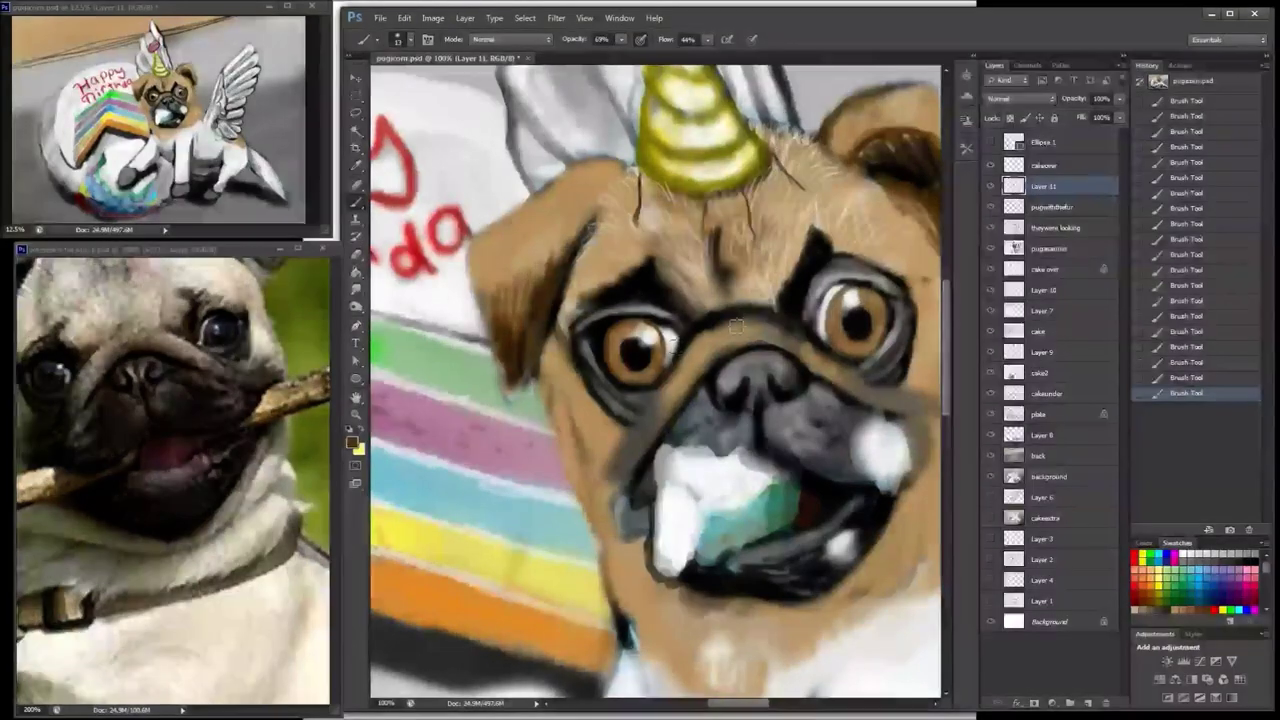
left_click(1173, 609)
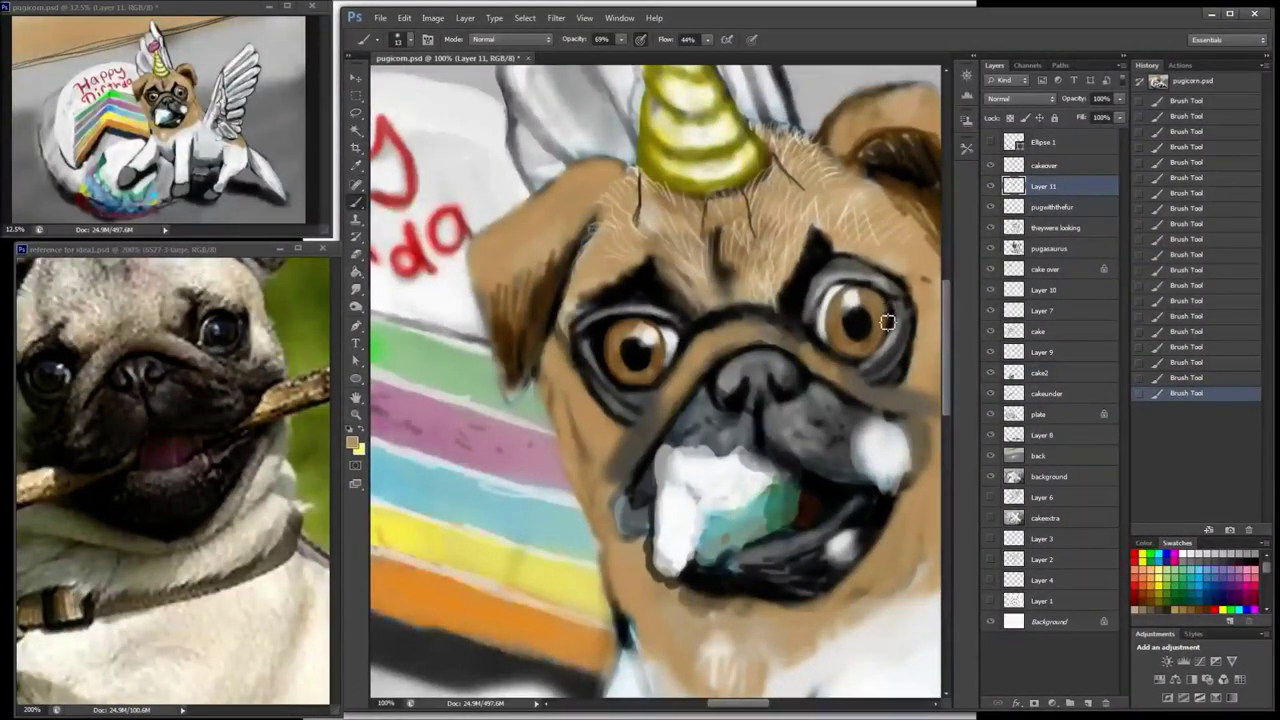
scroll(1267, 568, "down", 5)
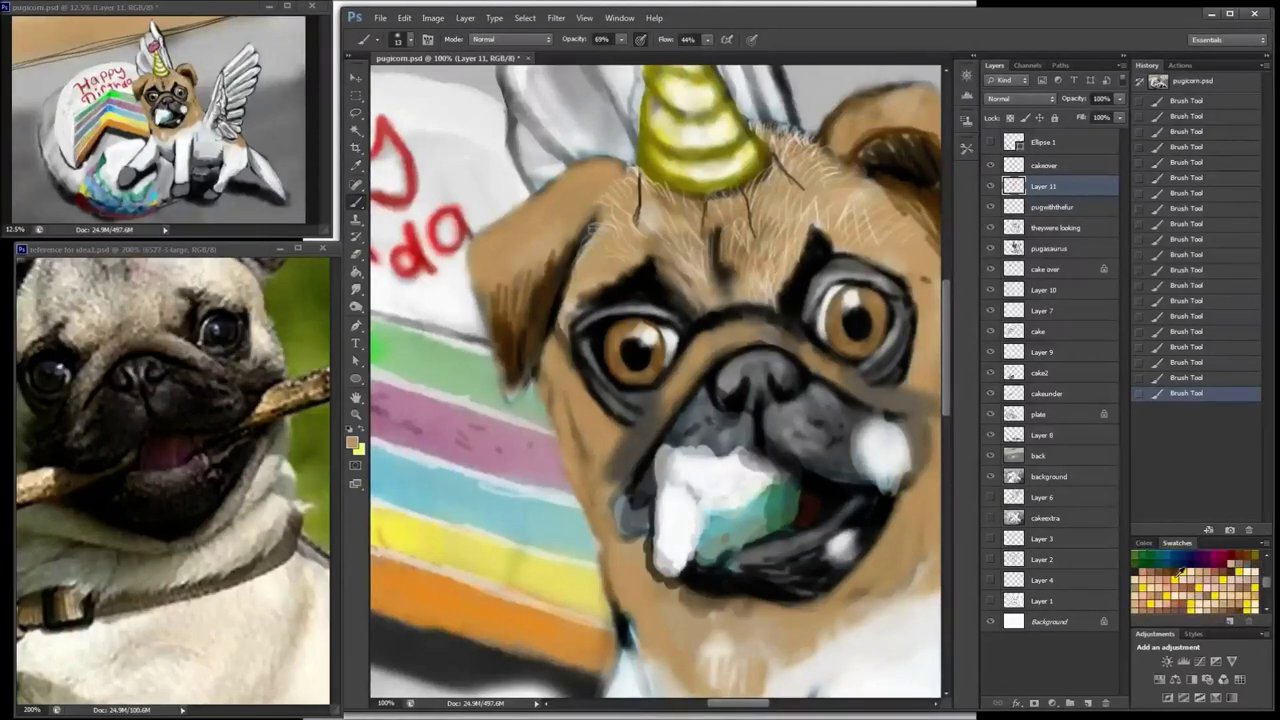
key("[")
key("[")
key("[")
key("[")
key("[")
key("[")
key("[")
key("[")
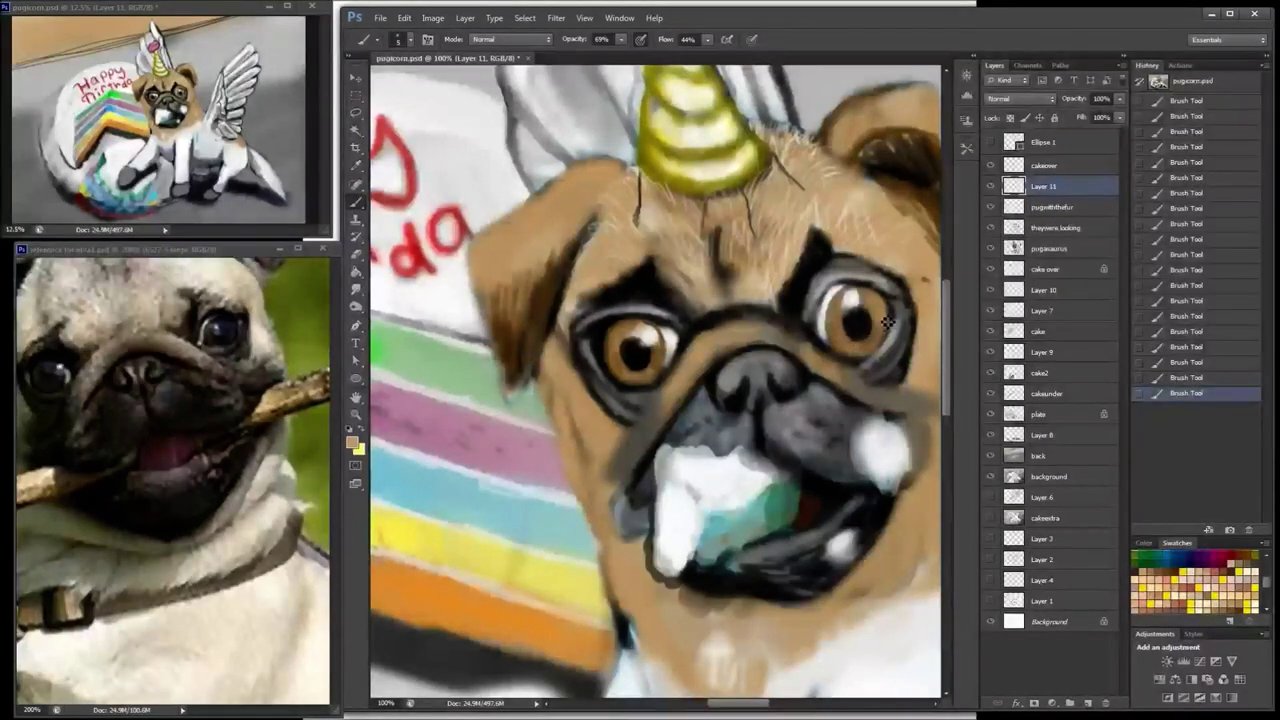
left_click(1190, 596)
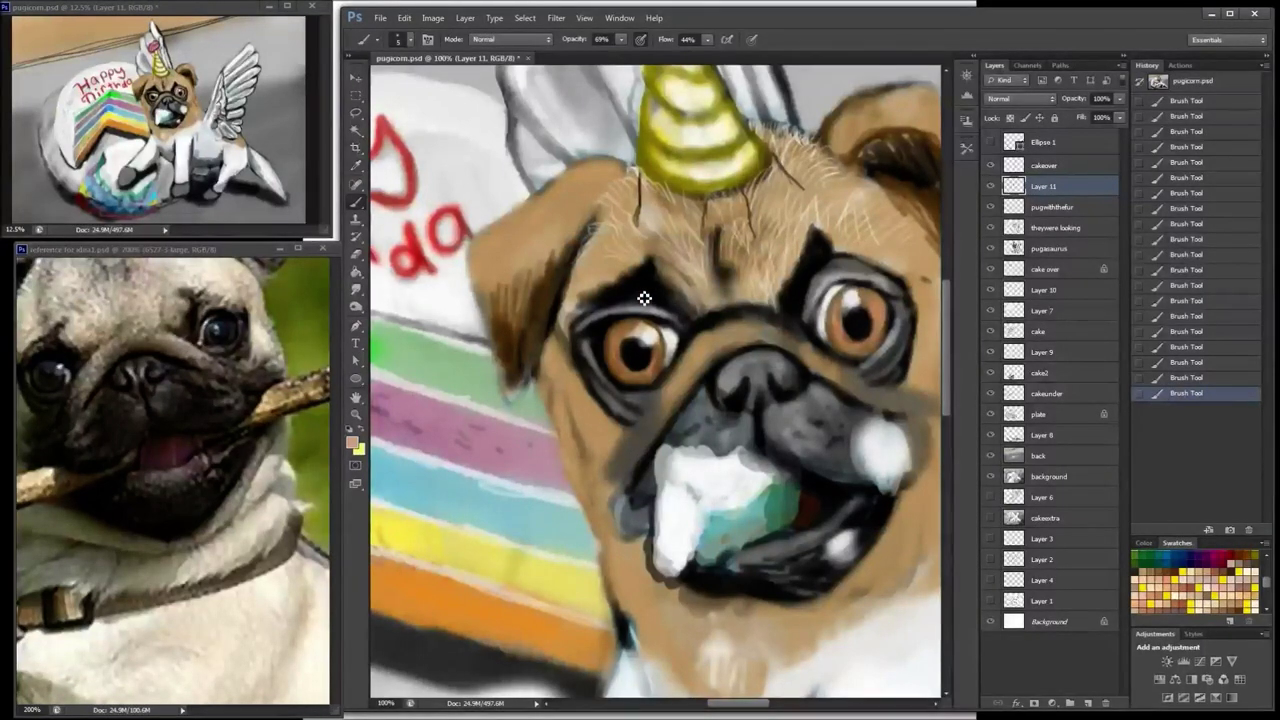
Step: Activate the pugwiththefur layer and show the sitting pug puppy in the reference document at 66.67%
left_click(1063, 207)
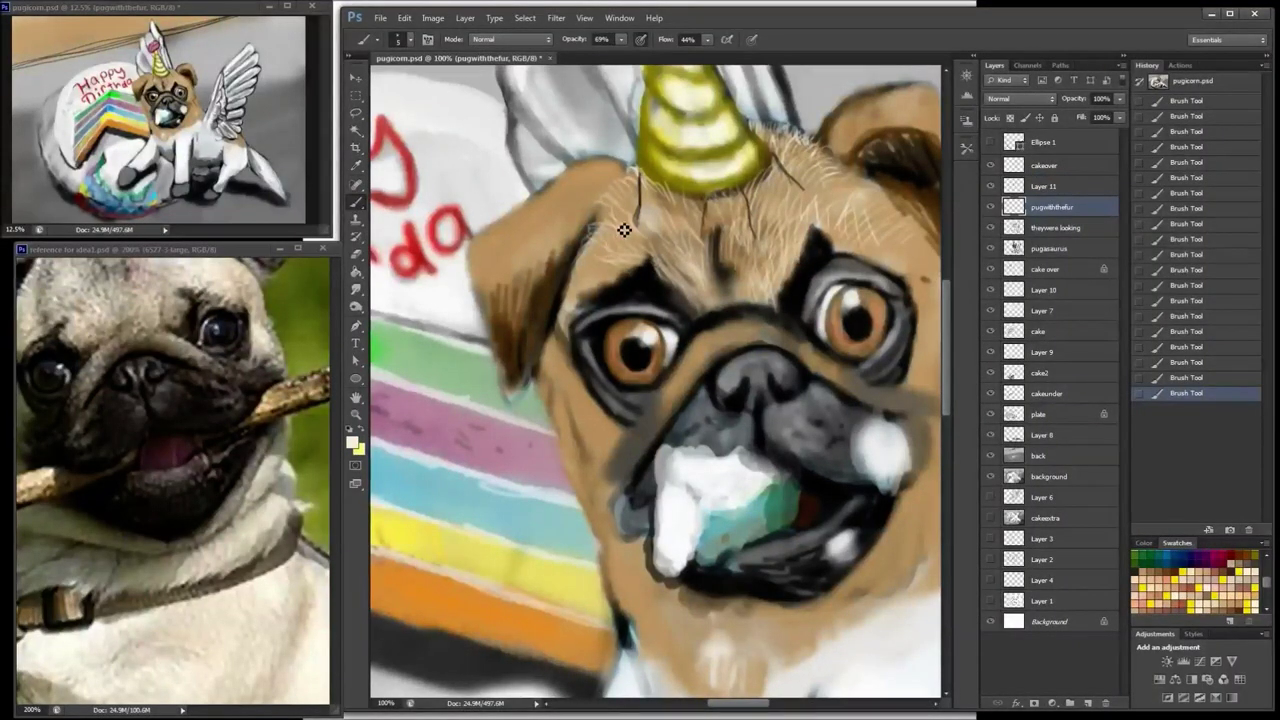
left_click(276, 388)
left_click(606, 183)
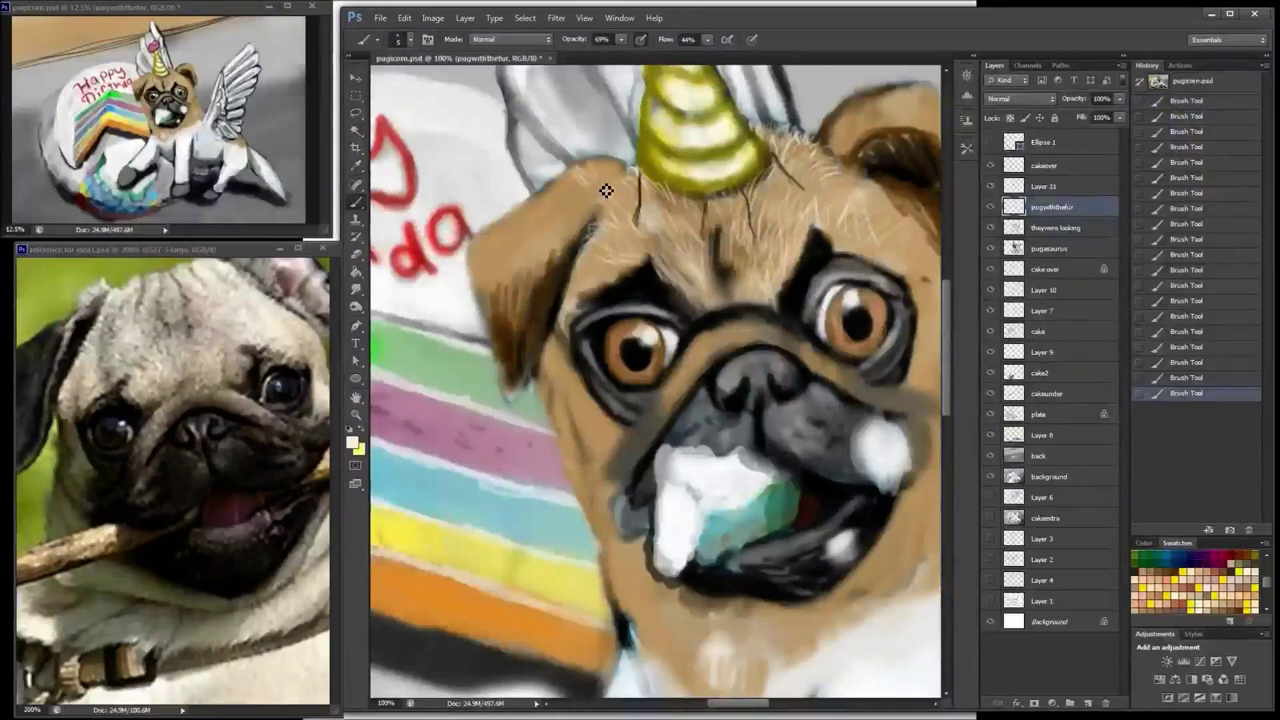
left_click(258, 408)
scroll(258, 408, "down", 2)
scroll(259, 409, "down", 2)
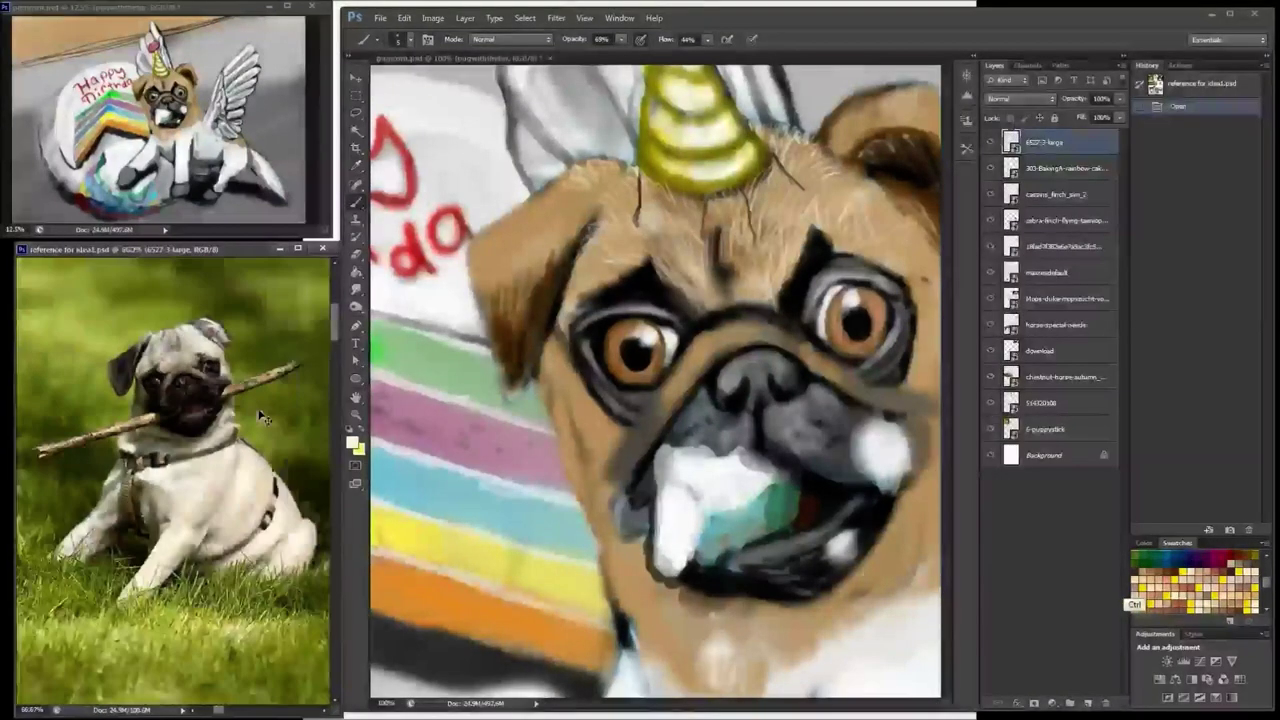
left_click(260, 410)
left_click(838, 283)
scroll(357, 482, "down", 15)
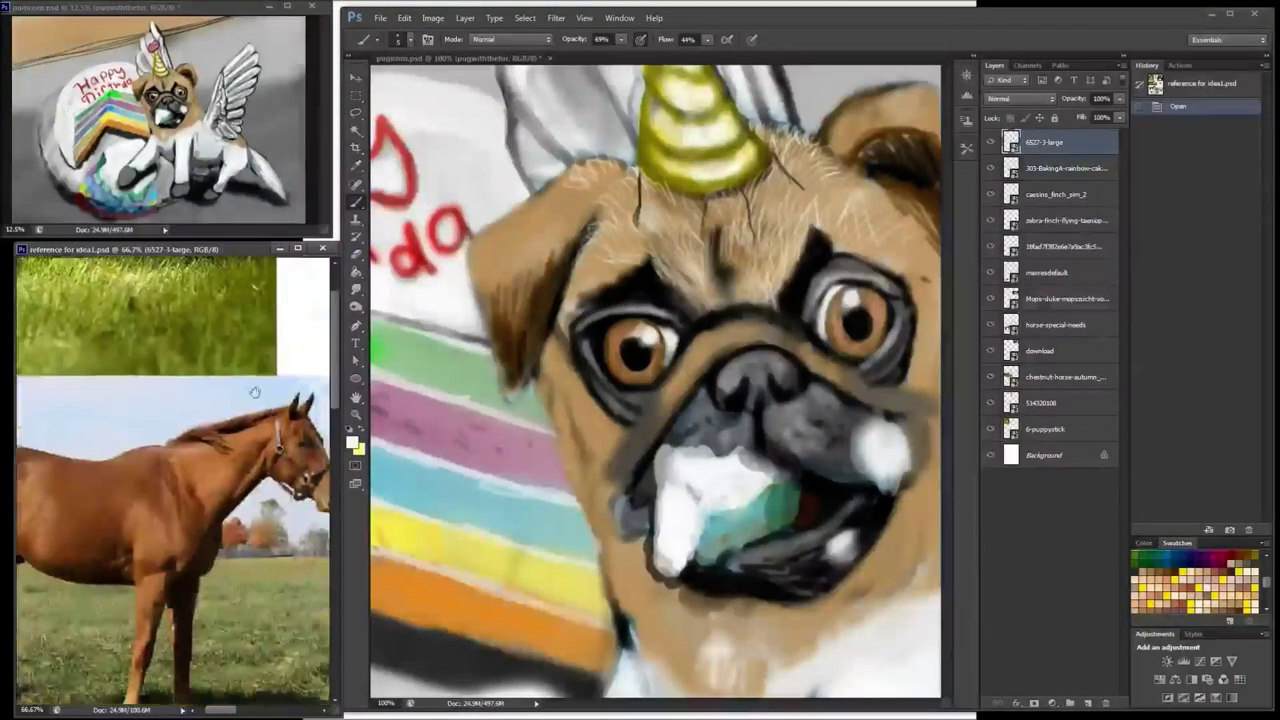
Step: Paint fine off-white fur strokes over the left-hand ear and along the top of the right-hand ear
left_click(572, 196)
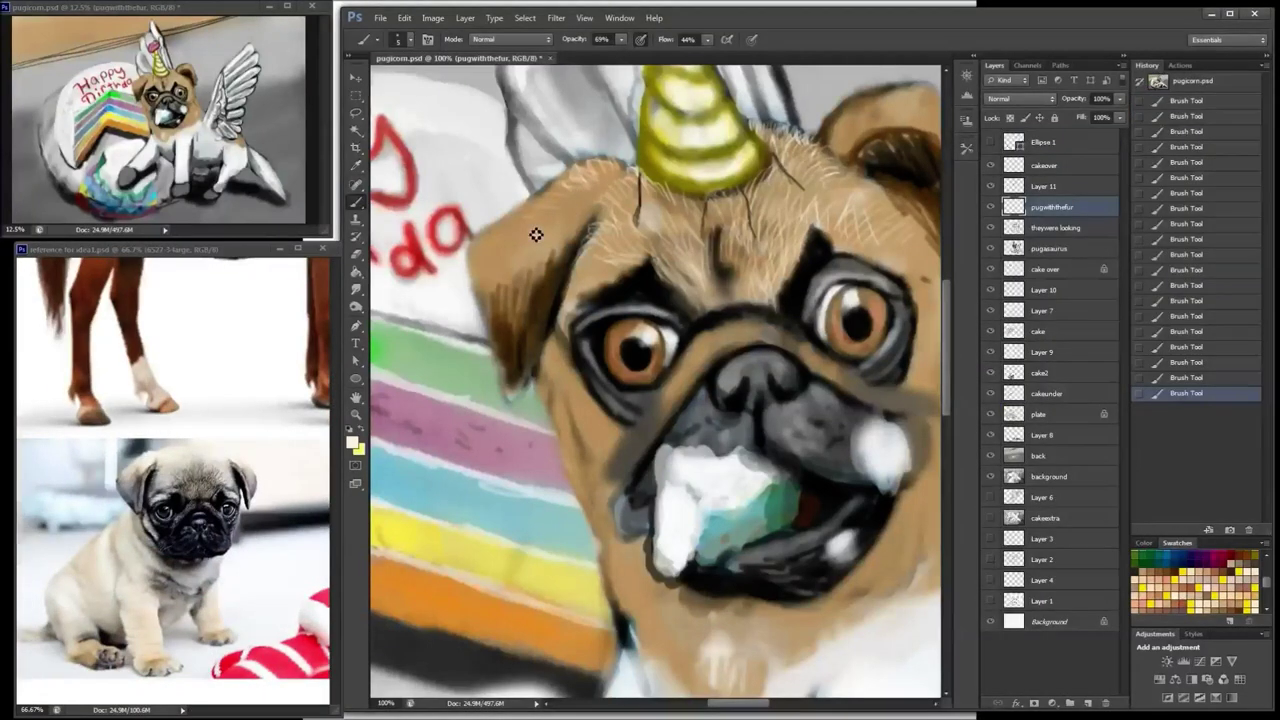
left_click_drag(536, 234, 500, 258)
left_click_drag(620, 166, 600, 191)
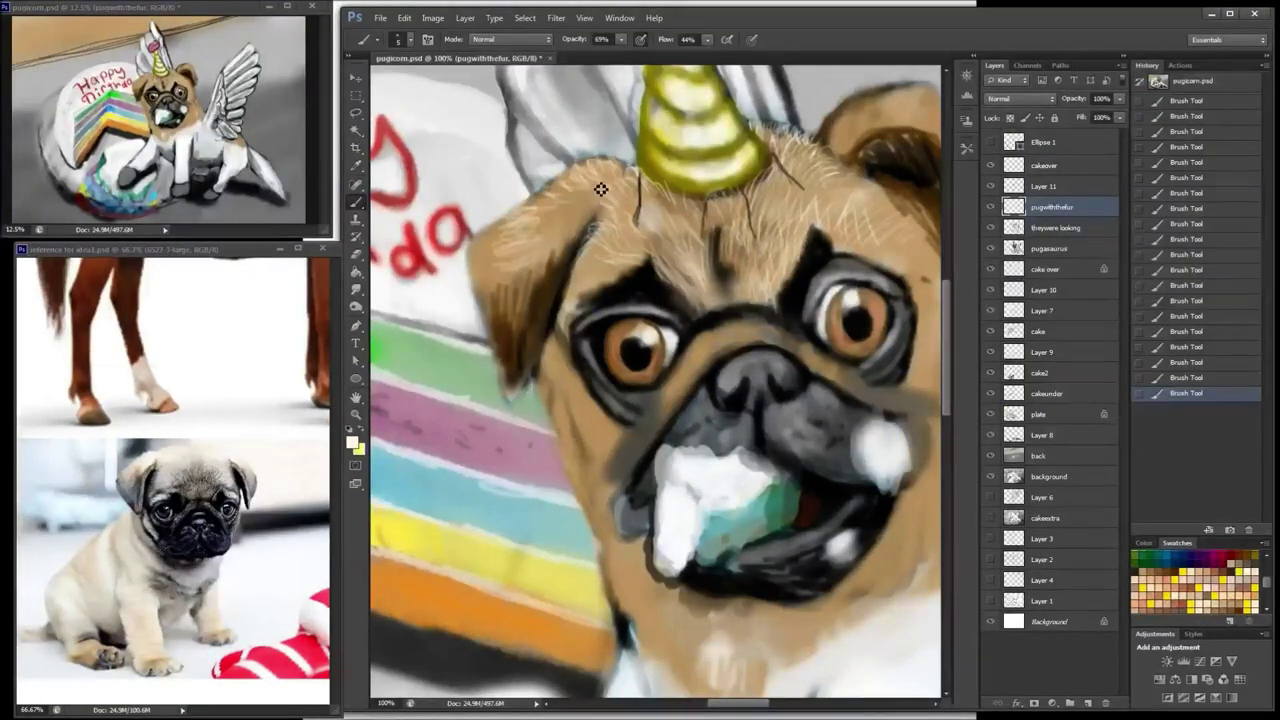
left_click_drag(845, 217, 799, 263)
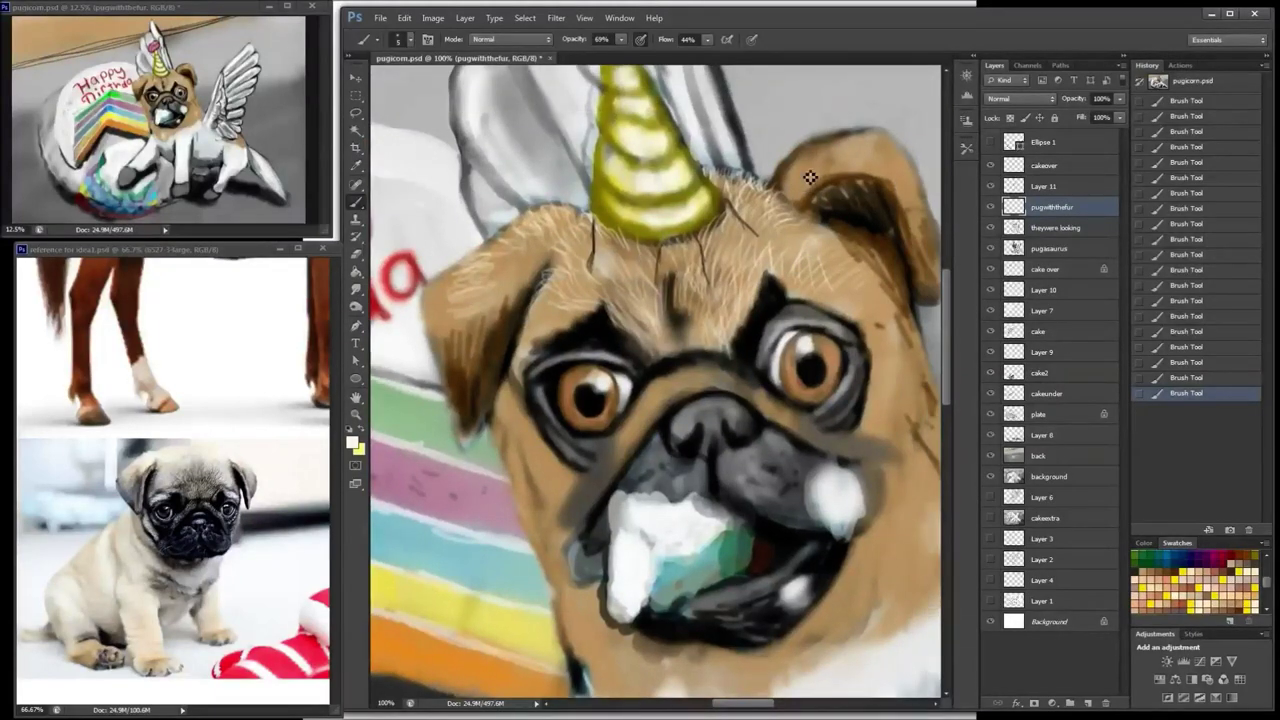
mouse_move(812, 163)
left_mouse_down()
mouse_move(810, 180)
mouse_move(849, 149)
mouse_move(837, 140)
mouse_move(860, 158)
left_mouse_up()
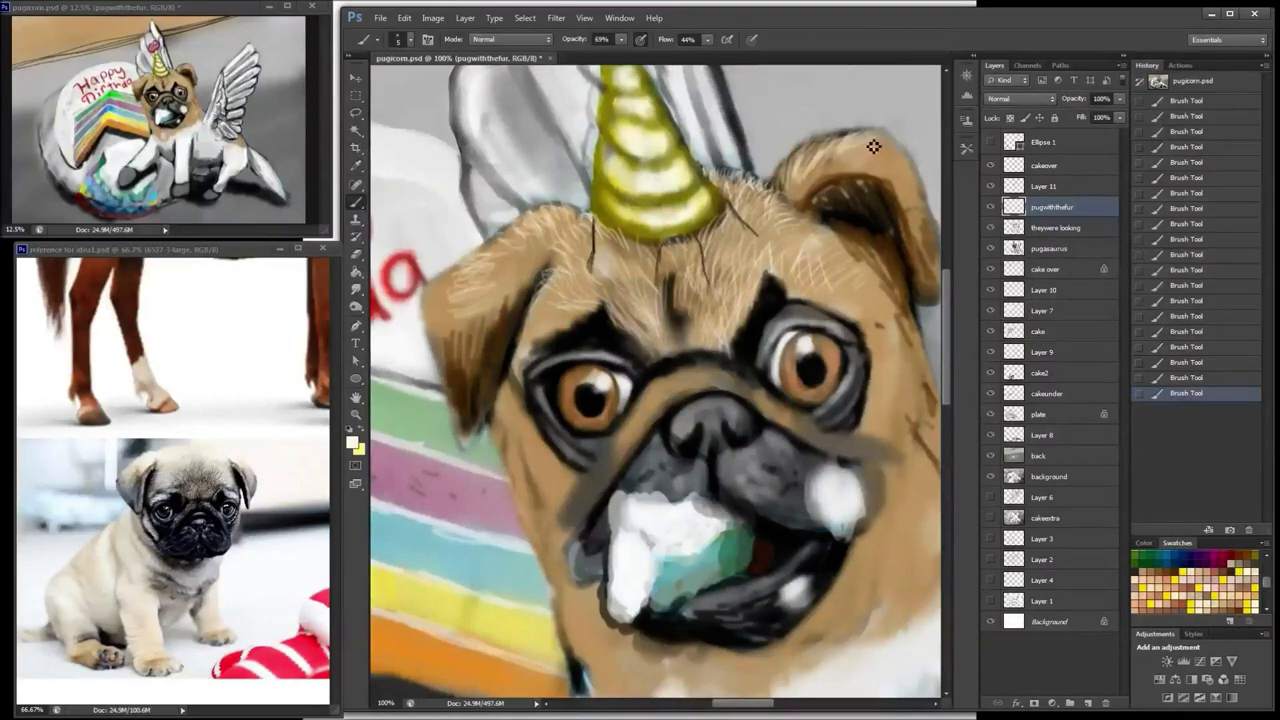
Step: Add fine off-white fur strokes across the forehead above the right-hand eye and between the brows
scroll(770, 200, "down", 1)
scroll(770, 200, "right", 1)
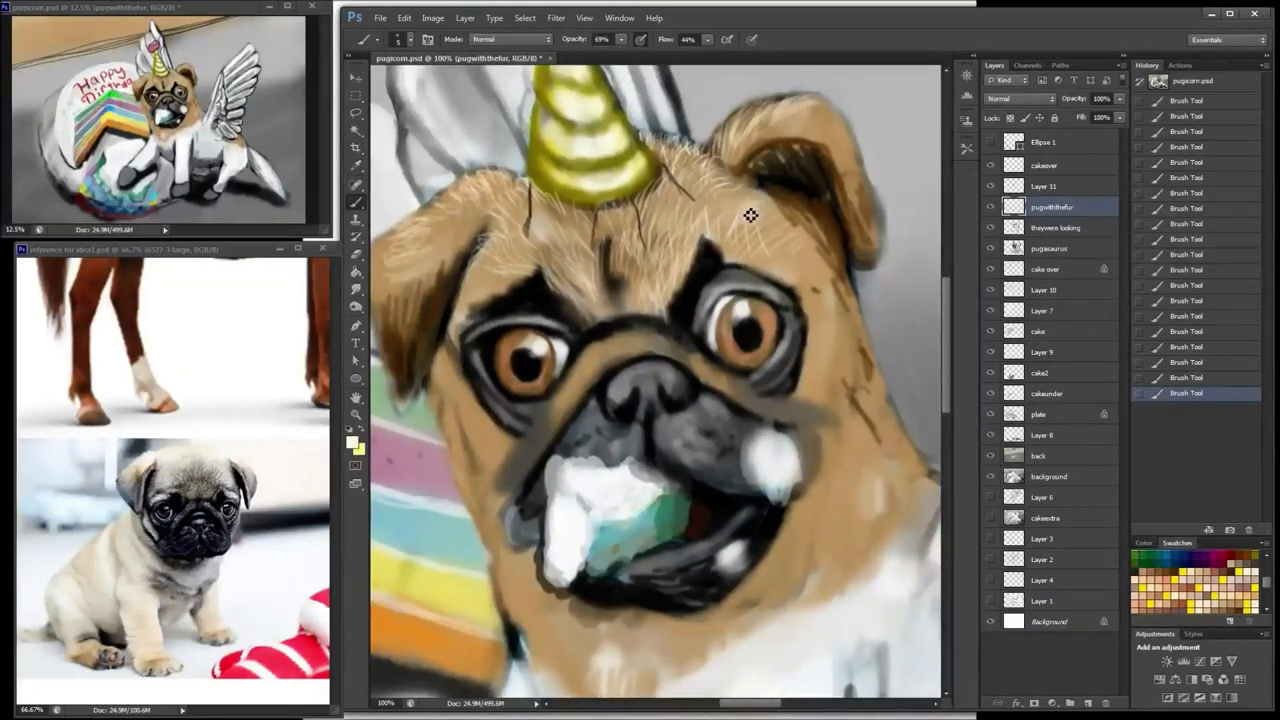
mouse_move(757, 212)
left_mouse_down()
mouse_move(771, 246)
mouse_move(735, 266)
mouse_move(763, 246)
left_mouse_up()
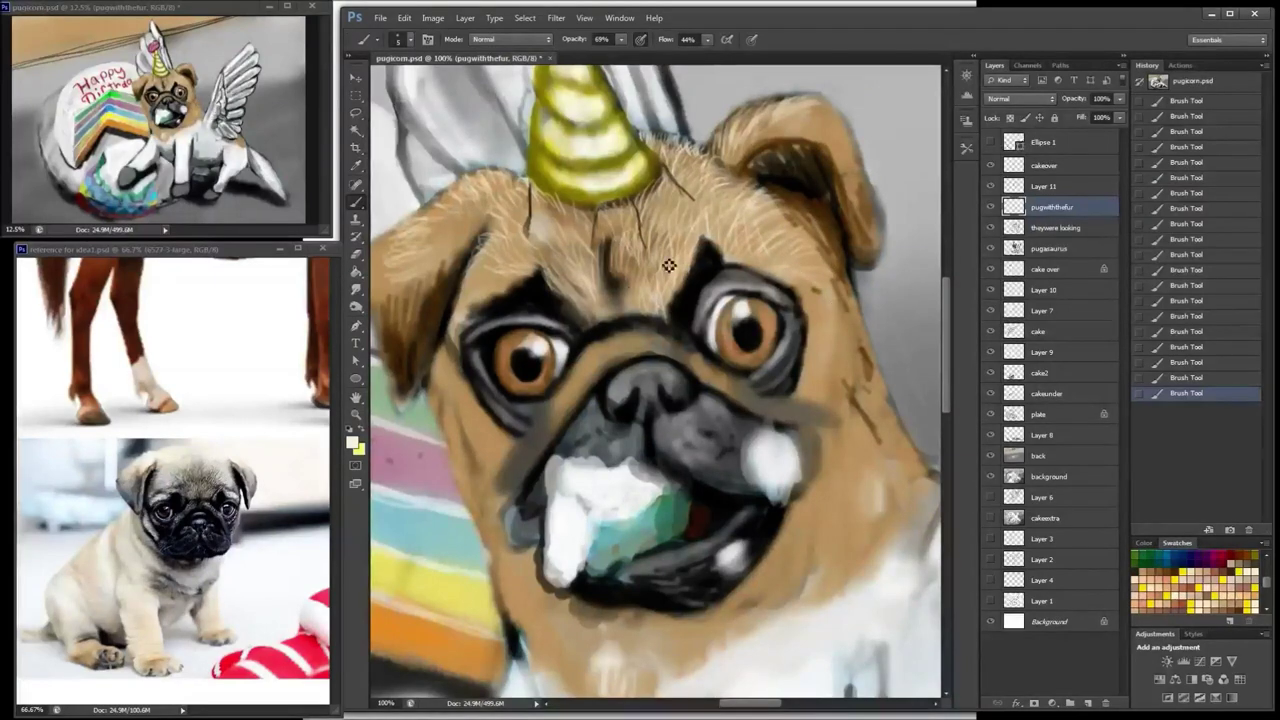
left_click_drag(624, 307, 616, 266)
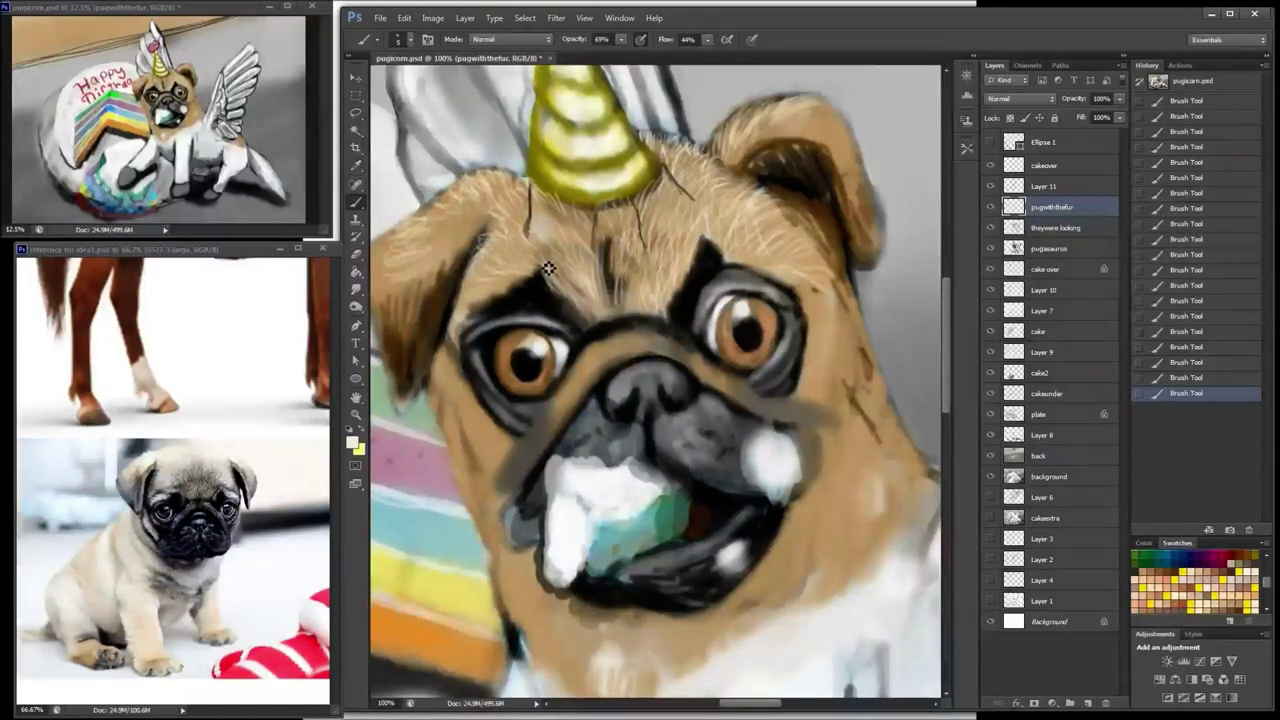
Step: Paint off-white fur strokes down the left-hand cheek and over the chin to the tip of the brown chest fur
mouse_move(476, 431)
left_mouse_down()
mouse_move(566, 334)
mouse_move(539, 275)
left_mouse_up()
mouse_move(602, 368)
left_mouse_down()
mouse_move(596, 333)
mouse_move(534, 298)
left_mouse_up()
left_click_drag(578, 444, 552, 387)
mouse_move(606, 522)
left_mouse_down()
mouse_move(594, 490)
mouse_move(597, 505)
left_mouse_up()
mouse_move(622, 550)
left_mouse_down()
mouse_move(606, 517)
mouse_move(626, 535)
left_mouse_up()
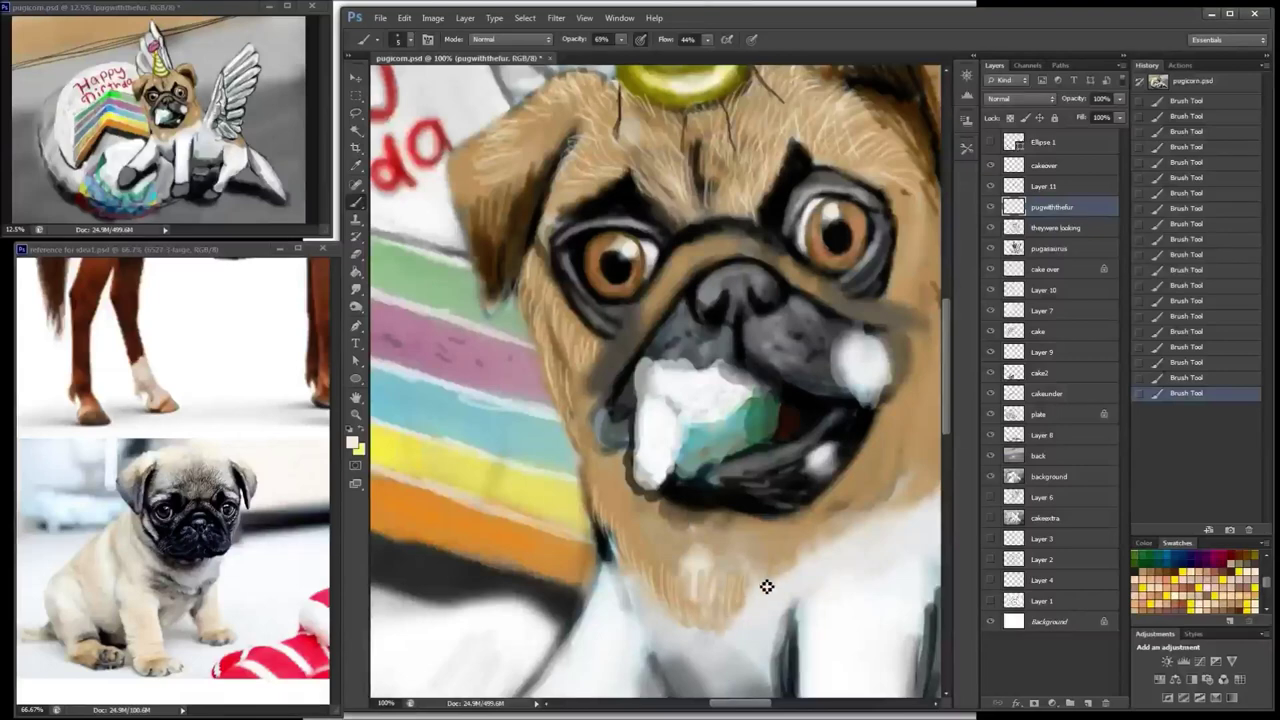
Step: Cover the right-hand cheek, jaw and side of the neck with fine off-white fur strokes
scroll(783, 517, "right", 2)
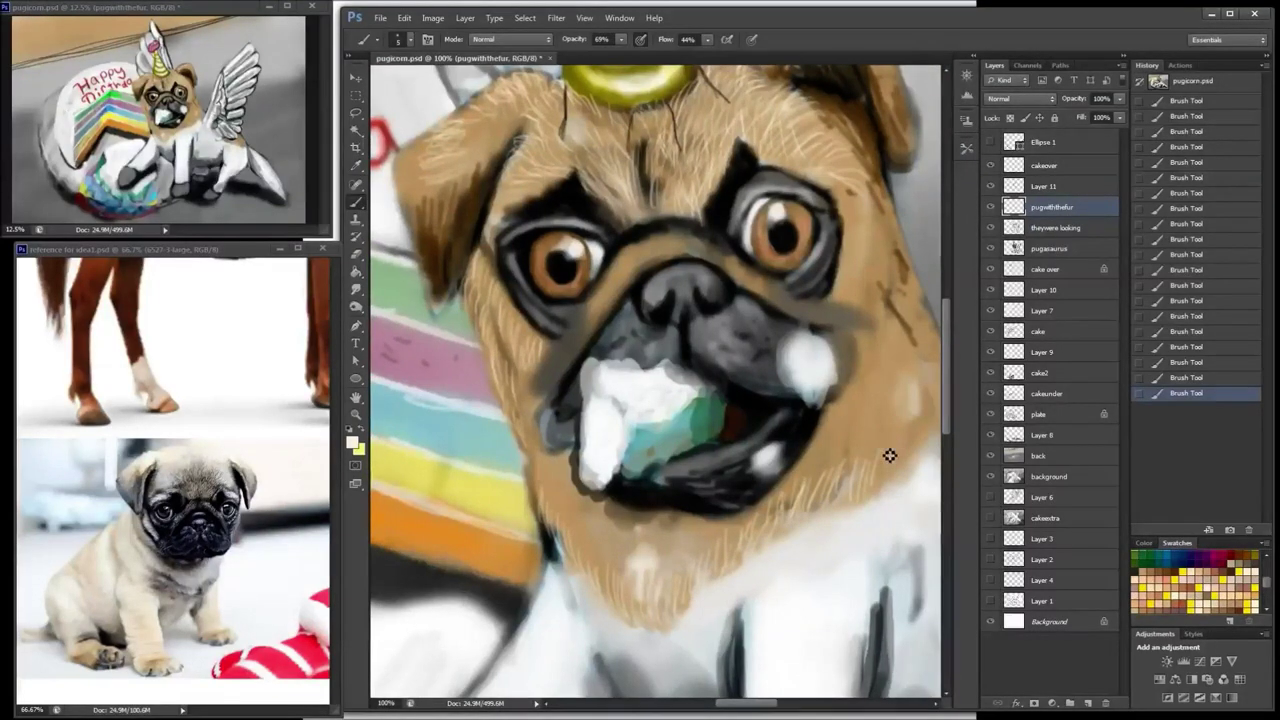
left_click_drag(890, 455, 796, 485)
left_click_drag(828, 438, 838, 462)
left_click_drag(838, 412, 856, 446)
left_click_drag(853, 391, 875, 414)
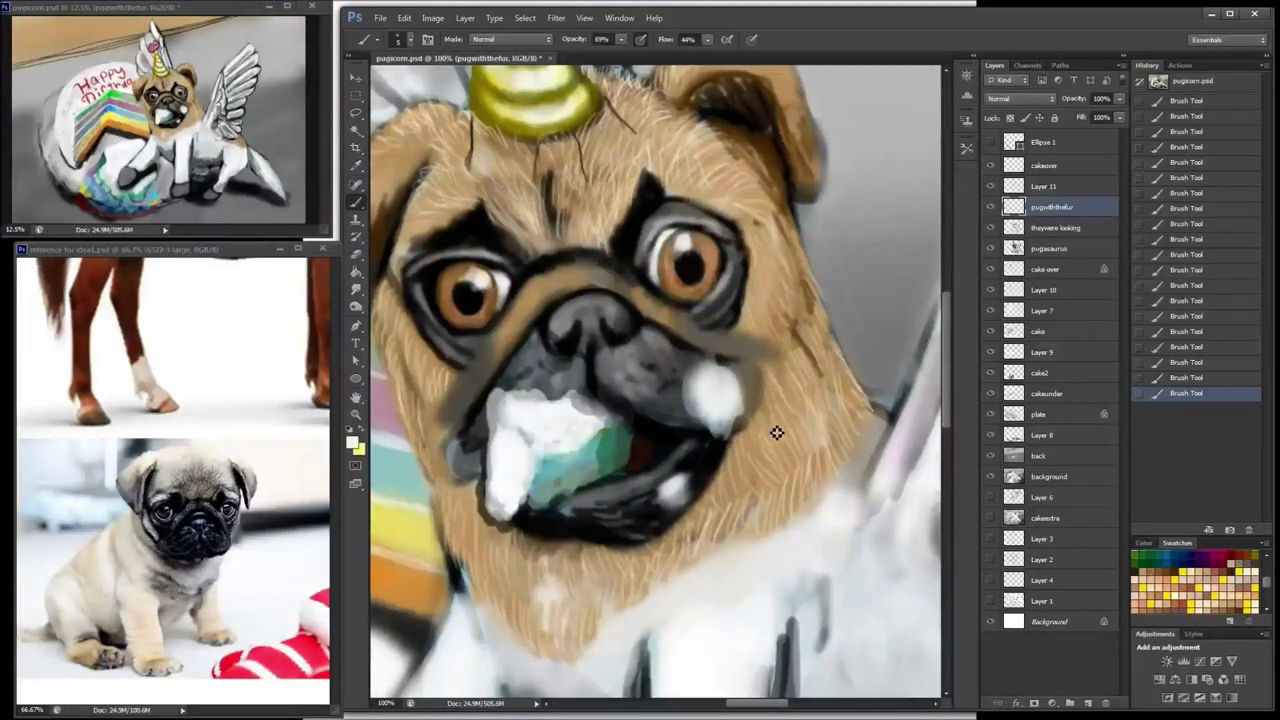
key("ctrl+minus")
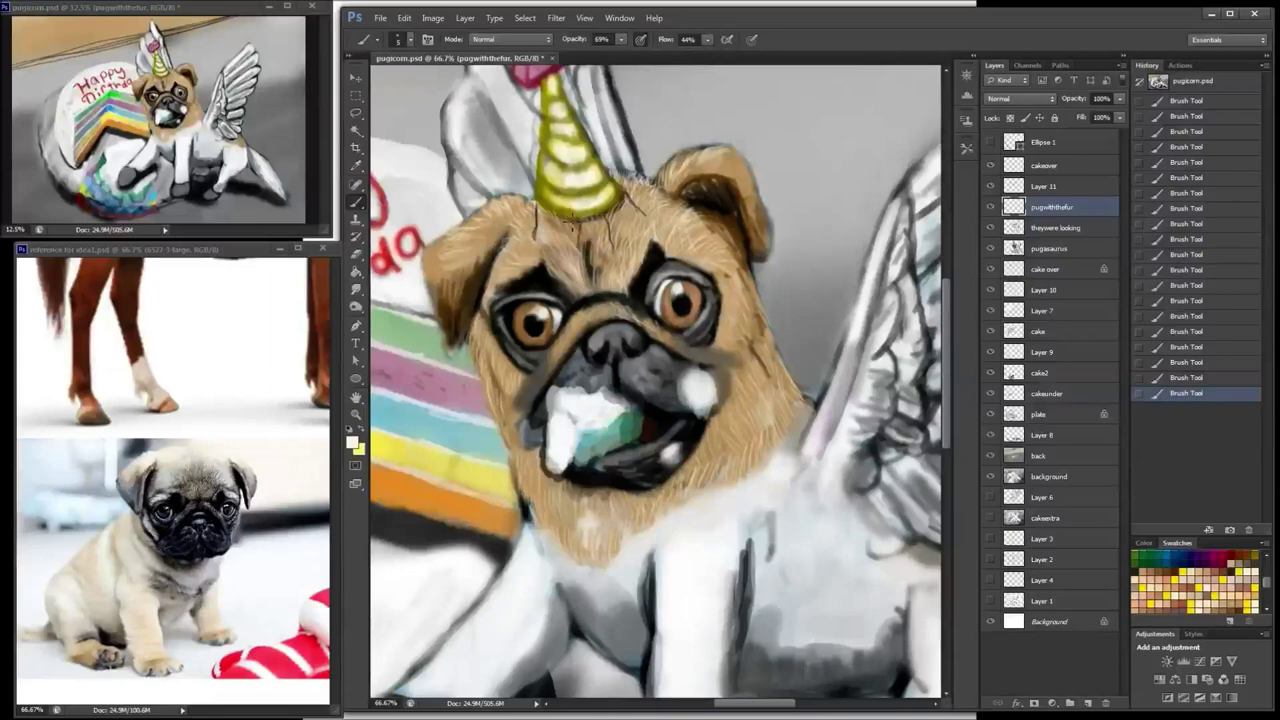
Step: Erase the black crease lines below the horn on Layer 11
left_click(1040, 186)
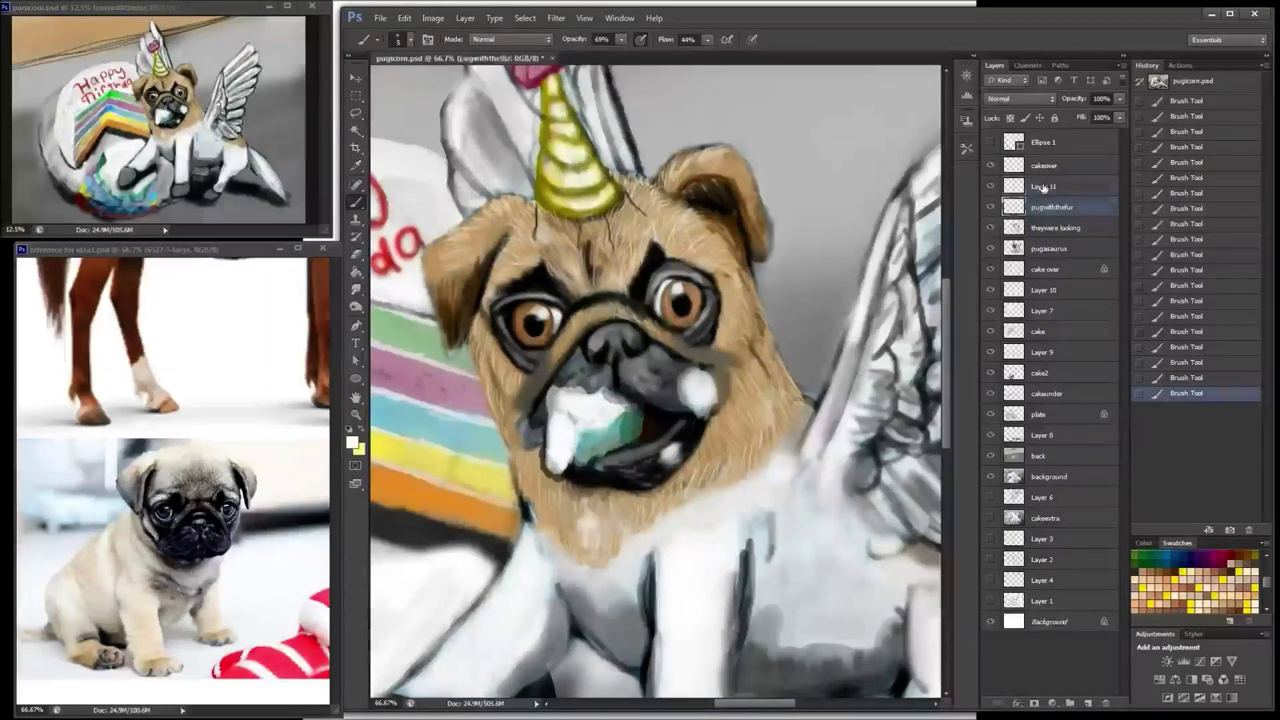
left_click(991, 187)
left_click(991, 187)
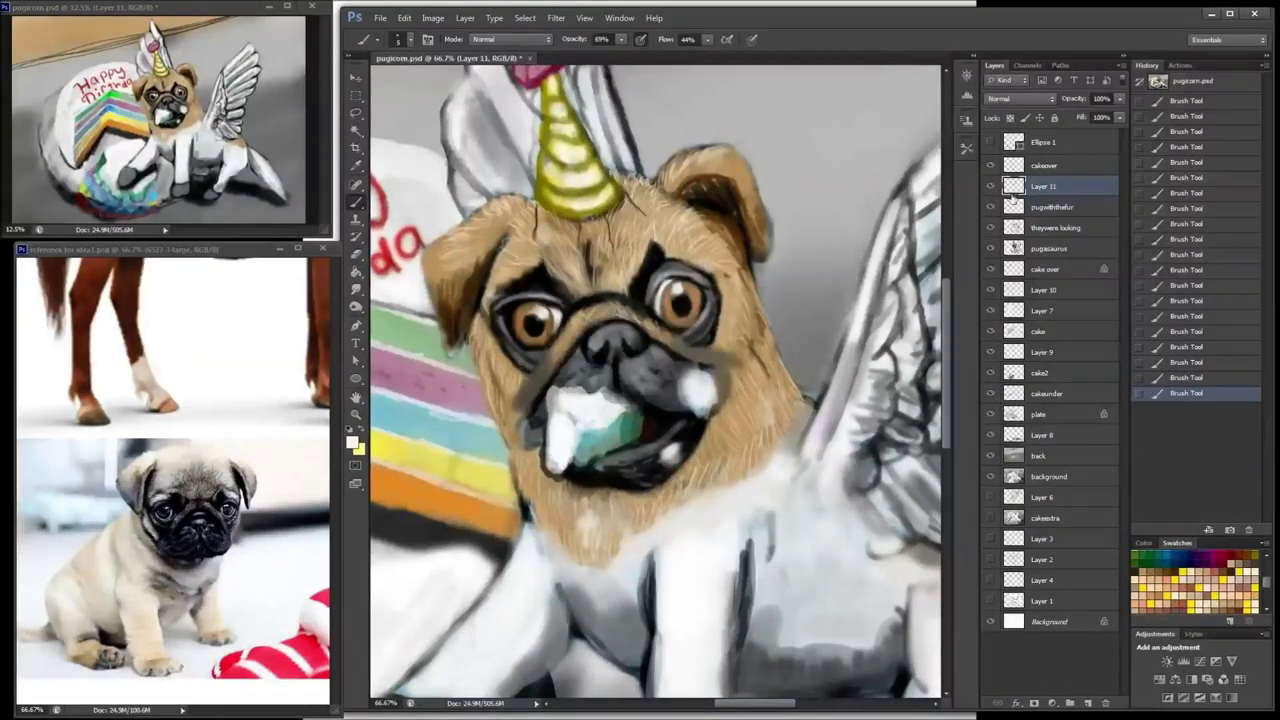
left_click(356, 255)
left_click_drag(626, 198, 643, 207)
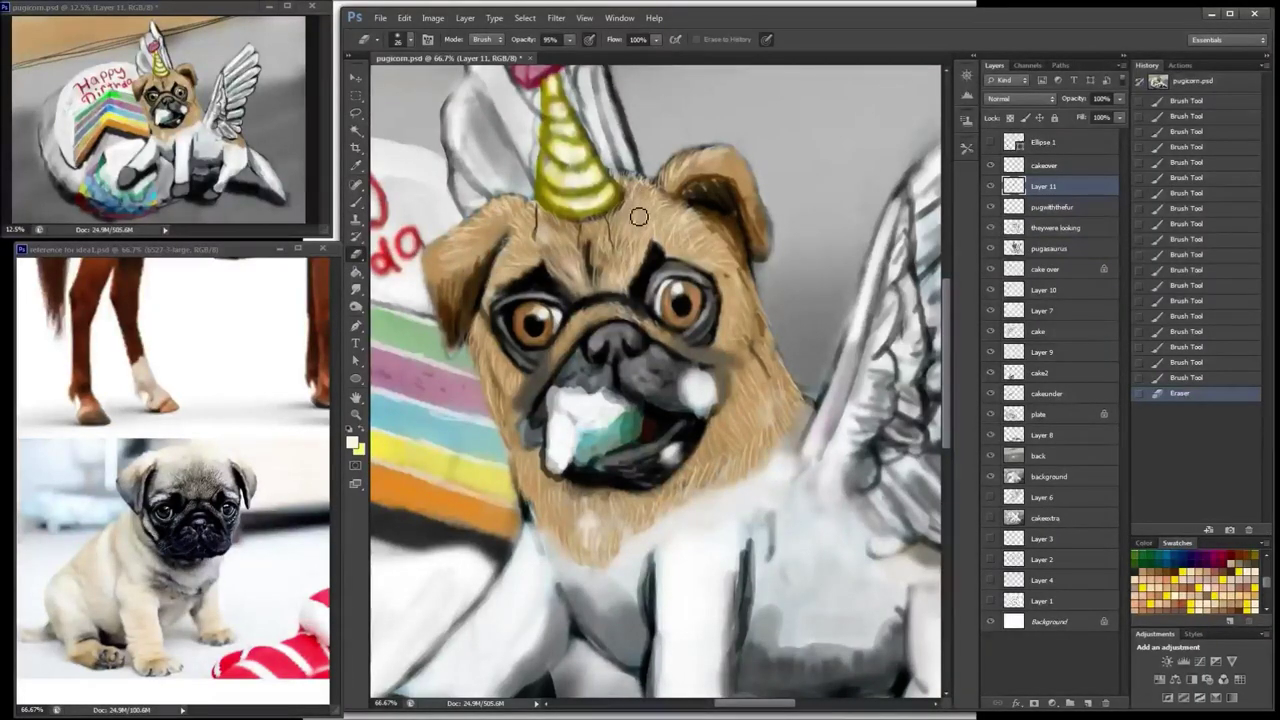
left_click_drag(639, 217, 551, 216)
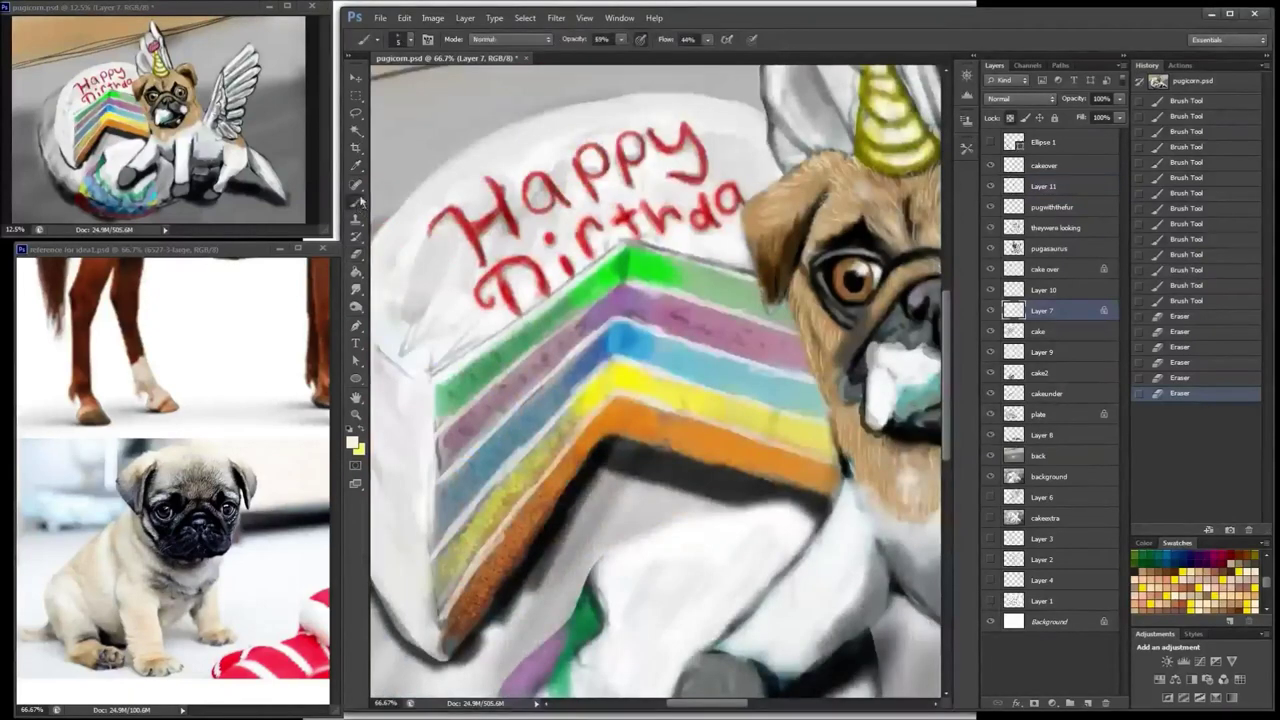
Step: Brush white over the cake's top near its front corner on Layer 7 with a 143 px brush and check that layer's content
scroll(1188, 570, "up", 3)
right_click(644, 158)
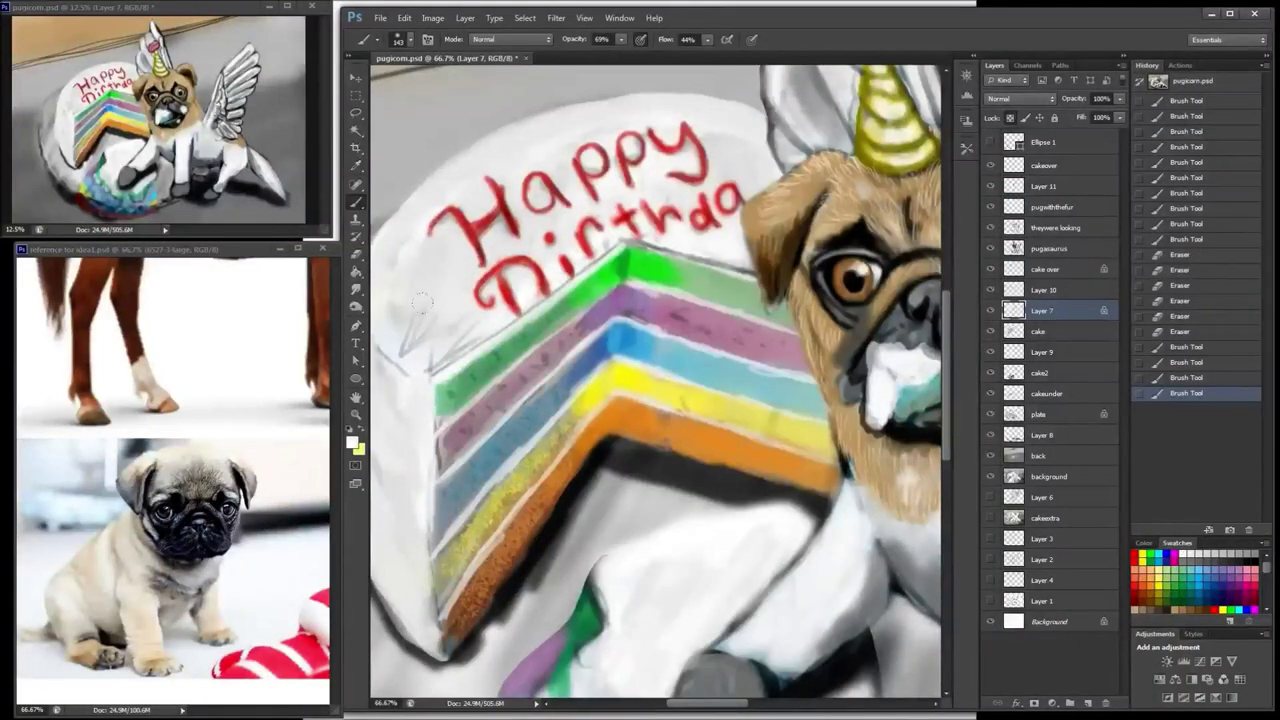
left_click_drag(422, 303, 436, 328)
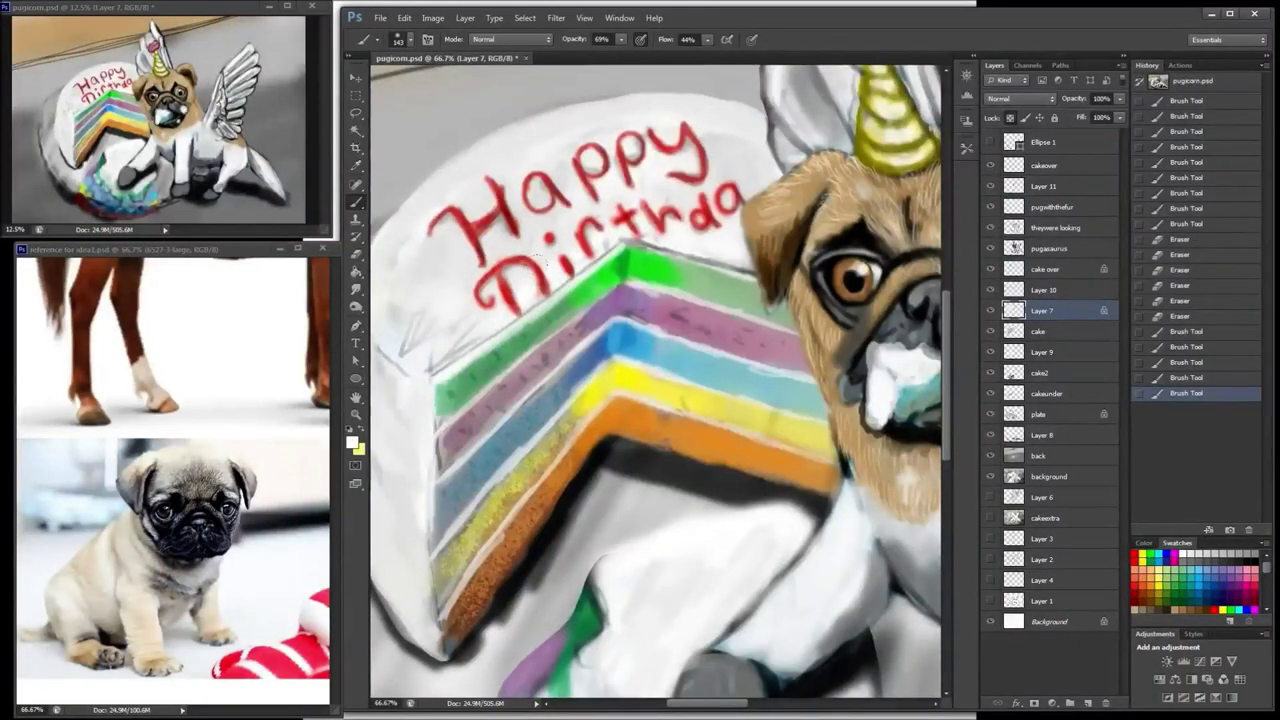
left_click(991, 312)
left_click(991, 312)
Step: Lock the cake layer's transparent pixels and paint white over the sketch lines at the front of the cake's top
left_click(1040, 331)
left_click(991, 331)
left_click(991, 331)
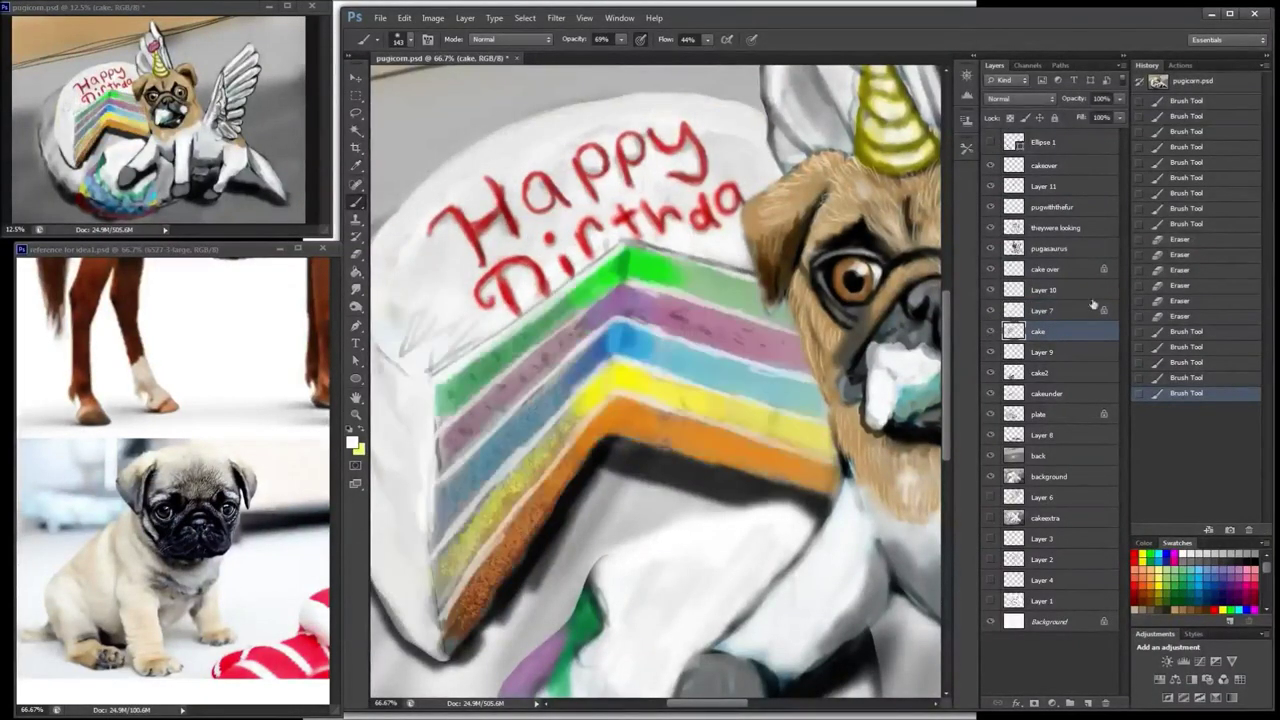
left_click(1010, 118)
left_click_drag(408, 345, 480, 332)
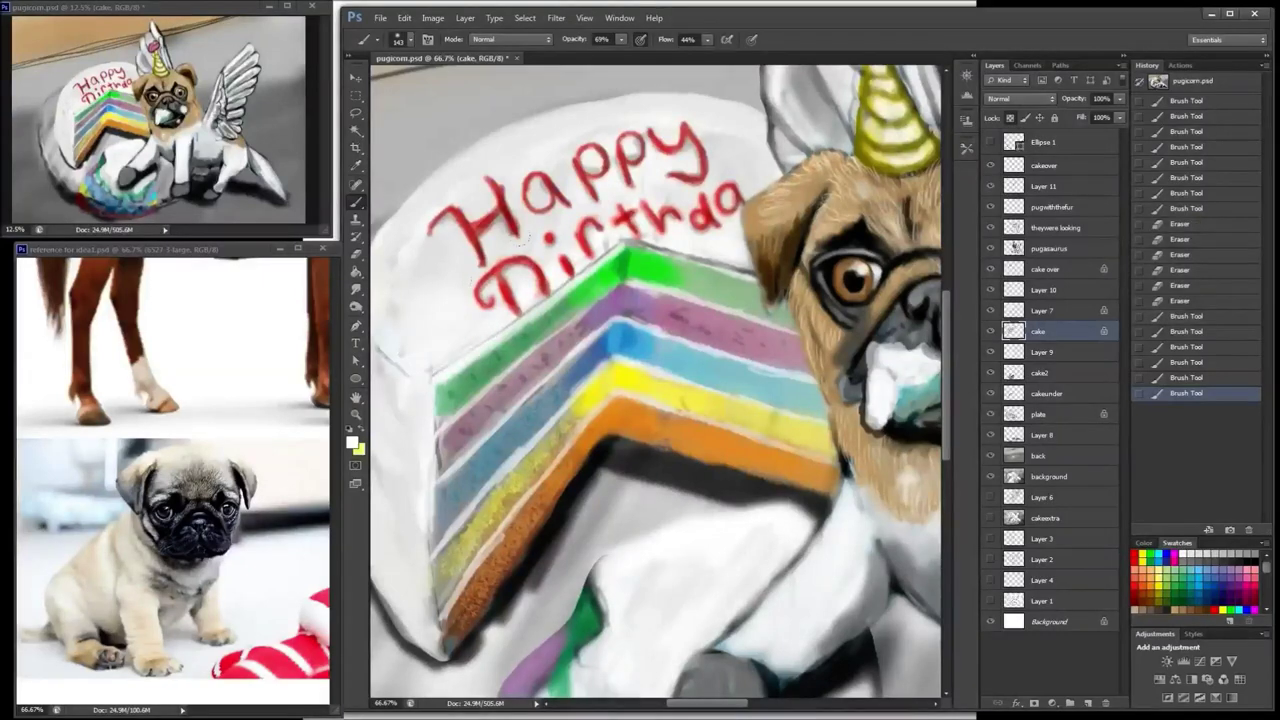
left_click_drag(405, 300, 432, 213)
Step: Smooth the frosting with white along the rear edge of the cake's top and around the red lettering
mouse_move(601, 131)
left_mouse_down()
mouse_move(622, 112)
mouse_move(662, 108)
left_mouse_up()
left_click_drag(655, 112, 700, 112)
left_click_drag(700, 115, 740, 128)
left_click_drag(730, 135, 755, 160)
left_click_drag(740, 165, 728, 200)
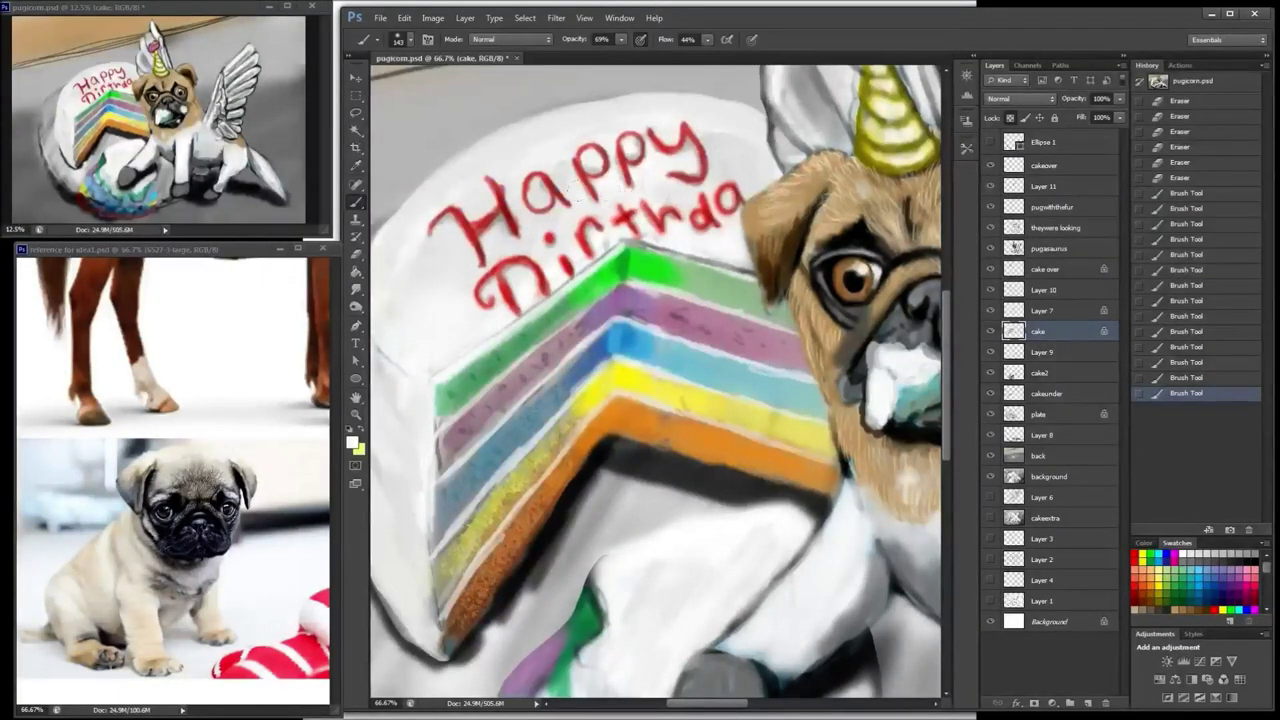
left_click_drag(575, 190, 590, 178)
left_click_drag(575, 196, 592, 186)
Step: Sample light grey from the frosting and paint the cake's outer side and yellowish edge on the cake layer and Layer 7
mouse_move(592, 186)
left_mouse_down()
mouse_move(686, 176)
mouse_move(709, 76)
left_mouse_up()
left_click_drag(702, 160, 748, 136)
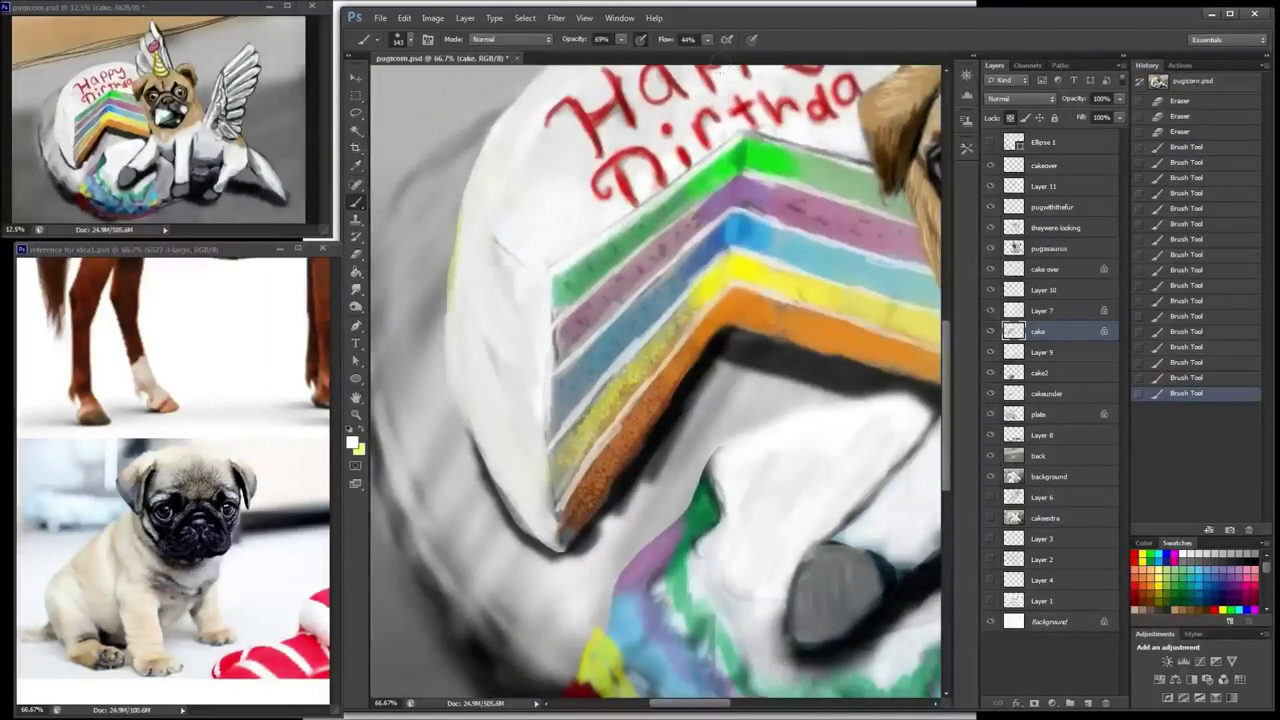
left_click(474, 290, "alt")
left_click_drag(463, 262, 461, 328)
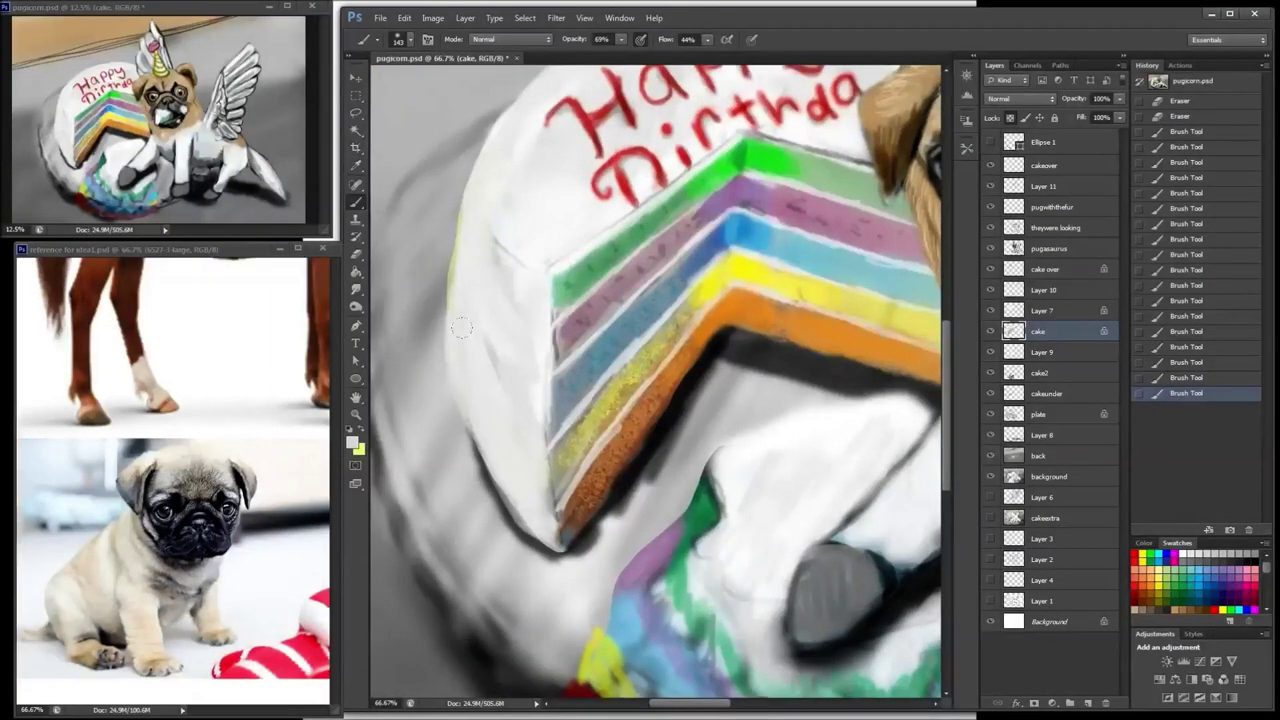
left_click(1043, 311)
mouse_move(463, 222)
left_mouse_down()
mouse_move(462, 332)
mouse_move(534, 510)
left_mouse_up()
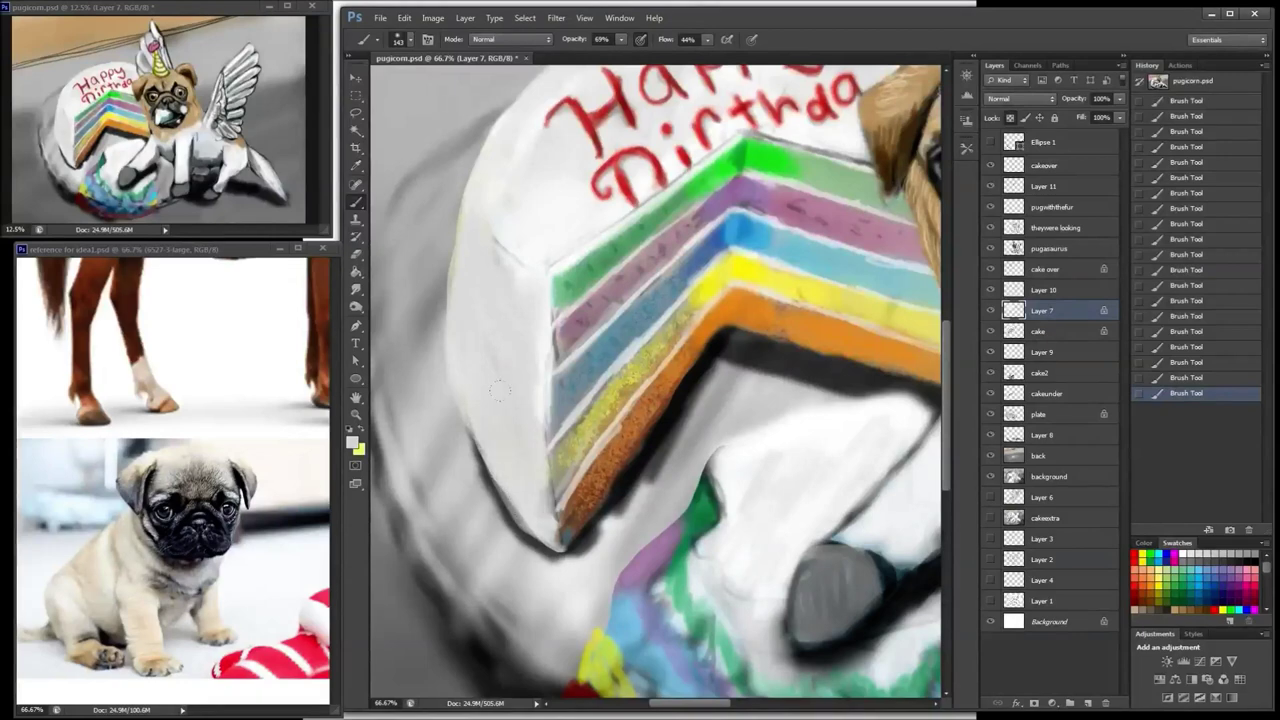
Step: Paint white down the cake side's cut edge on Layer 7 with a 27 px brush and unlock the cake layer's transparent pixels
left_click(1181, 552)
right_click(543, 230)
double_click(584, 216)
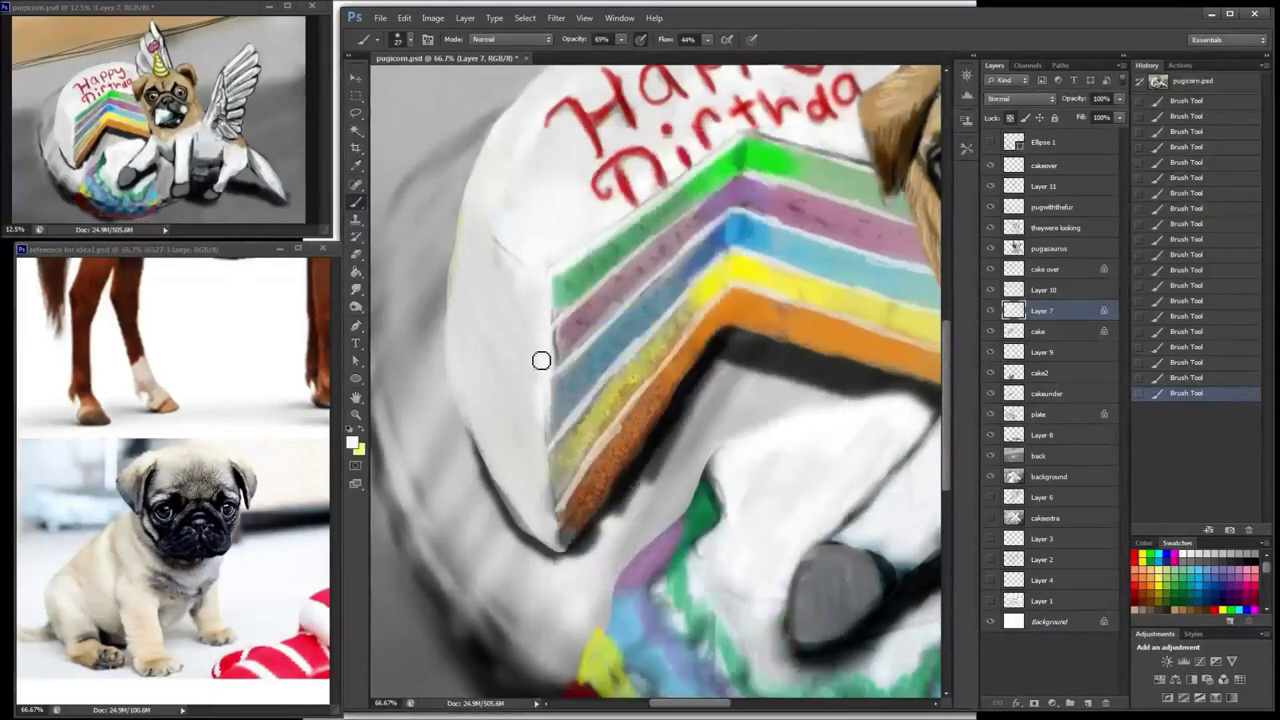
left_click_drag(537, 387, 555, 522)
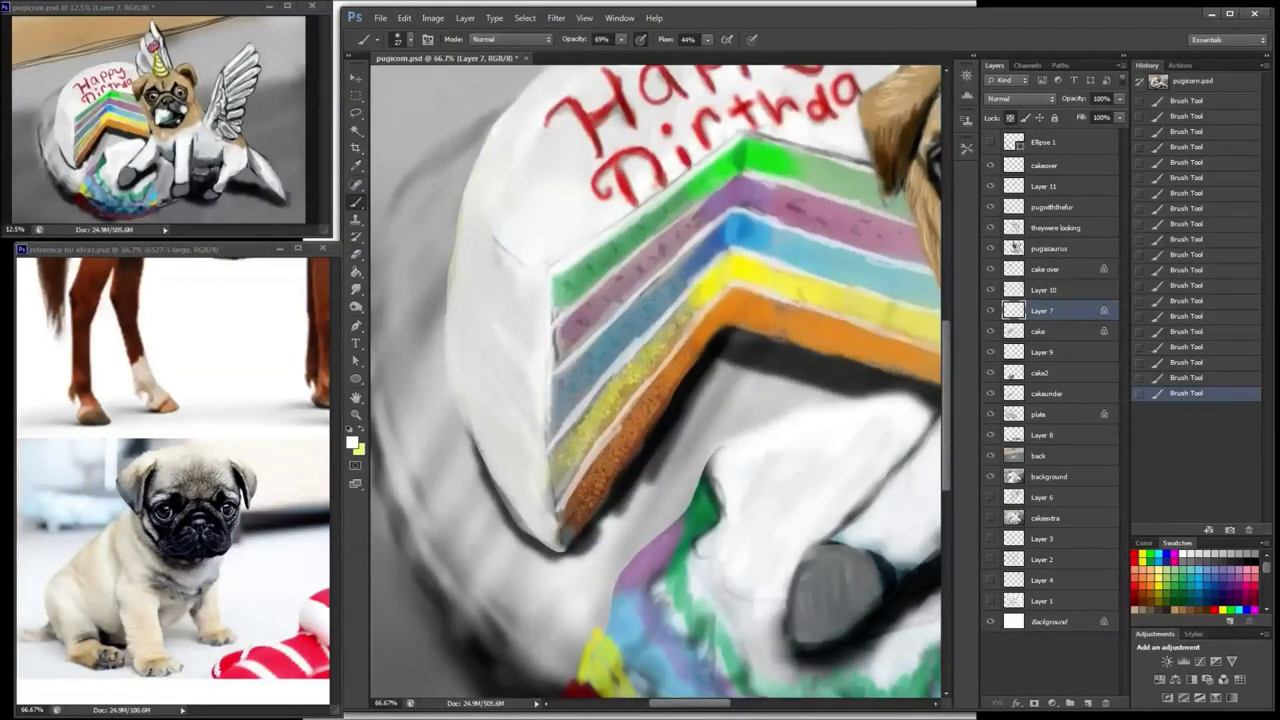
left_click(1104, 333)
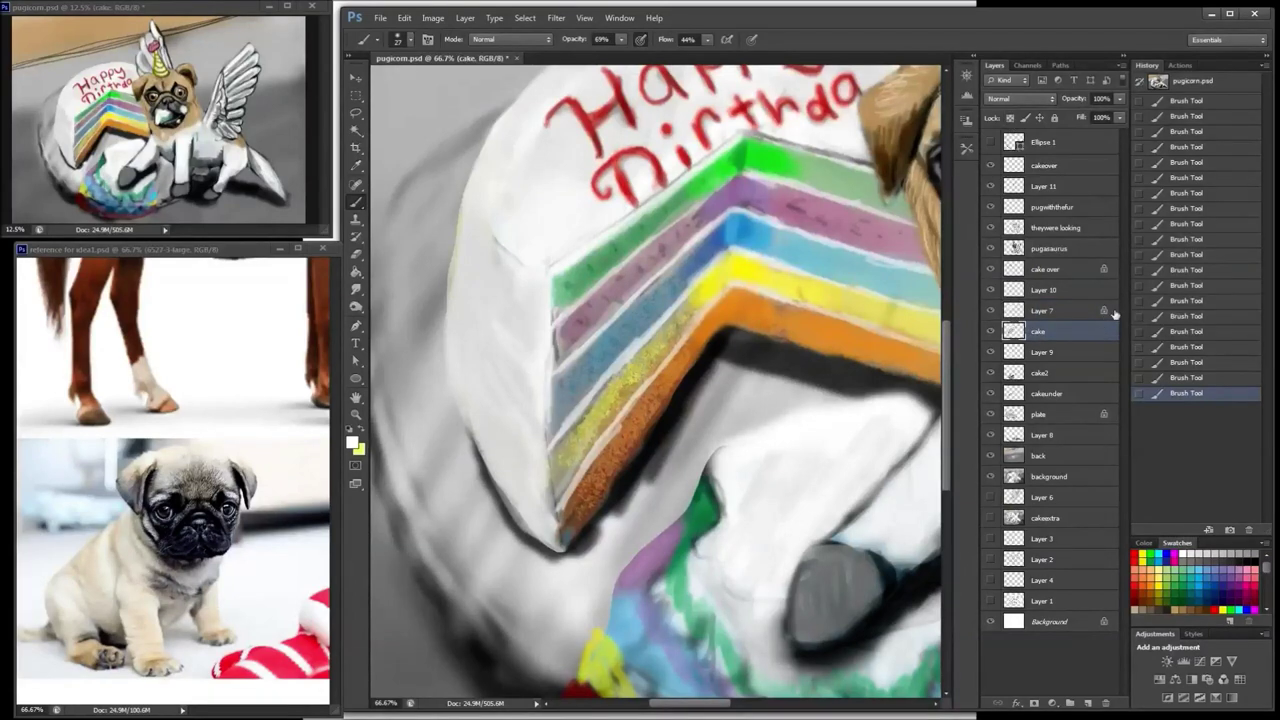
Step: Unlock Layer 7's transparent pixels and paint white down the outer edge and side of the cake
left_click(1113, 312)
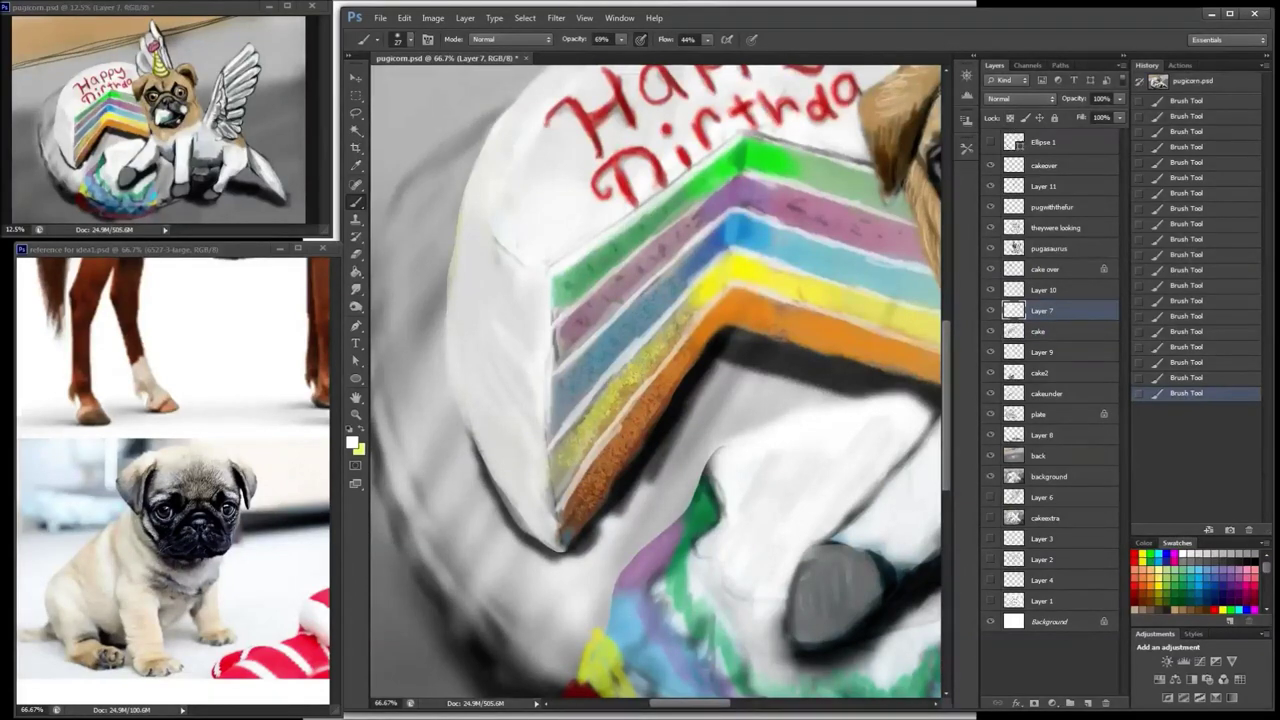
mouse_move(457, 207)
left_mouse_down()
mouse_move(497, 463)
mouse_move(537, 529)
left_mouse_up()
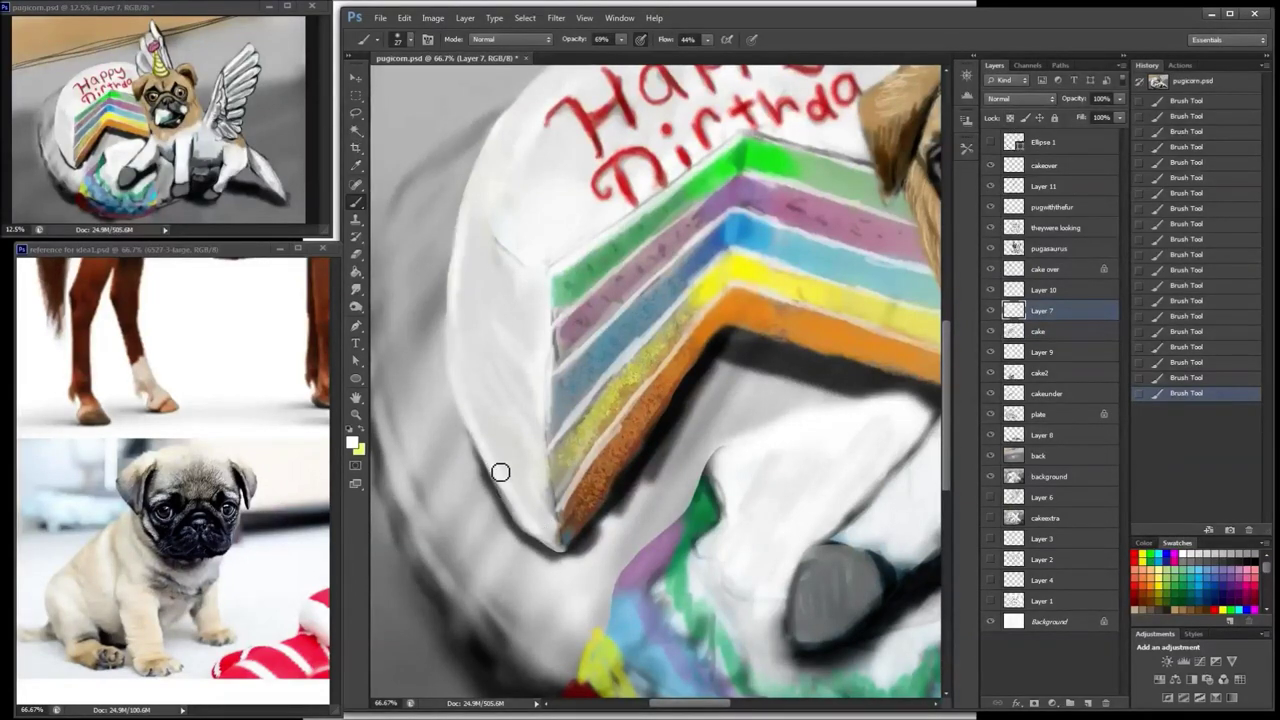
mouse_move(500, 471)
left_mouse_down()
mouse_move(552, 547)
mouse_move(563, 544)
mouse_move(546, 462)
left_mouse_up()
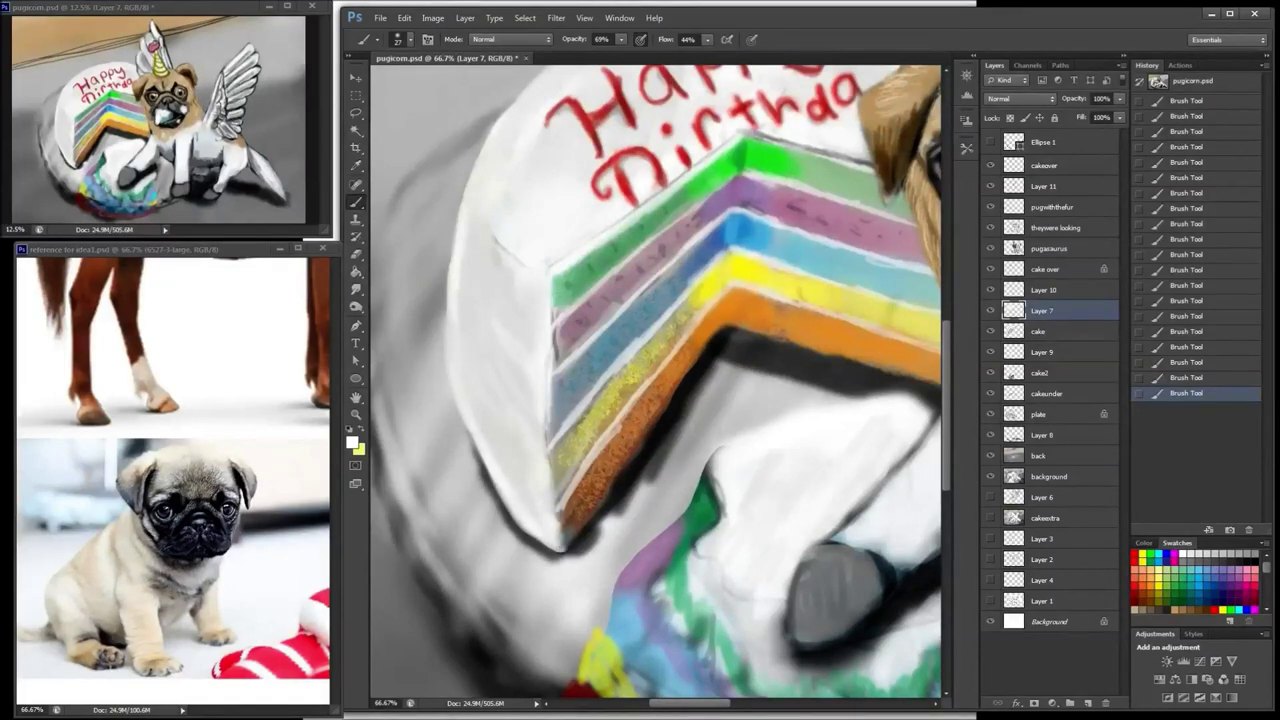
Step: Sample grey, paint the rim around the cake's top on Layer 7, and erase the excess paint along its outer edge
left_click(489, 175, "alt")
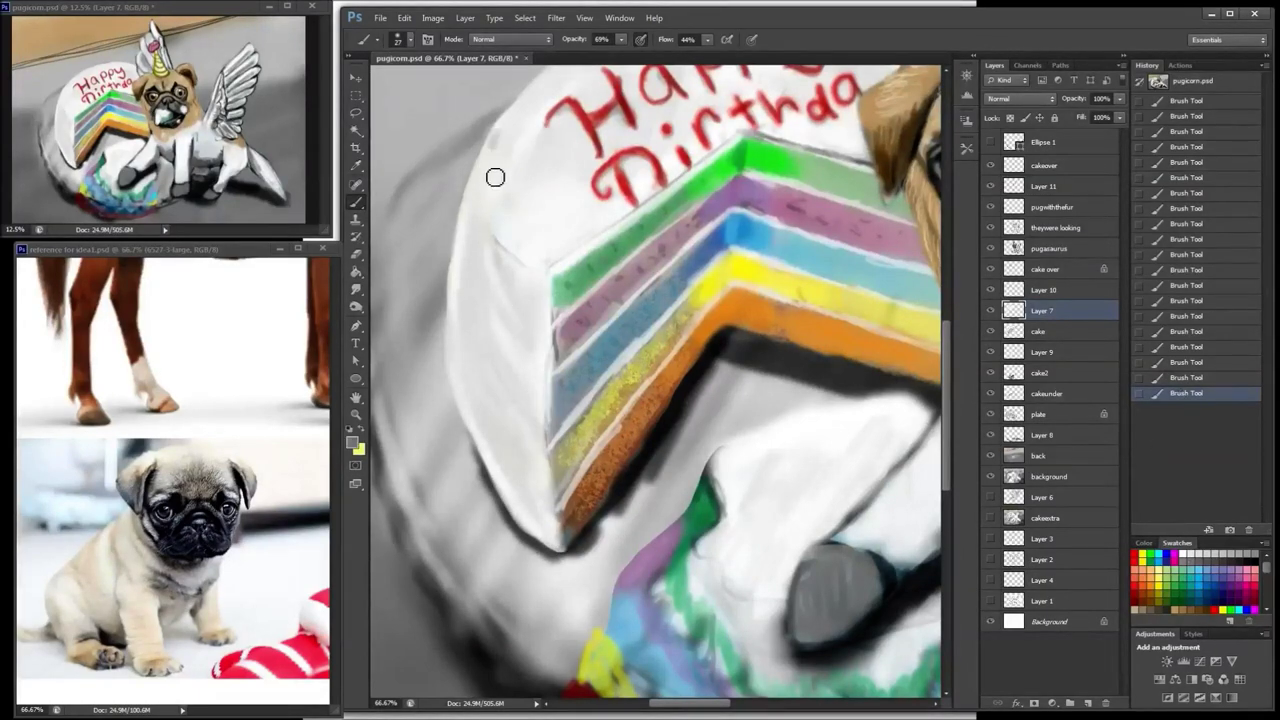
left_click_drag(492, 145, 545, 272)
mouse_move(535, 145)
left_mouse_down()
mouse_move(545, 202)
mouse_move(508, 192)
mouse_move(499, 266)
left_mouse_up()
left_click_drag(496, 212, 476, 336)
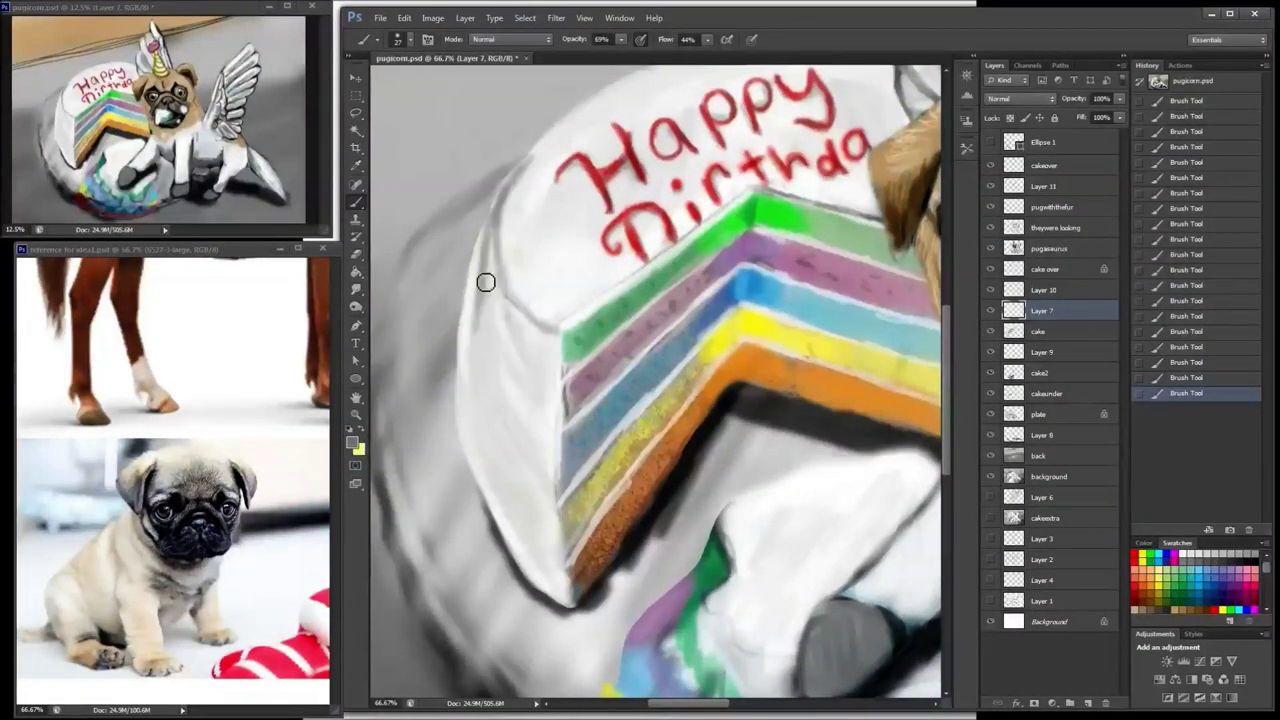
key("e")
mouse_move(489, 212)
left_mouse_down()
mouse_move(465, 352)
mouse_move(478, 464)
left_mouse_up()
left_click(361, 205)
Step: Paint grey shading down the cake's outer edge and across its frosted side on Layer 7
left_click_drag(465, 380, 472, 453)
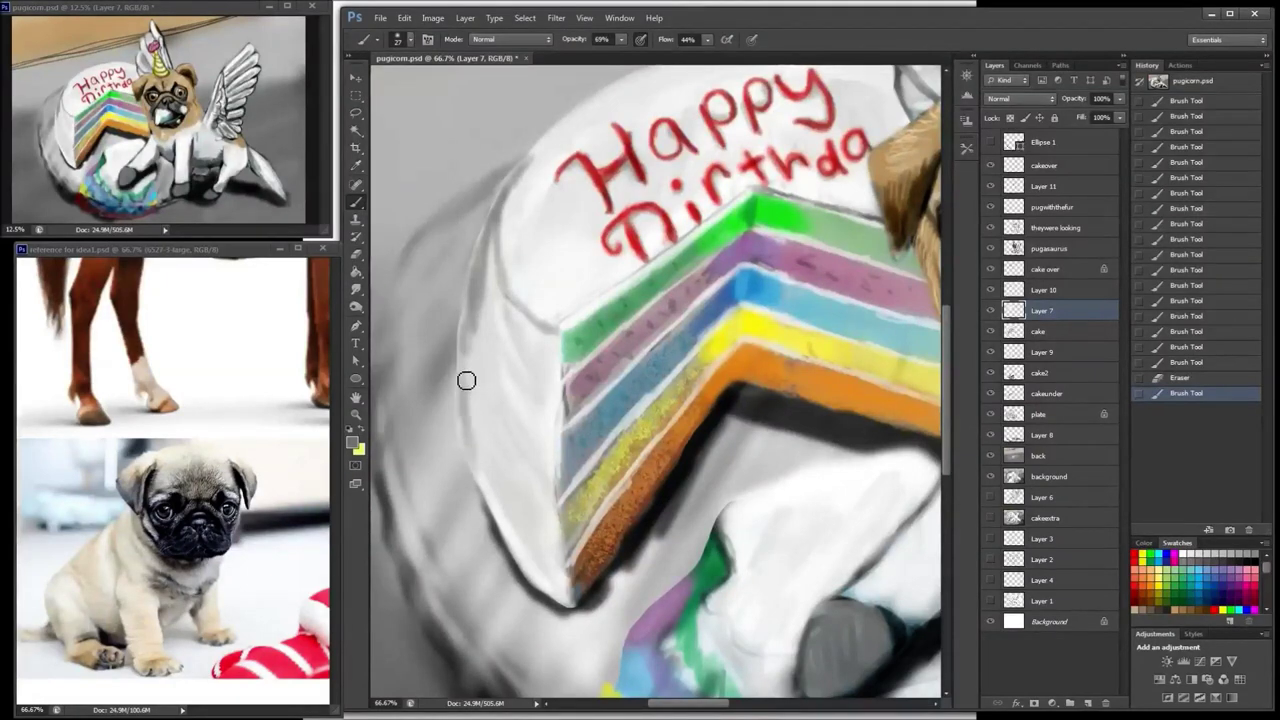
left_click_drag(468, 314, 464, 366)
left_click_drag(465, 326, 484, 480)
left_click_drag(468, 390, 500, 525)
left_click_drag(474, 352, 484, 420)
left_click_drag(482, 296, 486, 376)
mouse_move(494, 256)
left_mouse_down()
mouse_move(498, 320)
mouse_move(510, 318)
mouse_move(536, 376)
mouse_move(529, 537)
mouse_move(542, 480)
left_mouse_up()
Step: Paint white over the cake's top, around the lettering and along the rim with a 92 px brush
left_click(1185, 554)
key("bracketright")
key("bracketright")
key("bracketright")
key("bracketright")
key("bracketright")
key("bracketright")
key("bracketright")
key("bracketright")
key("bracketright")
left_click_drag(543, 237, 551, 295)
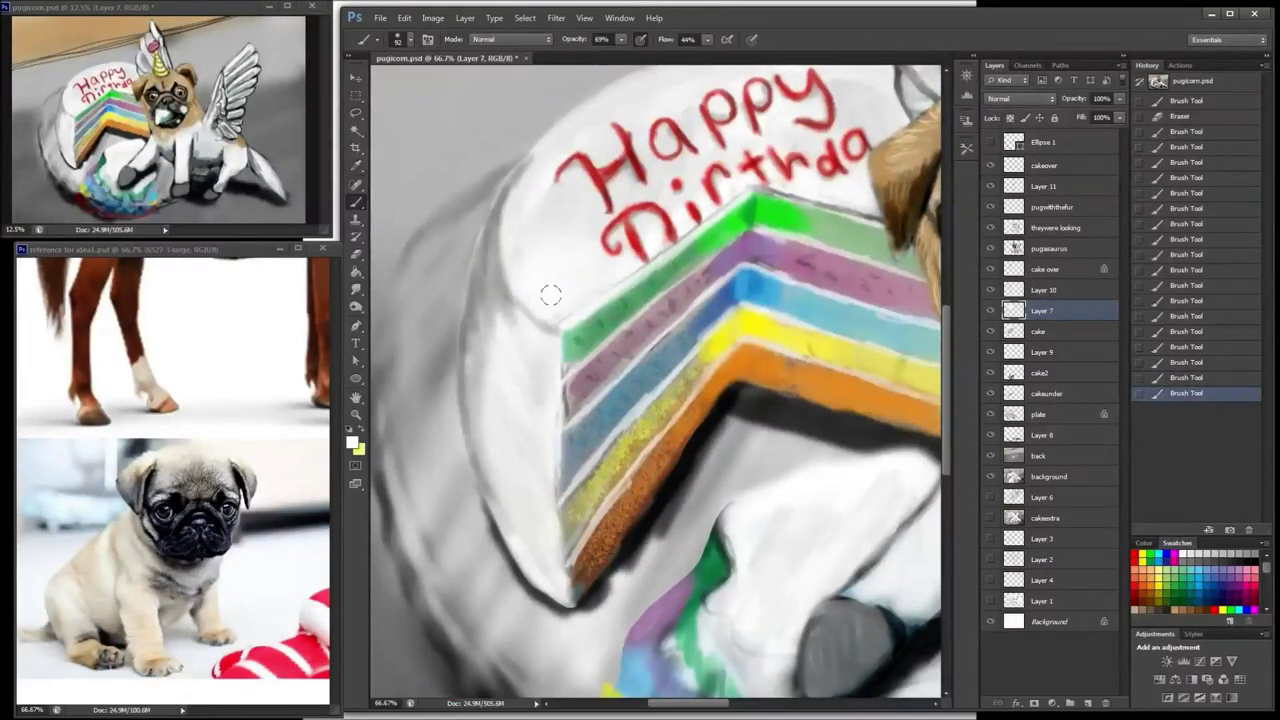
left_click_drag(782, 133, 632, 215)
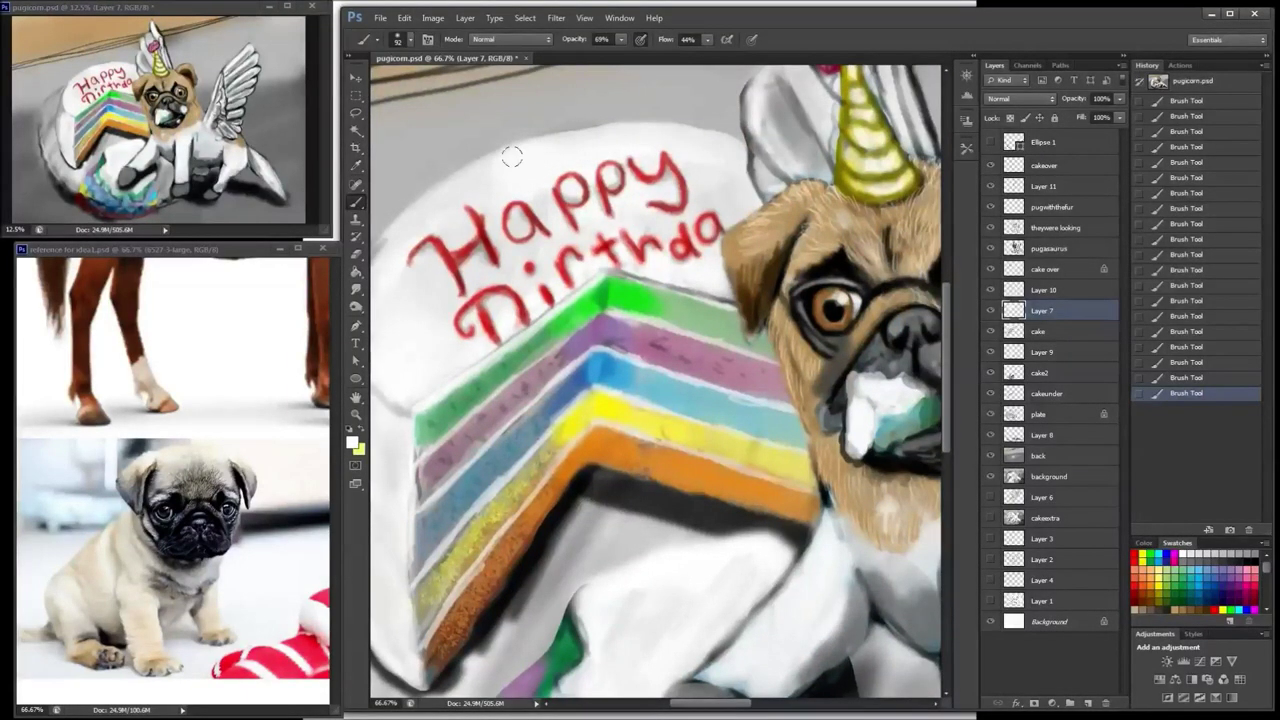
left_click_drag(511, 157, 591, 117)
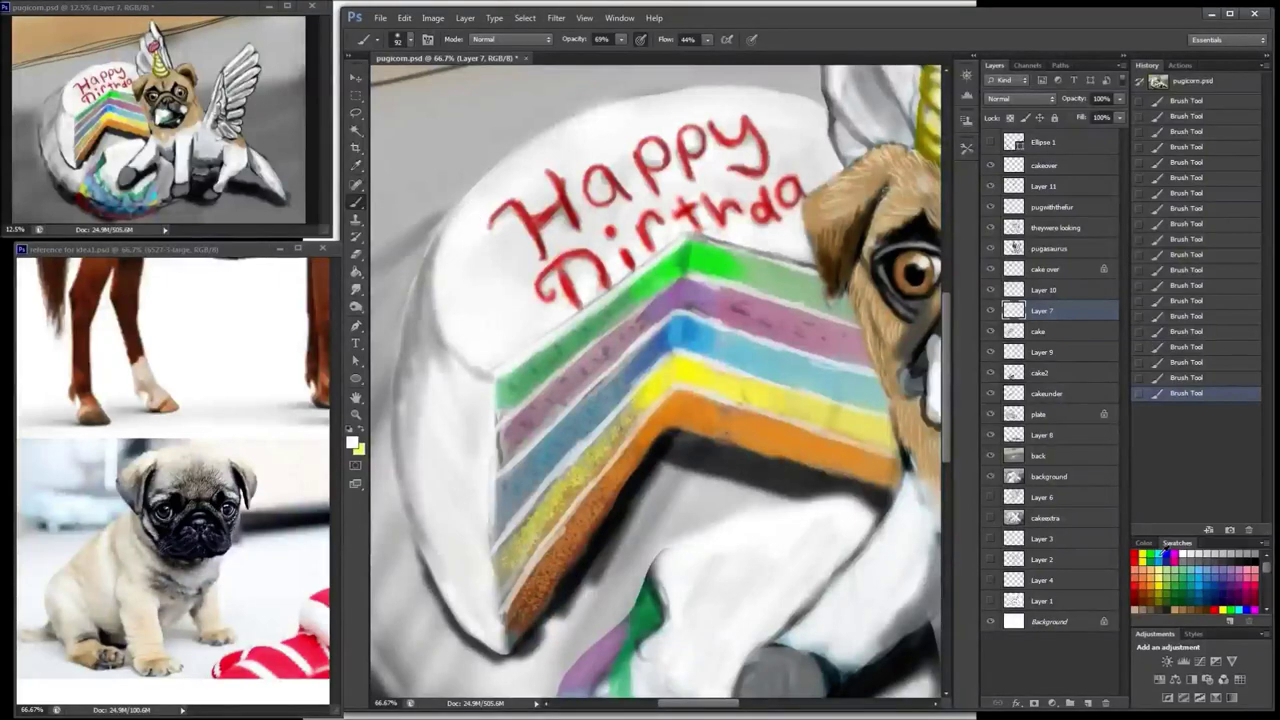
mouse_move(416, 372)
left_mouse_down()
mouse_move(423, 489)
mouse_move(453, 583)
mouse_move(421, 320)
mouse_move(409, 395)
mouse_move(415, 419)
mouse_move(433, 288)
left_mouse_up()
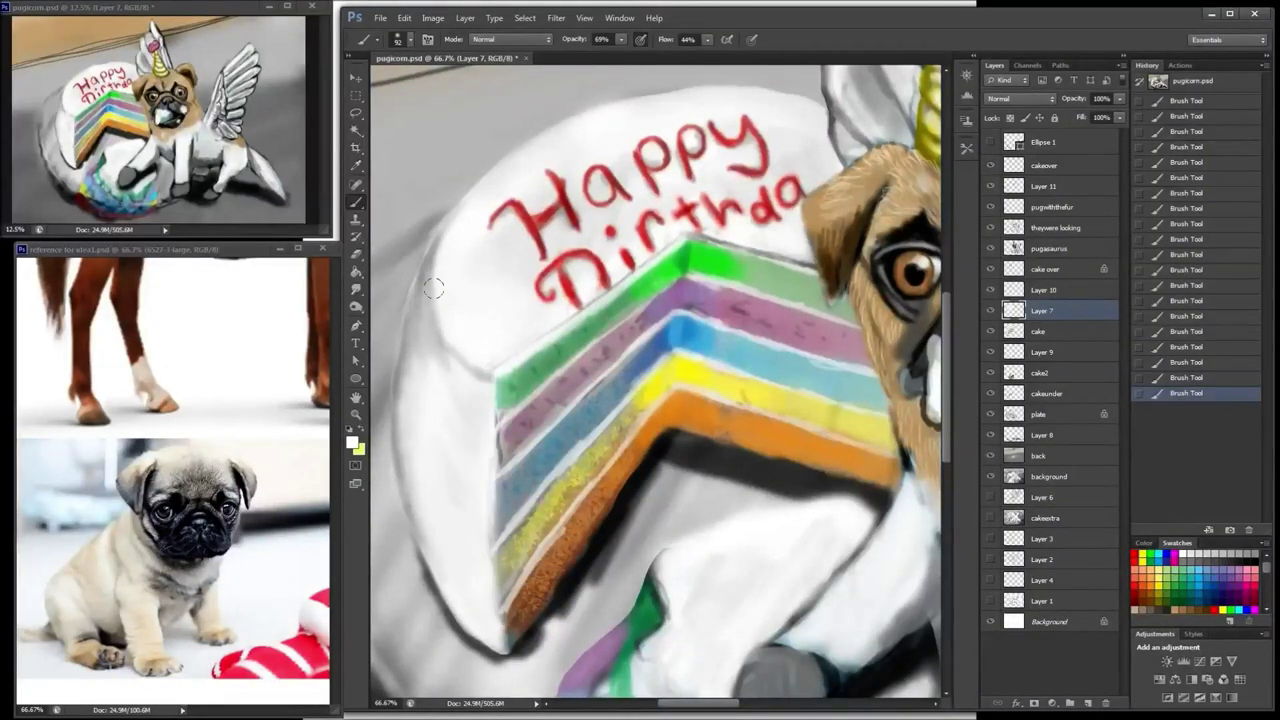
Step: Erase the stray paint at the outer rim of the cake's top on Layer 7
key("ctrl+minus")
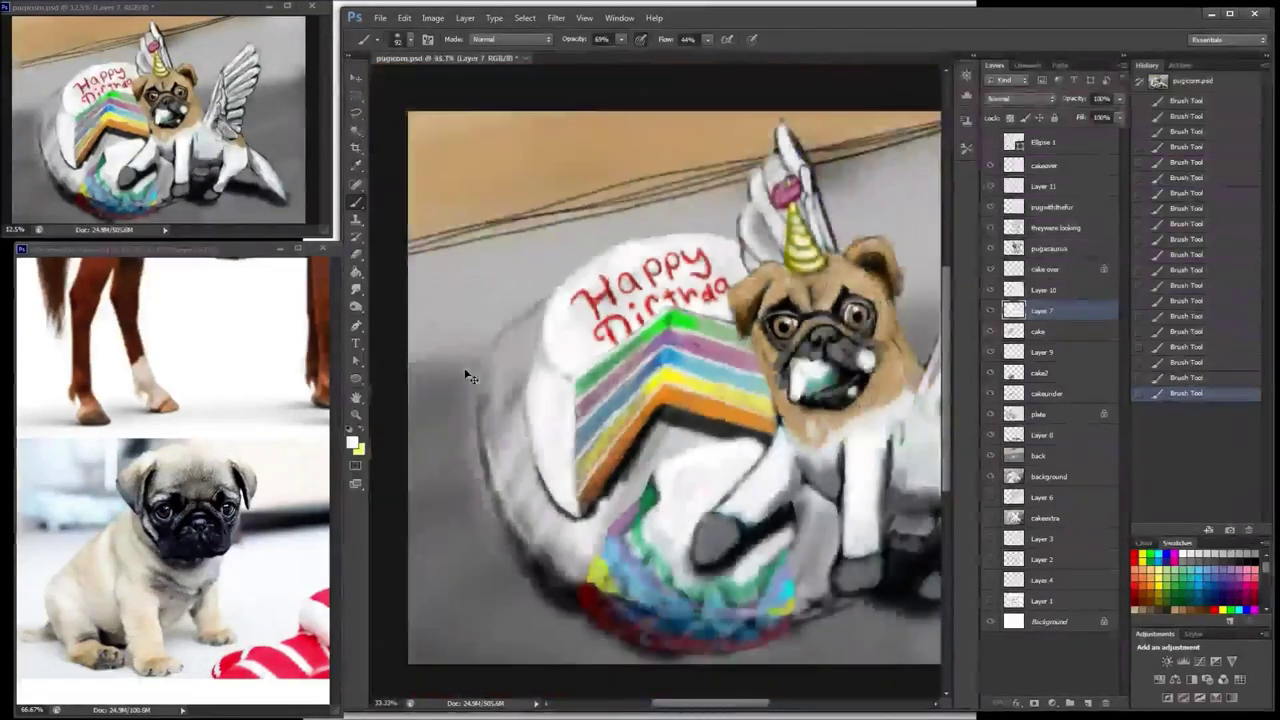
left_click(1254, 562)
left_click(356, 254)
left_click(541, 315)
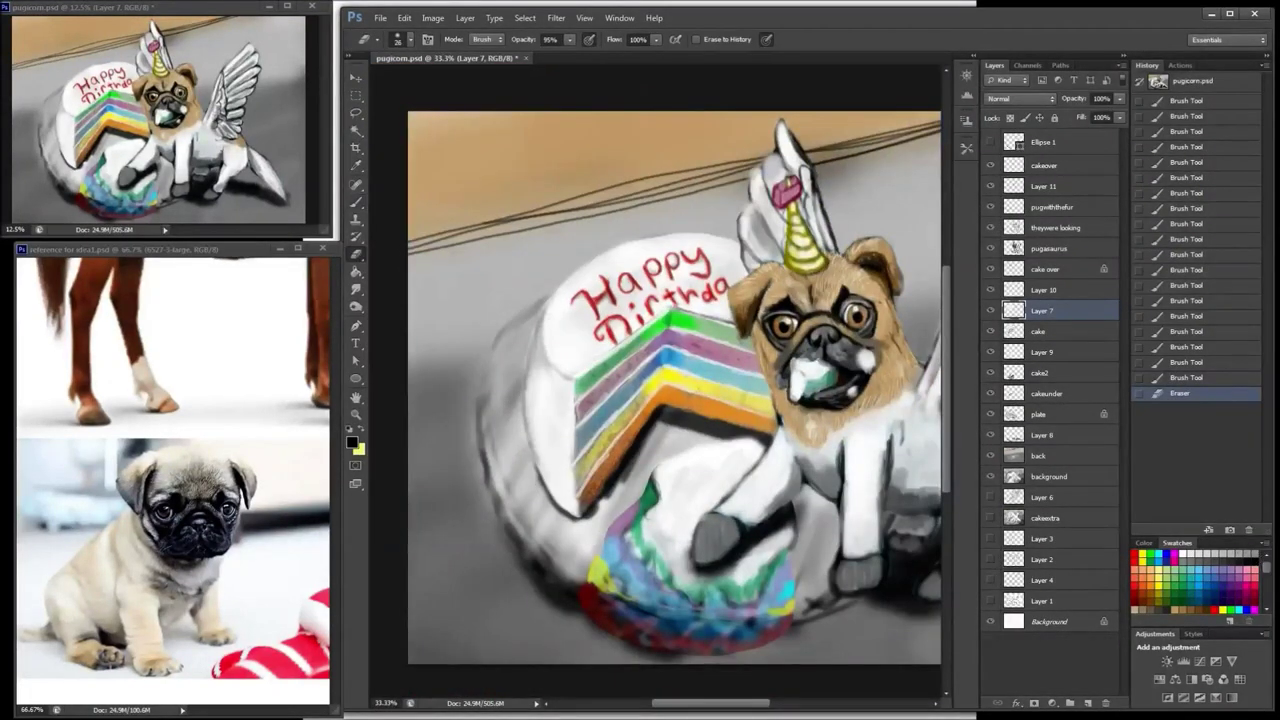
key("b")
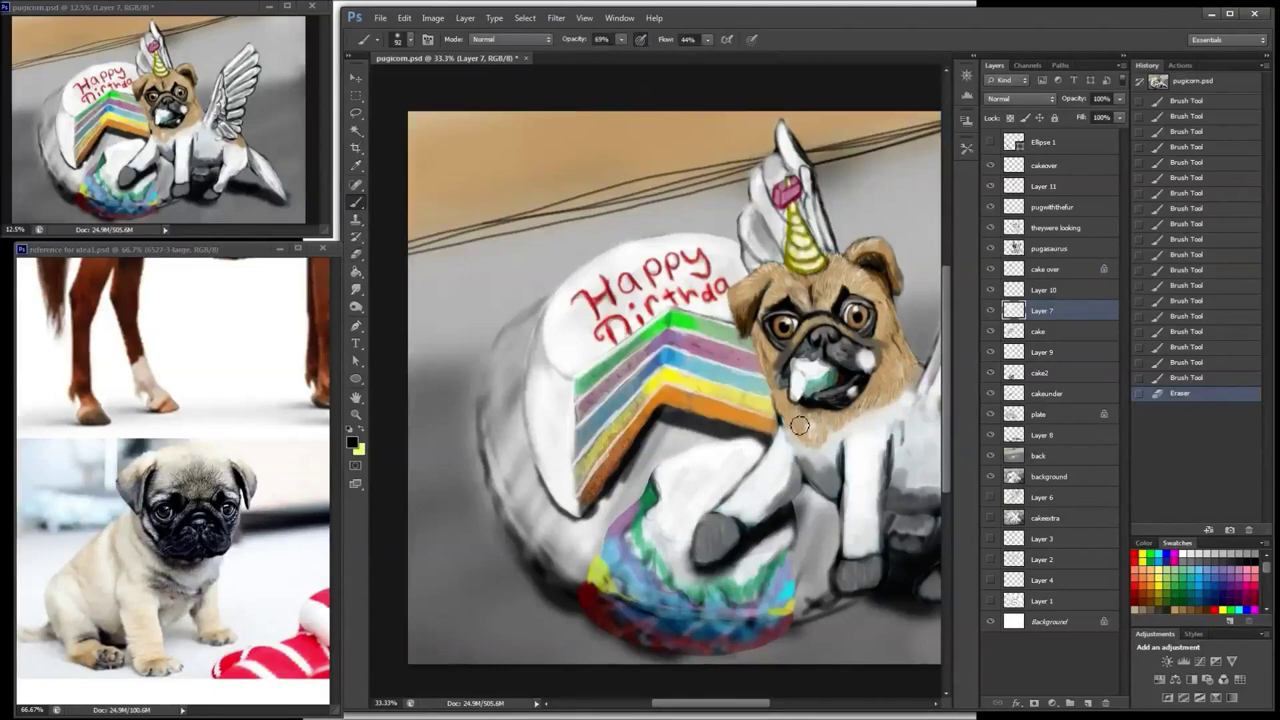
Step: Blend light grey and white over the cake's front rim and side, and paint white around the red lettering
left_click(1199, 556)
mouse_move(546, 396)
left_mouse_down()
mouse_move(571, 503)
mouse_move(556, 430)
mouse_move(567, 347)
left_mouse_up()
left_click(1186, 554)
left_click(1191, 557)
left_click(1186, 554)
mouse_move(567, 347)
left_mouse_down()
mouse_move(552, 375)
mouse_move(540, 358)
left_mouse_up()
mouse_move(540, 358)
left_mouse_down()
mouse_move(554, 390)
mouse_move(570, 333)
left_mouse_up()
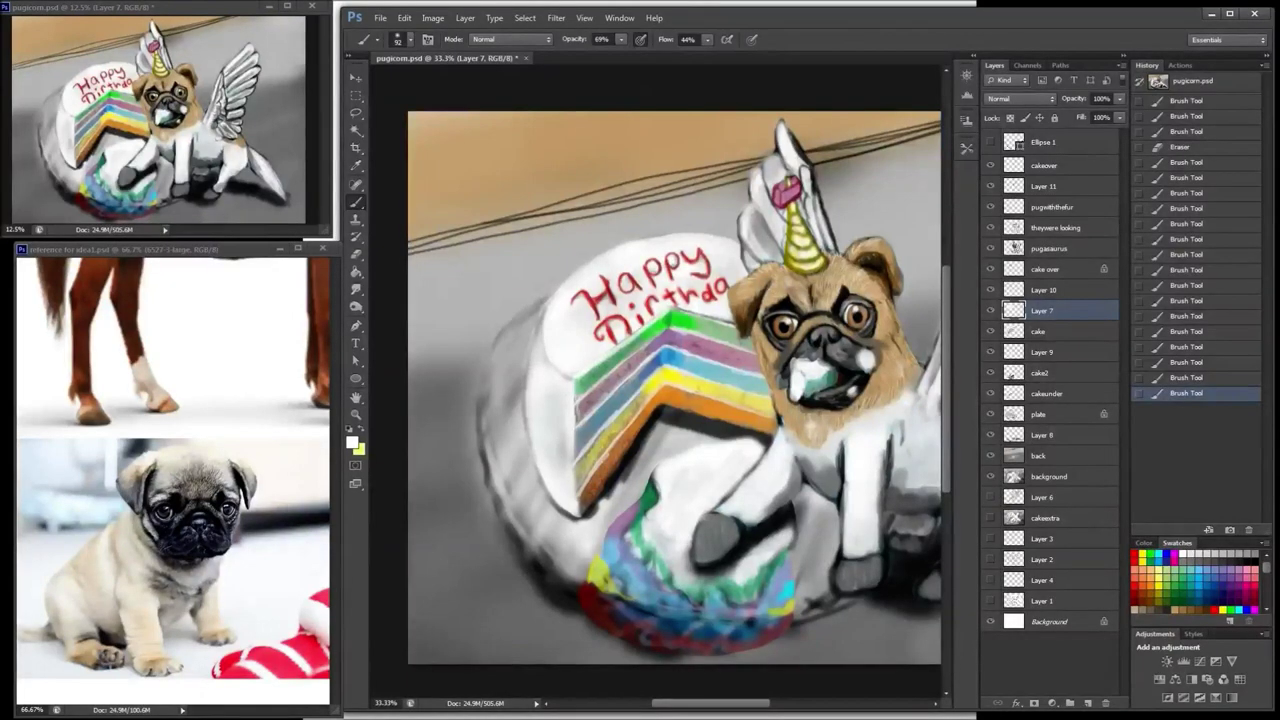
left_click_drag(717, 257, 620, 306)
mouse_move(704, 287)
left_mouse_down()
mouse_move(692, 307)
mouse_move(746, 283)
left_mouse_up()
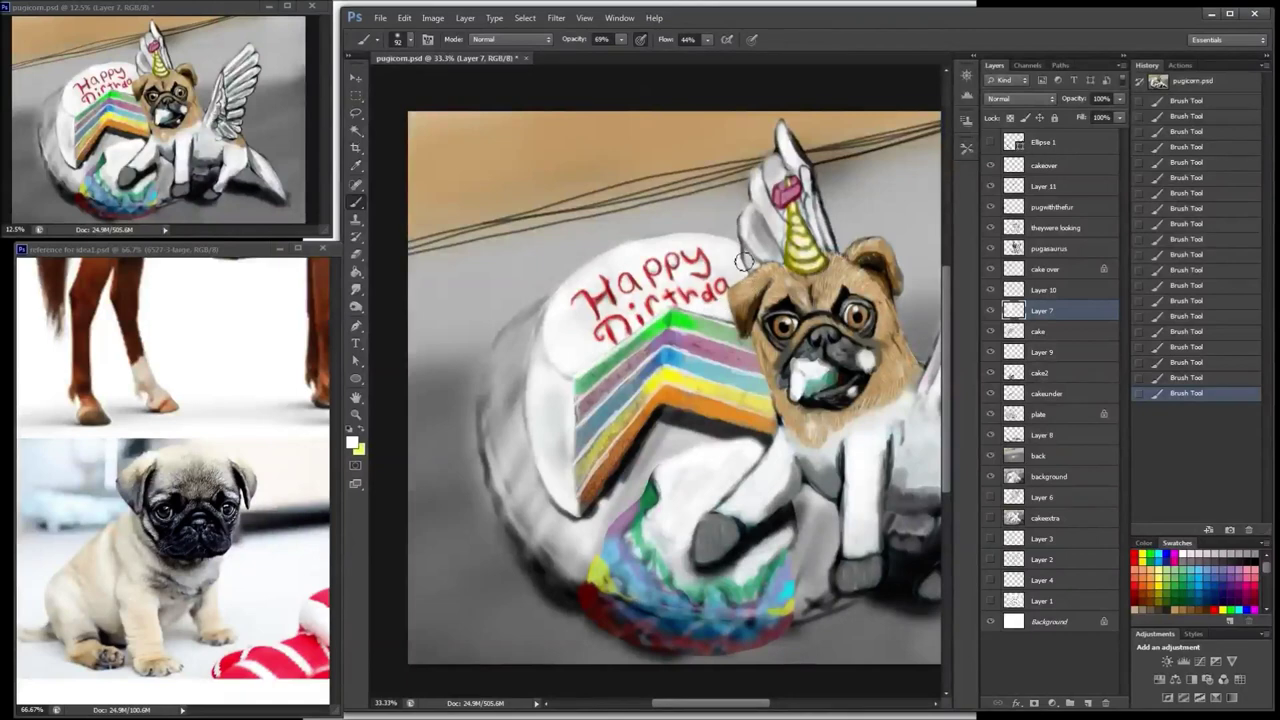
Step: Shade the cake's top around the lettering with grey, changing the brush size to 15 px and 131 px
left_click(1236, 549)
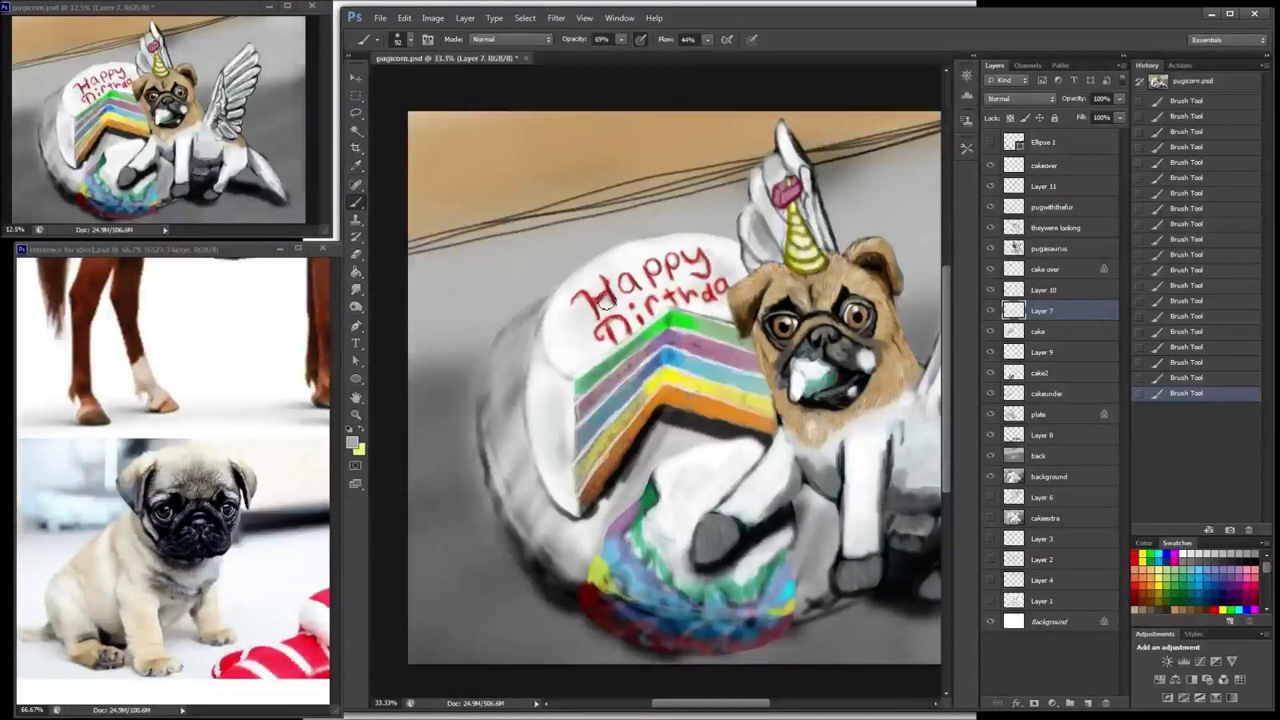
right_click(606, 302)
left_click(630, 159)
left_click(574, 347)
left_click(1208, 561)
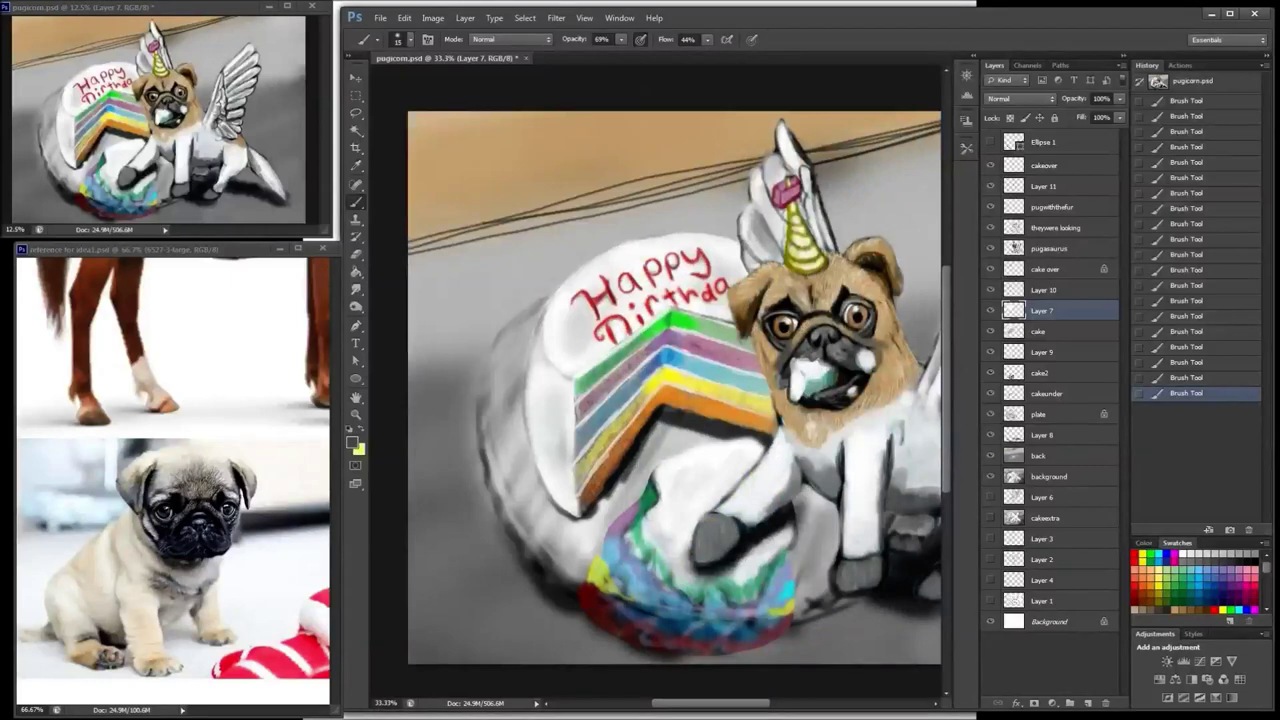
right_click(674, 300)
left_click(704, 159)
left_click(636, 290)
right_click(670, 290)
left_click(706, 159)
left_click(634, 267)
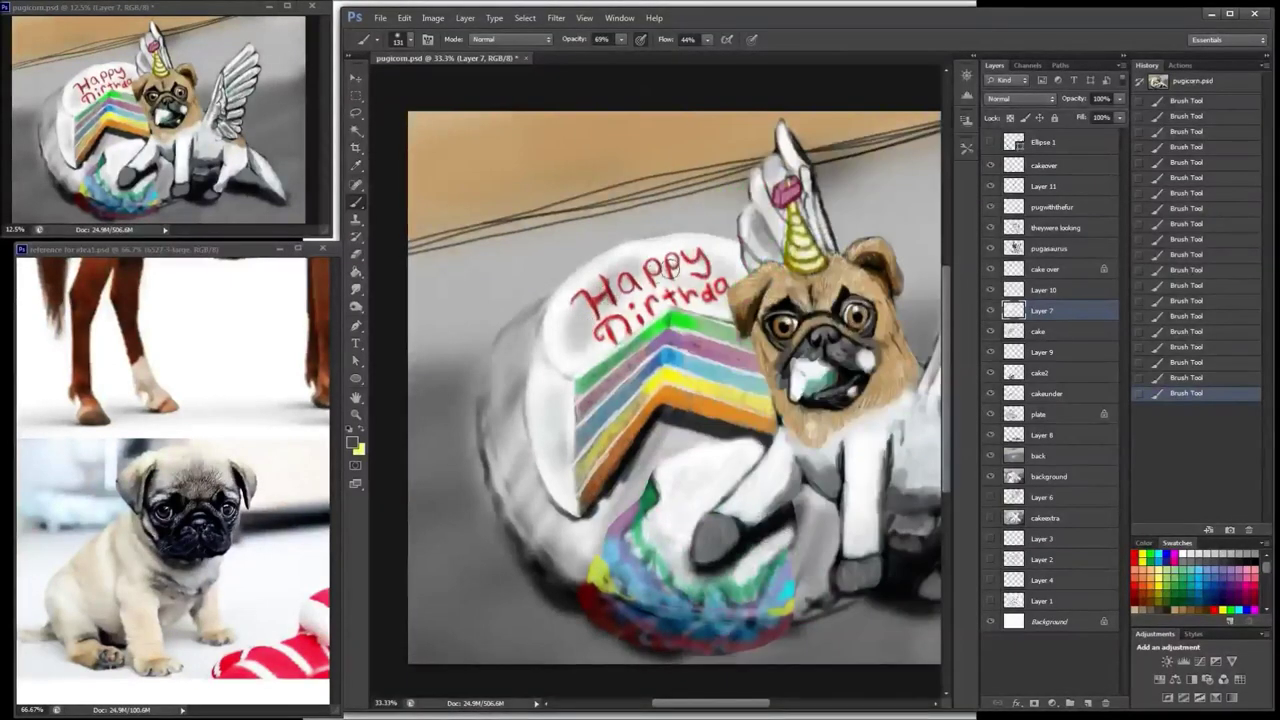
Step: Sample white and lighten the cake's top beside the lettering and near the pug's ear with a 53 px brush
left_click(660, 300, "alt")
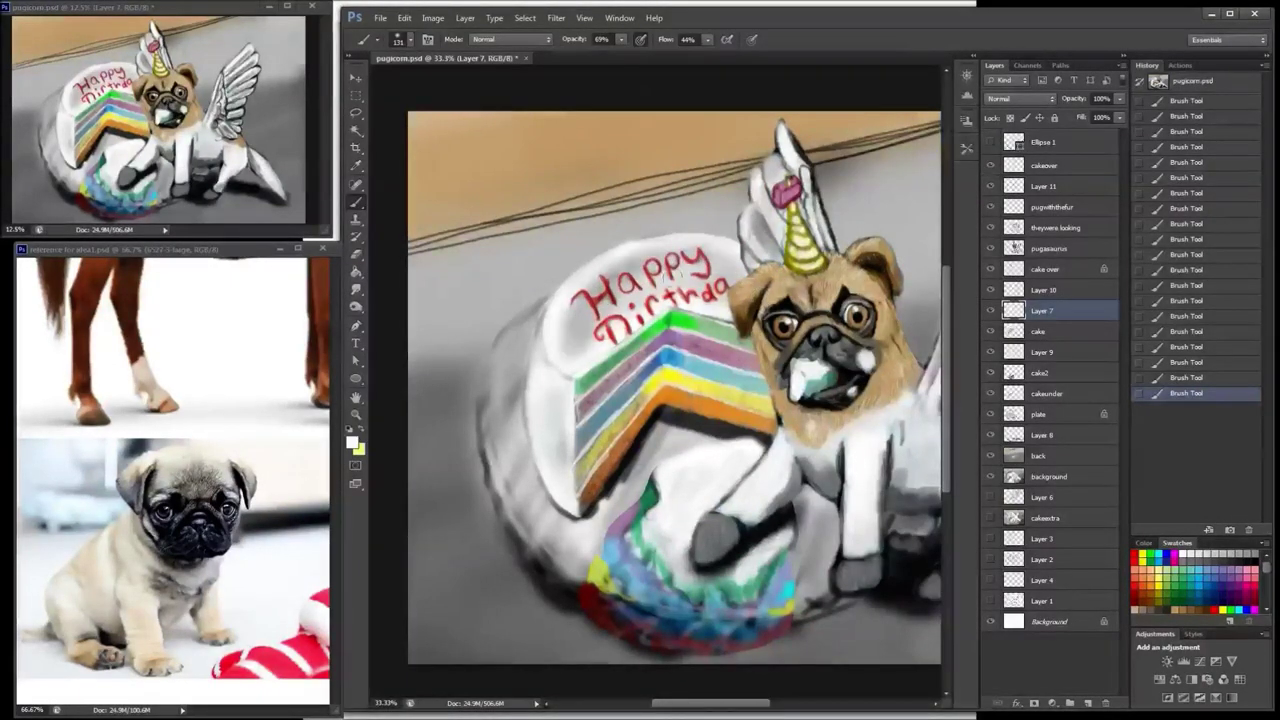
right_click(674, 296)
left_click(716, 160)
left_click(638, 269)
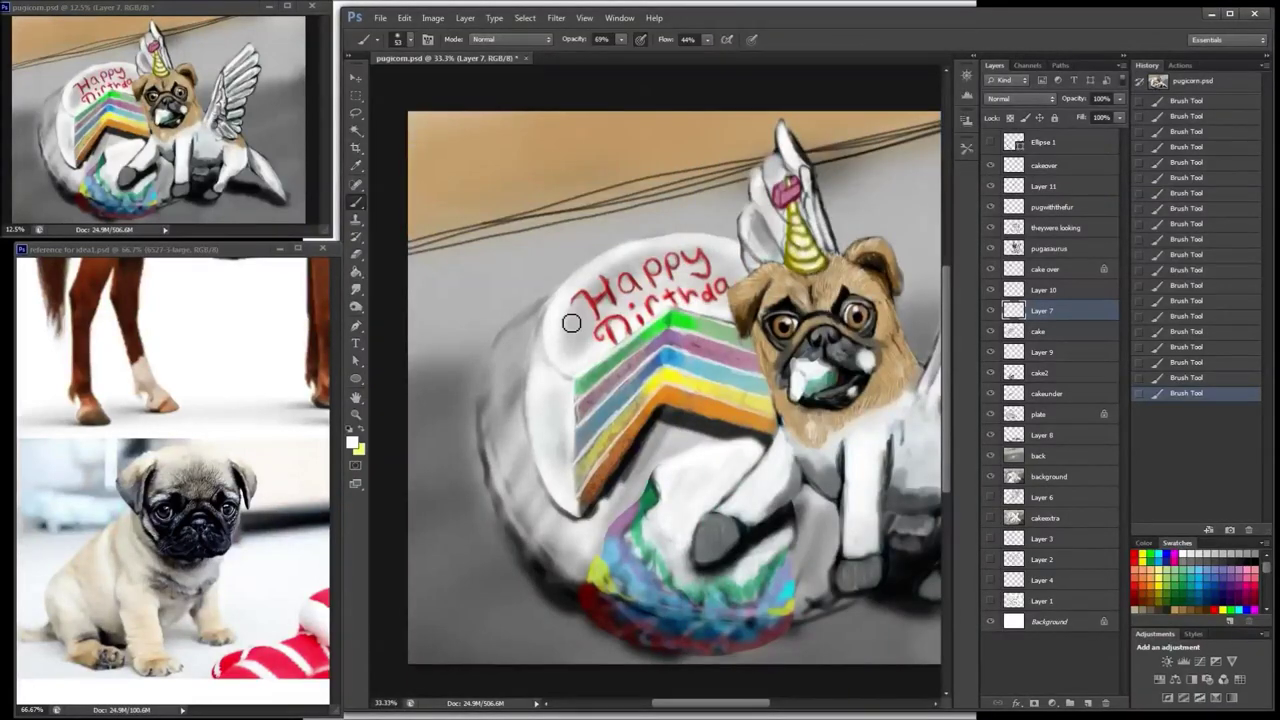
left_click_drag(571, 323, 586, 332)
left_click_drag(728, 263, 737, 267)
Step: Touch up the frosting around the letters with a 12 px brush, and blend it using sampled light grey and a larger brush
key("bracketleft")
key("bracketleft")
key("bracketleft")
key("bracketleft")
key("bracketleft")
key("bracketleft")
key("bracketleft")
key("bracketleft")
key("bracketleft")
key("bracketleft")
key("bracketleft")
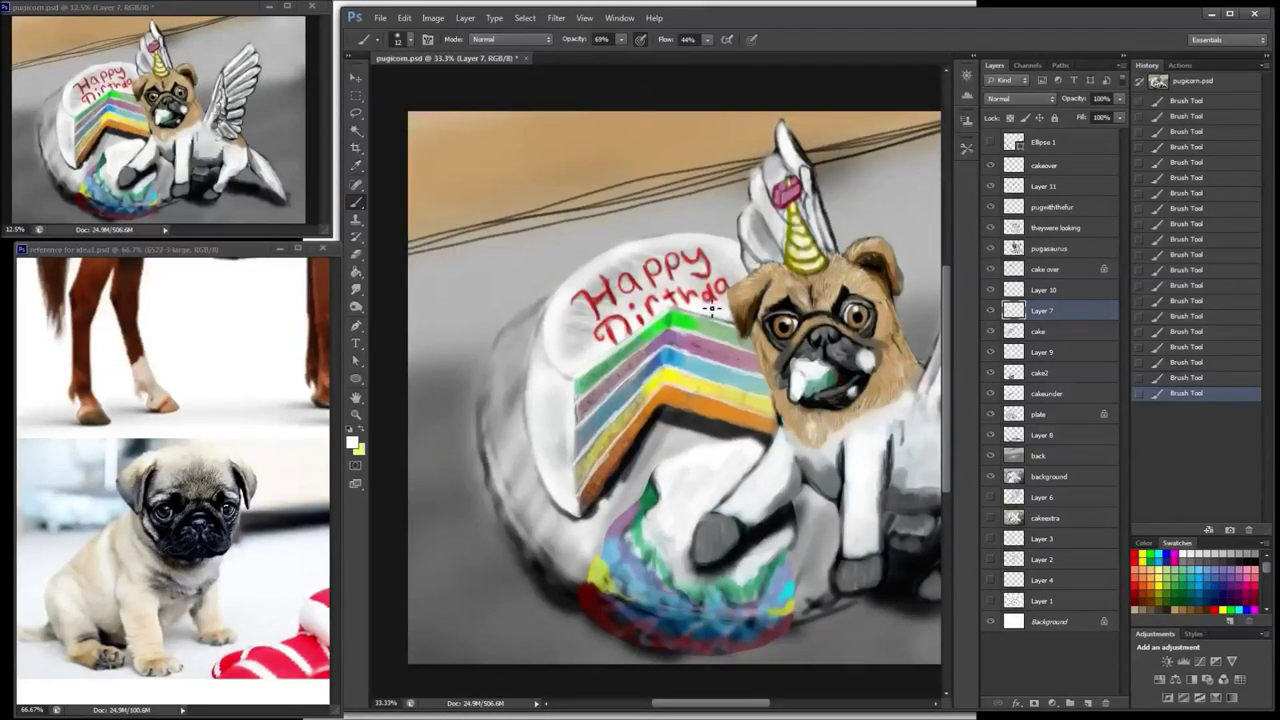
left_click(561, 386, "alt")
right_click(562, 386)
left_click(754, 163)
key("Return")
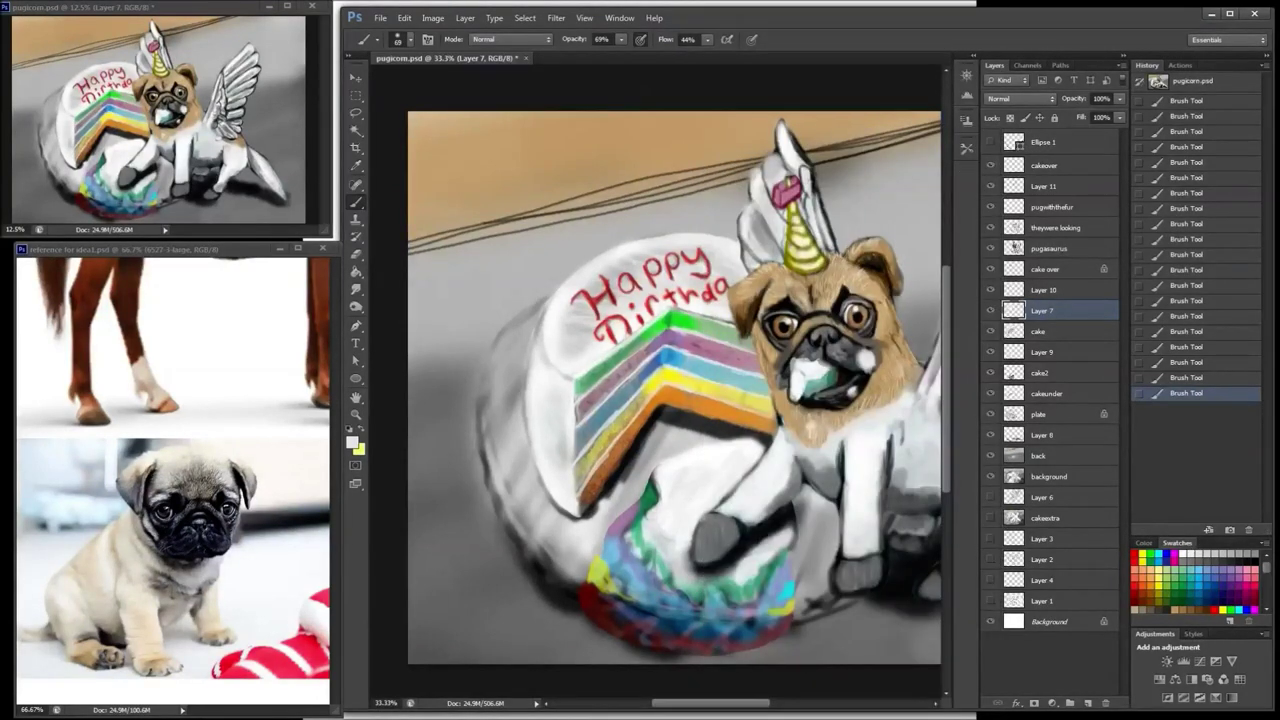
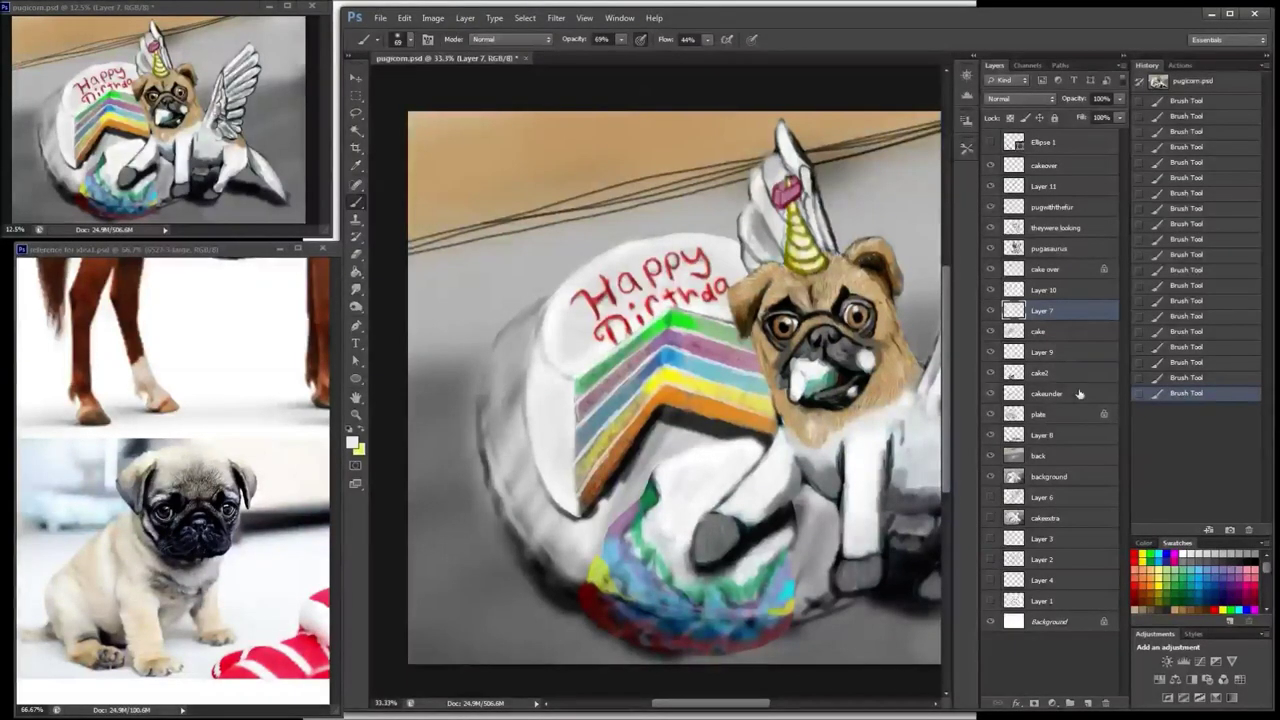
Step: Select the plate layer, sample dark grey from the plate and paint its outer rim beside the cake
left_click(1045, 165)
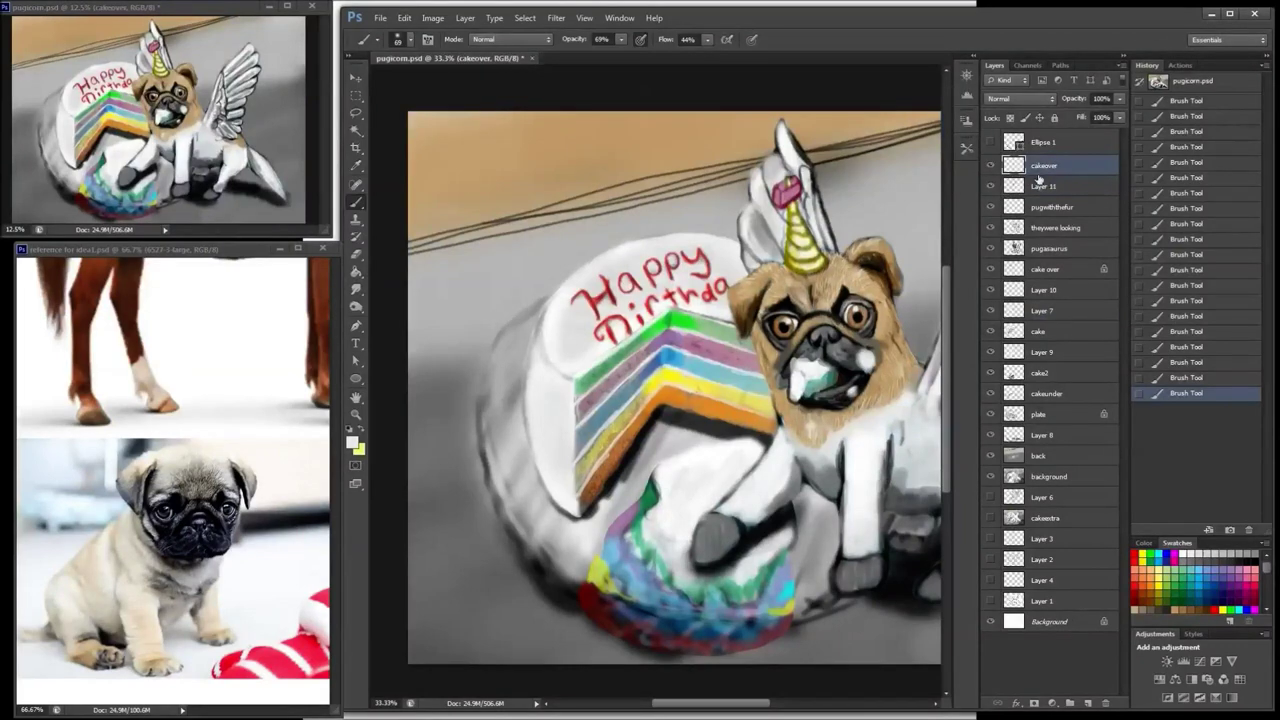
left_click(1045, 312)
left_click(1058, 416)
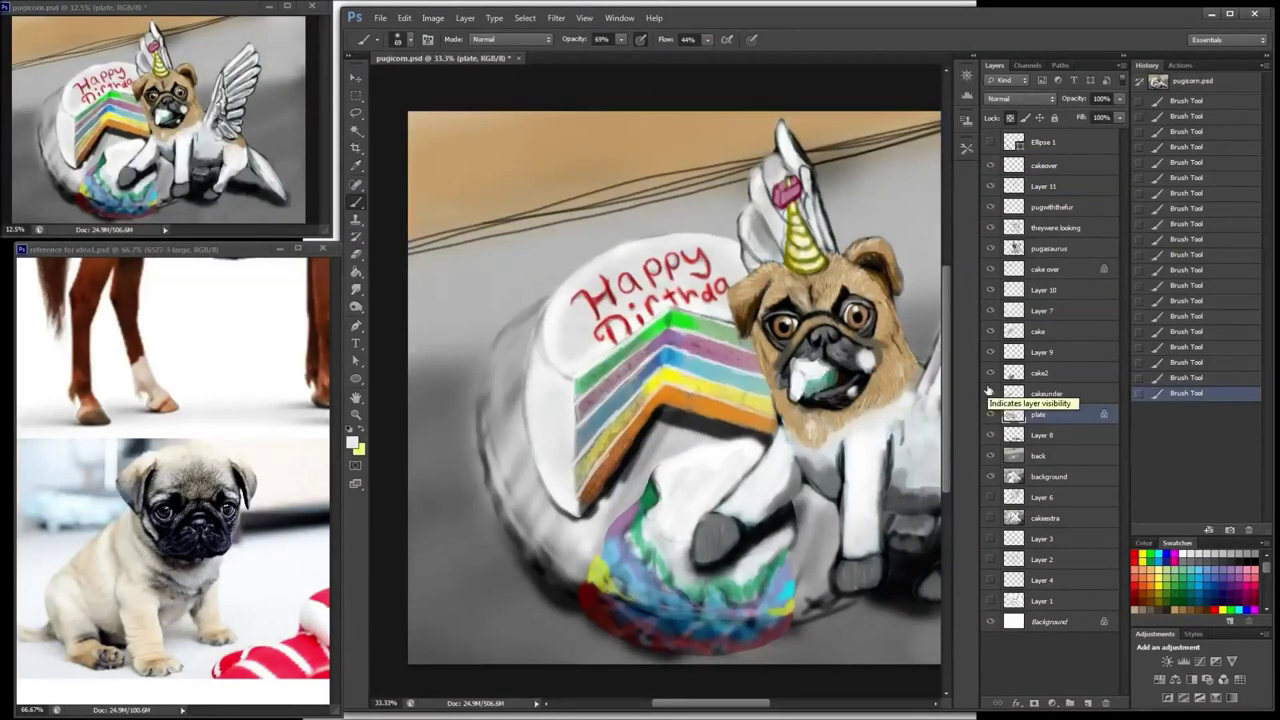
left_click(490, 462, "alt")
mouse_move(484, 404)
left_mouse_down()
mouse_move(534, 549)
mouse_move(502, 492)
mouse_move(481, 401)
mouse_move(498, 336)
mouse_move(480, 357)
mouse_move(466, 440)
left_mouse_up()
Step: Erase the yellow fringe along the plate's outer edge with transparent pixels unlocked, and lock them again
key("e")
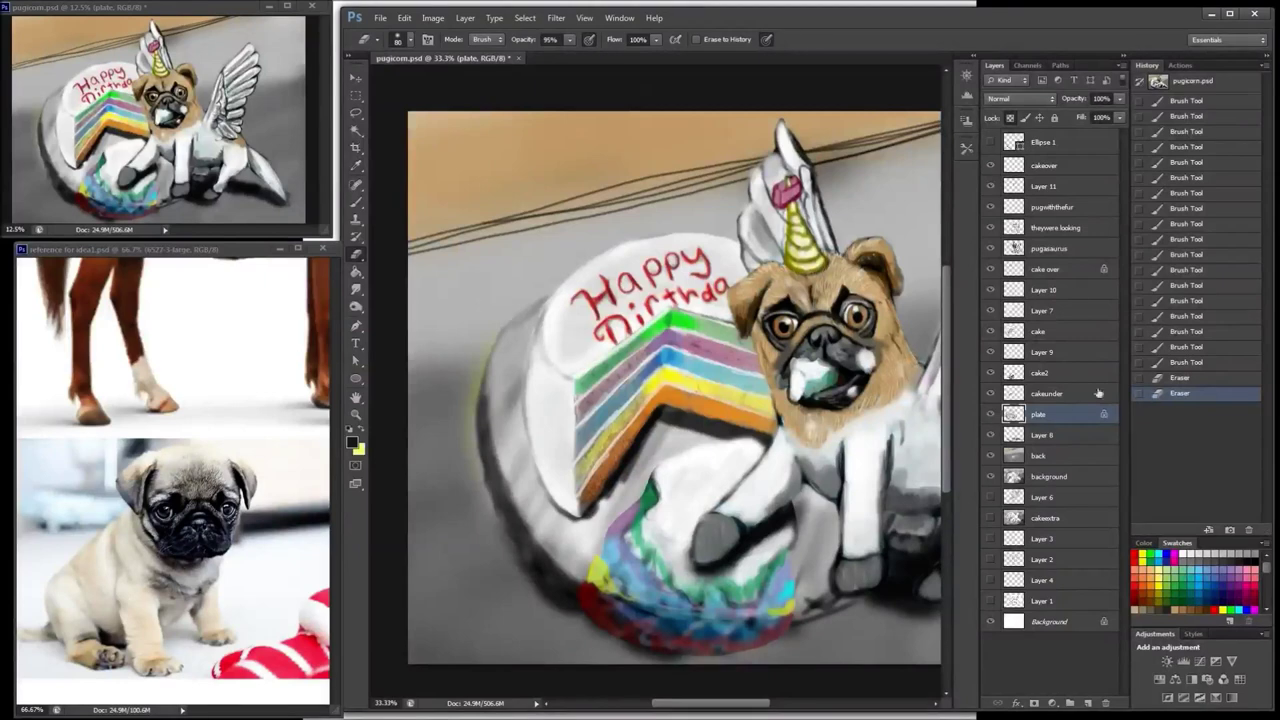
key("slash")
left_click_drag(490, 342, 485, 354)
left_click_drag(488, 347, 480, 363)
left_click_drag(484, 352, 472, 440)
left_click_drag(471, 425, 475, 465)
left_click_drag(473, 448, 482, 494)
left_click_drag(478, 475, 488, 510)
left_click_drag(486, 503, 497, 535)
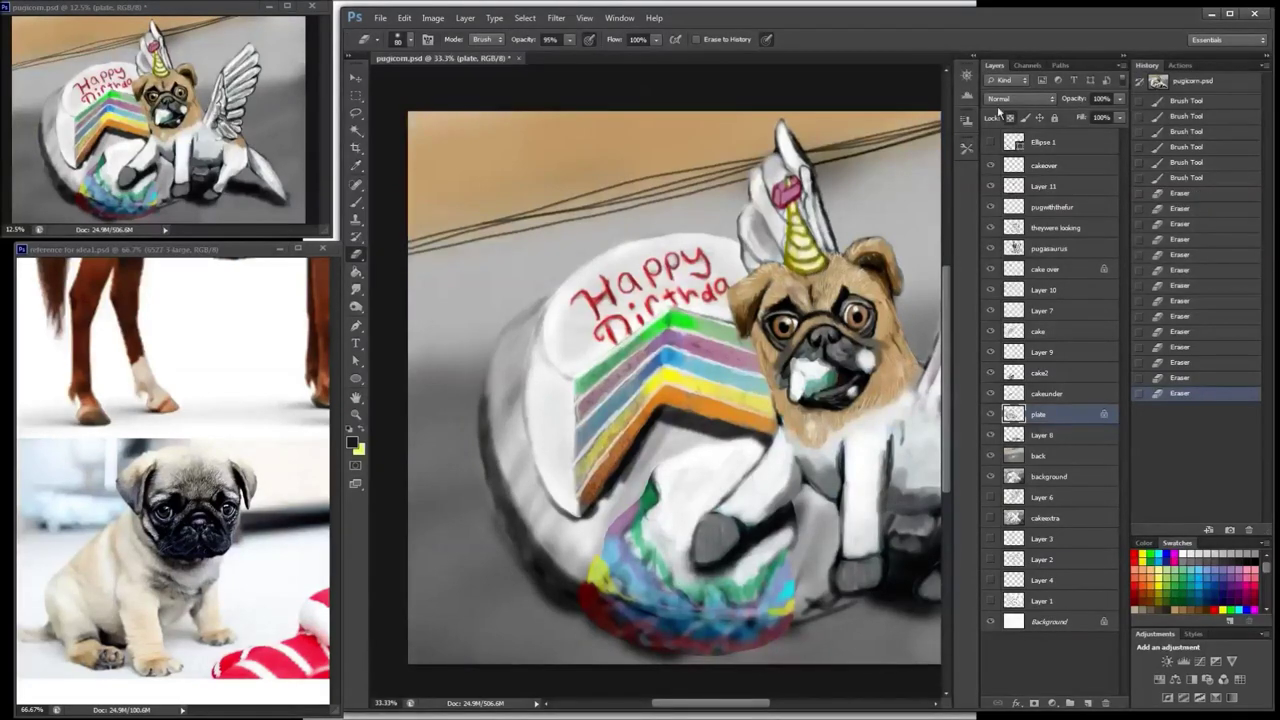
Step: Paint white over the plate's visible surface around the outer side of the cake on the plate layer
key("b")
left_click(1183, 553)
left_click_drag(532, 317, 508, 366)
left_click_drag(516, 324, 490, 403)
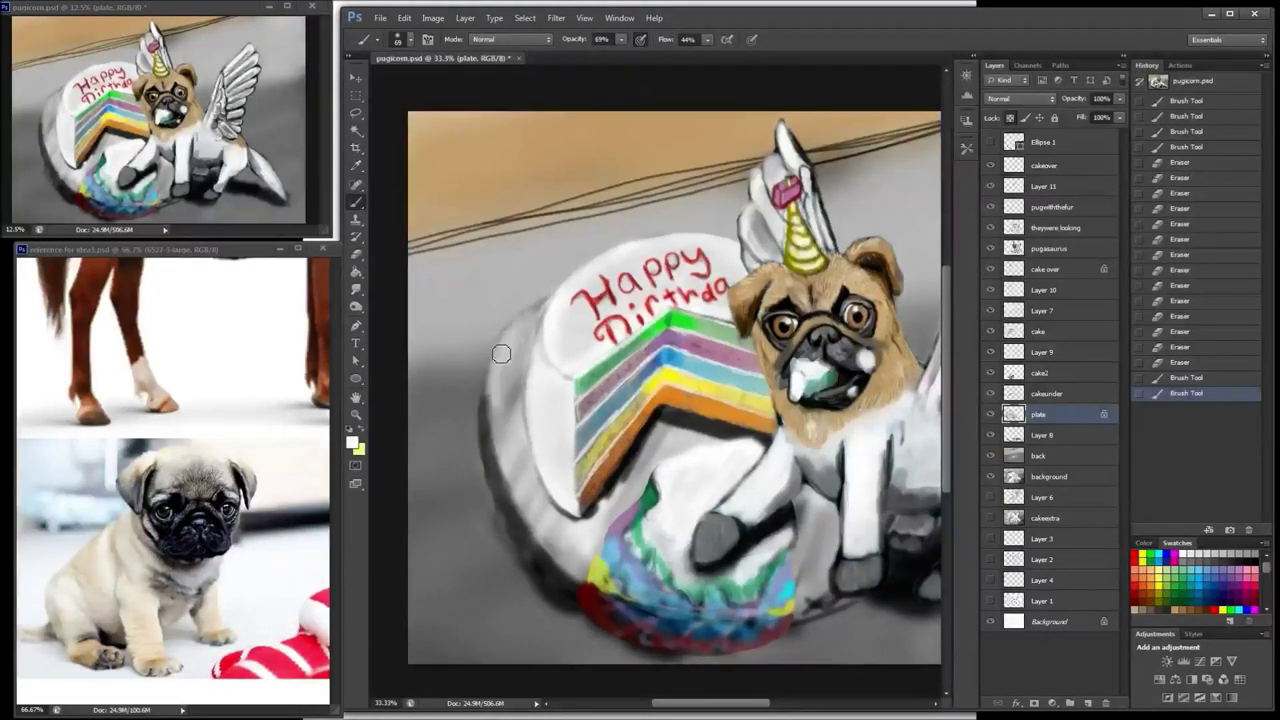
left_click_drag(503, 354, 491, 442)
mouse_move(530, 313)
left_mouse_down()
mouse_move(504, 413)
mouse_move(507, 386)
left_mouse_up()
mouse_move(498, 406)
left_mouse_down()
mouse_move(490, 446)
mouse_move(513, 496)
left_mouse_up()
left_click_drag(503, 448, 533, 524)
left_click_drag(518, 470, 560, 546)
left_click_drag(538, 510, 581, 568)
mouse_move(601, 545)
left_mouse_down()
mouse_move(620, 508)
mouse_move(600, 562)
mouse_move(653, 494)
mouse_move(575, 540)
left_mouse_up()
Step: Paint grey shading on the plate under the cut slice and along its outer rim
left_click(1204, 559)
mouse_move(661, 442)
left_mouse_down()
mouse_move(608, 508)
mouse_move(674, 450)
left_mouse_up()
left_click_drag(717, 421, 699, 440)
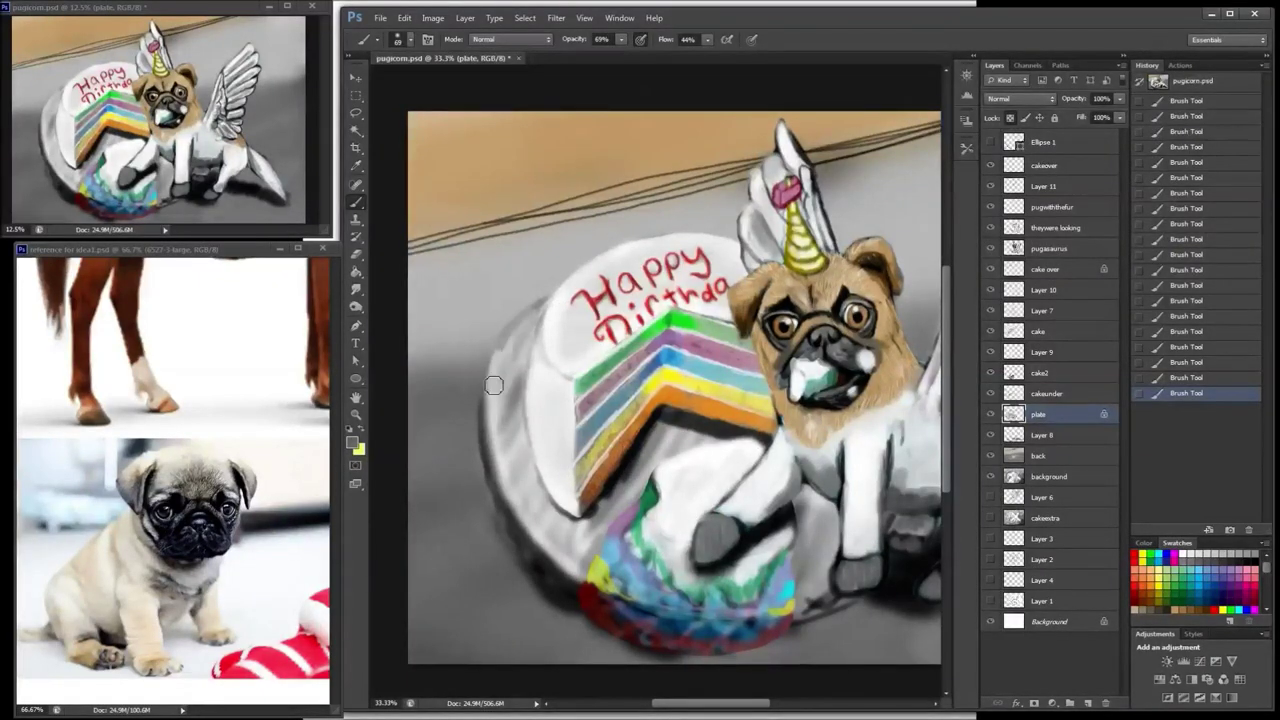
mouse_move(518, 342)
left_mouse_down()
mouse_move(524, 510)
mouse_move(565, 590)
left_mouse_up()
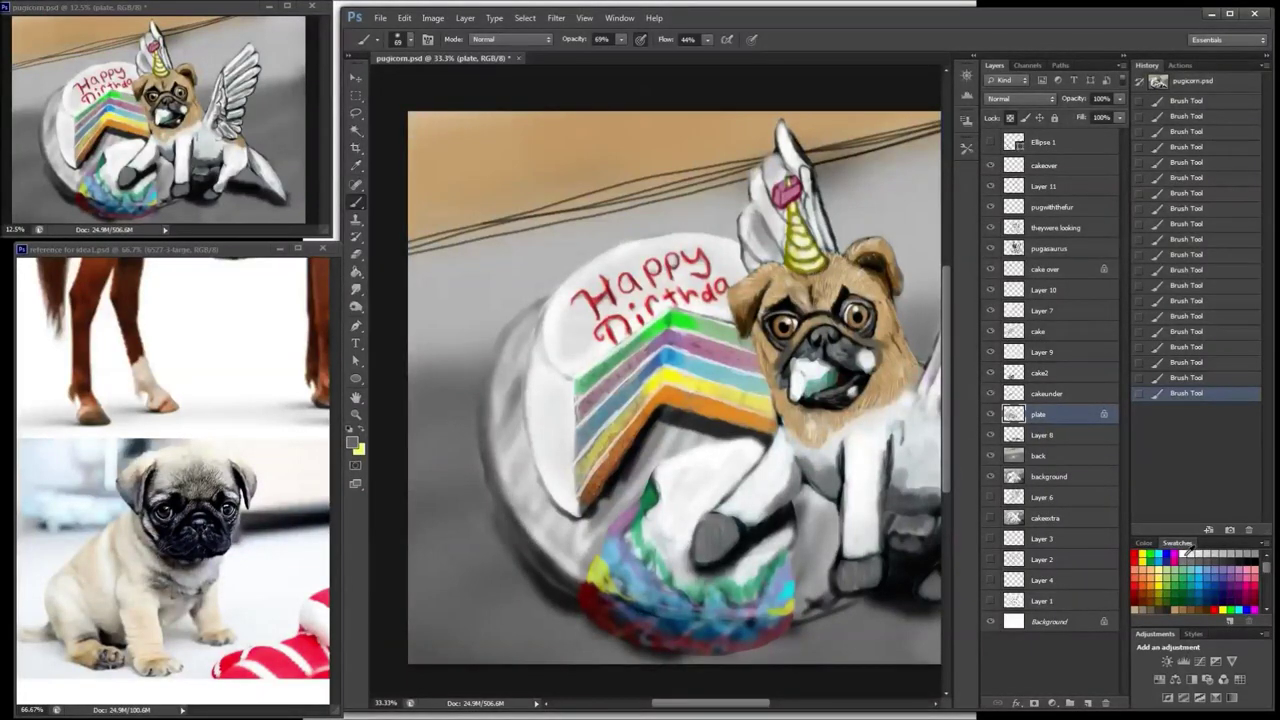
Step: Paint a black shadow on Layer 8 beneath the plate's lower edge with a 102 px brush
left_click(1042, 435)
left_click(1255, 556)
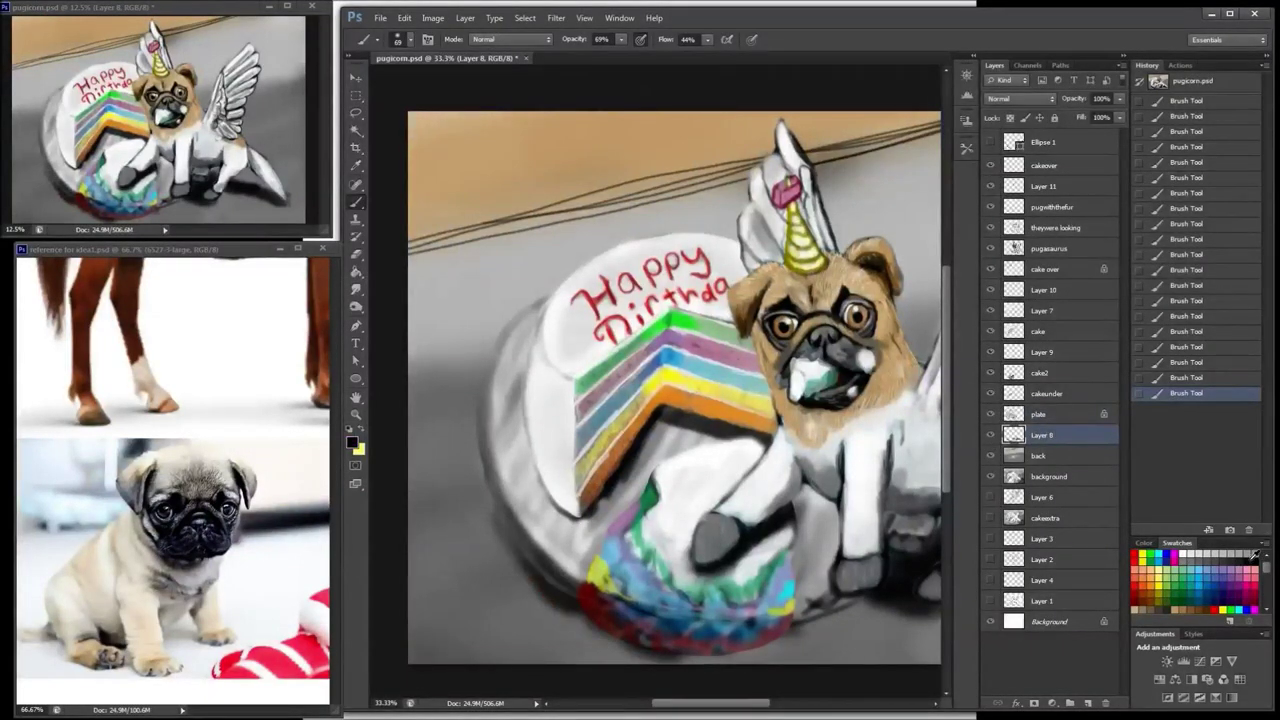
right_click(632, 354)
left_click_drag(666, 159, 684, 159)
left_click(529, 534)
mouse_move(500, 530)
left_mouse_down()
mouse_move(488, 456)
mouse_move(541, 548)
mouse_move(506, 504)
left_mouse_up()
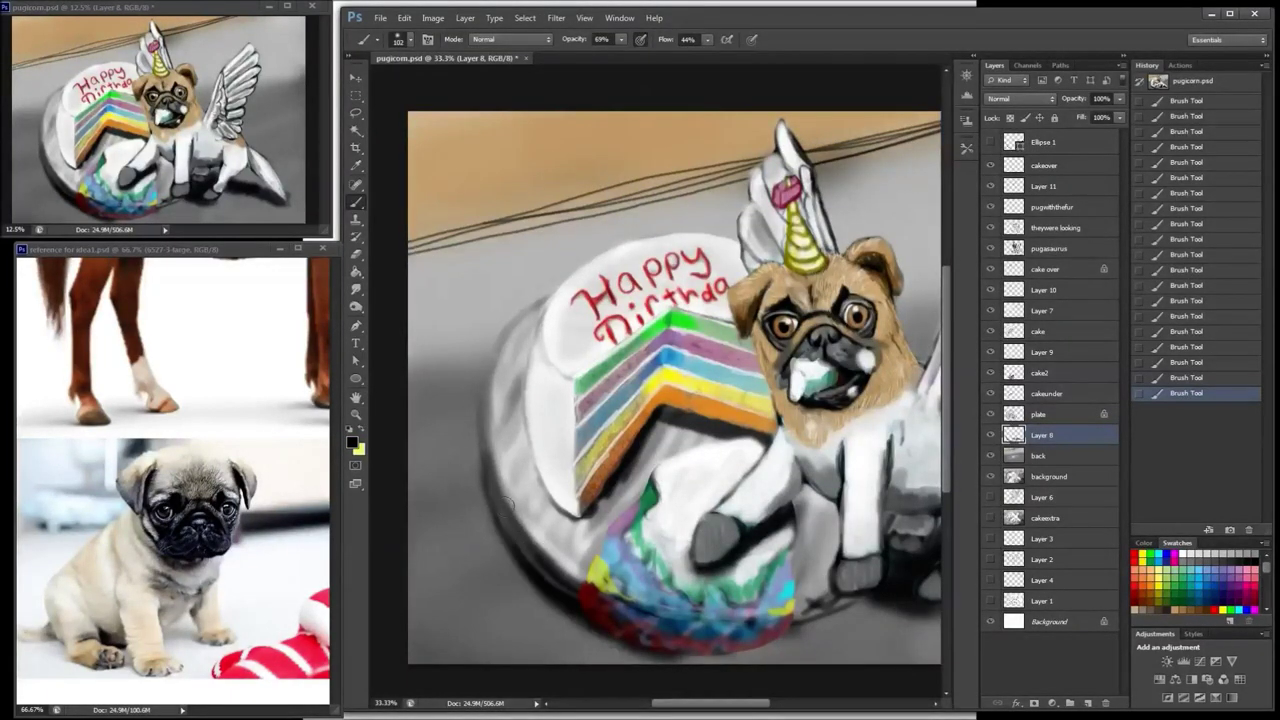
mouse_move(818, 612)
left_mouse_down()
mouse_move(742, 652)
mouse_move(790, 590)
left_mouse_up()
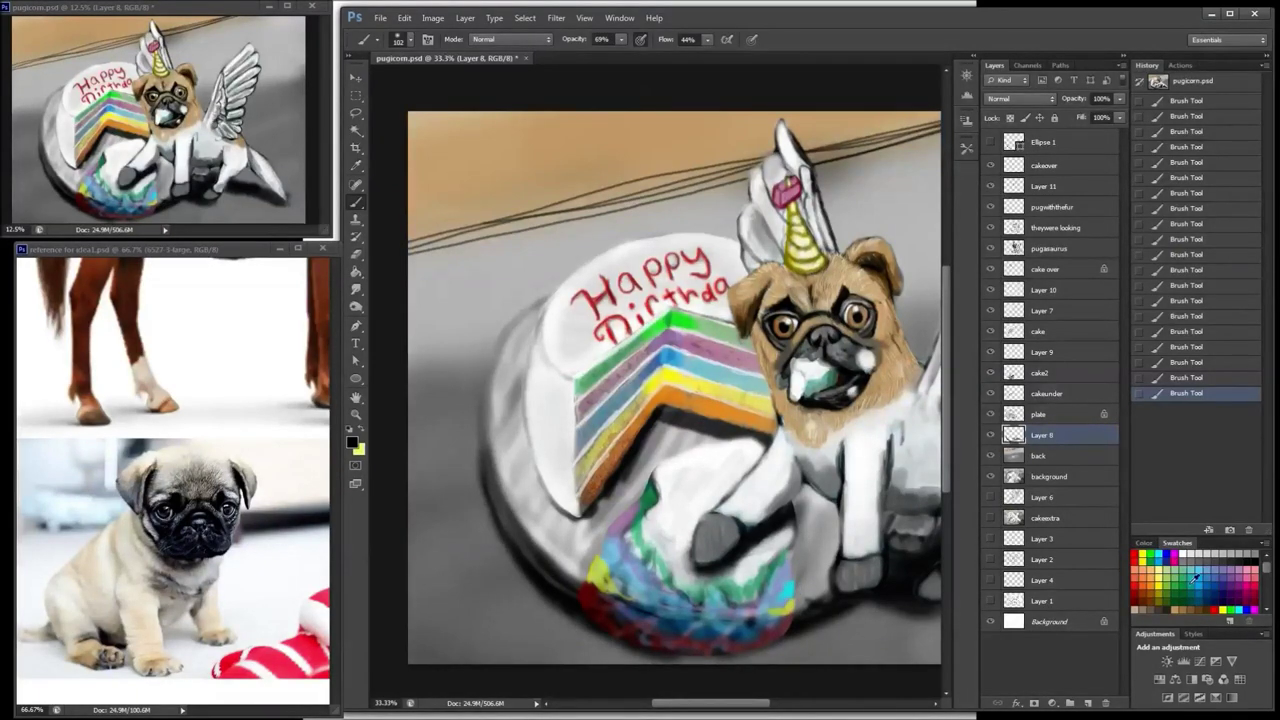
Step: Erase the old shading beneath the cake's cut face, along its inner lower edge, on the cakeunder layer
left_click(1050, 414)
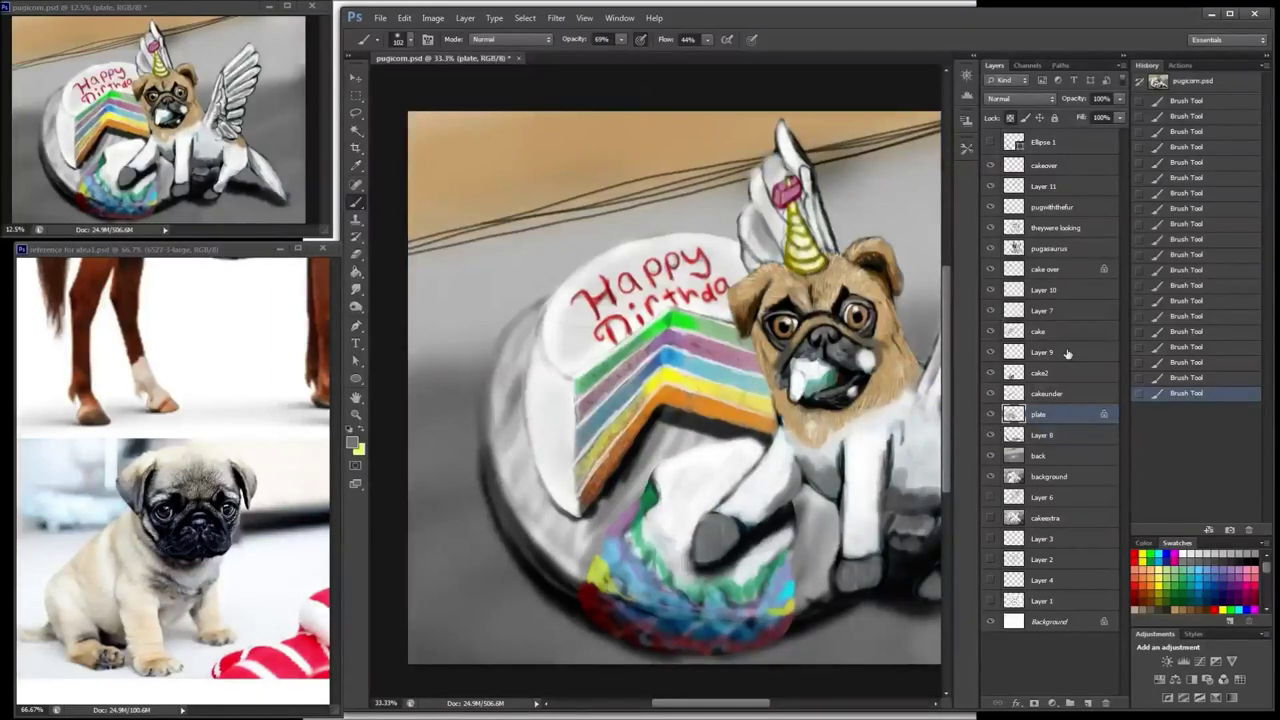
left_click(1076, 398)
left_click(357, 255)
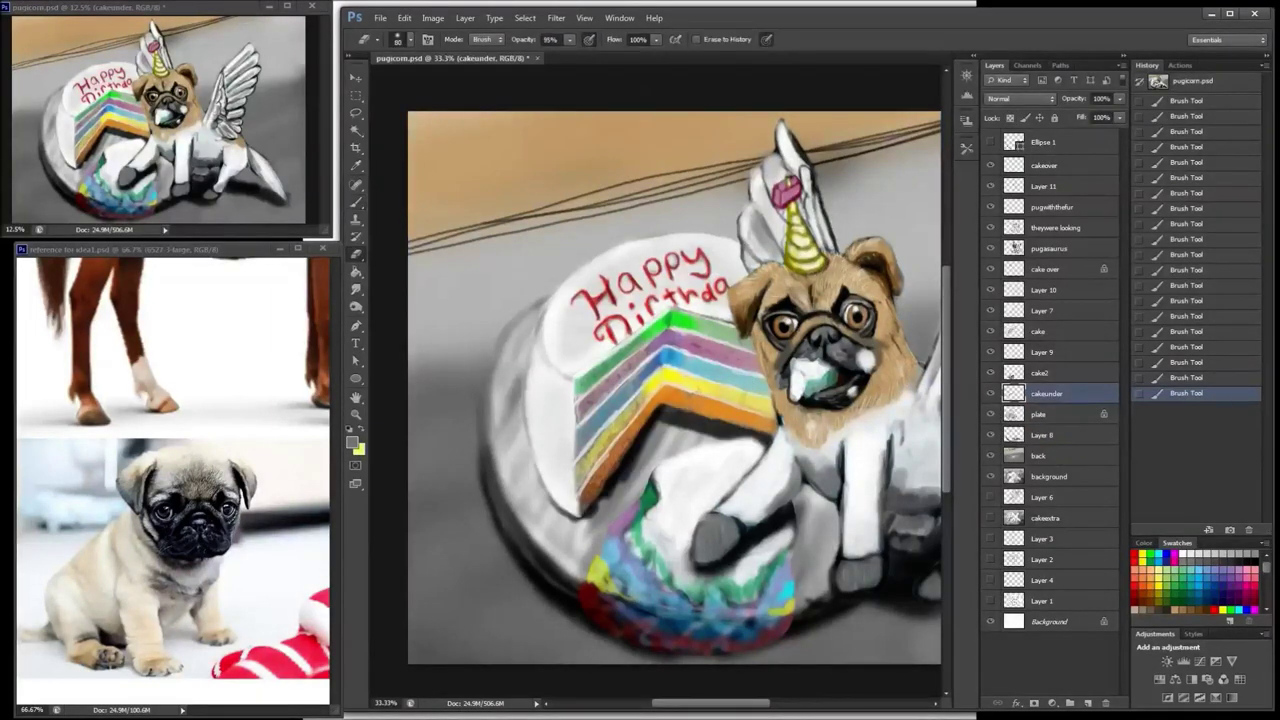
left_click_drag(656, 448, 630, 476)
left_click_drag(652, 452, 604, 502)
mouse_move(628, 474)
left_mouse_down()
mouse_move(600, 508)
mouse_move(660, 440)
mouse_move(600, 498)
left_mouse_up()
Step: Sample a dark tone from under the cake and paint a shadow along the cut face's lower edge
left_click(358, 167)
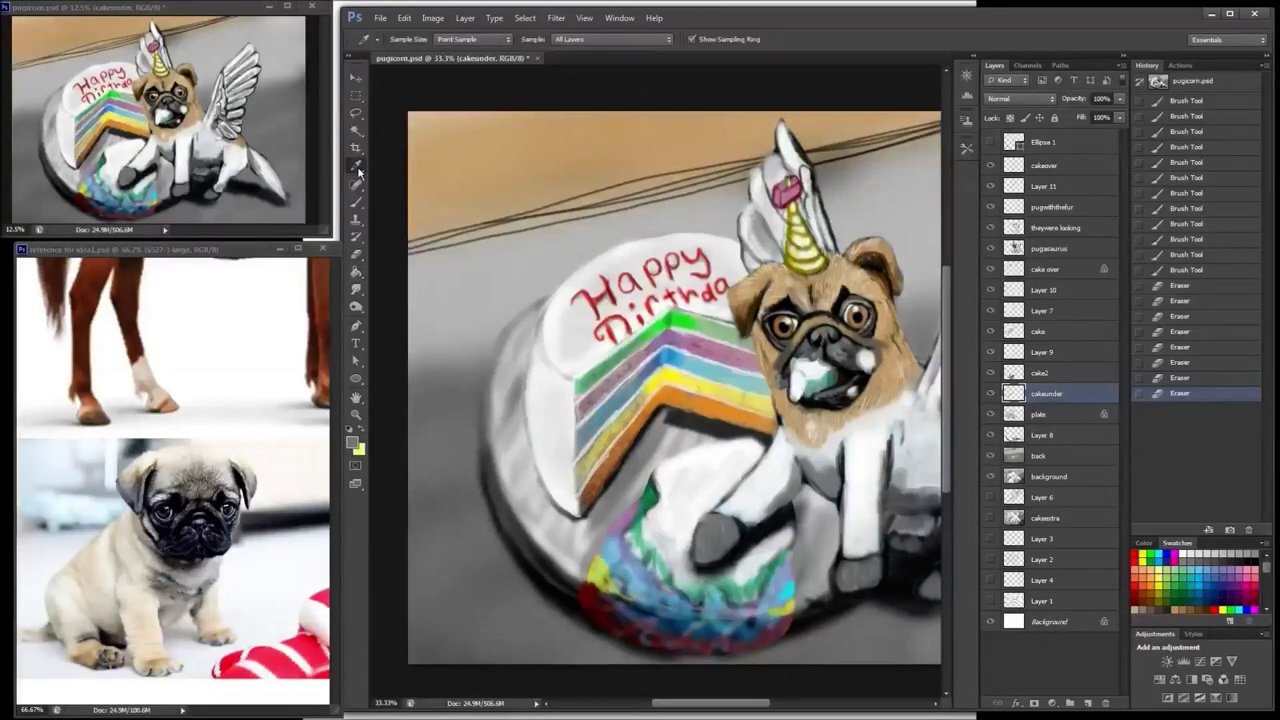
left_click(676, 424)
left_click(357, 202)
left_click_drag(668, 416, 638, 450)
left_click_drag(664, 412, 606, 490)
left_click_drag(658, 440, 584, 518)
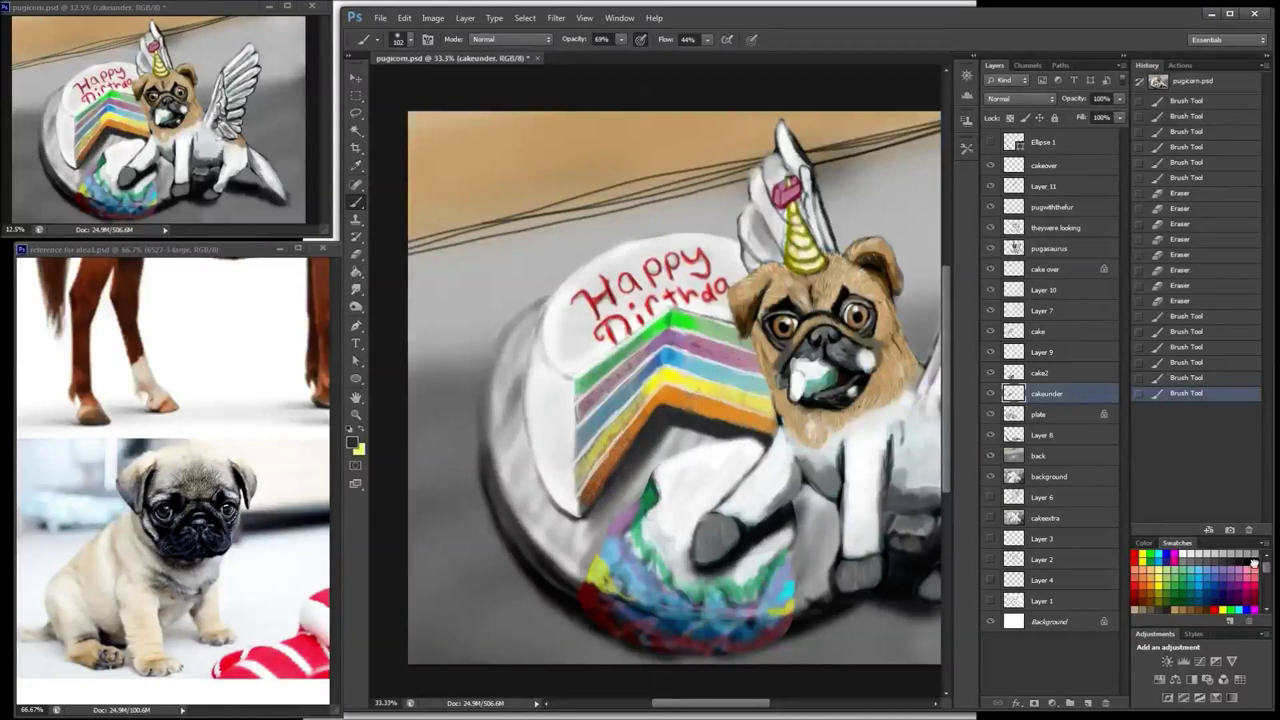
Step: Deepen the shadow below the cake's cut face with black brush strokes on the cakeunder layer
left_click(1253, 555)
left_click_drag(660, 408, 632, 452)
left_click_drag(664, 412, 620, 468)
left_click_drag(660, 416, 610, 484)
mouse_move(664, 410)
left_mouse_down()
mouse_move(784, 438)
mouse_move(624, 460)
left_mouse_up()
left_click_drag(628, 454, 580, 506)
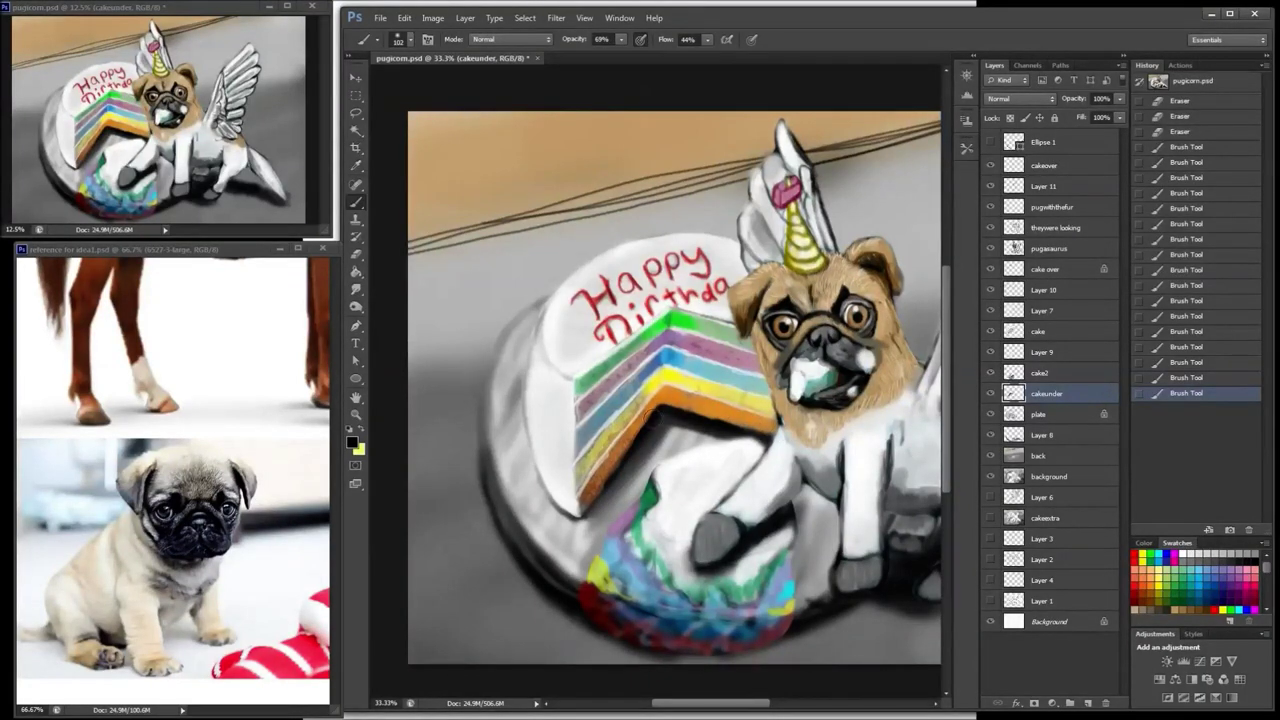
left_click_drag(652, 419, 622, 460)
left_click_drag(658, 416, 618, 470)
Step: Soften the shadow beneath the orange cake layer with a grey sampled from the plate
left_click(650, 446, "alt")
left_click_drag(664, 424, 598, 502)
left_click_drag(752, 447, 682, 424)
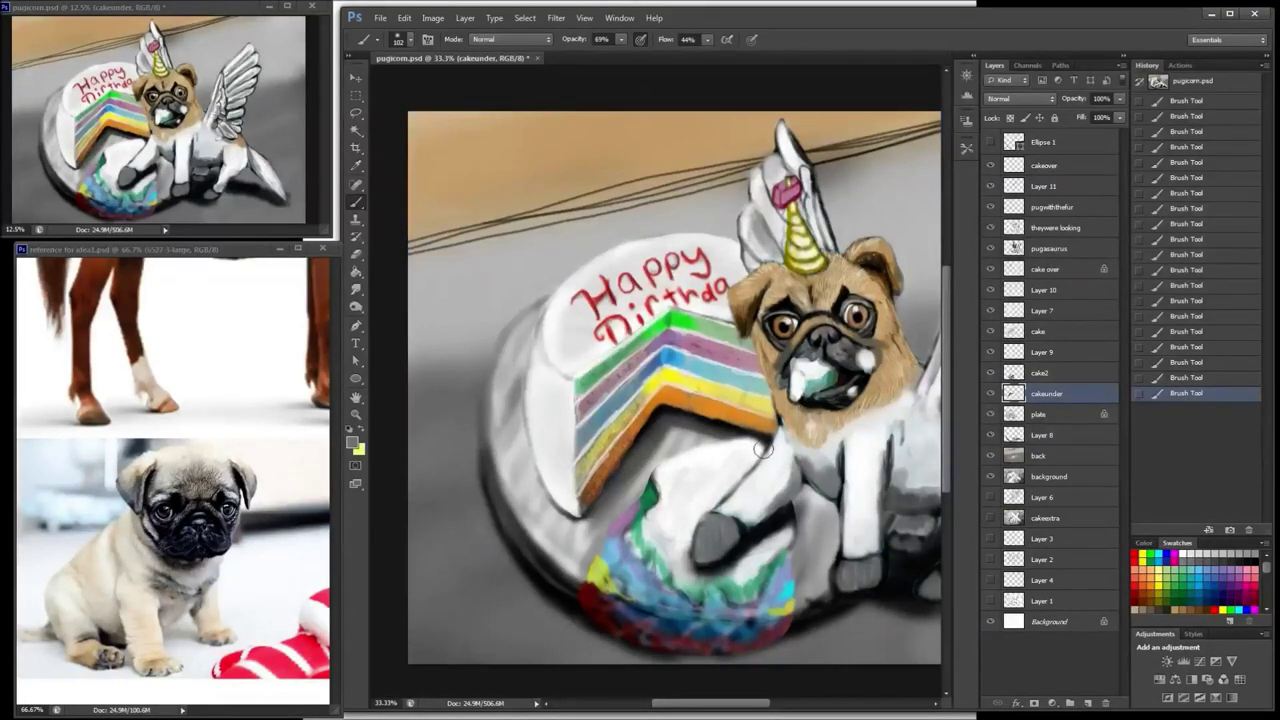
left_click_drag(763, 450, 722, 434)
Step: Paint a grey contact shadow around the cake's outer white side on the cakeunder layer
mouse_move(575, 512)
left_mouse_down()
mouse_move(531, 449)
mouse_move(525, 468)
mouse_move(526, 409)
mouse_move(549, 499)
mouse_move(566, 497)
mouse_move(531, 417)
mouse_move(554, 486)
left_mouse_up()
left_click(1254, 561)
left_click(1193, 556)
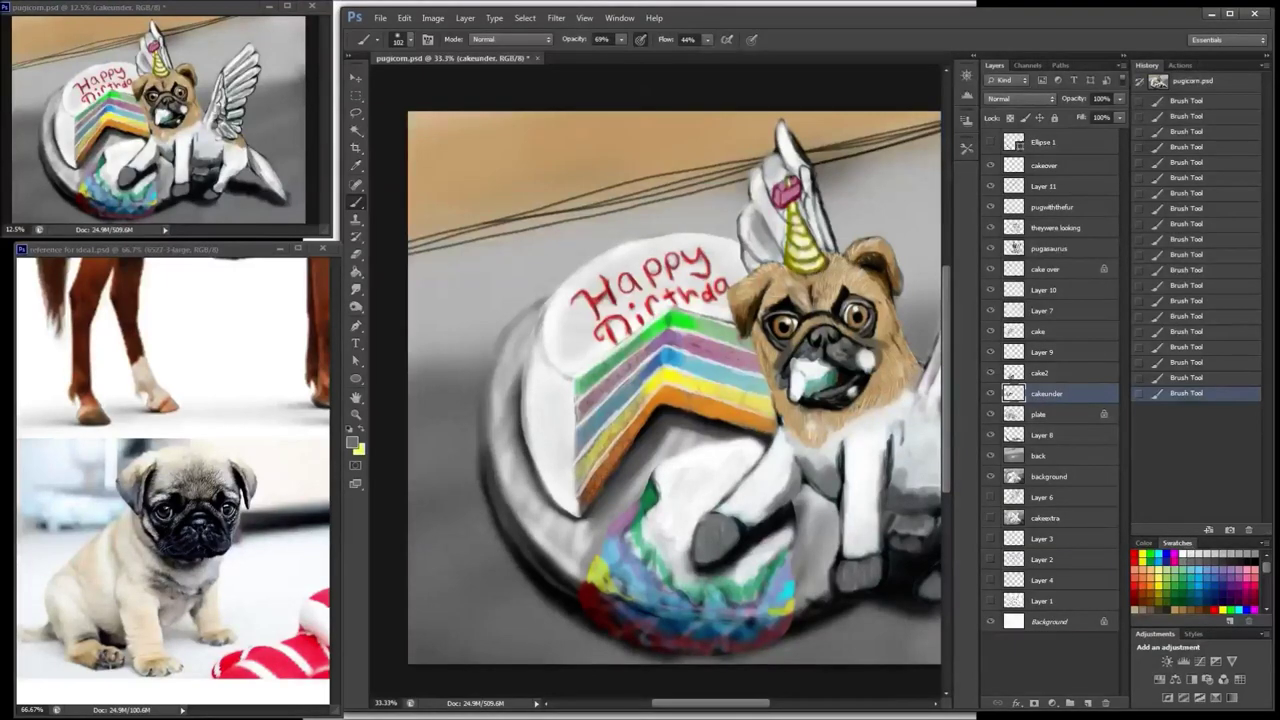
left_click_drag(517, 386, 558, 505)
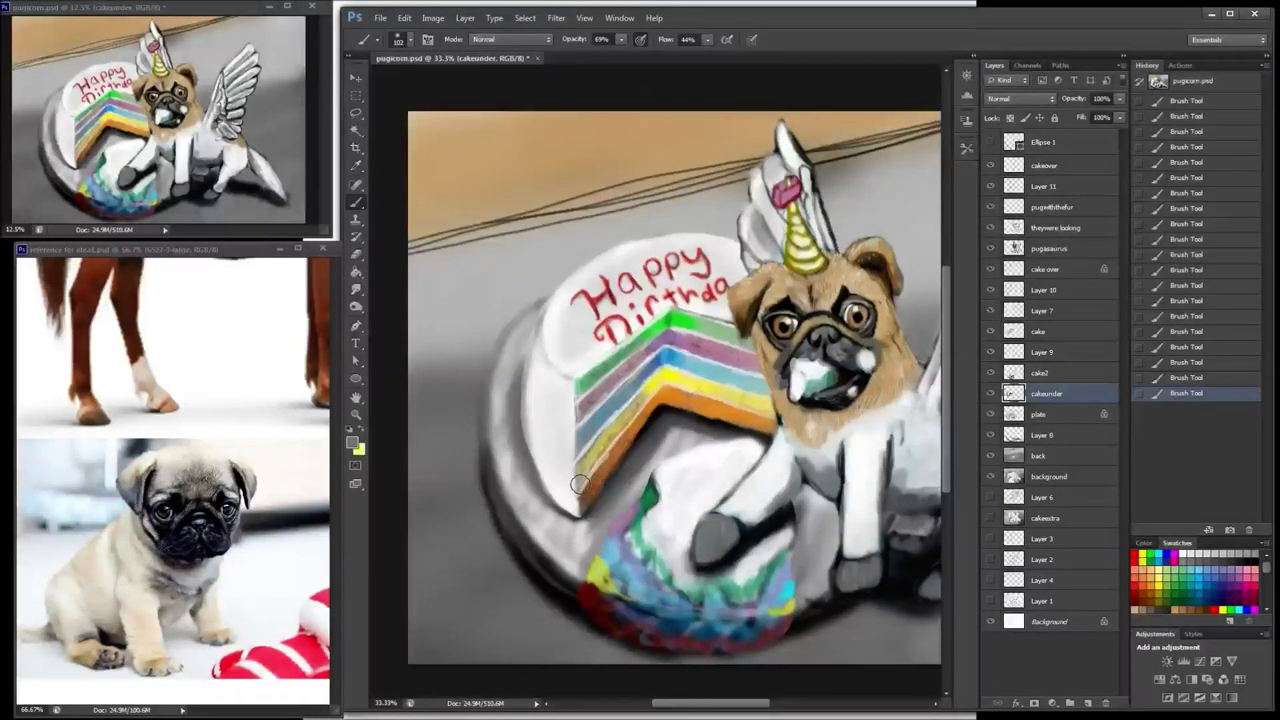
Step: Paint white highlight streaks on the plate layer between the pug's front legs and around the cake with a 43 px brush
left_click(1058, 414)
left_click(1177, 550)
right_click(770, 130)
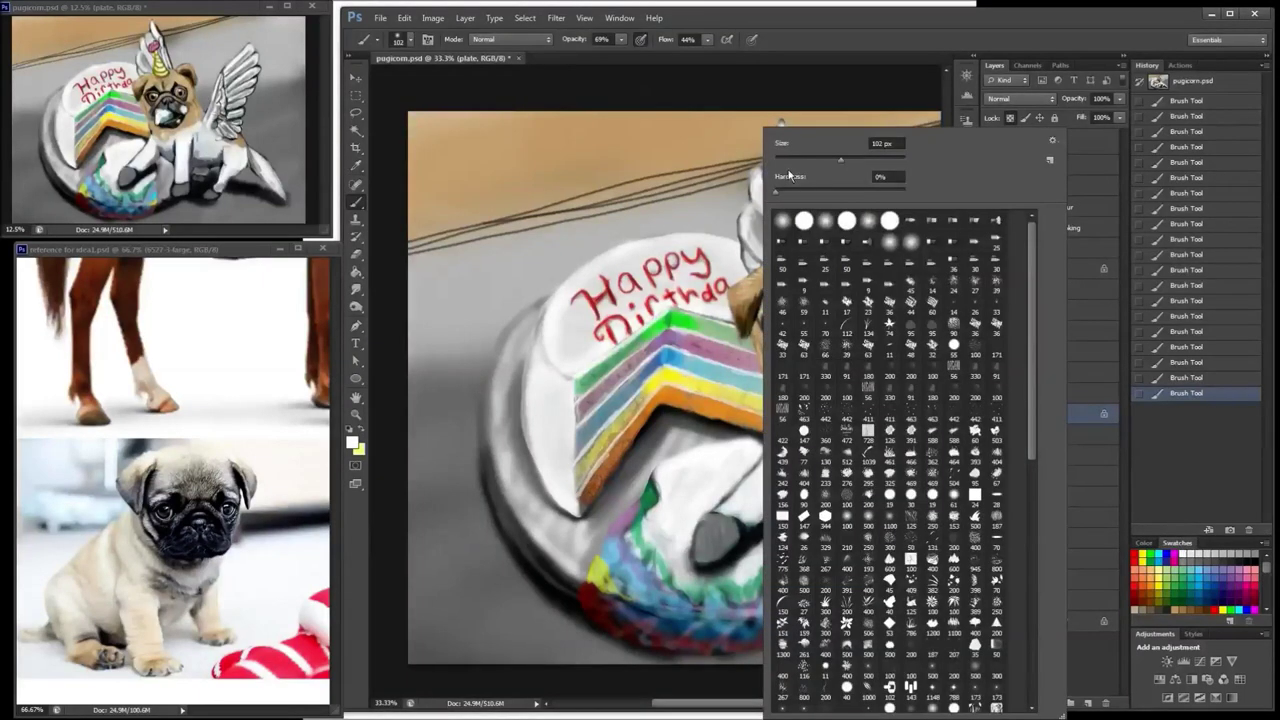
mouse_move(802, 510)
left_mouse_down()
mouse_move(794, 594)
mouse_move(843, 545)
mouse_move(838, 576)
left_mouse_up()
mouse_move(536, 506)
left_mouse_down()
mouse_move(566, 565)
mouse_move(572, 524)
left_mouse_up()
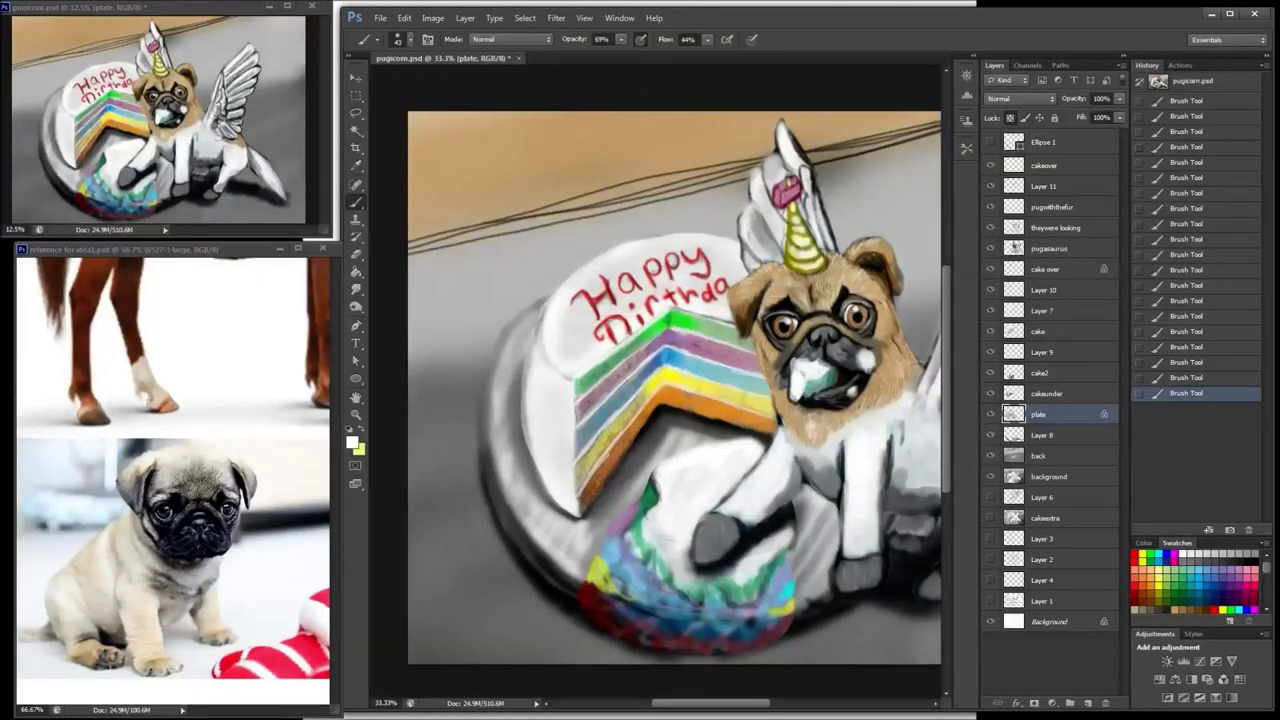
left_click_drag(532, 316, 508, 428)
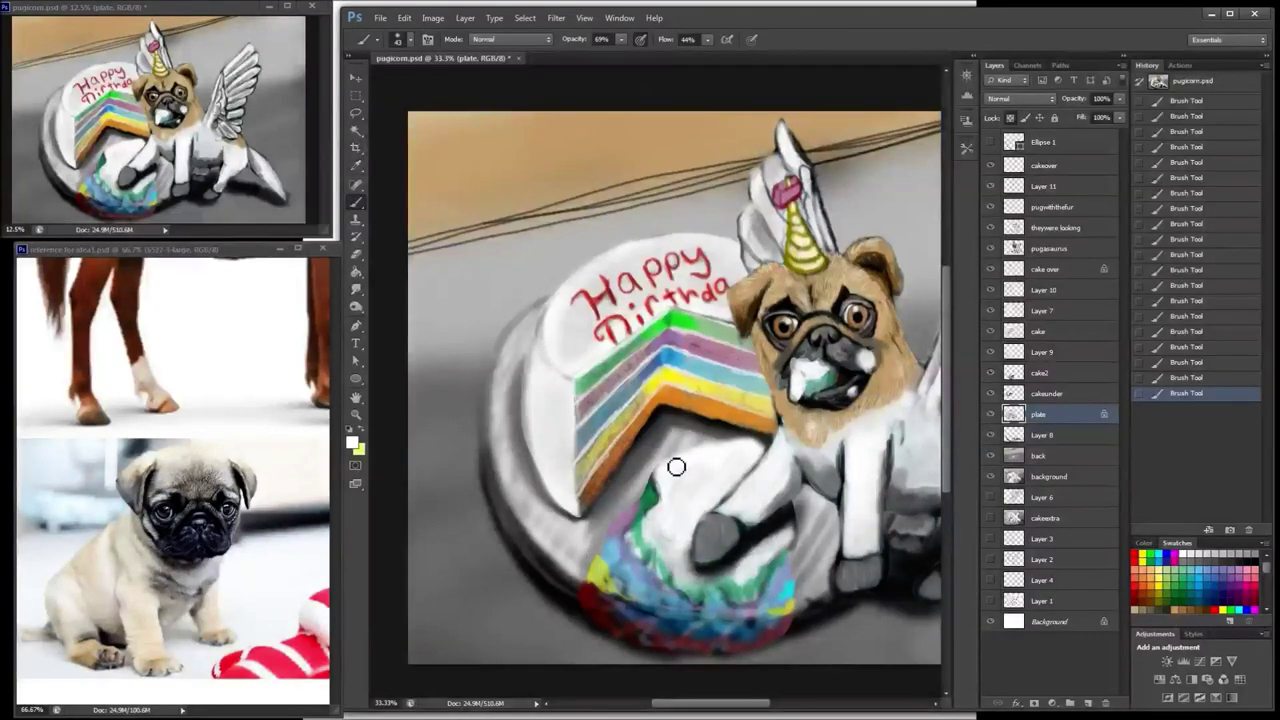
Step: Paint grey streaks on the plate beside the front leg and around the cake, and set the brush size to 86 px
left_click_drag(805, 512, 824, 566)
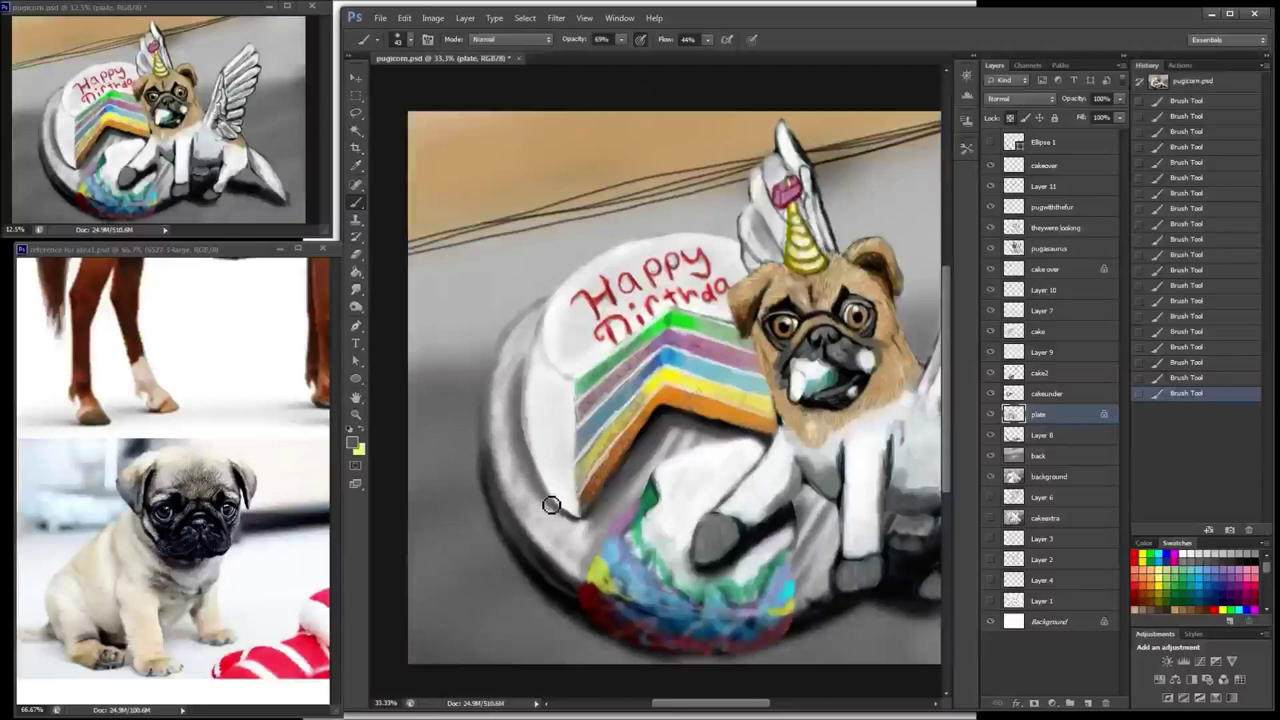
mouse_move(516, 322)
left_mouse_down()
mouse_move(511, 454)
mouse_move(522, 512)
left_mouse_up()
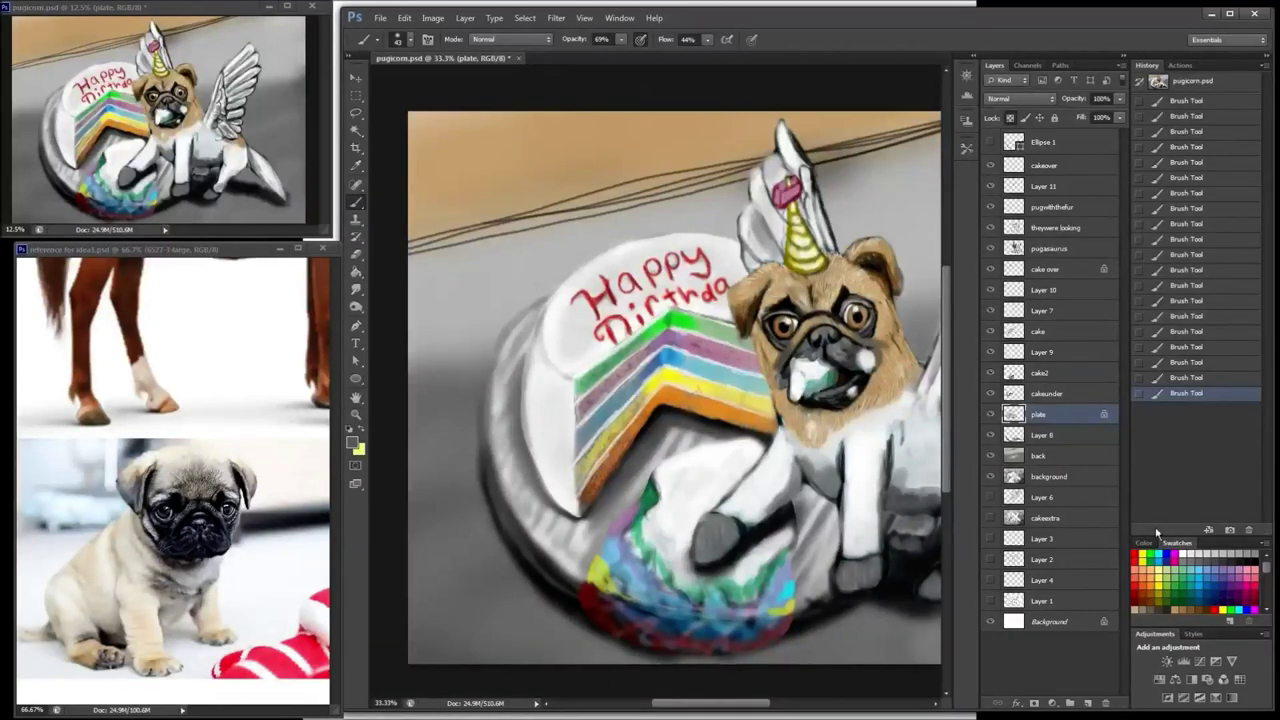
right_click(643, 152)
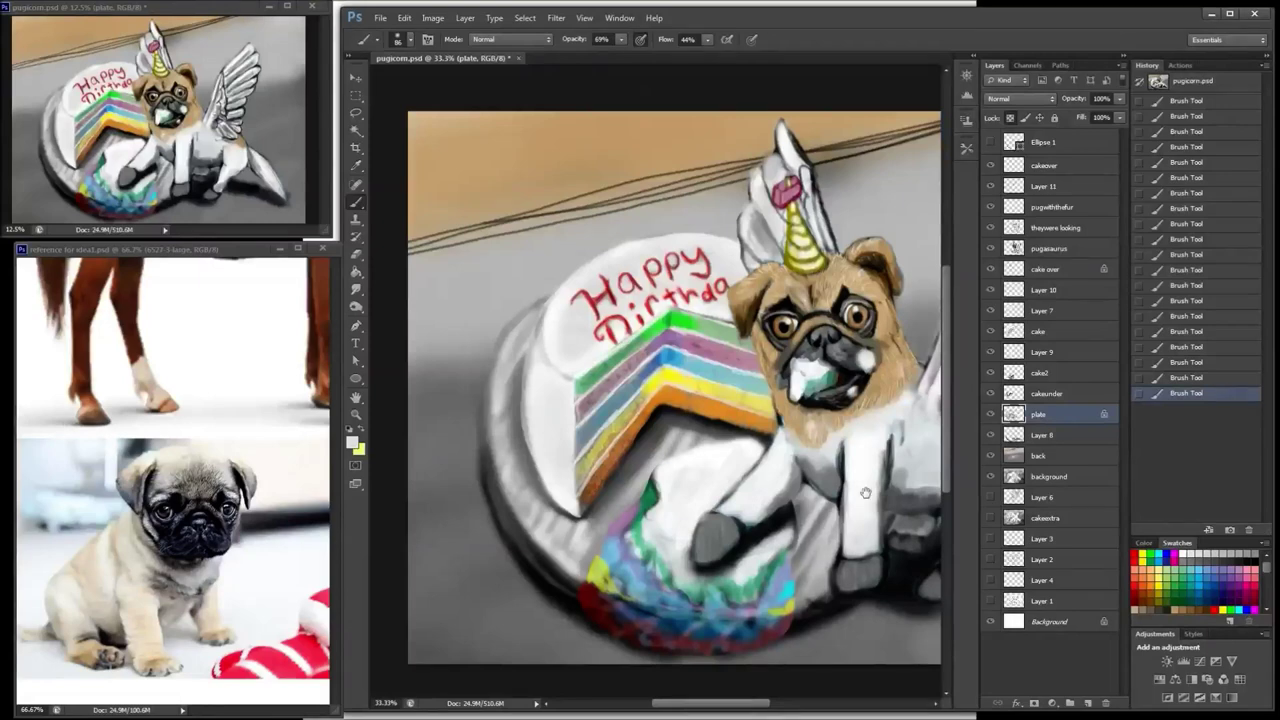
Step: Examine the pug's legs and compare what the pugasaurus and theywere looking layers contribute by toggling their visibility
left_click_drag(865, 492, 791, 424)
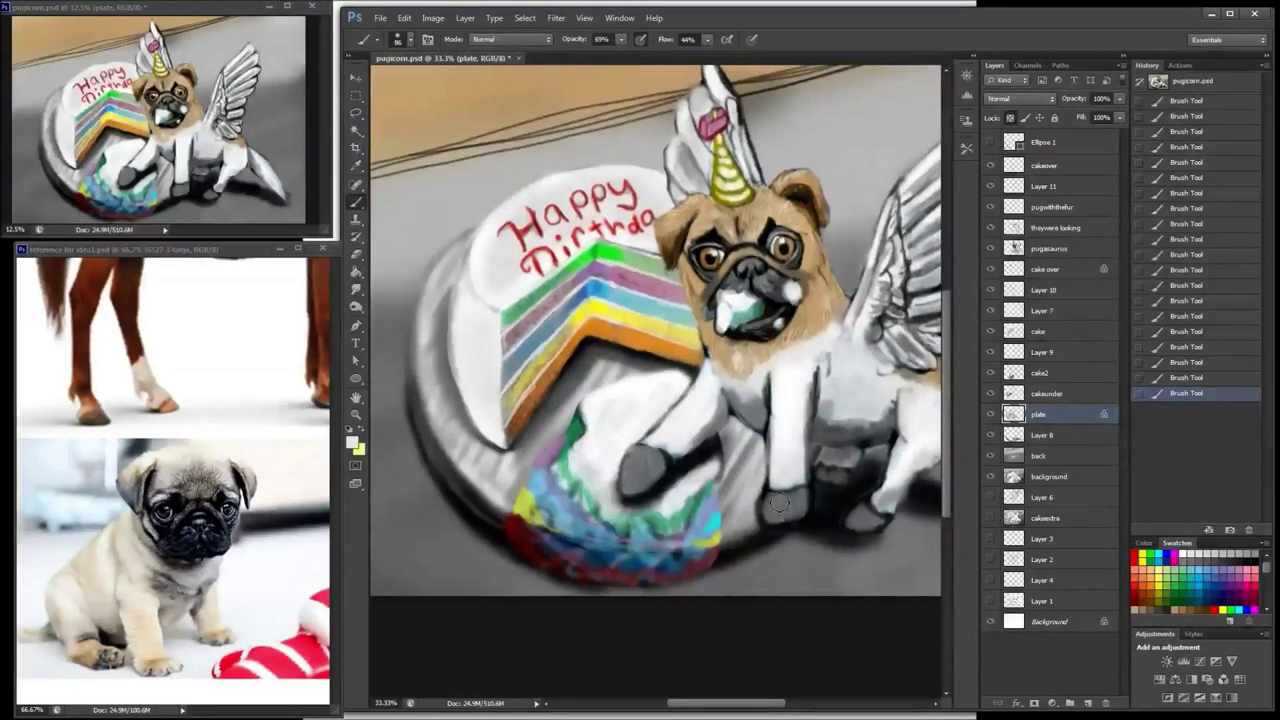
scroll(831, 421, "up", 1)
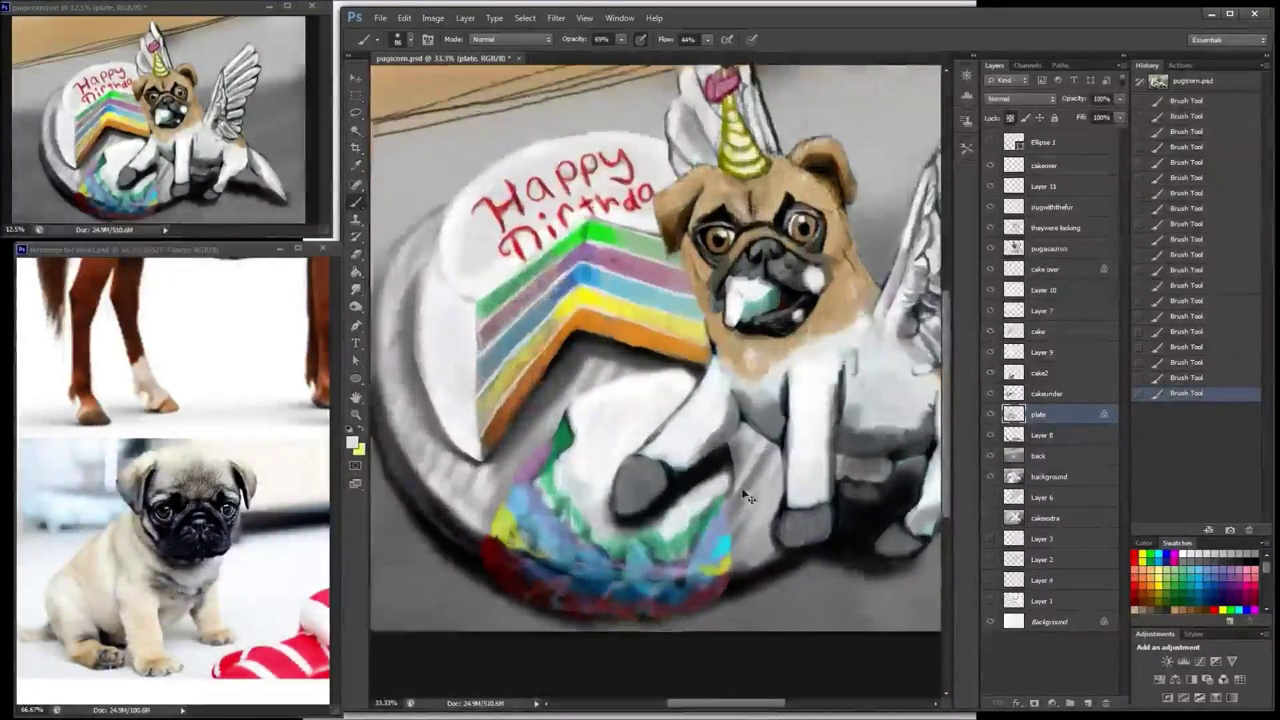
left_click_drag(831, 421, 761, 399)
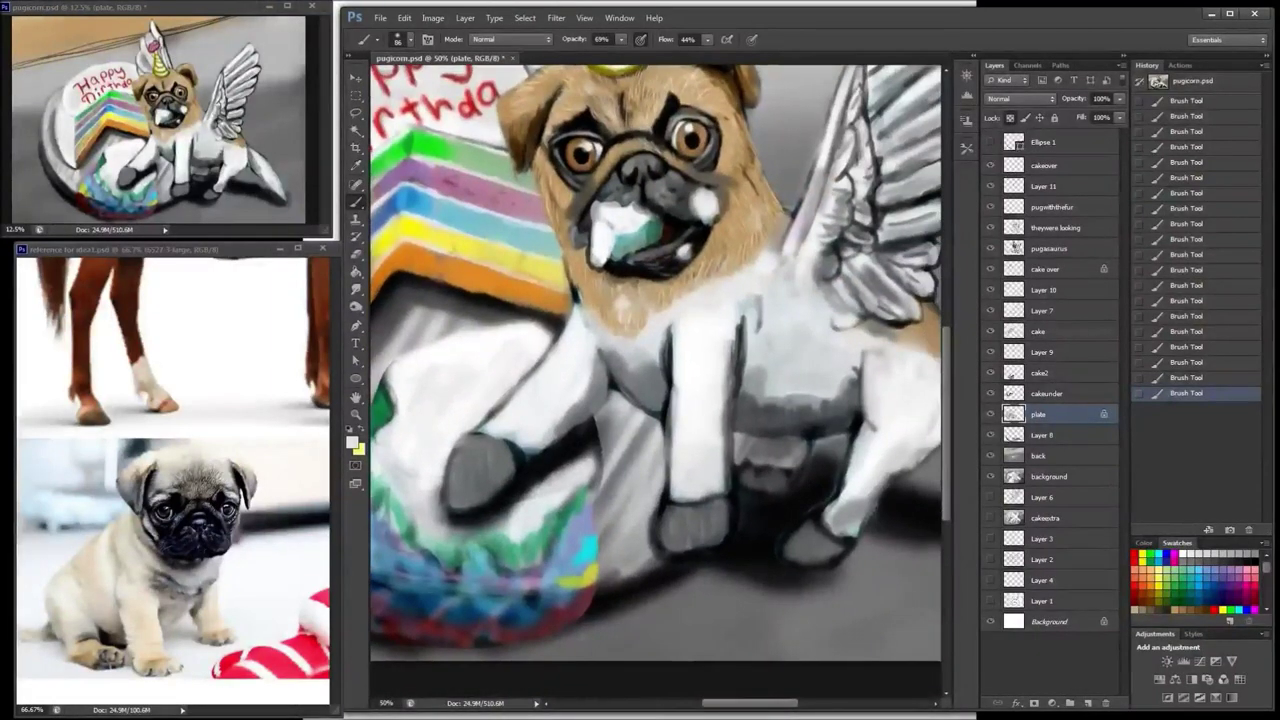
left_click(1060, 249)
left_click(991, 249)
left_click(991, 249)
left_click(1064, 229)
left_click(991, 229)
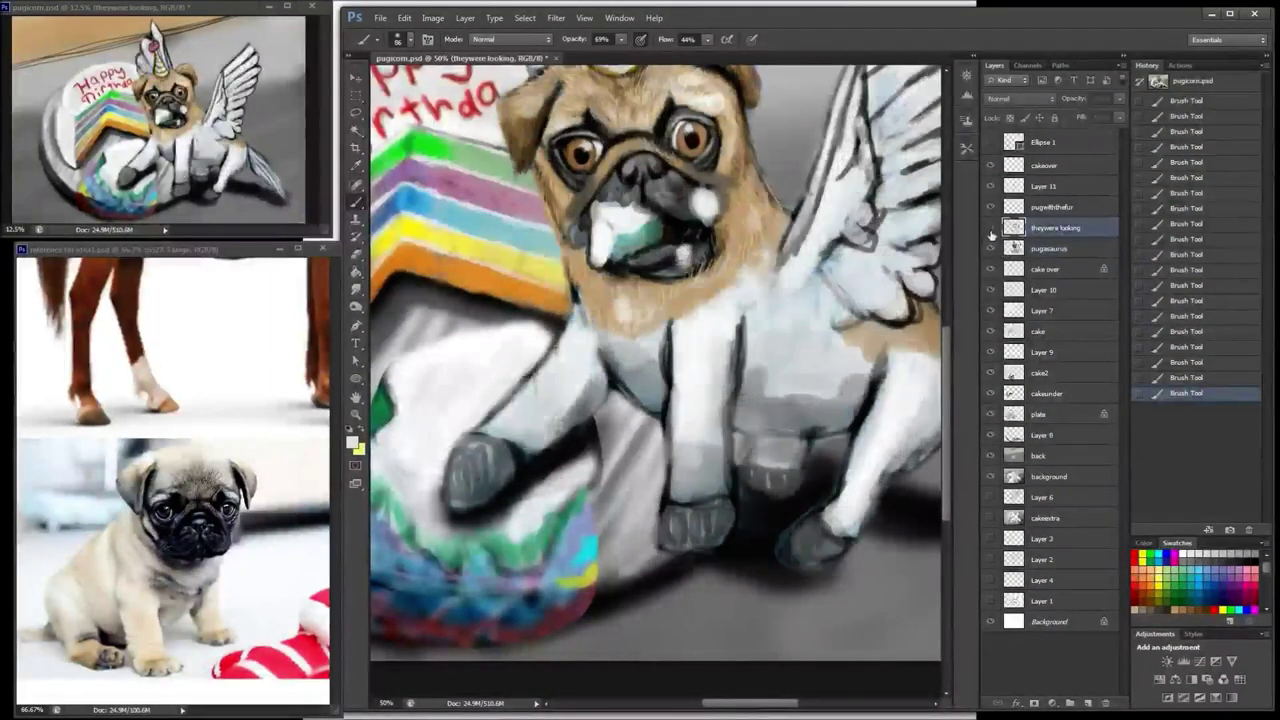
left_click(991, 229)
Step: Repaint the far foot beneath the pug's belly with sampled grey tones on the theywere looking layer using a 22 px brush
left_click(362, 165)
left_click(773, 482)
left_click(362, 202)
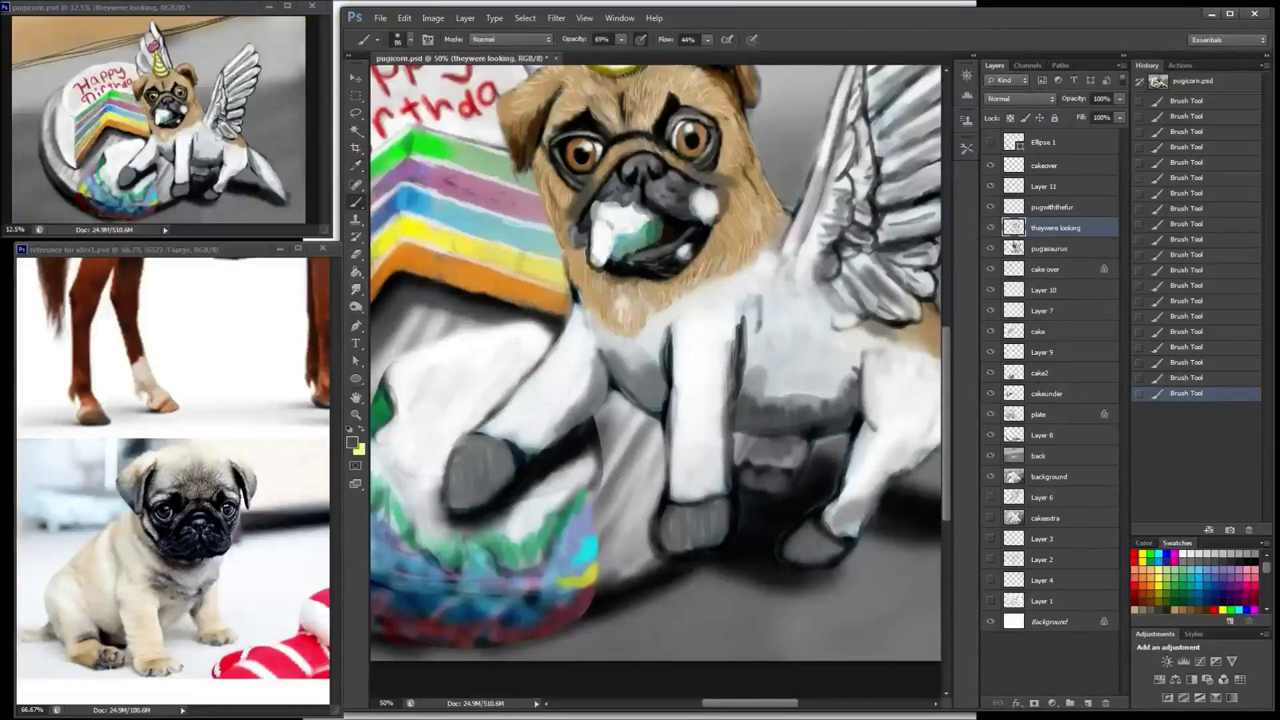
right_click(778, 474)
left_click(832, 158)
left_click(751, 473)
left_click(753, 463, "alt")
mouse_move(754, 463)
left_mouse_down()
mouse_move(766, 496)
mouse_move(800, 493)
mouse_move(785, 481)
mouse_move(798, 481)
mouse_move(764, 487)
left_mouse_up()
left_click(777, 454, "alt")
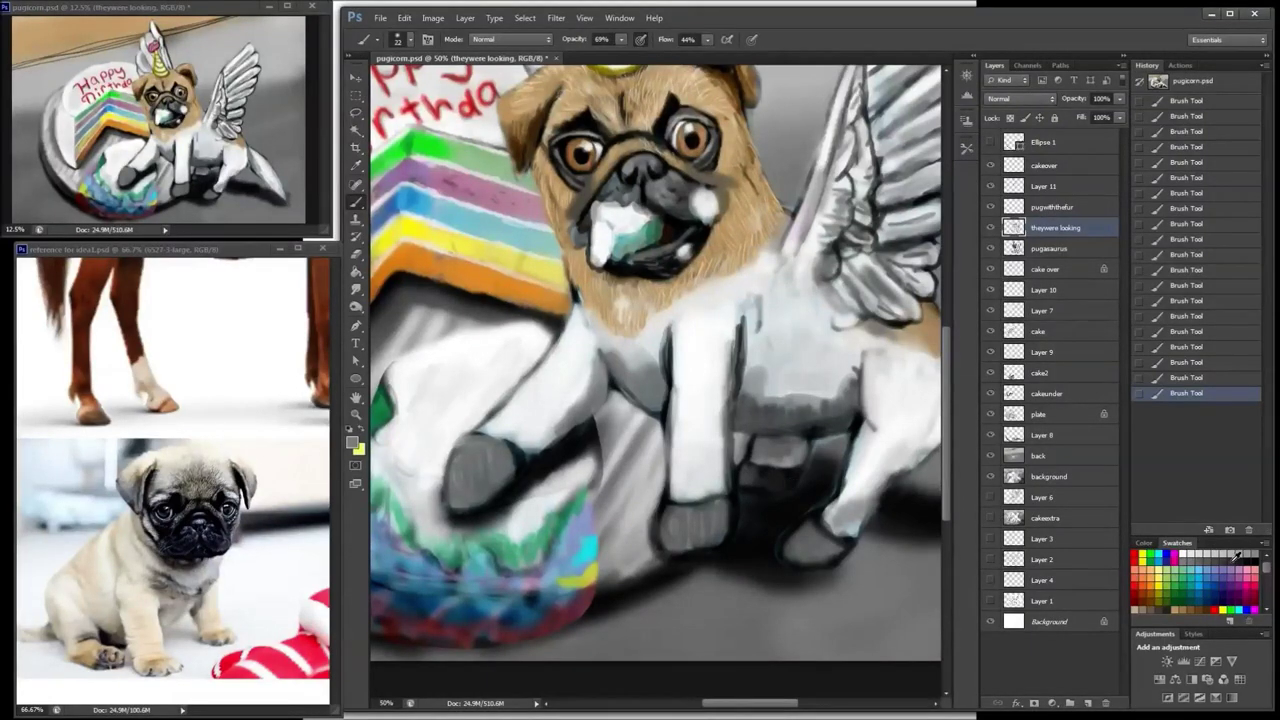
left_click(762, 446, "alt")
left_click_drag(758, 458, 768, 456)
left_click(766, 456, "alt")
Step: Erase stray dark outline around the pug's hind leg and hoof on the pugasaurus layer with a 26 px eraser
left_click(1049, 248)
left_click(990, 248)
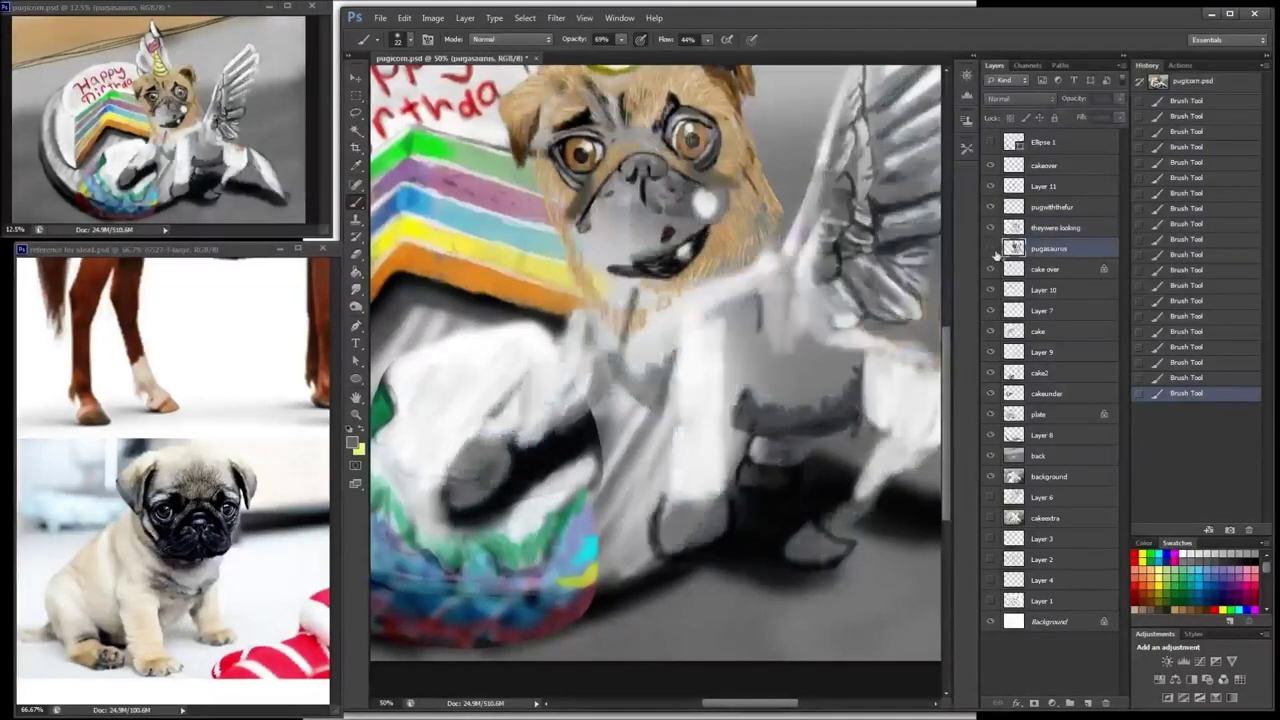
left_click(990, 248)
left_click(356, 255)
right_click(825, 300)
left_click(855, 160)
left_click_drag(840, 440, 850, 446)
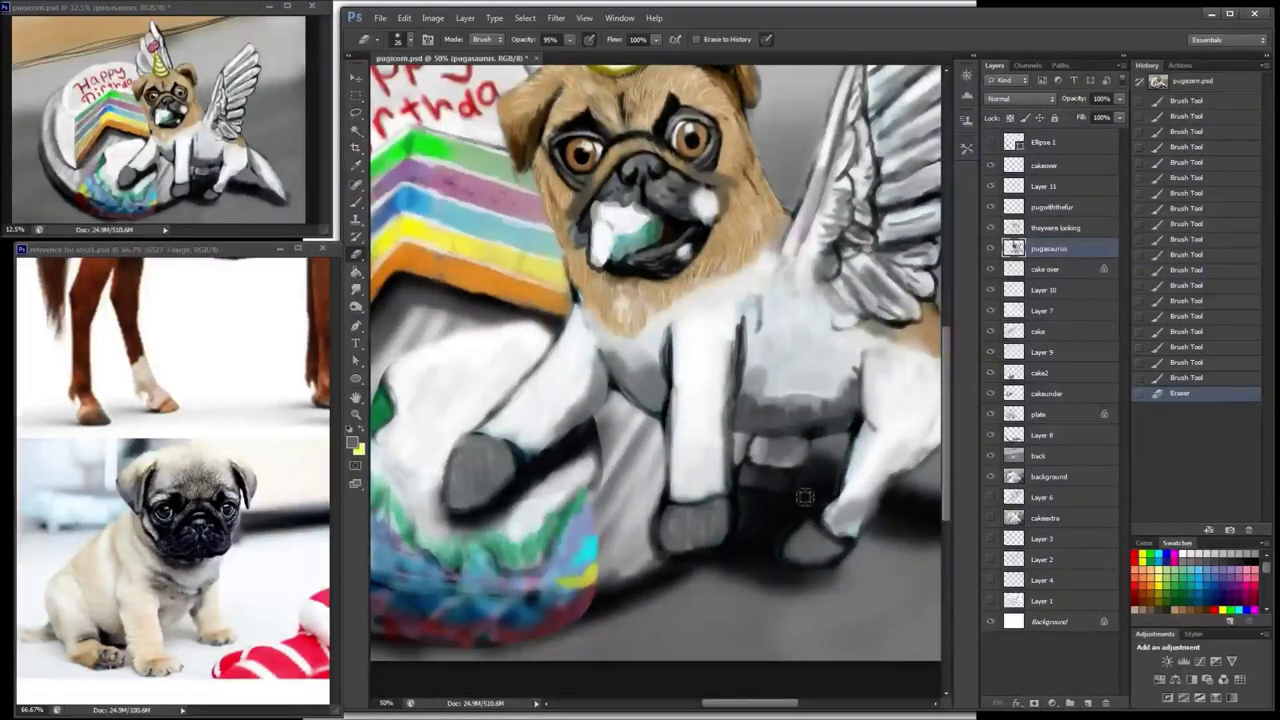
left_click_drag(782, 554, 826, 578)
left_click_drag(800, 572, 780, 546)
left_click_drag(849, 454, 834, 450)
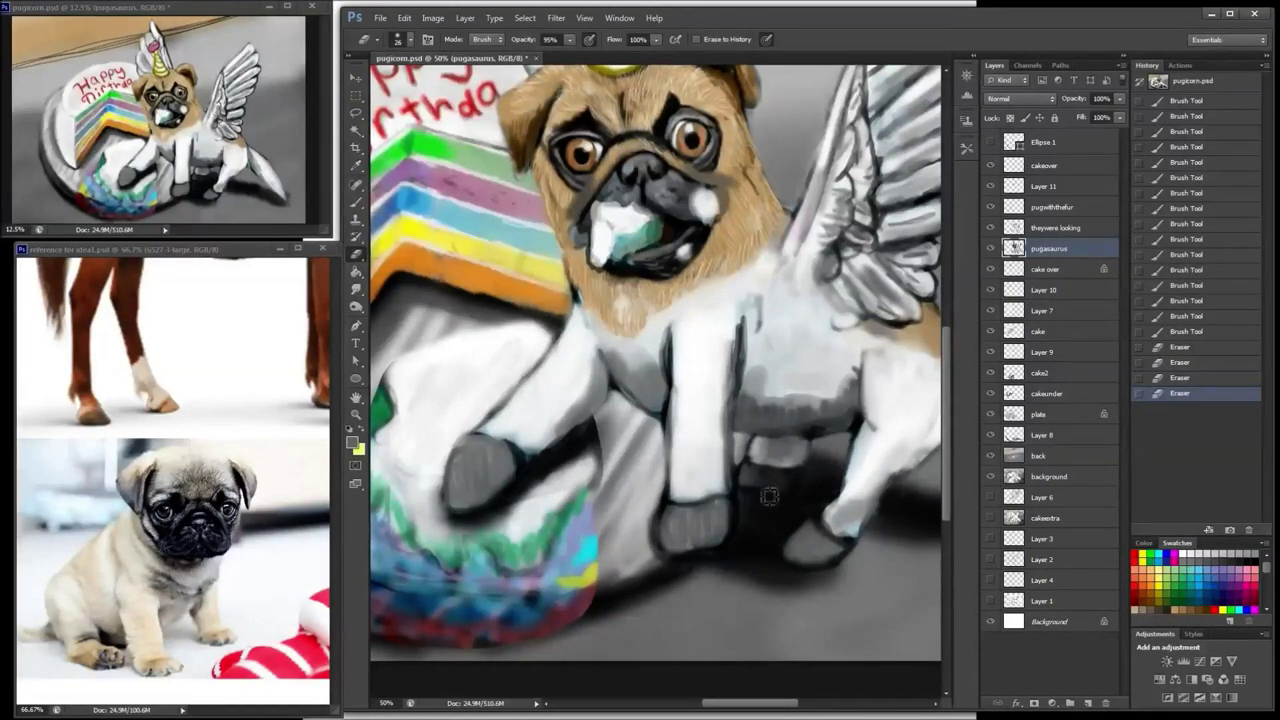
Step: Erase leftover outline beside the standing front hoof, around the raised front leg and next to the pug's neck
left_click_drag(770, 497, 744, 522)
left_click_drag(742, 530, 738, 557)
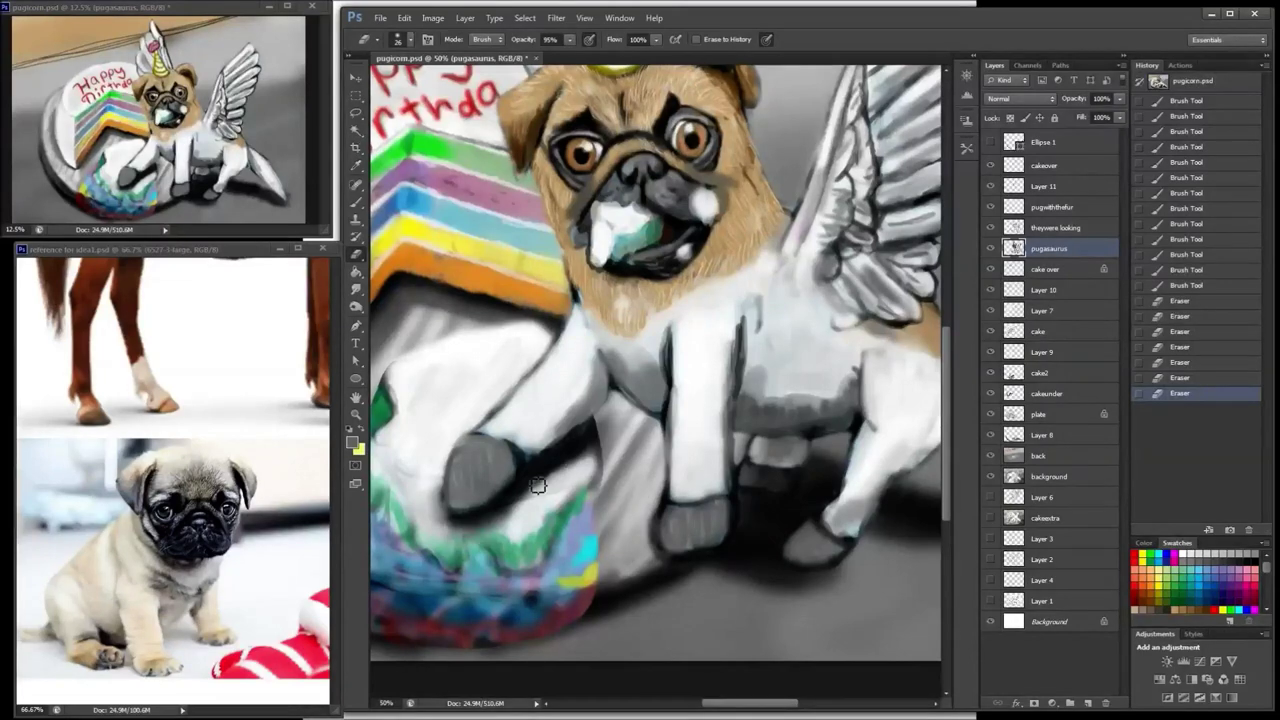
left_click_drag(536, 485, 522, 470)
left_click_drag(520, 380, 526, 386)
mouse_move(570, 300)
left_mouse_down()
mouse_move(572, 319)
mouse_move(568, 282)
left_mouse_up()
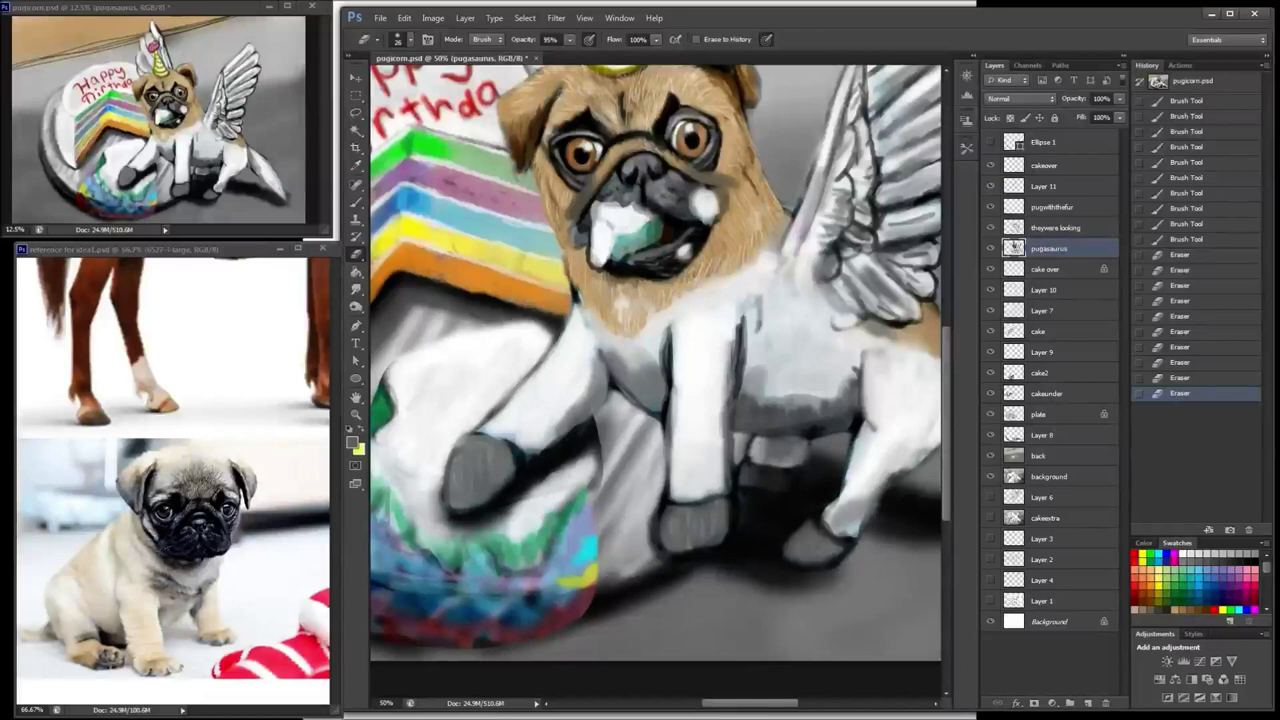
Step: Erase the remaining dark edges around the hind hoof and beside the standing front hoof
left_click_drag(841, 492, 833, 503)
left_click_drag(857, 566, 804, 585)
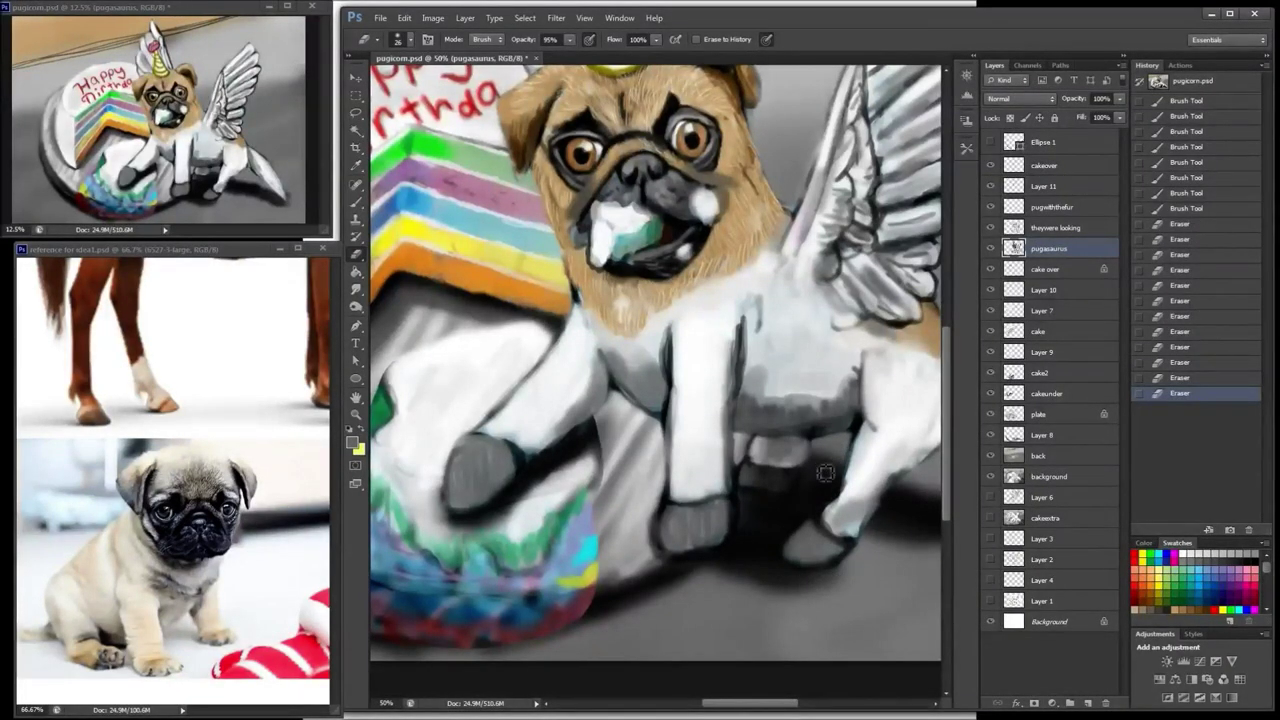
left_click(748, 546)
Step: Erase excess outline along the pug's rump, the wing's front edge and the head on the pugasaurus layer
mouse_move(937, 486)
left_mouse_down()
mouse_move(871, 526)
mouse_move(779, 520)
mouse_move(774, 491)
left_mouse_up()
left_click(919, 506)
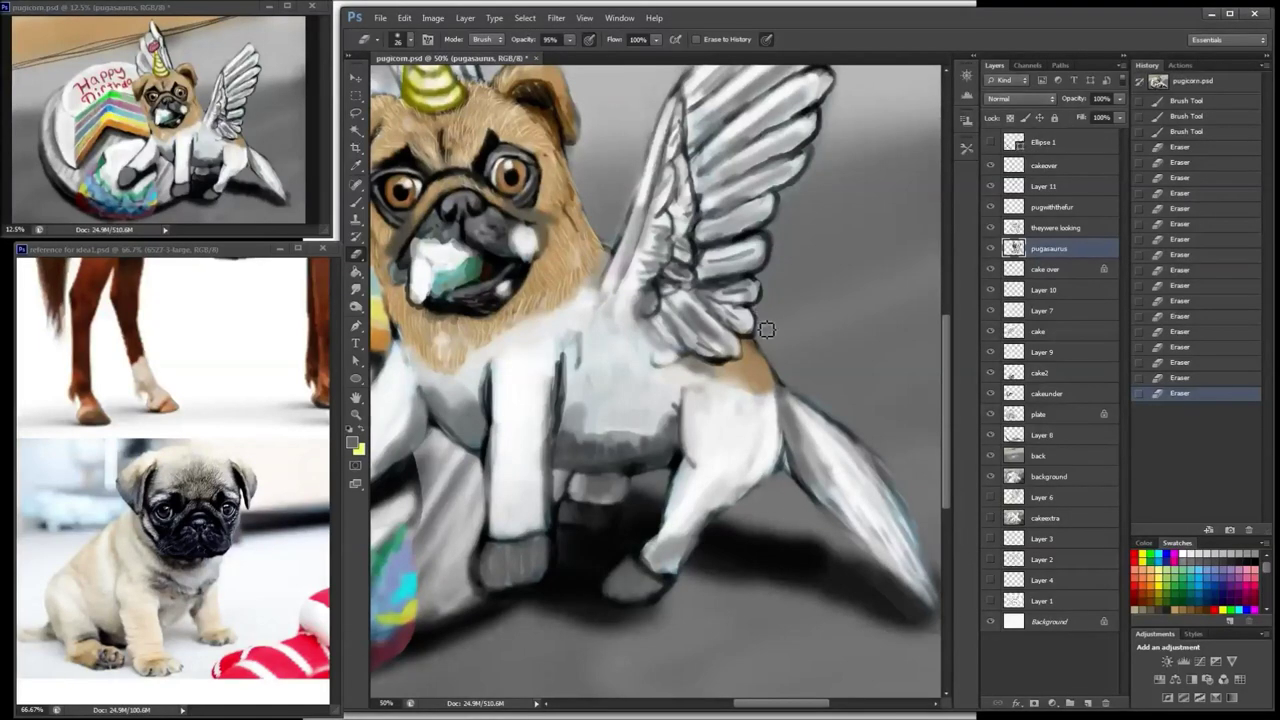
left_click_drag(767, 330, 794, 388)
left_click(835, 418)
left_click_drag(808, 343, 823, 356)
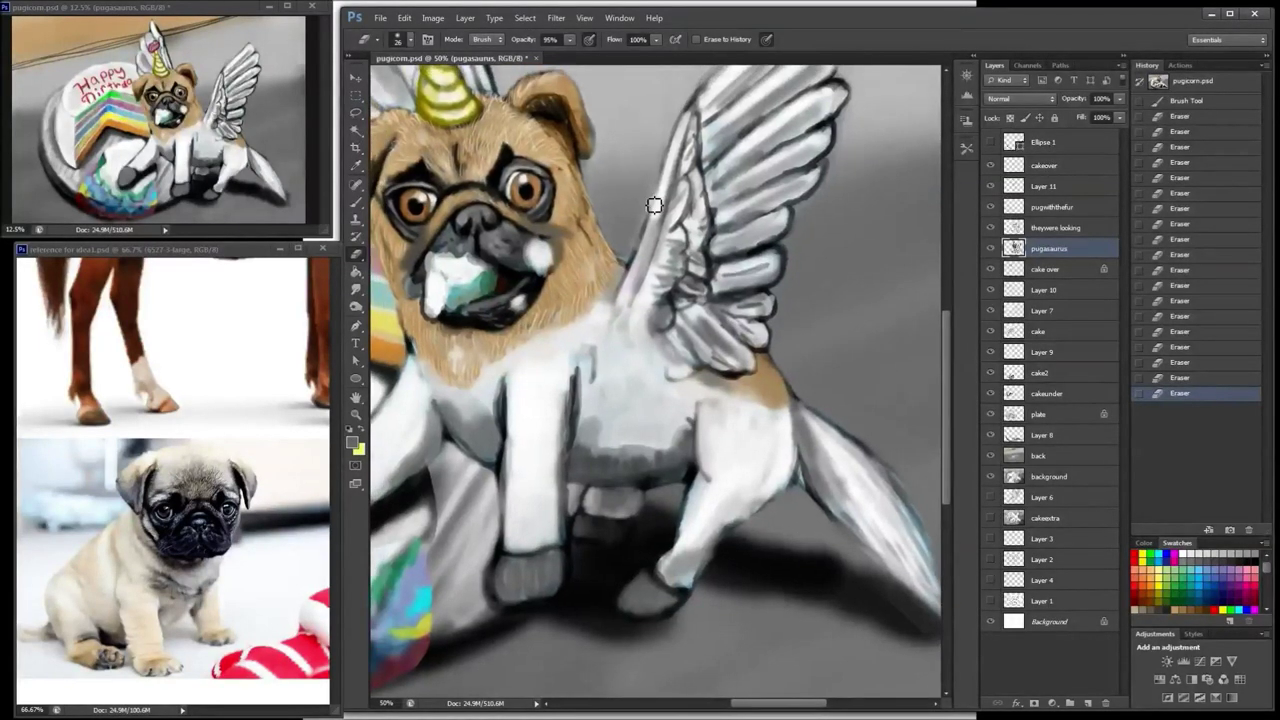
left_click_drag(648, 220, 642, 236)
left_click_drag(570, 83, 622, 146)
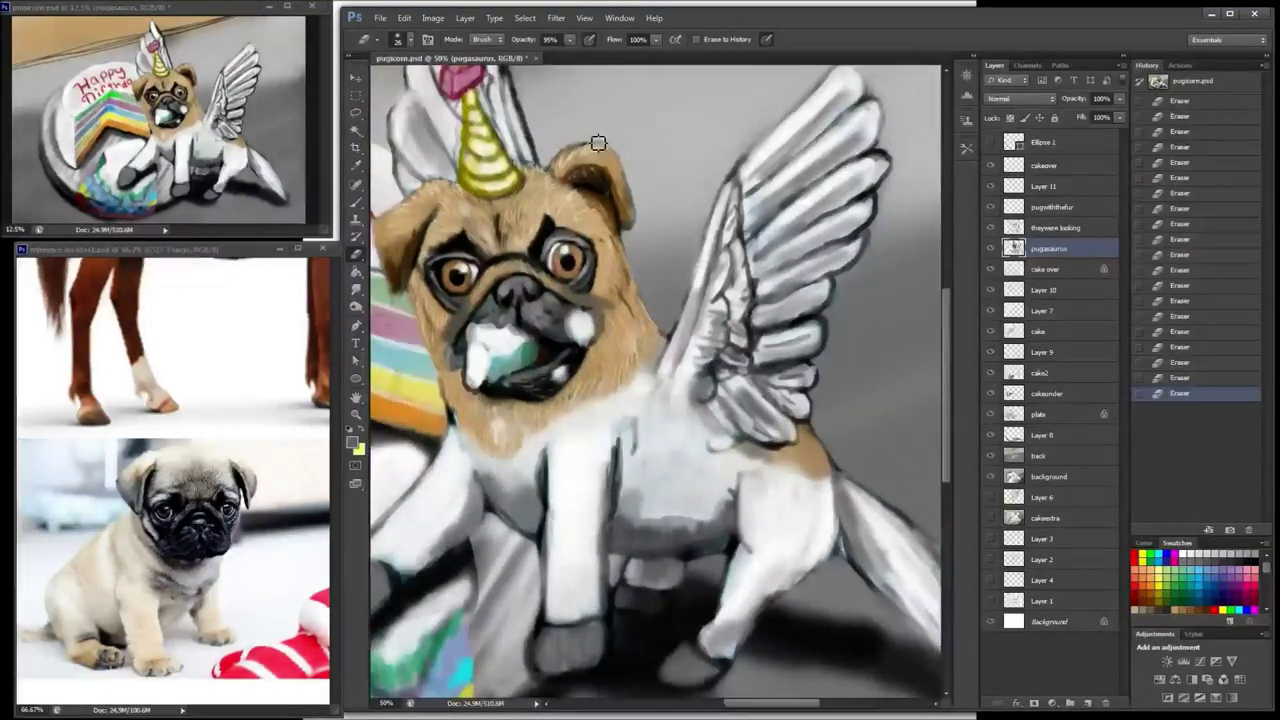
left_click_drag(521, 138, 630, 122)
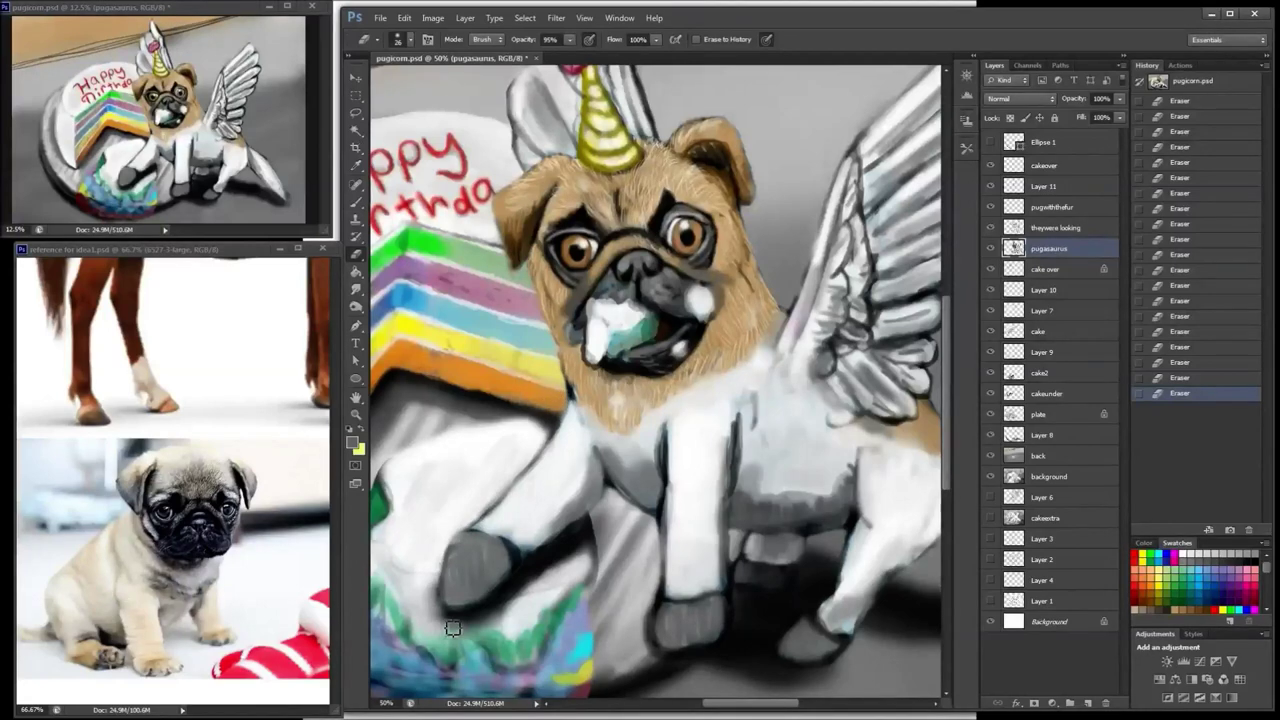
Step: Shade the pug's chest edge and standing front leg with a 22 px brush on the theywere looking layer
scroll(615, 500, "down", 3)
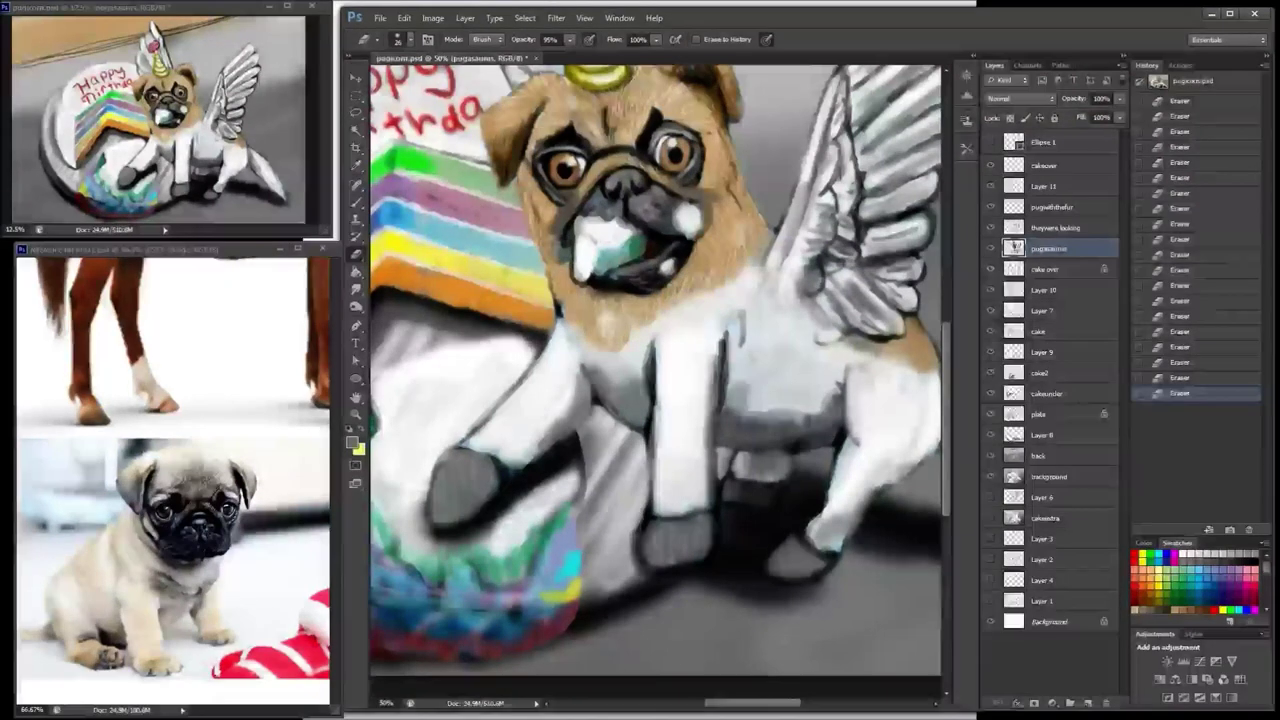
left_click_drag(816, 474, 778, 486)
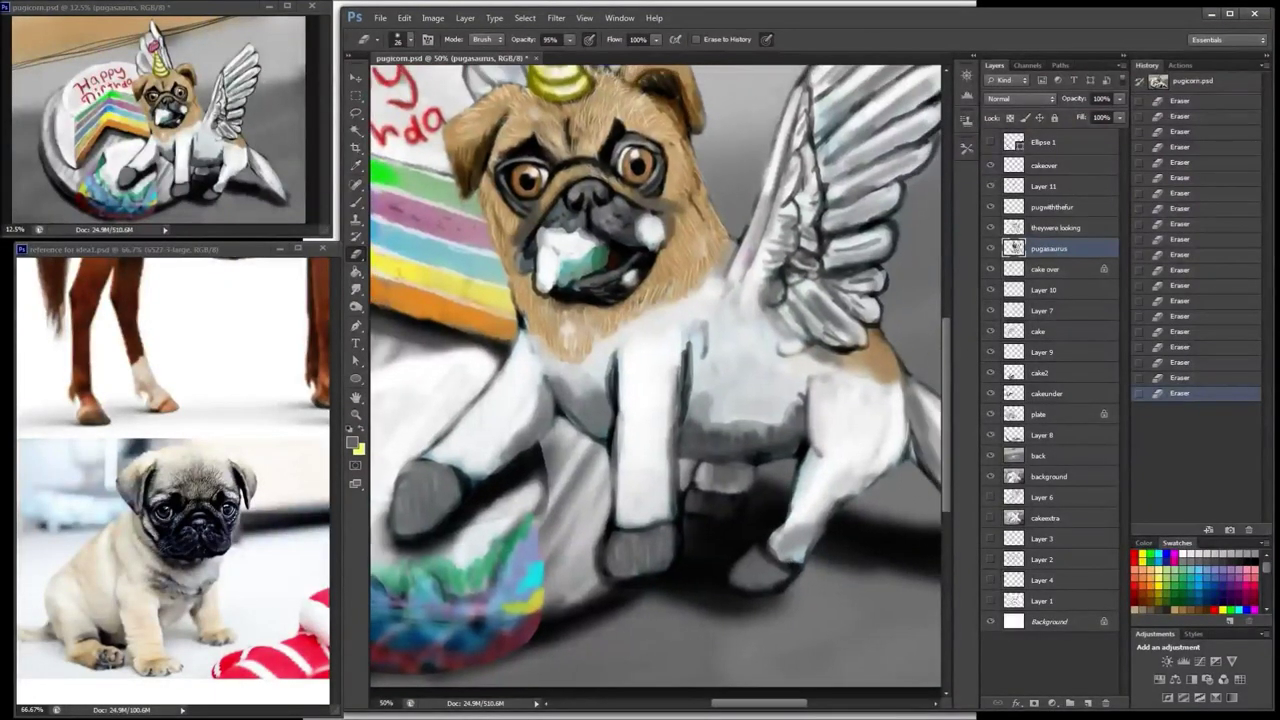
left_click_drag(891, 502, 722, 500)
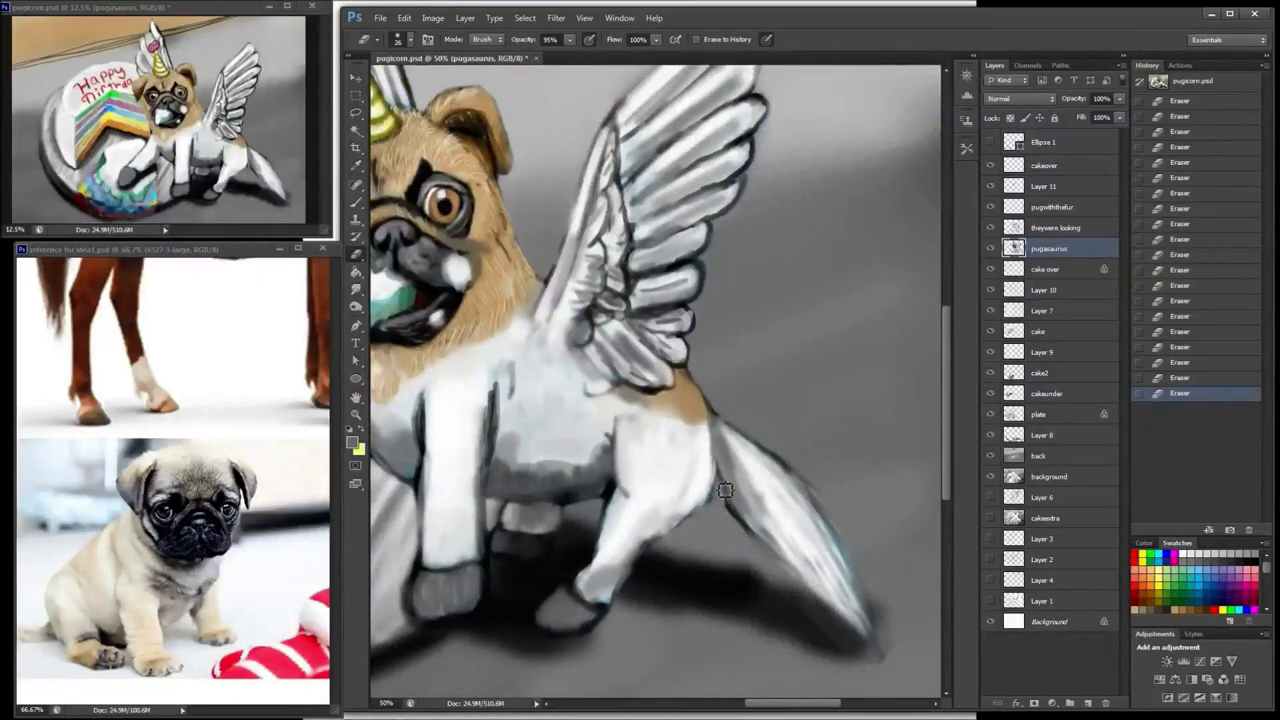
scroll(703, 517, "down", 2)
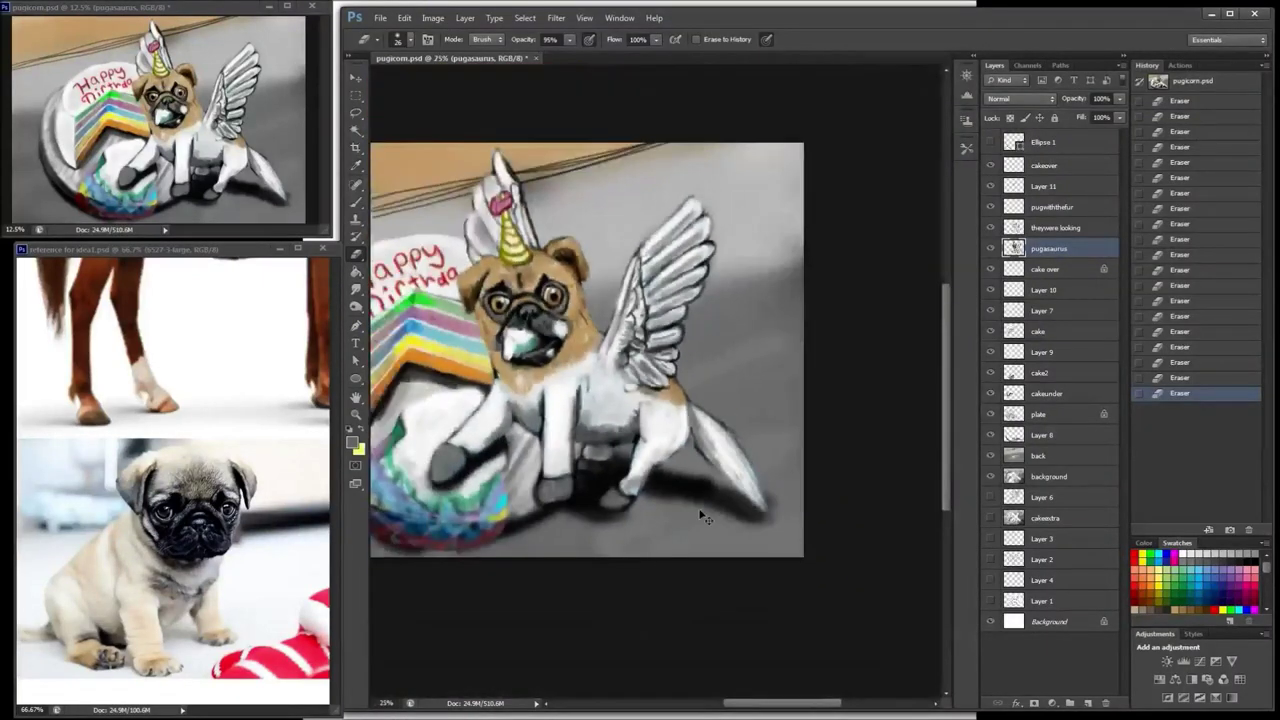
left_click(1055, 228)
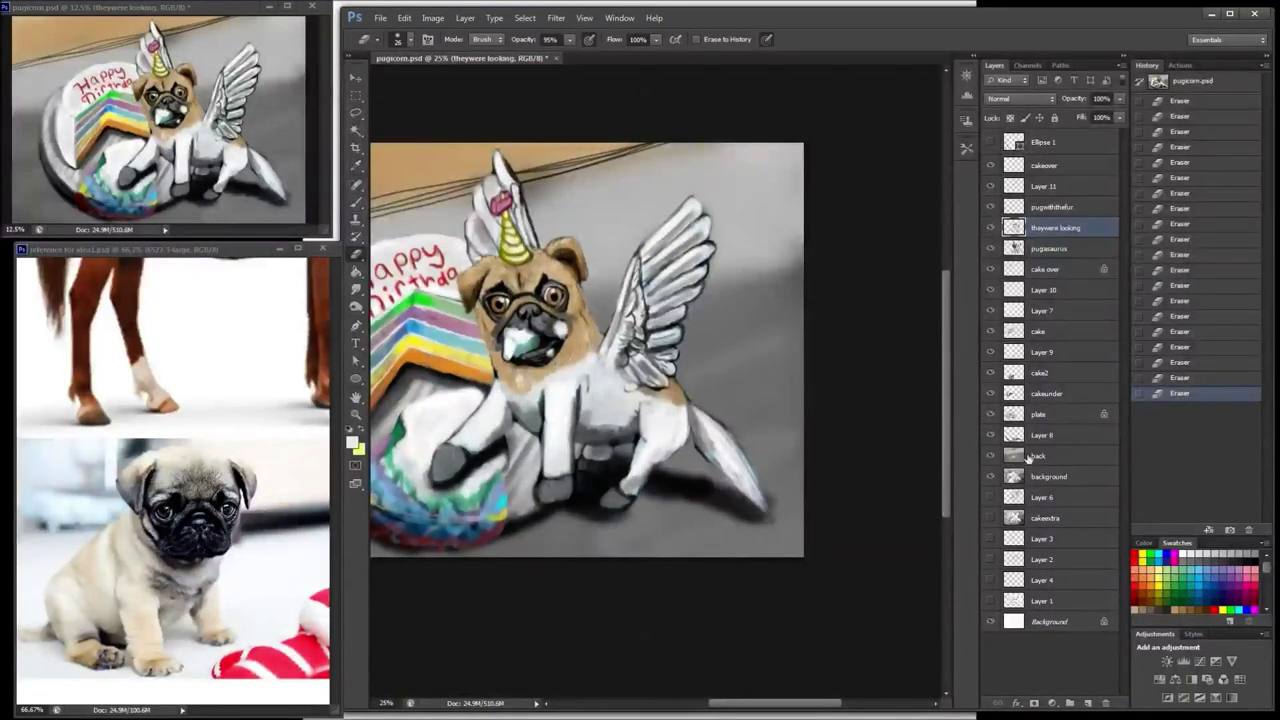
key("b")
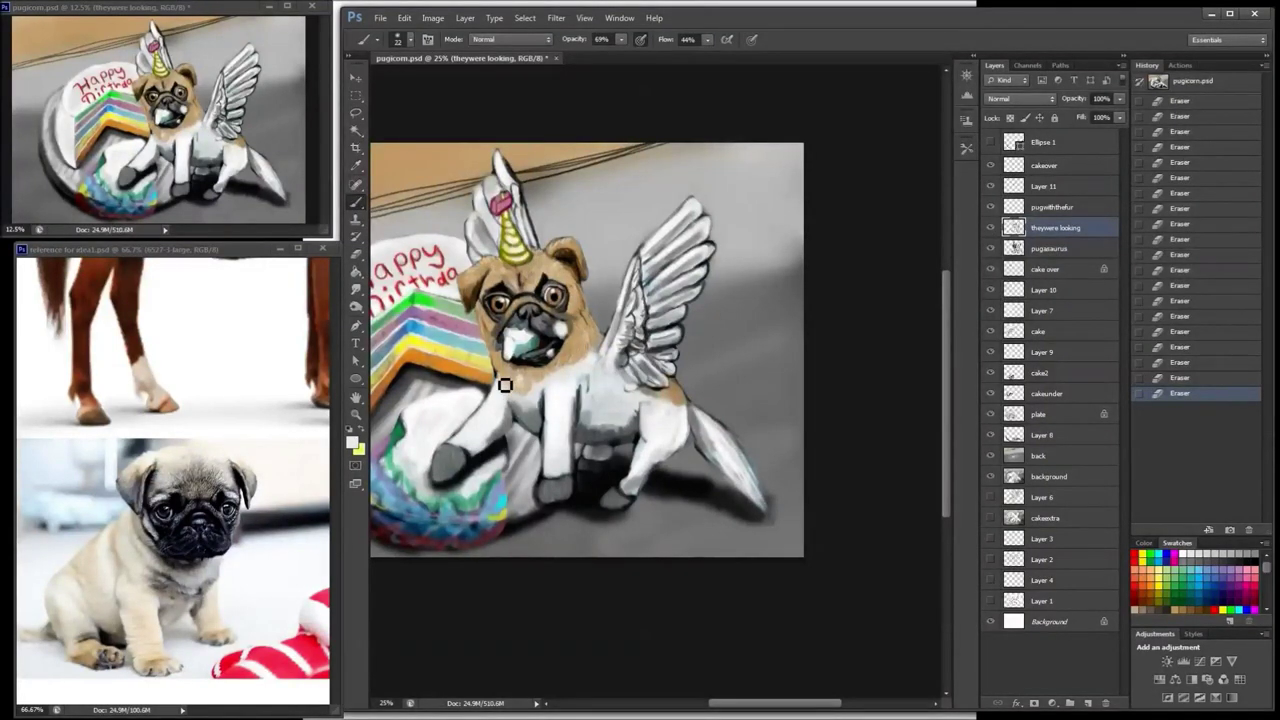
mouse_move(505, 382)
left_mouse_down()
mouse_move(516, 406)
mouse_move(509, 384)
left_mouse_up()
left_click(1191, 559)
left_click_drag(546, 393, 547, 406)
left_click_drag(547, 396, 550, 424)
left_click_drag(550, 424, 552, 446)
left_click_drag(552, 437, 553, 447)
left_click_drag(553, 440, 553, 448)
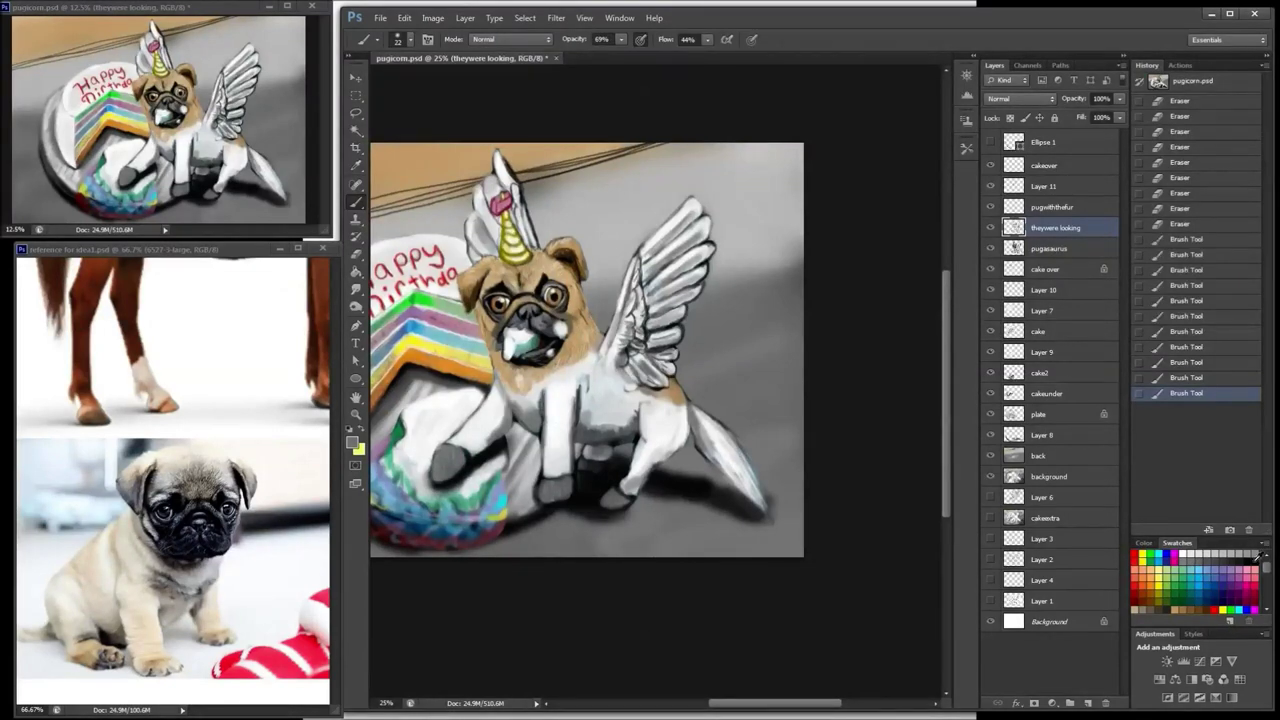
left_click_drag(544, 392, 542, 474)
Step: Highlight the standing front leg and front hooves in white with a 40 px brush, and darken the standing hoof's edge
left_click(551, 419, "alt")
key("bracketright")
key("bracketright")
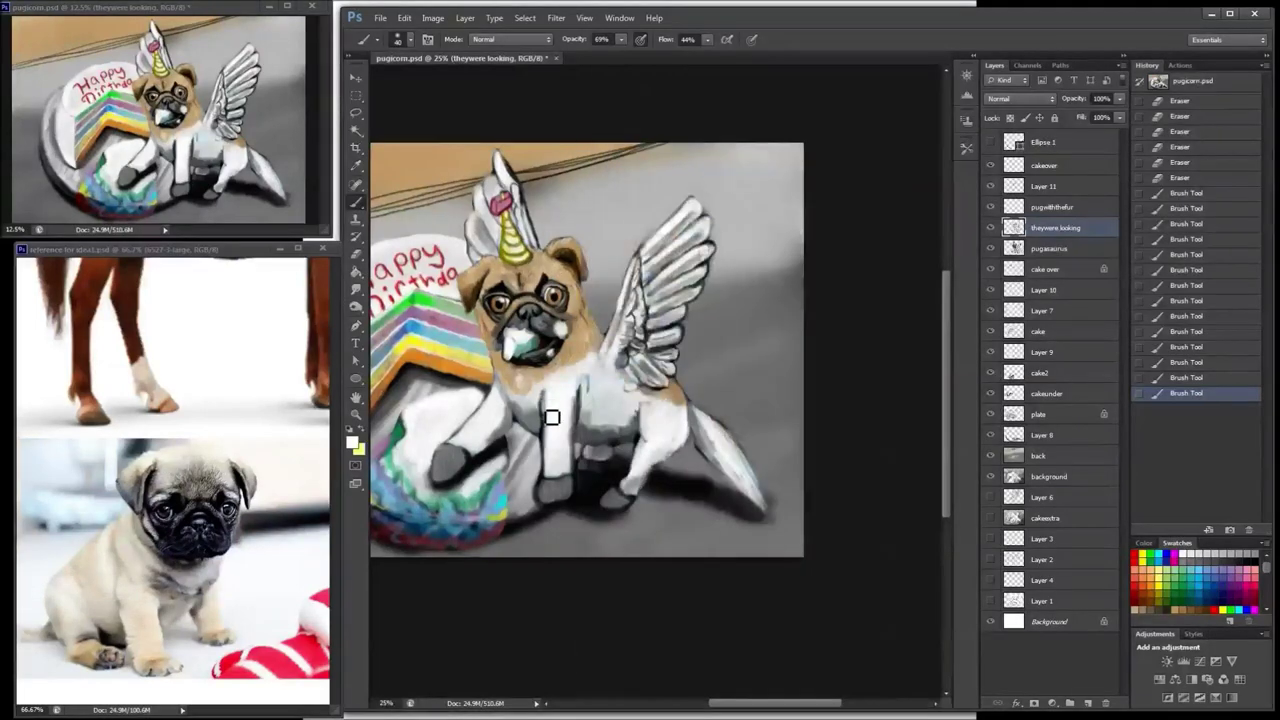
mouse_move(551, 417)
left_mouse_down()
mouse_move(551, 494)
mouse_move(568, 496)
mouse_move(558, 491)
left_mouse_up()
left_click_drag(445, 472, 450, 464)
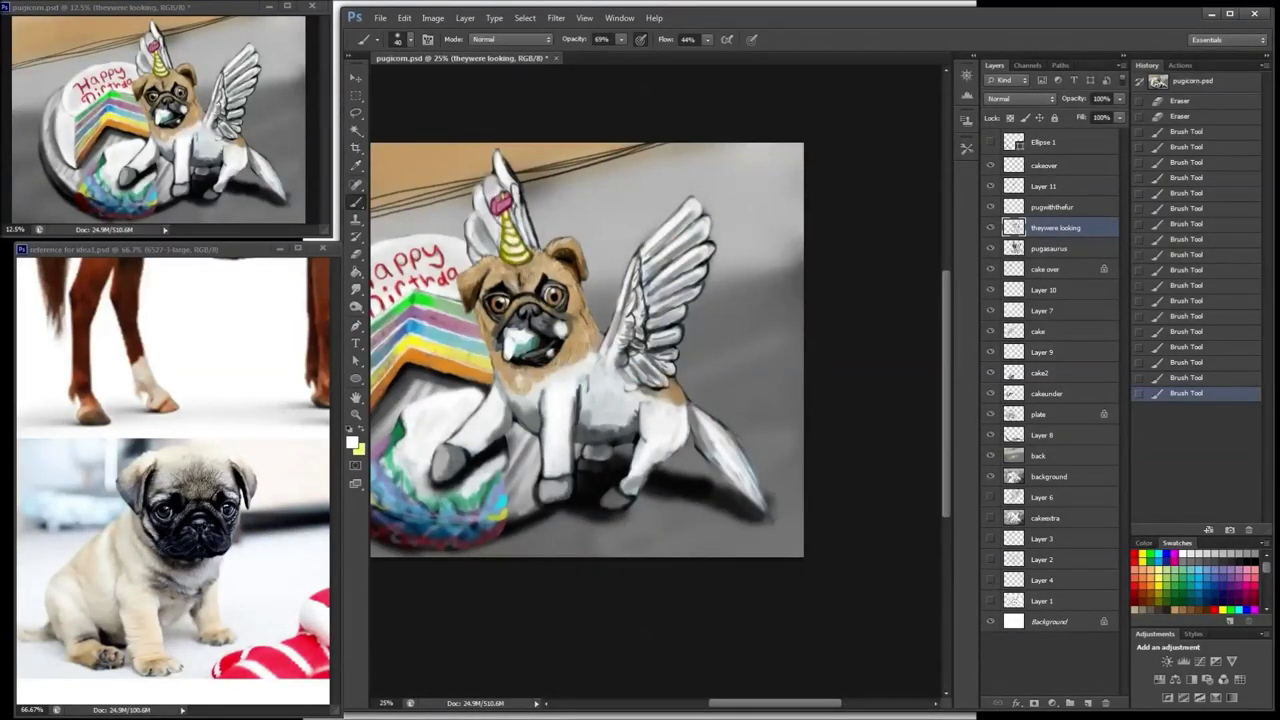
left_click(616, 500, "alt")
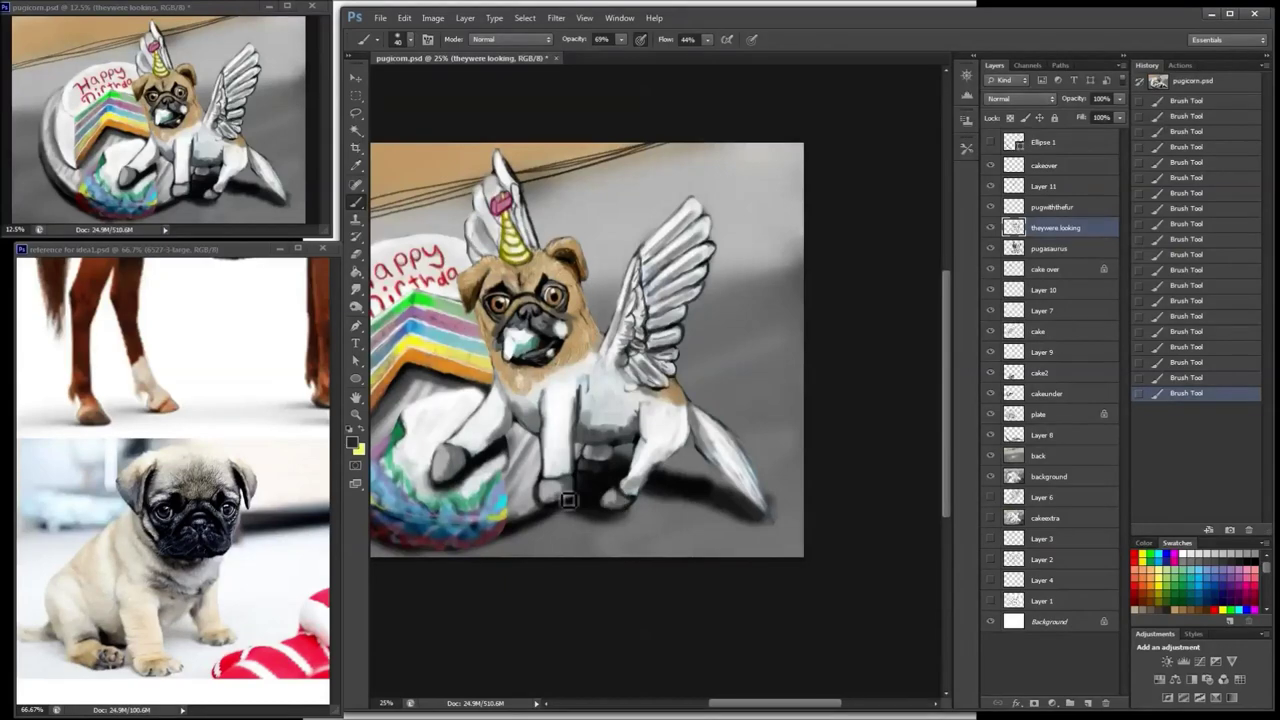
left_click_drag(567, 492, 562, 511)
Step: Add a new layer above the plate layer and paint black ground shadow around the standing hooves and out to the tail tip
left_click(1040, 372)
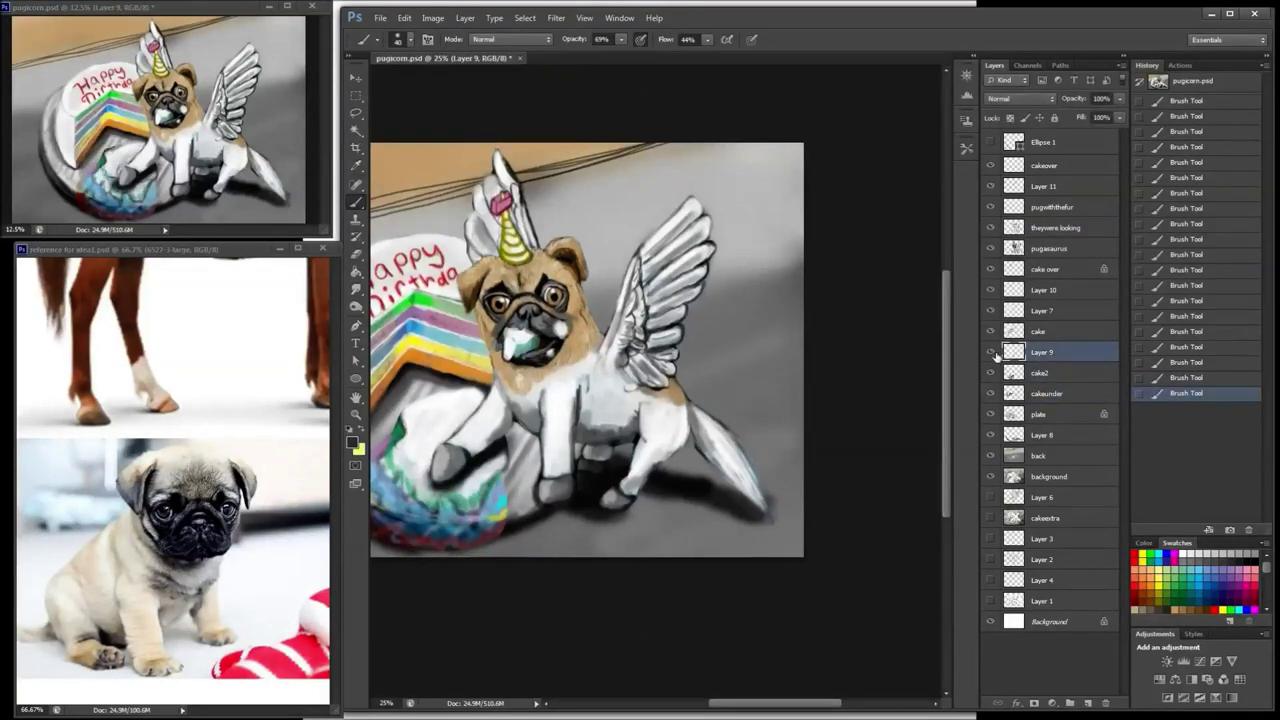
left_click(1006, 290)
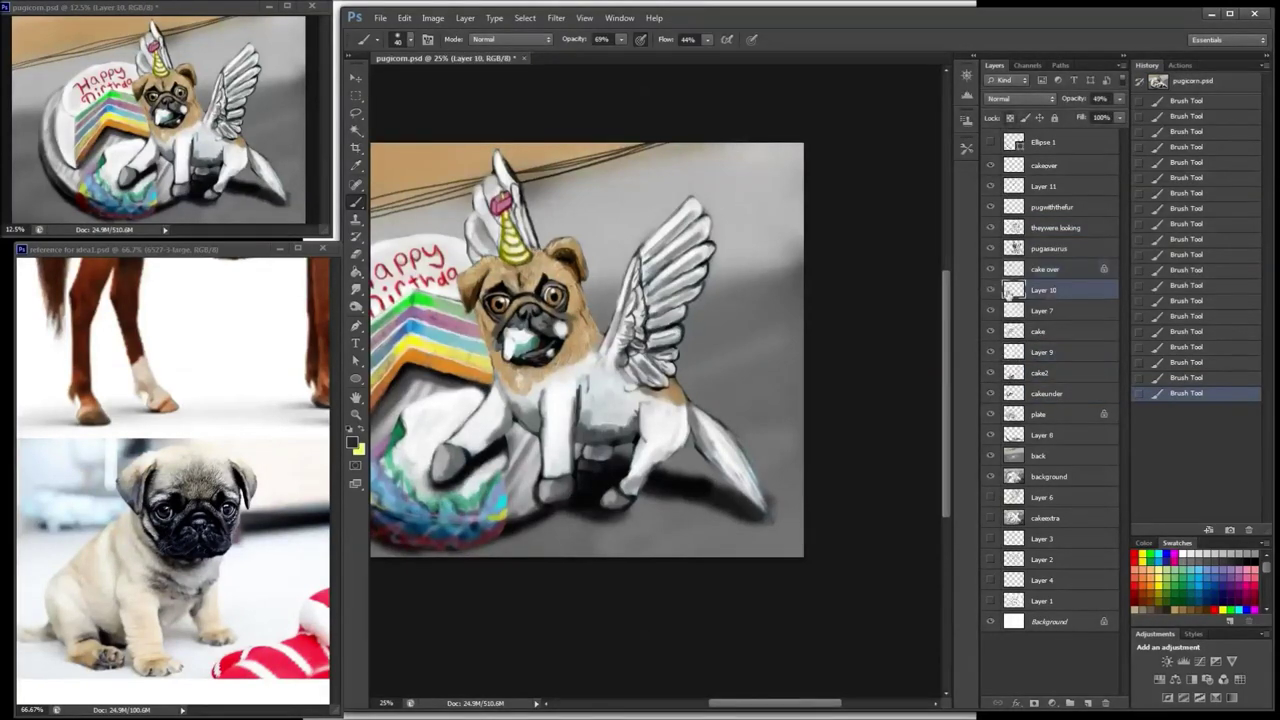
left_click(1008, 310)
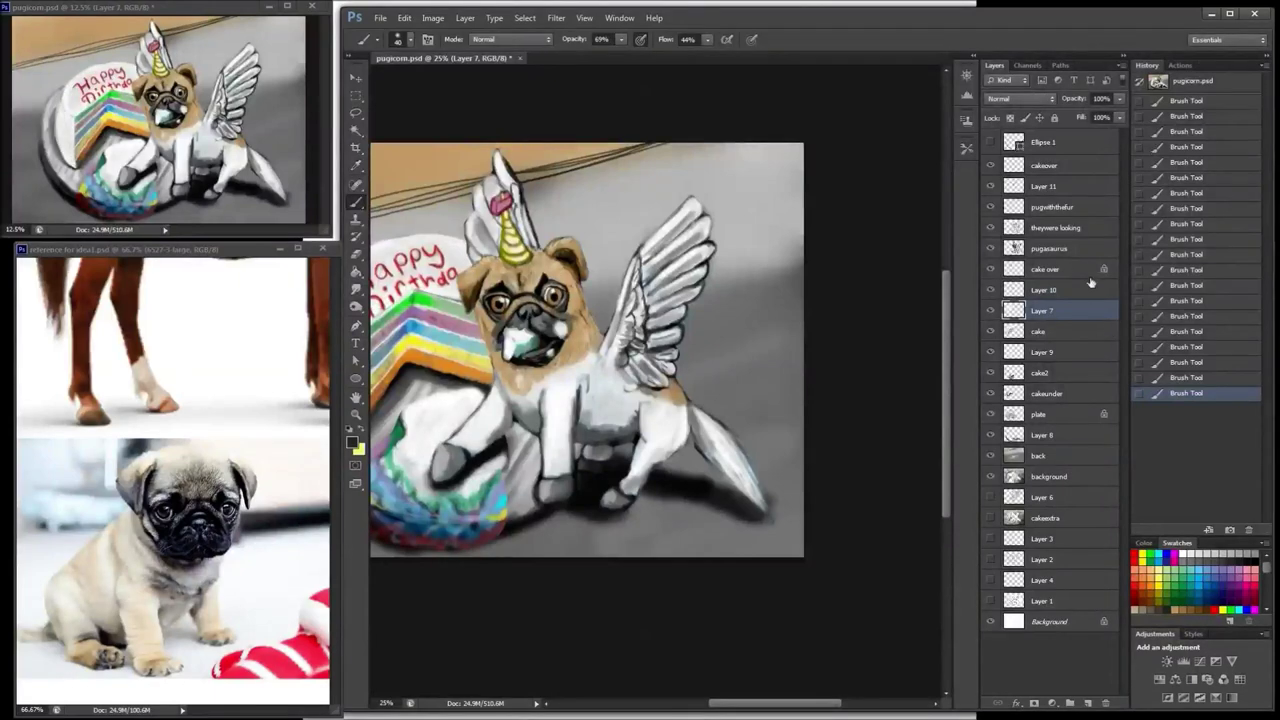
left_click(1020, 434)
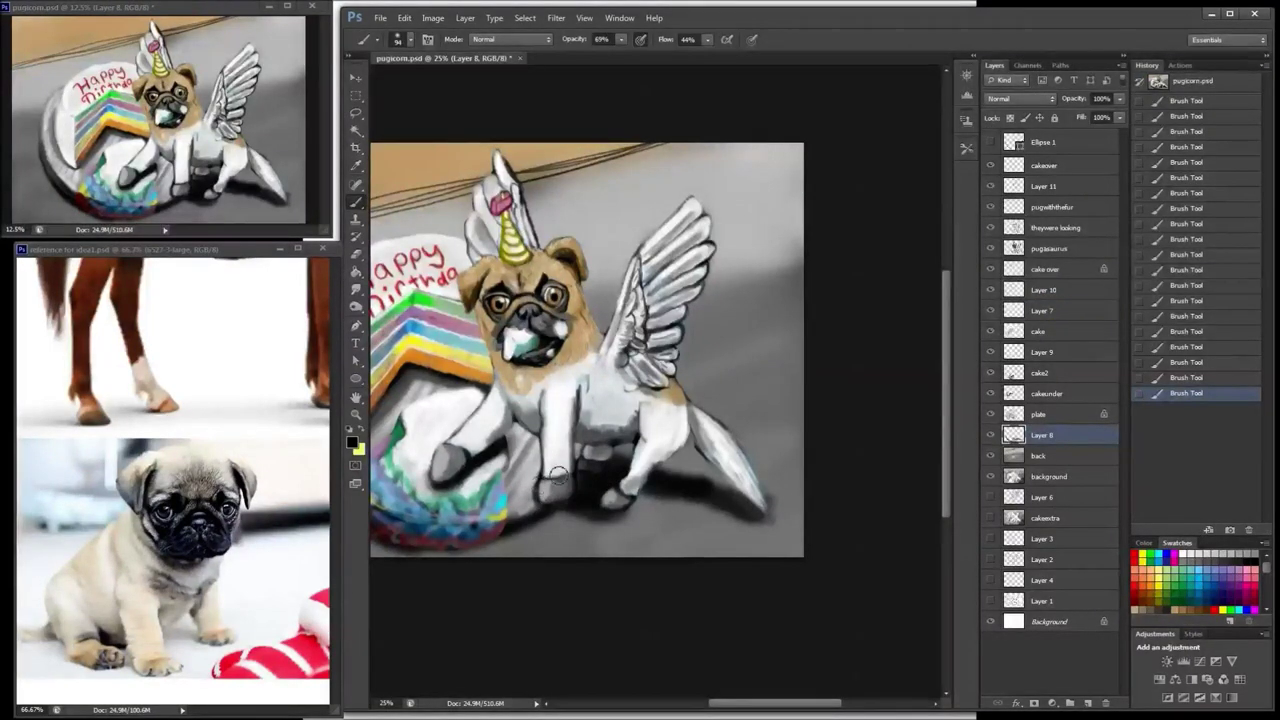
key("ctrl+shift+alt+n")
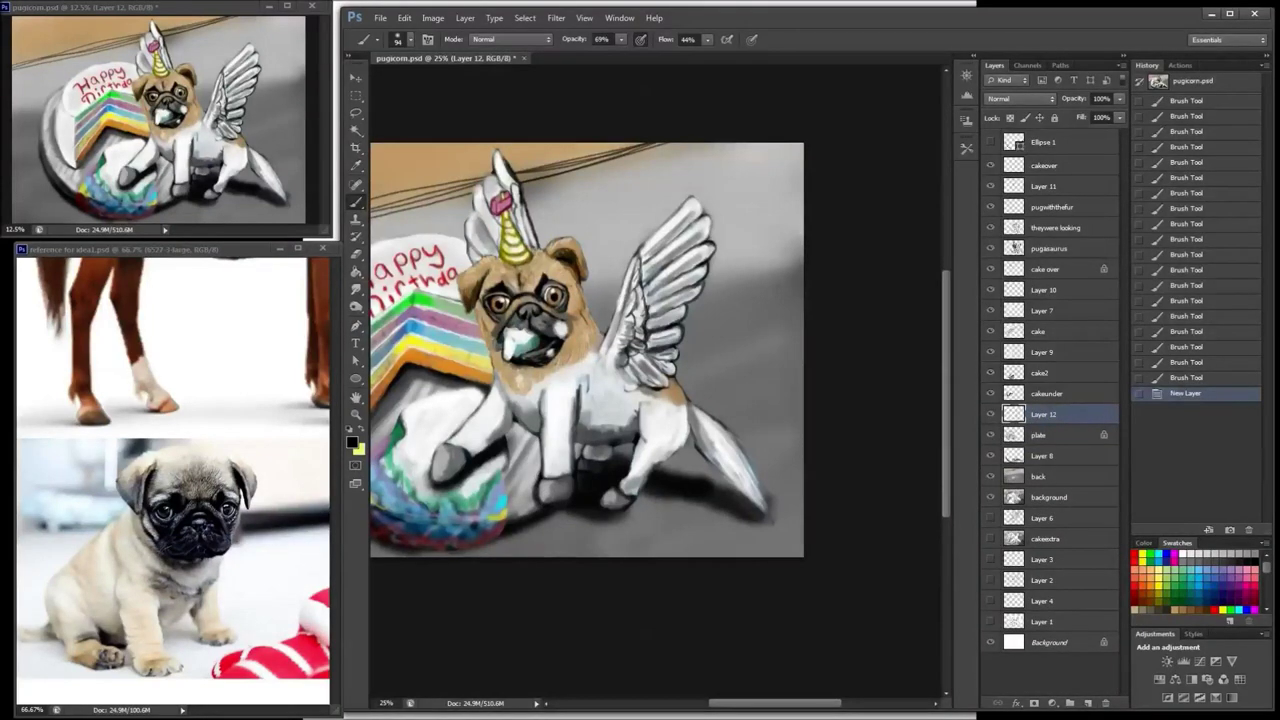
left_click_drag(571, 509, 553, 510)
left_click_drag(540, 480, 526, 505)
mouse_move(530, 484)
left_mouse_down()
mouse_move(538, 506)
mouse_move(530, 445)
mouse_move(558, 472)
left_mouse_up()
mouse_move(560, 458)
left_mouse_down()
mouse_move(547, 486)
mouse_move(555, 470)
mouse_move(534, 442)
mouse_move(535, 465)
mouse_move(612, 478)
left_mouse_up()
left_click_drag(632, 475, 682, 488)
left_click_drag(685, 488, 748, 510)
left_click_drag(750, 510, 772, 508)
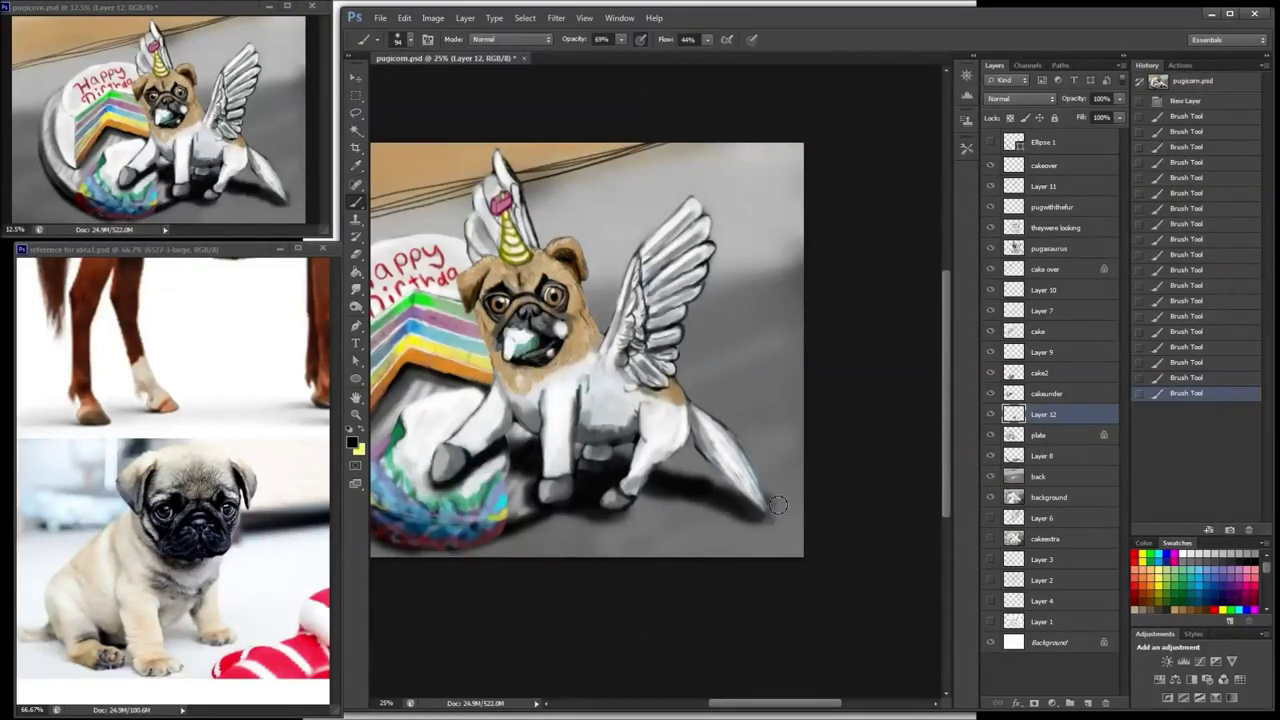
Step: Check the cakeunder layer's contribution, and erase dark outline along the wing feathers and tail on the pugasaurus layer with a larger eraser
left_click(1040, 393)
left_click(993, 396)
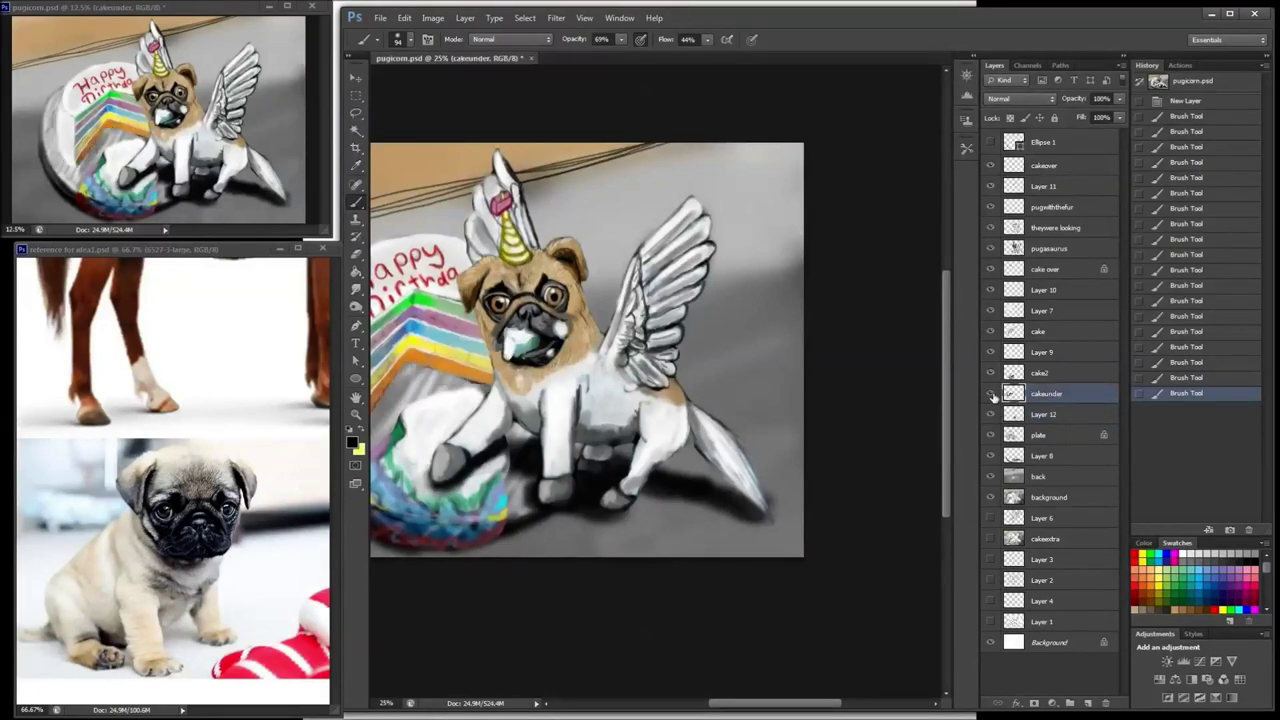
left_click(992, 395)
left_click(1049, 248)
key("e")
right_click(743, 505)
mouse_move(735, 497)
left_mouse_down()
mouse_move(743, 505)
mouse_move(717, 485)
mouse_move(785, 514)
mouse_move(750, 453)
left_mouse_up()
key("Return")
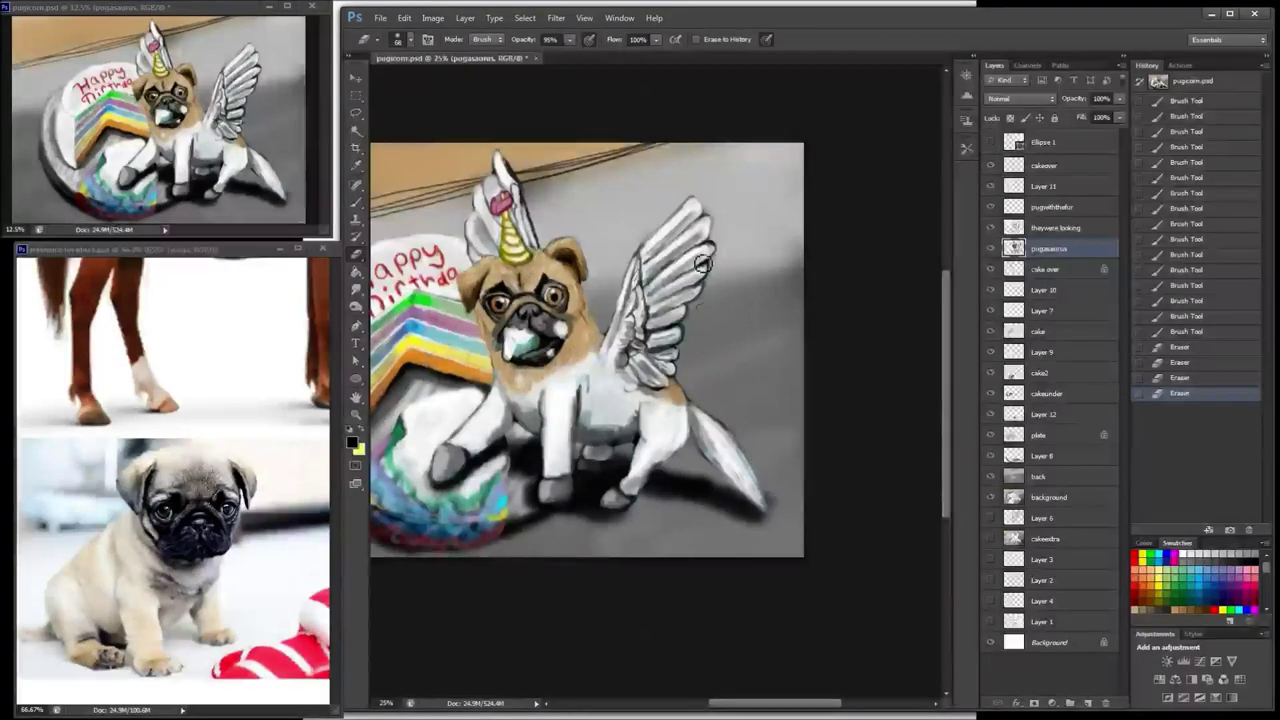
mouse_move(730, 410)
left_mouse_down()
mouse_move(751, 443)
mouse_move(755, 430)
mouse_move(722, 413)
left_mouse_up()
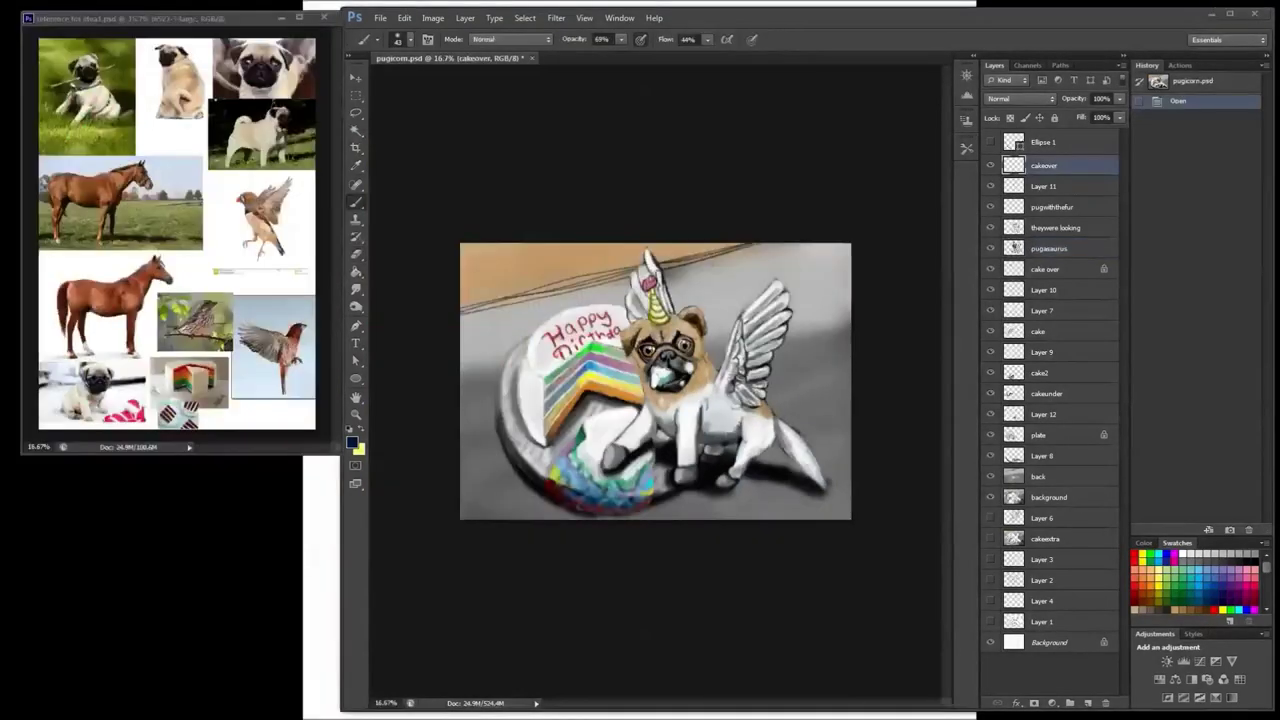
Step: Paint white frosting over the front of the cake piece in the pug's mouth with a 21 px brush on the cakeover layer
scroll(828, 420, "up", 3)
scroll(828, 420, "up", 3)
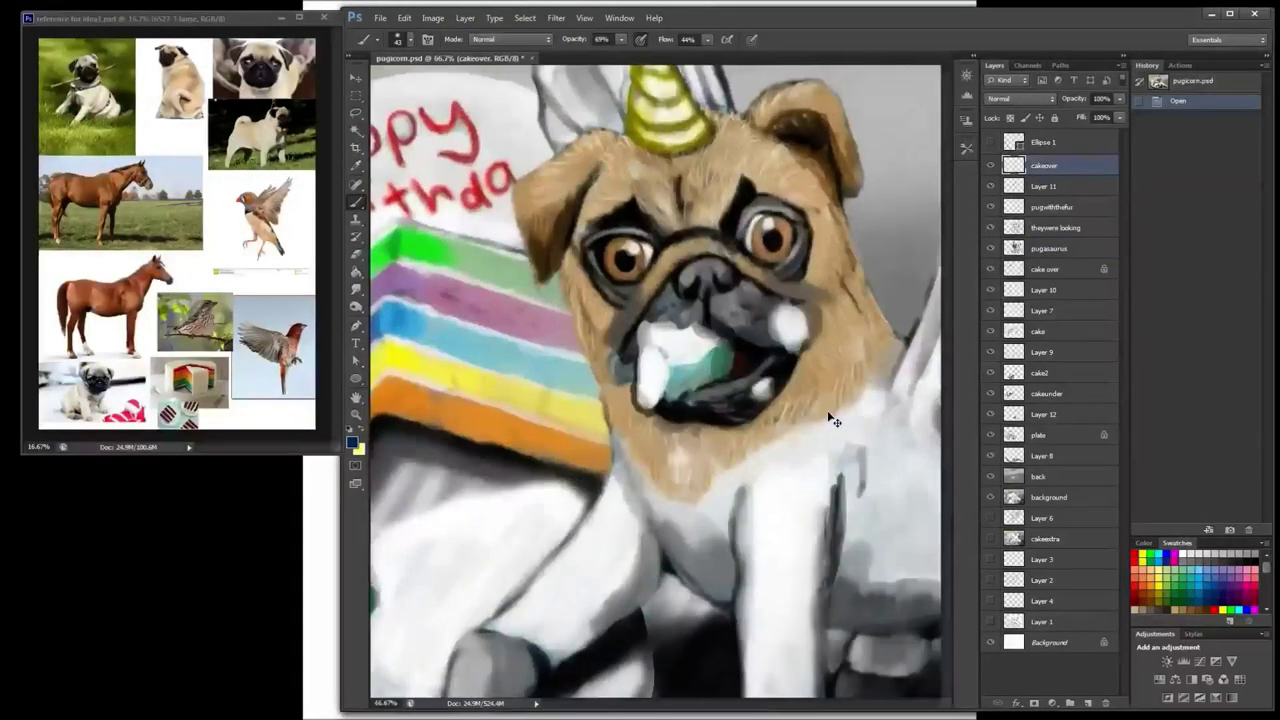
key("ctrl+plus")
left_click(653, 372, "alt")
mouse_move(664, 312)
left_mouse_down()
mouse_move(684, 303)
mouse_move(646, 314)
left_mouse_up()
right_click(771, 260)
left_click(795, 171)
mouse_move(640, 312)
left_mouse_down()
mouse_move(646, 302)
mouse_move(677, 334)
mouse_move(645, 410)
left_mouse_up()
left_click_drag(645, 375, 643, 408)
left_click_drag(650, 370, 647, 410)
left_click_drag(655, 372, 652, 408)
mouse_move(657, 385)
left_mouse_down()
mouse_move(648, 420)
mouse_move(634, 423)
mouse_move(632, 397)
left_mouse_up()
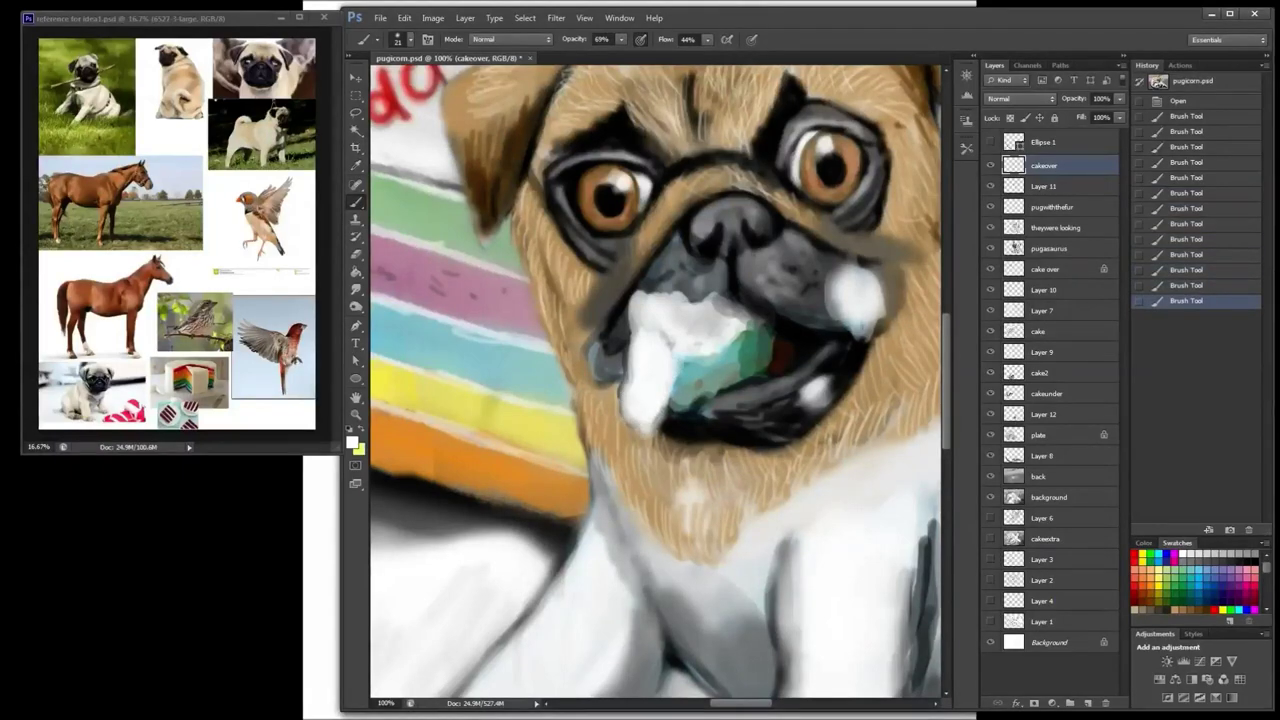
Step: Repaint the mouth cake's frosting top with grey shading and its side as a green layer edged in white
left_click_drag(672, 302, 690, 340)
mouse_move(712, 300)
left_mouse_down()
mouse_move(683, 317)
mouse_move(750, 328)
mouse_move(723, 296)
mouse_move(742, 319)
left_mouse_up()
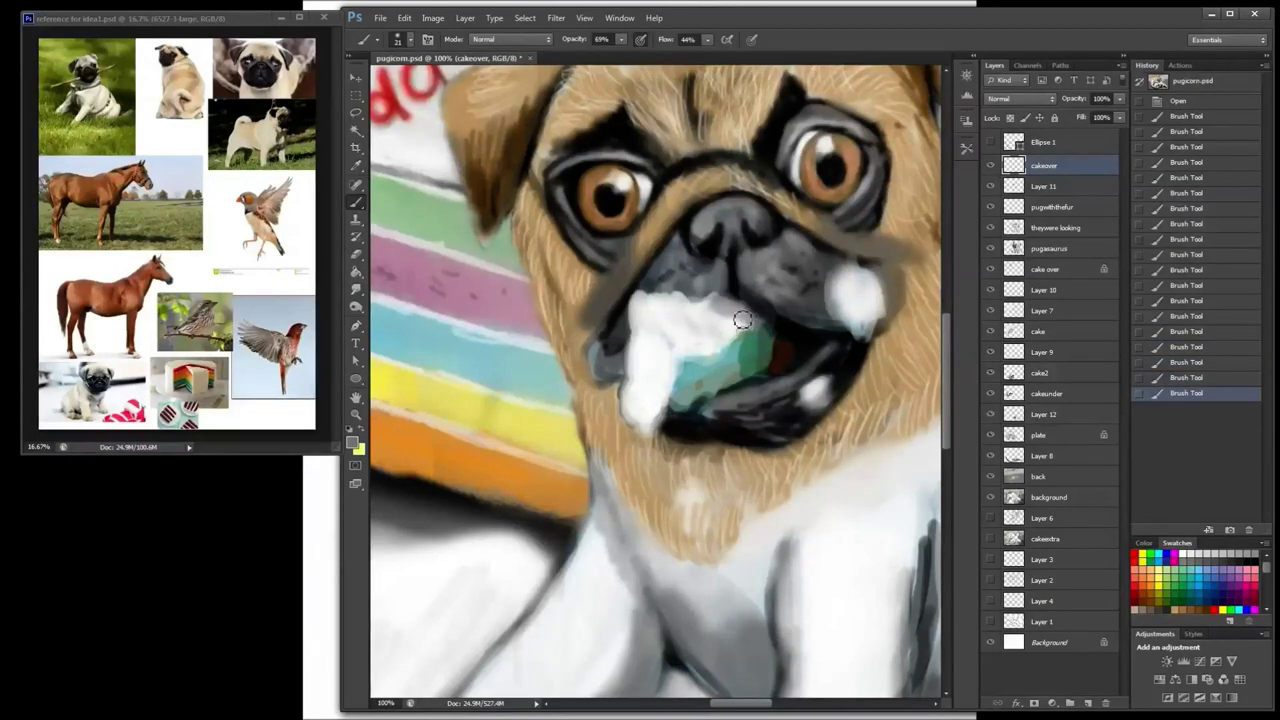
mouse_move(687, 383)
left_mouse_down()
mouse_move(722, 386)
mouse_move(726, 356)
mouse_move(771, 369)
mouse_move(675, 415)
mouse_move(681, 388)
mouse_move(730, 345)
left_mouse_up()
left_click(721, 328, "alt")
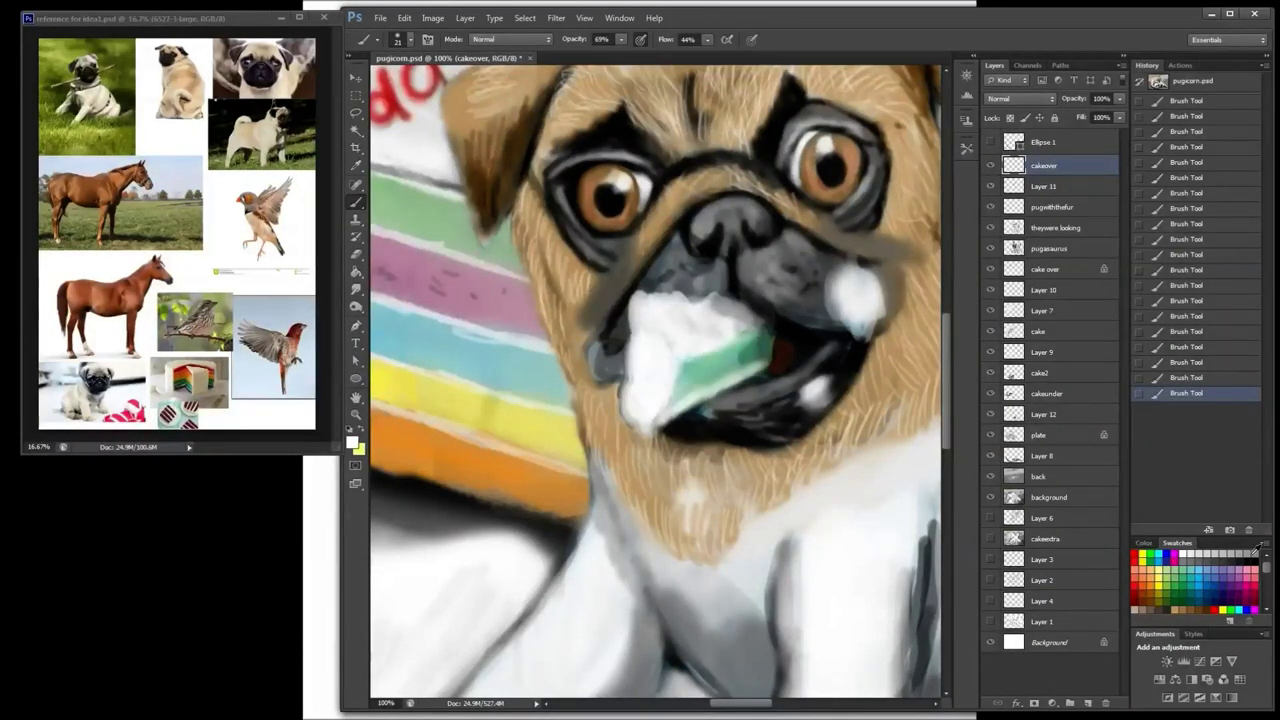
mouse_move(645, 313)
left_mouse_down()
mouse_move(677, 346)
mouse_move(681, 324)
left_mouse_up()
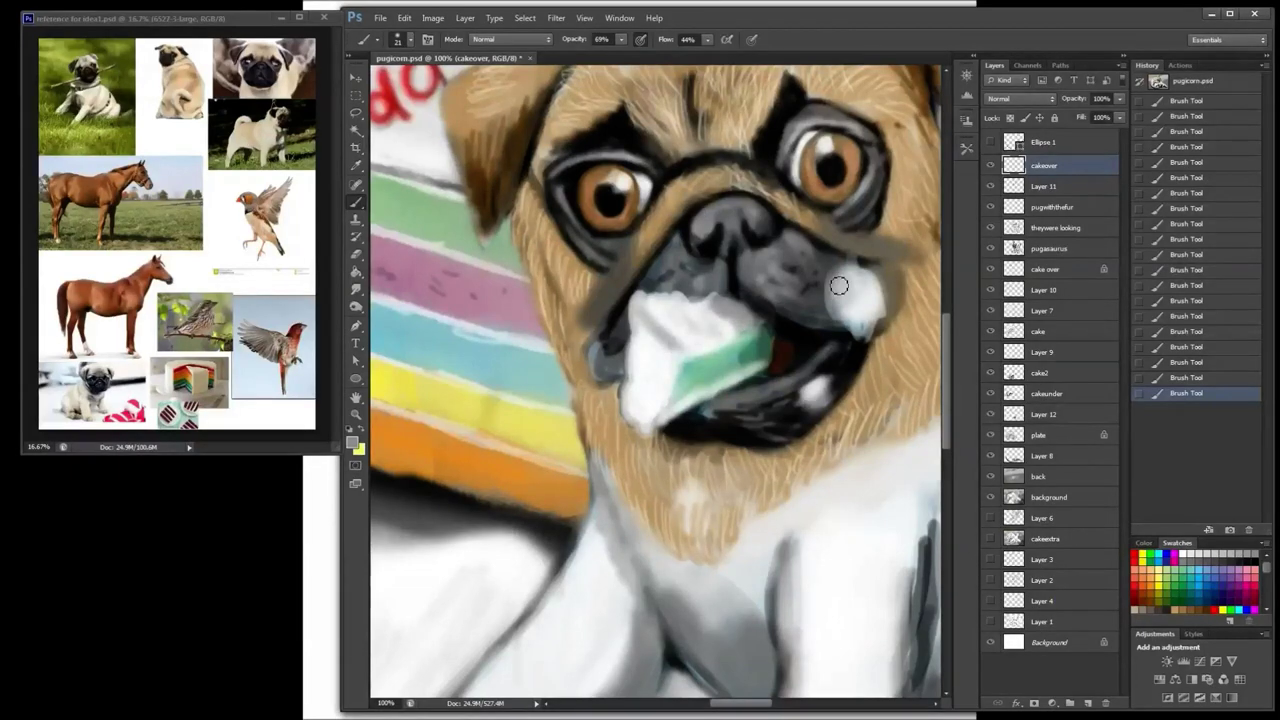
Step: Brighten the white frosting blobs on the pug's cheek and lower lip
double_click(1186, 553)
left_click(626, 230)
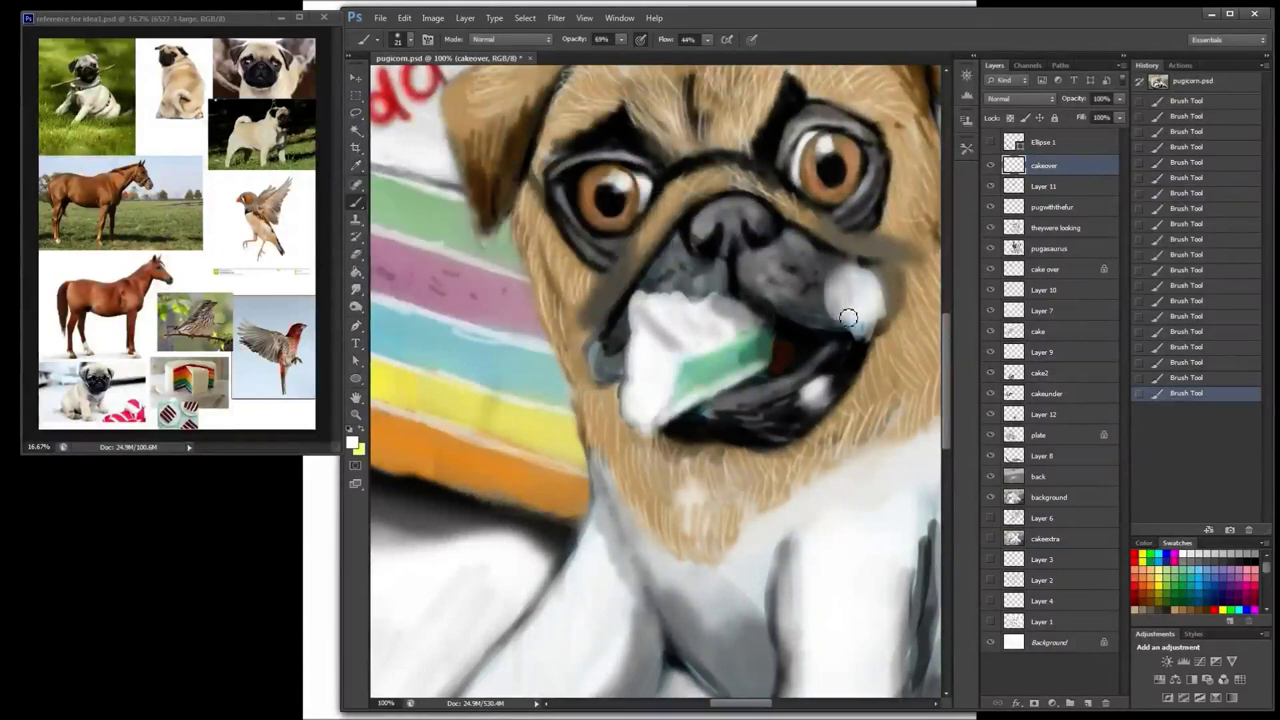
left_click_drag(868, 310, 858, 280)
left_click_drag(815, 388, 820, 400)
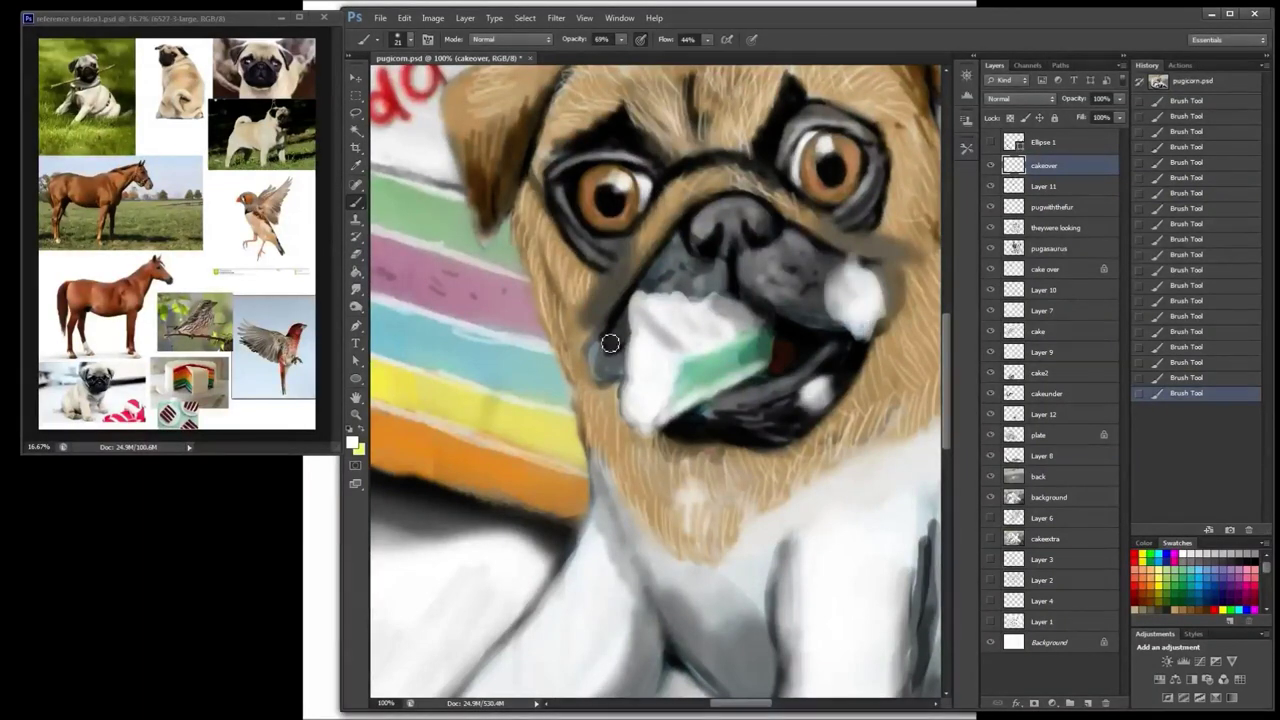
Step: Touch up the white frosting spot on the pug's chin and paint a white and grey highlight on the nose
left_click_drag(726, 208, 708, 271)
left_click_drag(675, 557, 680, 551)
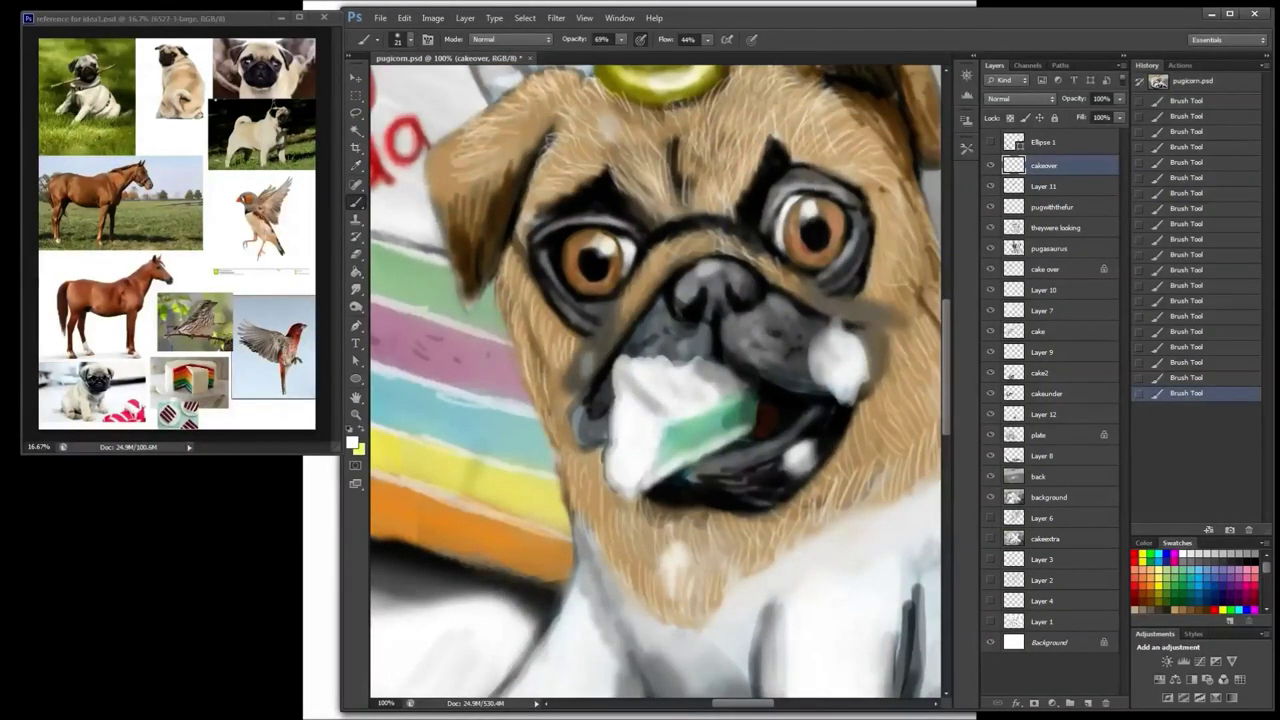
left_click_drag(716, 284, 708, 273)
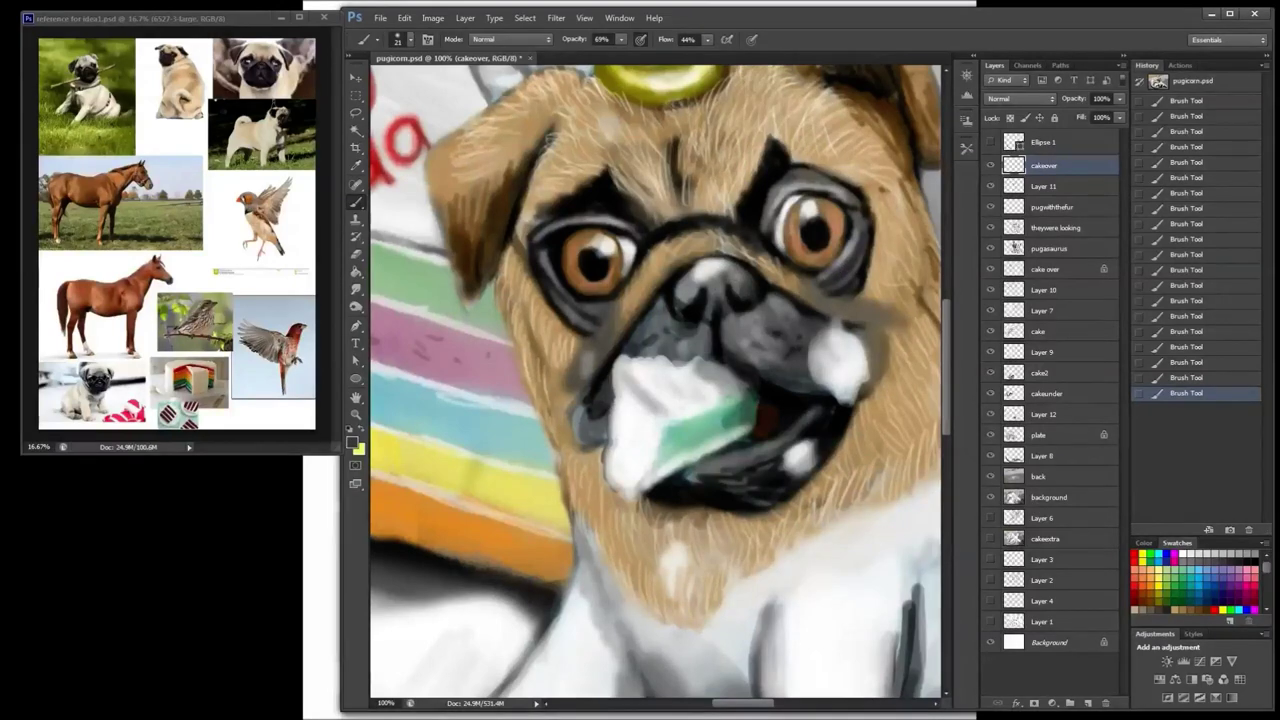
right_click(748, 145)
left_click(1184, 555)
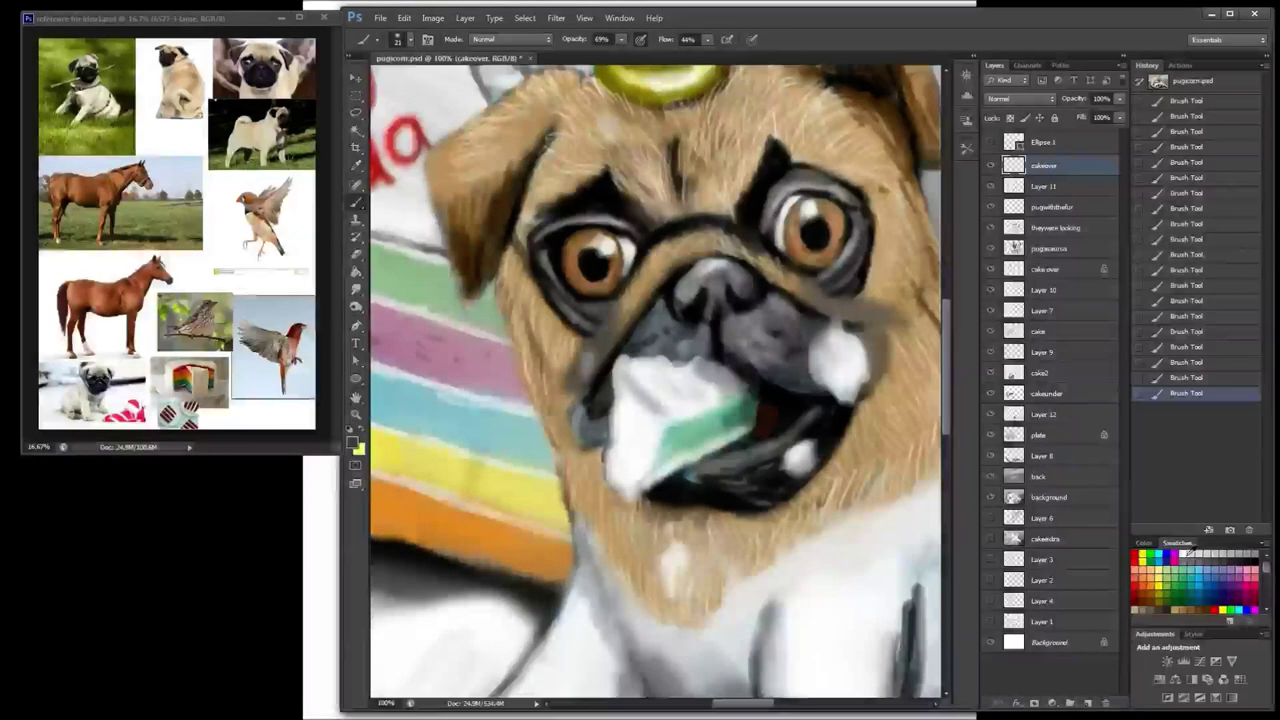
left_click_drag(704, 272, 724, 270)
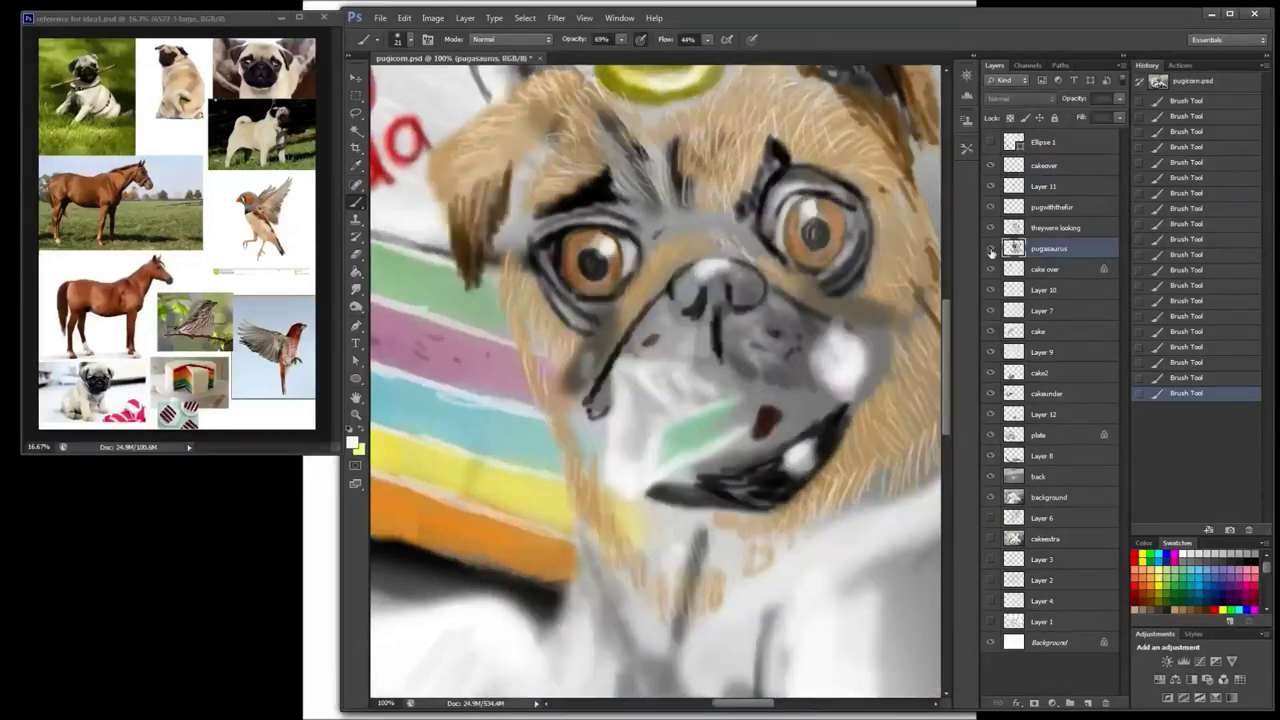
Step: Add a new layer above pugwiththefur and paint tan fur strokes on the forehead and ear edge, plus dark strokes at the ear tip
left_click(1052, 227)
left_click(1048, 207)
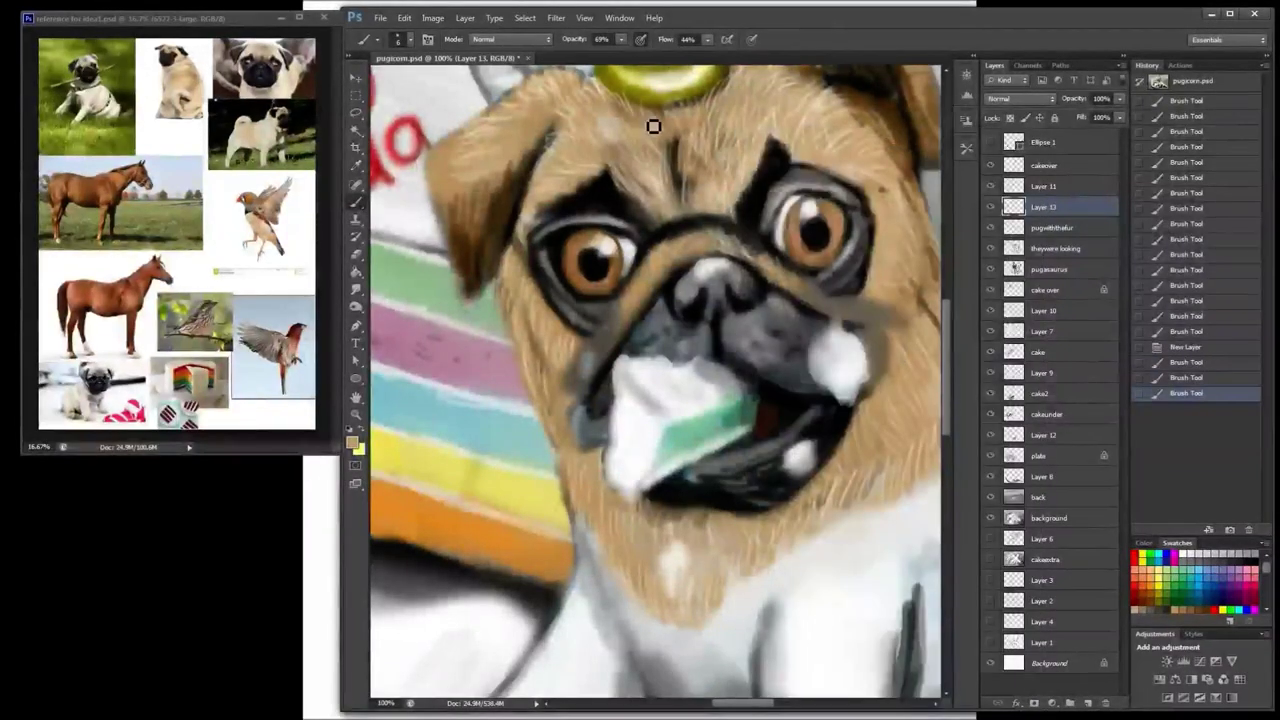
mouse_move(653, 126)
left_mouse_down()
mouse_move(621, 121)
mouse_move(628, 194)
mouse_move(562, 194)
left_mouse_up()
left_click_drag(539, 143, 552, 130)
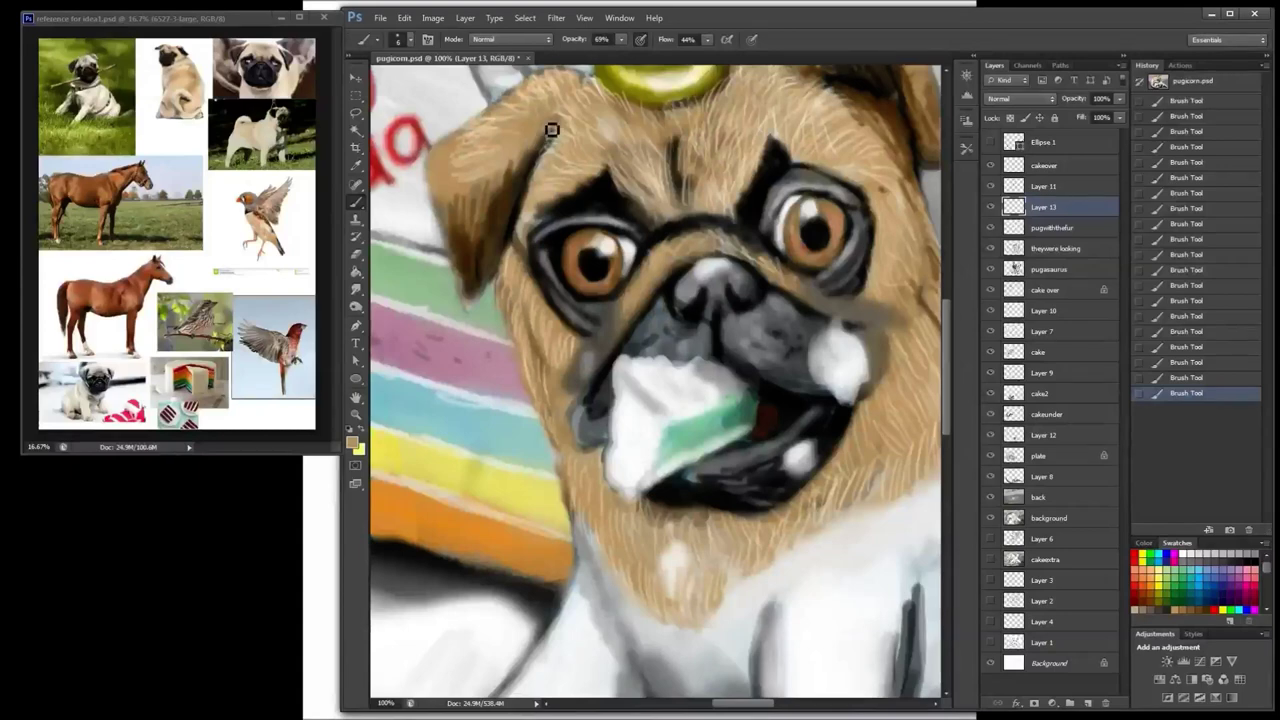
left_click(1164, 612)
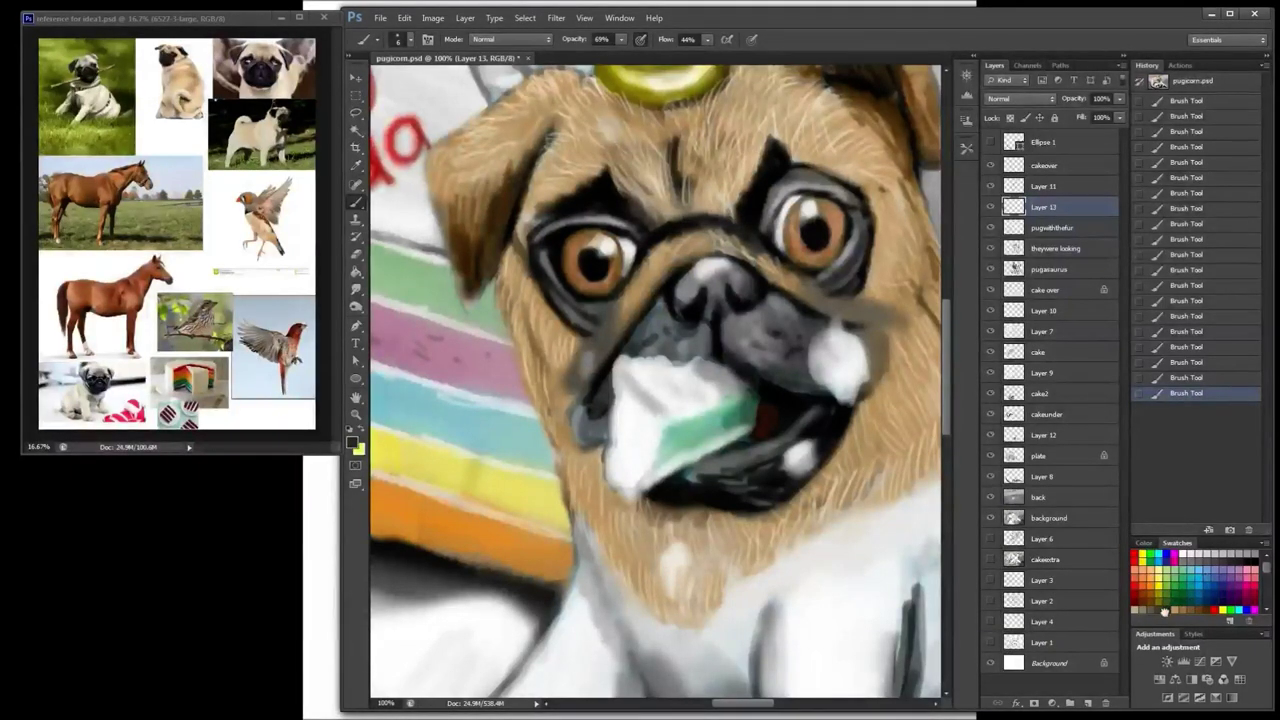
mouse_move(479, 289)
left_mouse_down()
mouse_move(478, 320)
mouse_move(468, 309)
left_mouse_up()
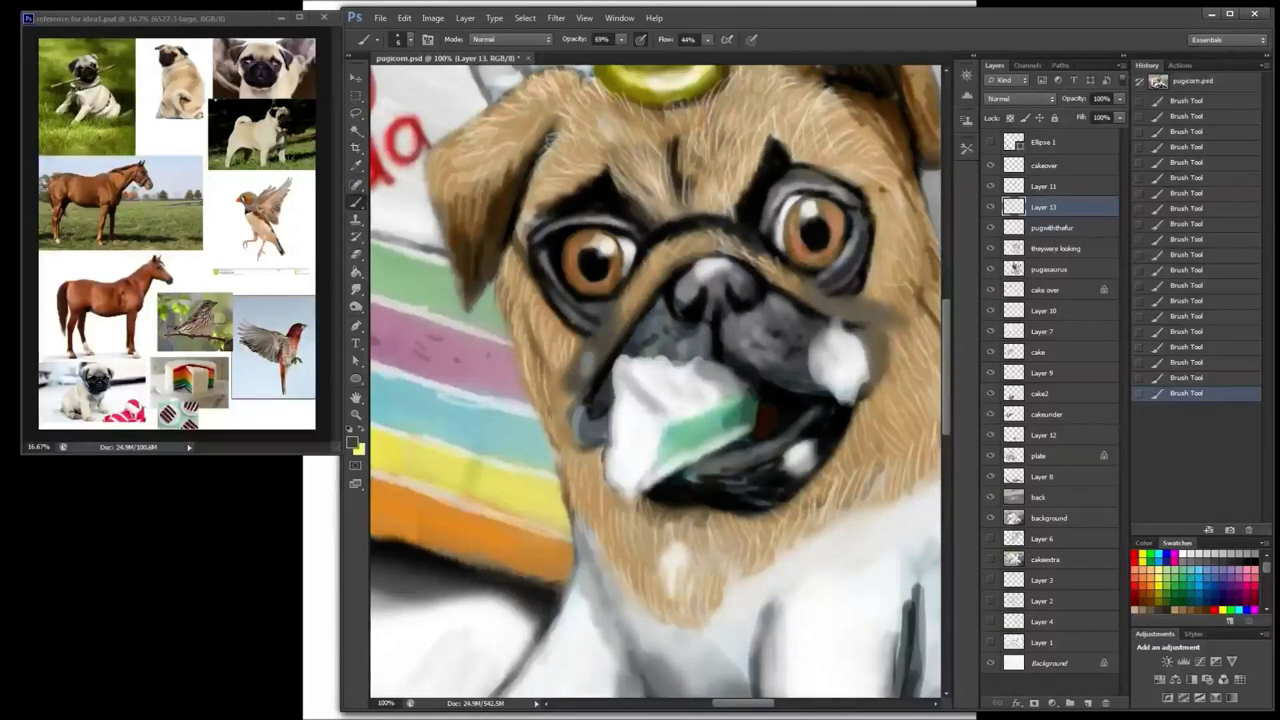
Step: Rename Layer 13 to "shehithefur"
left_click_drag(920, 175, 552, 235)
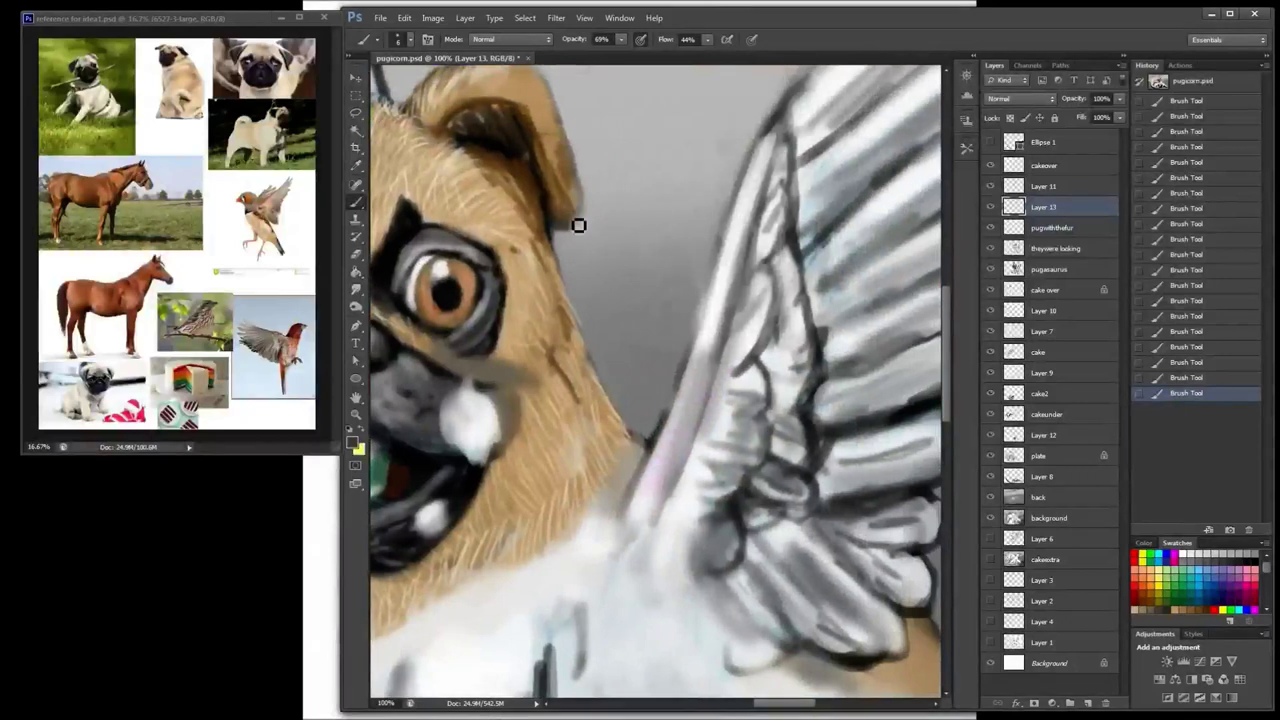
left_click_drag(549, 143, 683, 206)
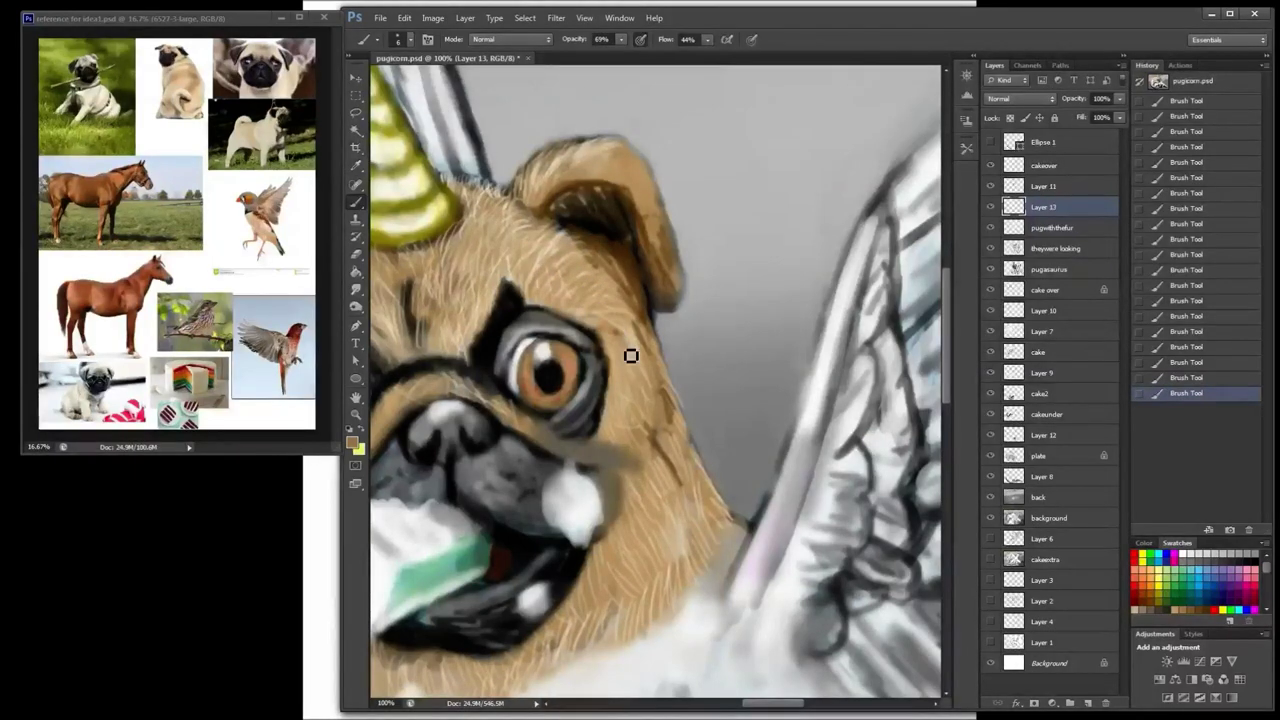
double_click(1046, 207)
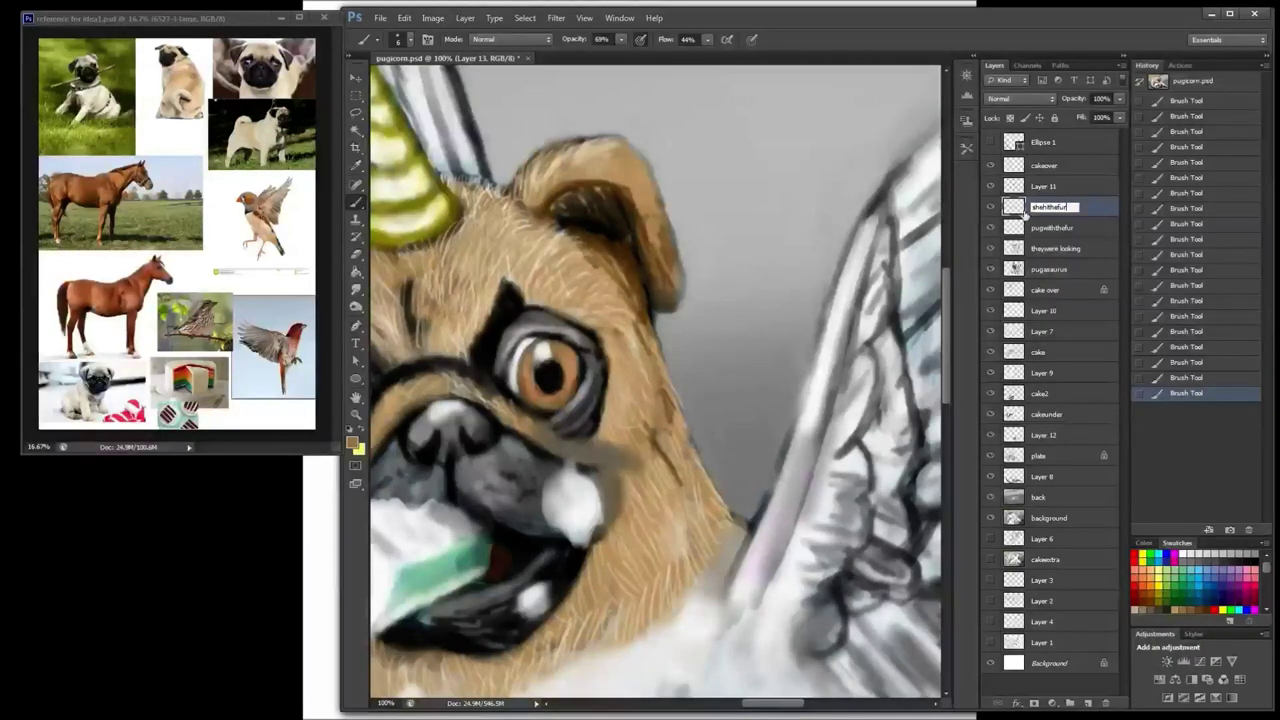
key("Return")
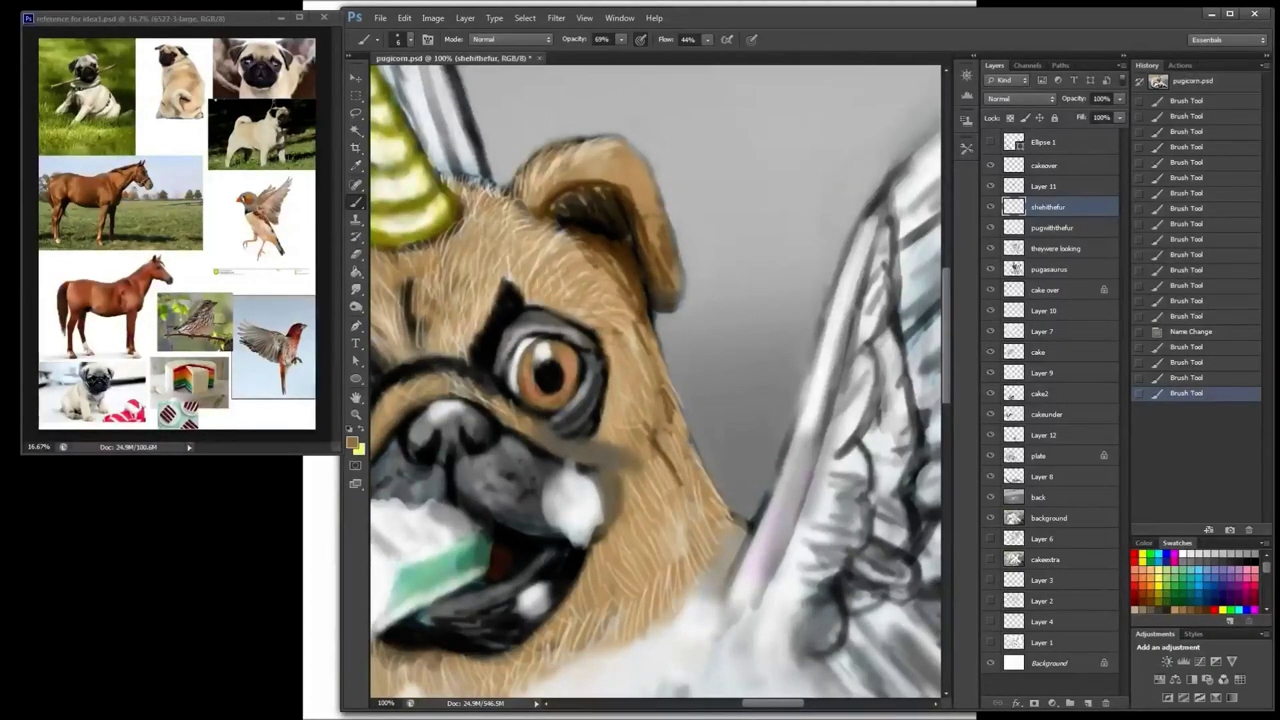
Step: Add darker brown fur strokes to the pug's ears and along the outer edges of its head
left_click_drag(452, 314, 508, 321)
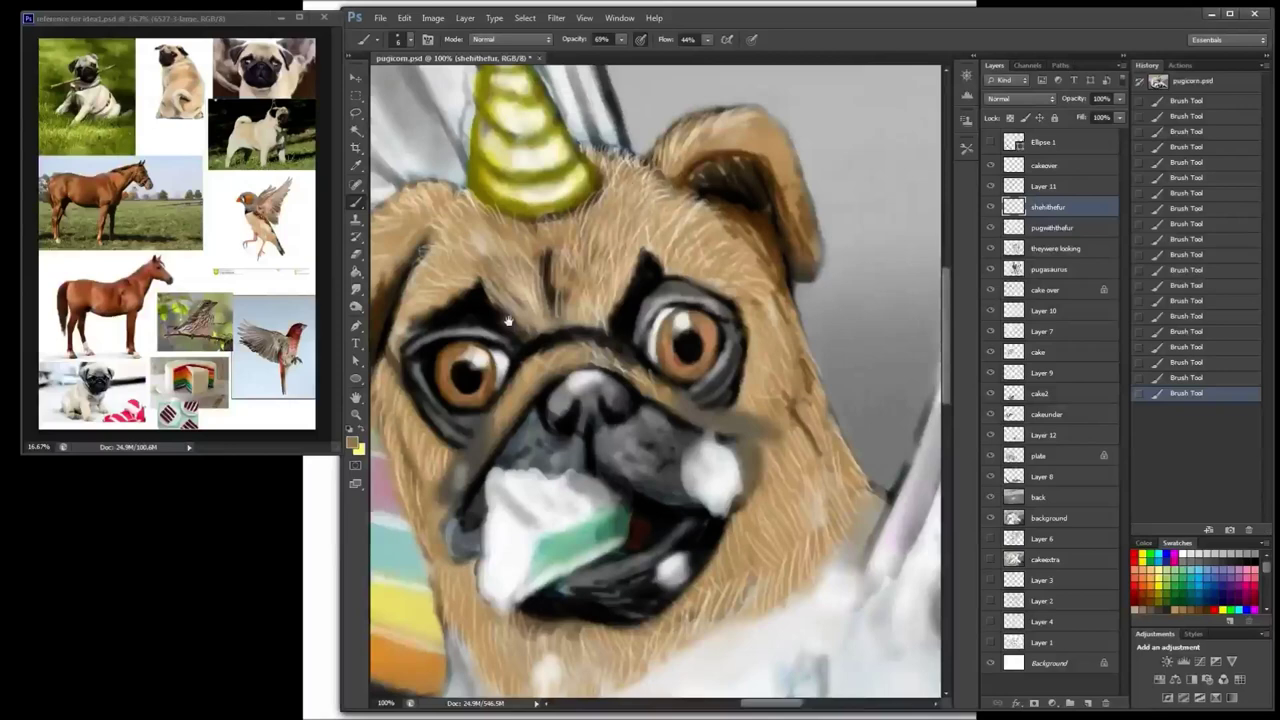
left_click_drag(517, 304, 560, 318)
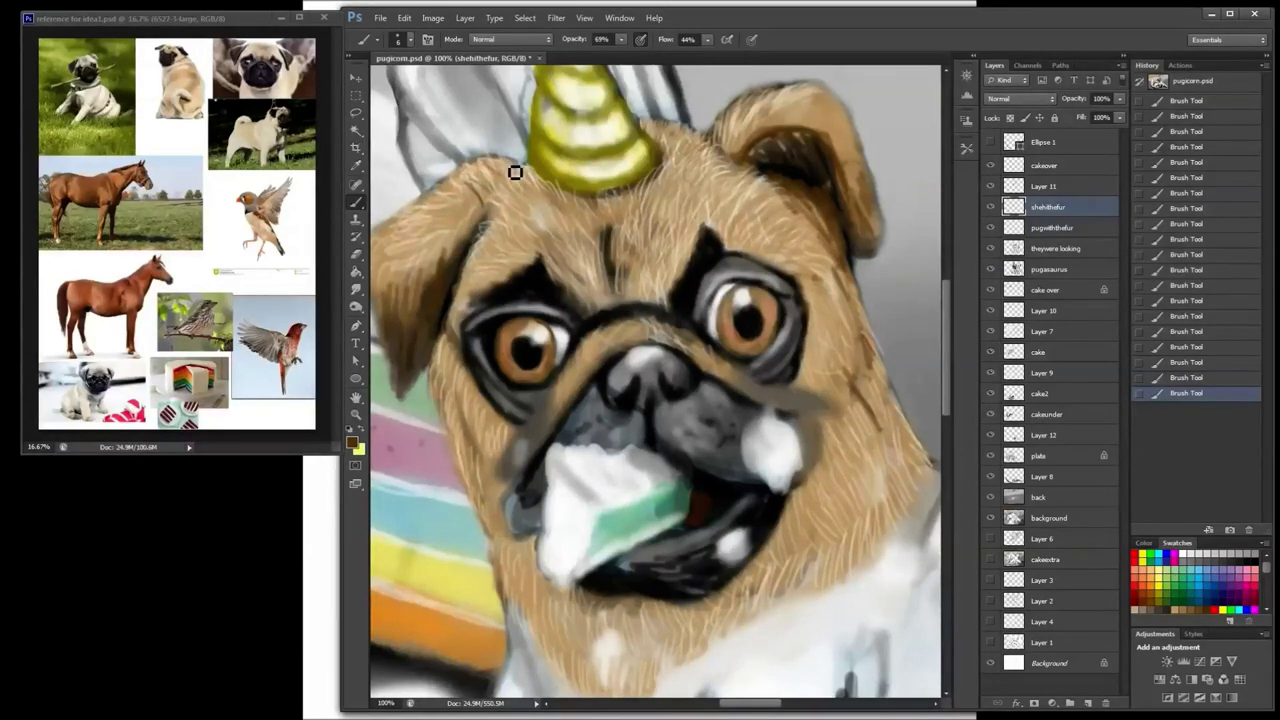
left_click_drag(384, 285, 446, 296)
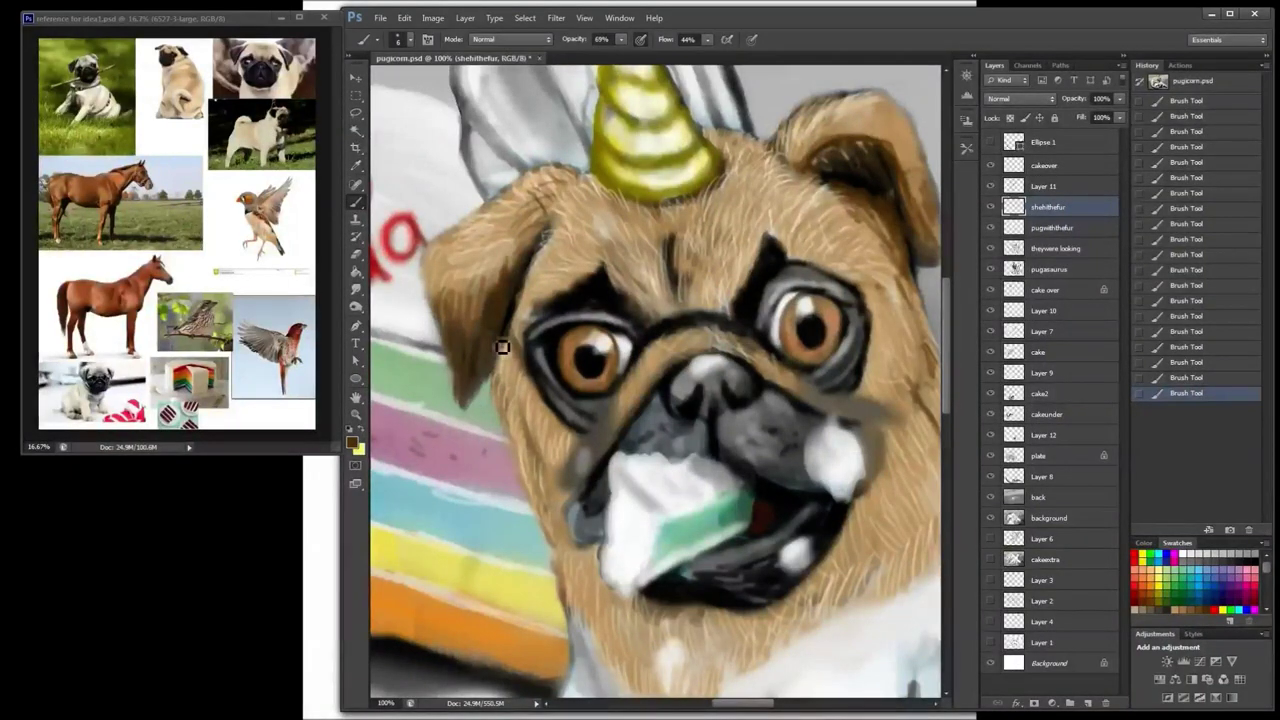
mouse_move(934, 275)
left_mouse_down()
mouse_move(754, 305)
mouse_move(768, 414)
mouse_move(817, 511)
left_mouse_up()
left_click_drag(767, 420, 824, 518)
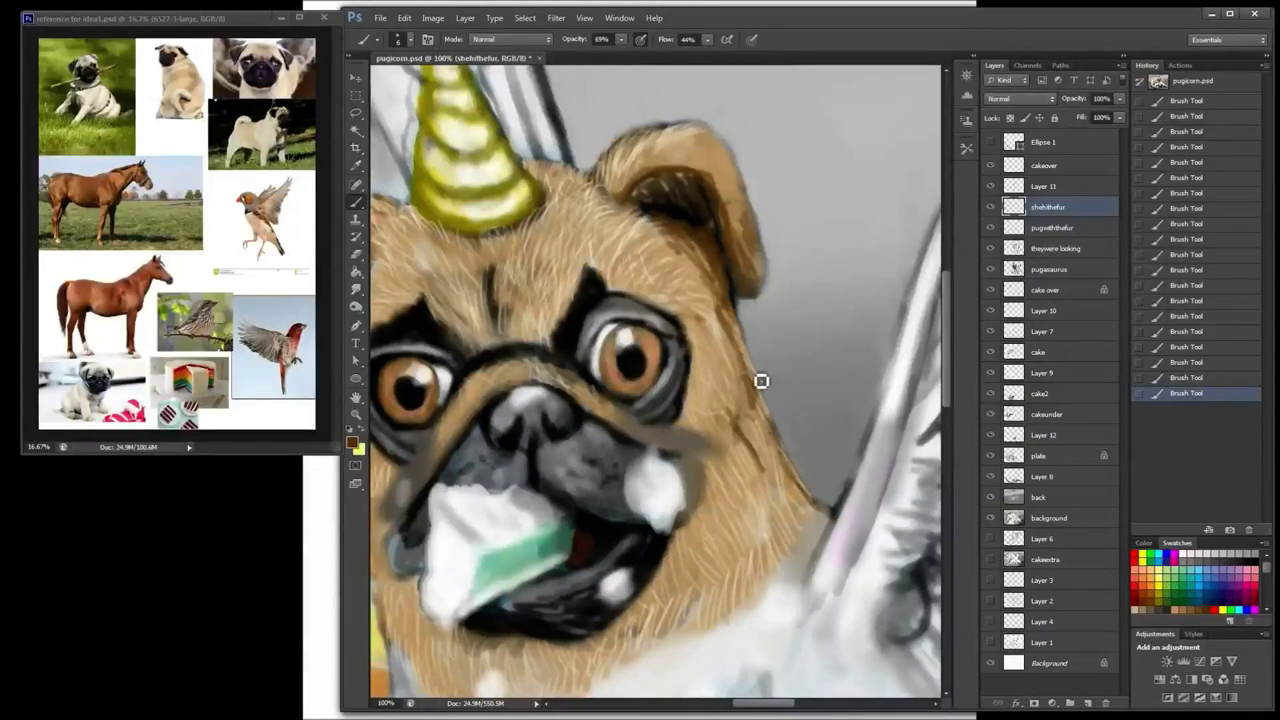
mouse_move(749, 333)
left_mouse_down()
mouse_move(816, 506)
mouse_move(723, 623)
mouse_move(691, 637)
mouse_move(710, 611)
mouse_move(637, 657)
left_mouse_up()
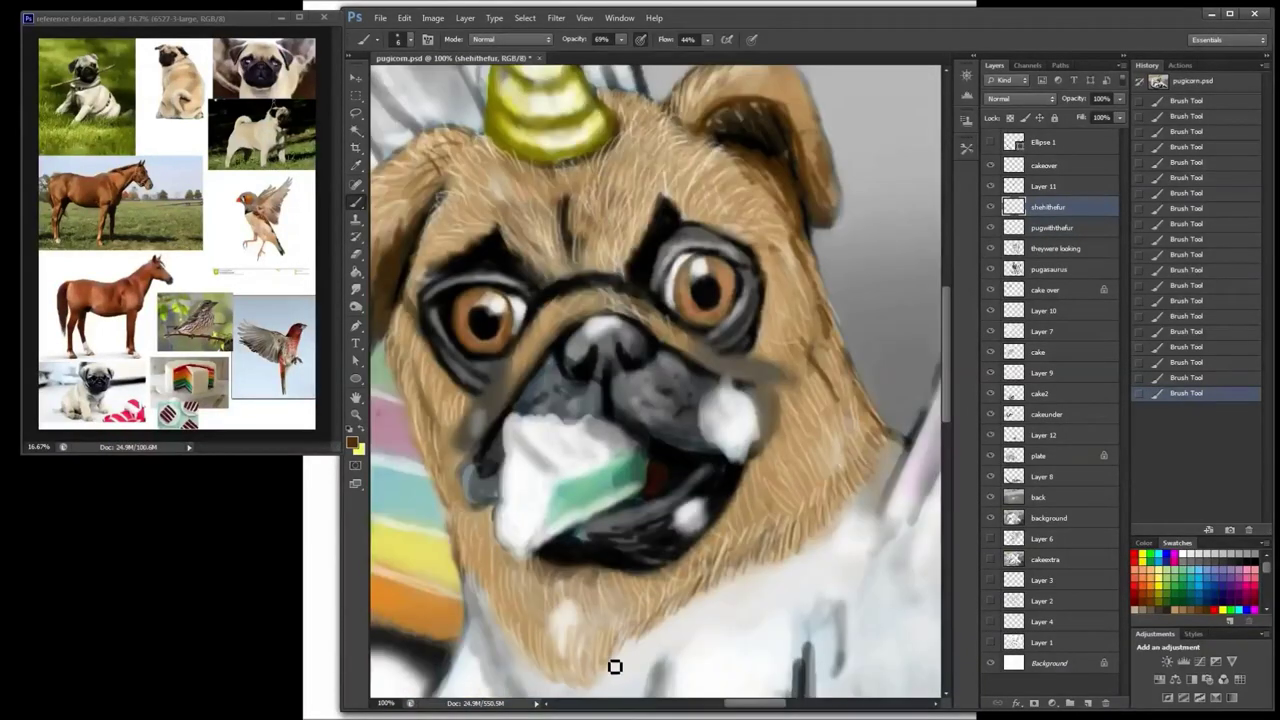
Step: Paint dark brown fur strokes along the bottom of the pug's chin and up the cheek toward the wing
mouse_move(611, 666)
left_mouse_down()
mouse_move(594, 654)
mouse_move(606, 686)
mouse_move(586, 676)
mouse_move(493, 570)
mouse_move(514, 560)
mouse_move(509, 612)
mouse_move(591, 663)
mouse_move(620, 635)
mouse_move(560, 594)
left_mouse_up()
left_click_drag(611, 634, 612, 586)
left_click_drag(691, 580, 694, 566)
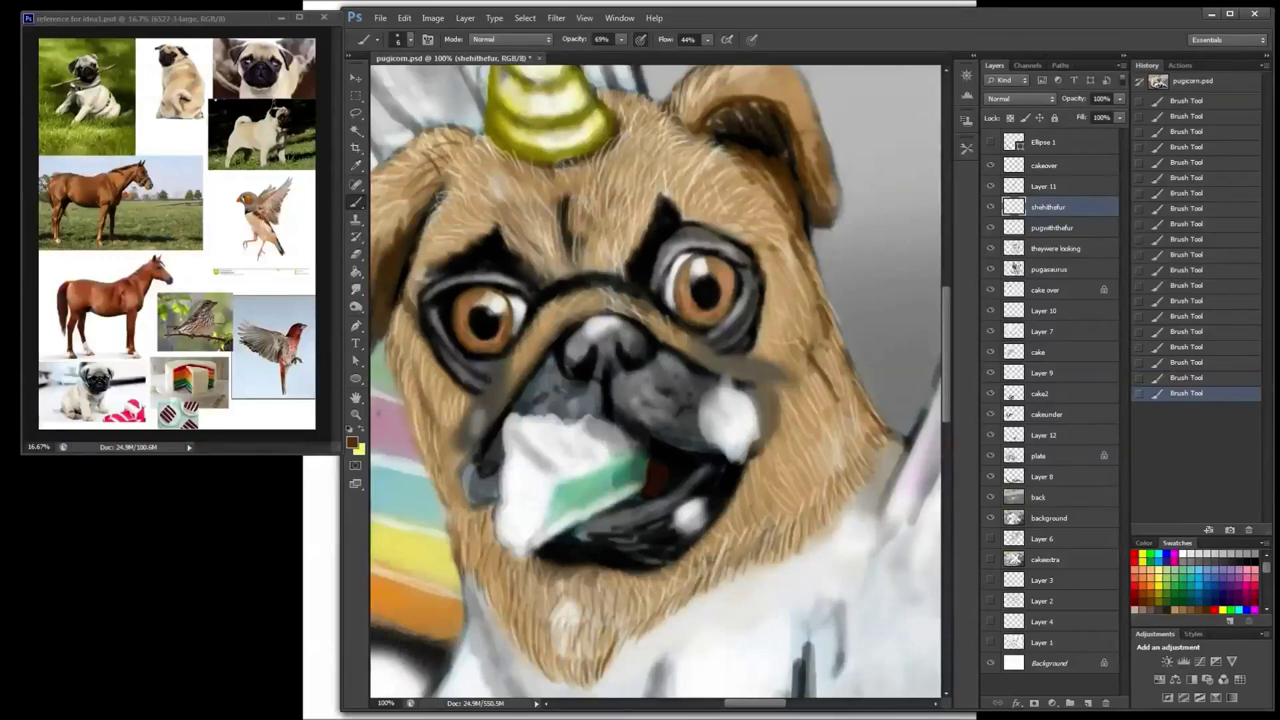
left_click_drag(768, 541, 768, 504)
mouse_move(803, 521)
left_mouse_down()
mouse_move(833, 503)
mouse_move(856, 436)
mouse_move(907, 416)
left_mouse_up()
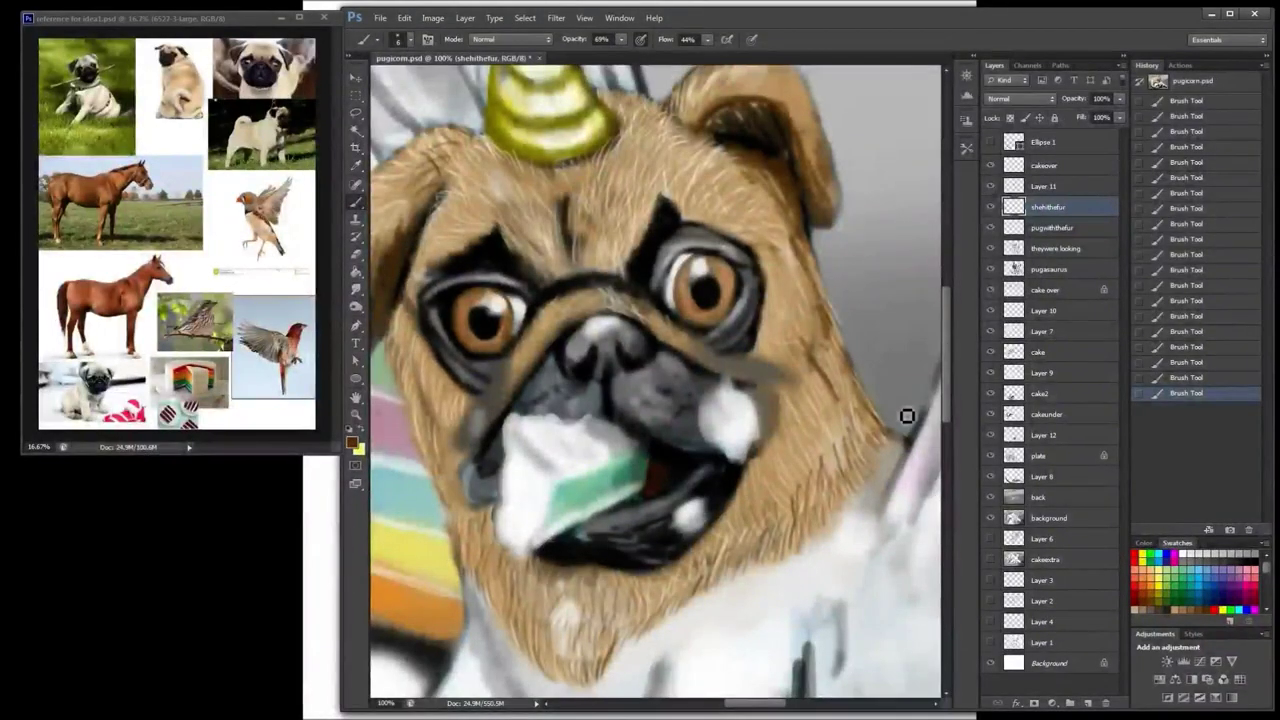
left_click_drag(737, 393, 717, 365)
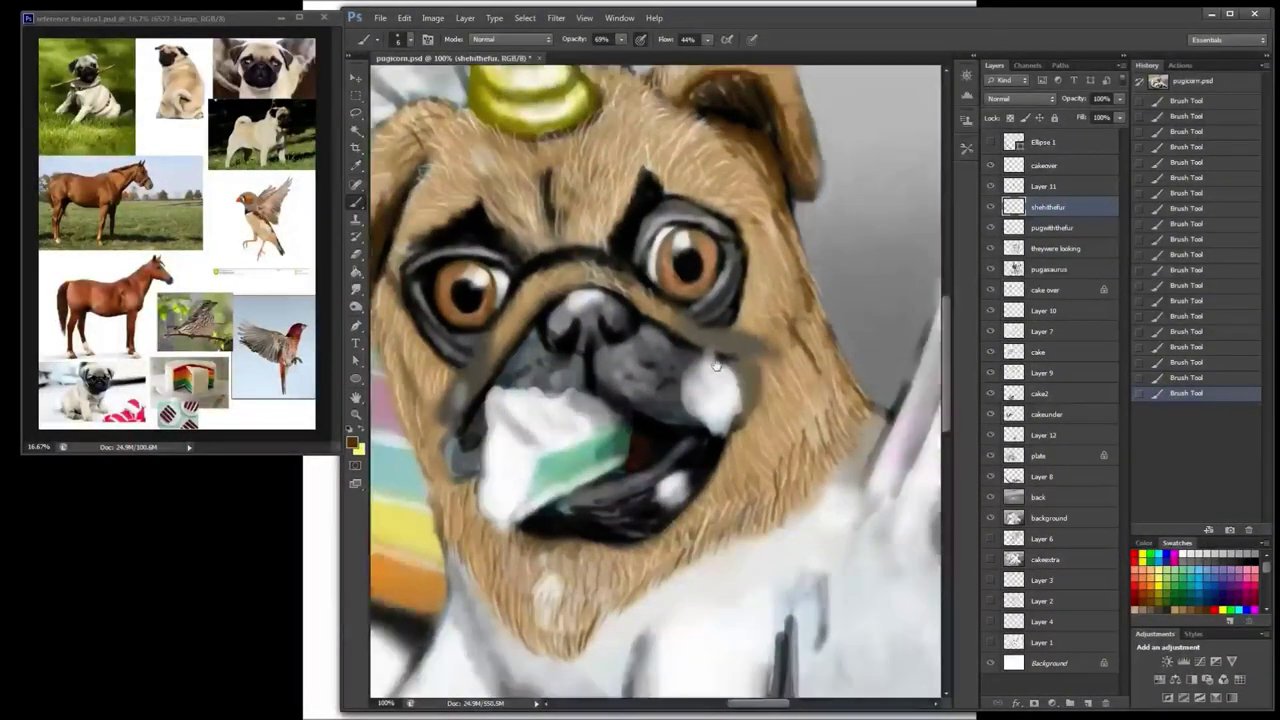
Step: Create a new layer above the fur layers and name it "horse"
key("ctrl+minus")
key("ctrl+minus")
left_click(1088, 703)
double_click(1046, 209)
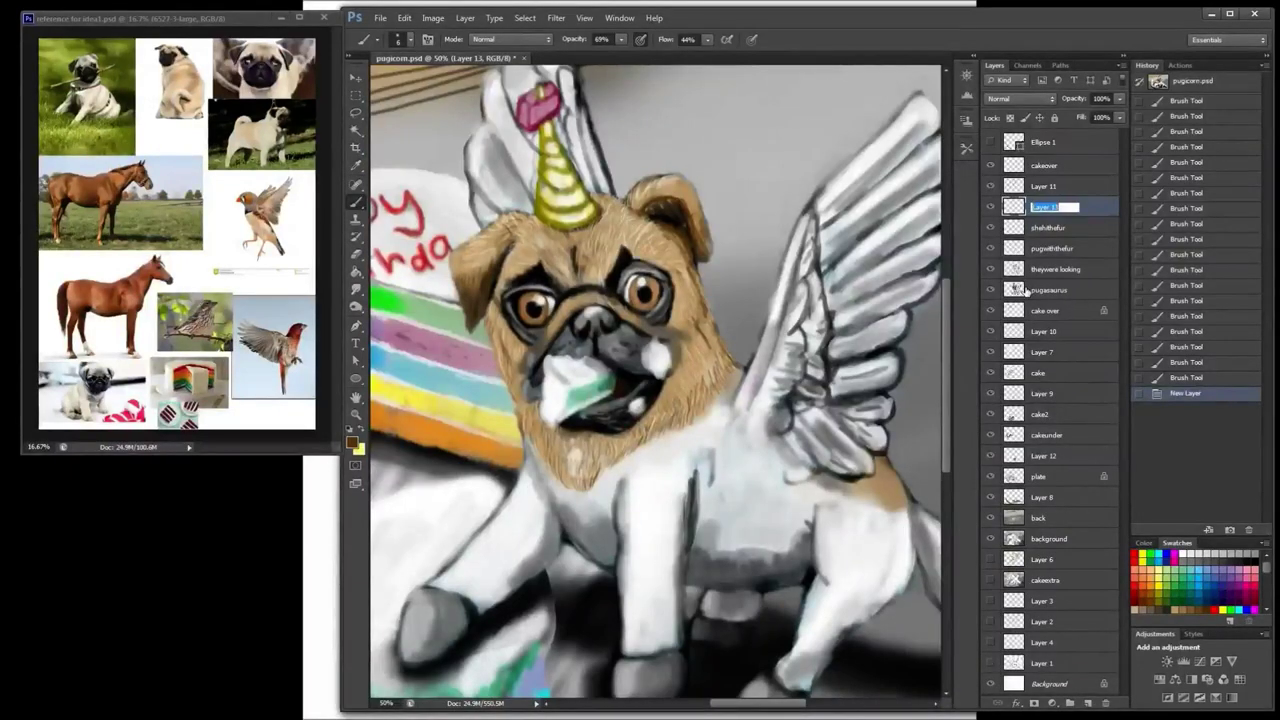
type("horse")
key("Return")
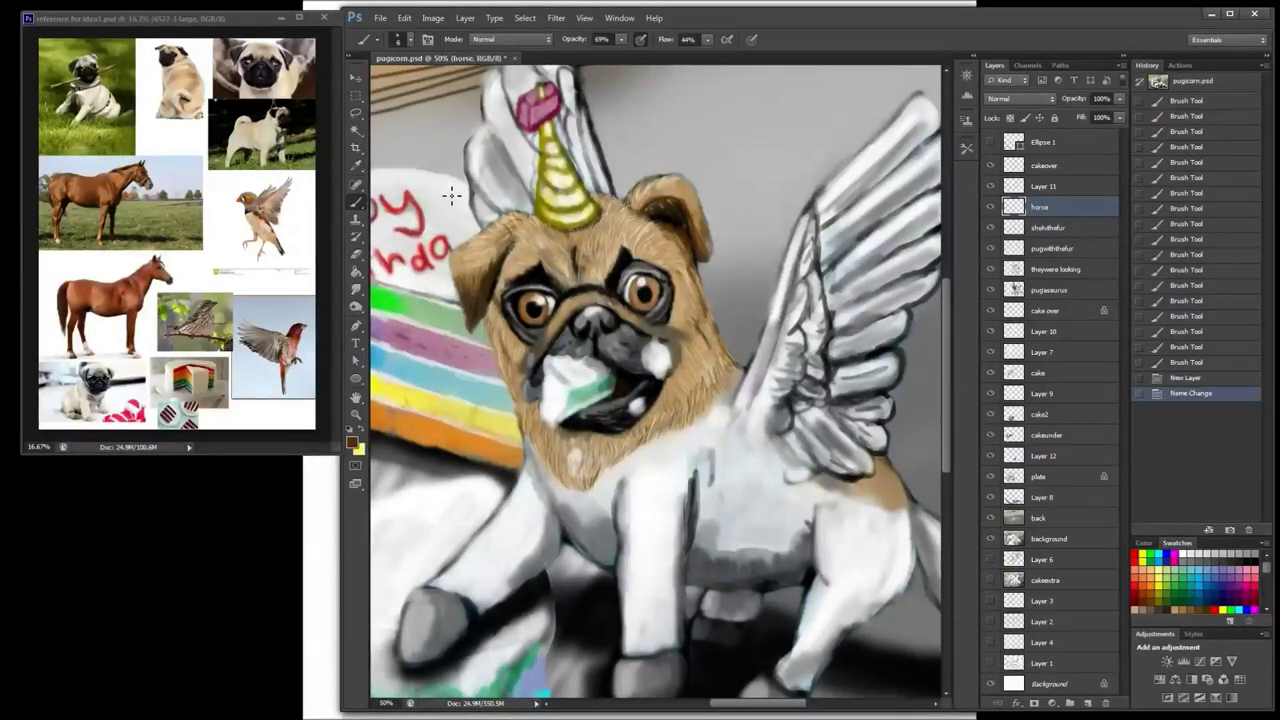
Step: Enlarge the soft brush and paint the straight front leg, covering the brown test stroke with white
right_click(677, 390)
left_click(741, 160)
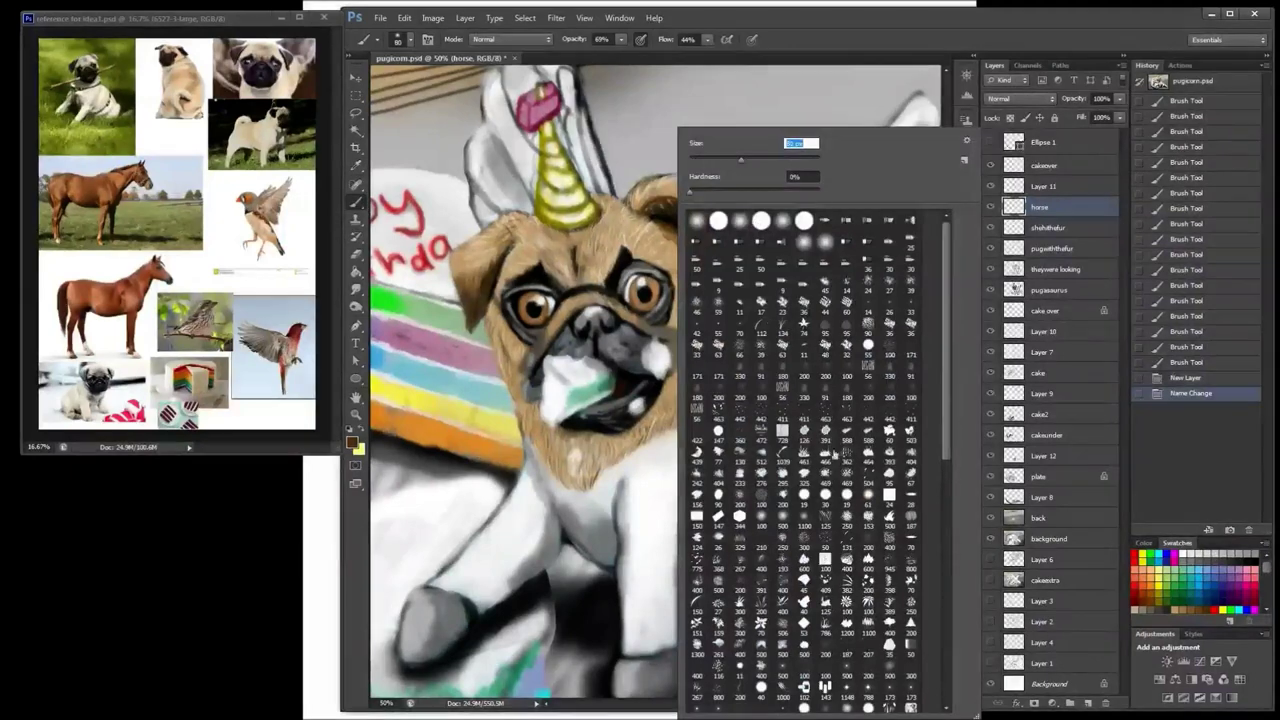
left_click_drag(664, 482, 650, 566)
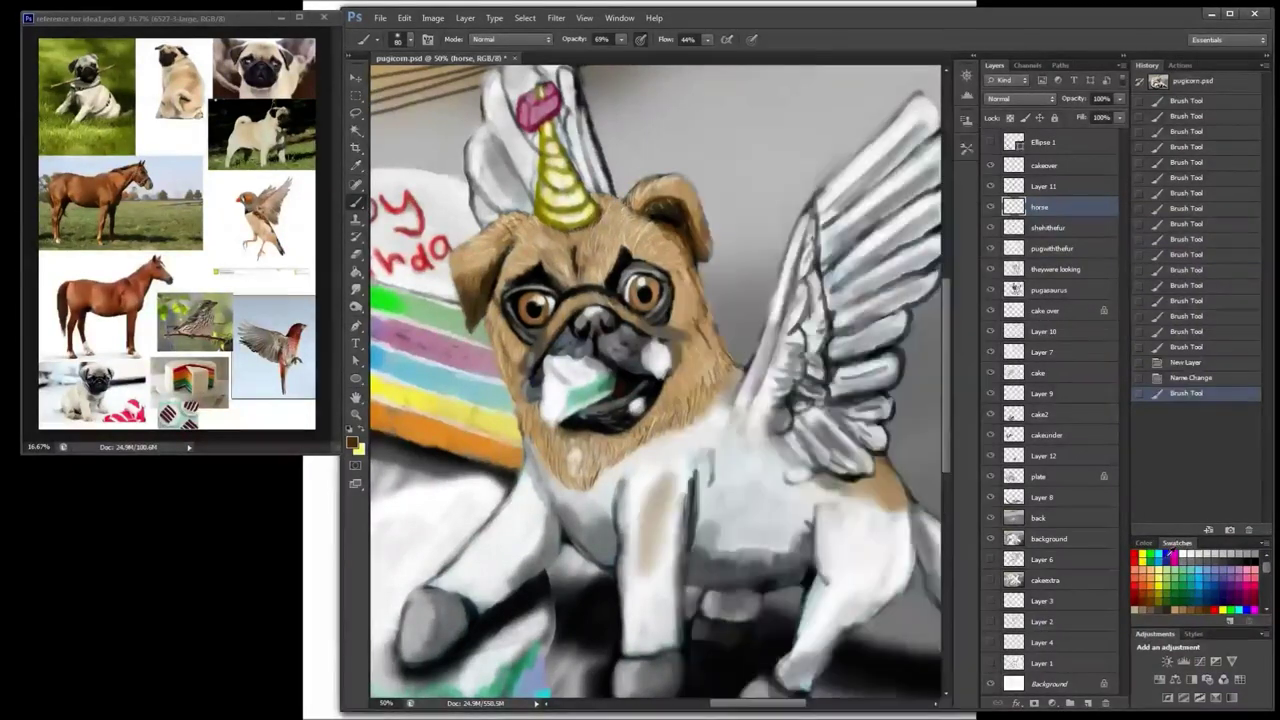
mouse_move(643, 500)
left_mouse_down()
mouse_move(649, 559)
mouse_move(633, 524)
mouse_move(644, 548)
mouse_move(629, 604)
left_mouse_up()
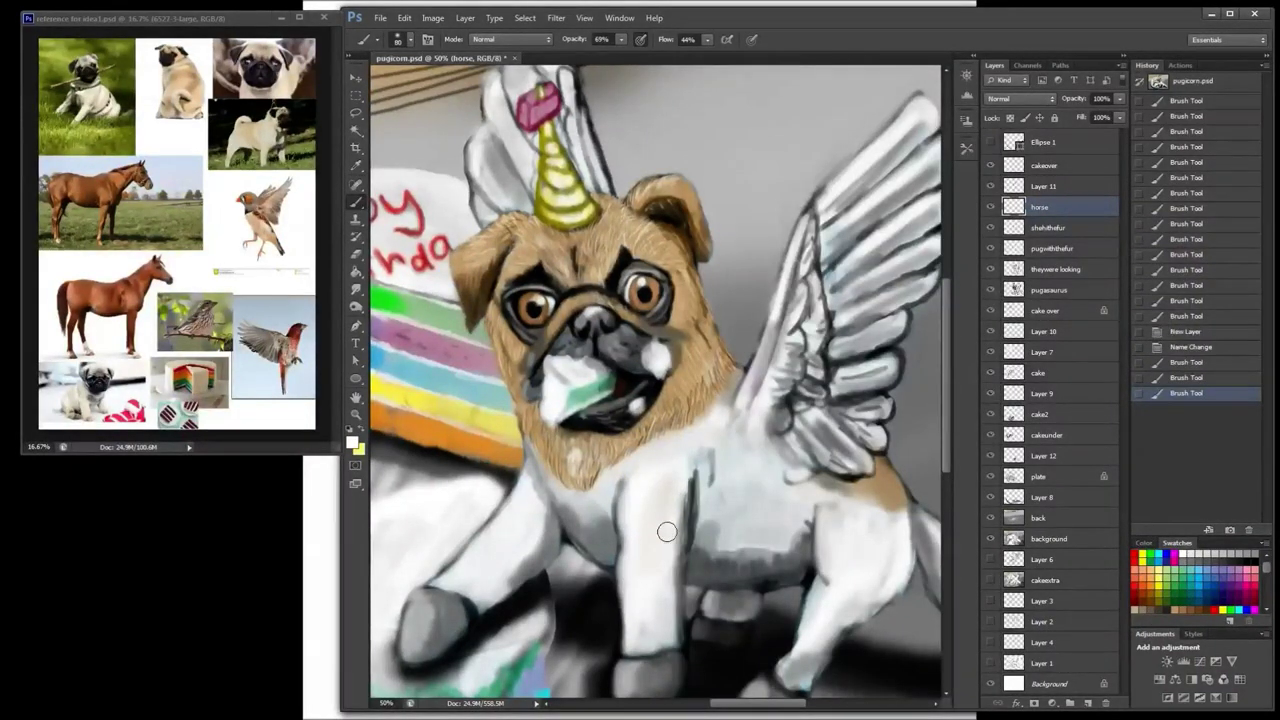
left_click_drag(666, 531, 675, 618)
Step: Set the brush size to 15 px and retouch the dark outline along the straight front leg
right_click(705, 512)
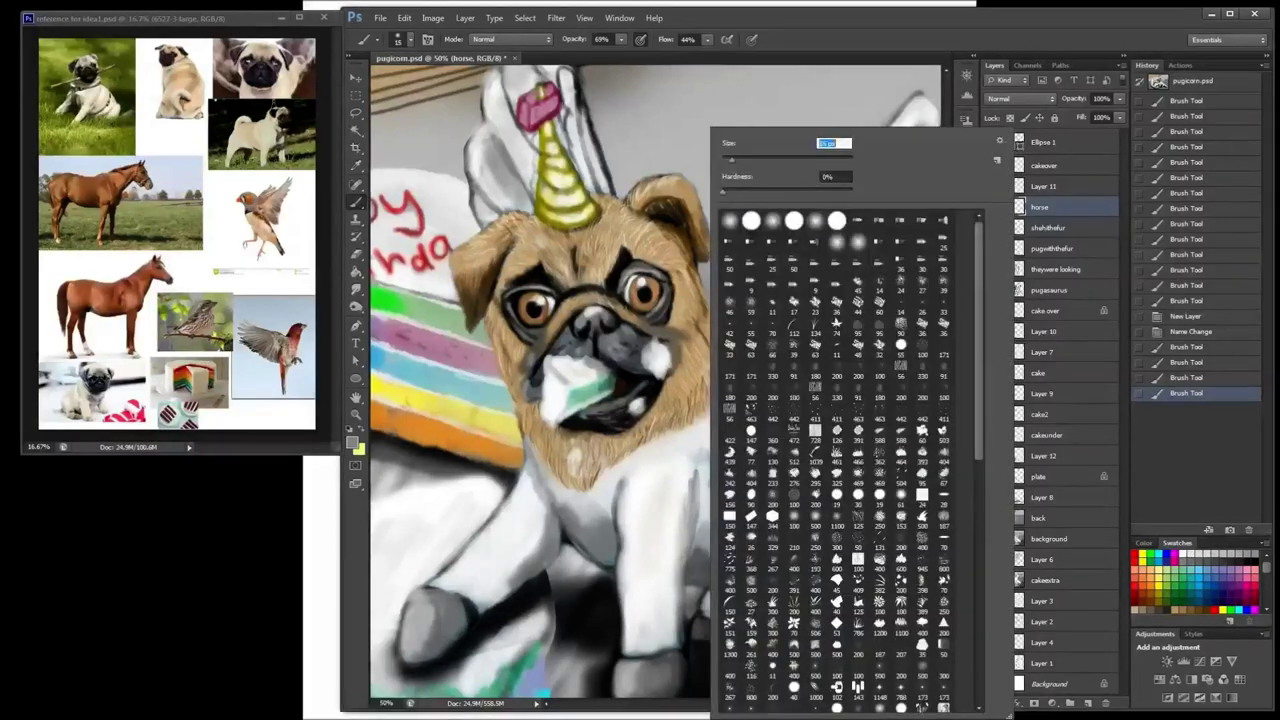
type("15")
key("Return")
right_click(704, 511)
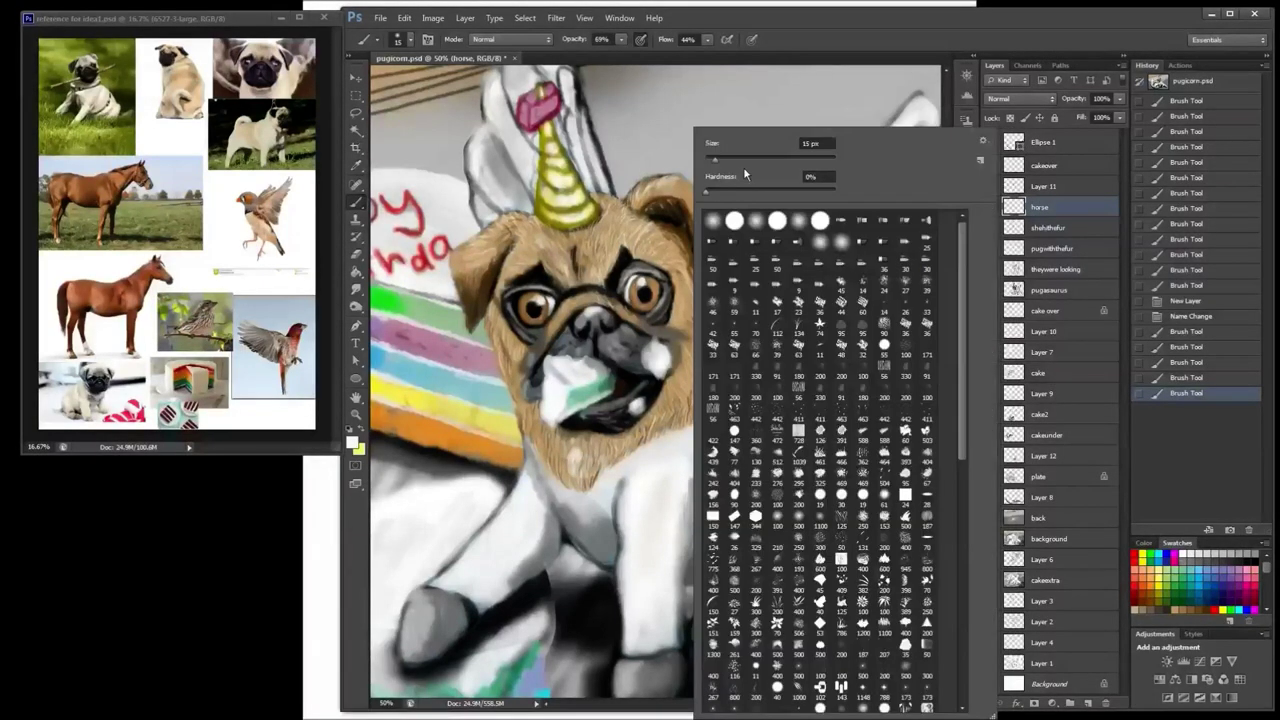
key("Return")
mouse_move(688, 478)
left_mouse_down()
mouse_move(674, 638)
mouse_move(637, 648)
mouse_move(668, 632)
left_mouse_up()
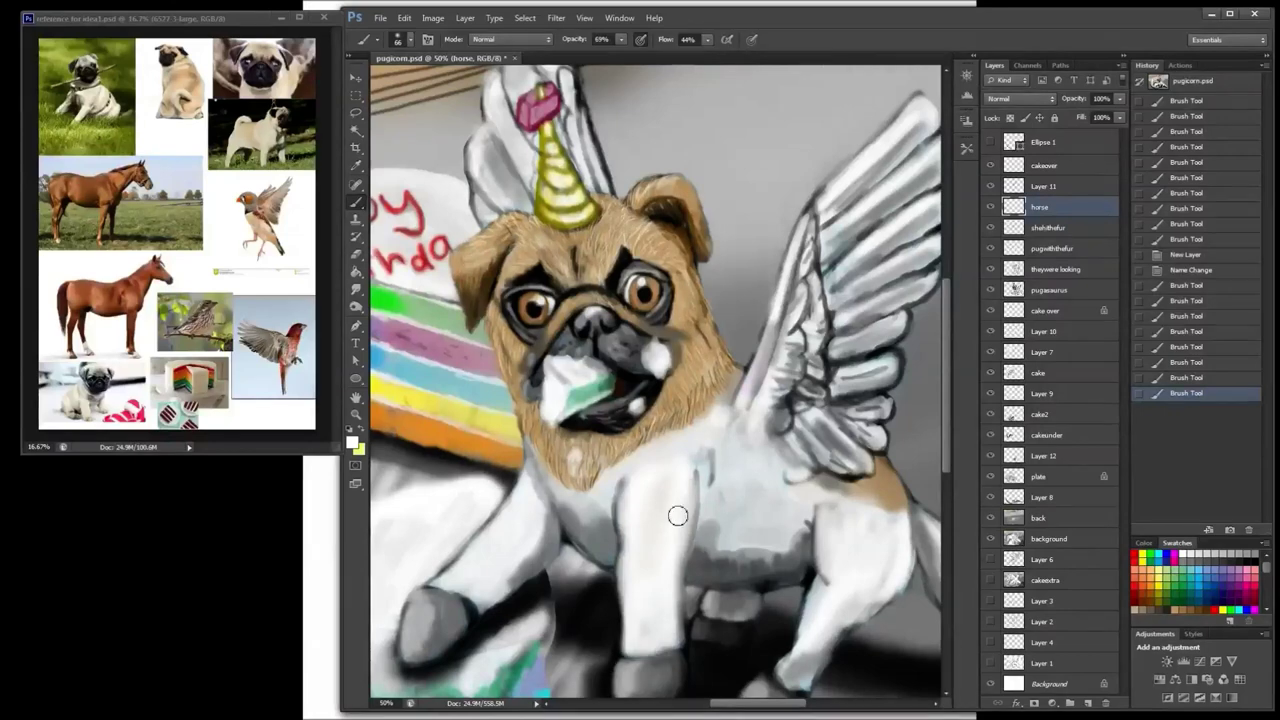
Step: Smooth the front legs and chest with soft white strokes, and erase excess paint above the raised hoof
mouse_move(679, 515)
left_mouse_down()
mouse_move(757, 512)
mouse_move(704, 480)
left_mouse_up()
left_click_drag(699, 436, 690, 404)
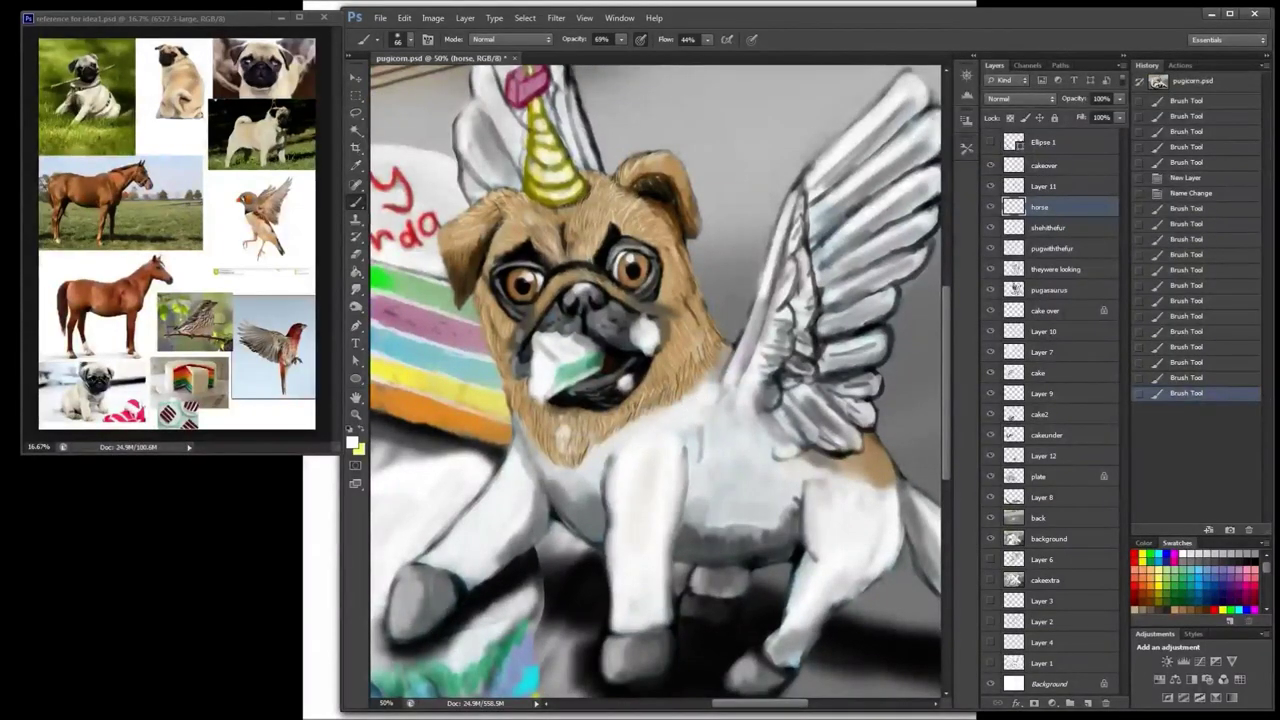
mouse_move(583, 495)
left_mouse_down()
mouse_move(597, 484)
mouse_move(562, 478)
left_mouse_up()
left_click_drag(558, 478, 544, 461)
key("e")
left_click_drag(424, 541, 459, 506)
Step: Set the brush size to 15 px and soften the outline of the raised front leg down to the hoof
left_click(357, 204)
right_click(522, 342)
left_click(480, 160)
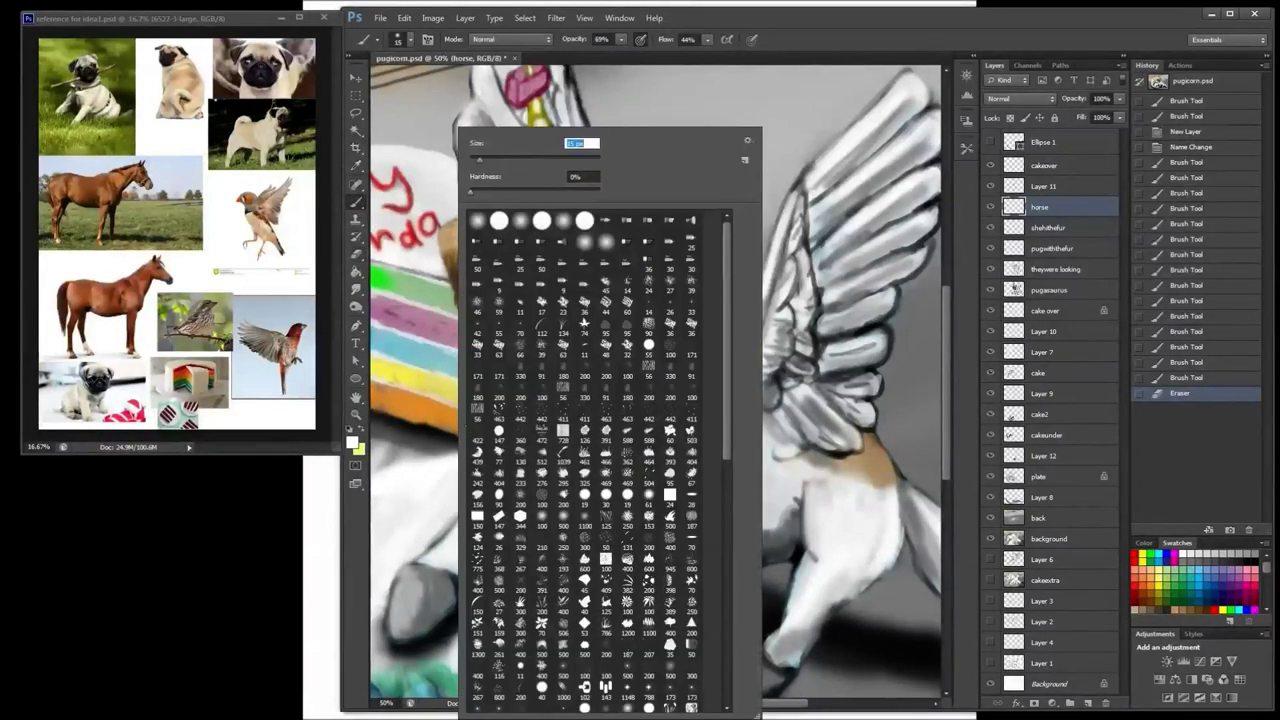
left_click(442, 566)
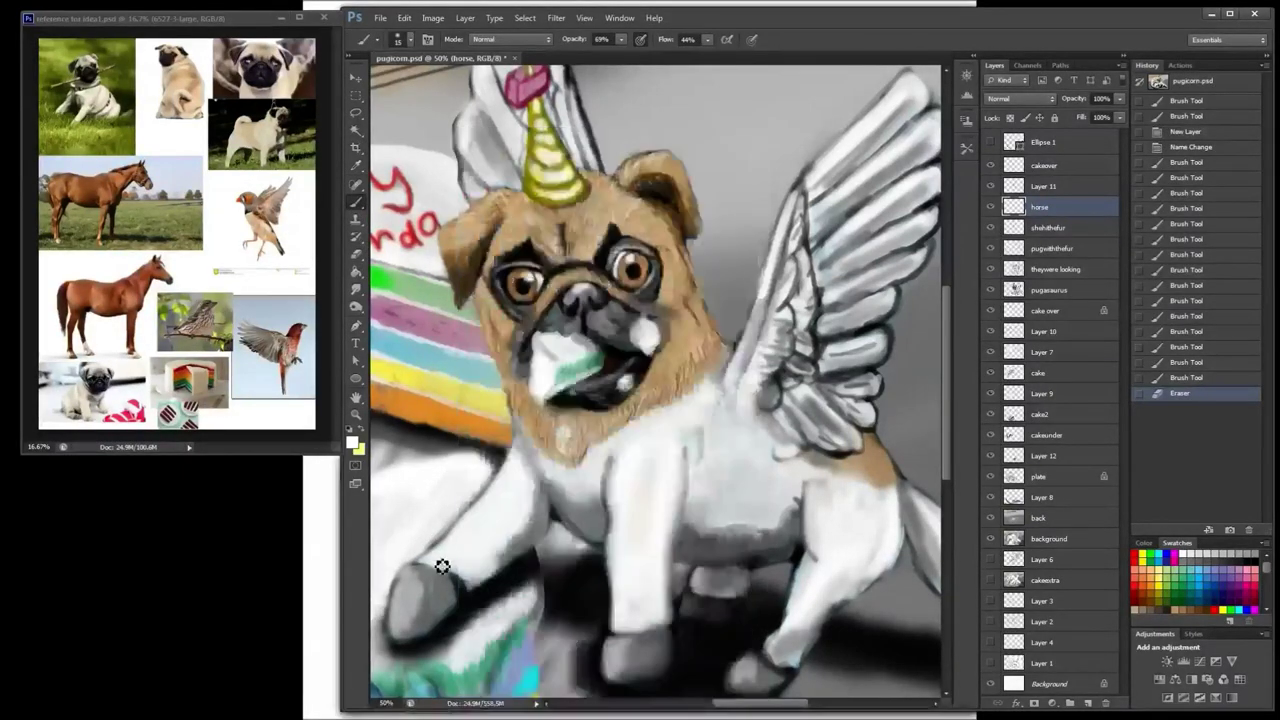
key("b")
mouse_move(512, 462)
left_mouse_down()
mouse_move(430, 563)
mouse_move(590, 453)
left_mouse_up()
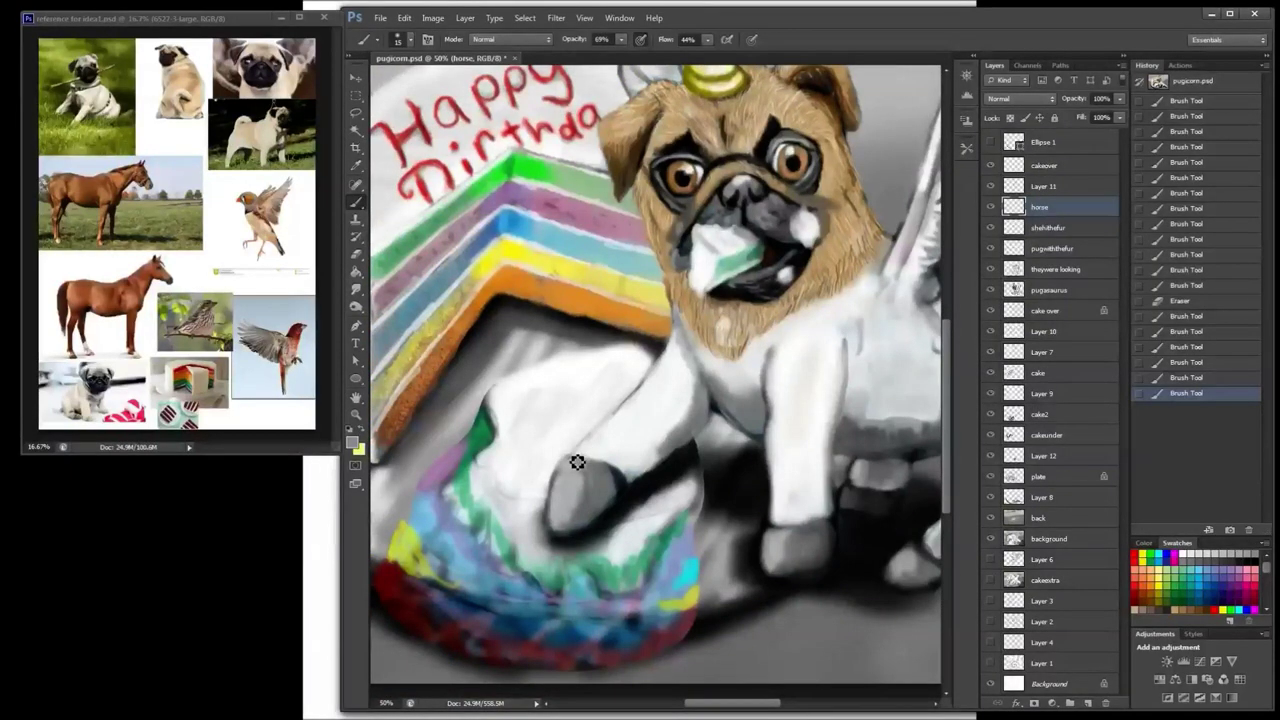
left_click_drag(577, 462, 645, 389)
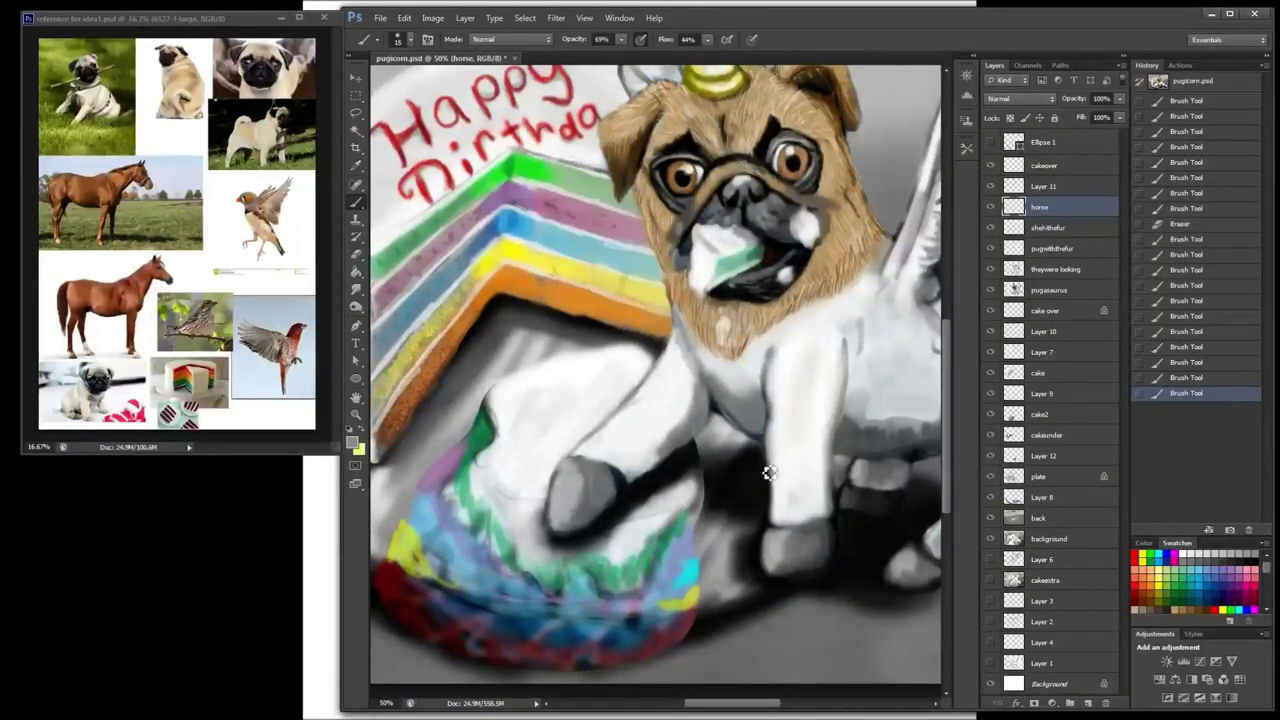
Step: Choose magenta, enlarge the brush to 52 px and add a faint pink tint to the raised front leg
left_click(1177, 556)
right_click(678, 400)
left_click(724, 156)
left_click(646, 403)
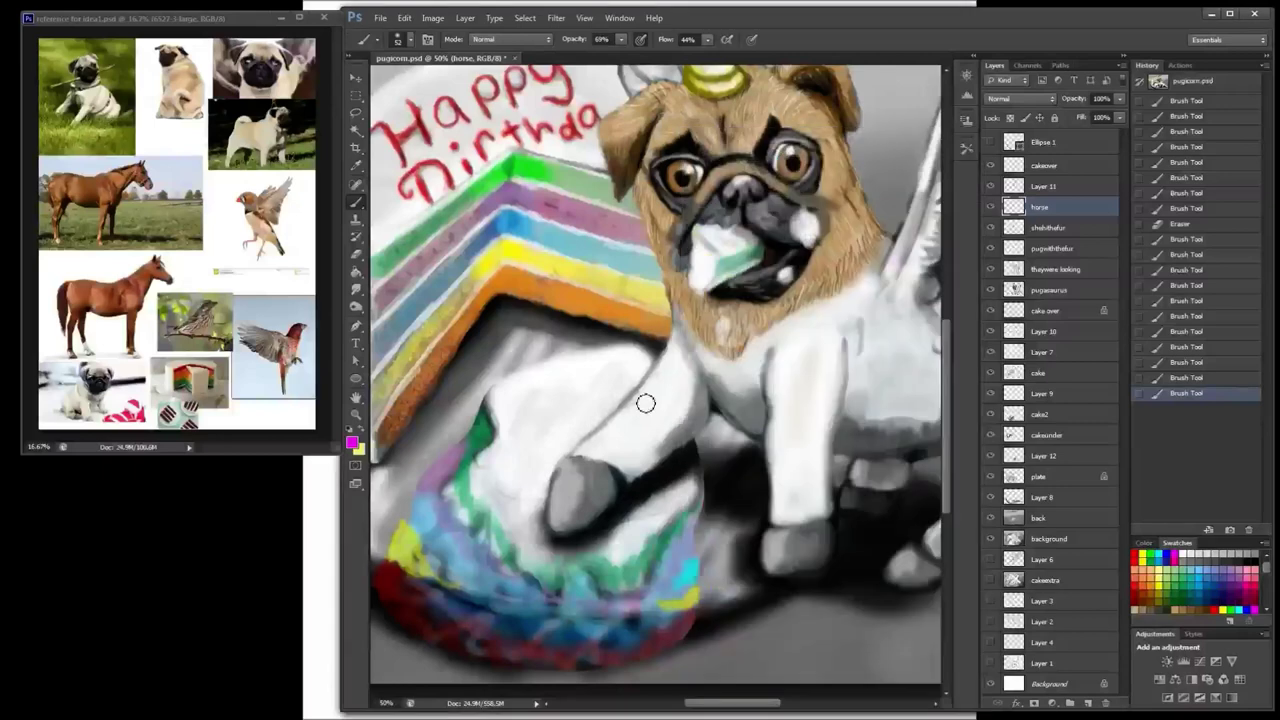
left_click_drag(646, 403, 624, 406)
Step: Blend the shading on the raised front leg using gray and white sampled from the painting
left_click(634, 409, "alt")
left_click_drag(644, 395, 634, 409)
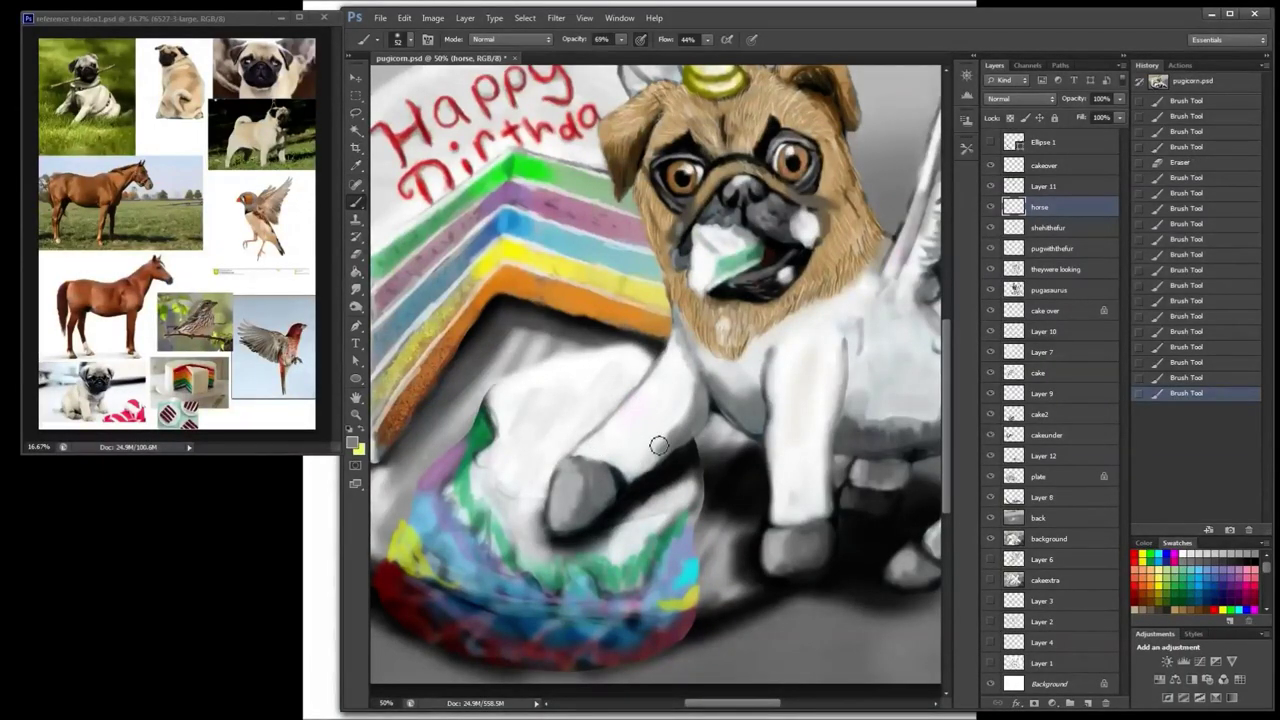
mouse_move(659, 445)
left_mouse_down()
mouse_move(687, 400)
mouse_move(681, 354)
left_mouse_up()
left_click(676, 385, "alt")
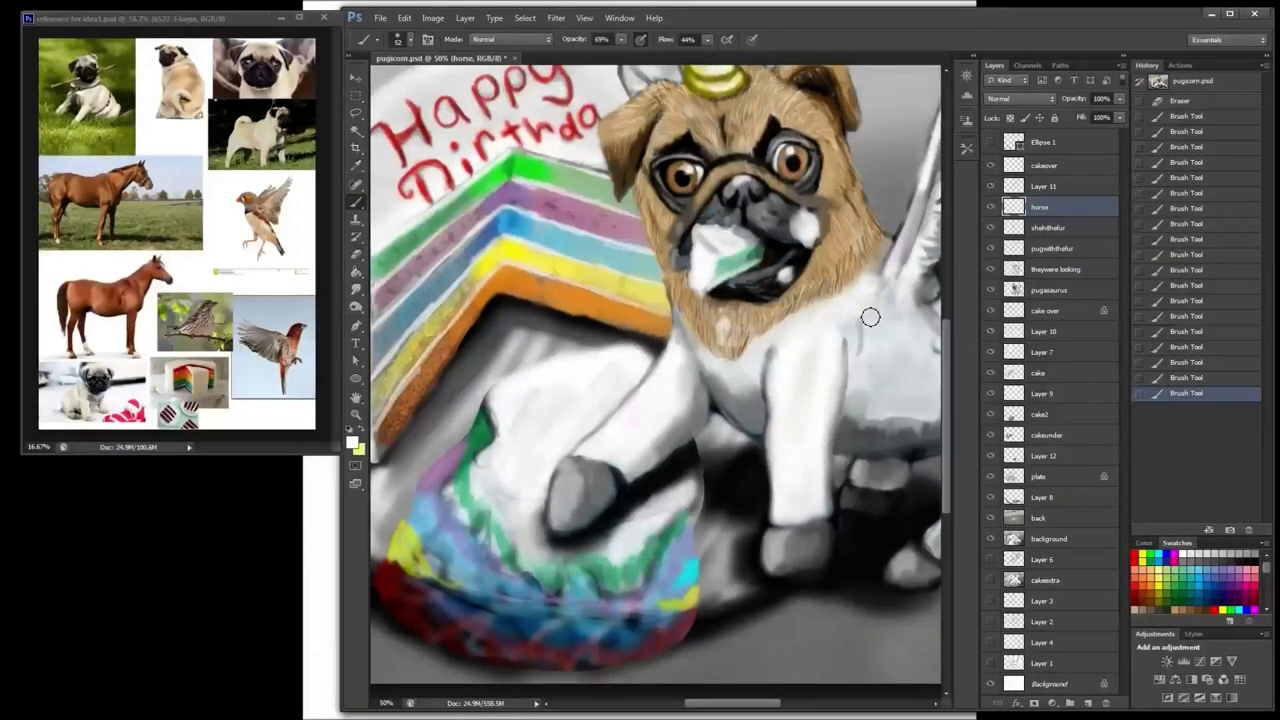
Step: Paint white over the horse body's side and belly, smoothing the area below the wing
left_click_drag(871, 317, 734, 330)
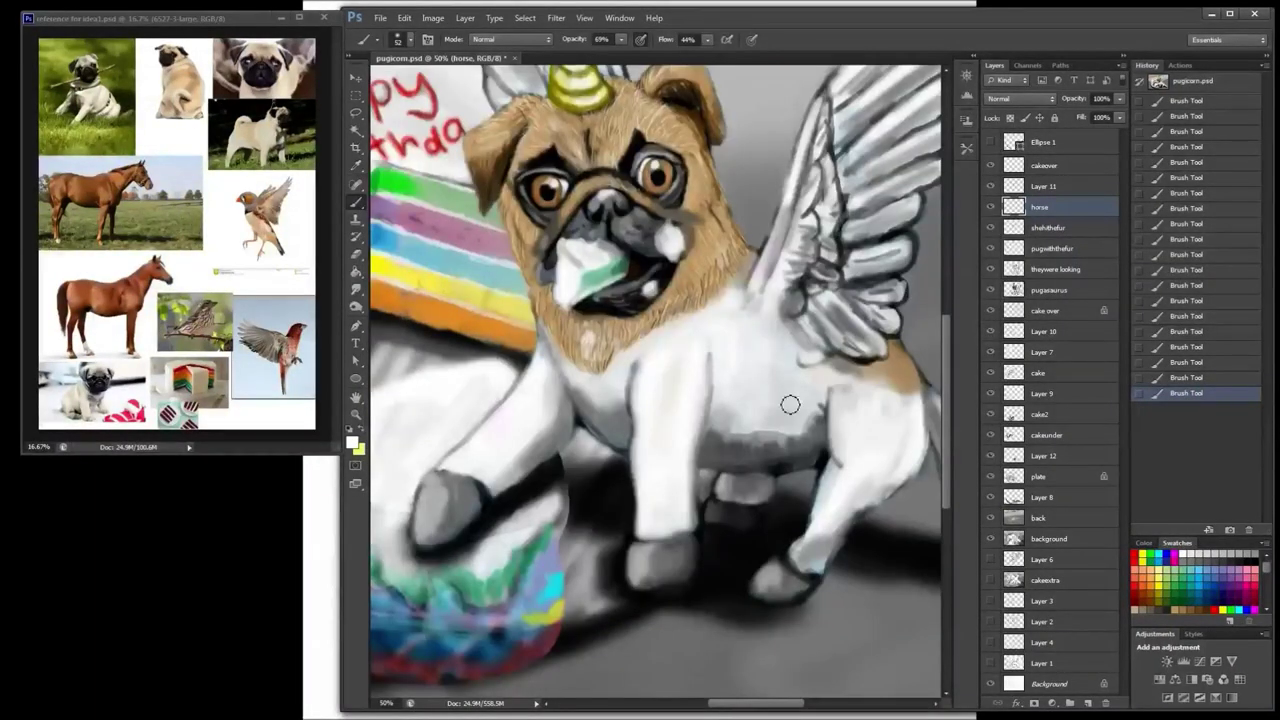
mouse_move(791, 405)
left_mouse_down()
mouse_move(776, 410)
mouse_move(800, 421)
left_mouse_up()
left_click_drag(779, 336, 809, 356)
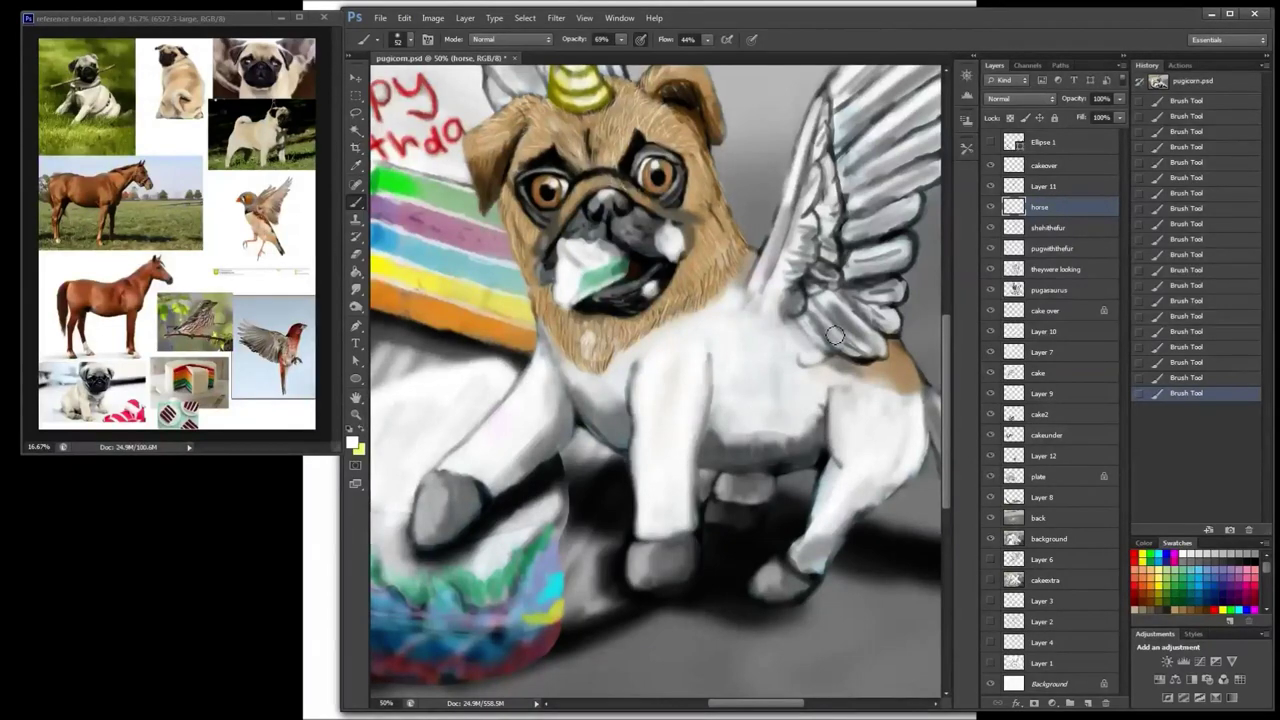
mouse_move(791, 307)
left_mouse_down()
mouse_move(836, 191)
mouse_move(801, 259)
mouse_move(728, 337)
left_mouse_up()
Step: Brush soft white strokes over the wing feathers, hind leg and tail
mouse_move(782, 224)
left_mouse_down()
mouse_move(758, 198)
mouse_move(788, 134)
left_mouse_up()
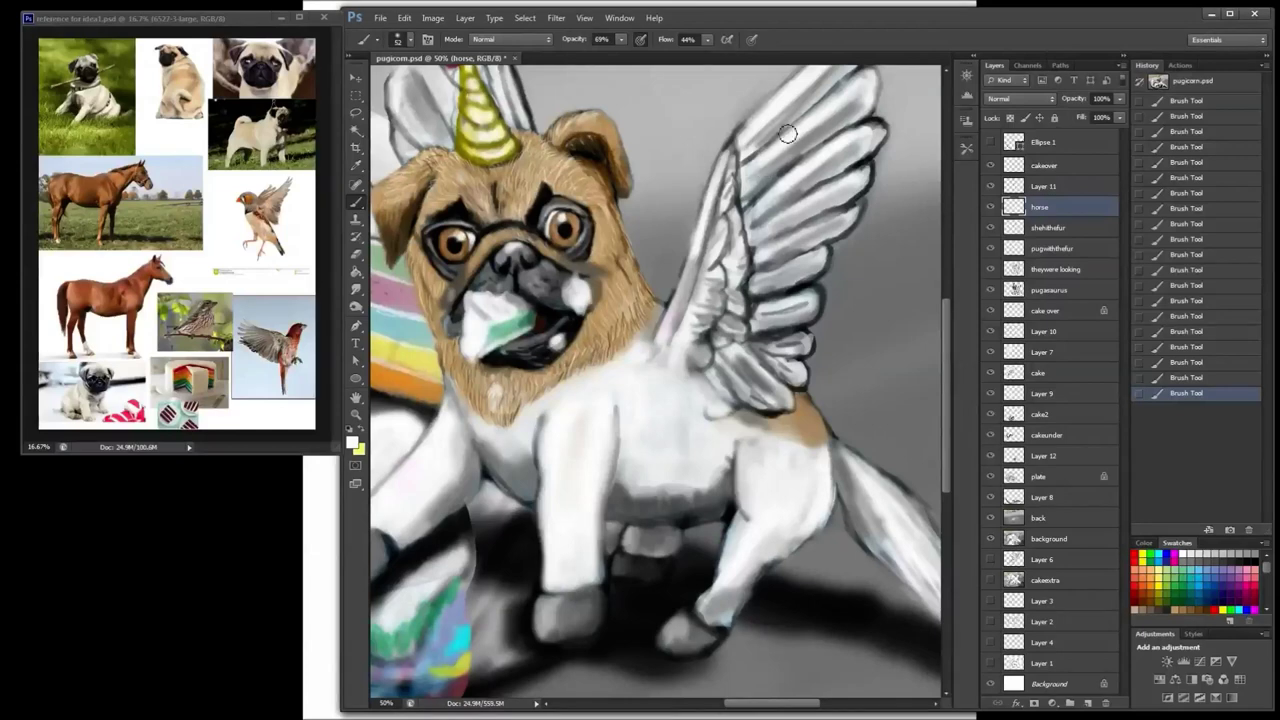
mouse_move(757, 491)
left_mouse_down()
mouse_move(722, 620)
mouse_move(743, 586)
mouse_move(722, 601)
left_mouse_up()
left_click_drag(794, 542, 822, 526)
mouse_move(808, 452)
left_mouse_down()
mouse_move(600, 368)
mouse_move(707, 453)
left_mouse_up()
left_click_drag(664, 393, 717, 453)
left_click_drag(683, 399, 706, 422)
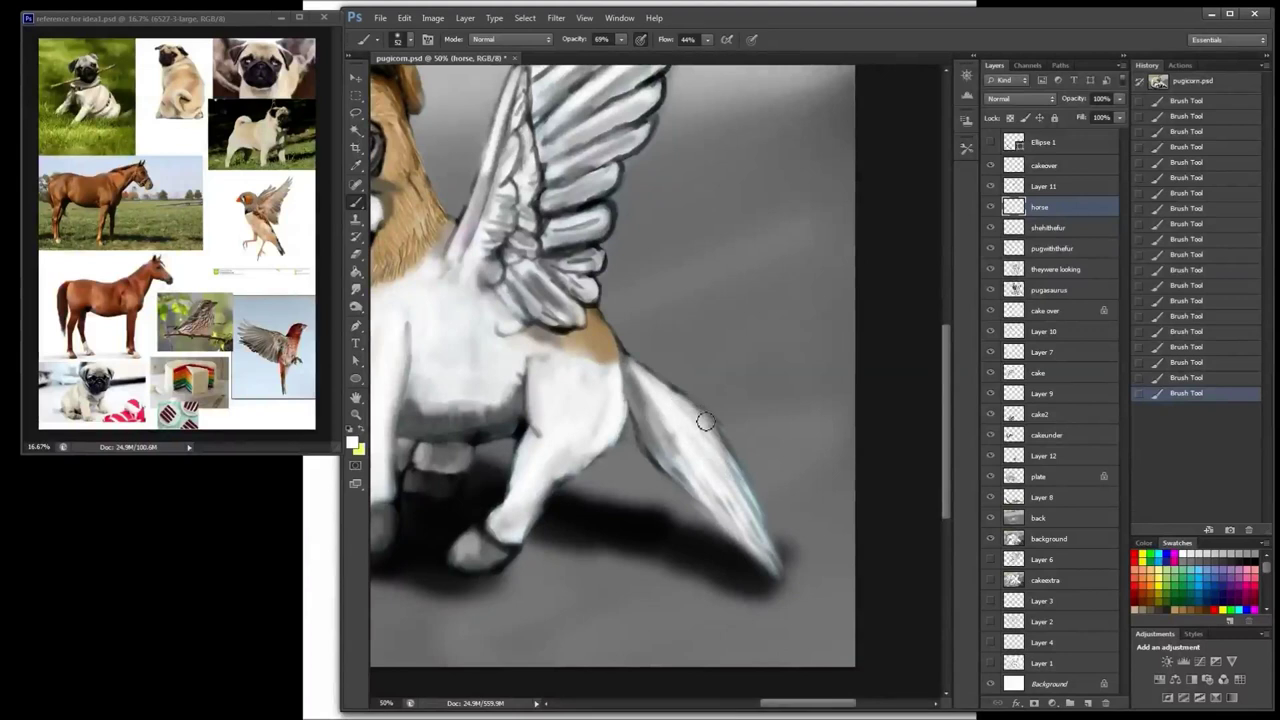
Step: Touch up the rump's edge, and paint the lower front edge of the near wing white
left_click(1175, 609)
left_click_drag(602, 319, 619, 355)
left_click_drag(706, 273, 881, 357)
left_click(1184, 553)
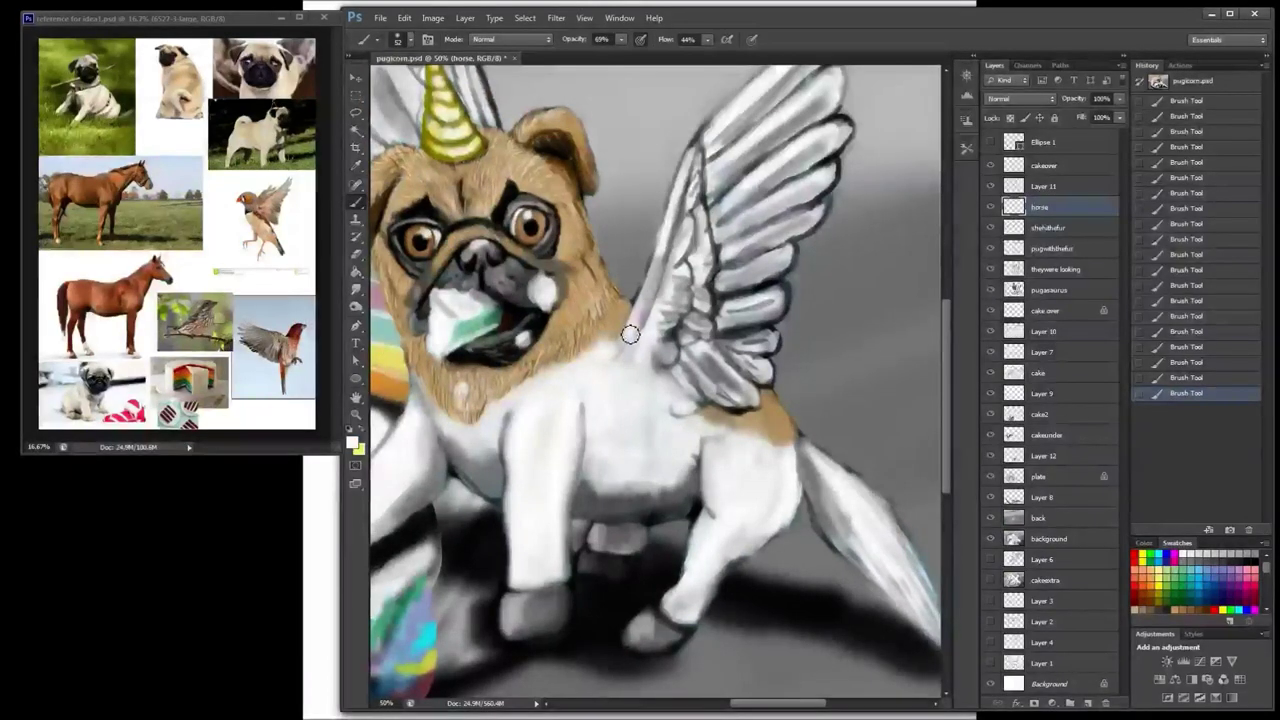
left_click_drag(631, 333, 667, 238)
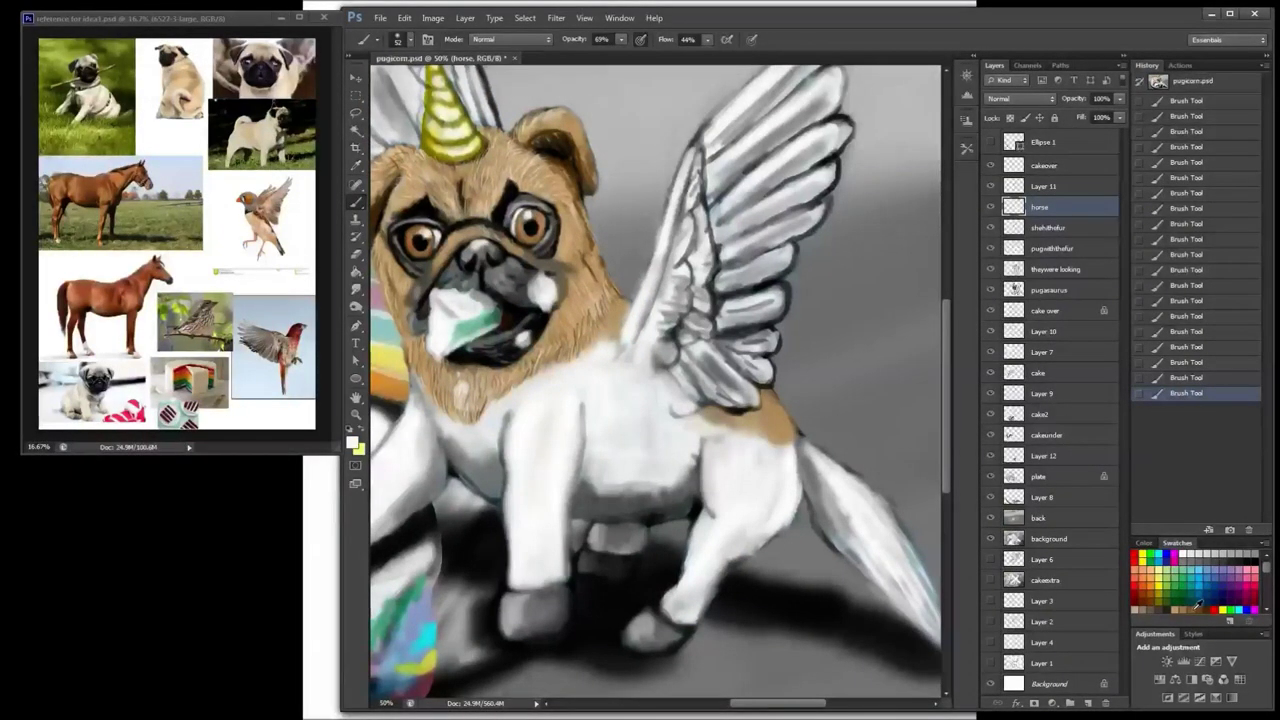
Step: Shrink the brush to 12 px and paint brown fur along the neck edge beside the wing
key("bracketleft")
key("bracketleft")
key("bracketleft")
key("bracketleft")
mouse_move(627, 301)
left_mouse_down()
mouse_move(620, 314)
mouse_move(637, 314)
mouse_move(619, 336)
mouse_move(628, 329)
left_mouse_up()
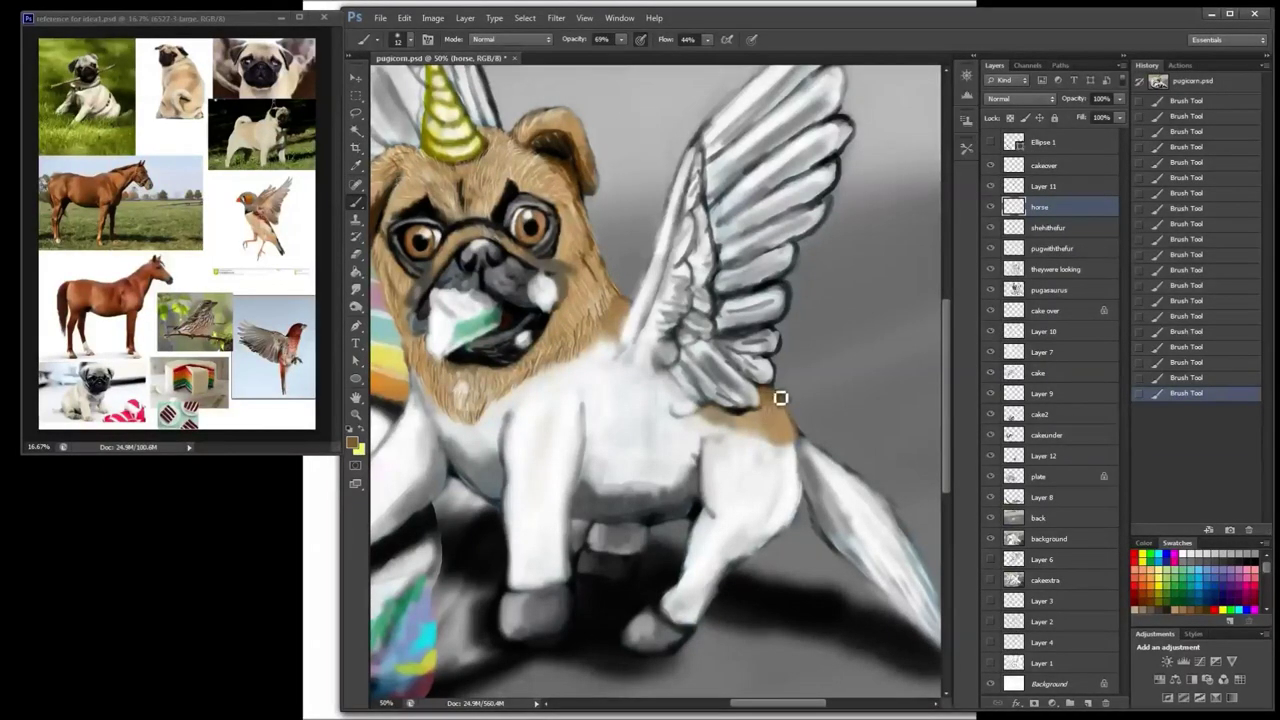
Step: Enlarge the brush to 31 px and paint tan and brown fur over the rump patch and the neck edge beside the wing
left_click_drag(714, 416, 762, 420)
right_click(773, 428)
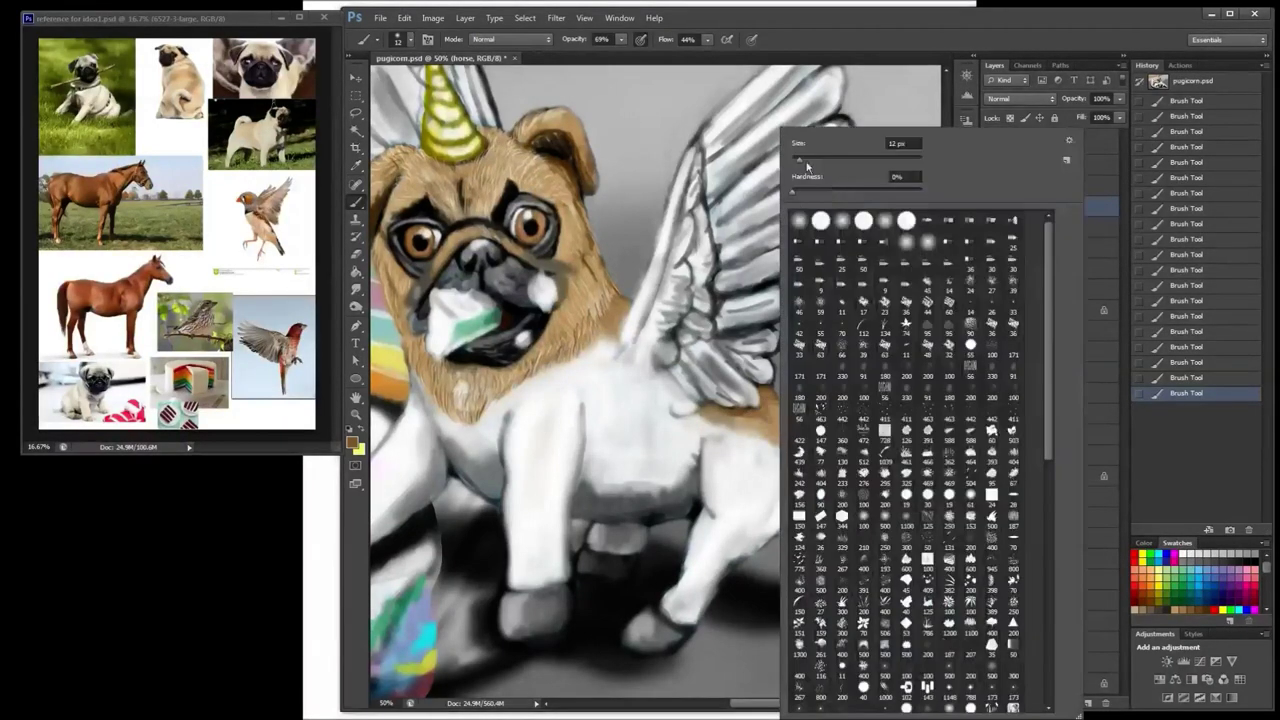
double_click(802, 424)
left_click_drag(727, 414, 709, 417)
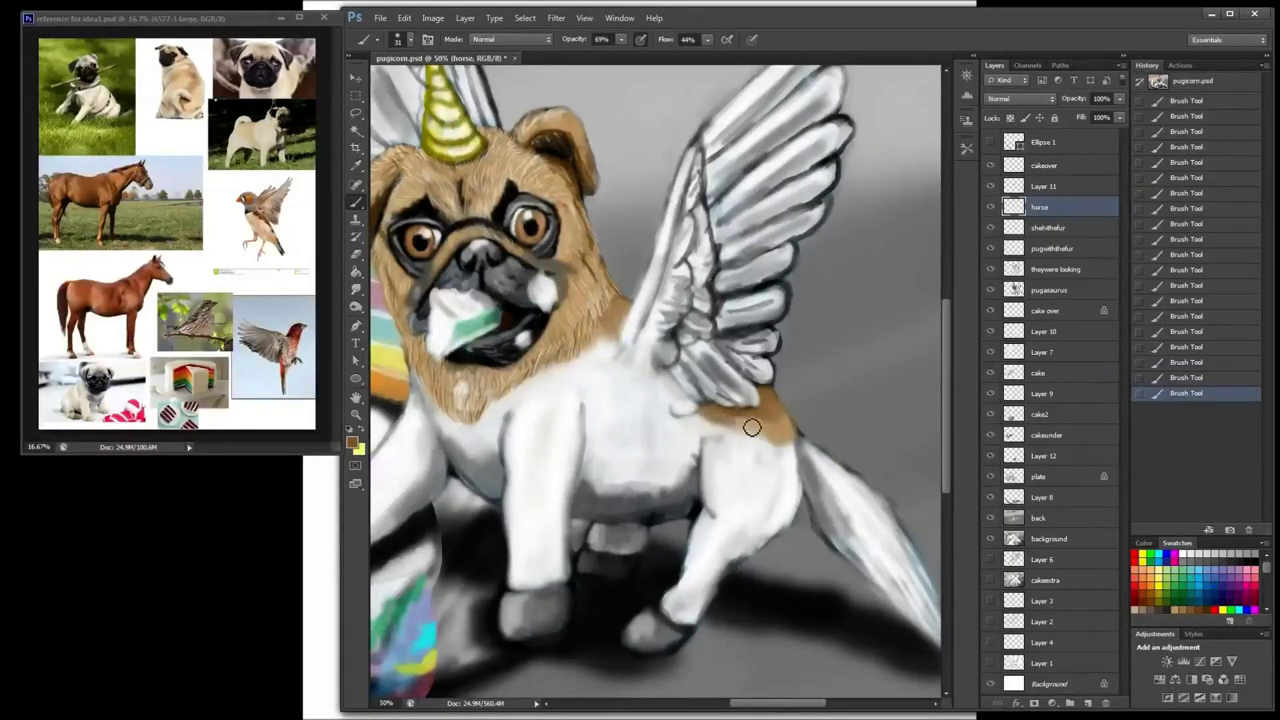
left_click(1175, 610)
left_click_drag(722, 415, 771, 404)
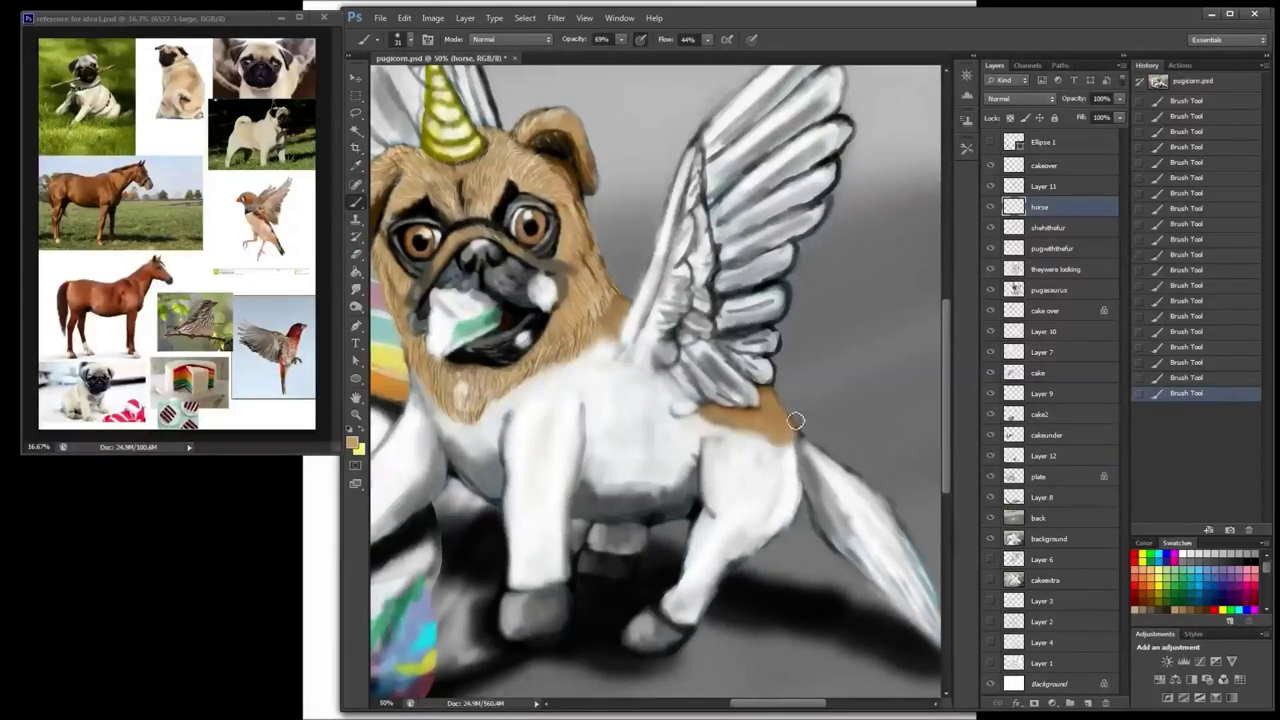
mouse_move(795, 421)
left_mouse_down()
mouse_move(711, 416)
mouse_move(788, 414)
left_mouse_up()
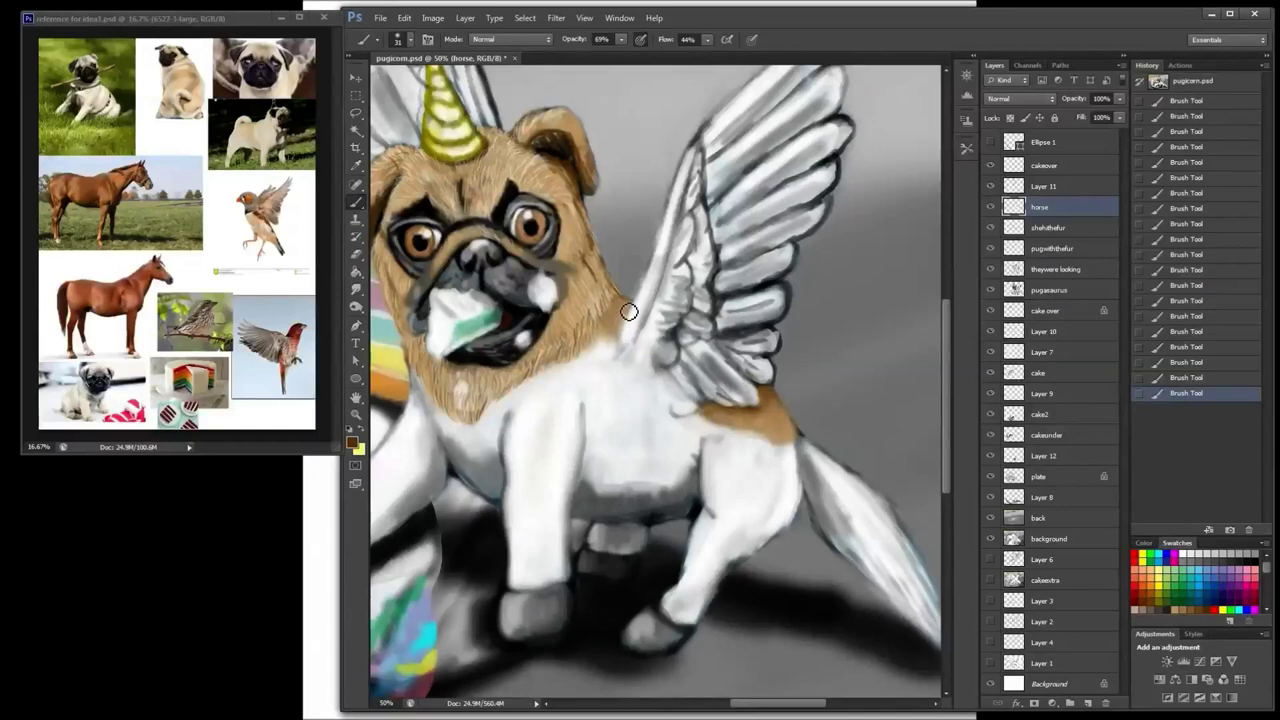
left_click_drag(629, 312, 611, 314)
Step: Pick a light grey, enlarge the brush to 55 px and shade down the length of the near front leg
key("ctrl+minus")
key("ctrl+minus")
key("ctrl+plus")
key("ctrl+plus")
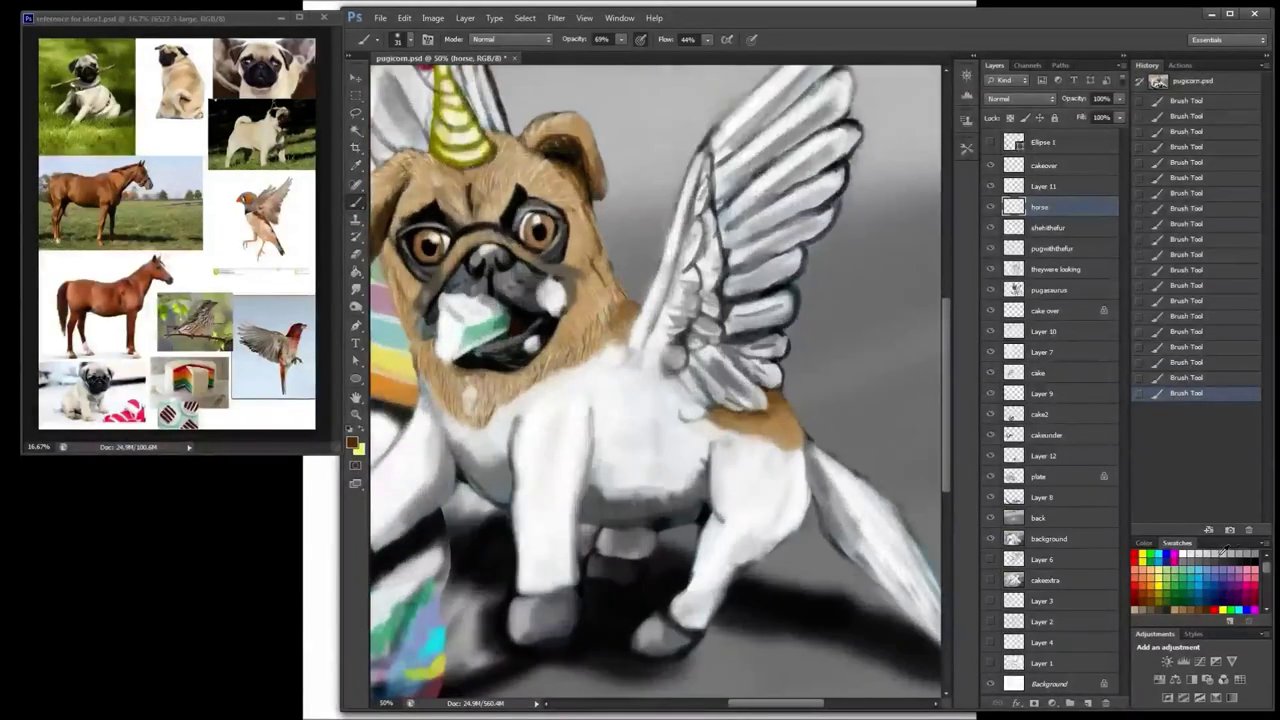
left_click(1223, 552)
key("bracketright")
key("bracketright")
key("bracketright")
key("bracketright")
key("bracketright")
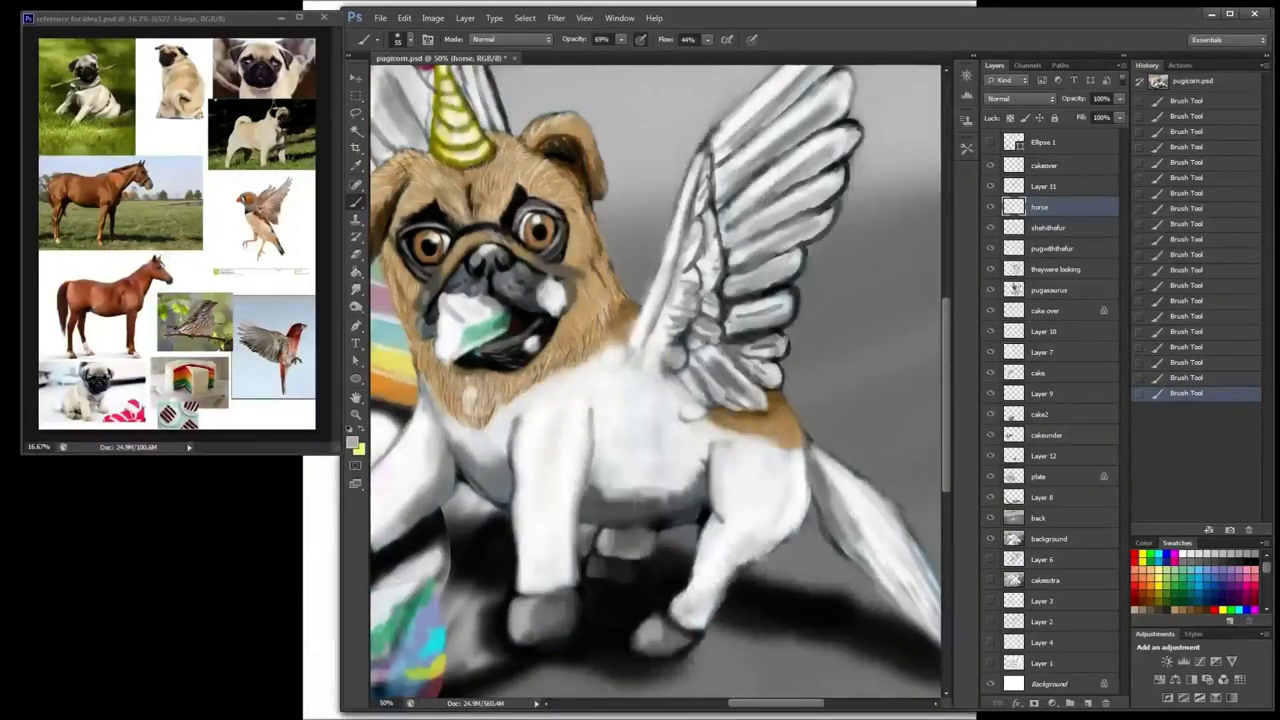
left_click_drag(524, 430, 528, 568)
mouse_move(579, 412)
left_mouse_down()
mouse_move(540, 577)
mouse_move(580, 423)
mouse_move(540, 505)
left_mouse_up()
Step: Switch to white, brighten the near front and hind legs, and add soft highlights to their hooves
left_click(1183, 554)
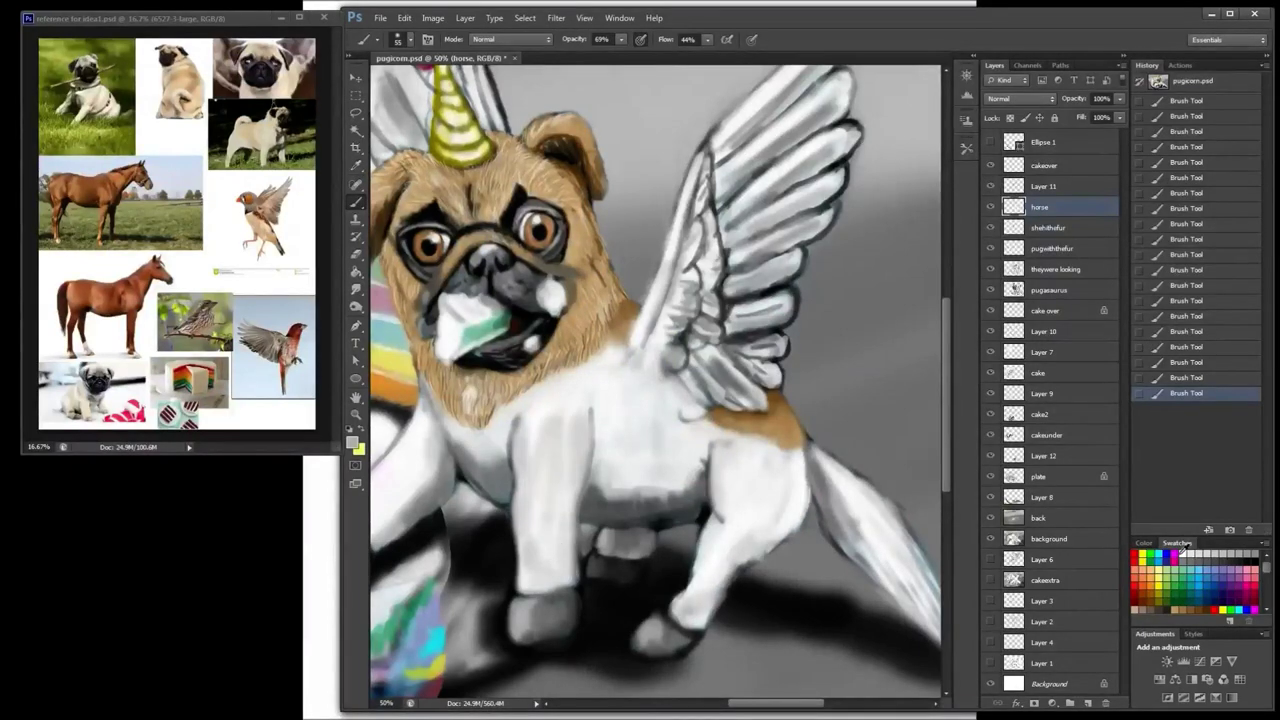
mouse_move(548, 439)
left_mouse_down()
mouse_move(540, 504)
mouse_move(540, 437)
mouse_move(525, 468)
mouse_move(700, 574)
mouse_move(808, 506)
mouse_move(688, 619)
left_mouse_up()
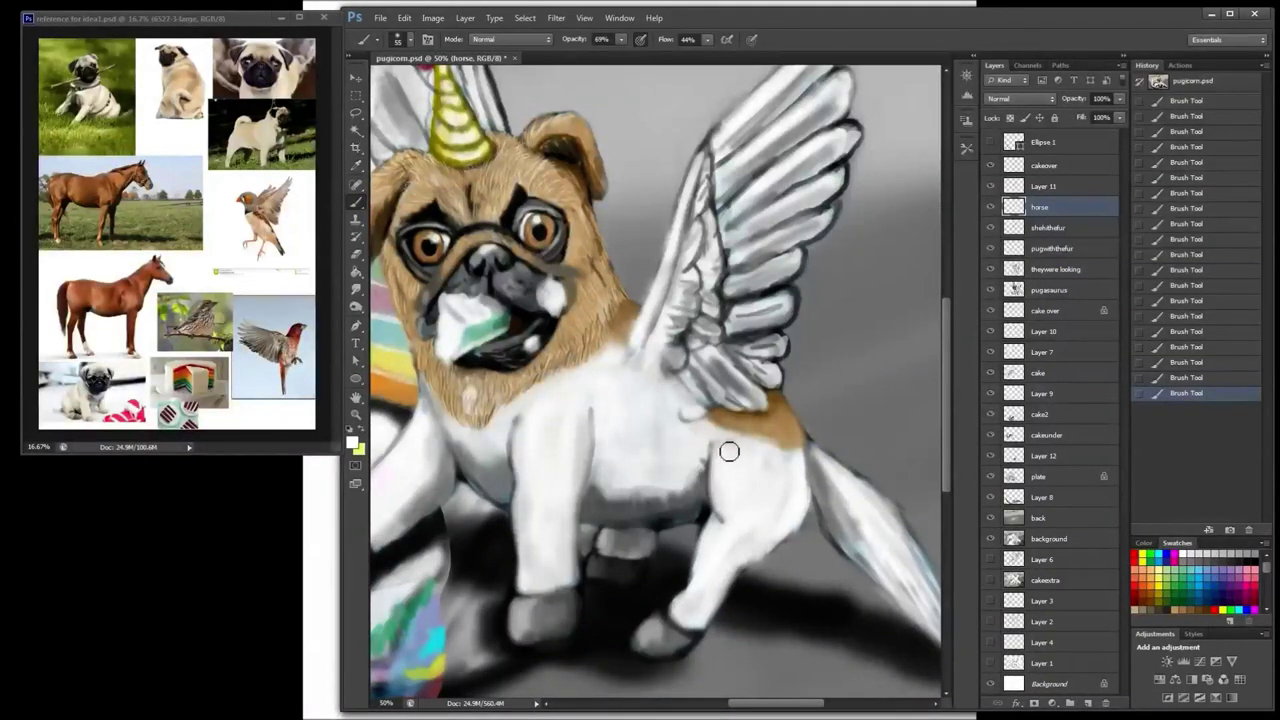
left_click_drag(690, 400, 875, 307)
left_click_drag(480, 494, 490, 472)
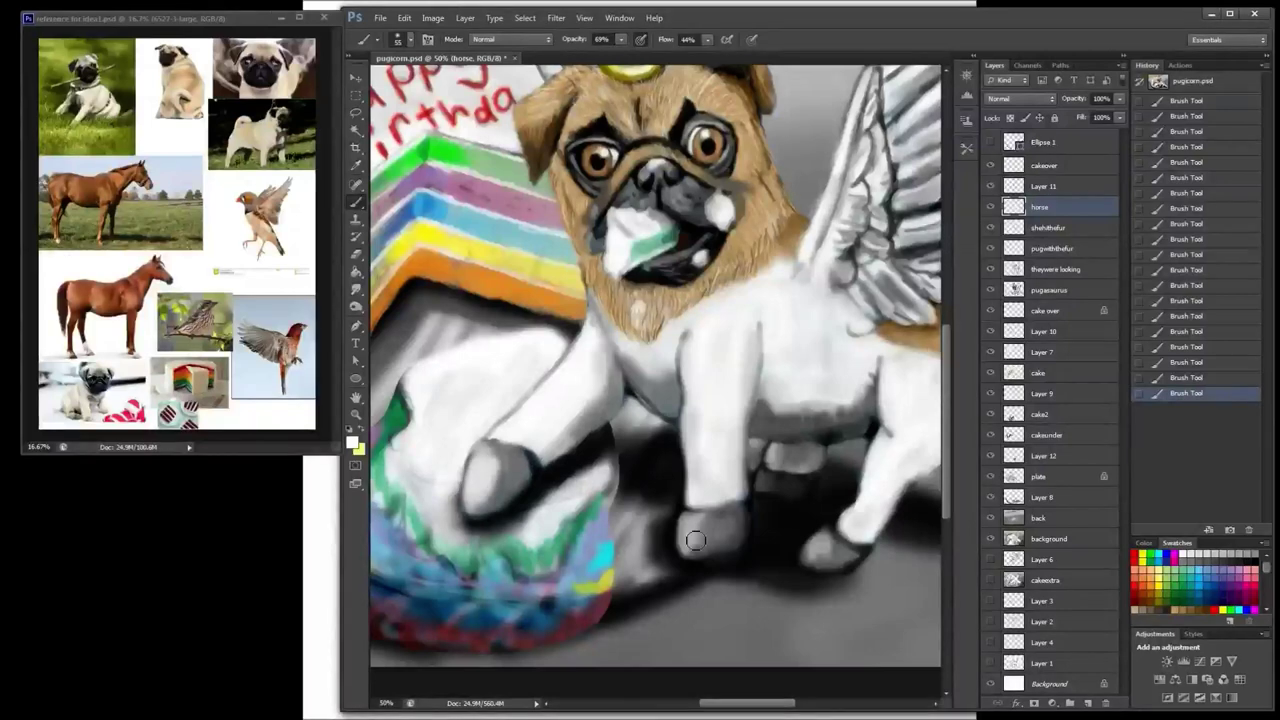
left_click_drag(691, 539, 703, 528)
left_click_drag(826, 557, 815, 546)
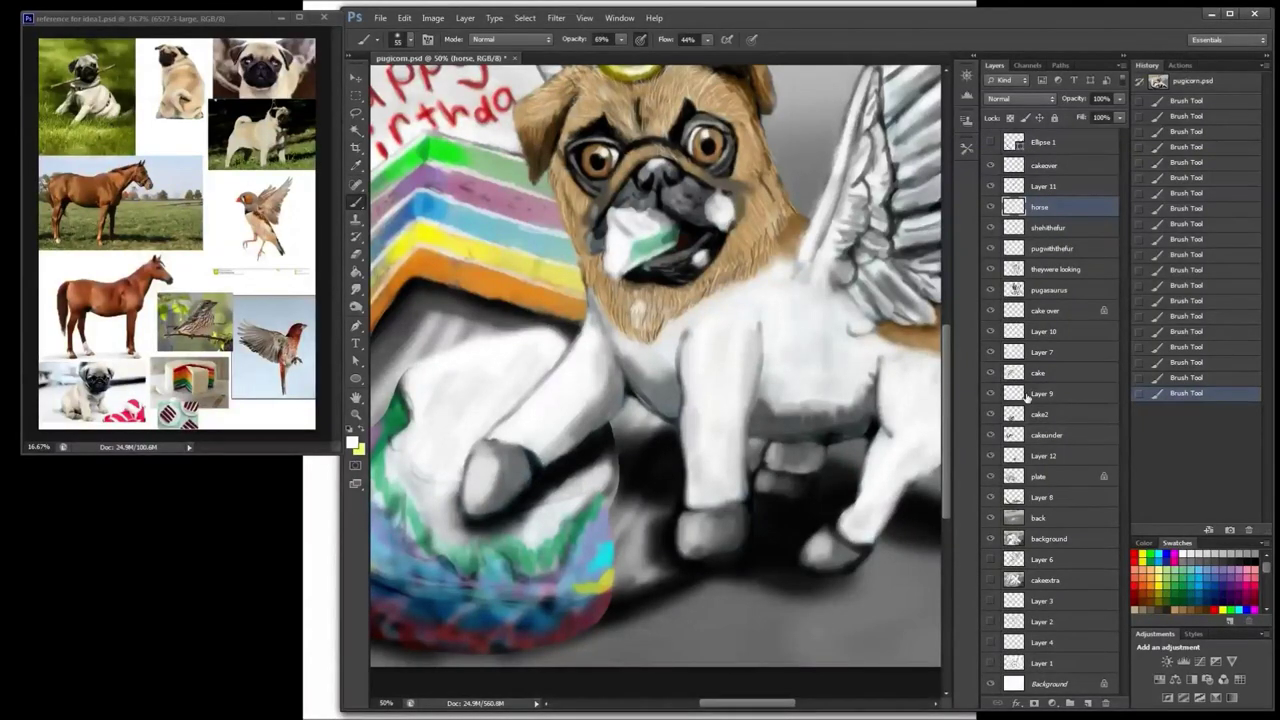
Step: Toggle the cake, plate and shadow layers one at a time to find the one holding the fallen cake slice
left_click_drag(680, 442, 850, 425)
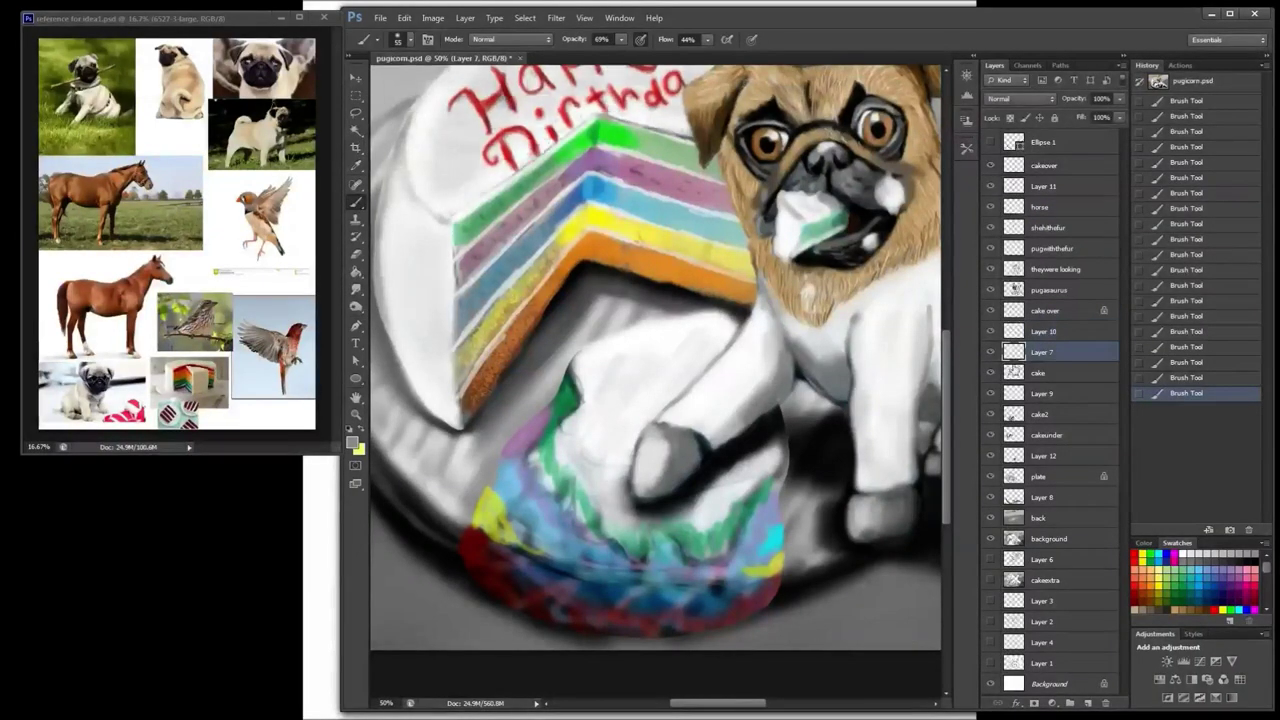
left_click(1040, 372)
left_click(991, 373)
left_click(991, 373)
left_click(1040, 414)
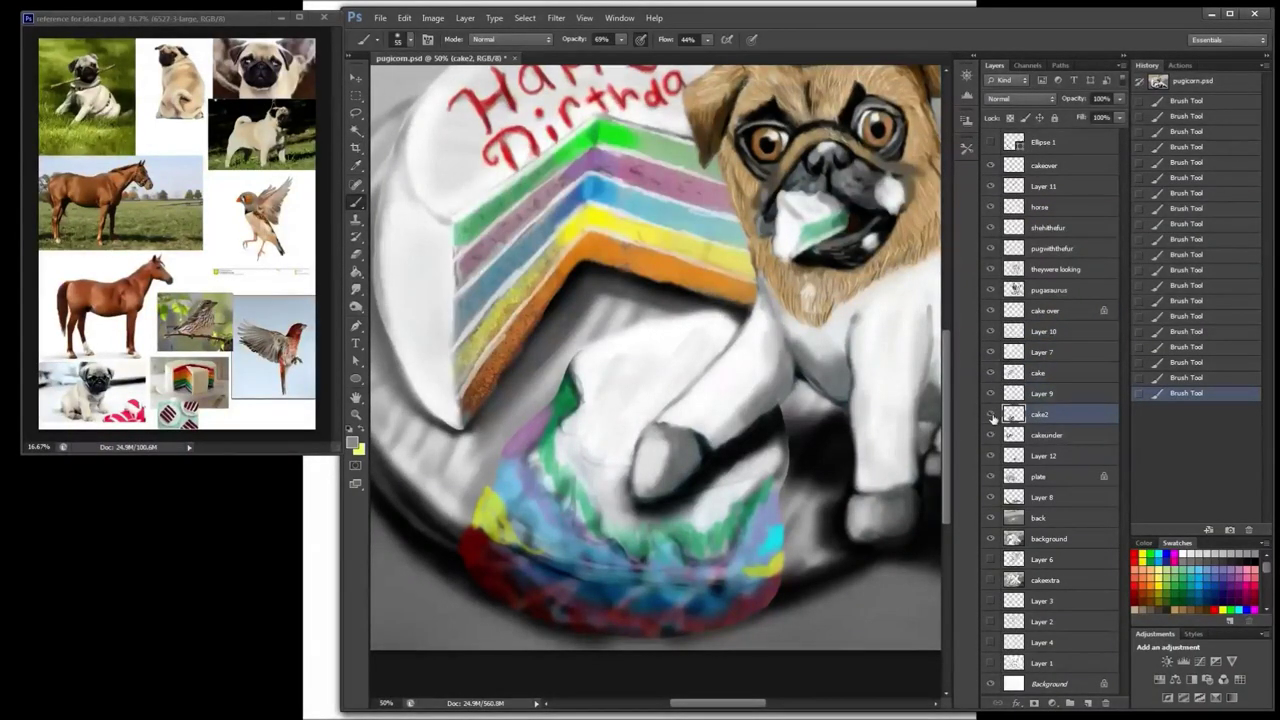
left_click(1043, 456)
left_click(991, 456)
left_click(991, 456)
left_click(1042, 477)
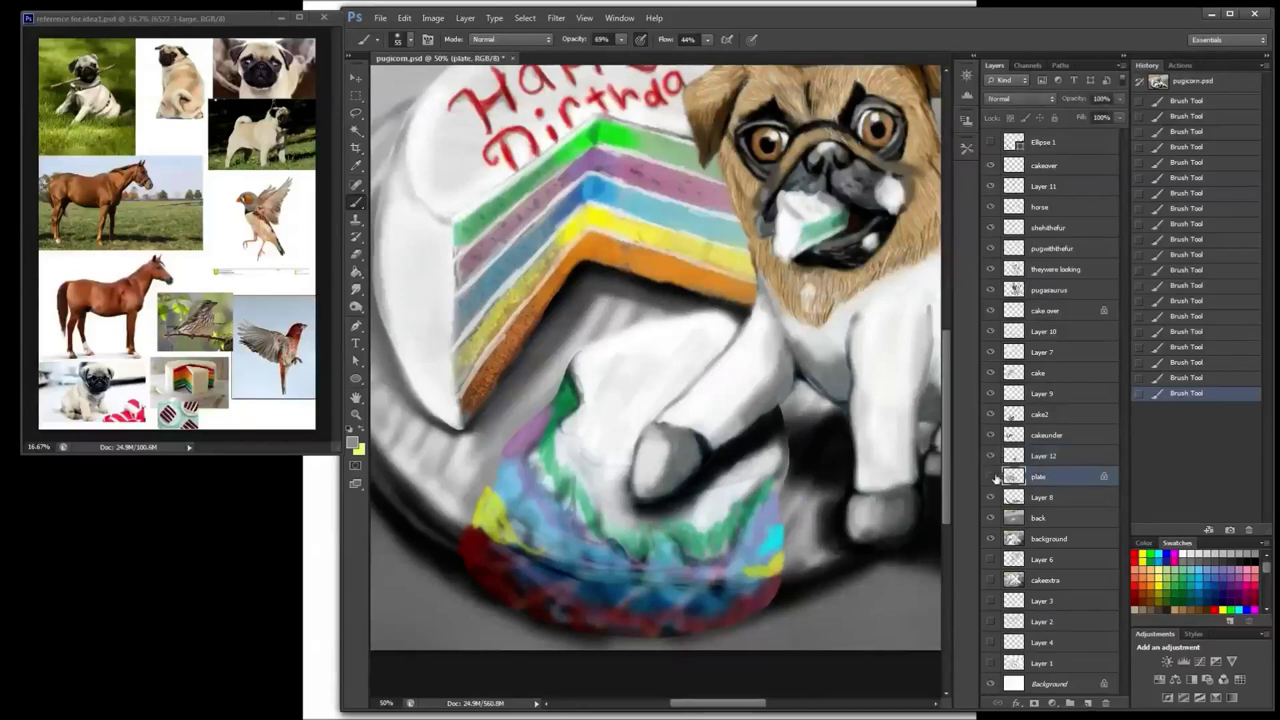
left_click(1040, 499)
left_click(991, 497)
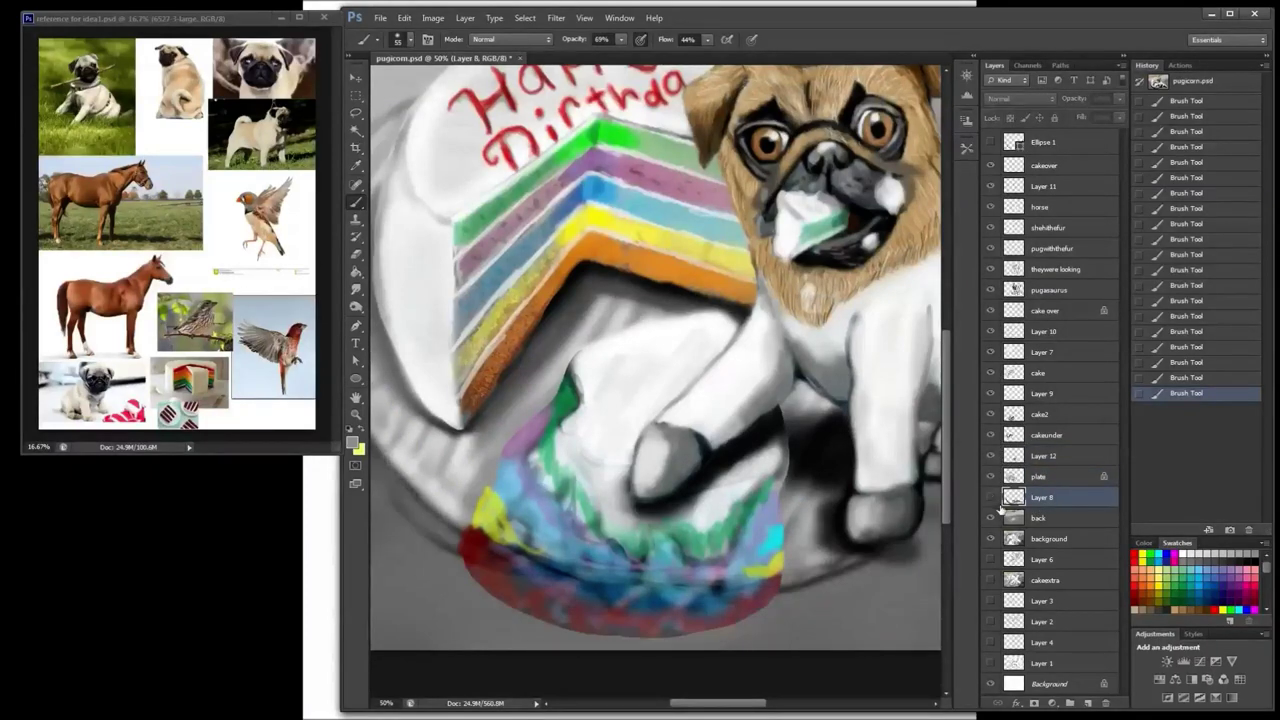
left_click(991, 497)
left_click(991, 414)
left_click(991, 414)
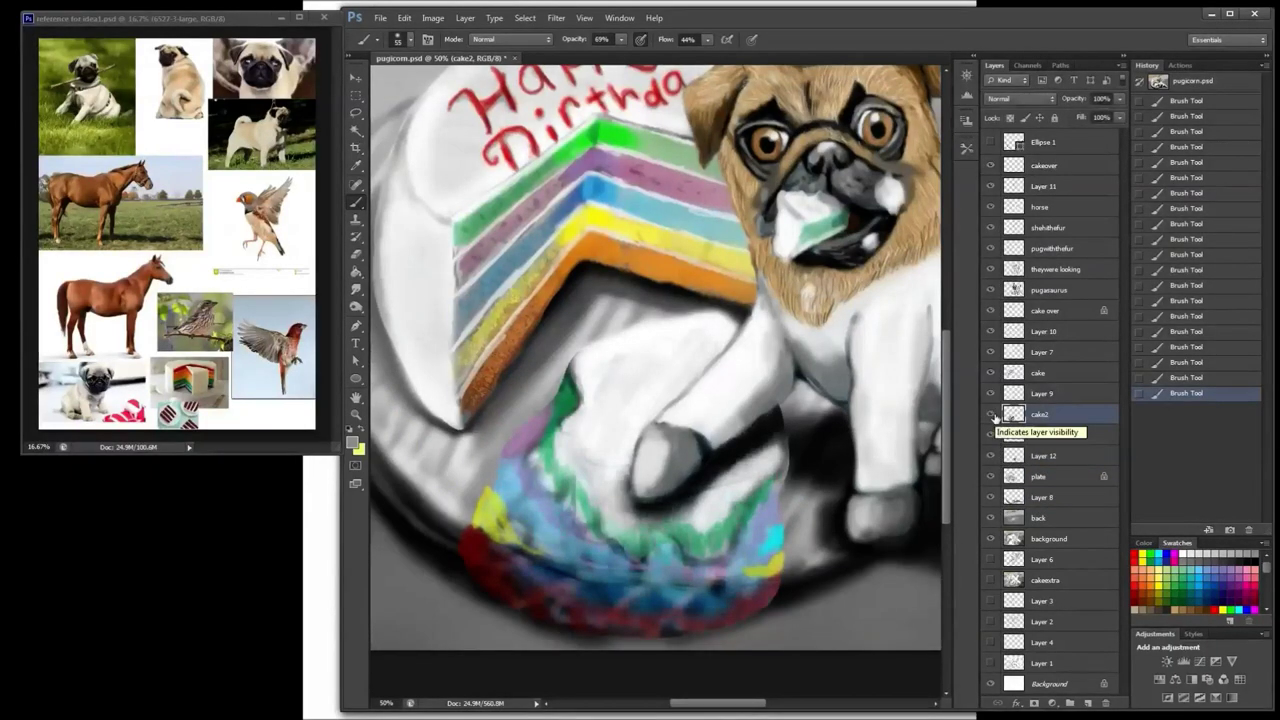
Step: Add a new layer above cake2 and brush white frosting strokes over the outer side and base of the fallen slice
left_click(1040, 414)
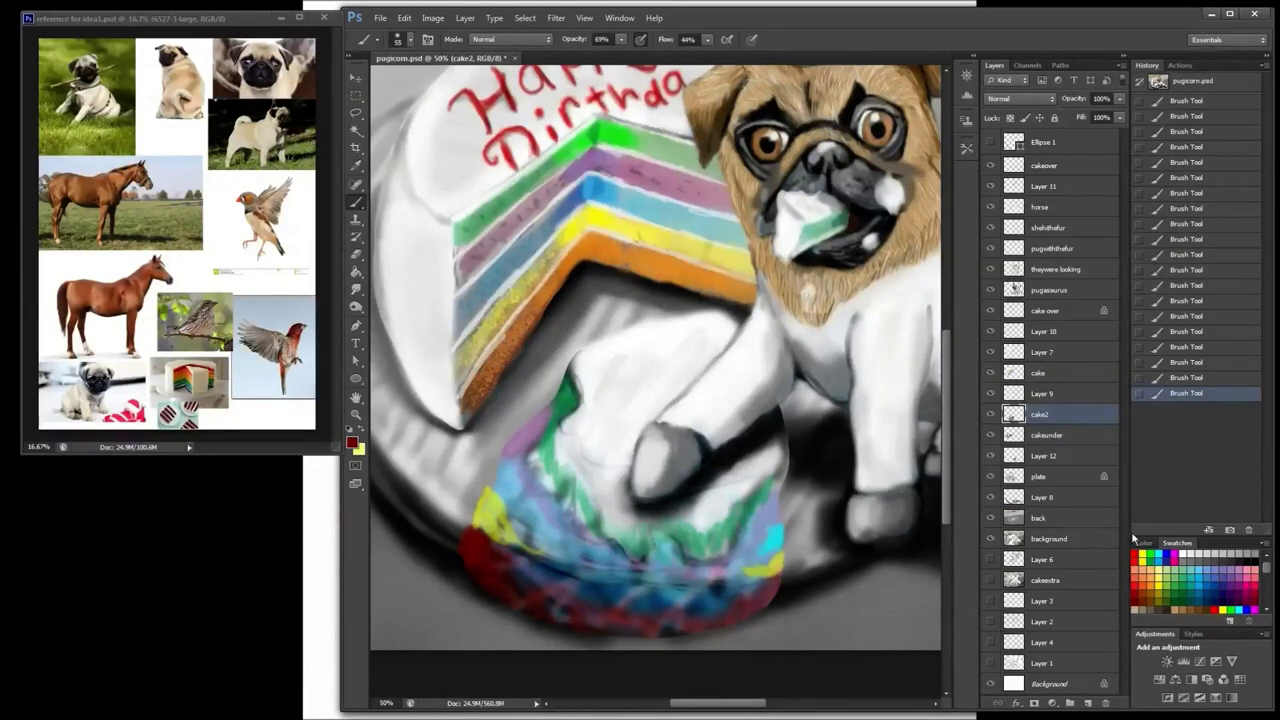
mouse_move(508, 520)
left_mouse_down()
mouse_move(535, 572)
mouse_move(568, 590)
left_mouse_up()
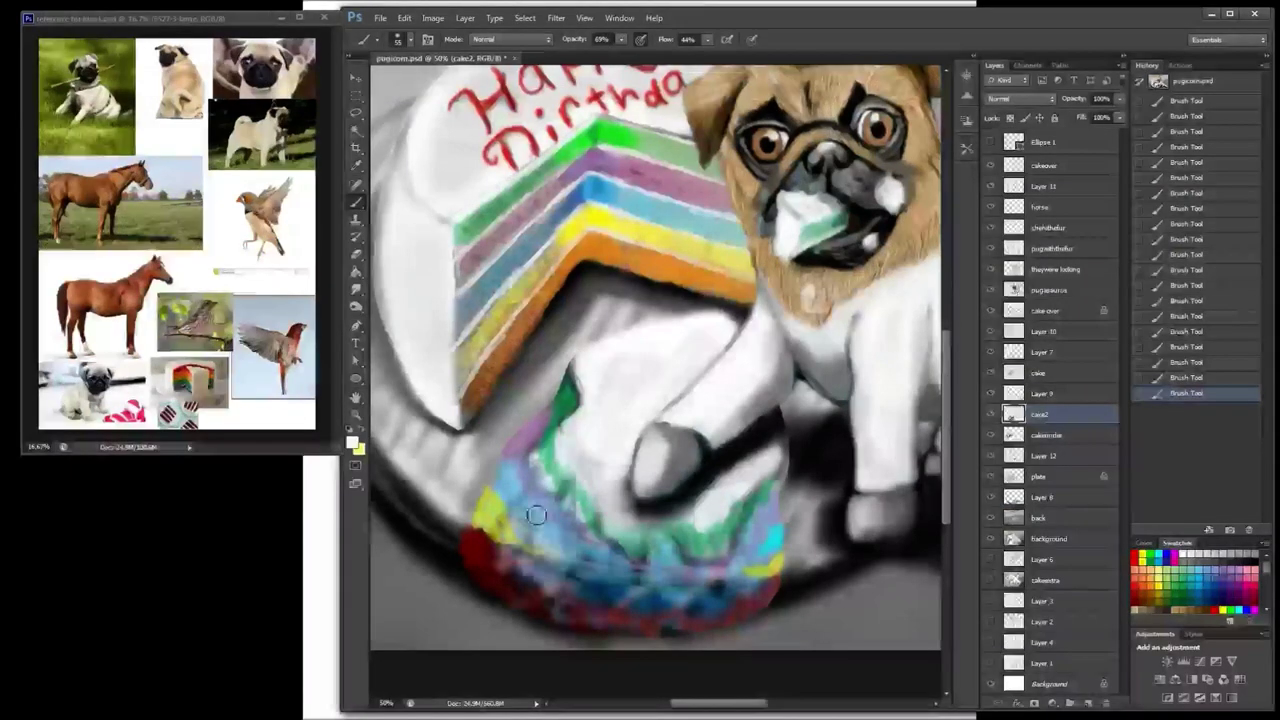
left_click(1088, 703)
left_click_drag(512, 530, 580, 605)
mouse_move(535, 510)
left_mouse_down()
mouse_move(528, 465)
mouse_move(555, 440)
left_mouse_up()
left_click_drag(515, 495, 535, 445)
mouse_move(588, 588)
left_mouse_down()
mouse_move(537, 555)
mouse_move(547, 515)
mouse_move(587, 598)
mouse_move(682, 537)
mouse_move(738, 629)
mouse_move(741, 604)
mouse_move(778, 600)
mouse_move(679, 626)
mouse_move(660, 599)
mouse_move(622, 620)
mouse_move(472, 536)
mouse_move(492, 549)
mouse_move(479, 540)
mouse_move(466, 577)
mouse_move(505, 525)
left_mouse_up()
Step: Check what the layers from Layer 9 up to cakeover contain by hiding and showing them one at a time
left_click(1046, 396)
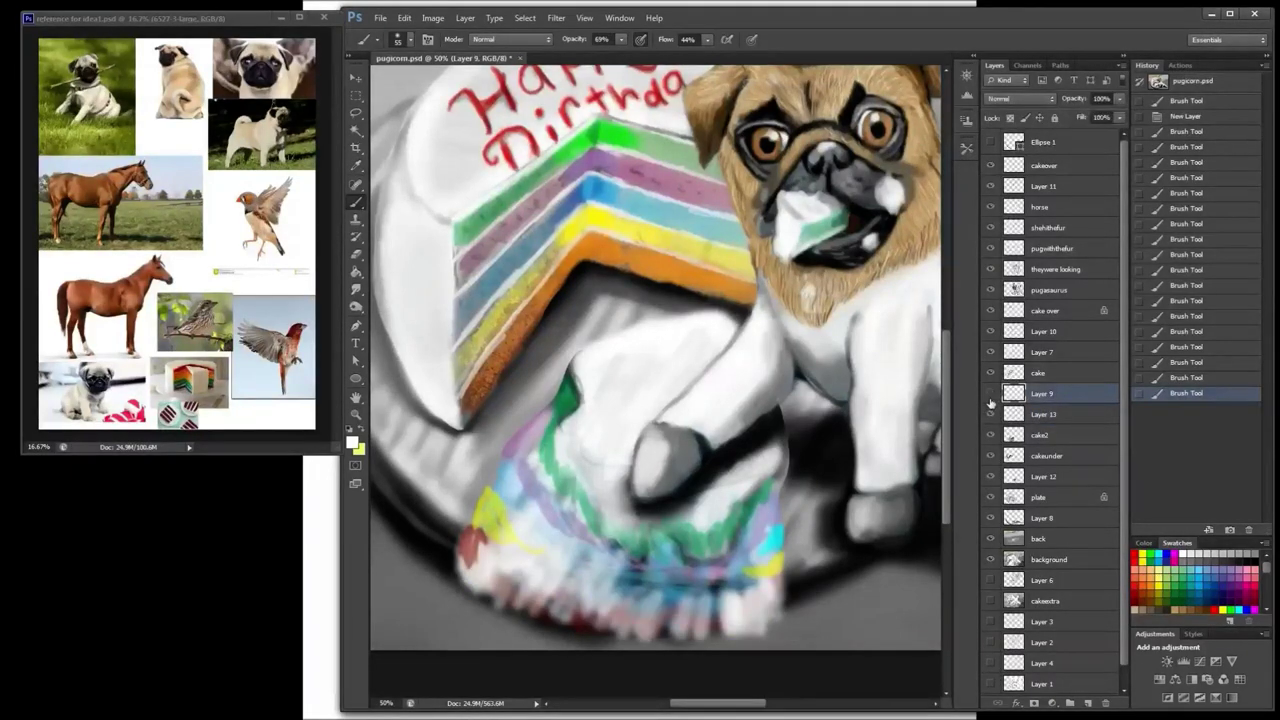
left_click(990, 397)
left_click(1044, 354)
left_click(990, 355)
left_click(990, 355)
left_click(1044, 333)
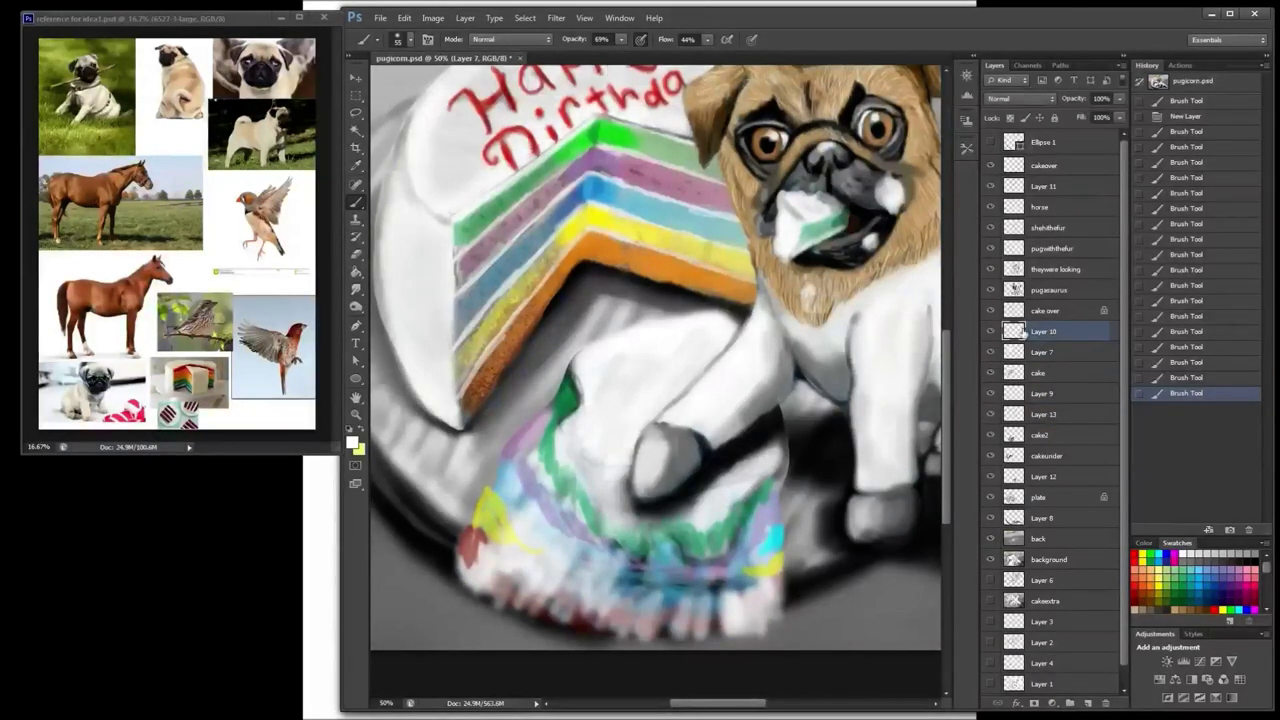
double_click(990, 334)
left_click(1046, 313)
left_click(990, 314)
left_click(990, 315)
left_click(1056, 290)
left_click(1062, 271)
left_click(989, 272)
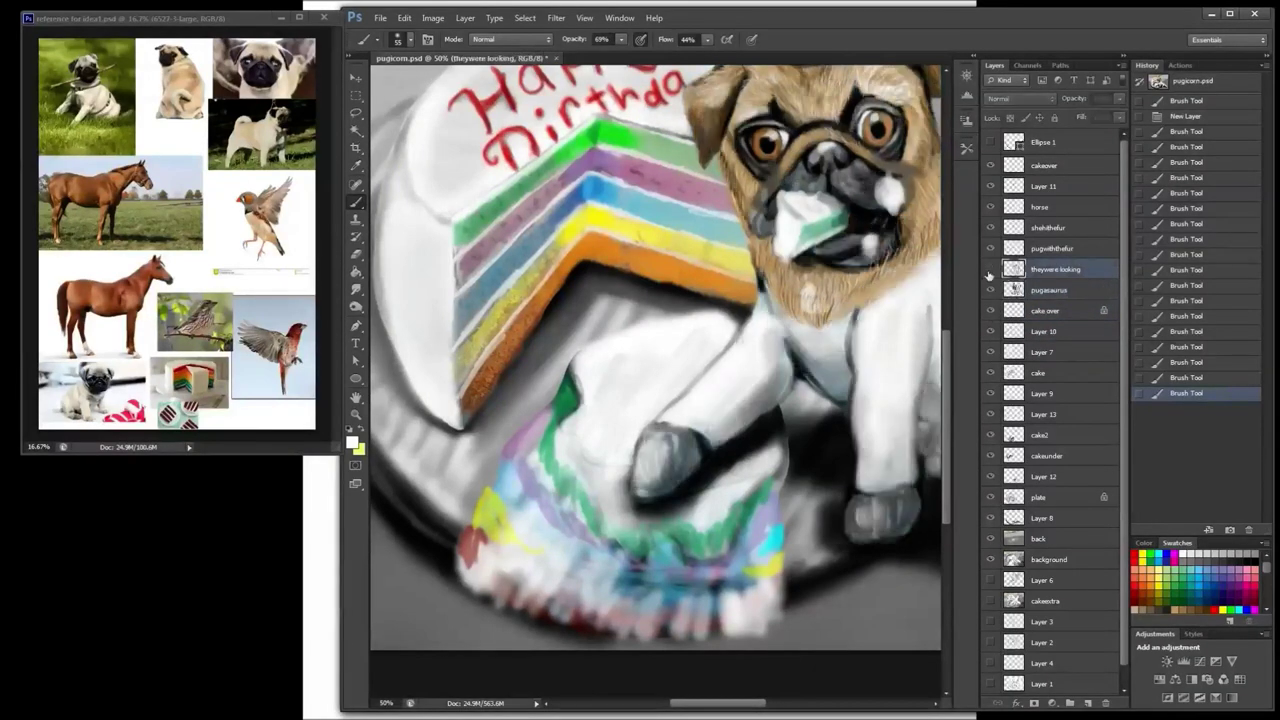
left_click(989, 273)
left_click(1052, 250)
left_click(991, 231)
left_click(991, 230)
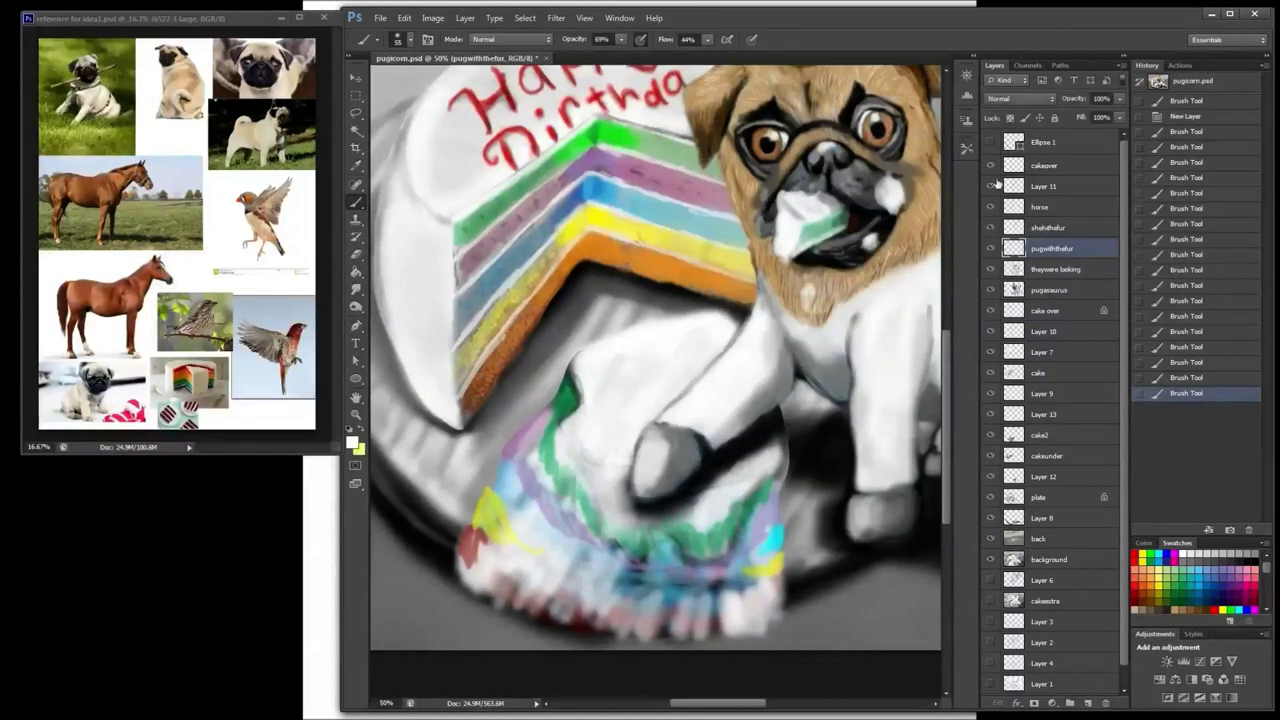
left_click(991, 208)
left_click(991, 208)
left_click(991, 188)
left_click(991, 188)
left_click(992, 168)
left_click(992, 168)
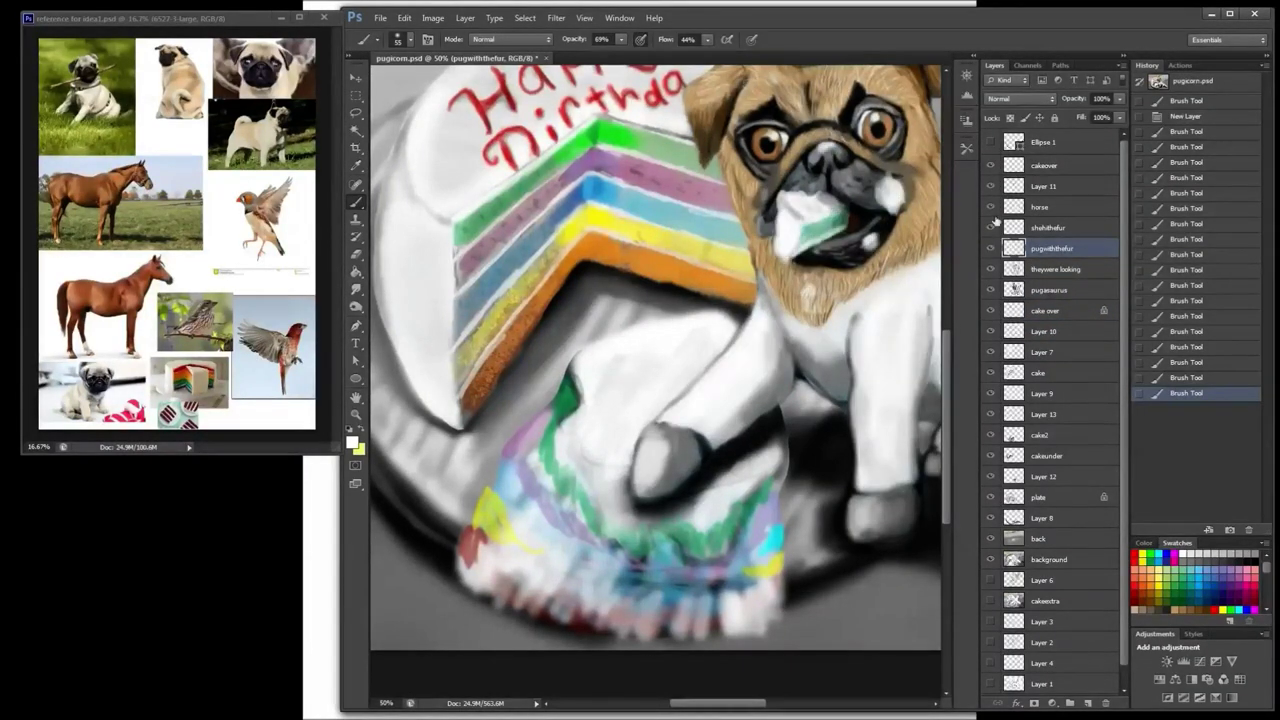
Step: Compare the cake and Layer 9 layers by toggling their visibility to find the one holding the fallen slice's coloured bands
left_click(1045, 333)
left_click(990, 373)
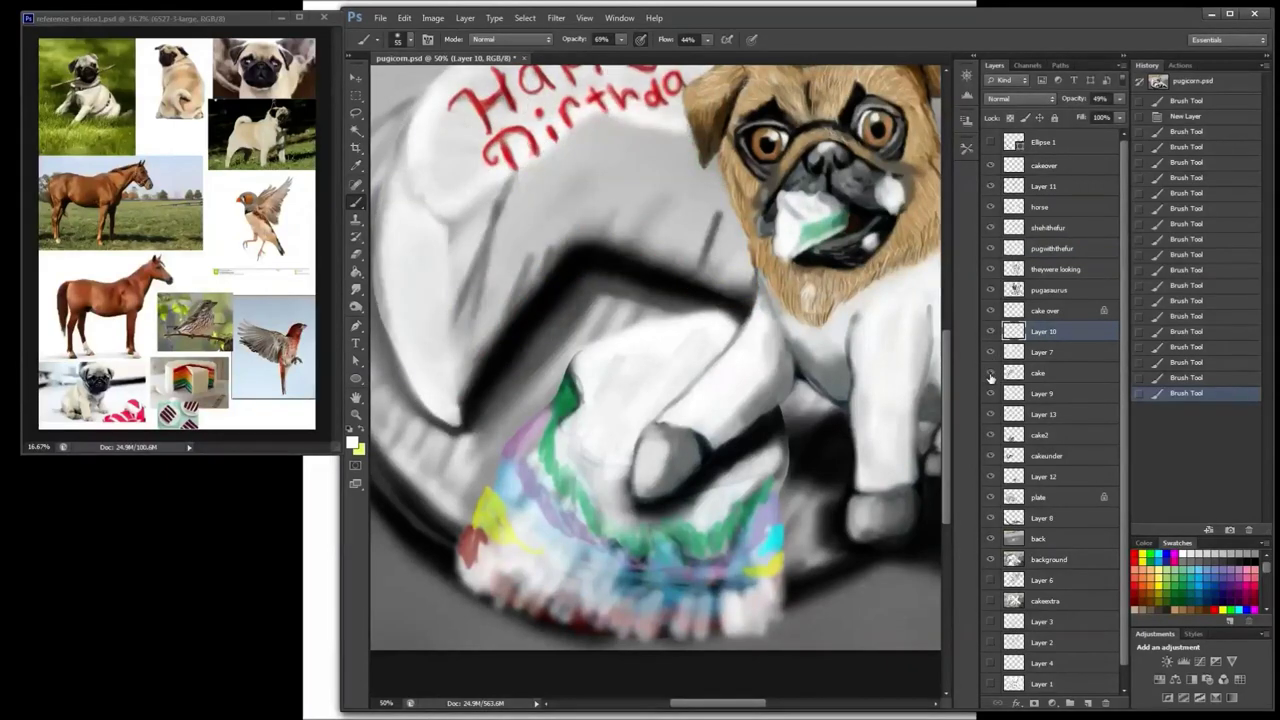
left_click(991, 375)
left_click(1038, 374)
left_click(1041, 394)
left_click(991, 395)
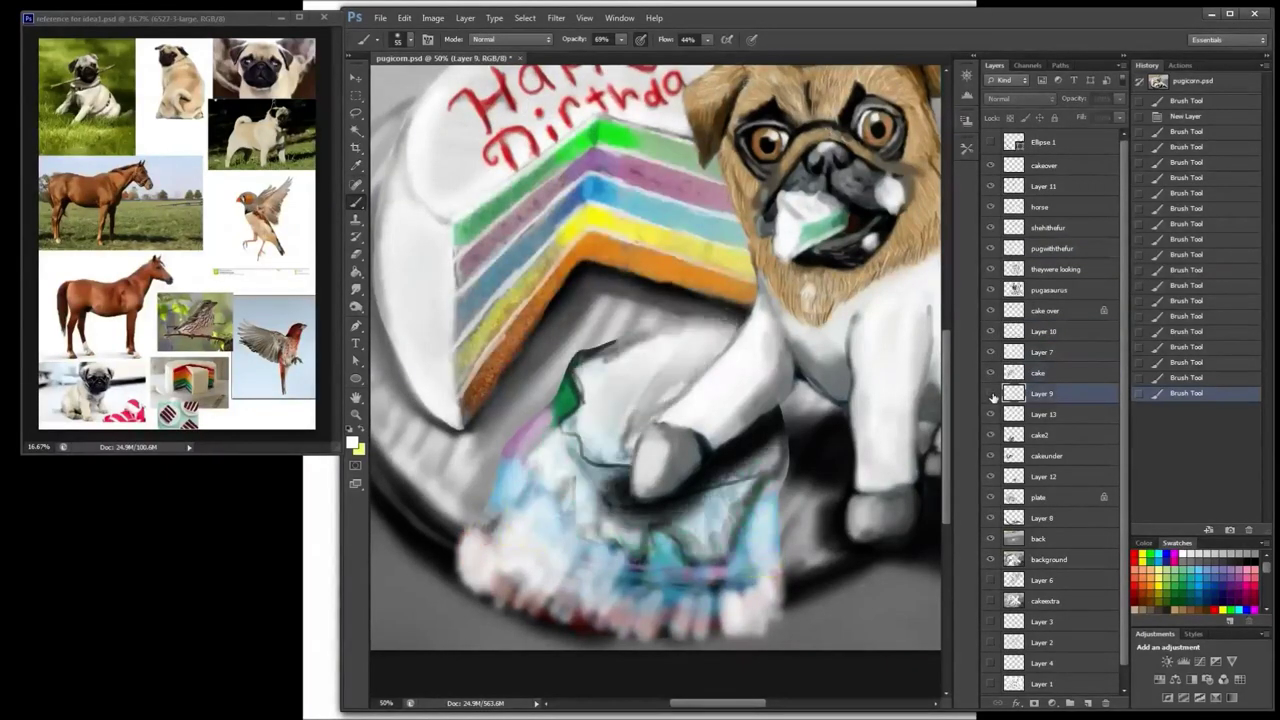
left_click(991, 395)
left_click(991, 395)
left_click(991, 396)
left_click(992, 375)
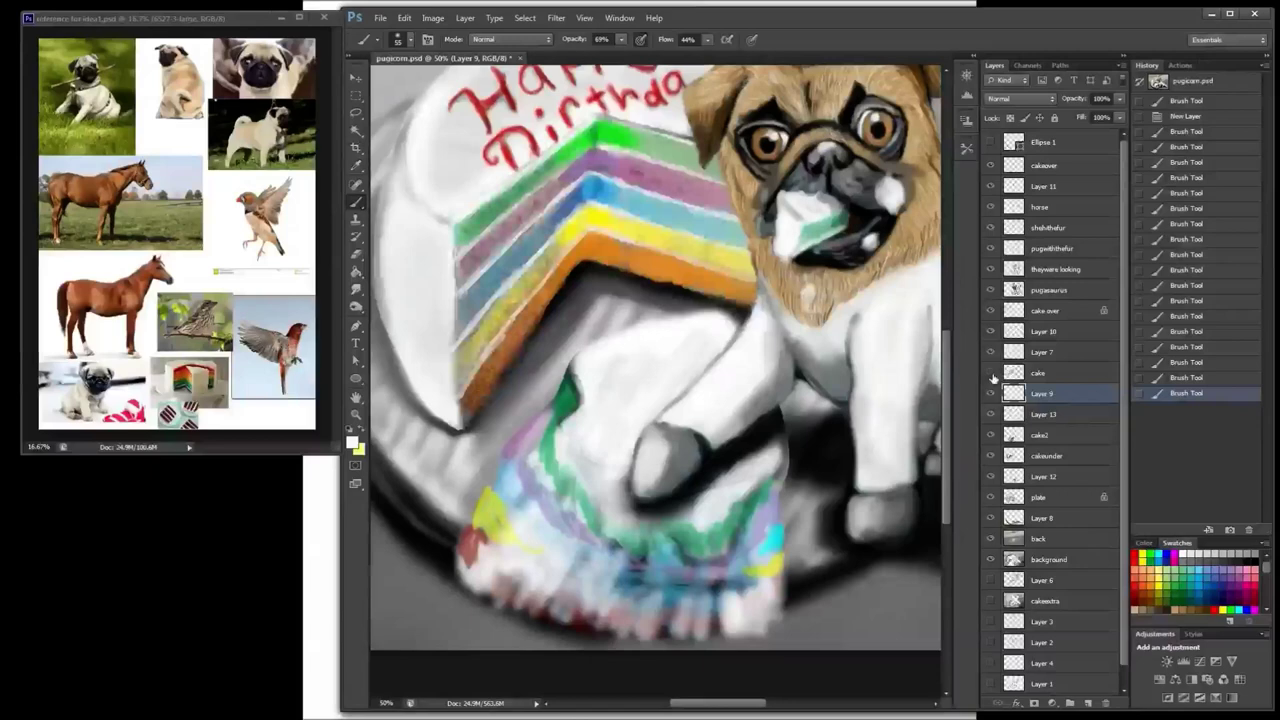
Step: Add a new layer above Layer 9 and brush white over the yellow edge and lower frosting of the fallen slice
key("ctrl+shift+alt+n")
mouse_move(495, 525)
left_mouse_down()
mouse_move(528, 517)
mouse_move(471, 557)
mouse_move(469, 569)
mouse_move(500, 579)
mouse_move(516, 507)
left_mouse_up()
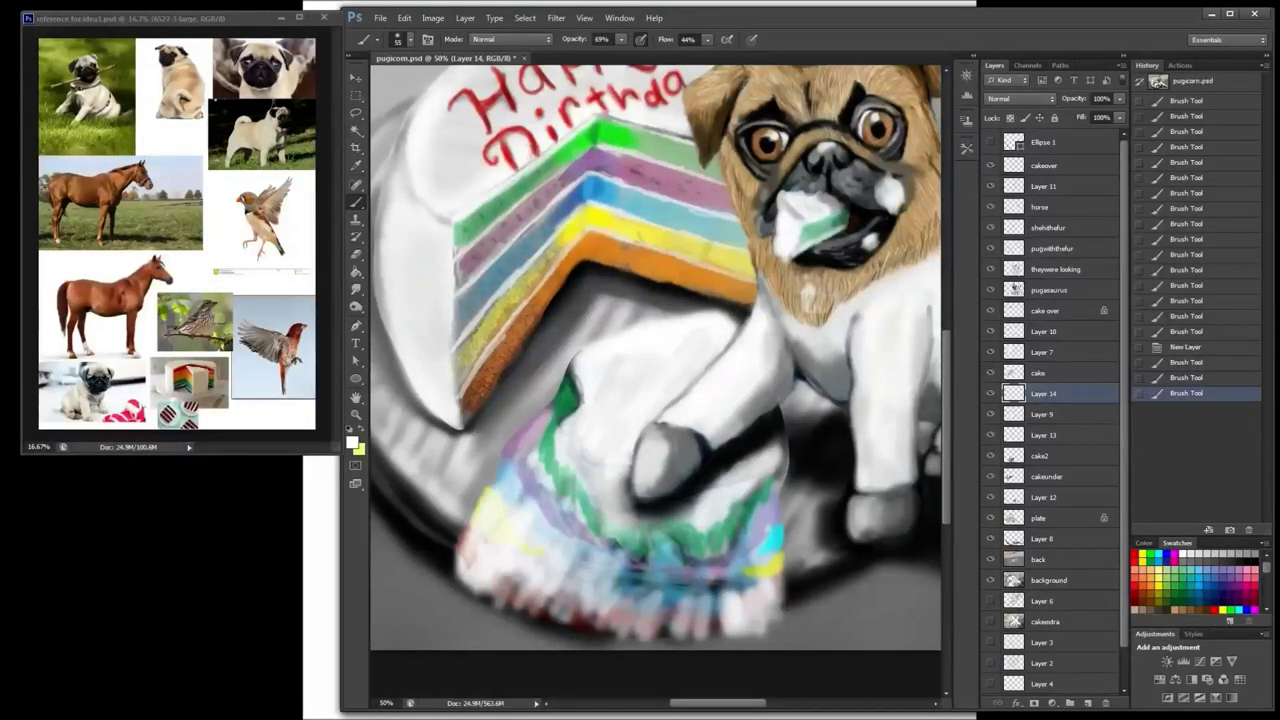
left_click_drag(610, 542, 608, 606)
left_click_drag(572, 568, 552, 622)
left_click_drag(646, 578, 645, 626)
mouse_move(668, 553)
left_mouse_down()
mouse_move(658, 628)
mouse_move(677, 626)
left_mouse_up()
mouse_move(716, 560)
left_mouse_down()
mouse_move(704, 614)
mouse_move(726, 614)
left_mouse_up()
Step: Paint white over the green and purple bands and along both side edges of the fallen slice
left_click_drag(772, 497, 771, 510)
left_click_drag(750, 518, 678, 628)
left_click_drag(680, 604, 703, 628)
mouse_move(750, 614)
left_mouse_down()
mouse_move(786, 634)
mouse_move(732, 590)
mouse_move(780, 476)
left_mouse_up()
left_click_drag(578, 482, 600, 527)
left_click_drag(576, 484, 598, 526)
left_click_drag(558, 425, 514, 473)
left_click_drag(520, 466, 512, 478)
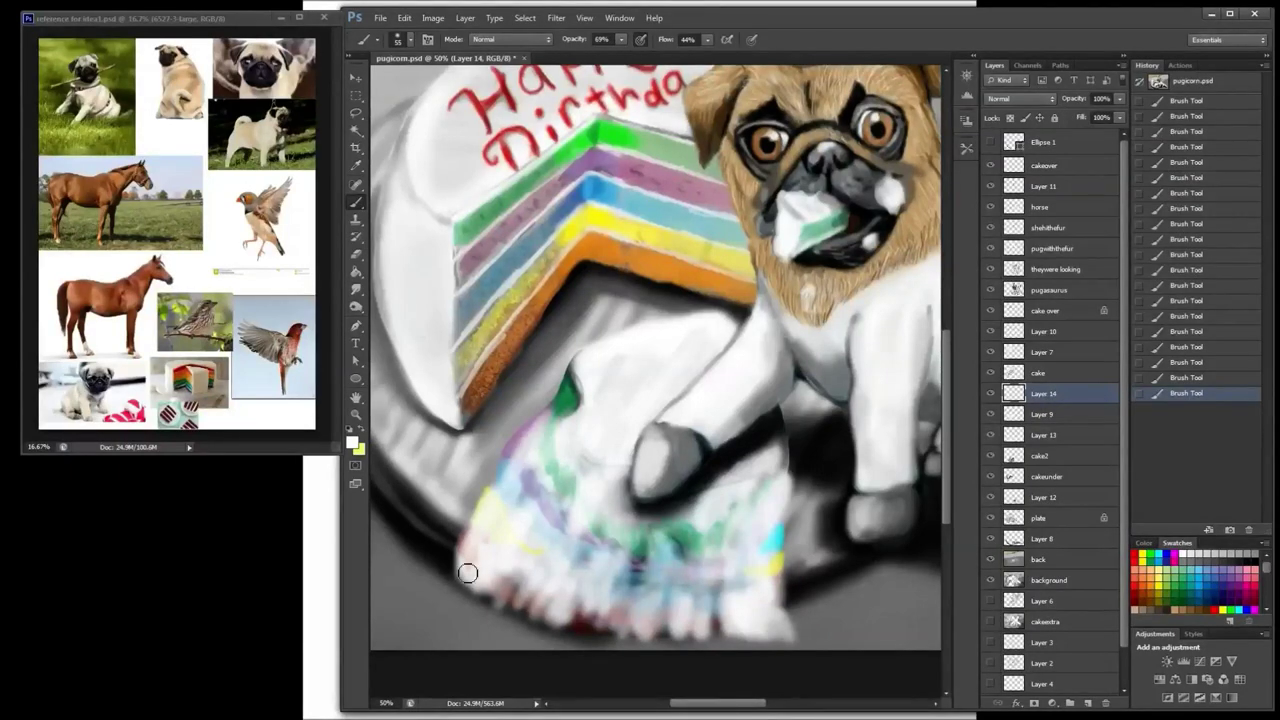
left_click_drag(467, 572, 466, 570)
key("ctrl+minus")
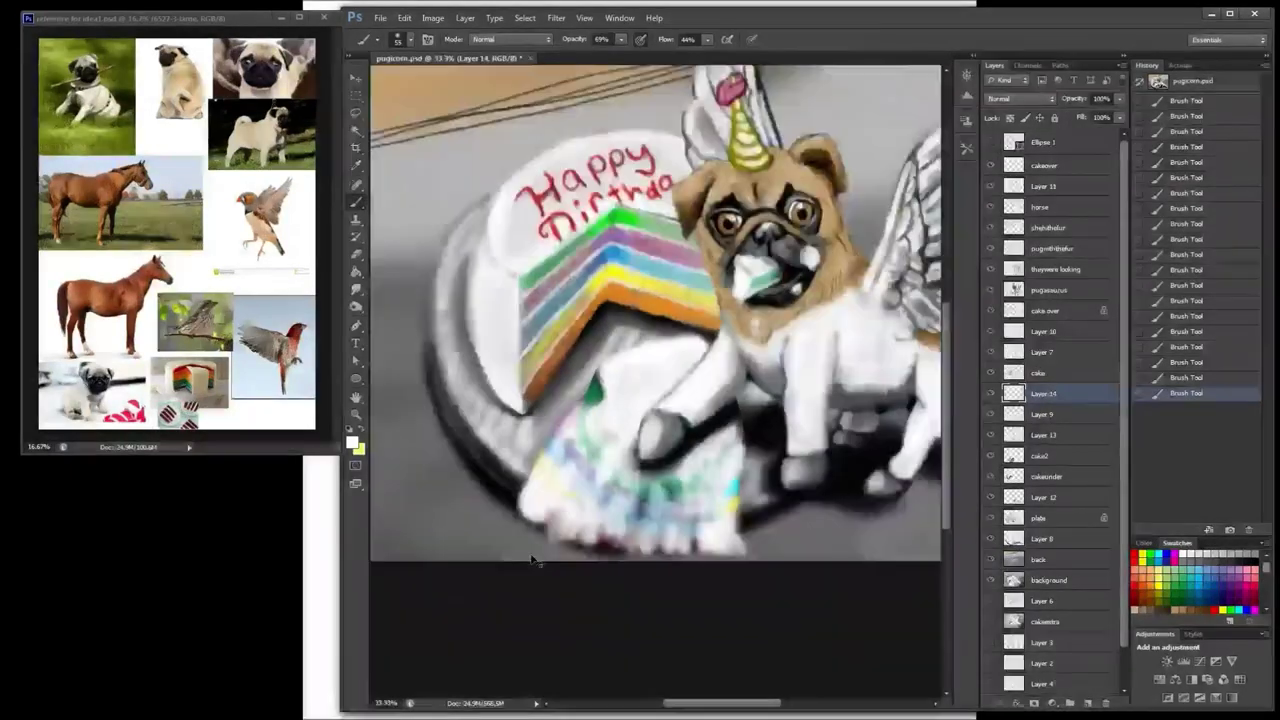
Step: Erase part of the white paint across the middle of the fallen slice around the front hoof
key("e")
left_click_drag(587, 476, 622, 482)
mouse_move(666, 462)
left_mouse_down()
mouse_move(695, 501)
mouse_move(712, 488)
left_mouse_up()
mouse_move(713, 487)
left_mouse_down()
mouse_move(714, 515)
mouse_move(620, 516)
left_mouse_up()
mouse_move(638, 506)
left_mouse_down()
mouse_move(610, 516)
mouse_move(628, 506)
left_mouse_up()
Step: Brush soft white strokes back over the middle, lower edge and outer side of the fallen slice
key("b")
mouse_move(698, 490)
left_mouse_down()
mouse_move(728, 480)
mouse_move(634, 493)
left_mouse_up()
left_click_drag(628, 545, 586, 528)
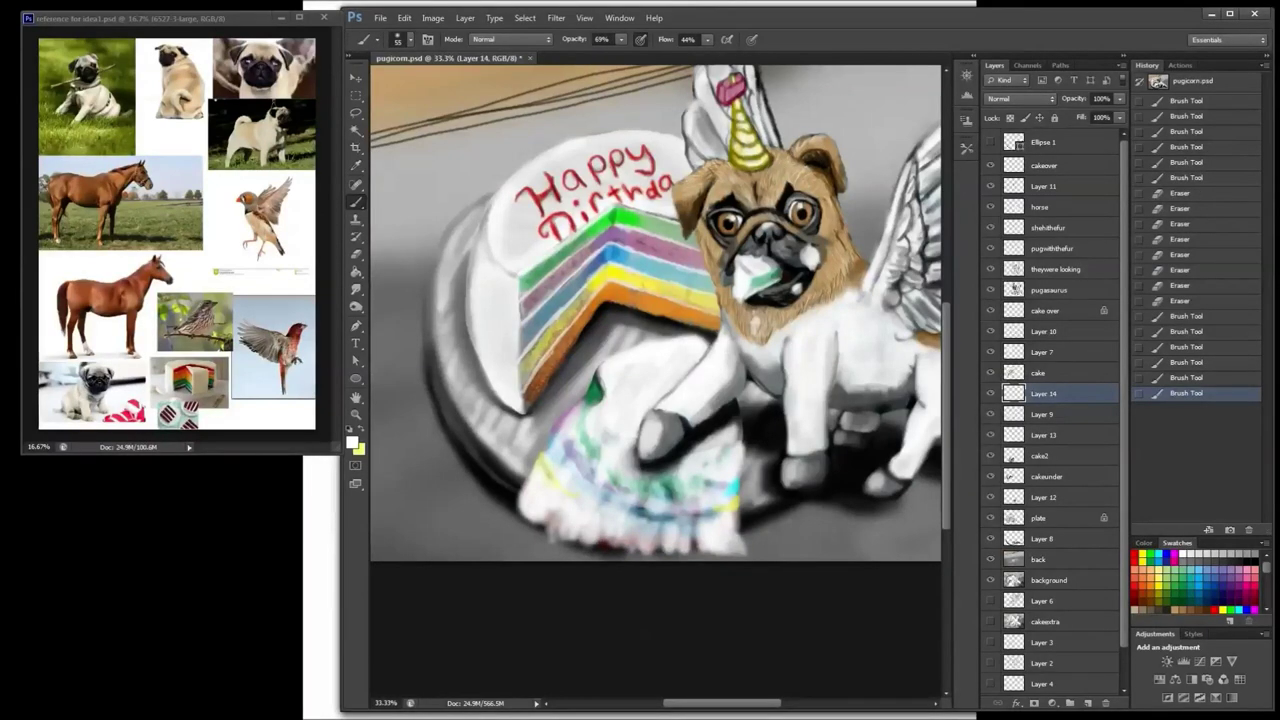
left_click_drag(586, 406, 548, 464)
left_click_drag(548, 526, 524, 496)
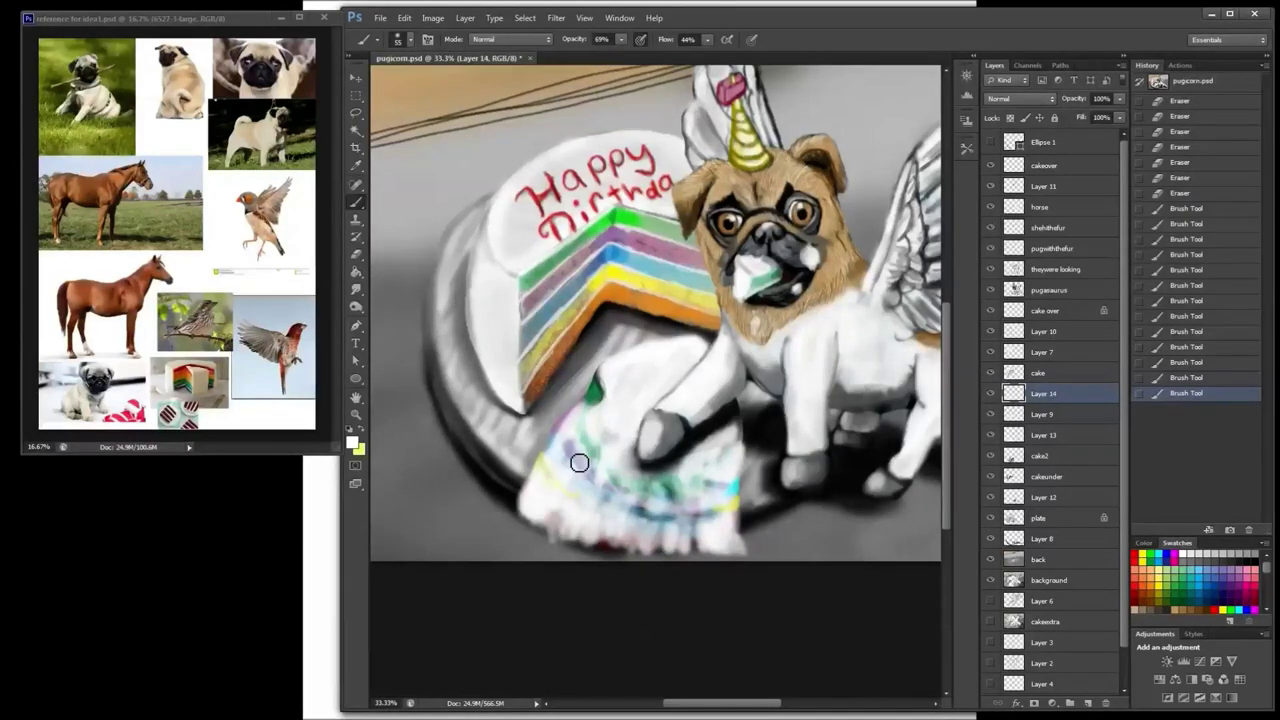
Step: Look through the cake and pug layers and select the "theywere looking" layer with the whole pug in view
left_click(1000, 372)
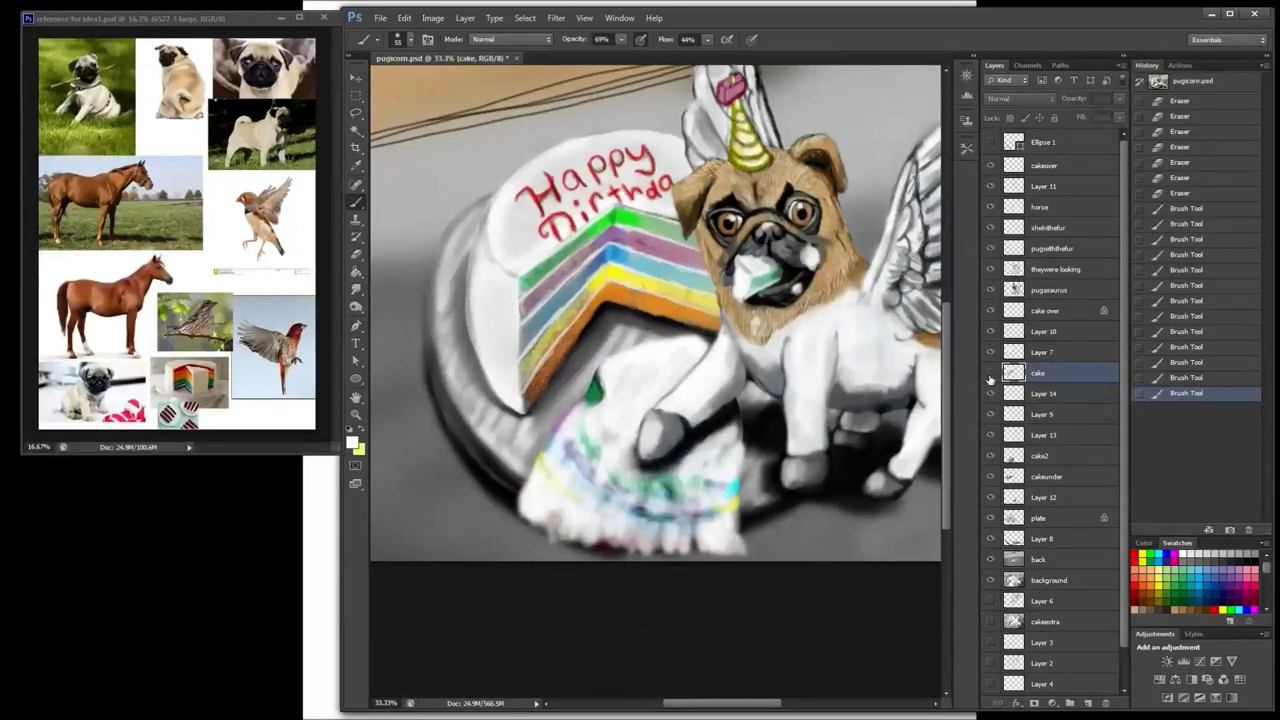
left_click(1004, 352)
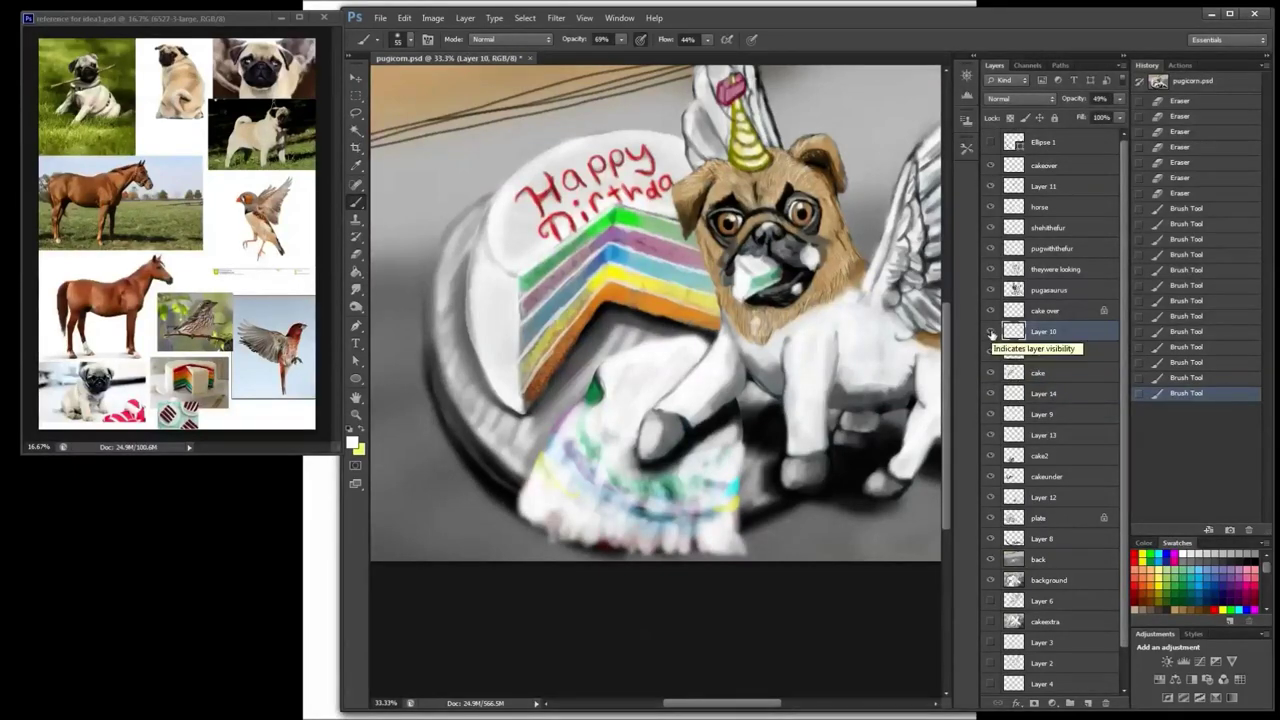
left_click(1005, 290)
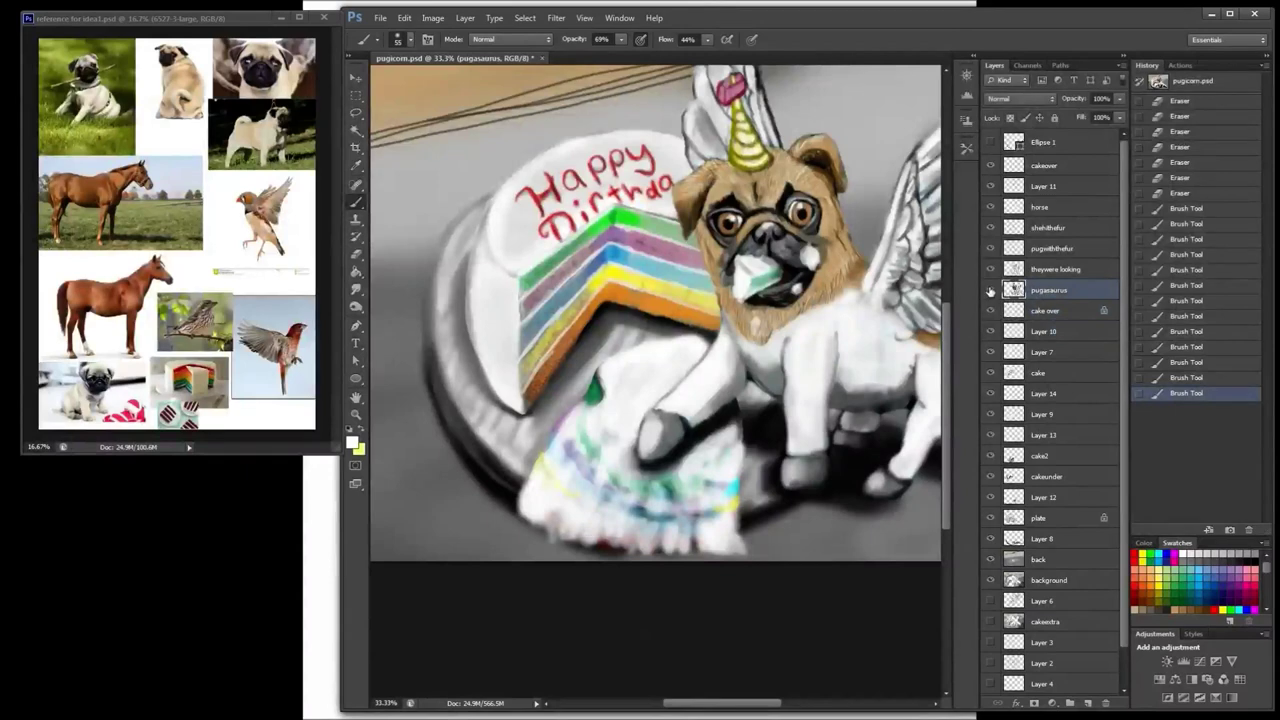
left_click(1007, 249)
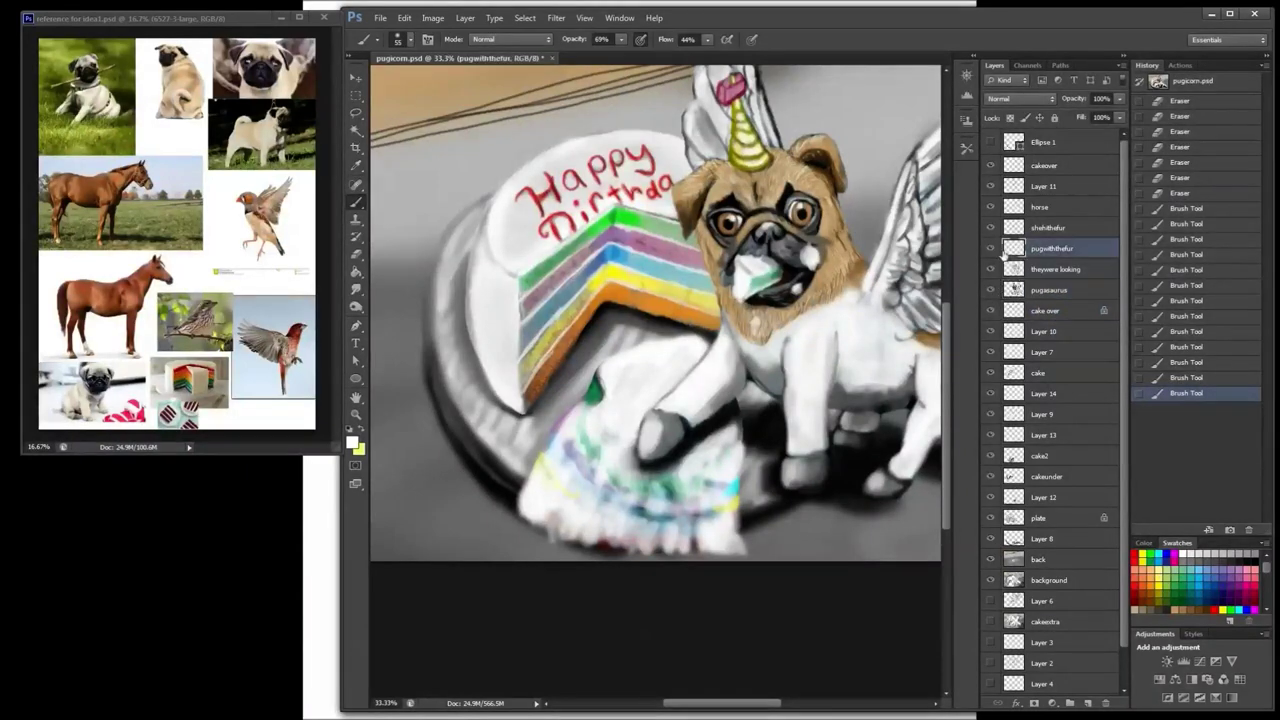
left_click(1049, 271)
left_click_drag(745, 202, 716, 241)
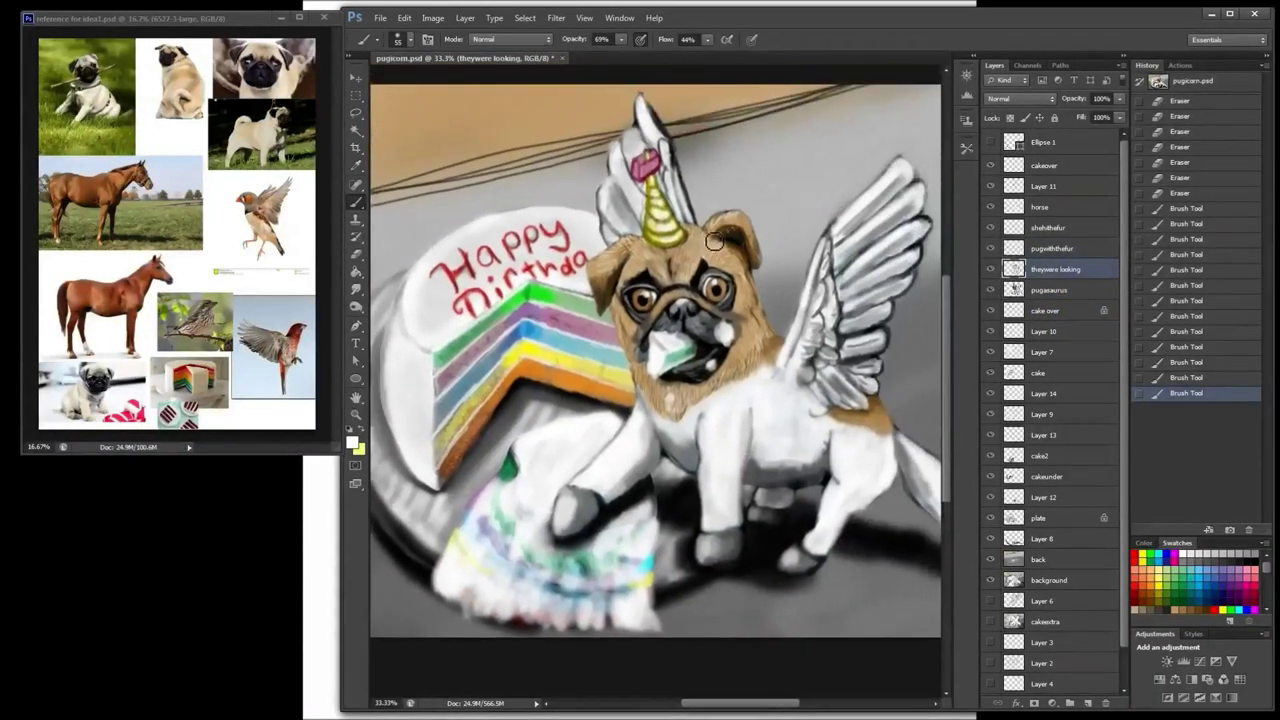
Step: Add a layer named "horn" above the horse layer and paint black shading along the horn's shadowed edge and spiral grooves
left_click(1048, 183)
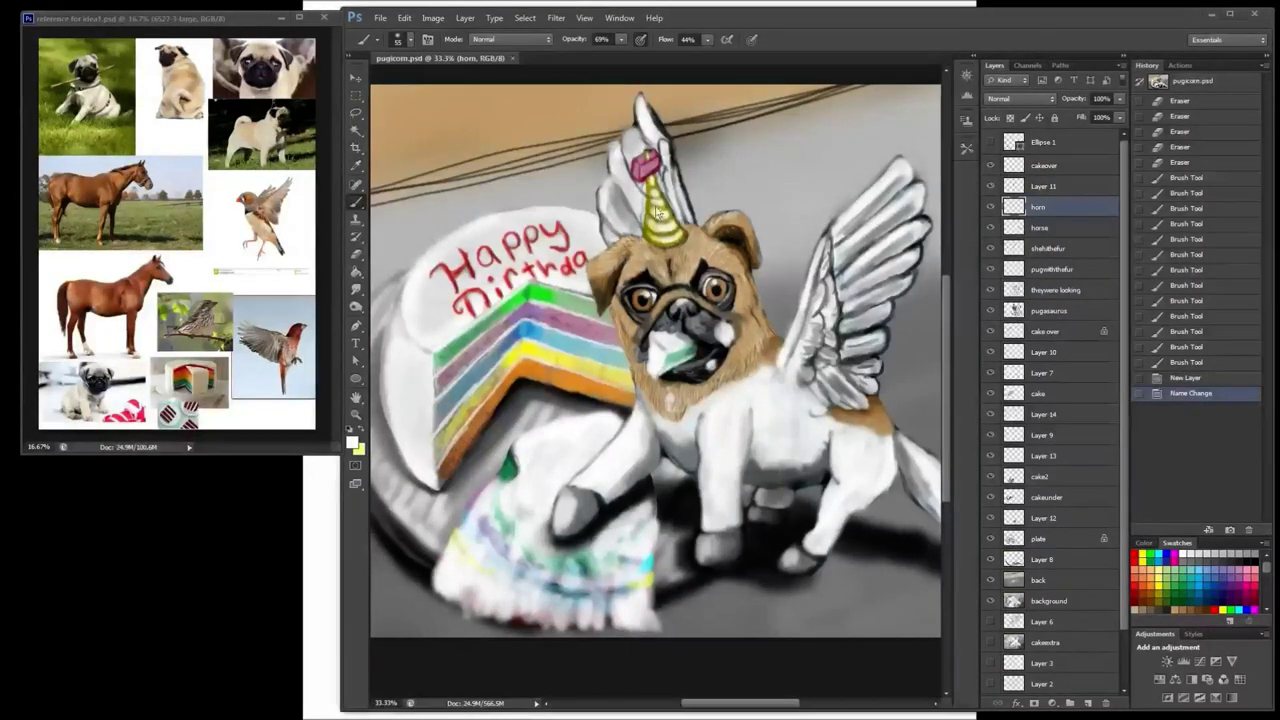
key("ctrl+plus")
key("ctrl+plus")
key("ctrl+plus")
left_click_drag(920, 100, 971, 313)
scroll(971, 314, "up", 2)
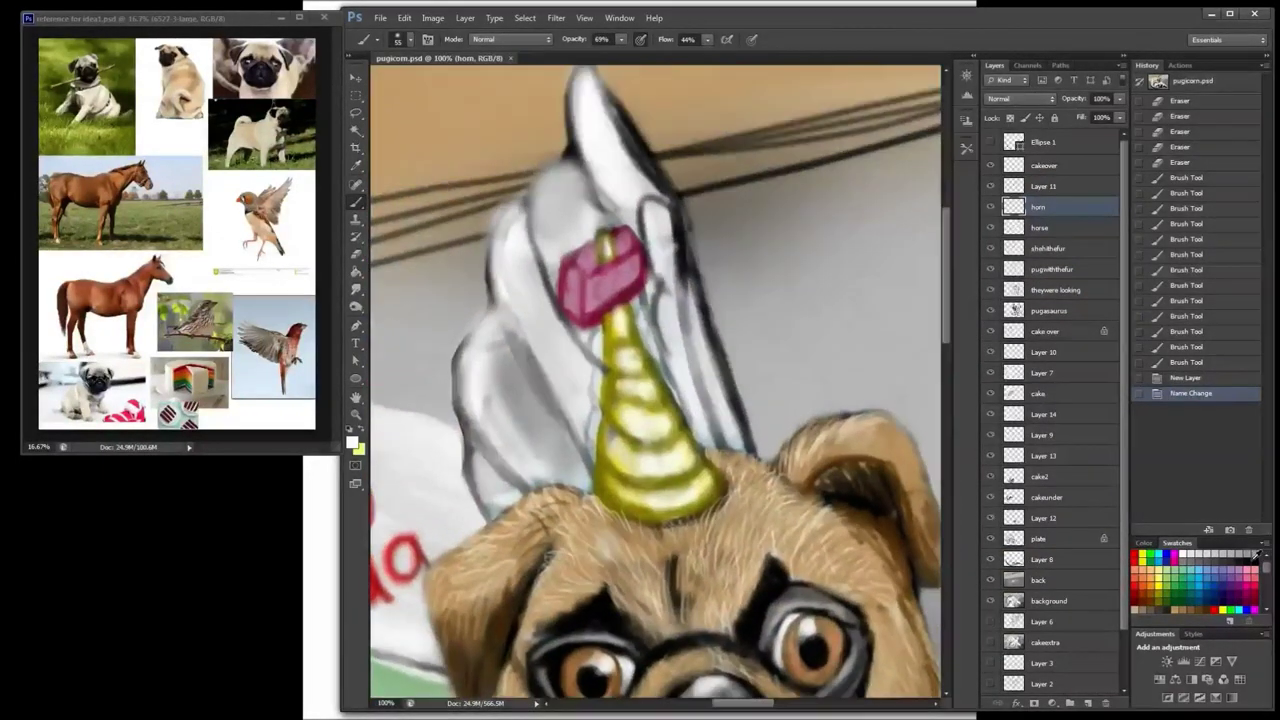
left_click(1256, 555)
left_click_drag(608, 318, 611, 338)
left_click_drag(618, 318, 610, 368)
mouse_move(620, 348)
left_mouse_down()
mouse_move(611, 370)
mouse_move(622, 380)
left_mouse_up()
mouse_move(610, 374)
left_mouse_down()
mouse_move(611, 394)
mouse_move(628, 396)
left_mouse_up()
mouse_move(606, 392)
left_mouse_down()
mouse_move(630, 404)
mouse_move(598, 470)
mouse_move(648, 484)
left_mouse_up()
mouse_move(598, 444)
left_mouse_down()
mouse_move(604, 506)
mouse_move(627, 505)
left_mouse_up()
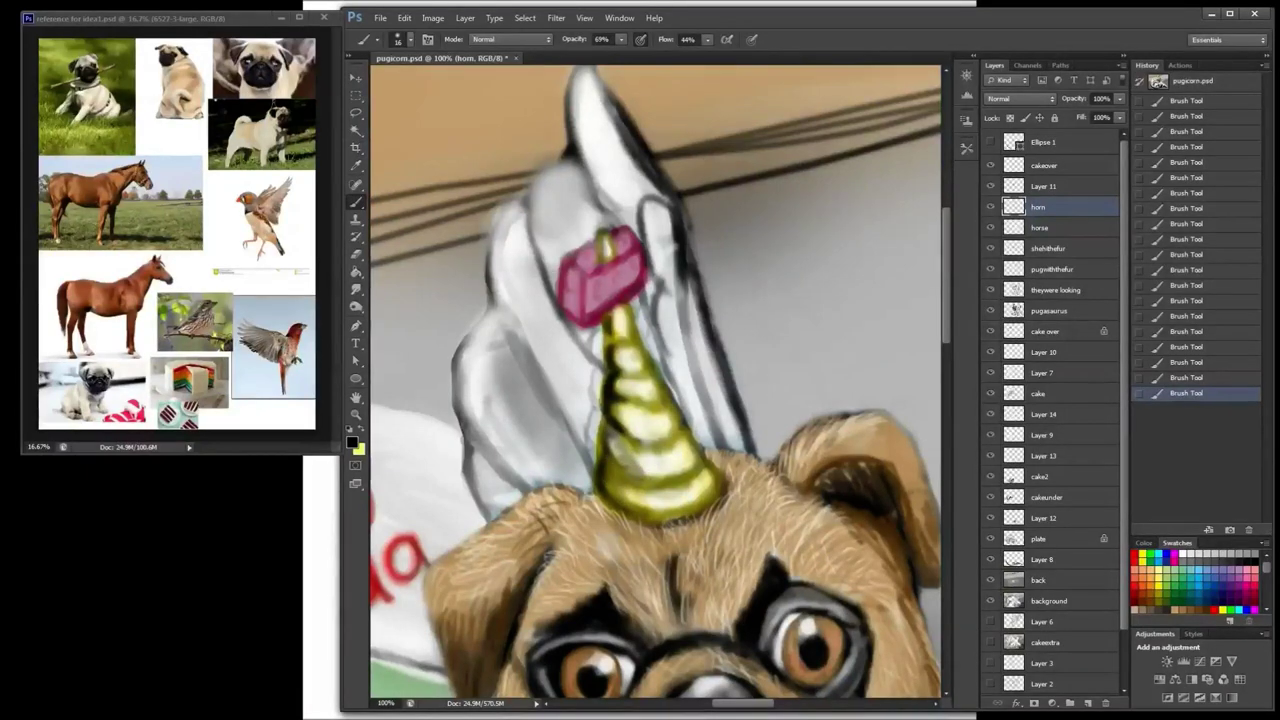
Step: Darken the edges of the pink block at the horn's tip and soften the black shading down the horn
mouse_move(570, 262)
left_mouse_down()
mouse_move(646, 252)
mouse_move(604, 243)
left_mouse_up()
mouse_move(614, 239)
left_mouse_down()
mouse_move(634, 228)
mouse_move(645, 246)
mouse_move(598, 276)
mouse_move(596, 316)
mouse_move(648, 238)
mouse_move(664, 290)
mouse_move(612, 314)
left_mouse_up()
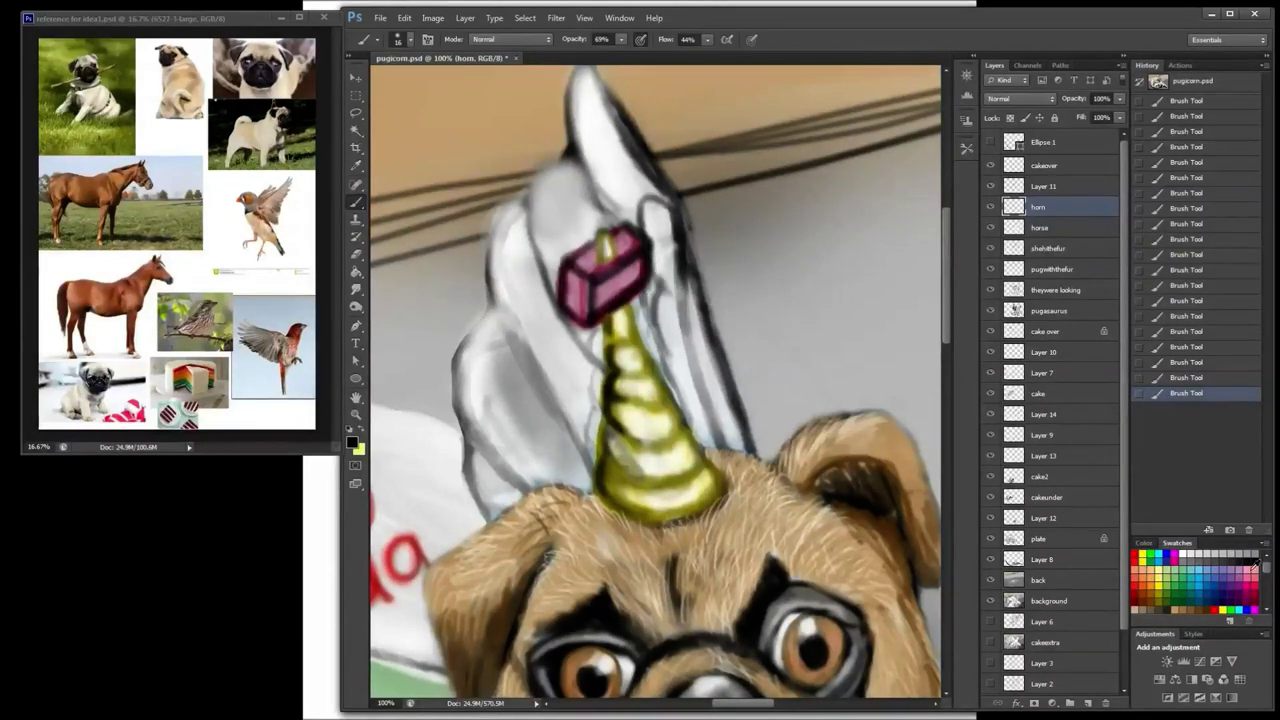
mouse_move(636, 234)
left_mouse_down()
mouse_move(580, 267)
mouse_move(638, 272)
mouse_move(602, 302)
mouse_move(646, 242)
mouse_move(573, 268)
mouse_move(589, 322)
mouse_move(606, 260)
left_mouse_up()
left_click(609, 245, "alt")
mouse_move(612, 330)
left_mouse_down()
mouse_move(632, 316)
mouse_move(612, 344)
mouse_move(638, 440)
mouse_move(631, 510)
left_mouse_up()
left_click(1187, 553)
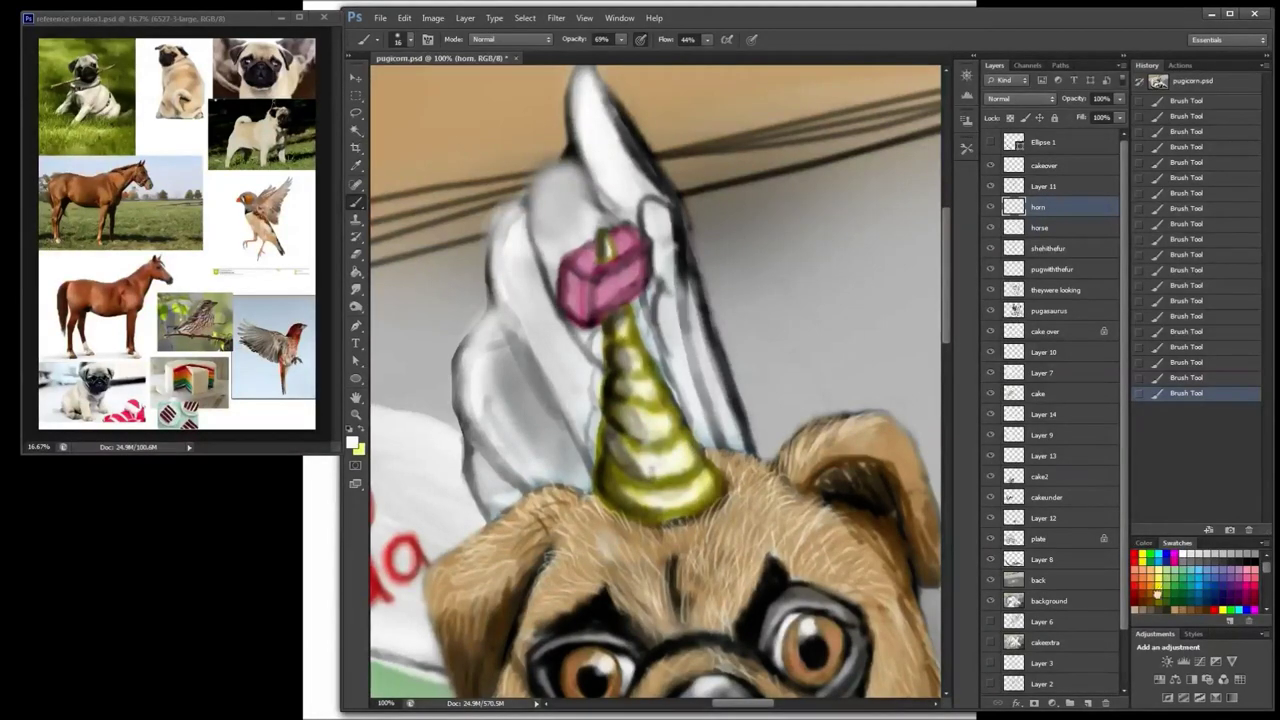
Step: Paint olive yellow over the horn's spiral ridges
left_click(1157, 594)
left_click_drag(648, 470, 702, 466)
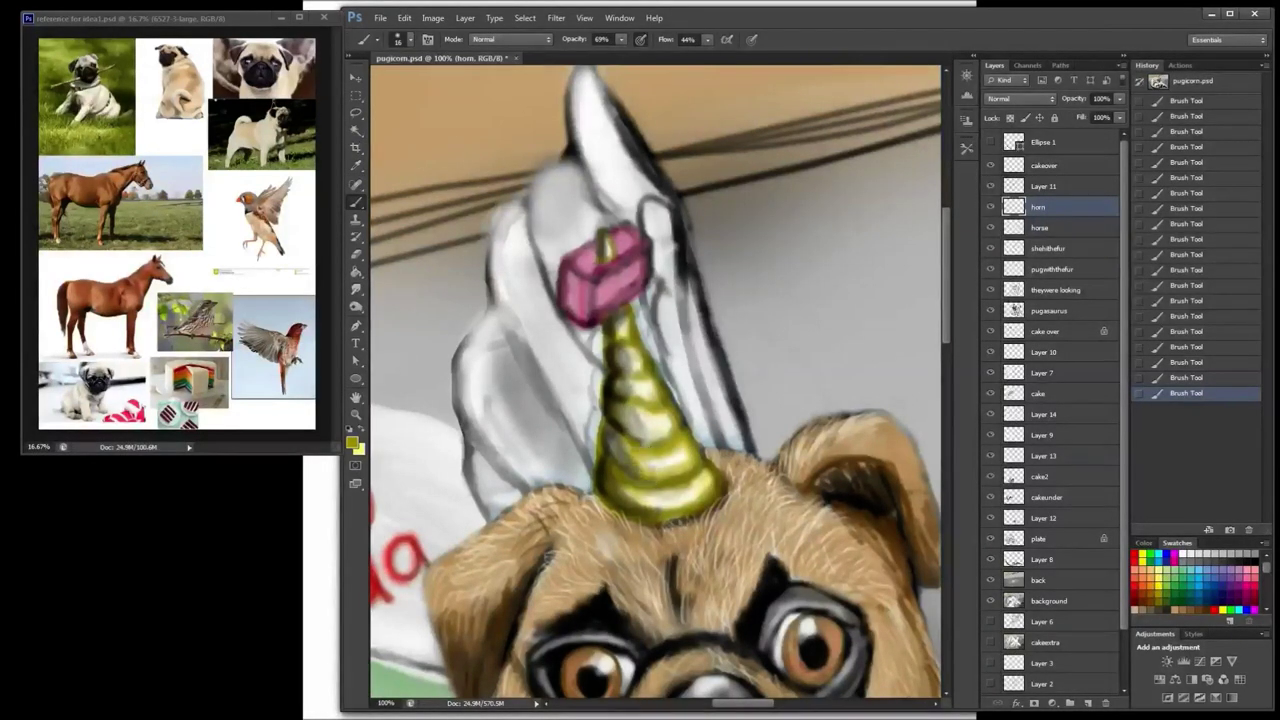
left_click_drag(640, 414, 668, 440)
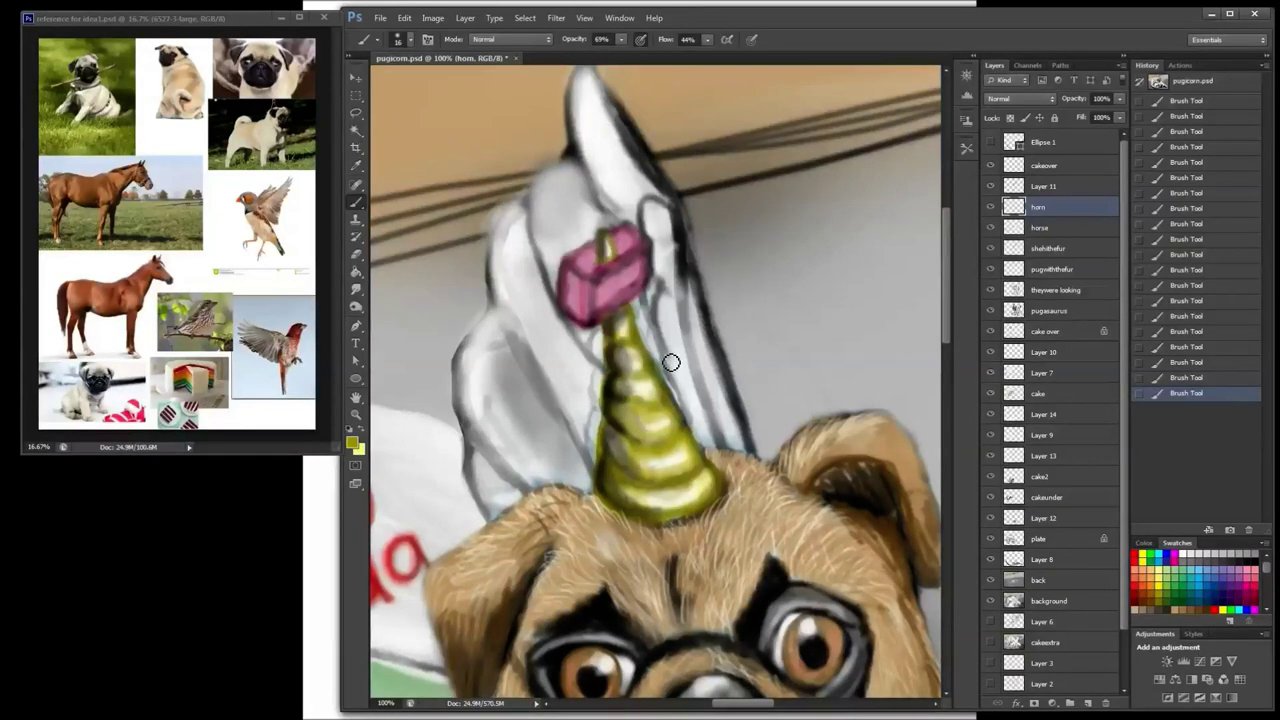
left_click_drag(671, 362, 638, 392)
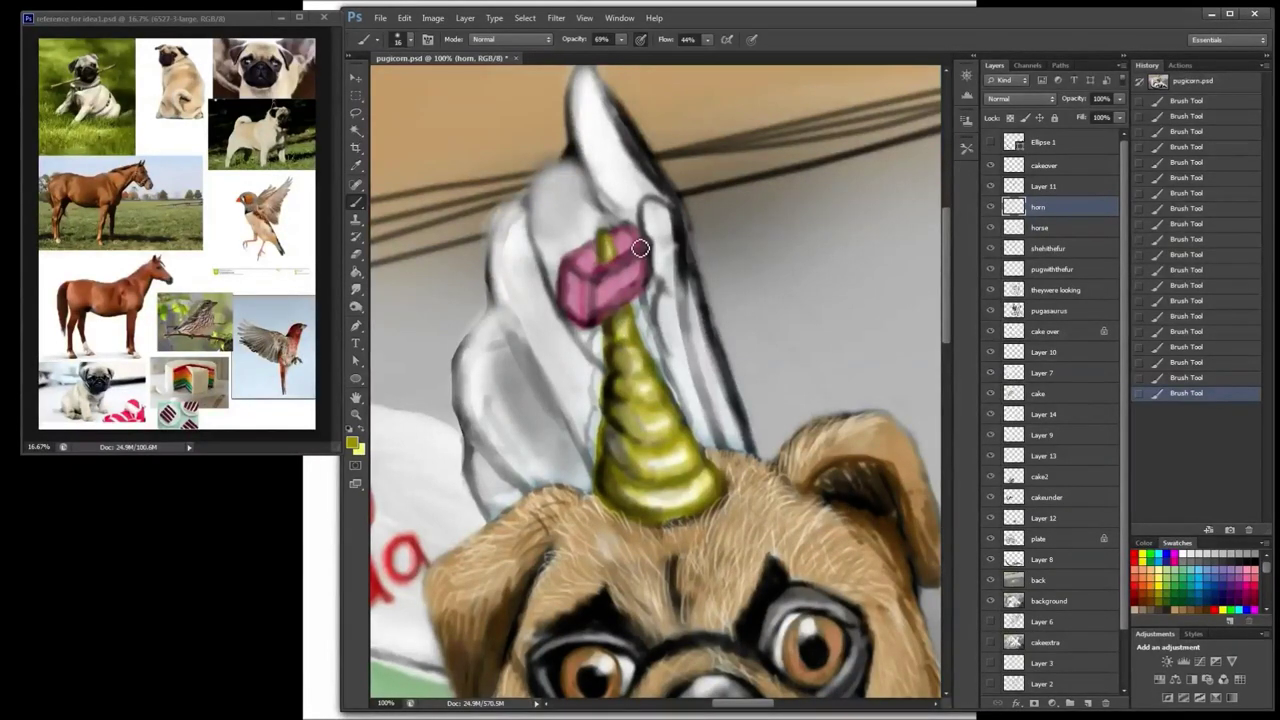
Step: Deepen the horn's spiral grooves and base with thin black strokes
key("ctrl+minus")
key("ctrl+minus")
key("ctrl+plus")
left_click(1253, 560)
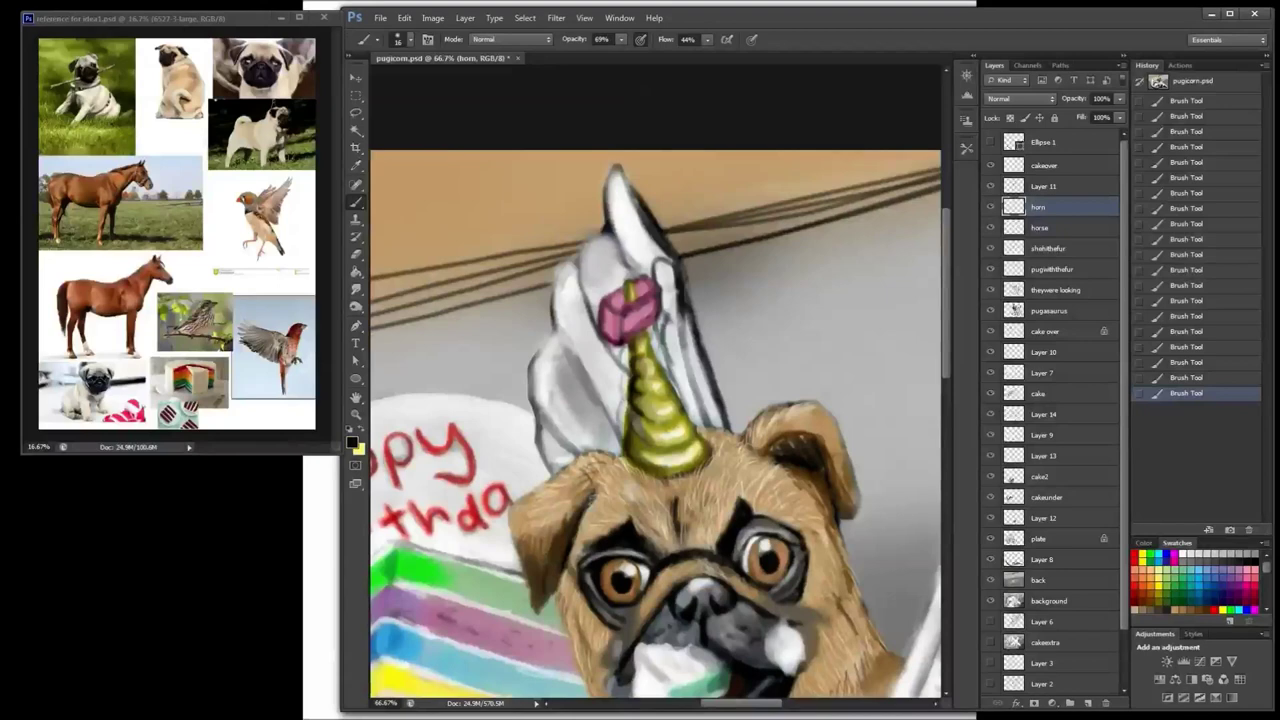
mouse_move(690, 442)
left_mouse_down()
mouse_move(644, 340)
mouse_move(637, 461)
mouse_move(640, 451)
left_mouse_up()
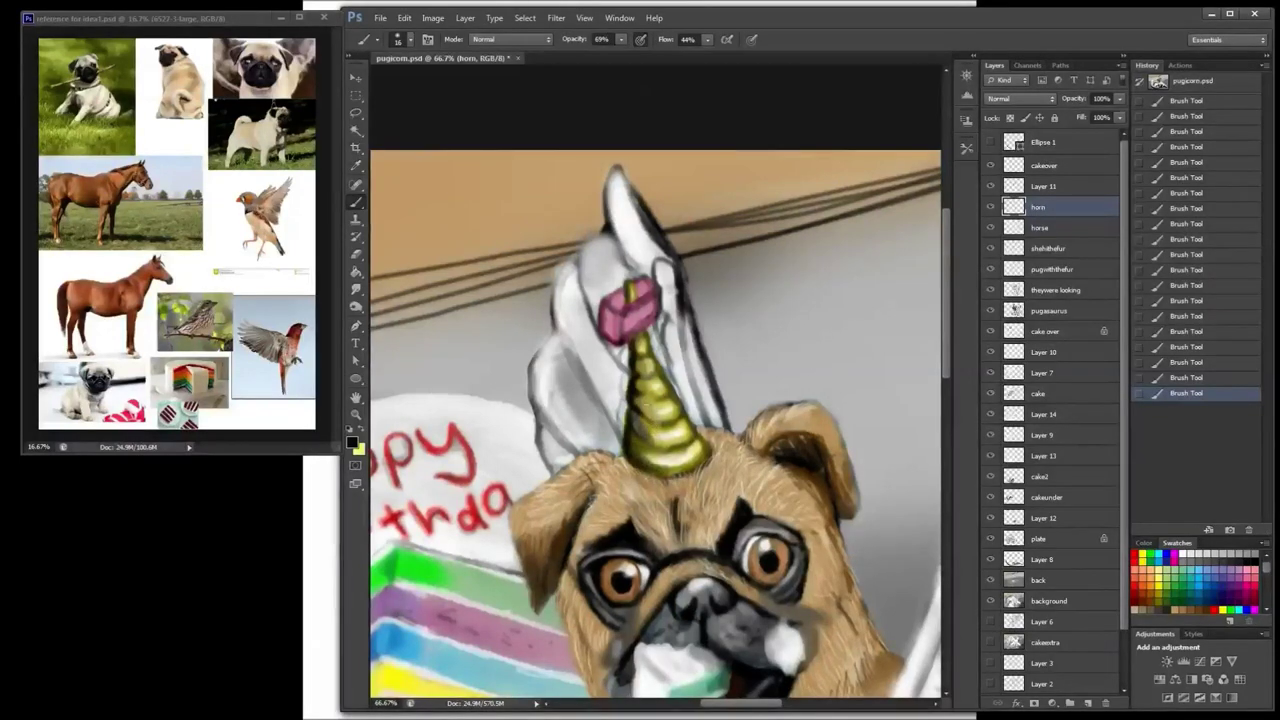
left_click_drag(646, 394, 647, 374)
Step: Sample white from the wing and brush pale highlights up the horn's ridges with a larger brush
left_click(688, 385, "alt")
right_click(695, 440)
left_click_drag(713, 158, 724, 158)
left_click_drag(650, 460, 684, 452)
mouse_move(650, 444)
left_mouse_down()
mouse_move(680, 432)
mouse_move(663, 412)
left_mouse_up()
left_click_drag(645, 408, 662, 394)
Step: Set the brush size to 26 px and glaze bright yellow over the whole horn from base to tip
right_click(648, 365)
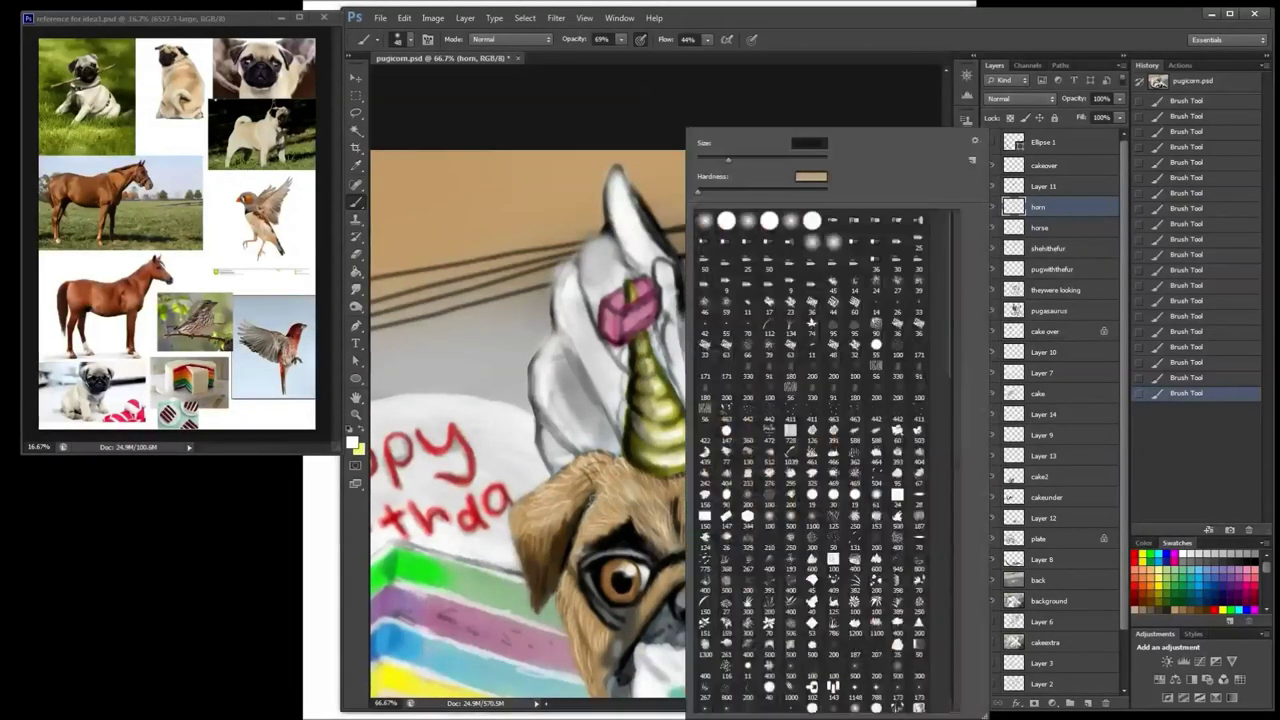
key("Return")
left_click_drag(668, 422, 650, 345)
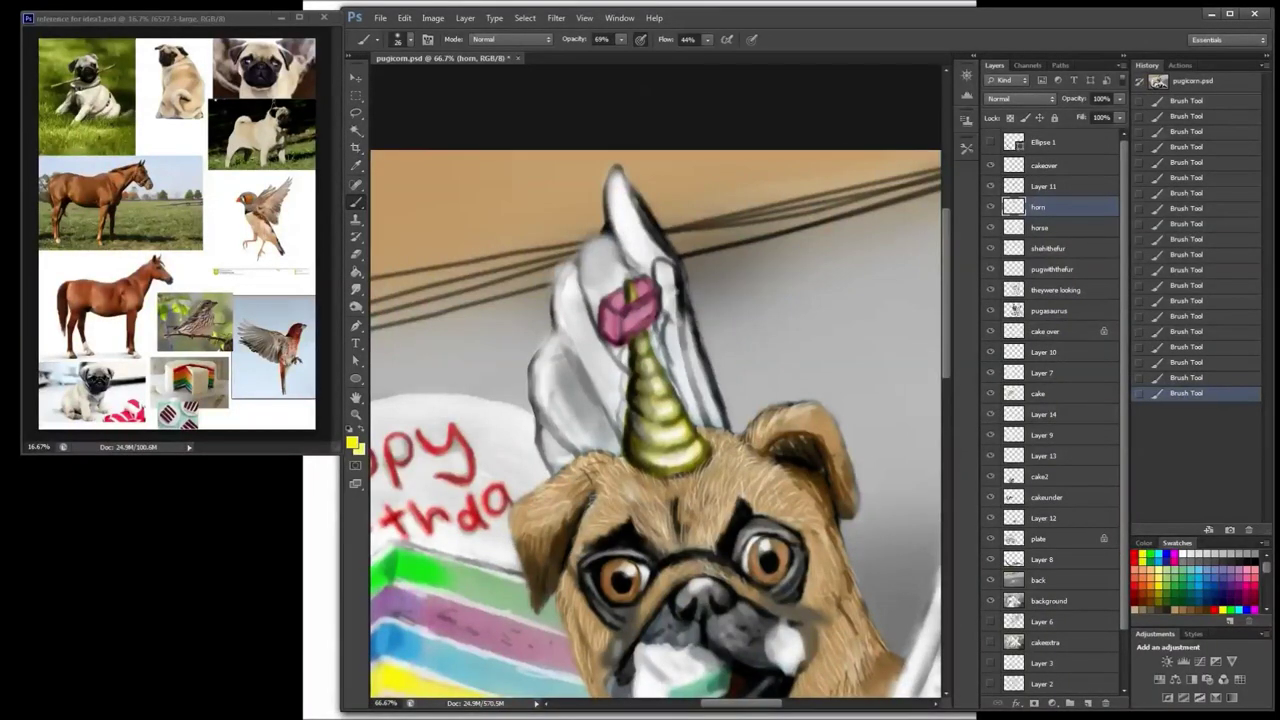
left_click_drag(661, 460, 646, 345)
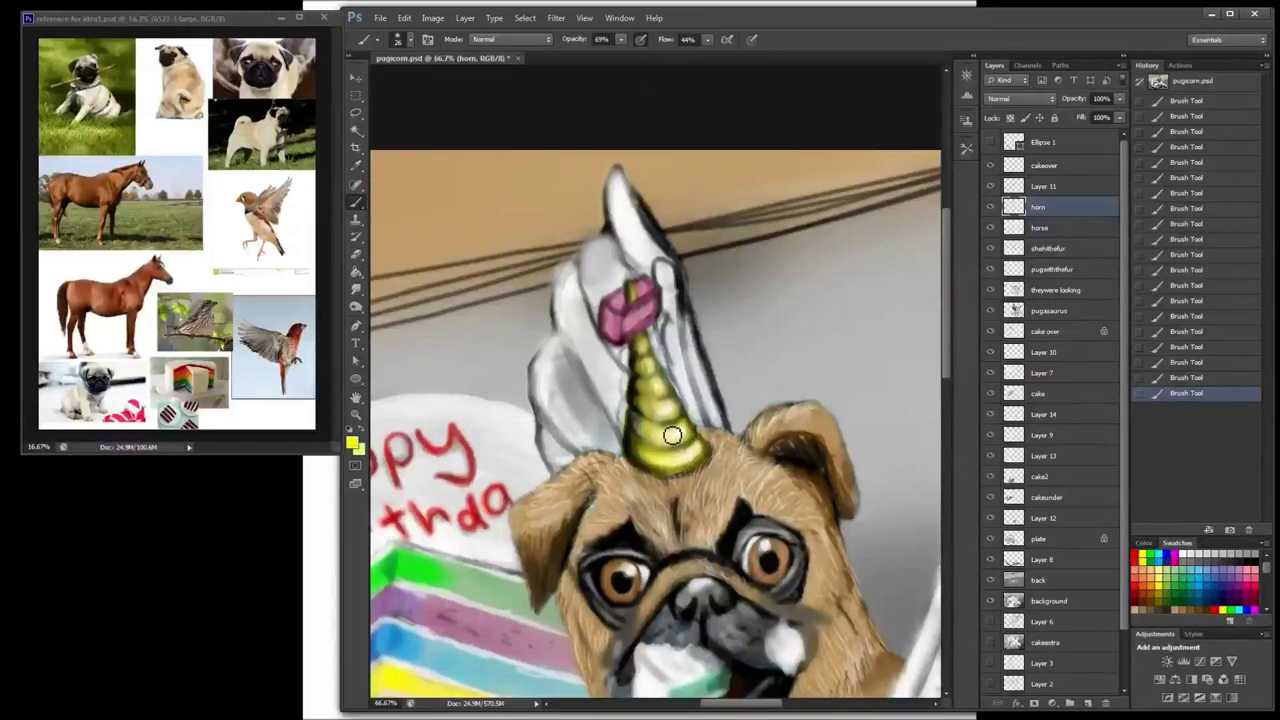
Step: Check what Layer 11 contains, pick dark brown as the paint colour and add a new layer above Layer 11
left_click(1010, 249)
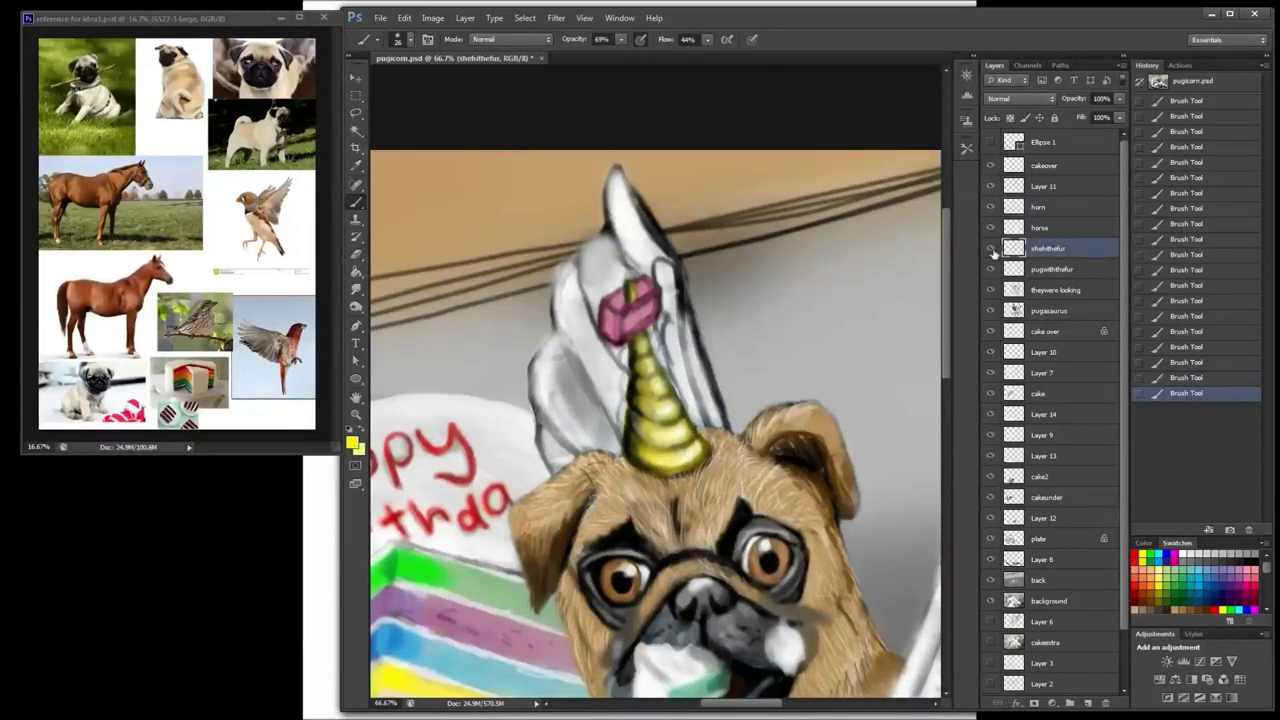
left_click(1038, 228)
left_click(1040, 187)
left_click(991, 188)
left_click(991, 188)
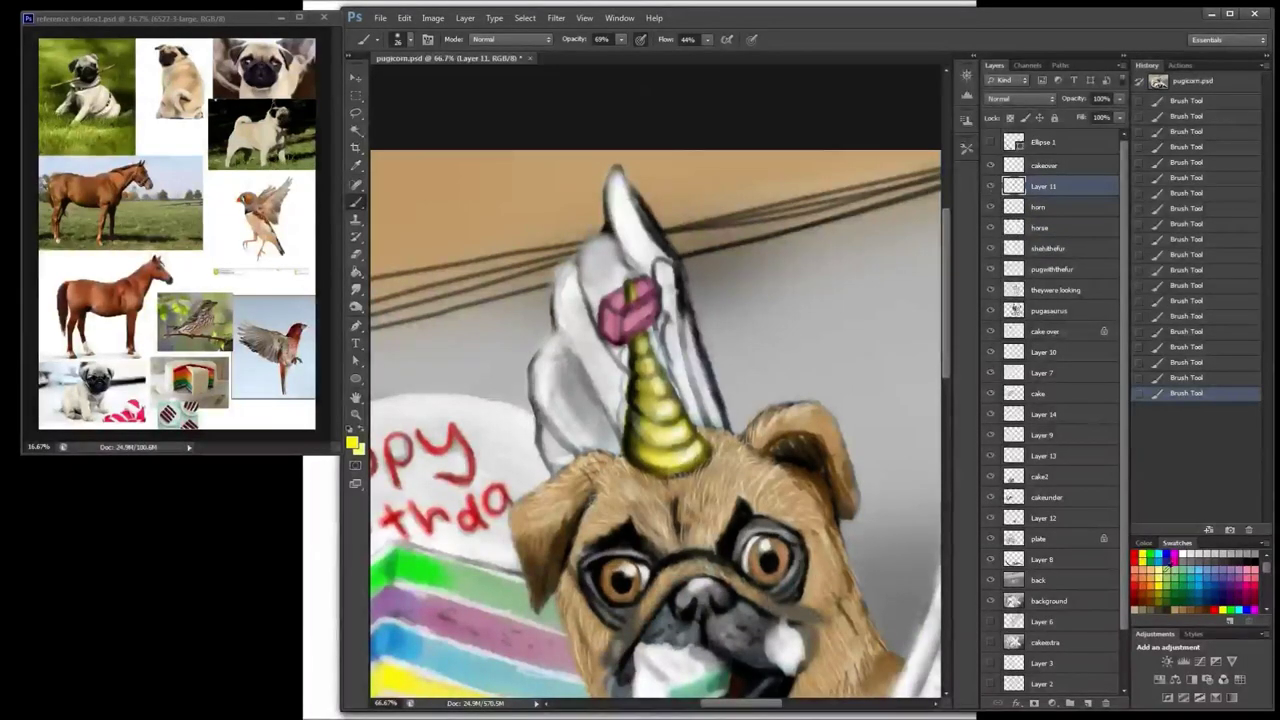
left_click(1199, 607)
left_click(1087, 703)
Step: Paint fine dark brown strokes around the base of the horn with a smaller brush
right_click(732, 273)
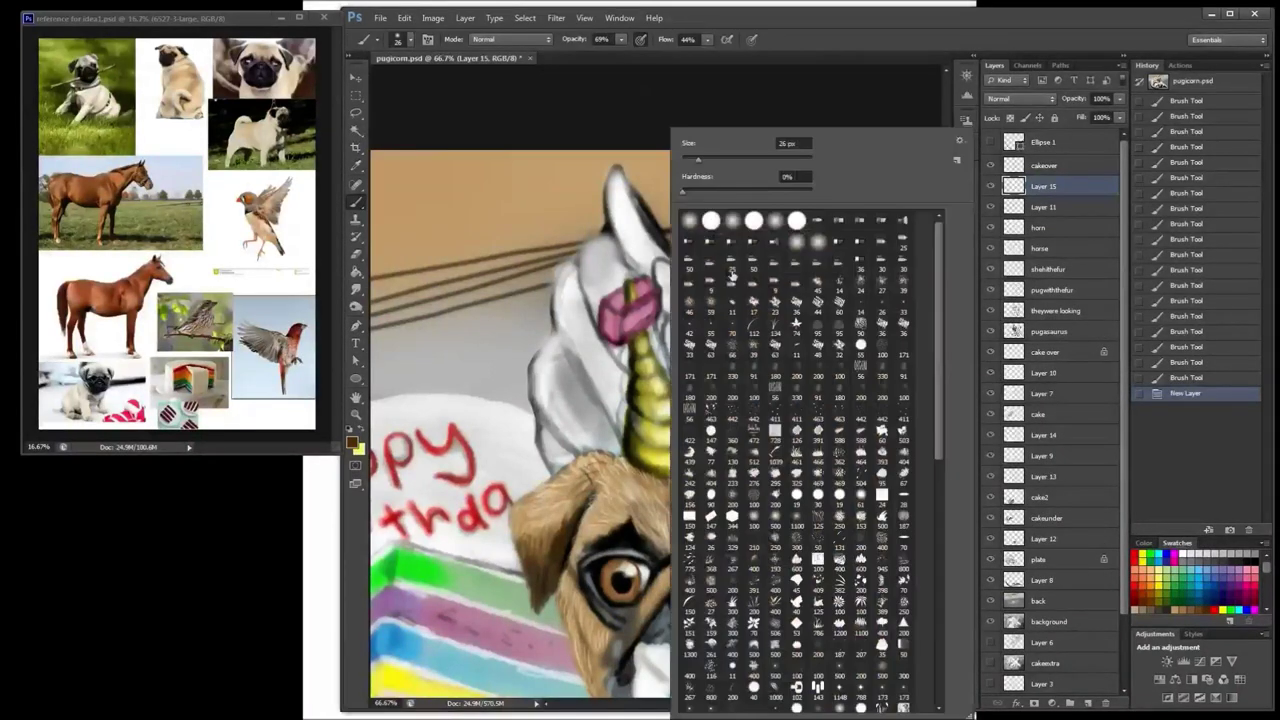
left_click_drag(698, 160, 688, 160)
left_click_drag(658, 476, 663, 468)
mouse_move(666, 478)
left_mouse_down()
mouse_move(663, 468)
mouse_move(670, 480)
left_mouse_up()
left_click_drag(672, 478, 668, 480)
mouse_move(660, 476)
left_mouse_down()
mouse_move(636, 484)
mouse_move(627, 460)
left_mouse_up()
left_click_drag(706, 456, 709, 435)
mouse_move(714, 450)
left_mouse_down()
mouse_move(729, 438)
mouse_move(686, 480)
mouse_move(631, 466)
mouse_move(636, 476)
mouse_move(652, 430)
left_mouse_up()
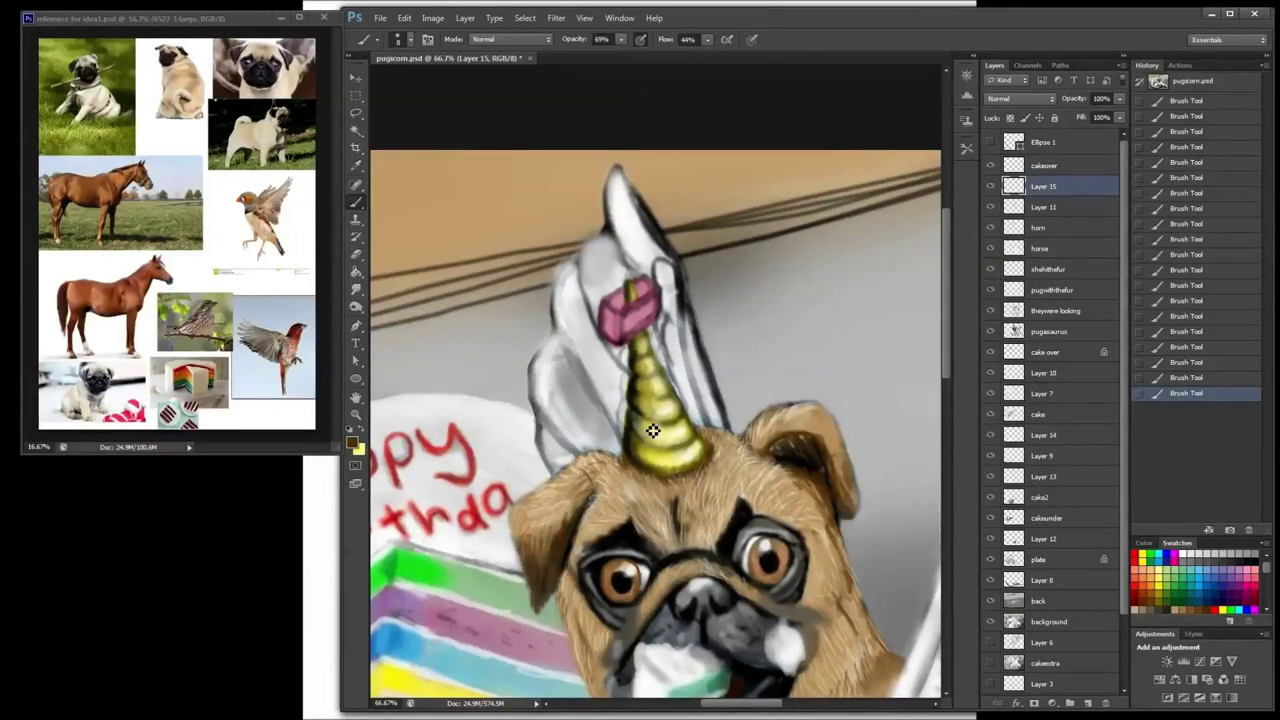
Step: Erase stray paint along the horn's shadowed edge with a smaller eraser
left_click(357, 256)
right_click(624, 372)
left_click_drag(650, 166, 643, 166)
left_click(613, 374)
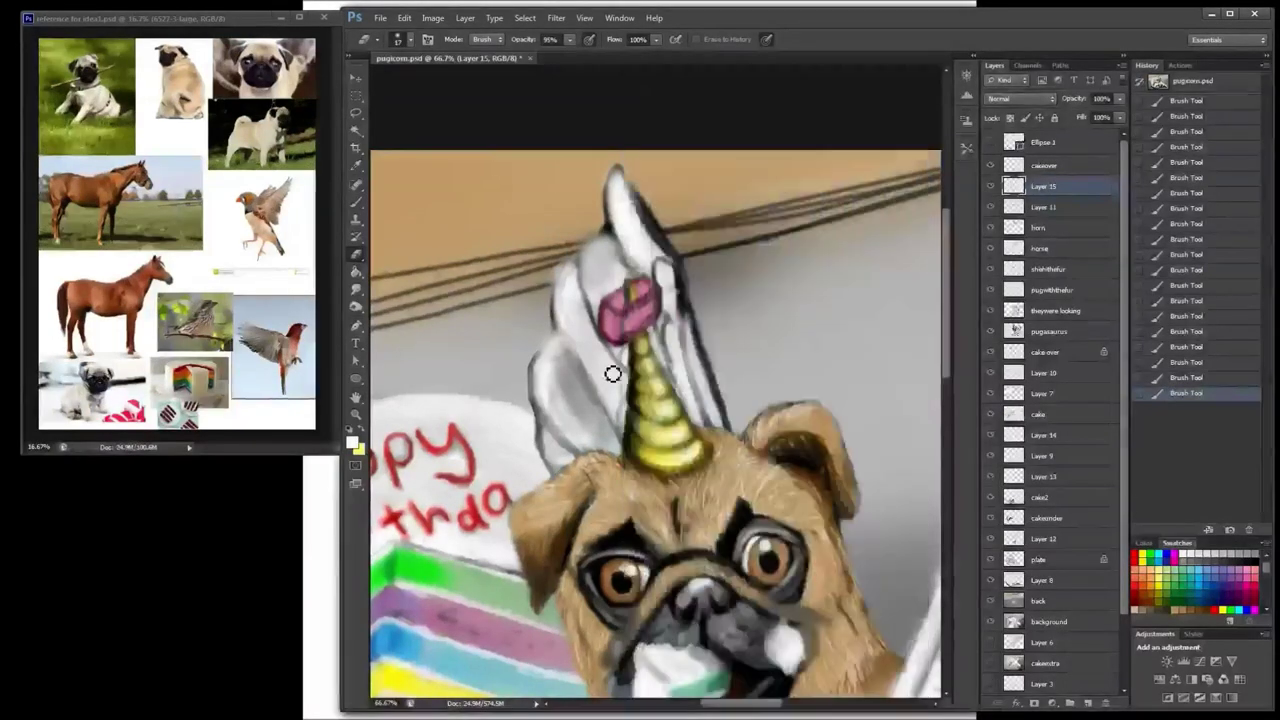
mouse_move(613, 374)
left_mouse_down()
mouse_move(626, 420)
mouse_move(631, 391)
mouse_move(640, 450)
left_mouse_up()
Step: Touch up the horn's middle and upper ridges with small brush strokes
left_click(358, 203)
left_click_drag(632, 402, 636, 418)
left_click_drag(642, 360, 638, 398)
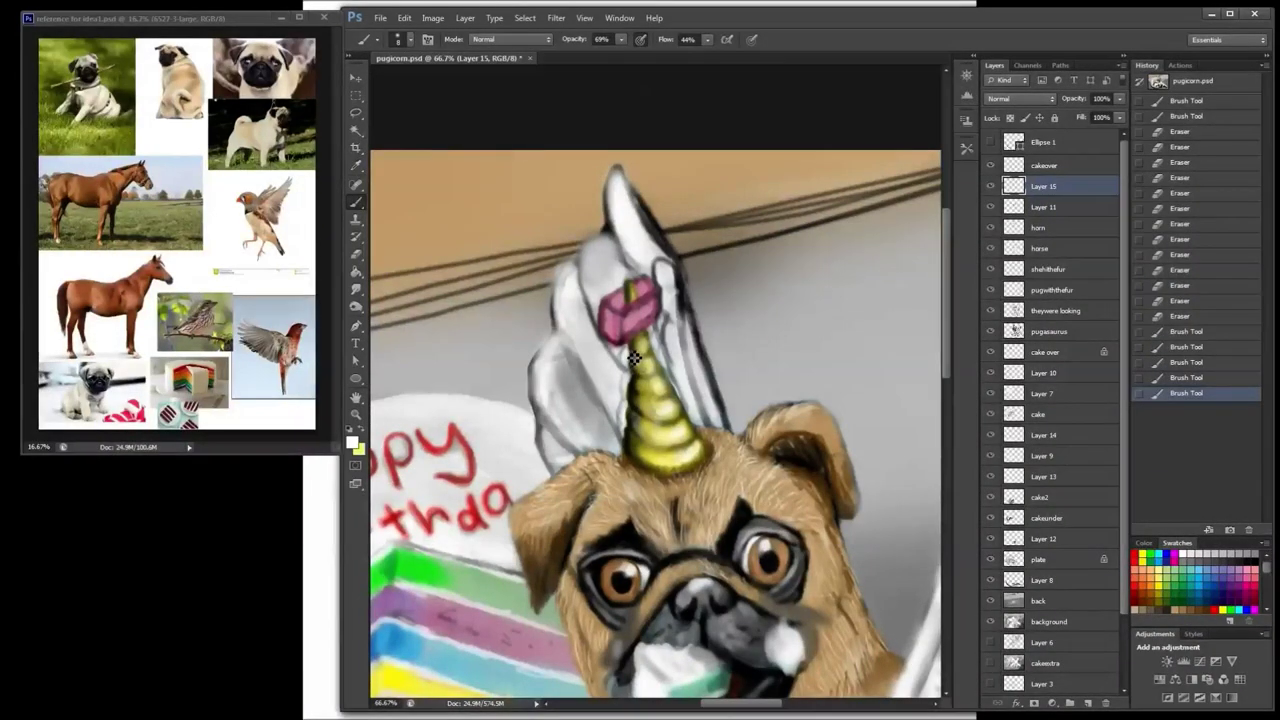
Step: Brush soft white over the feathers of the wing behind the horn with a larger brush
right_click(678, 255)
left_click(669, 166)
left_click_drag(572, 380, 588, 414)
left_click_drag(570, 382, 591, 417)
left_click_drag(568, 358, 556, 378)
mouse_move(554, 356)
left_mouse_down()
mouse_move(543, 373)
mouse_move(610, 443)
mouse_move(548, 434)
mouse_move(587, 351)
left_mouse_up()
left_click_drag(603, 273, 598, 260)
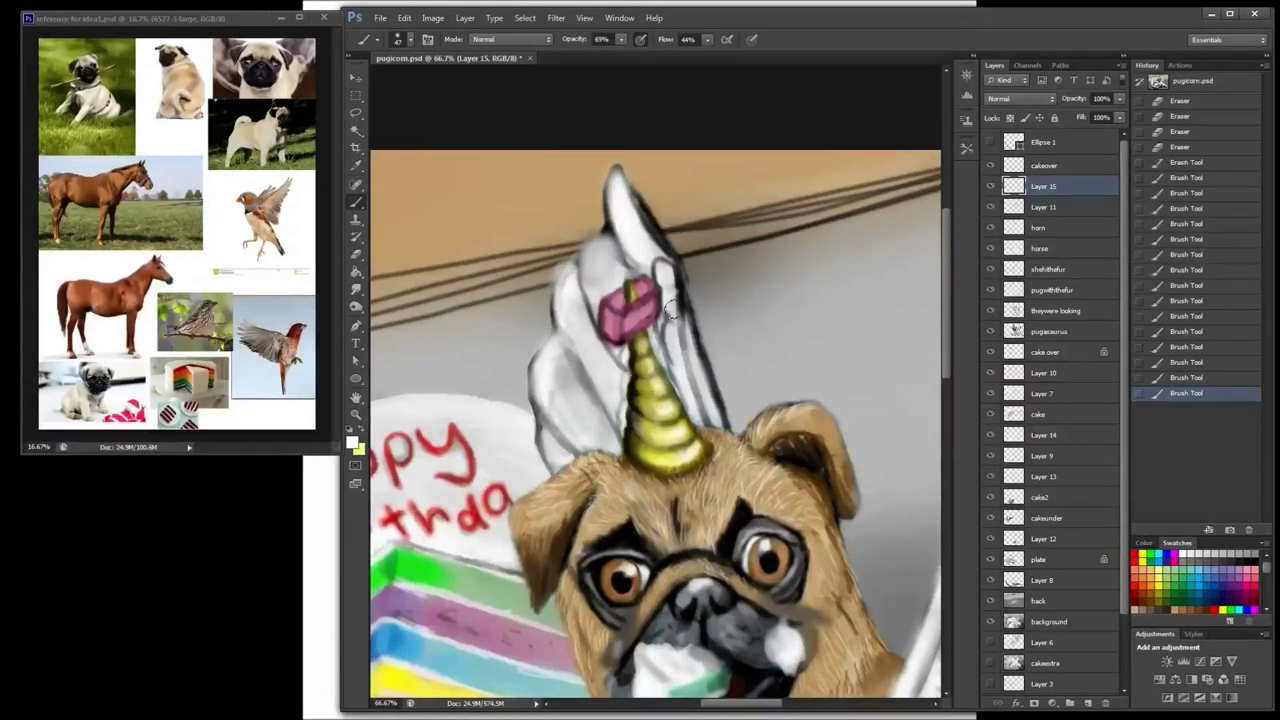
left_click_drag(712, 425, 695, 391)
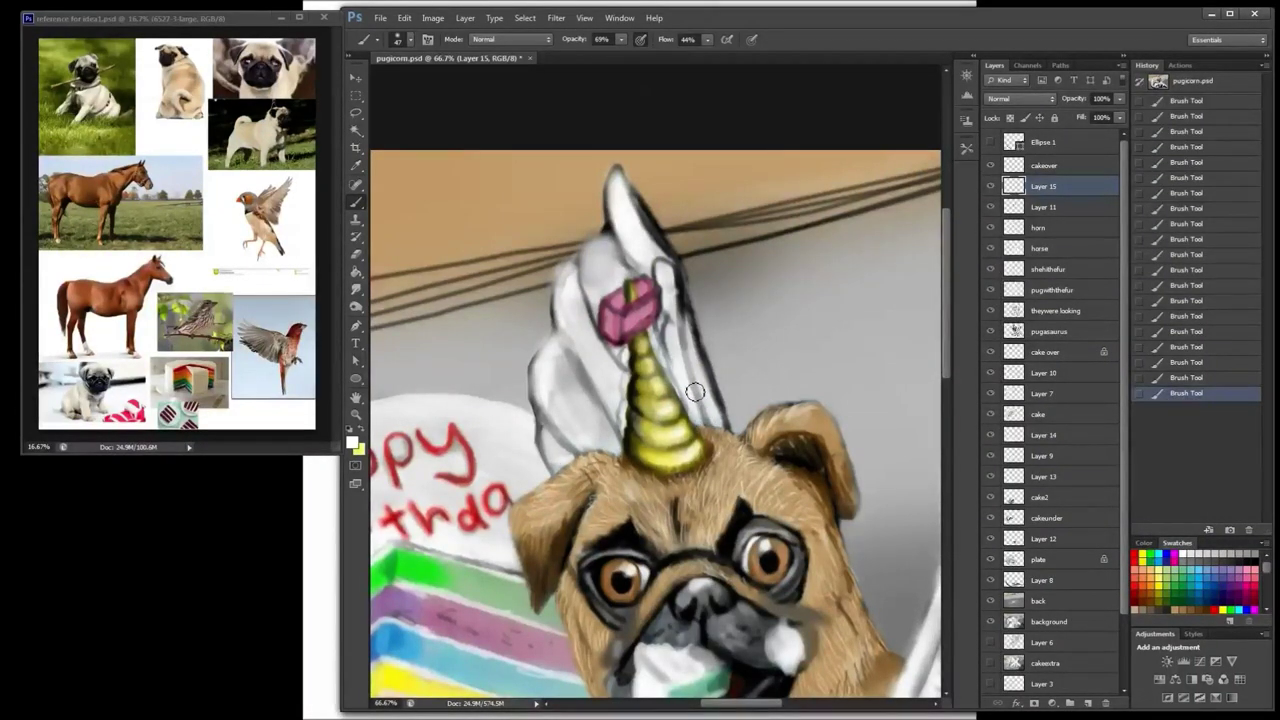
Step: Draw thin dark feather lines along the tip and outer feathers of the wing behind the horn with a smaller brush
left_click(1253, 551)
key("bracketleft")
key("bracketleft")
key("bracketleft")
key("bracketleft")
key("bracketleft")
key("bracketleft")
key("bracketleft")
left_click_drag(602, 235, 613, 230)
mouse_move(580, 270)
left_mouse_down()
mouse_move(560, 292)
mouse_move(554, 351)
mouse_move(591, 446)
left_mouse_up()
mouse_move(536, 368)
left_mouse_down()
mouse_move(551, 429)
mouse_move(566, 437)
mouse_move(546, 424)
mouse_move(549, 446)
mouse_move(575, 408)
mouse_move(618, 447)
left_mouse_up()
Step: Paint white strokes between the dark feather lines of the wing behind the horn
left_click(581, 421, "alt")
left_click_drag(594, 341, 579, 306)
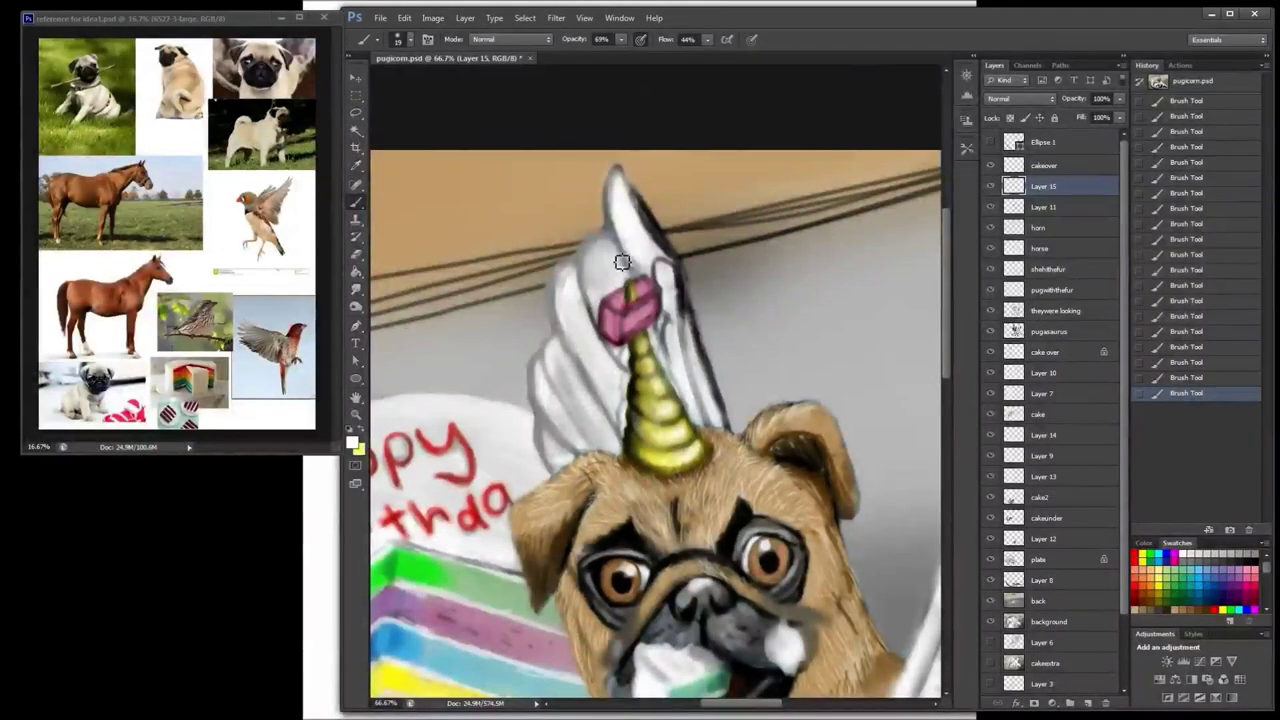
left_click_drag(622, 262, 610, 284)
Step: Sample grey from the wing behind the horn and draw fine grey feather lines down to the pug's head
left_click(607, 234, "alt")
mouse_move(608, 236)
left_mouse_down()
mouse_move(631, 272)
mouse_move(592, 346)
left_mouse_up()
left_click_drag(576, 322, 614, 394)
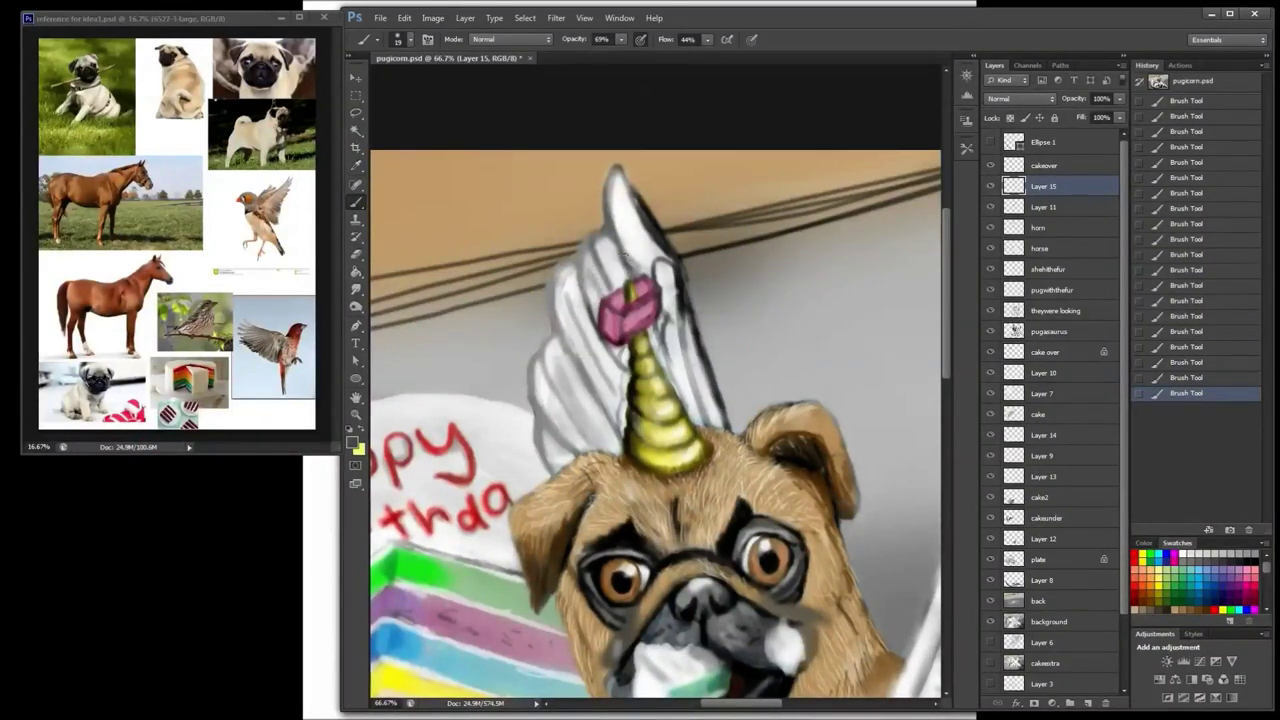
left_click_drag(556, 354, 590, 410)
left_click_drag(603, 434, 556, 470)
Step: Paint grey over the black outline on the side of the horn-side wing nearest the large wing
mouse_move(688, 304)
left_mouse_down()
mouse_move(734, 428)
mouse_move(630, 185)
mouse_move(686, 277)
mouse_move(666, 292)
mouse_move(685, 334)
left_mouse_up()
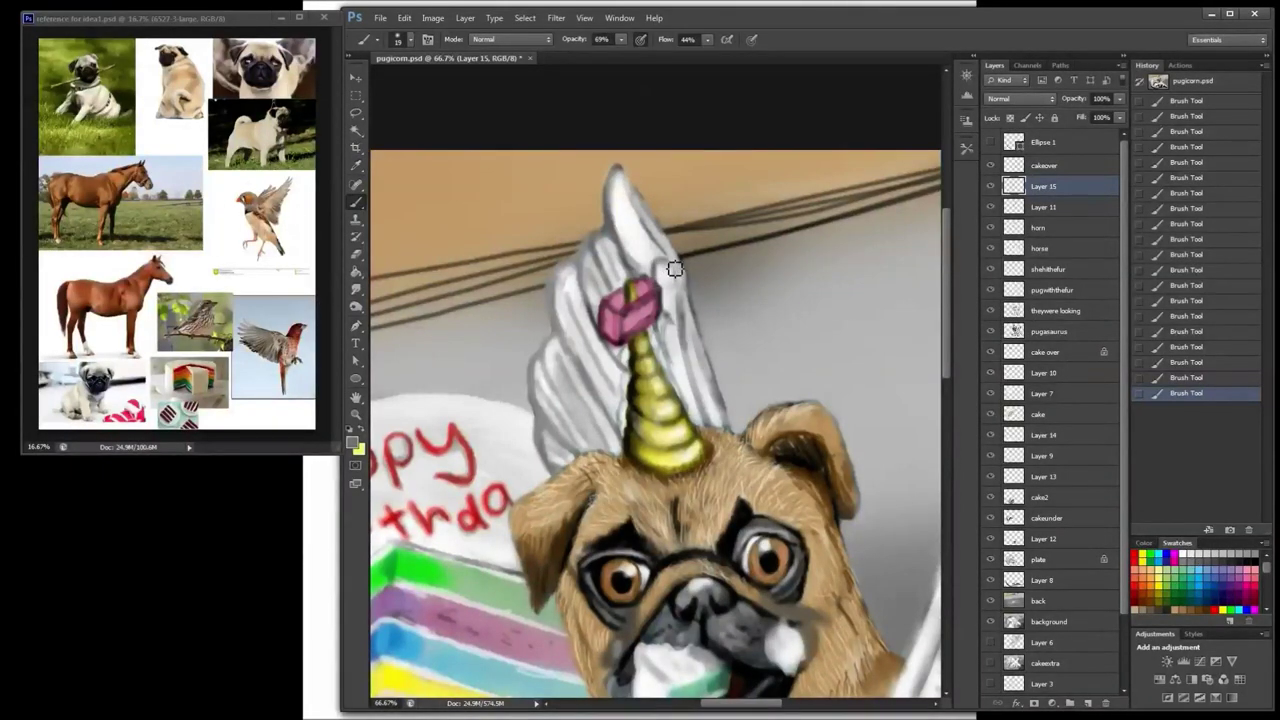
left_click_drag(675, 265, 641, 221)
left_click_drag(667, 324, 670, 351)
Step: Erase stray paint outside the edge of the wing behind the horn and return to the Brush tool
key("e")
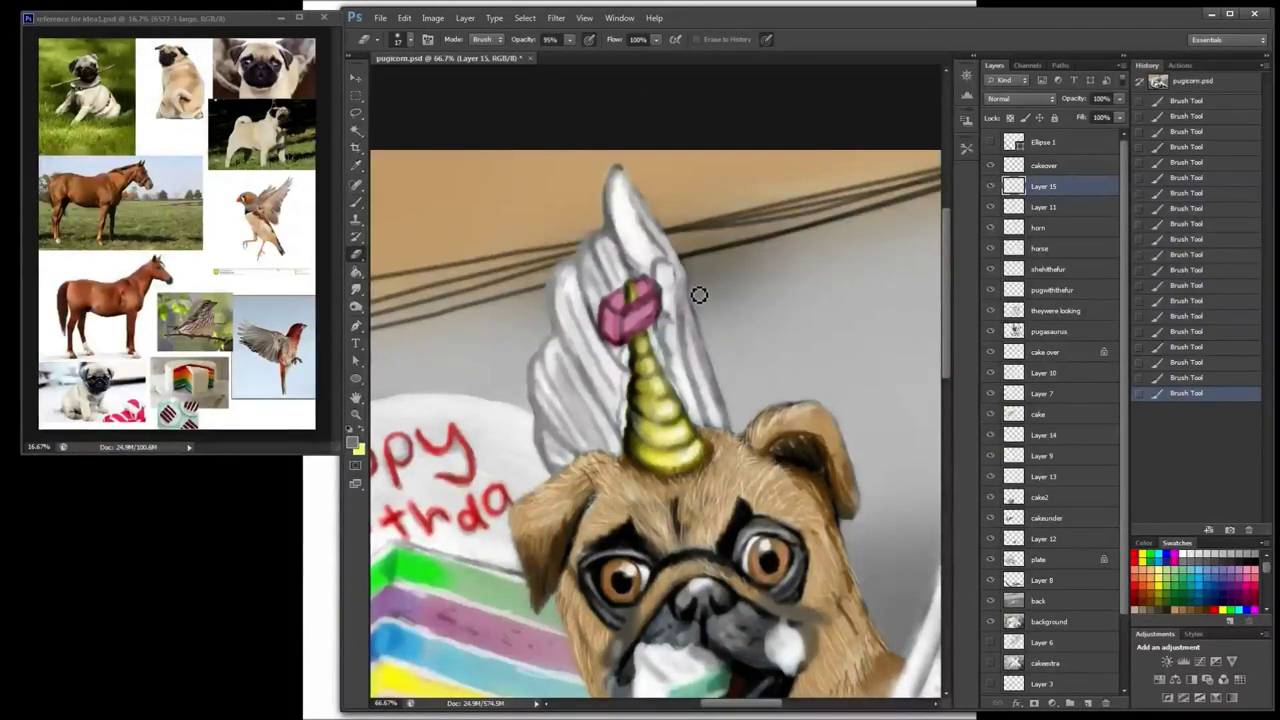
left_click_drag(699, 295, 725, 199)
key("b")
Step: Paint grey over the black outlines of the large wing's feather tips and lower feathers
key("ctrl+minus")
key("ctrl+minus")
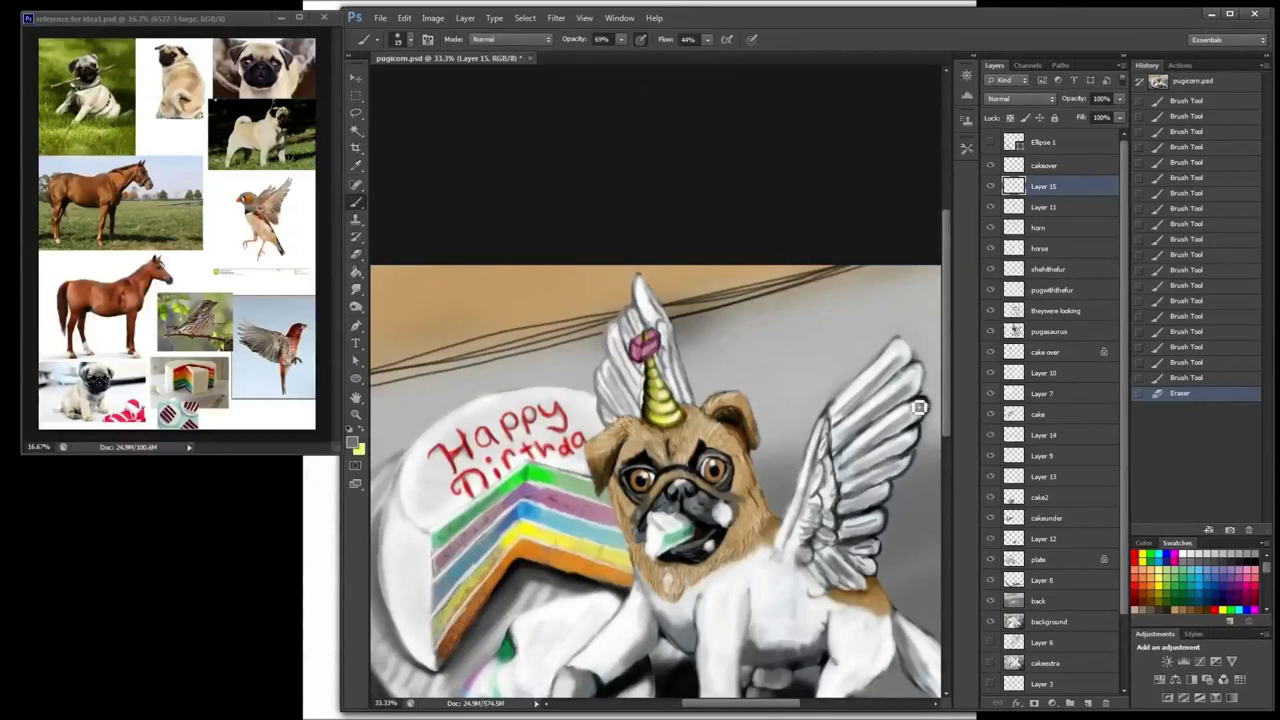
mouse_move(923, 406)
left_mouse_down()
mouse_move(922, 455)
mouse_move(897, 502)
left_mouse_up()
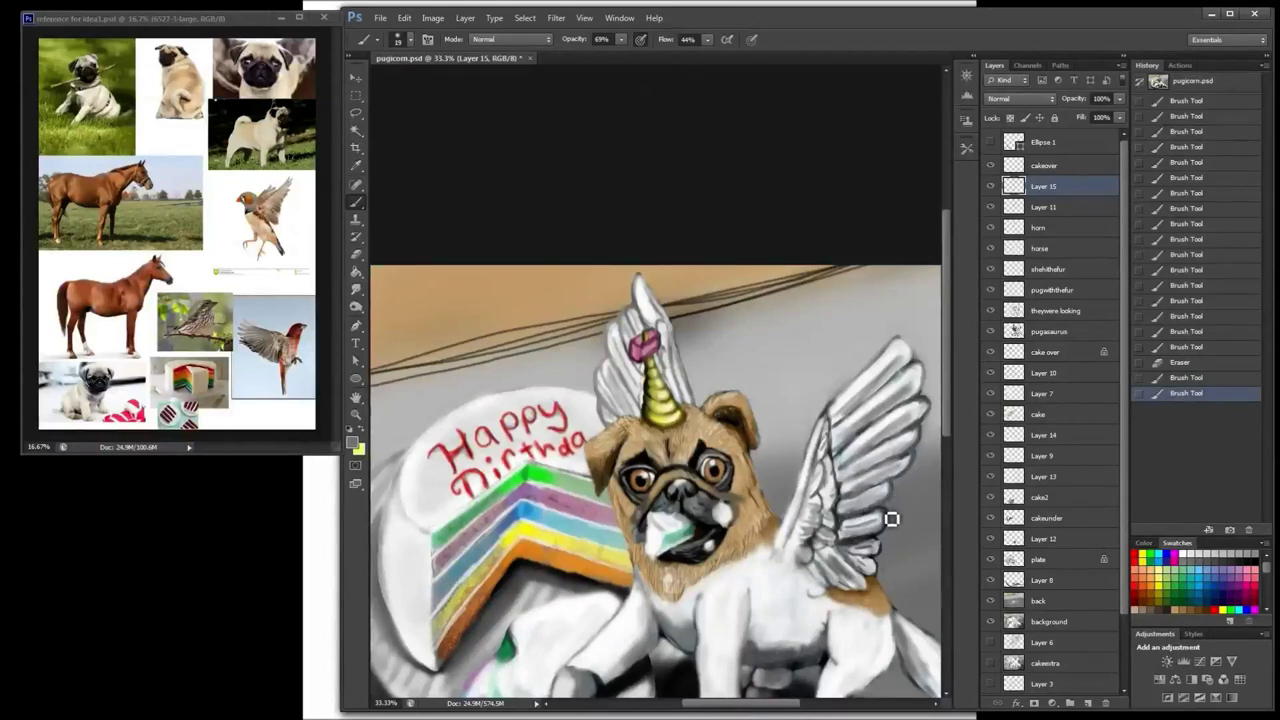
mouse_move(895, 521)
left_mouse_down()
mouse_move(889, 556)
mouse_move(882, 543)
mouse_move(851, 545)
mouse_move(857, 518)
mouse_move(892, 505)
mouse_move(897, 432)
mouse_move(868, 446)
mouse_move(851, 510)
mouse_move(875, 526)
mouse_move(874, 568)
mouse_move(848, 567)
mouse_move(846, 587)
mouse_move(829, 586)
mouse_move(837, 542)
left_mouse_up()
Step: Define the large wing's small inner feathers with white highlights and dark grey shadows
left_click(1183, 553)
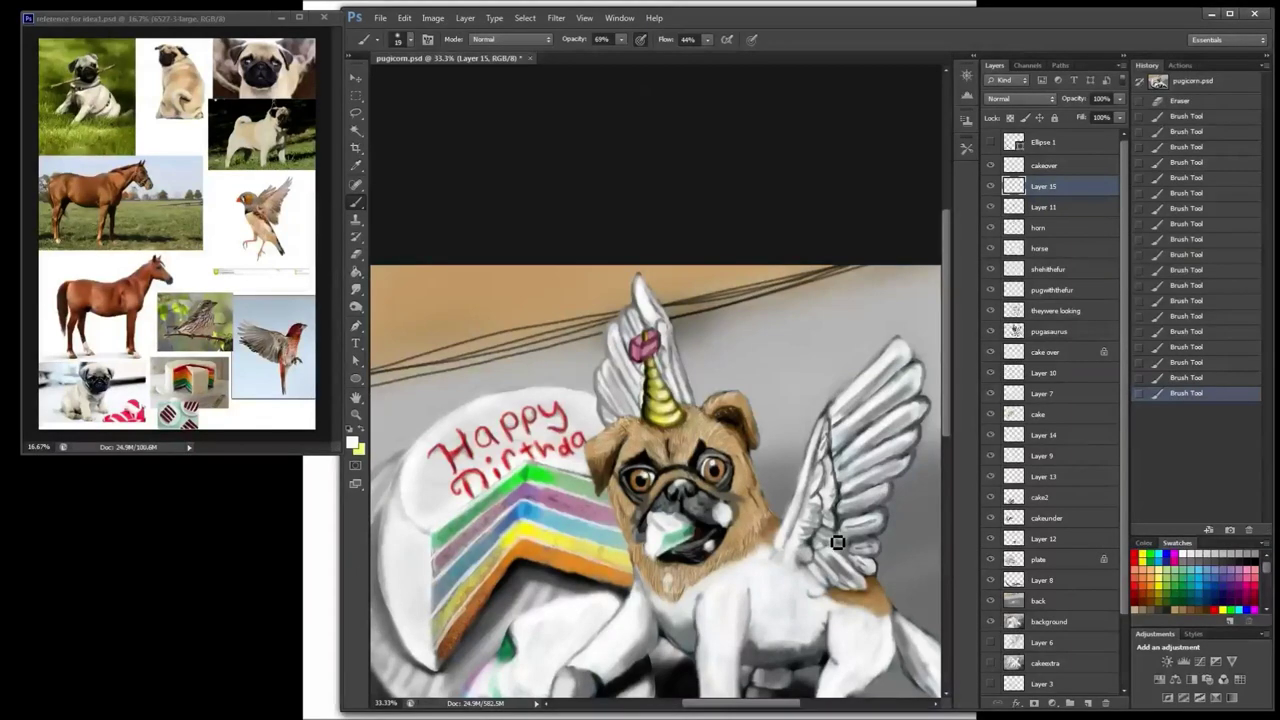
left_click(837, 542)
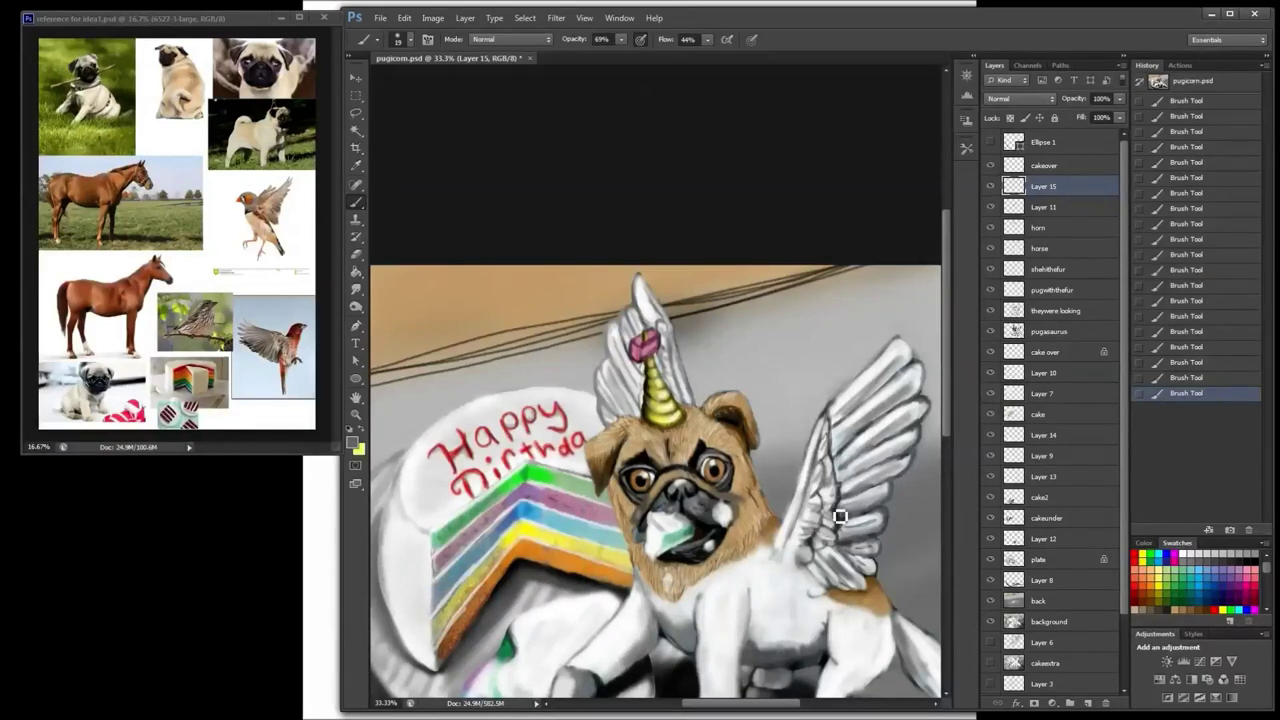
mouse_move(838, 513)
left_mouse_down()
mouse_move(851, 501)
mouse_move(829, 529)
left_mouse_up()
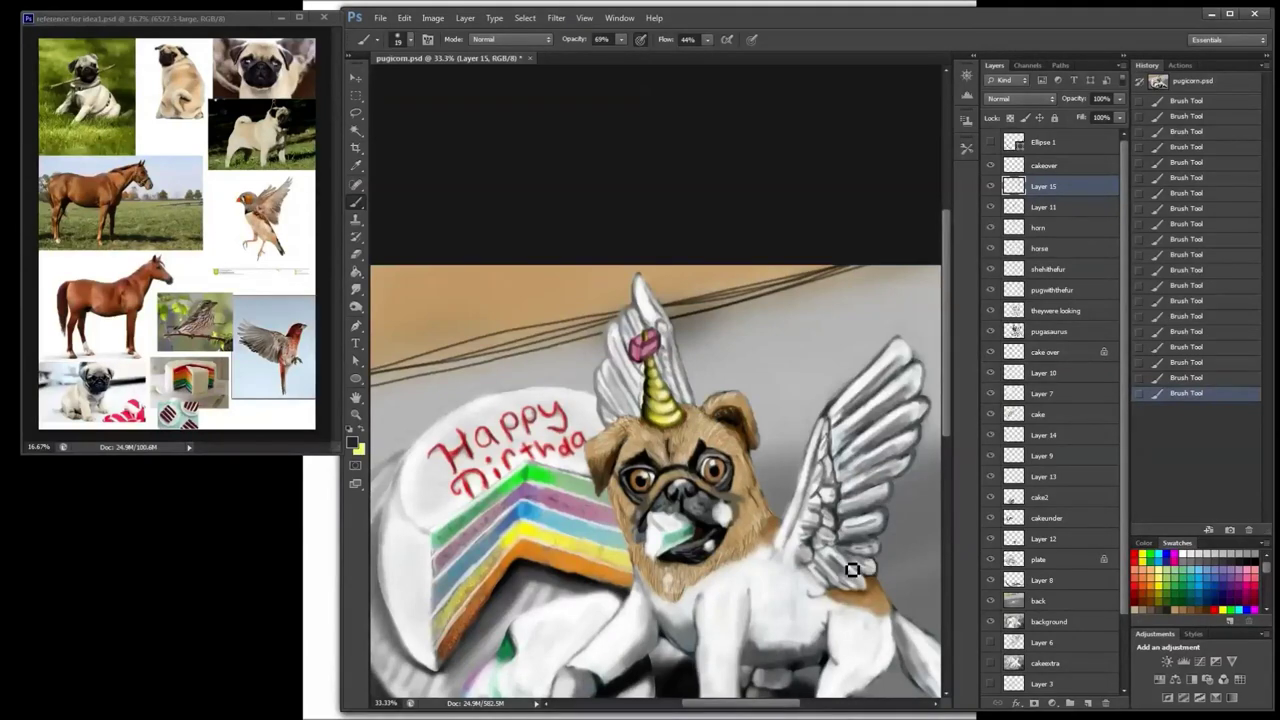
Step: Brush white highlights over the long, inner and lower feathers of the large wing with a larger brush
left_click(1185, 553)
right_click(903, 372)
left_click_drag(932, 158, 940, 158)
key("Return")
left_click_drag(893, 444, 856, 468)
mouse_move(896, 464)
left_mouse_down()
mouse_move(860, 481)
mouse_move(844, 530)
mouse_move(855, 552)
mouse_move(814, 548)
left_mouse_up()
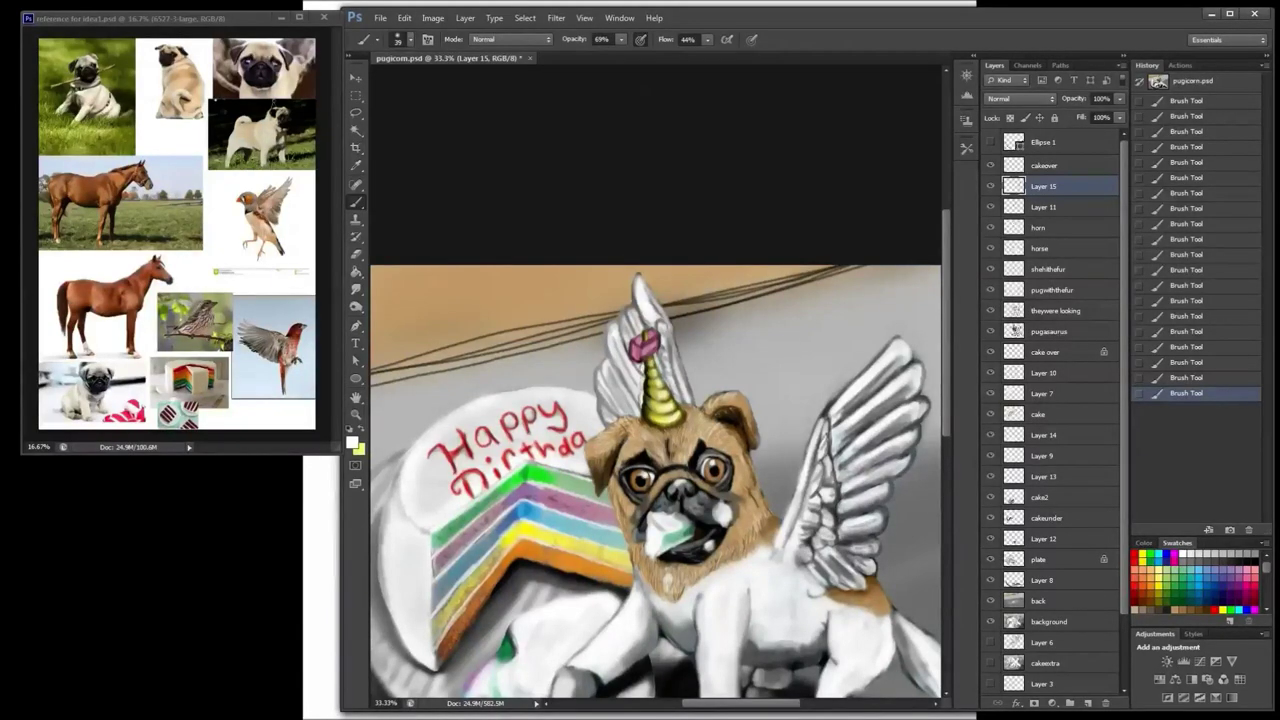
left_click_drag(828, 442, 822, 476)
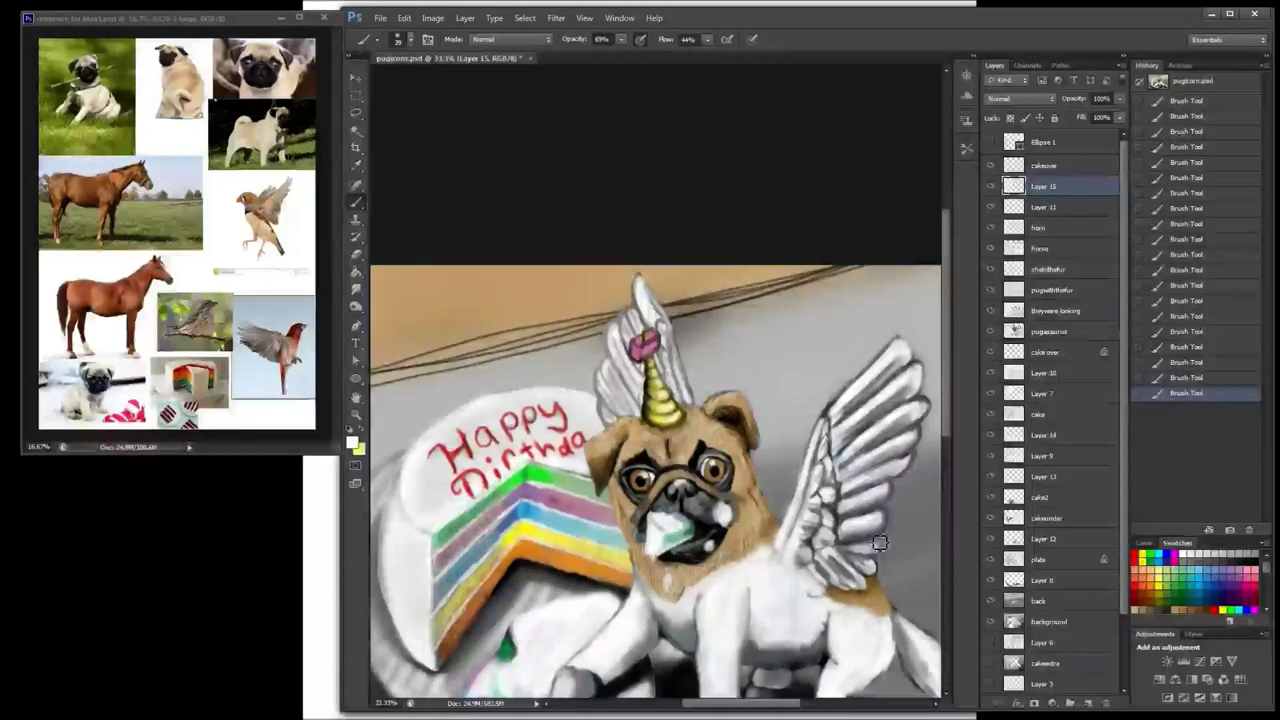
mouse_move(878, 548)
left_mouse_down()
mouse_move(845, 569)
mouse_move(818, 590)
left_mouse_up()
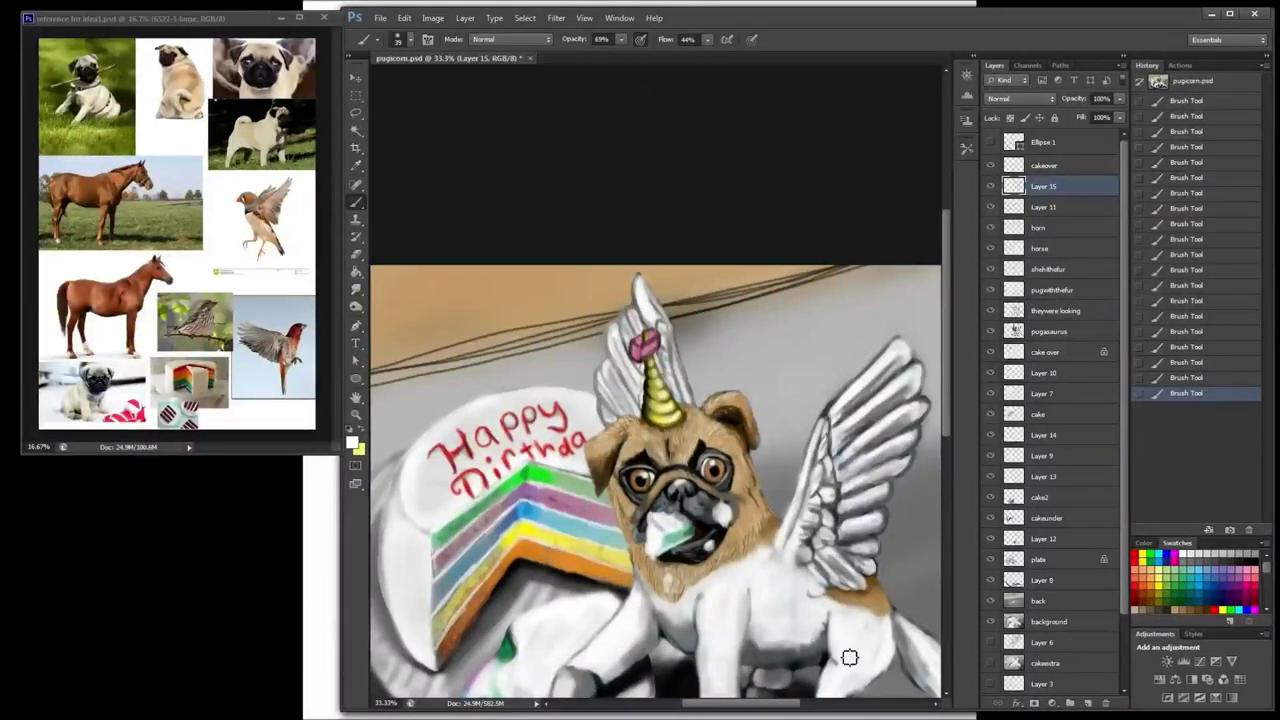
left_click_drag(848, 538, 867, 494)
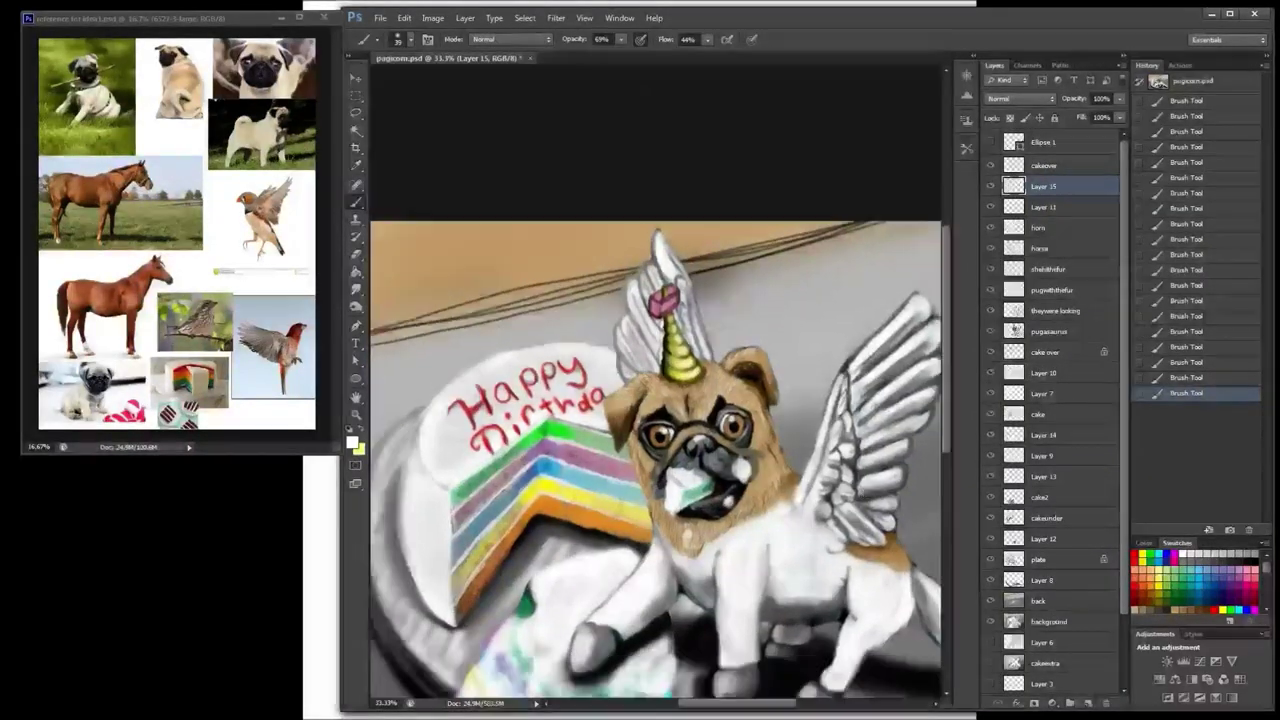
left_click_drag(802, 541, 752, 425)
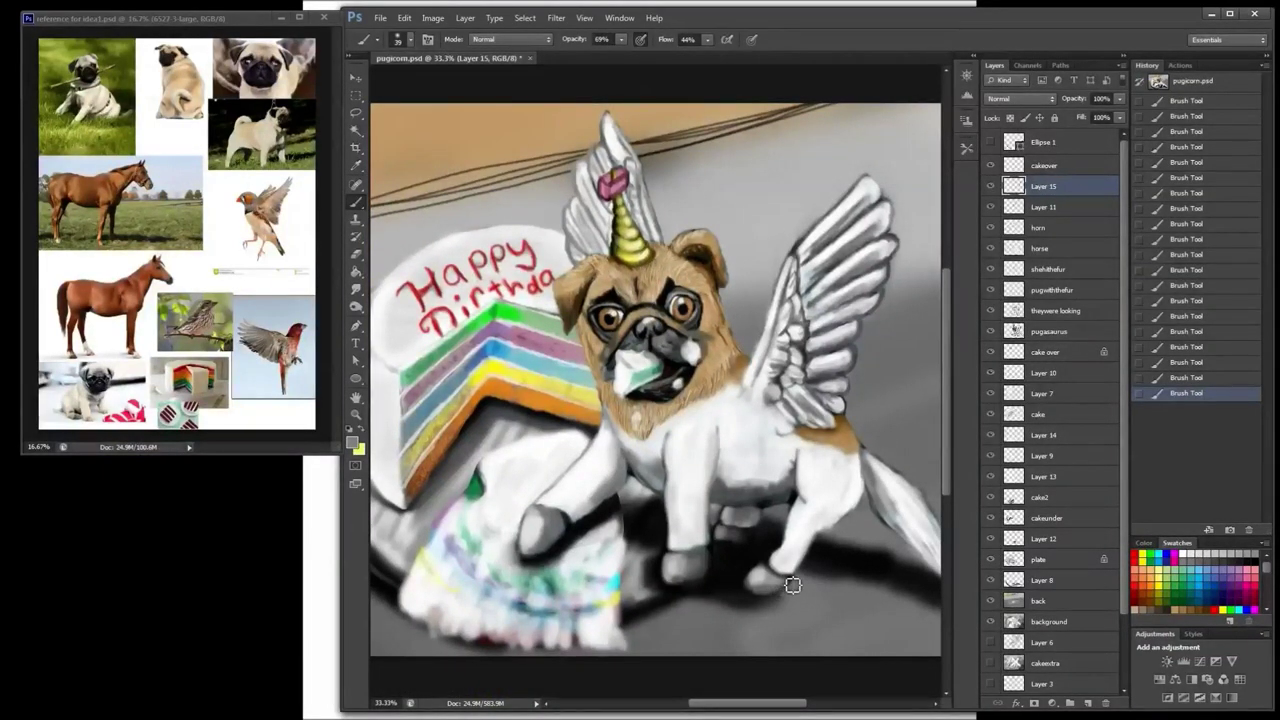
Step: Refine the hooves, the lower hind leg and the underside of the raised front leg with white and grey brushwork
left_click(1184, 554)
left_click_drag(757, 574, 768, 580)
mouse_move(724, 535)
left_mouse_down()
mouse_move(680, 570)
mouse_move(690, 578)
left_mouse_up()
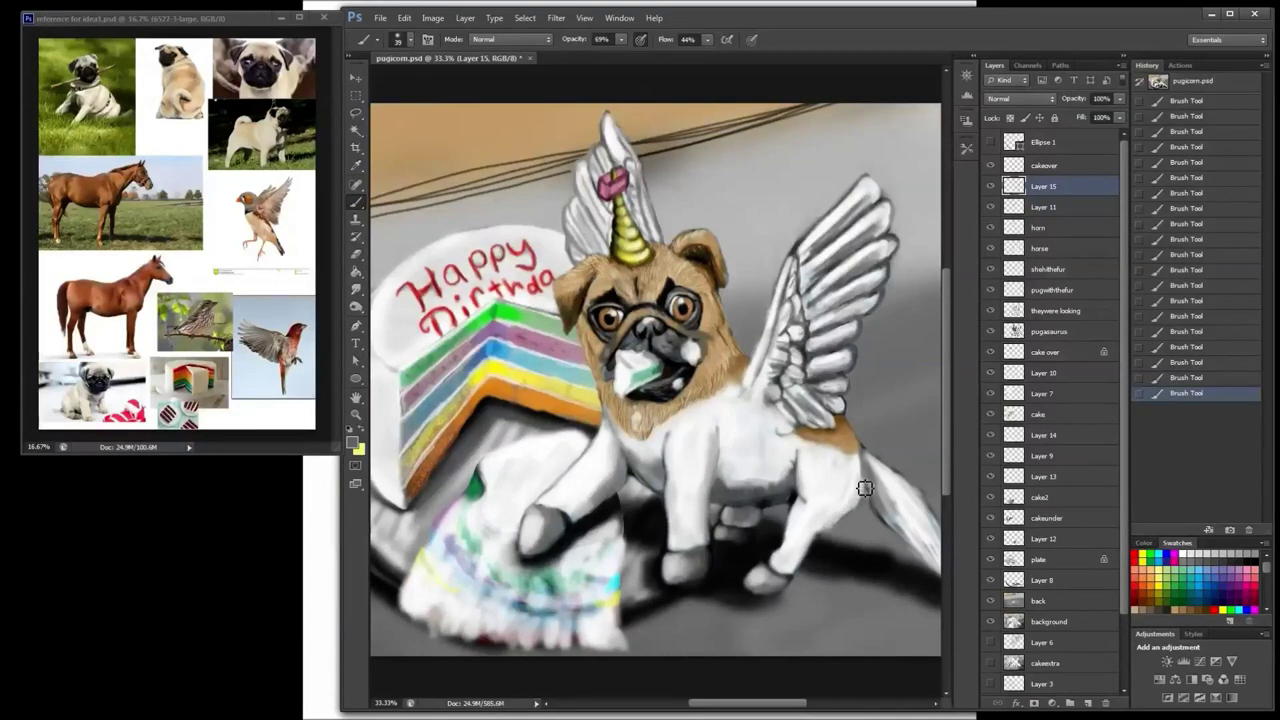
left_click_drag(810, 531, 789, 567)
mouse_move(578, 523)
left_mouse_down()
mouse_move(597, 502)
mouse_move(666, 493)
left_mouse_up()
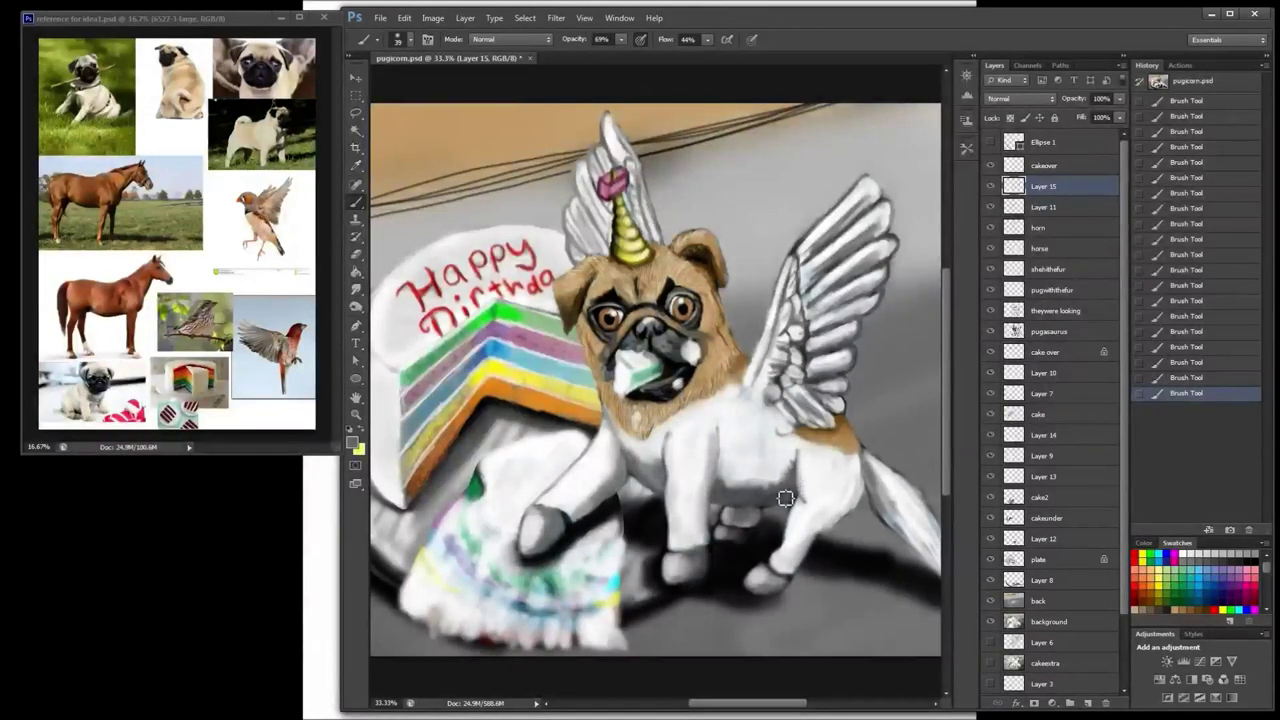
Step: Shade the belly in grey and blend it into the body with sampled white using a 70 px brush
left_click_drag(781, 490, 736, 484)
left_click(745, 465, "alt")
right_click(747, 474)
left_click_drag(808, 164, 813, 164)
left_click(733, 485)
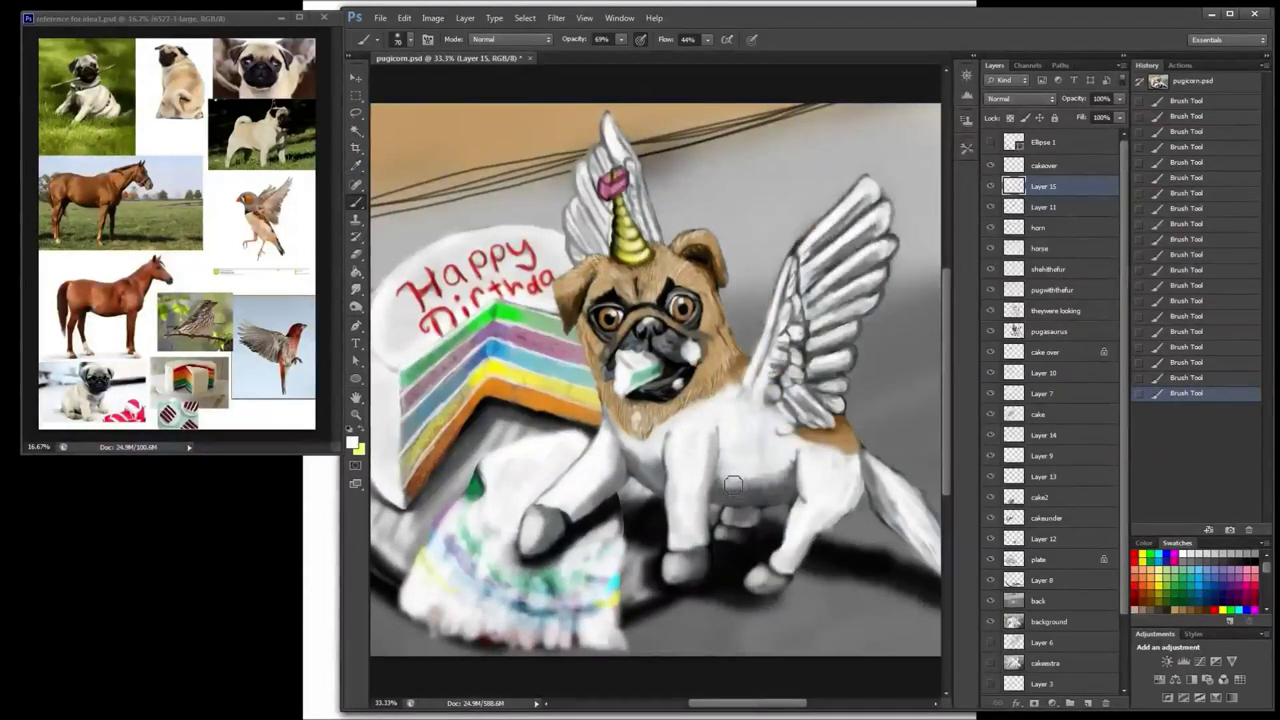
mouse_move(733, 485)
left_mouse_down()
mouse_move(767, 484)
mouse_move(792, 470)
mouse_move(740, 483)
left_mouse_up()
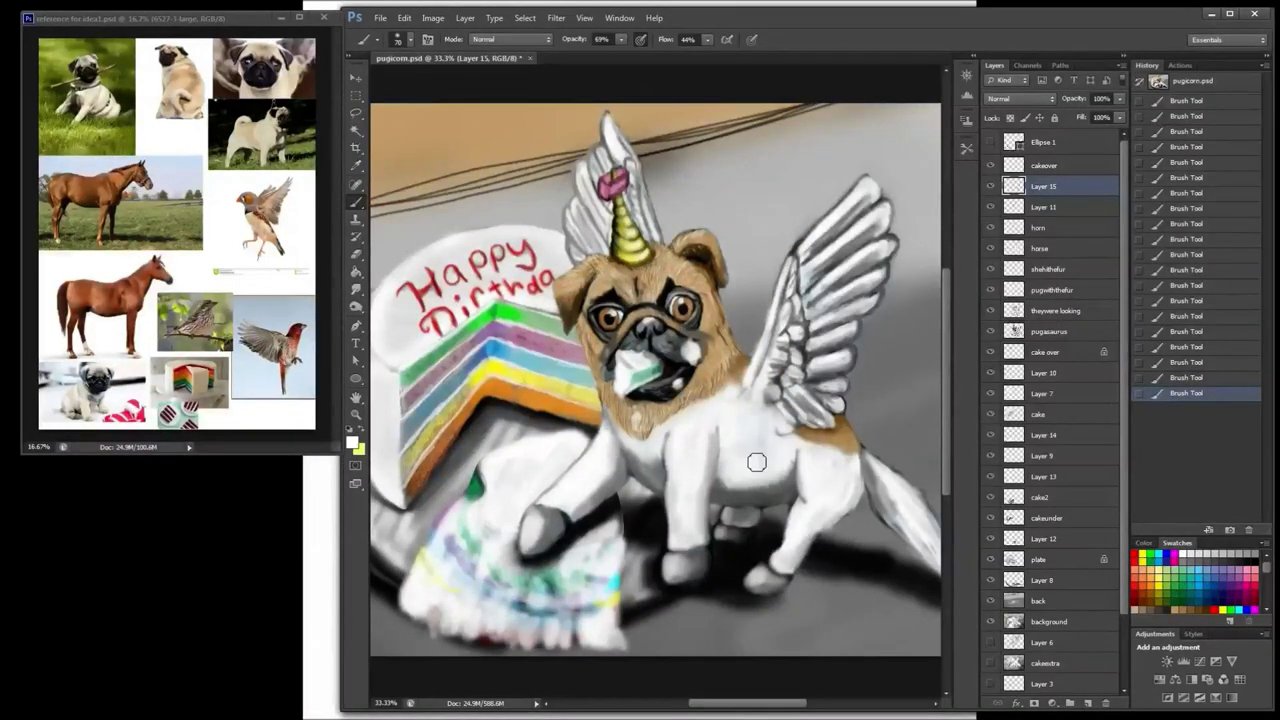
Step: Shade the front of the hind leg with sampled grey and brighten the body below the wing with sampled white
left_click(746, 510, "alt")
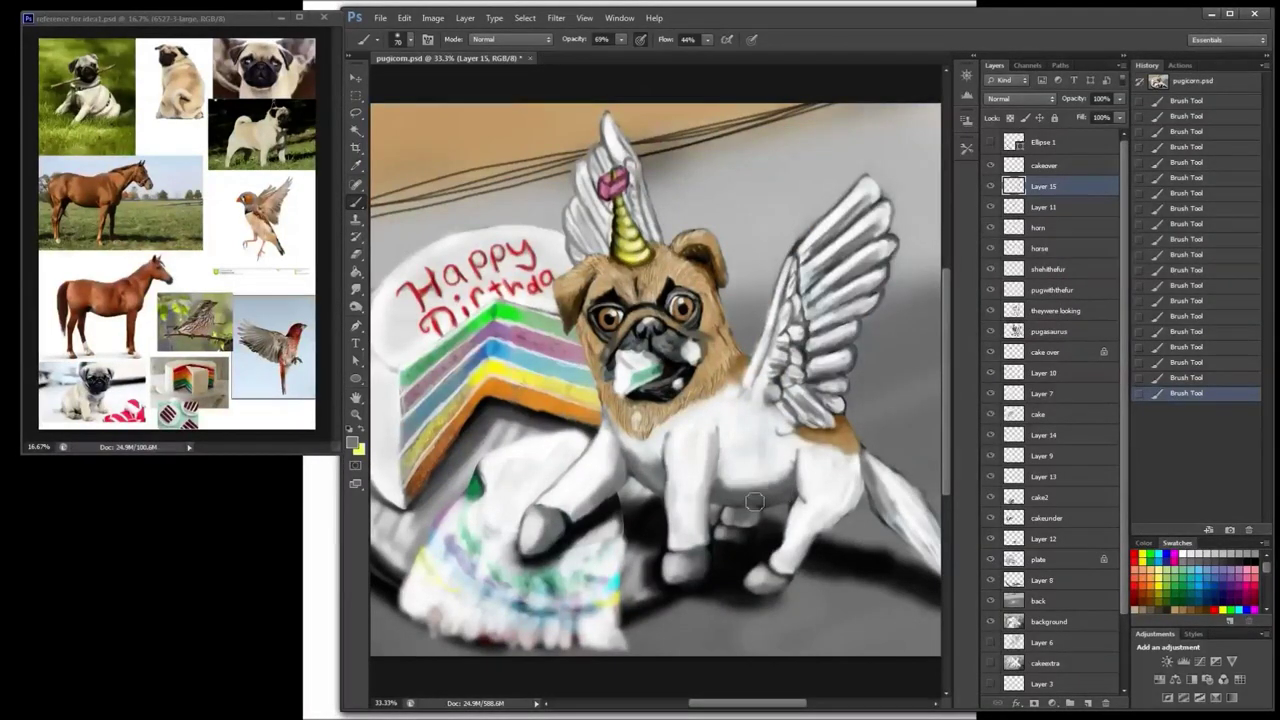
left_click_drag(817, 492, 799, 533)
left_click(823, 476, "alt")
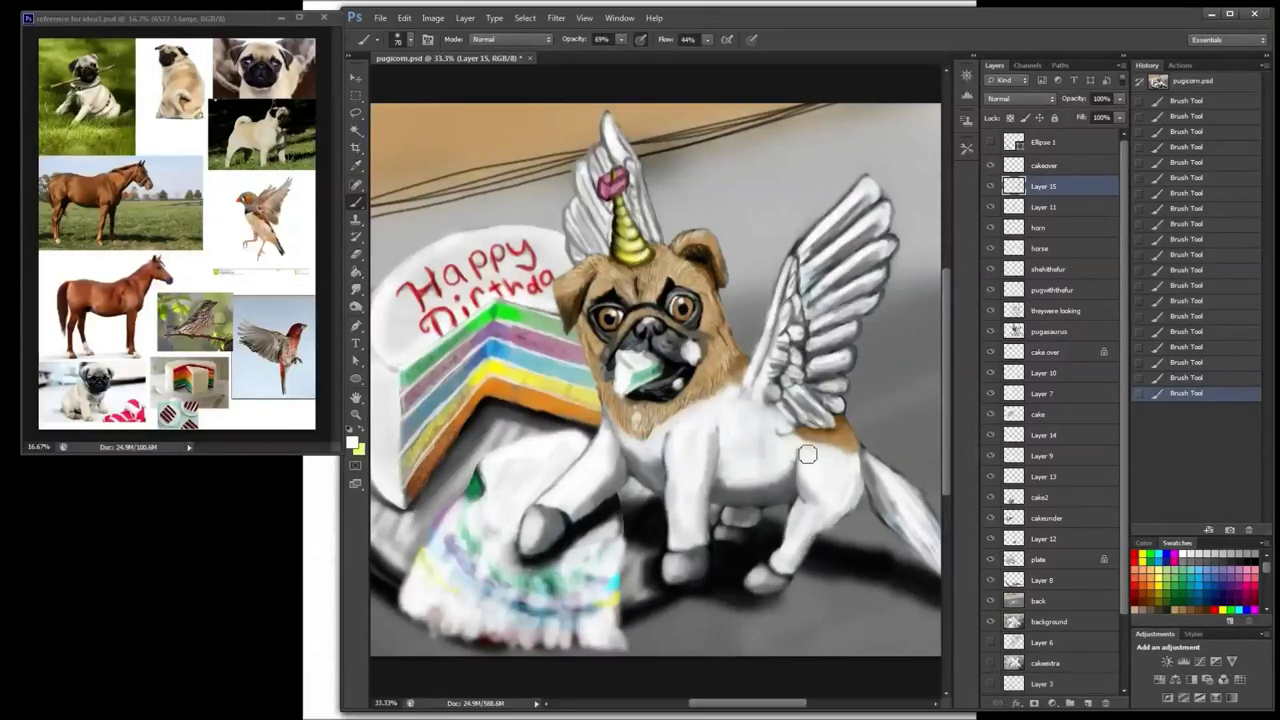
left_click_drag(770, 418, 784, 428)
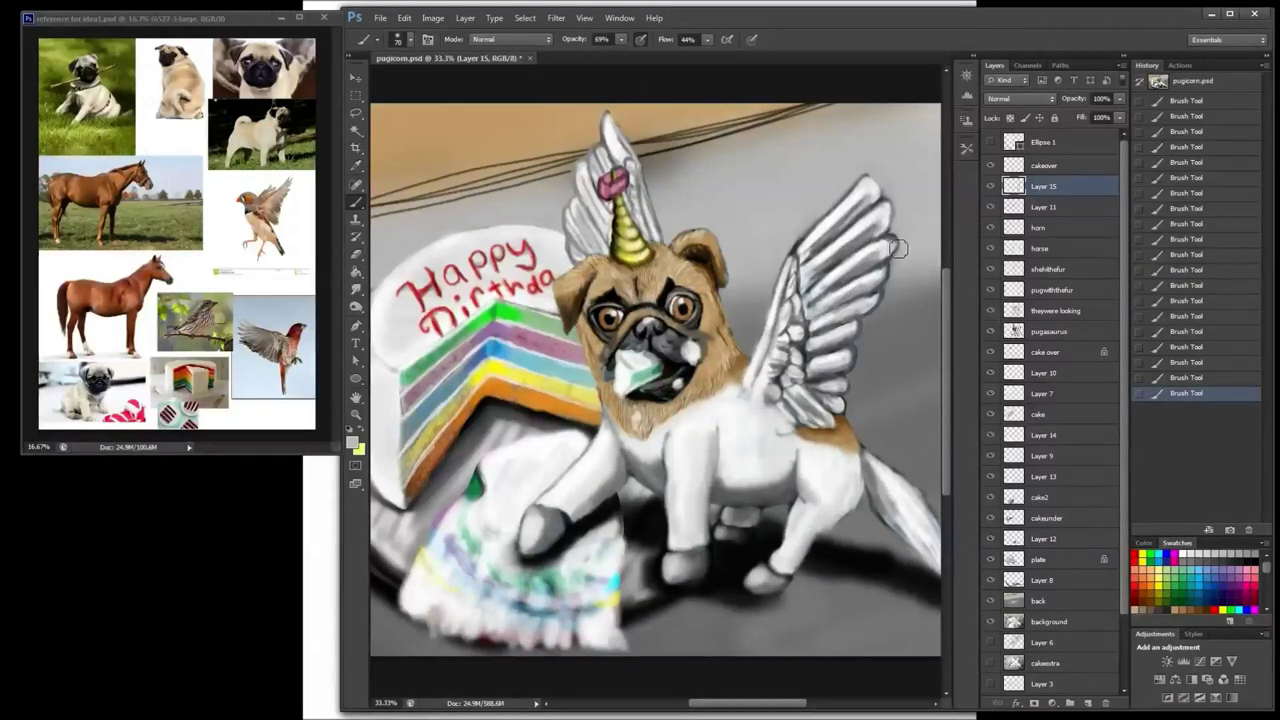
Step: Brush grey along an upper feather of the large wing and reduce the brush size for finer detail
left_click_drag(896, 249, 834, 284)
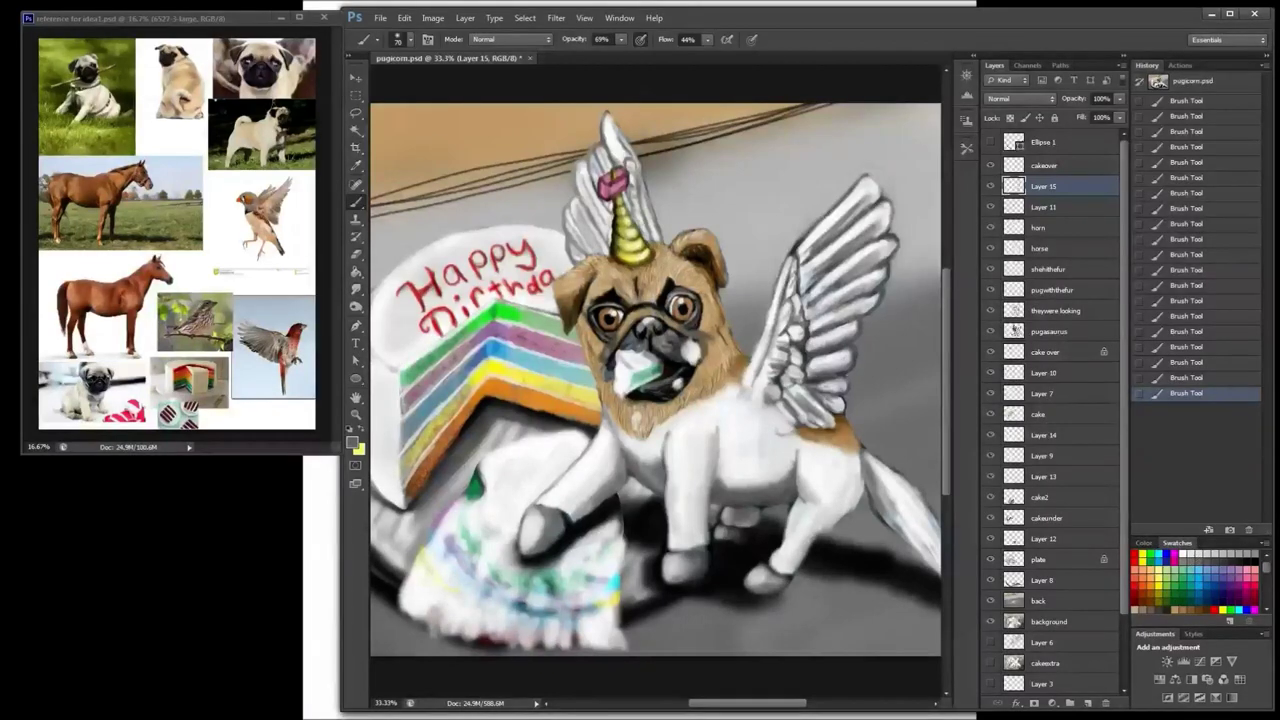
right_click(645, 210)
right_click(611, 210)
left_click(643, 159)
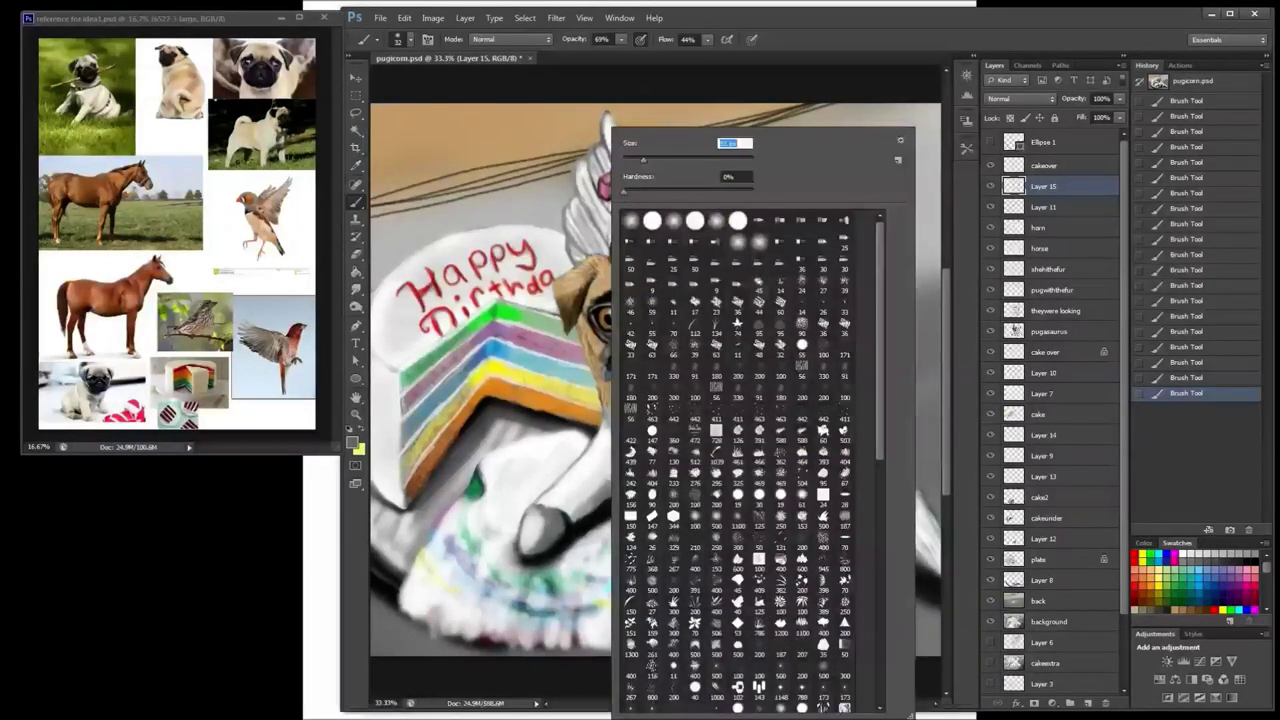
key("Return")
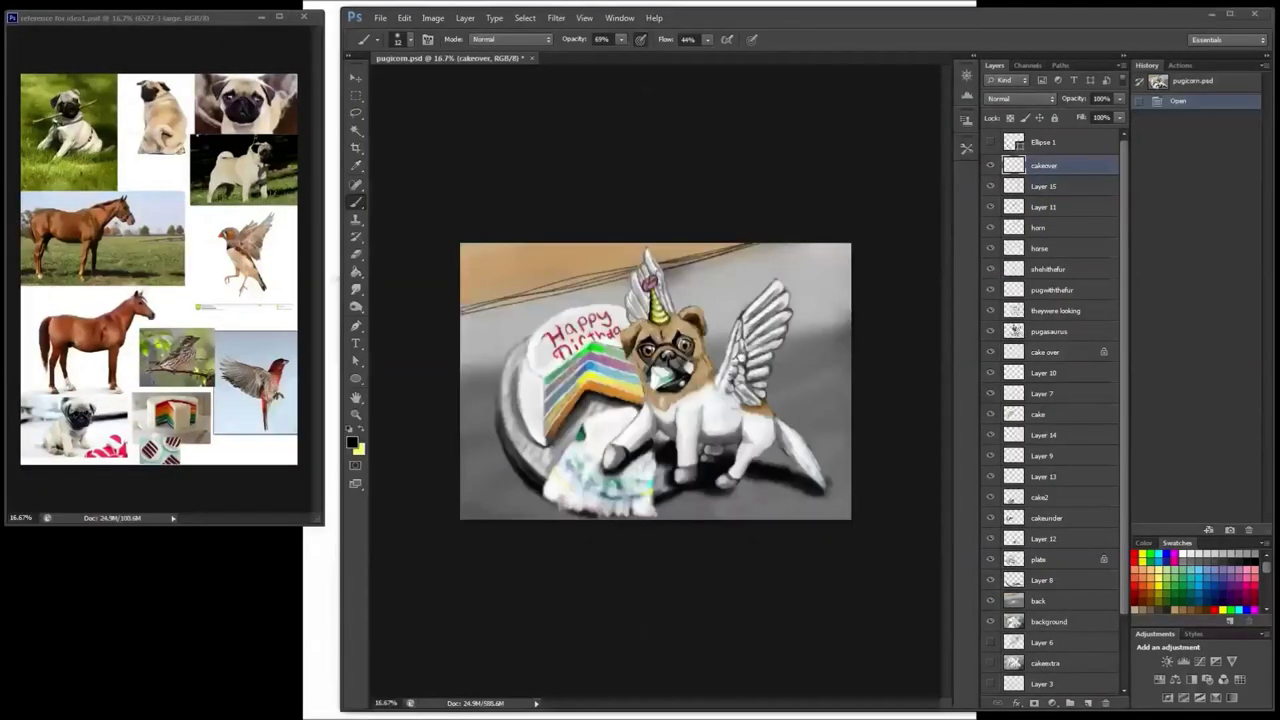
Step: On the cakeover layer, sketch a black frosting outline around the raised front hoof and fill it with white using a 74 px brush
left_click(603, 457)
left_click_drag(614, 470, 600, 472)
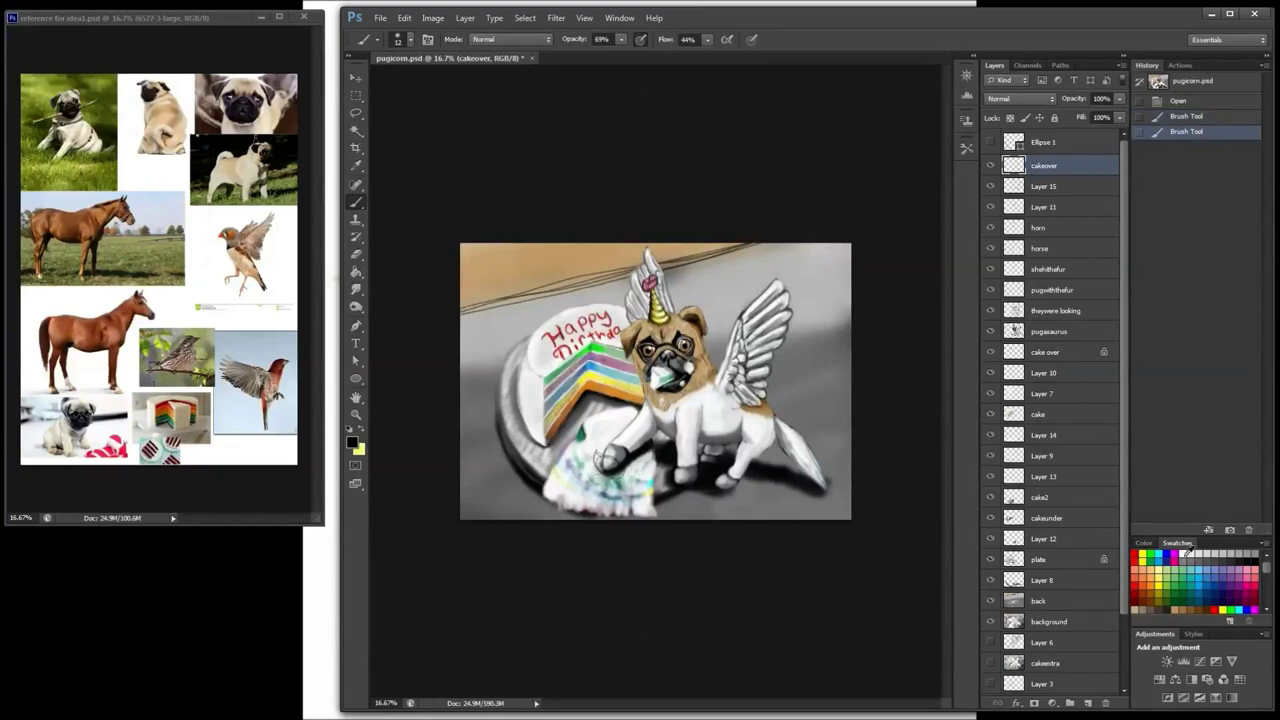
left_click(1190, 552)
right_click(742, 178)
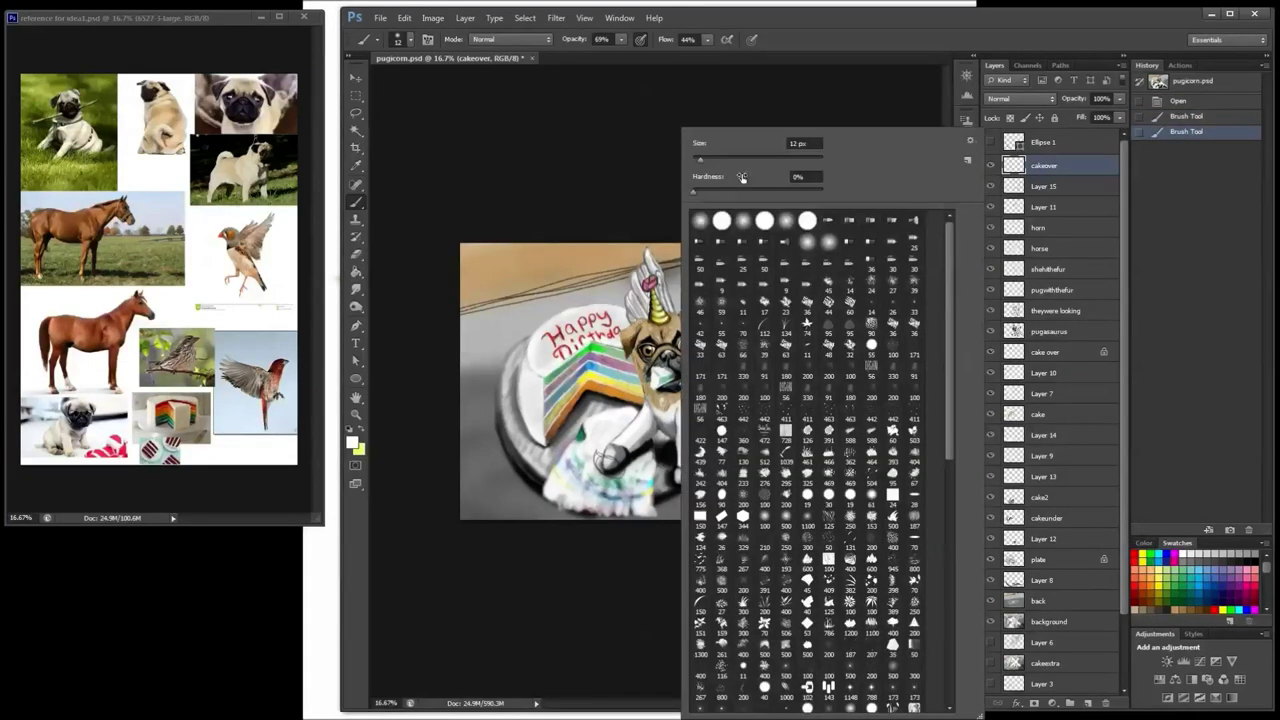
left_click_drag(700, 160, 714, 160)
left_click_drag(604, 466, 612, 474)
left_click_drag(606, 472, 610, 472)
left_click_drag(612, 474, 620, 480)
Step: Build up more white frosting over the raised front hoof where it sinks into the cake slice
key("ctrl+minus")
key("ctrl+minus")
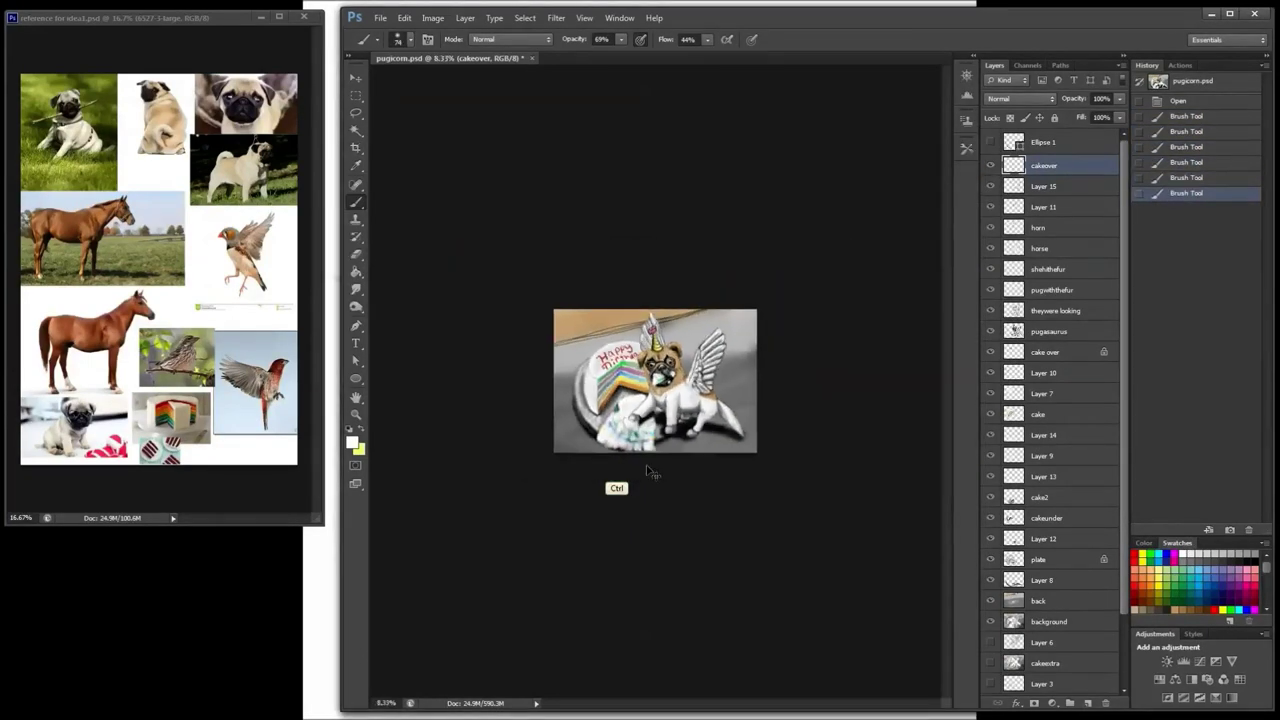
key("ctrl+plus")
key("ctrl+plus")
key("ctrl+plus")
key("ctrl+plus")
key("ctrl+plus")
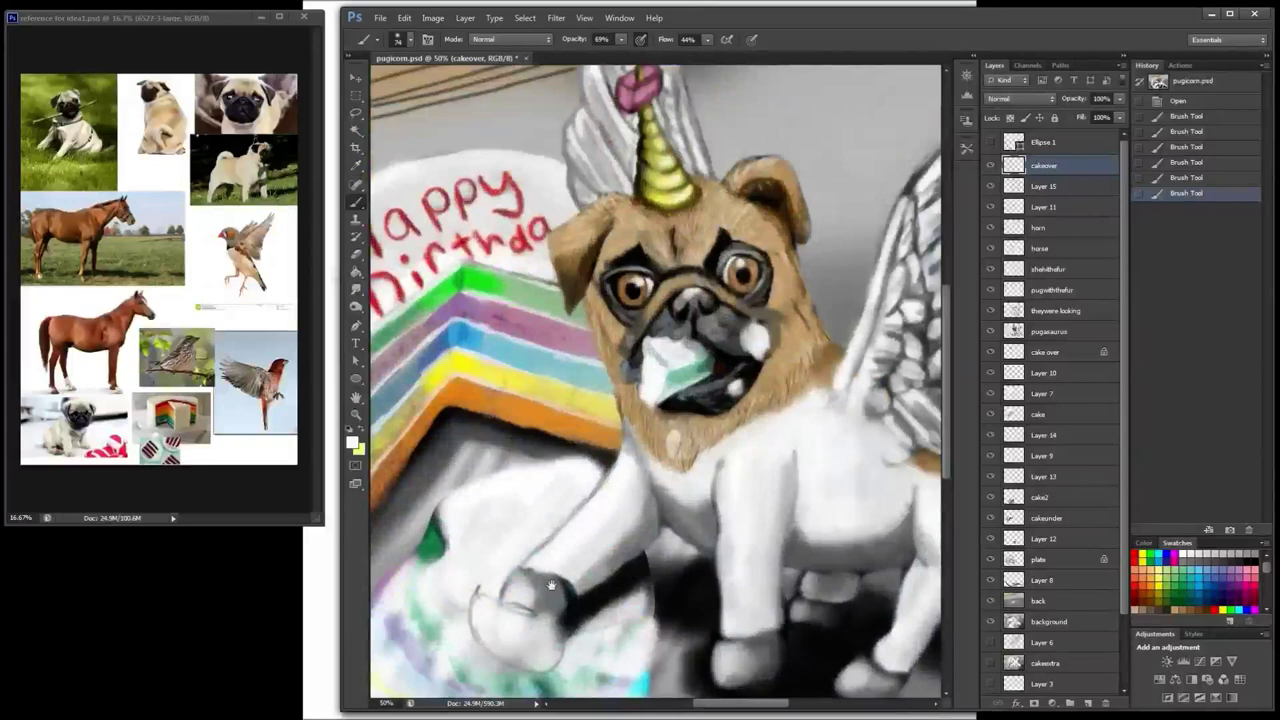
left_click_drag(551, 585, 599, 525)
left_click_drag(545, 555, 570, 565)
left_click_drag(550, 570, 575, 580)
left_click_drag(560, 560, 585, 575)
Step: Outline the frosting mound around the raised front hoof in black with a 16 px brush
left_click(1256, 561)
right_click(602, 535)
left_click_drag(665, 160, 651, 160)
left_click(550, 540)
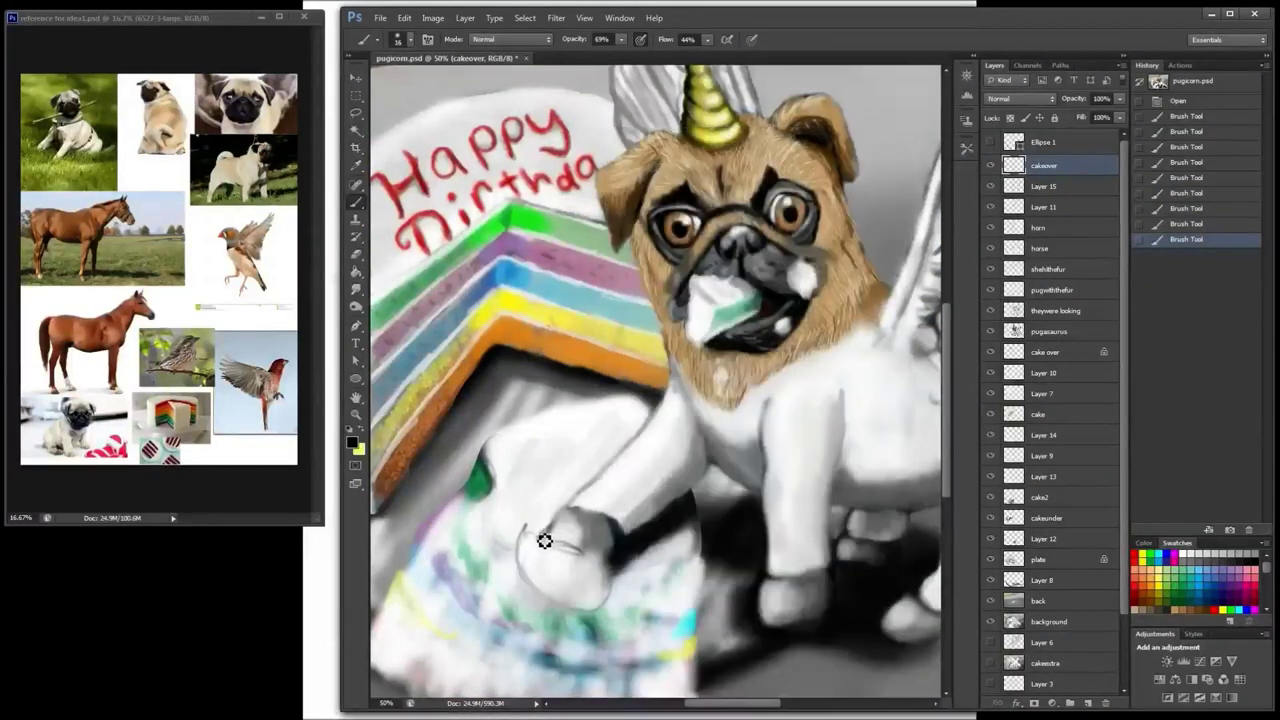
mouse_move(526, 527)
left_mouse_down()
mouse_move(623, 592)
mouse_move(615, 582)
mouse_move(595, 612)
mouse_move(525, 527)
left_mouse_up()
mouse_move(523, 528)
left_mouse_down()
mouse_move(514, 560)
mouse_move(600, 590)
left_mouse_up()
Step: Paint over the frosting mound's outline with a larger brush and choose grey at a 197 px brush size
right_click(633, 260)
left_click_drag(525, 565, 595, 603)
left_click(1214, 561)
right_click(686, 300)
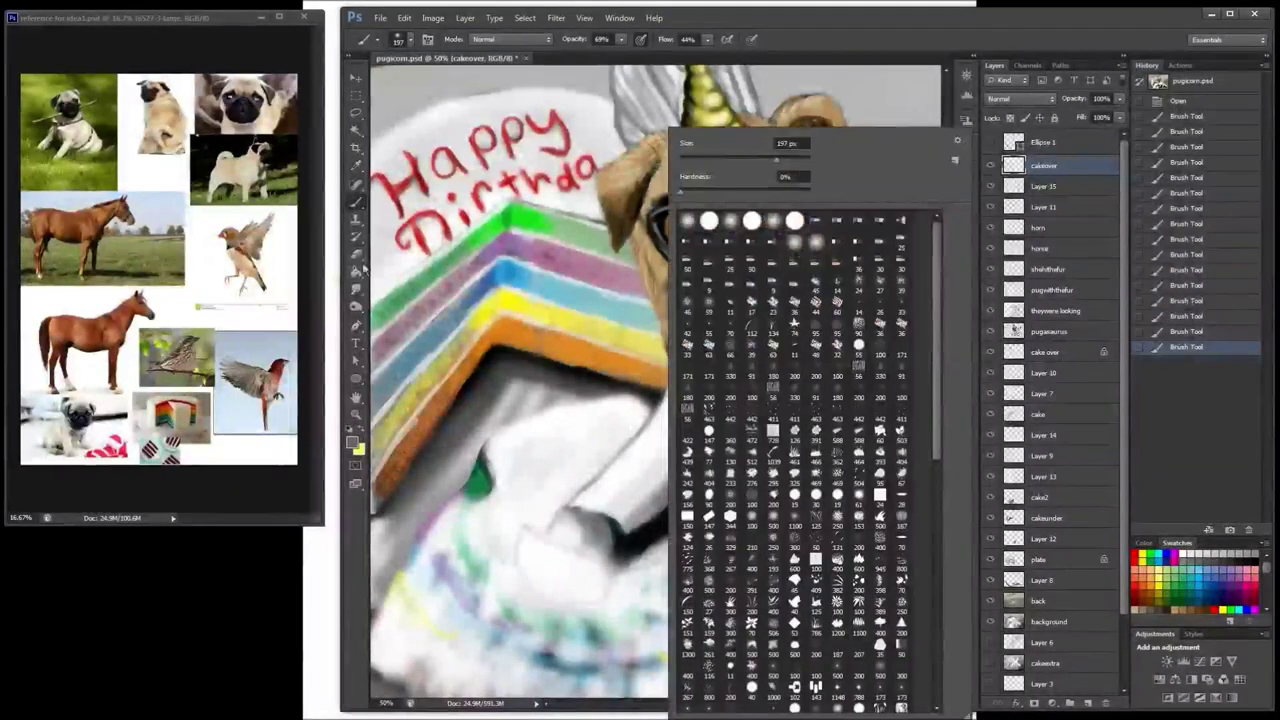
Step: Erase the frosting covering the top of the raised front hoof with a smaller eraser
left_click(357, 255)
left_click(606, 535)
right_click(606, 535)
left_click(647, 160)
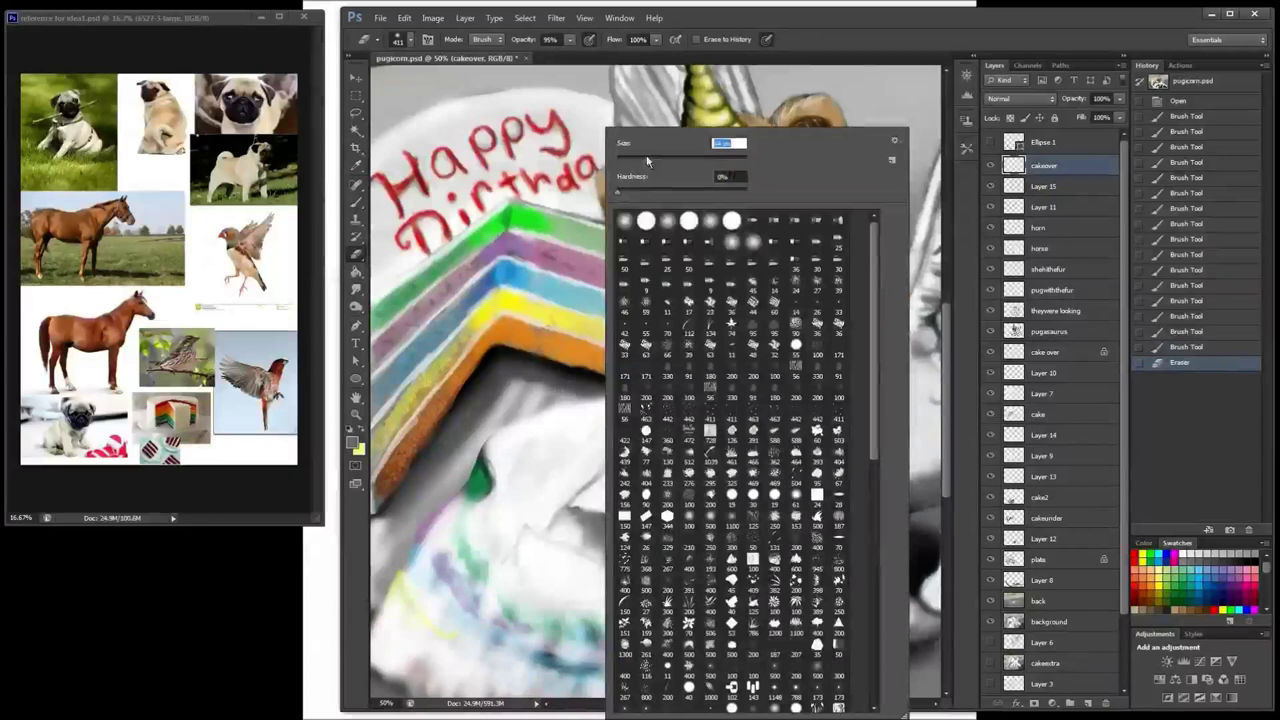
left_click(601, 564)
left_click_drag(541, 500, 544, 533)
mouse_move(544, 533)
left_mouse_down()
mouse_move(530, 509)
mouse_move(562, 501)
mouse_move(552, 542)
left_mouse_up()
Step: Repaint the frosting edge beside the raised front hoof in grey and white, finishing with a 67 px brush
left_click(357, 203)
right_click(553, 510)
left_click(573, 162)
left_click(563, 518)
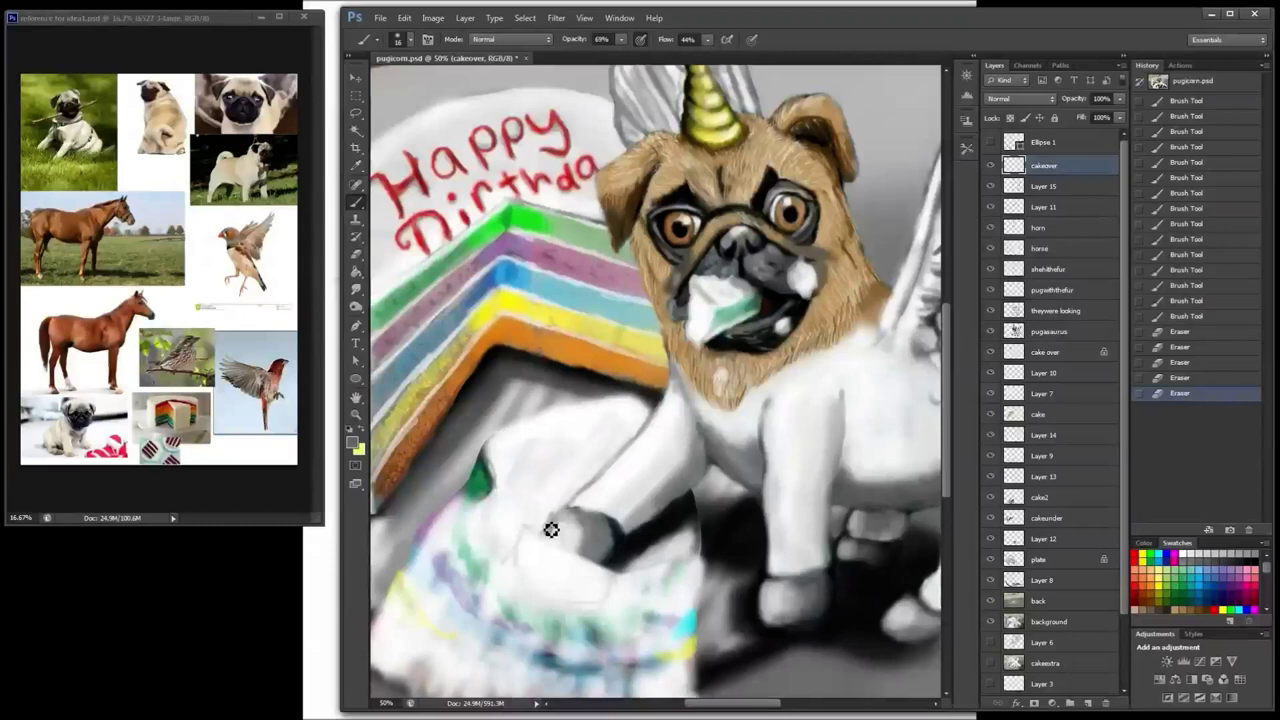
left_click(551, 529)
right_click(556, 524)
key("Return")
left_click(546, 502)
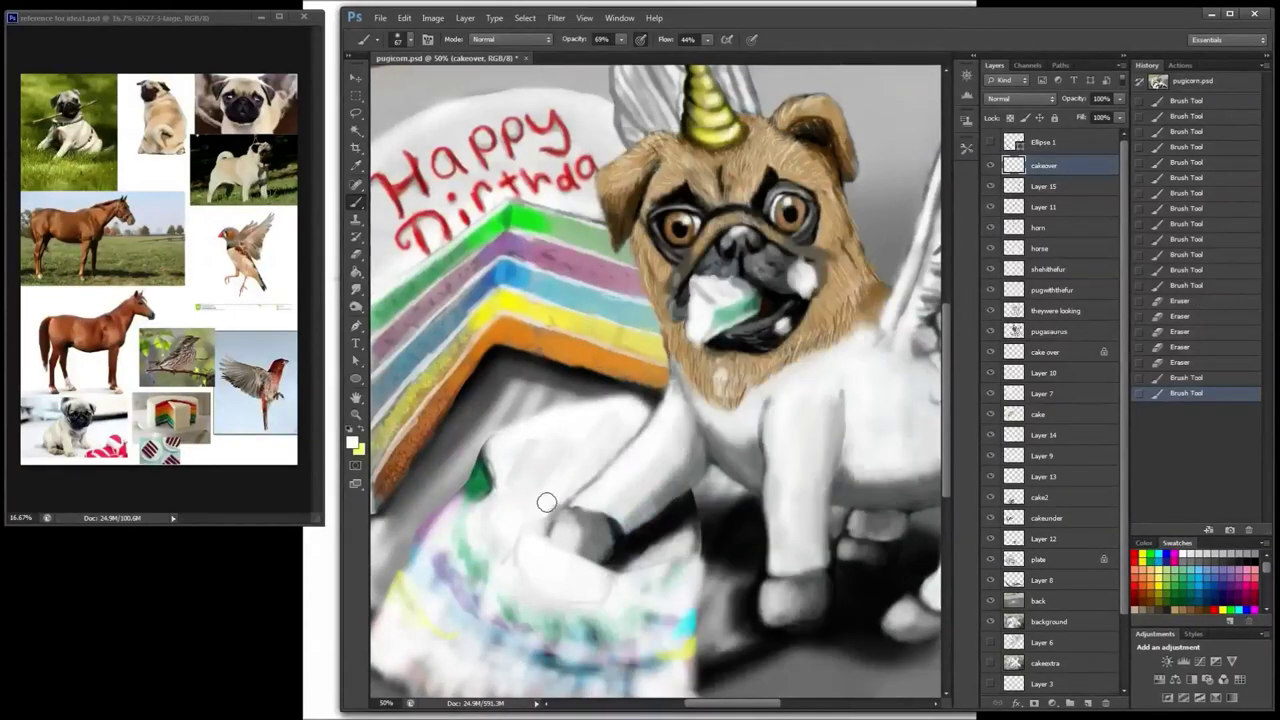
left_click_drag(547, 502, 541, 531)
left_click_drag(520, 542, 502, 560)
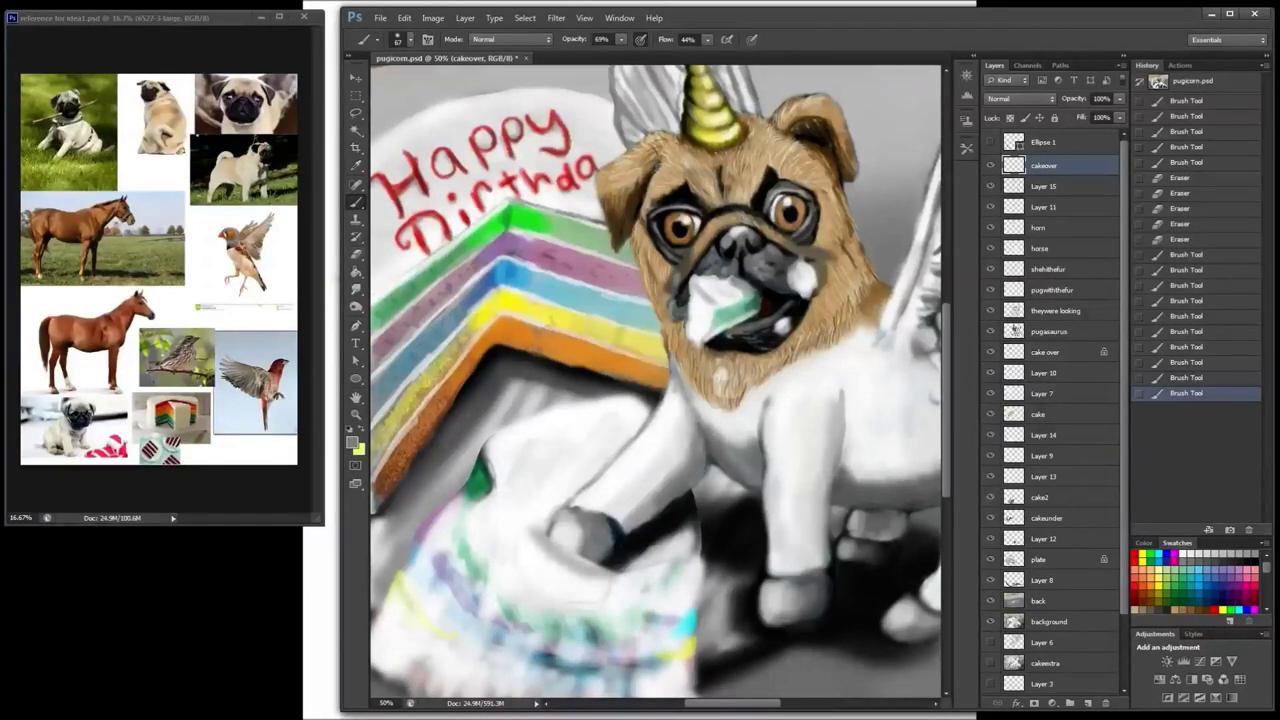
Step: Erase the excess frosting over the lower part of the raised front hoof with a 40 px eraser
left_click(356, 254)
left_click_drag(602, 556, 556, 546)
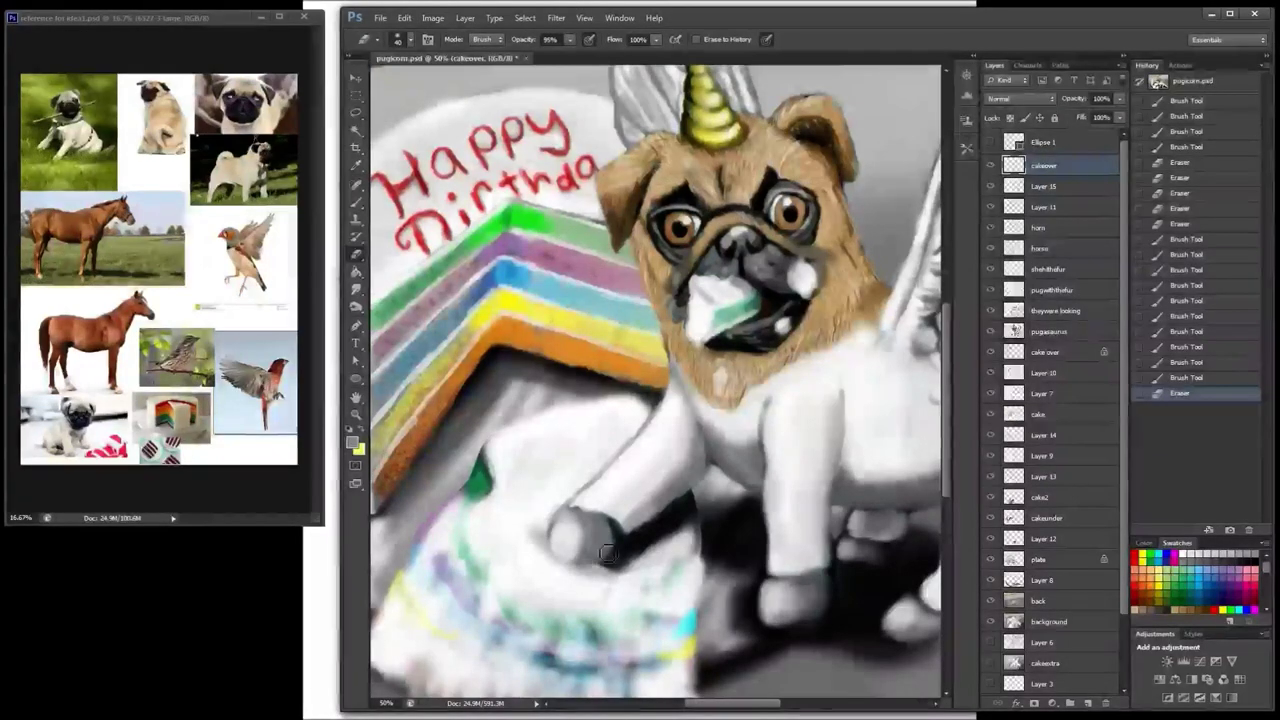
left_click(555, 545)
Step: Add a pink streak to the frosting beside the raised front hoof and soften it with white
left_click(357, 203)
left_click_drag(548, 500, 532, 530)
left_click_drag(535, 515, 545, 550)
mouse_move(560, 500)
left_mouse_down()
mouse_move(601, 546)
mouse_move(530, 537)
left_mouse_up()
left_click(1193, 555)
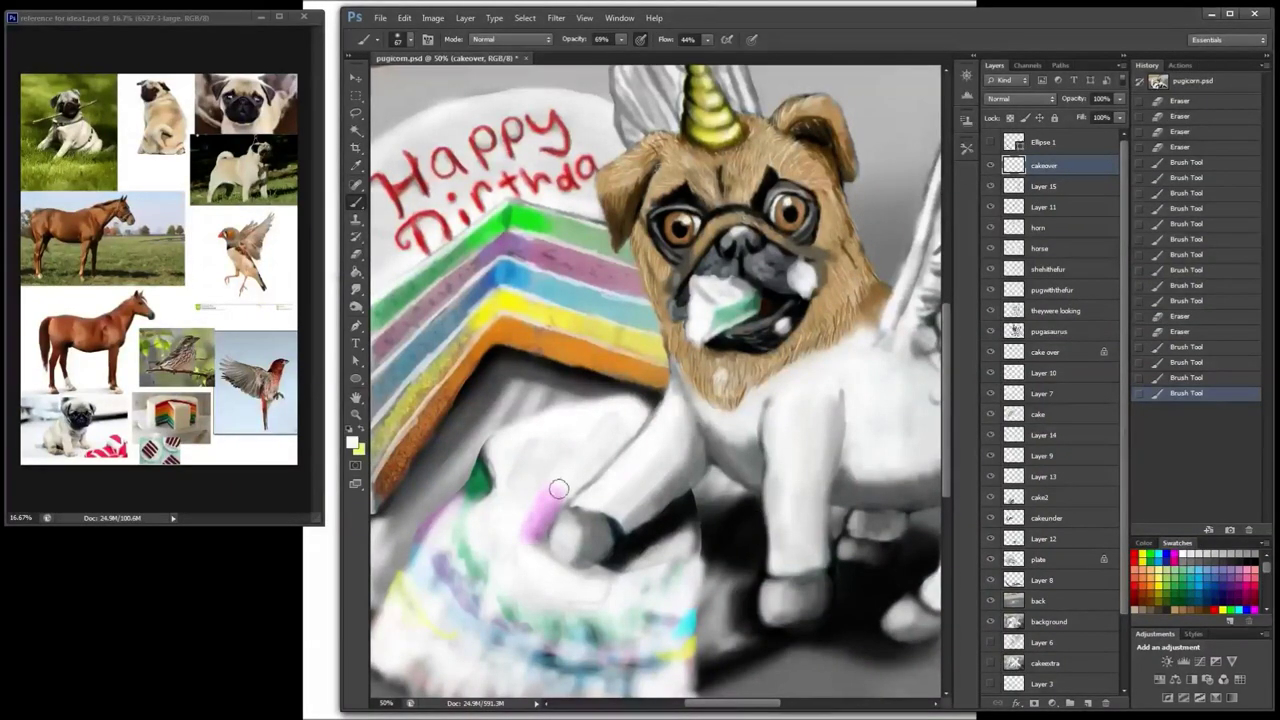
left_click_drag(557, 491, 527, 538)
Step: Erase the paint overlapping the raised front hoof along its front and bottom edge
key("e")
left_click_drag(556, 520, 566, 545)
left_click_drag(566, 545, 590, 567)
mouse_move(590, 567)
left_mouse_down()
mouse_move(608, 551)
mouse_move(601, 568)
left_mouse_up()
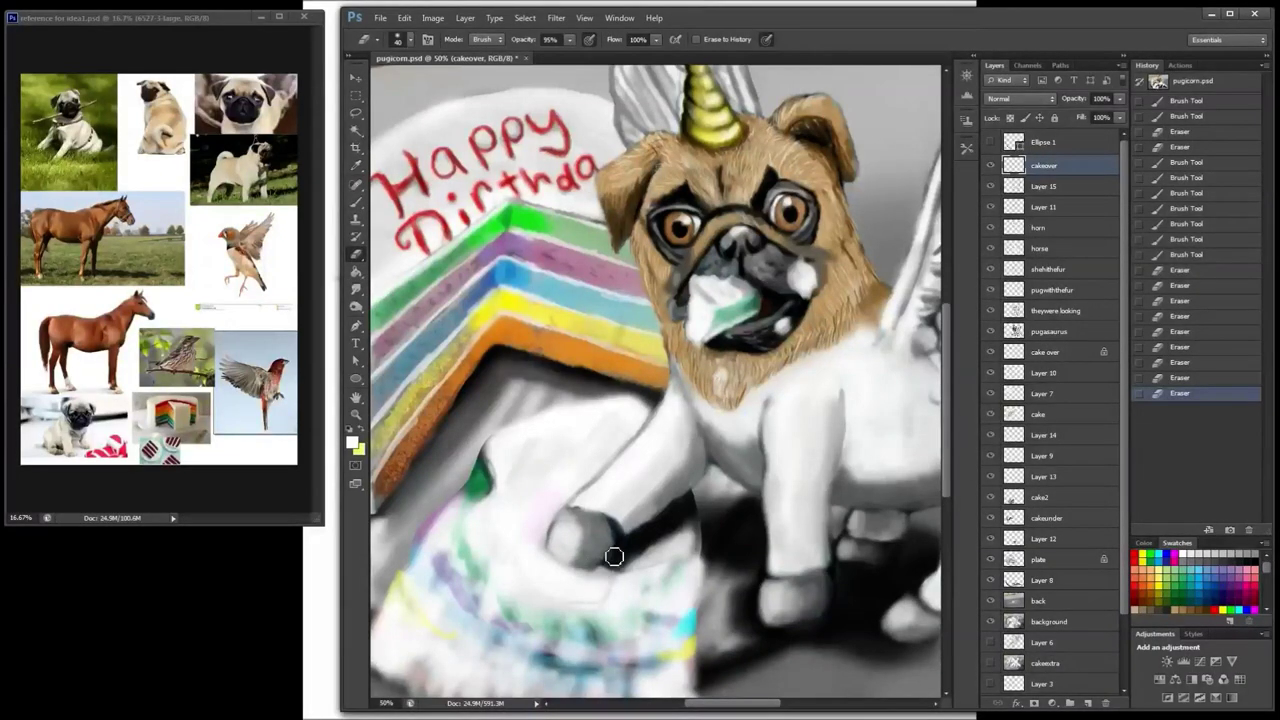
Step: Paint the frosting directly beneath the raised front hoof with grey shading and white
key("b")
left_click(600, 565)
right_click(663, 199)
left_click(602, 560)
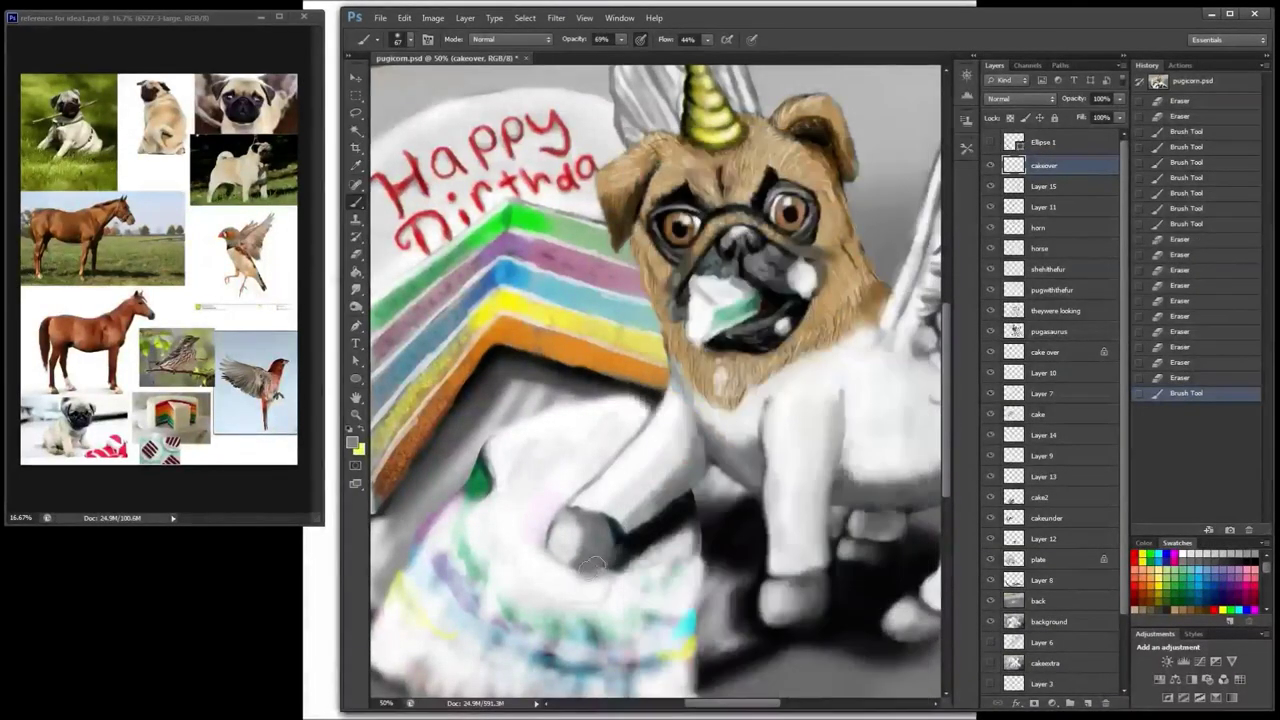
left_click(1183, 554)
left_click_drag(570, 568, 616, 576)
left_click_drag(614, 576, 576, 572)
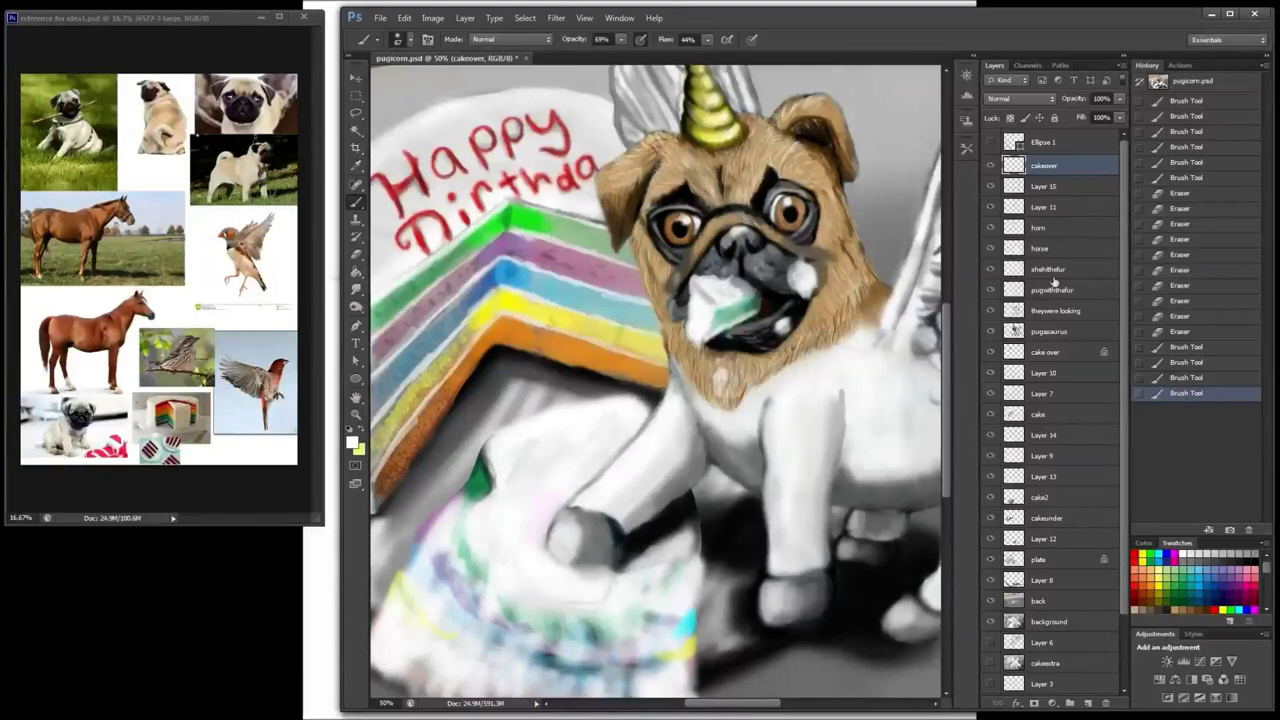
Step: On the horse layer, darken the back edge of the raised front hoof in dark grey with a 25 px brush
left_click(1045, 248)
left_click(1233, 554)
right_click(684, 545)
left_click_drag(734, 158, 709, 158)
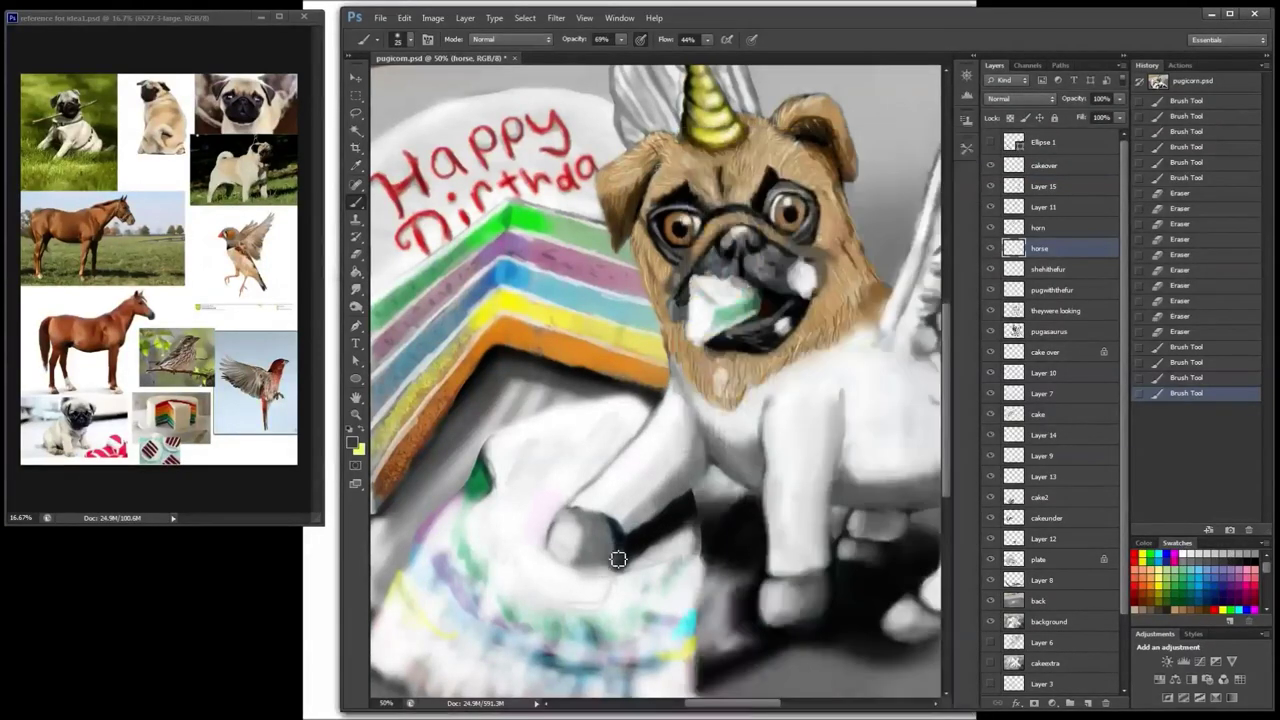
left_click_drag(614, 560, 617, 560)
Step: On the cakeover layer, erase the remaining frosting from the middle and bottom of the raised front hoof
left_click(1055, 170)
key("e")
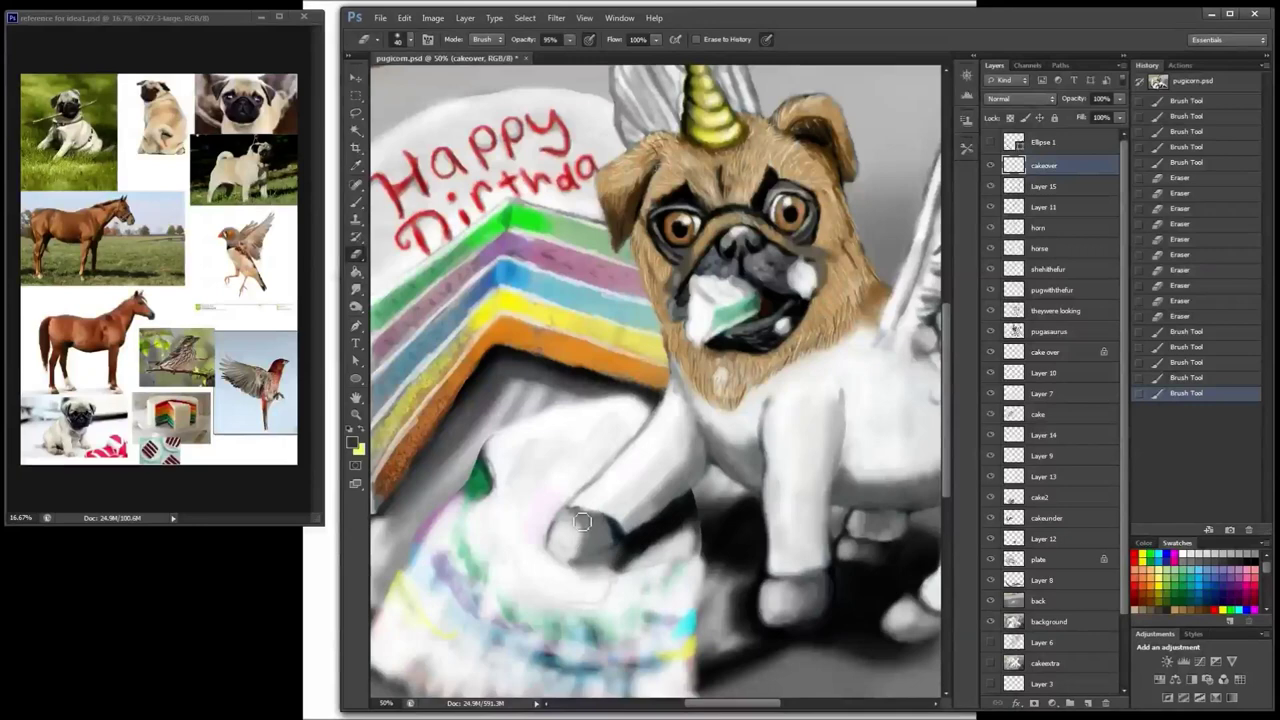
left_click_drag(582, 522, 590, 546)
left_click_drag(590, 550, 612, 550)
Step: Check what Layer 15 and Layer 11 contain, and paint a dark shadow on the raised front hoof on Layer 15
left_click(1044, 187)
left_click(991, 187)
left_click(991, 187)
left_click(1043, 208)
left_click(991, 208)
left_click(991, 208)
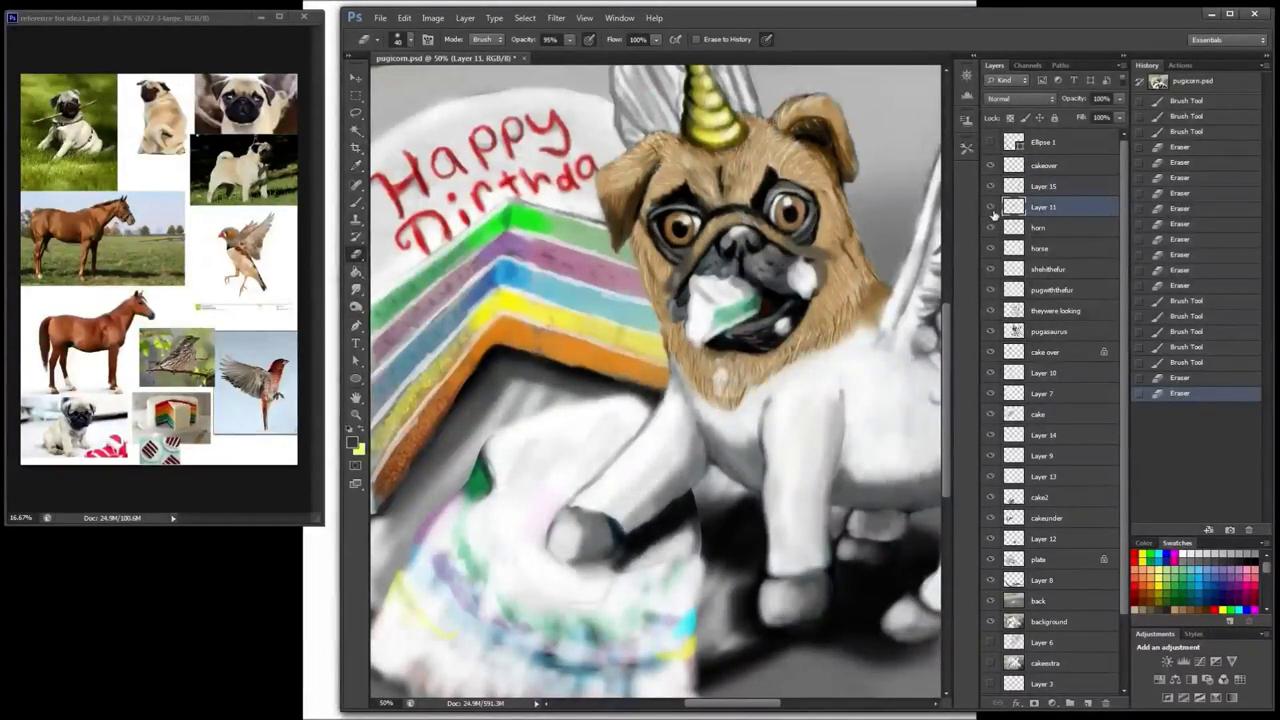
left_click(1050, 187)
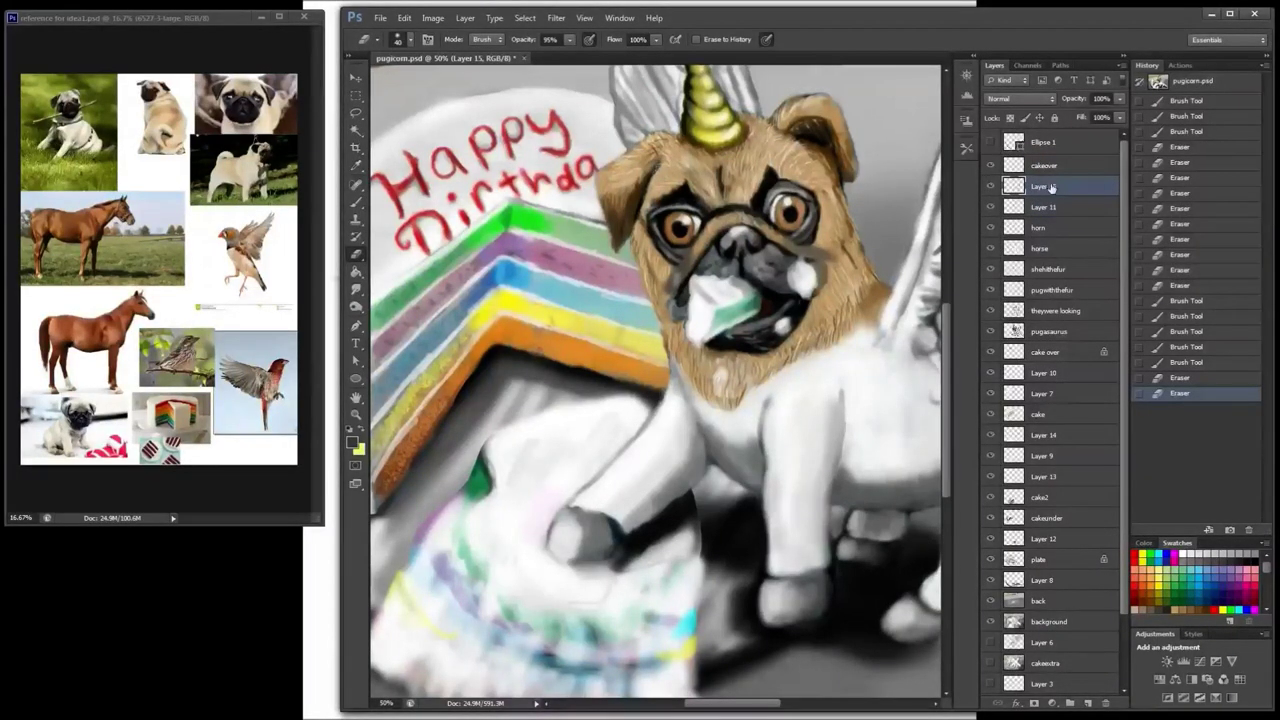
key("b")
mouse_move(580, 566)
left_mouse_down()
mouse_move(625, 540)
mouse_move(591, 568)
mouse_move(614, 560)
mouse_move(606, 537)
mouse_move(614, 570)
mouse_move(597, 537)
left_mouse_up()
left_click(1050, 165)
left_click(1046, 186)
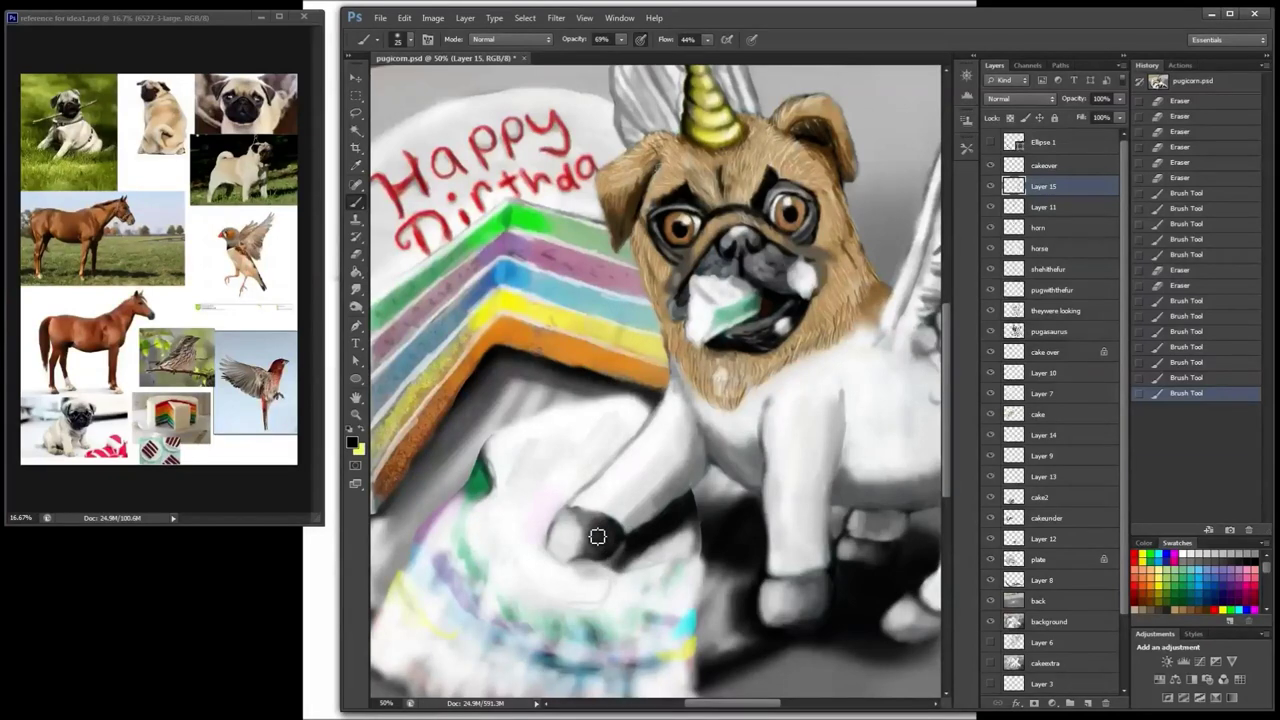
Step: Blend grey over the light front part of the raised front hoof with a 46 px brush
key("Return")
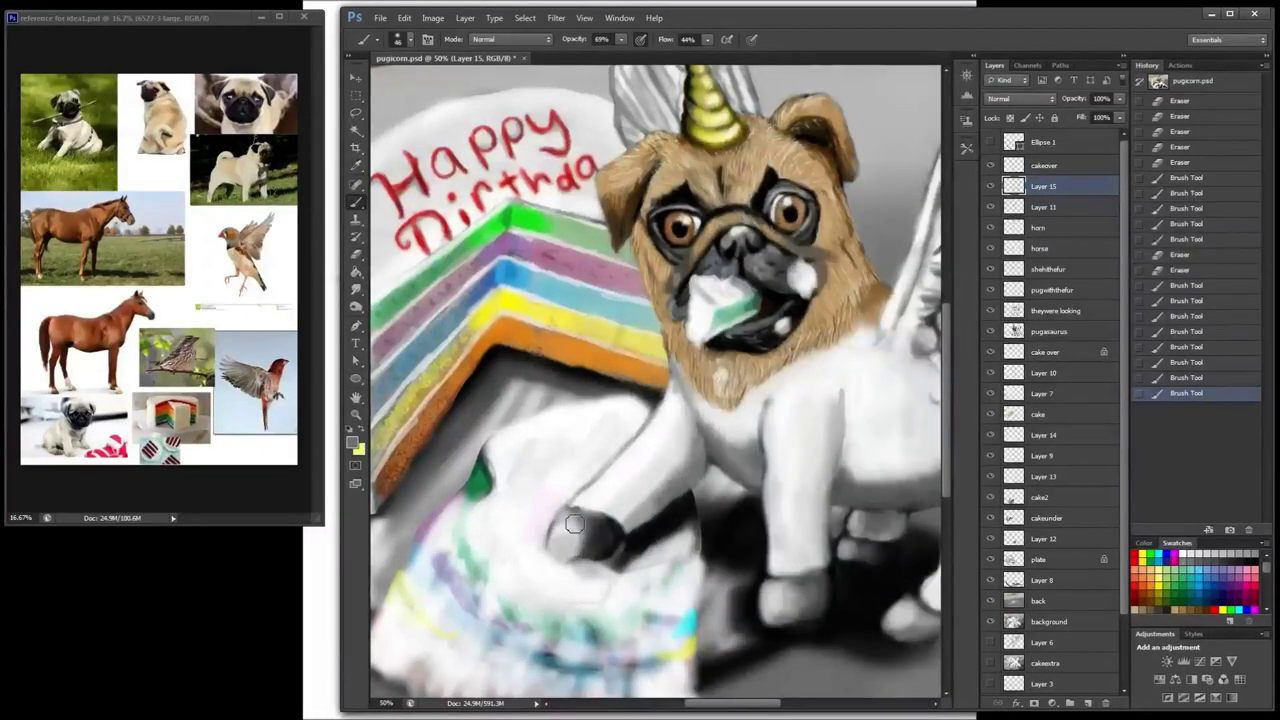
left_click(554, 556)
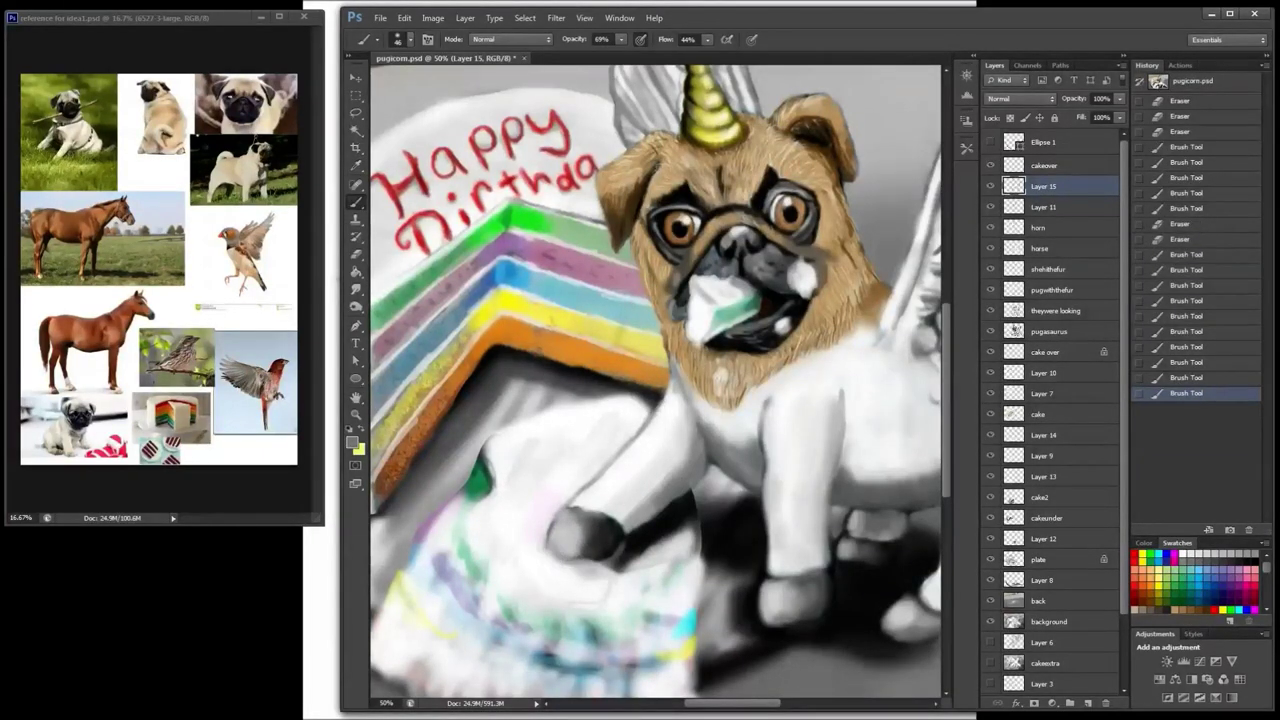
left_click(583, 553)
left_click(576, 540)
left_click(572, 523)
left_click(570, 523)
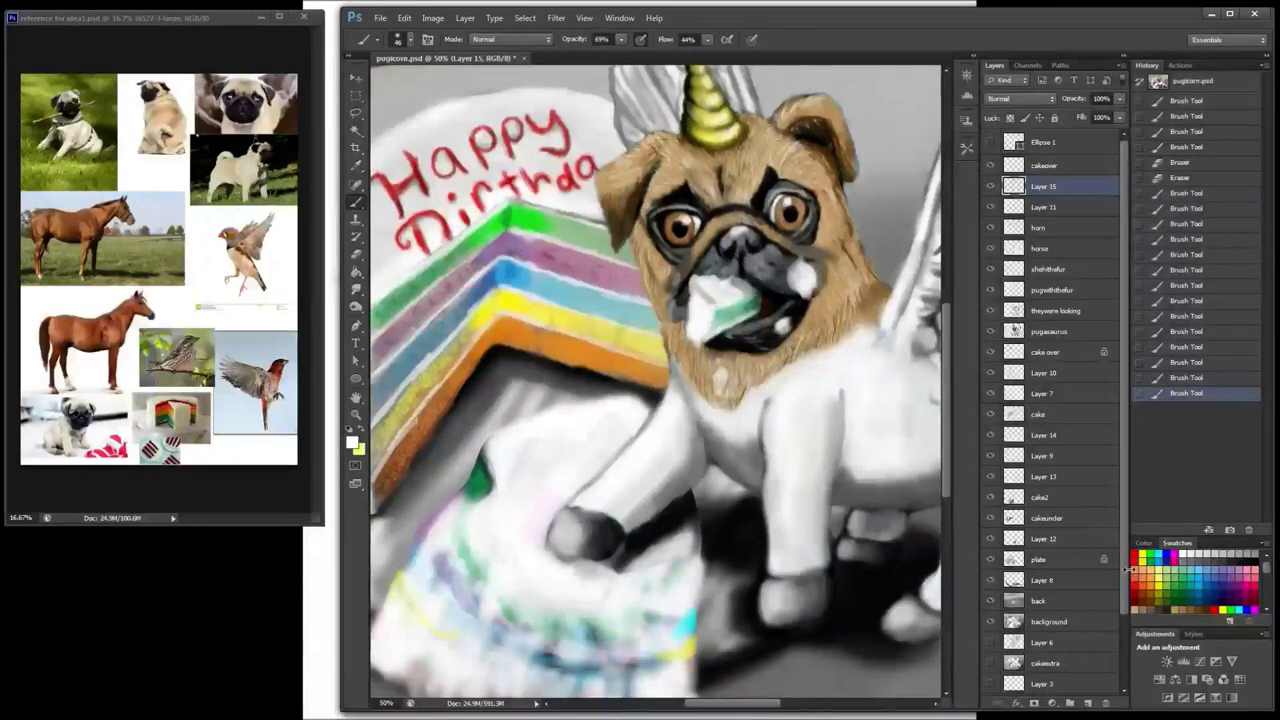
Step: Dab light and mid grey tones onto the raised front hoof to smooth its highlight, and choose white as the paint colour
left_click(1190, 556)
left_click(569, 522)
left_click(589, 531)
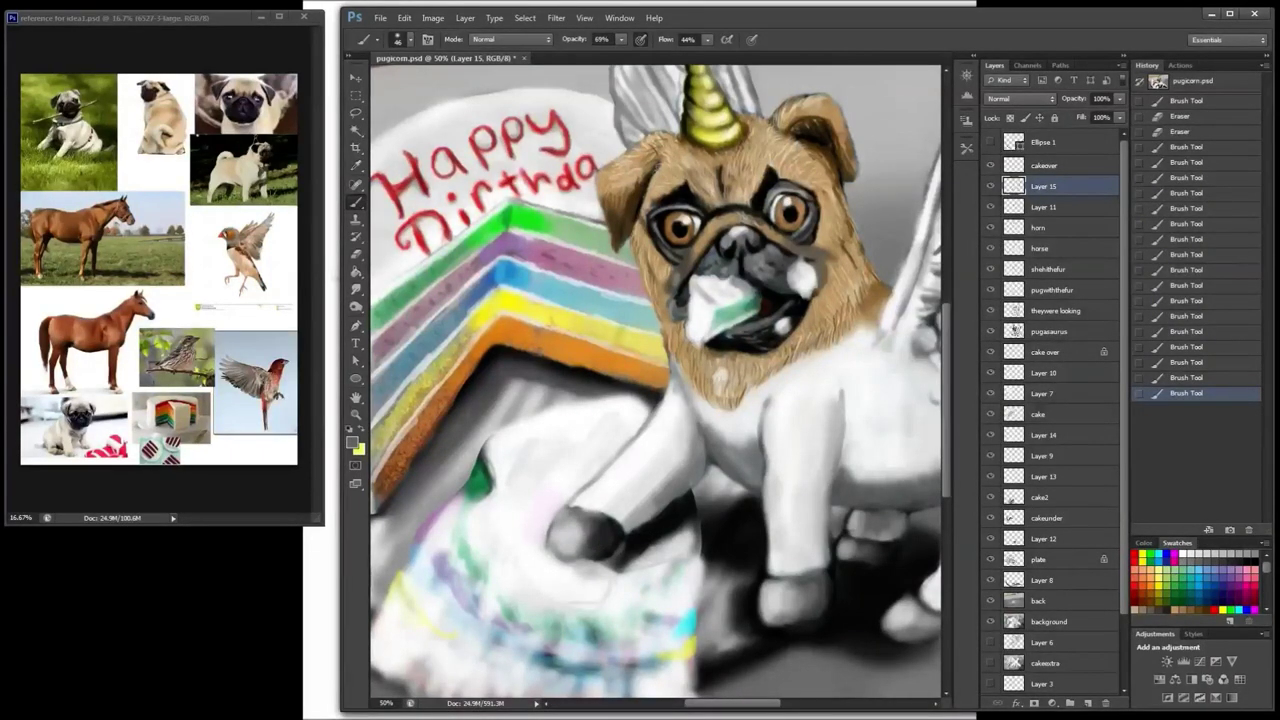
left_click(571, 538)
left_click(569, 535)
left_click(1183, 554)
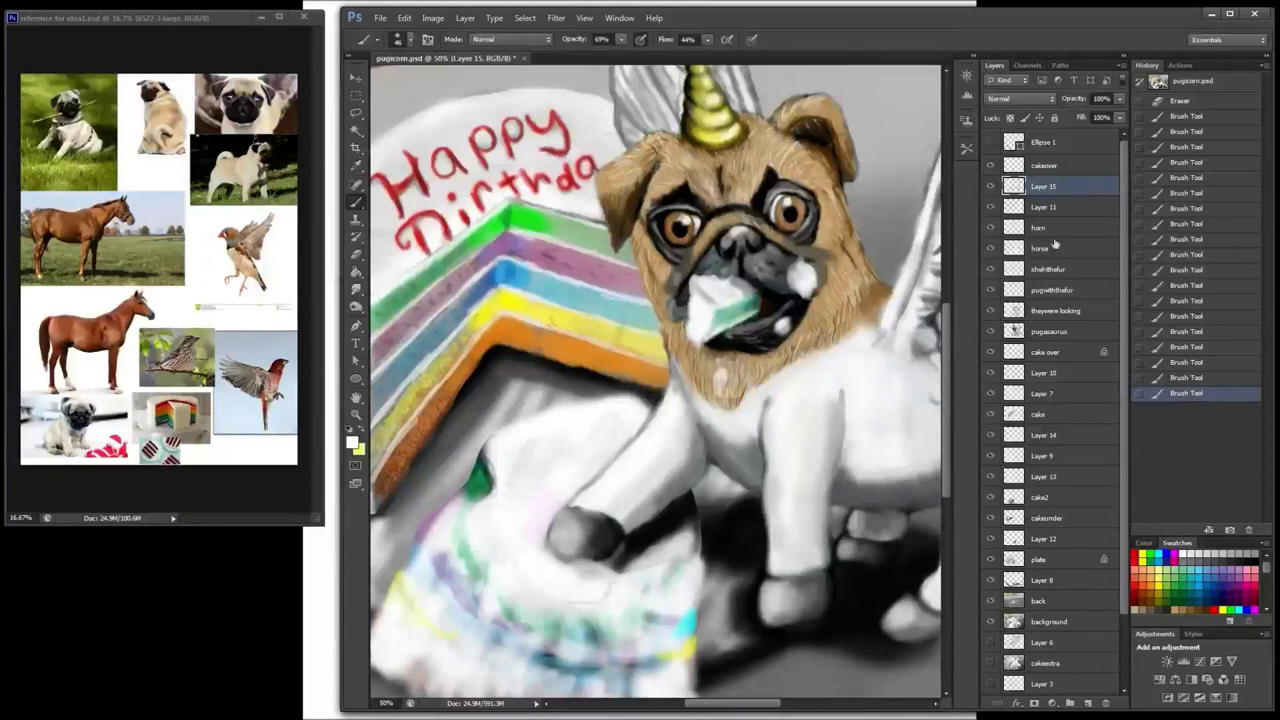
Step: On the pugasaurus layer, erase the rough dark outline along the upper and outer edges of the near wing's feathers
left_click(991, 187)
left_click(991, 187)
left_click_drag(803, 404, 614, 520)
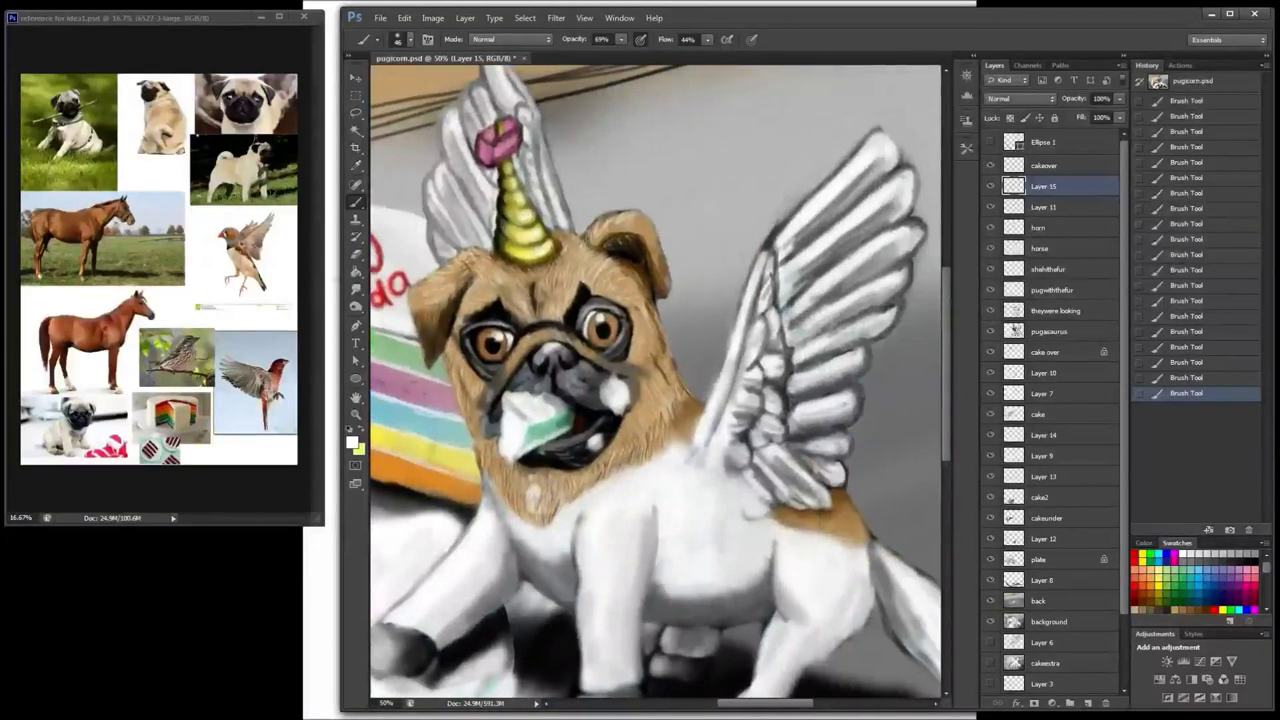
key("e")
left_click(764, 240)
left_click(1066, 335)
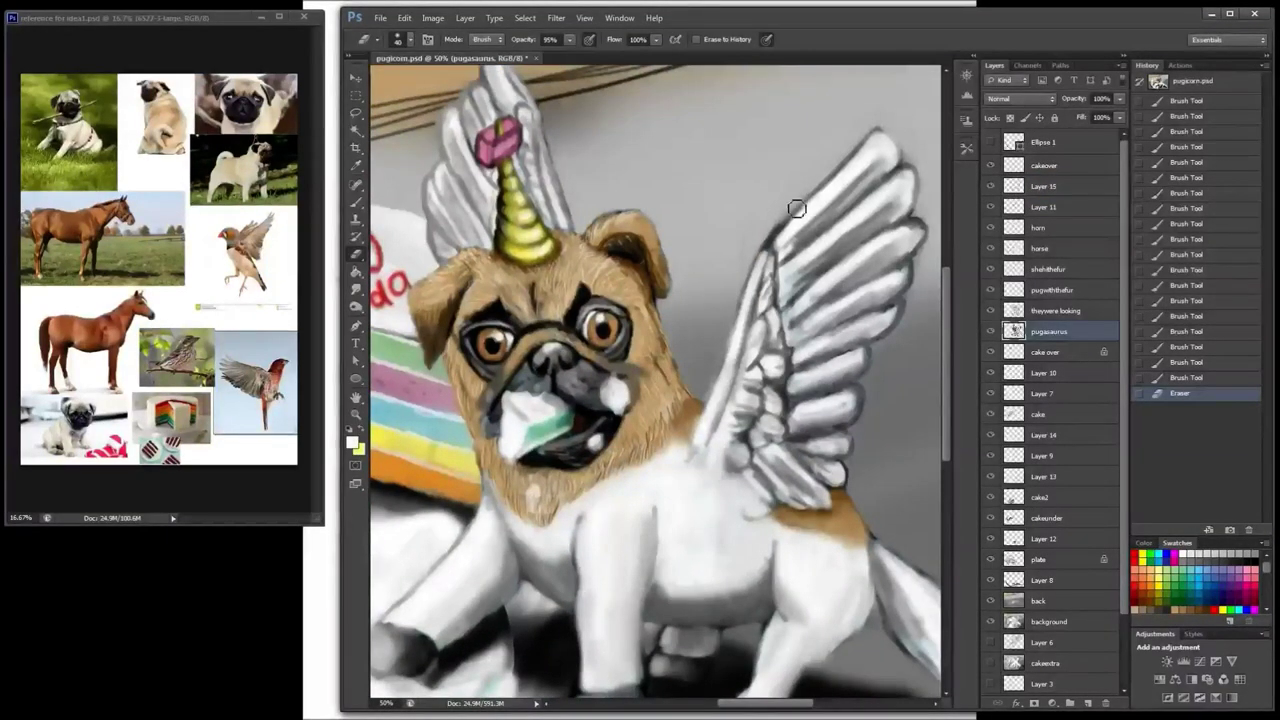
left_click_drag(754, 236, 895, 109)
mouse_move(917, 194)
left_mouse_down()
mouse_move(938, 244)
mouse_move(882, 363)
mouse_move(869, 431)
left_mouse_up()
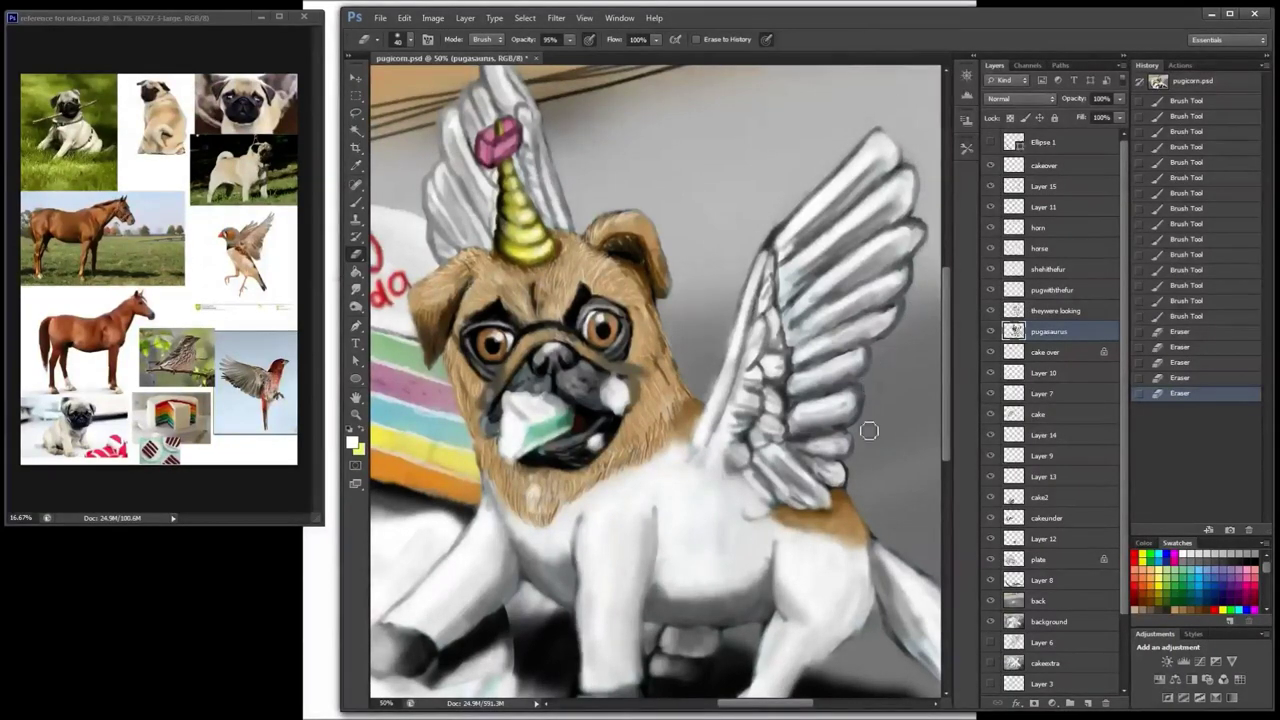
mouse_move(609, 550)
left_mouse_down()
mouse_move(763, 451)
mouse_move(863, 325)
left_mouse_up()
left_click_drag(812, 384, 813, 398)
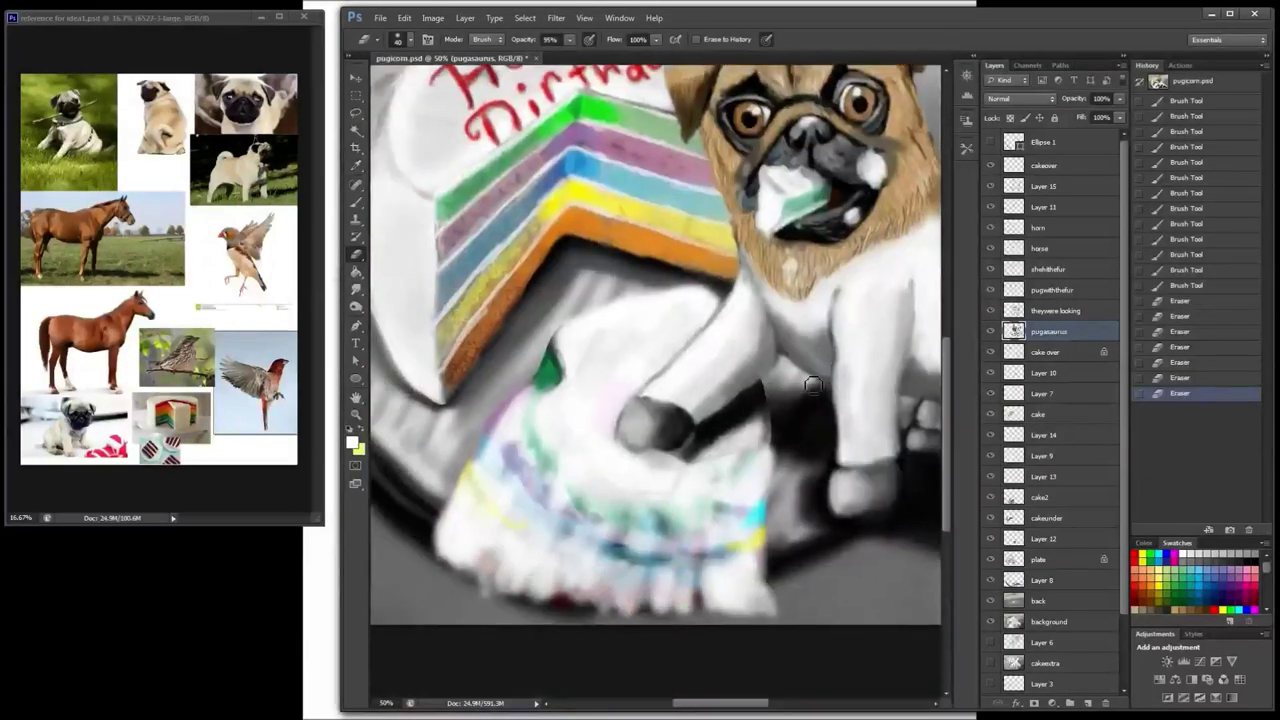
Step: Examine what the pugasaurus, cakeover, cake over, Layer 10 and Layer 14 layers contribute to the cake and the hoof
left_click(990, 332)
left_click(990, 332)
left_click(1050, 168)
left_click(990, 167)
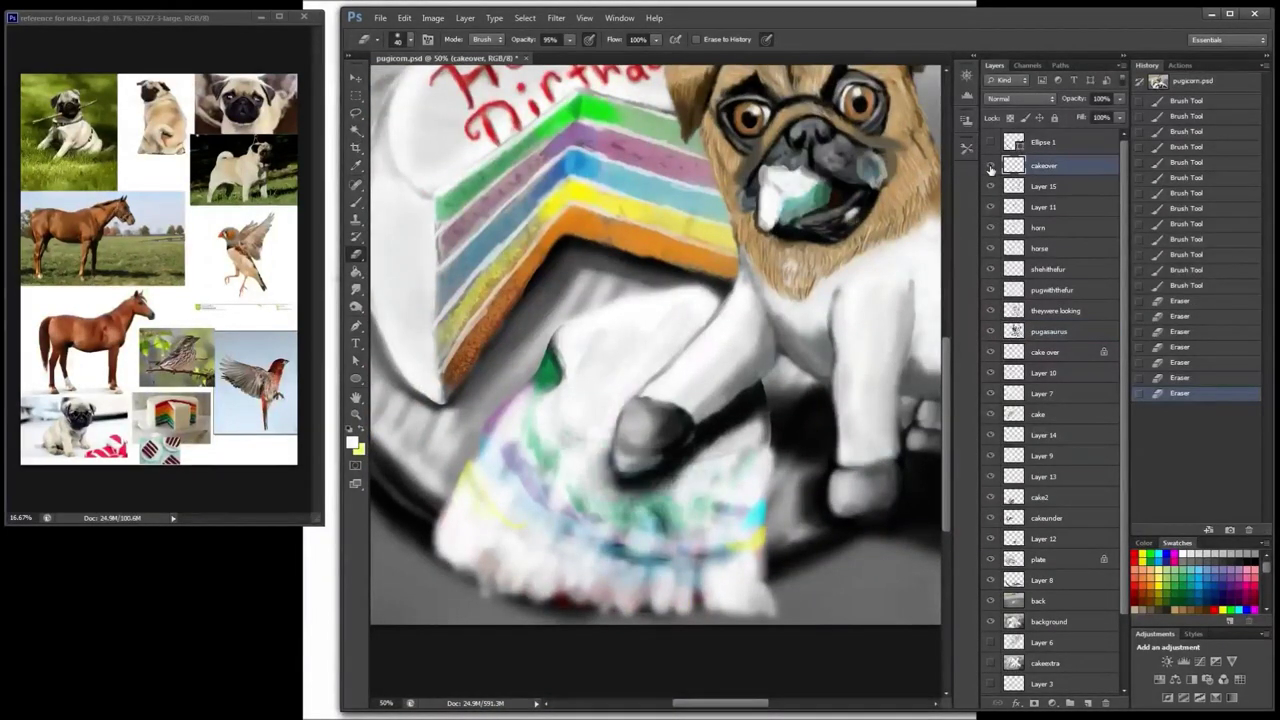
left_click(990, 167)
left_click(1050, 353)
left_click(991, 353)
left_click(991, 353)
left_click(1044, 374)
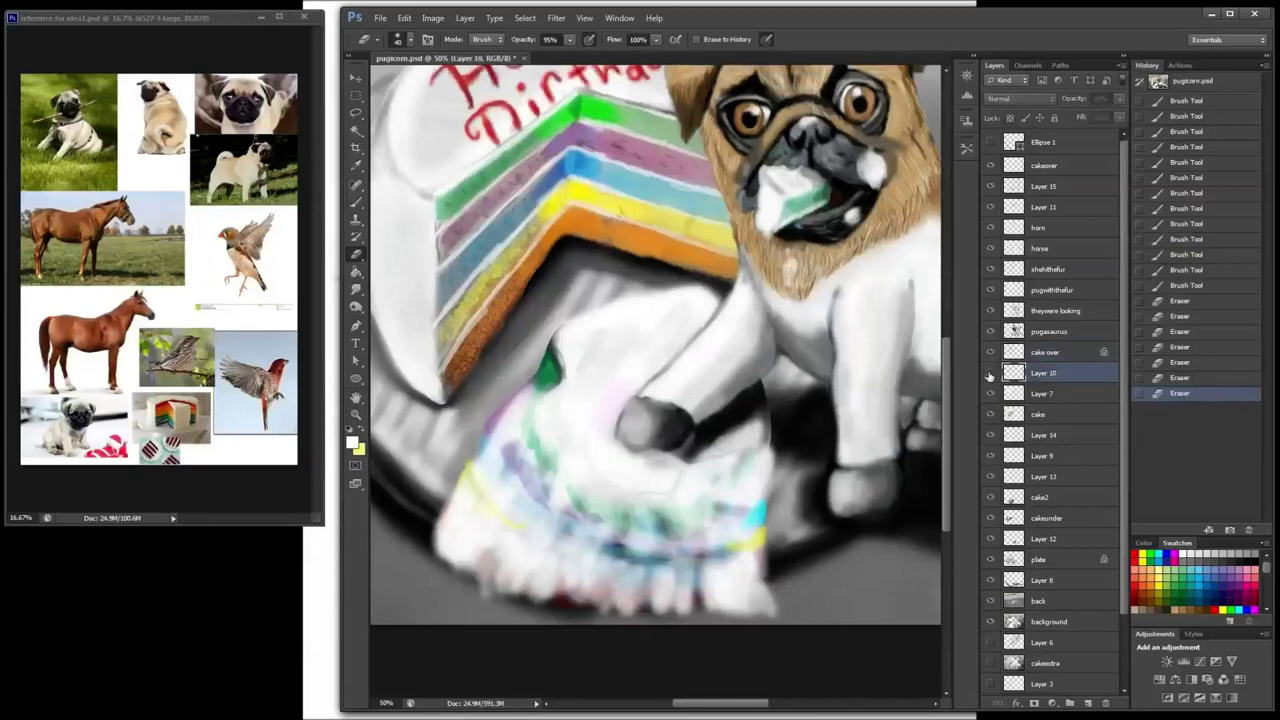
left_click(1046, 416)
left_click(1048, 437)
left_click(991, 438)
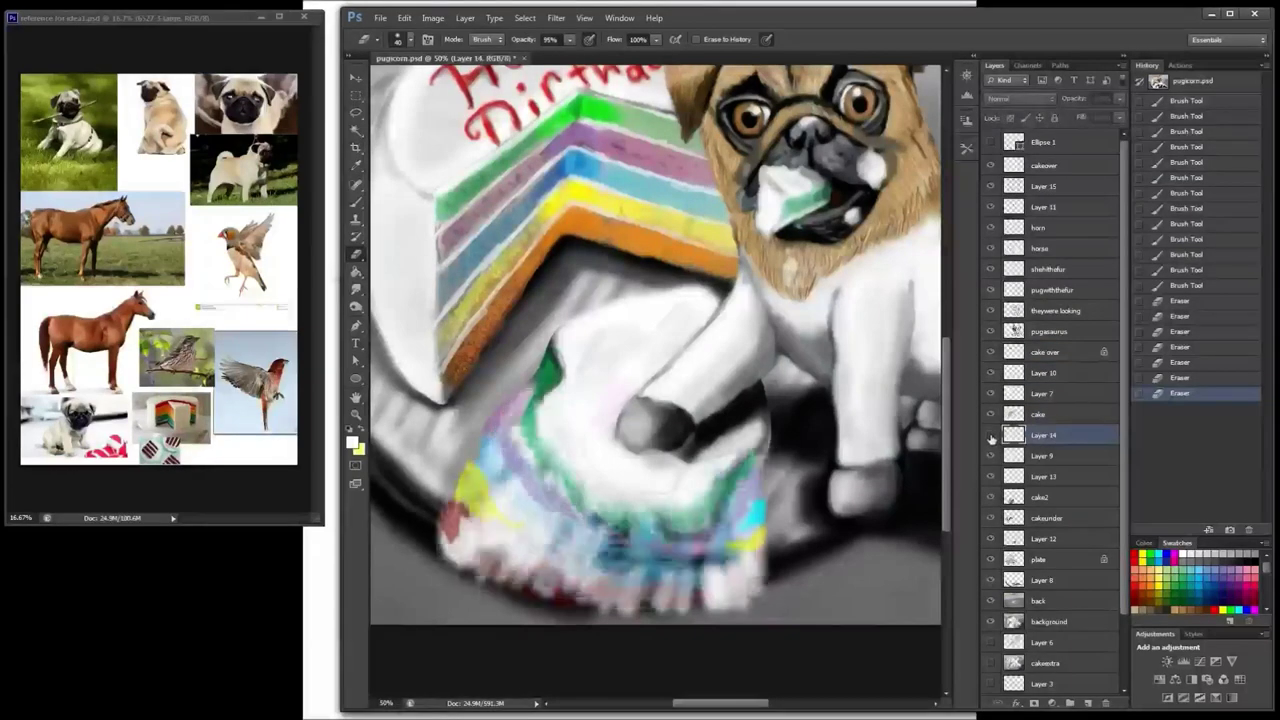
left_click(991, 438)
left_click(991, 438)
left_click(991, 438)
left_click(991, 438)
left_click(991, 436)
Step: Choose black as the paint colour and add a new layer named finalcake above Layer 14
left_click(358, 204)
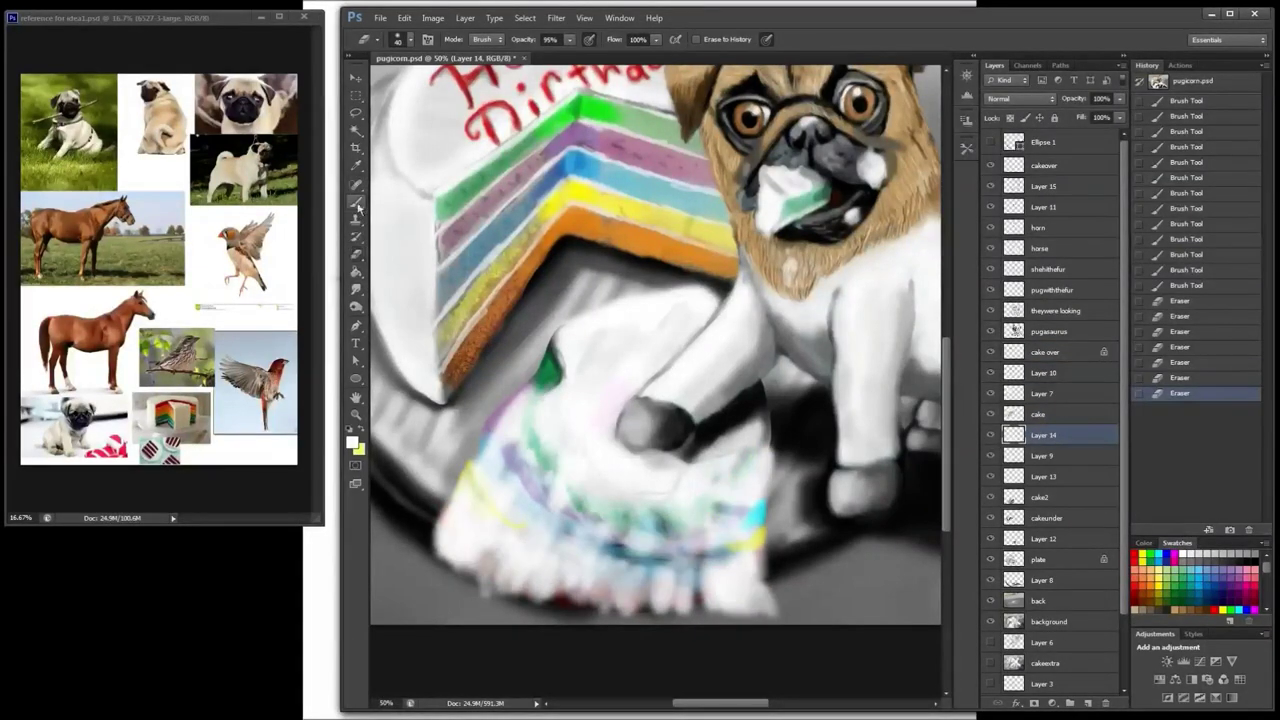
left_click(1253, 553)
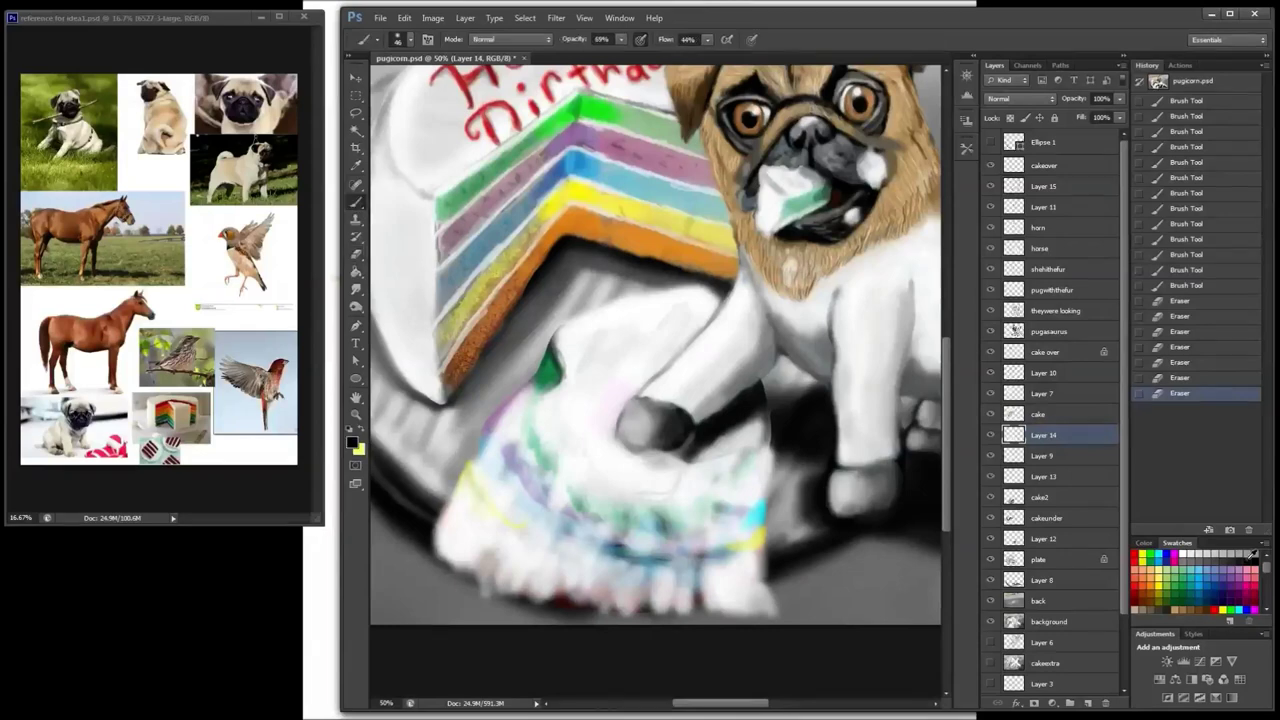
left_click(1088, 703)
double_click(1042, 435)
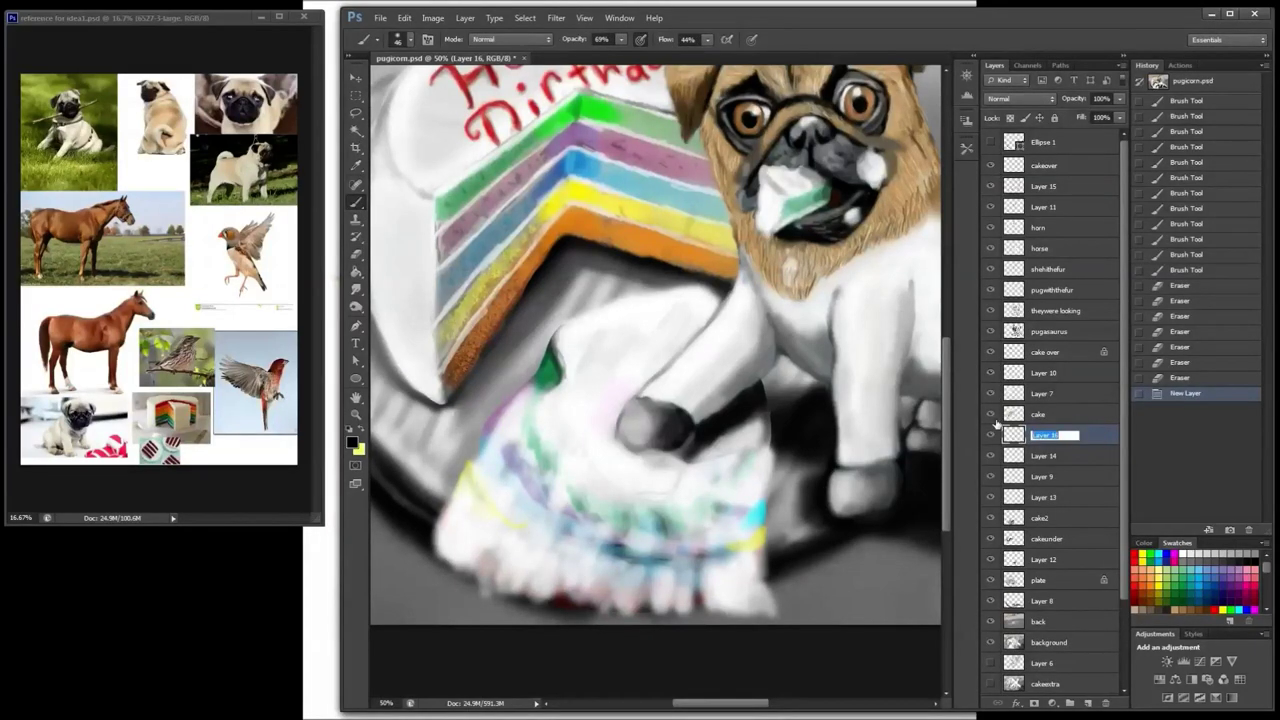
type("finalcake")
key("Return")
Step: Paint thin black streaks along the coloured bands of the fallen cake slice with a 24 px brush
key("bracketleft")
key("bracketleft")
key("bracketleft")
key("bracketleft")
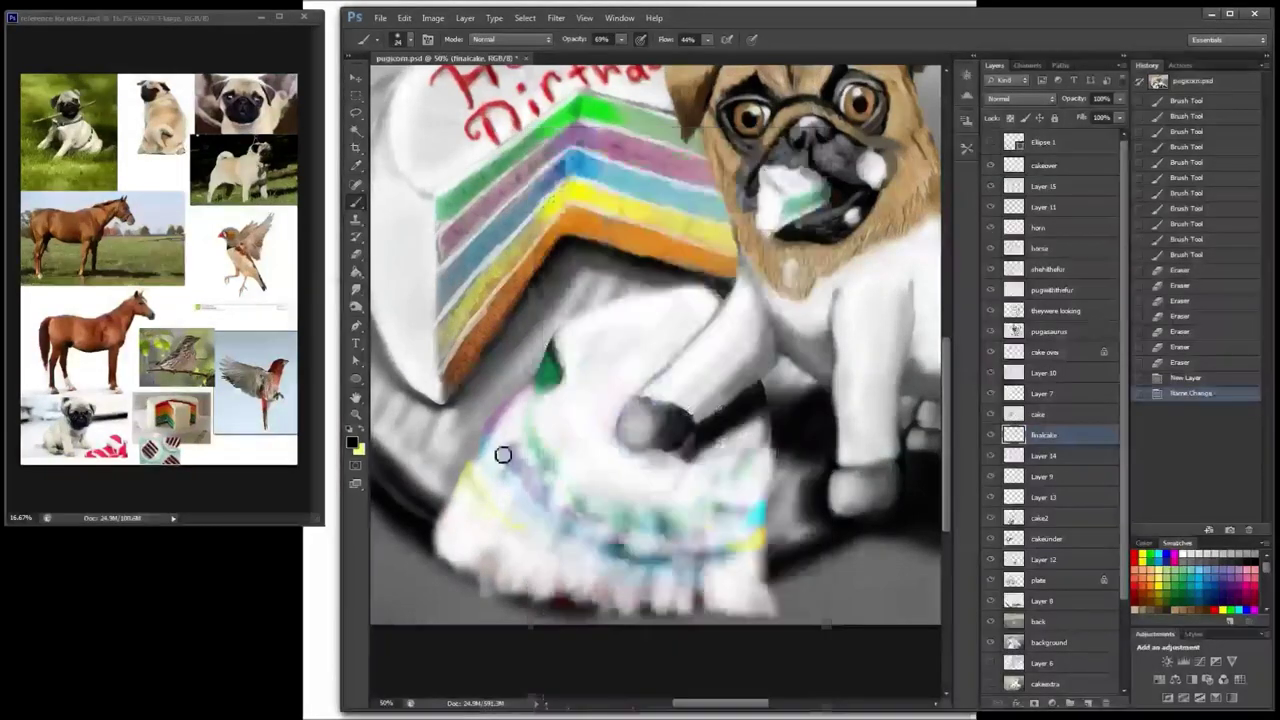
mouse_move(503, 454)
left_mouse_down()
mouse_move(527, 489)
mouse_move(642, 555)
left_mouse_up()
left_click_drag(670, 551, 716, 561)
left_click_drag(722, 530, 742, 535)
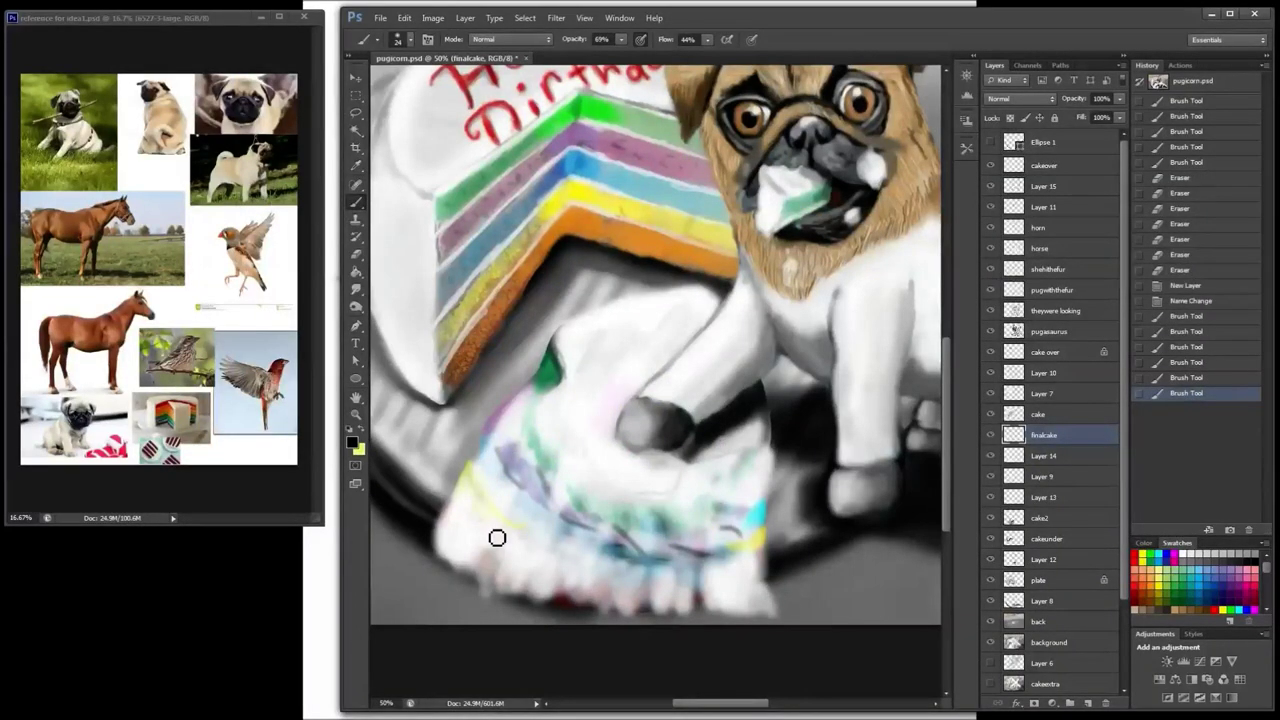
left_click_drag(482, 522, 501, 539)
left_click_drag(537, 546, 554, 552)
Step: Paint light blue streaks across the middle band of the fallen cake slice
left_click(1160, 561)
left_click_drag(515, 491, 552, 519)
left_click_drag(592, 543, 759, 569)
left_click_drag(536, 520, 488, 477)
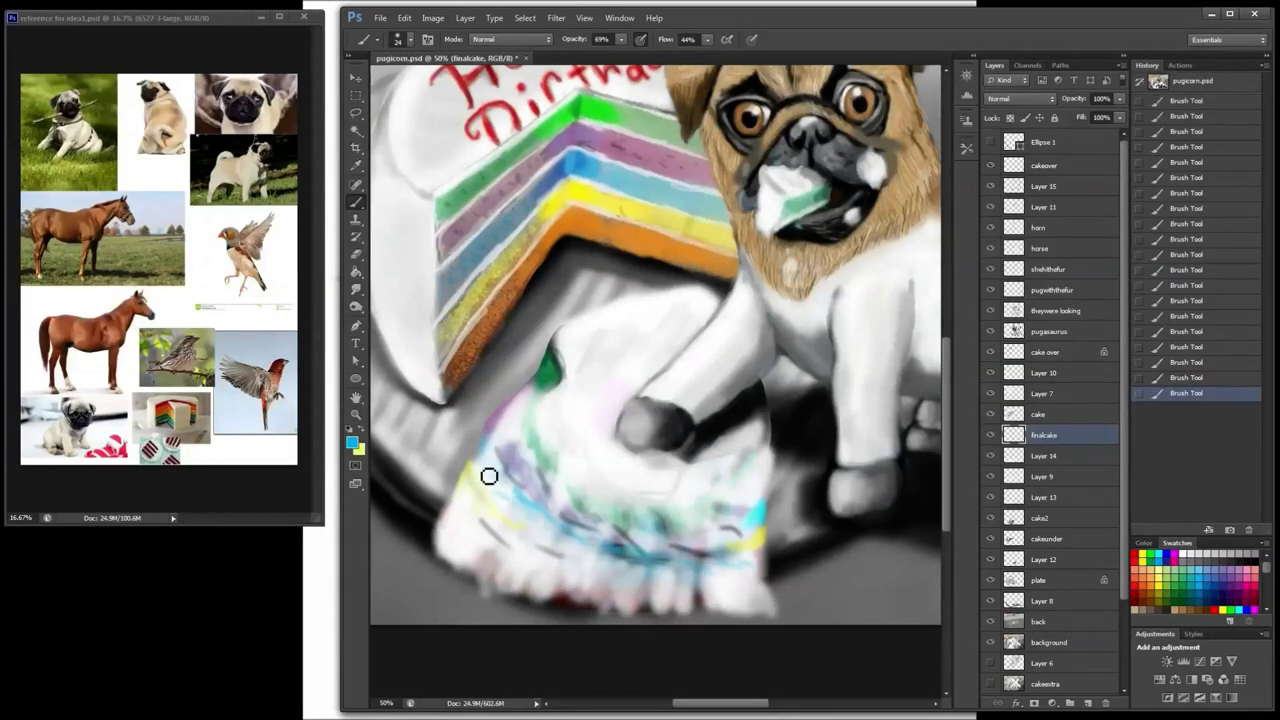
Step: Add yellow, orange-red, green and purple streaks to the matching bands of the fallen cake slice
left_click(496, 528, "alt")
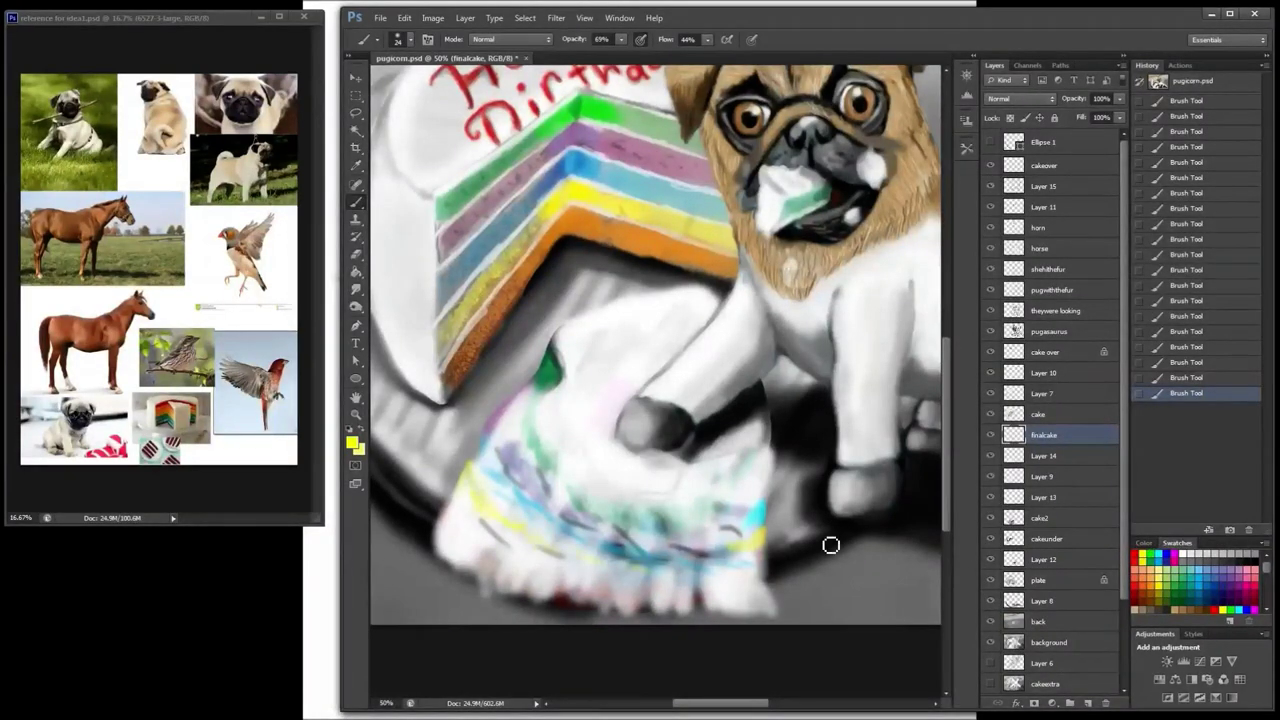
left_click(1146, 557)
mouse_move(458, 535)
left_mouse_down()
mouse_move(600, 598)
mouse_move(690, 601)
left_mouse_up()
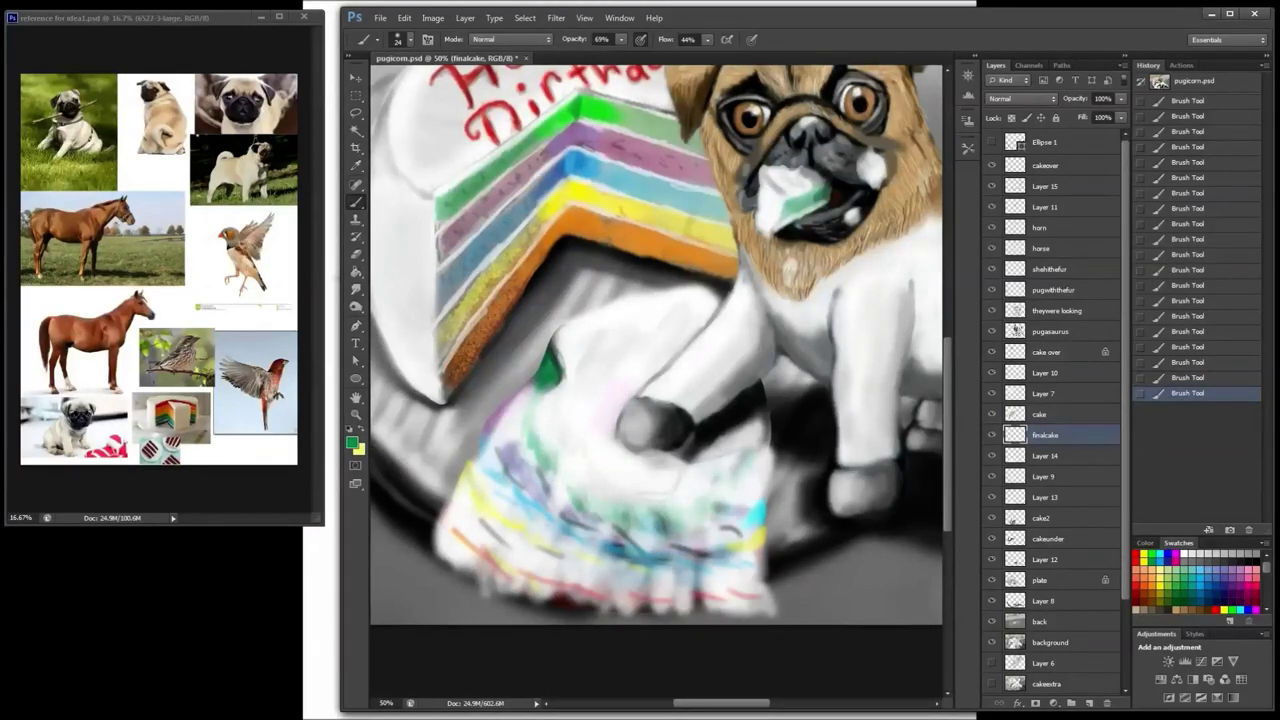
left_click(1181, 551)
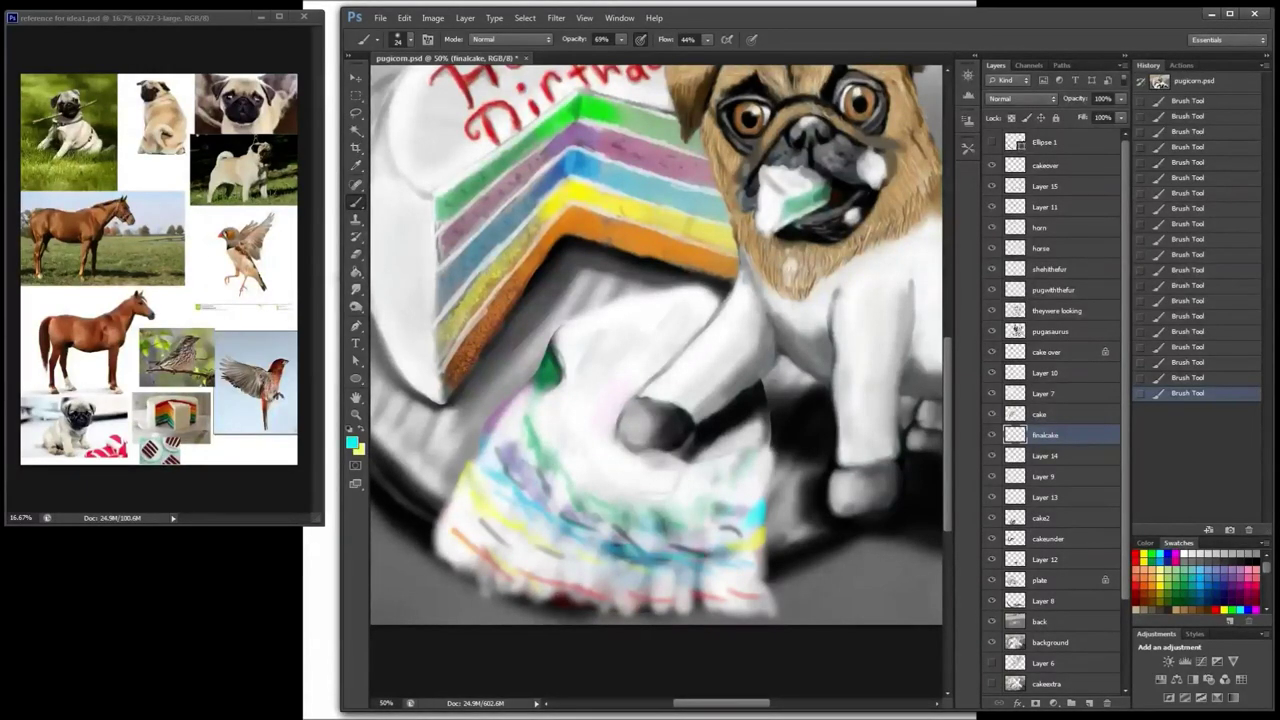
left_click_drag(503, 432, 543, 481)
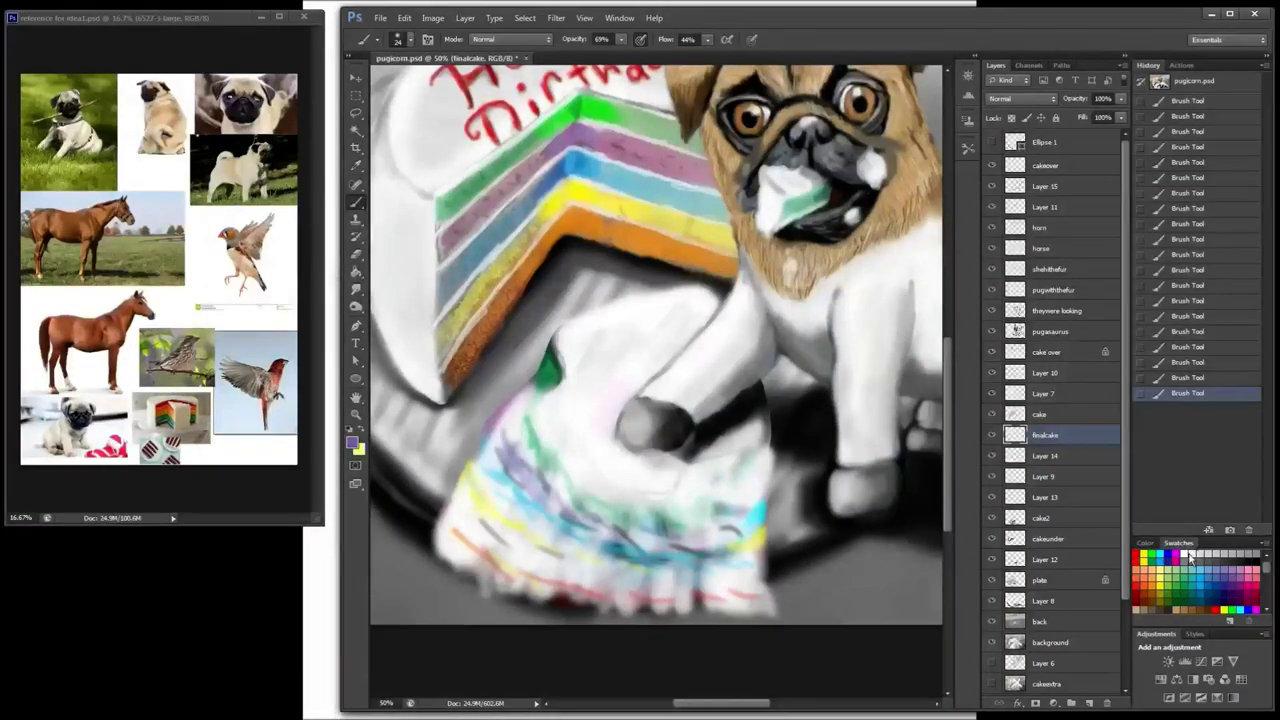
Step: Soften the dark and coloured streaks on the fallen slice with white, using a 78 px brush
left_click(1187, 555)
right_click(626, 466)
left_click(660, 160)
left_click(483, 527)
mouse_move(574, 567)
left_mouse_down()
mouse_move(631, 606)
mouse_move(707, 600)
mouse_move(745, 525)
left_mouse_up()
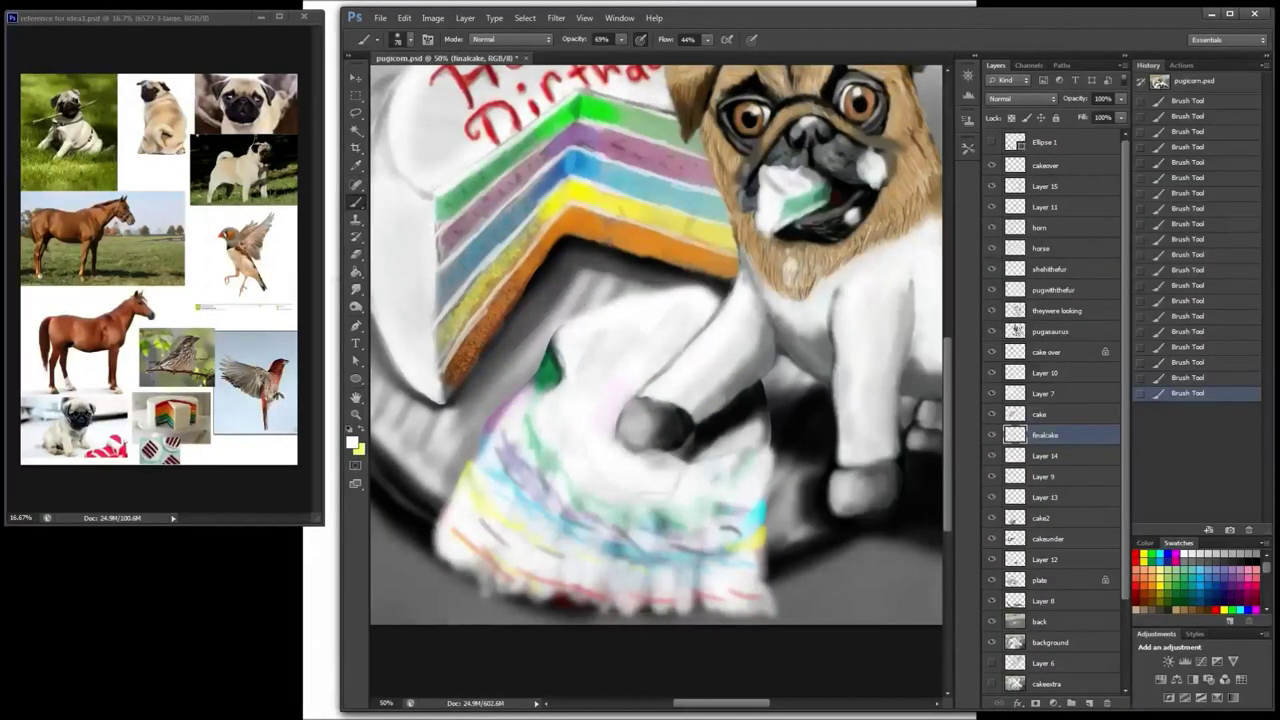
Step: Paint green, purple and cyan patches down the upper left edge of the fallen slice with a 26 px brush
left_click(1184, 570)
left_click_drag(542, 371, 528, 379)
left_click(520, 398, "alt")
right_click(521, 400)
key("Return")
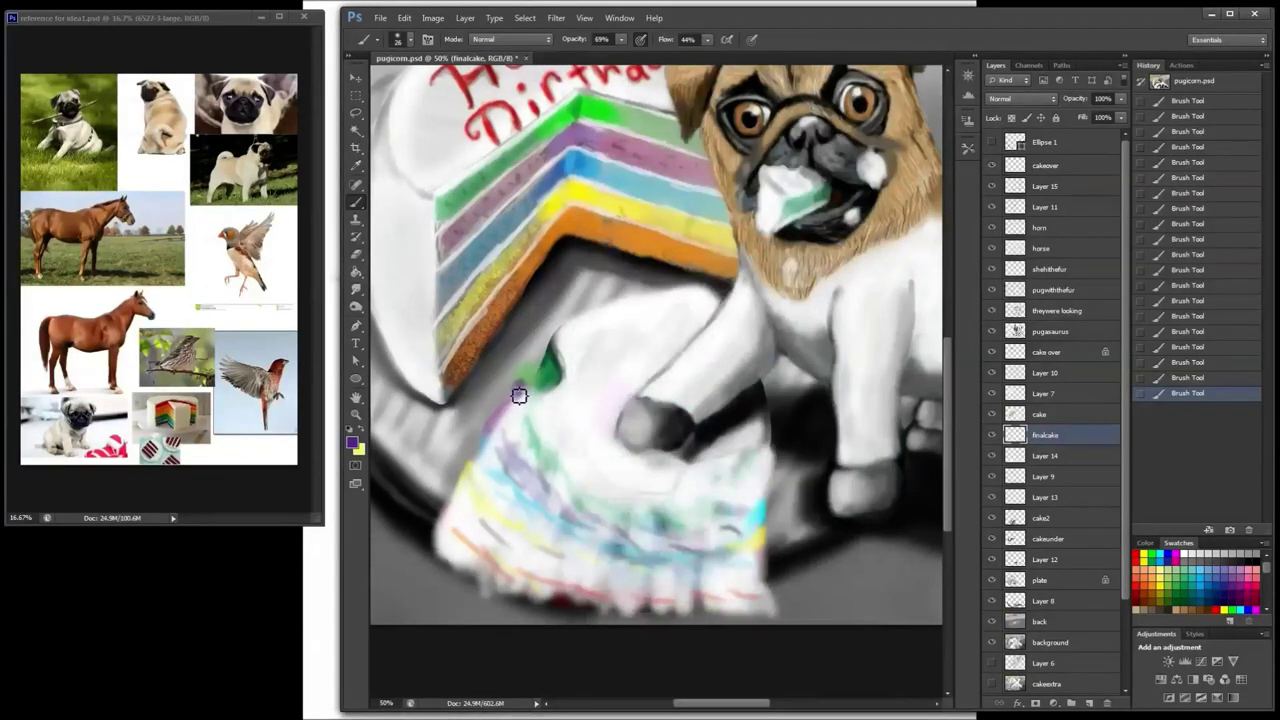
left_click_drag(519, 396, 478, 446)
left_click(1162, 553)
left_click(1164, 578)
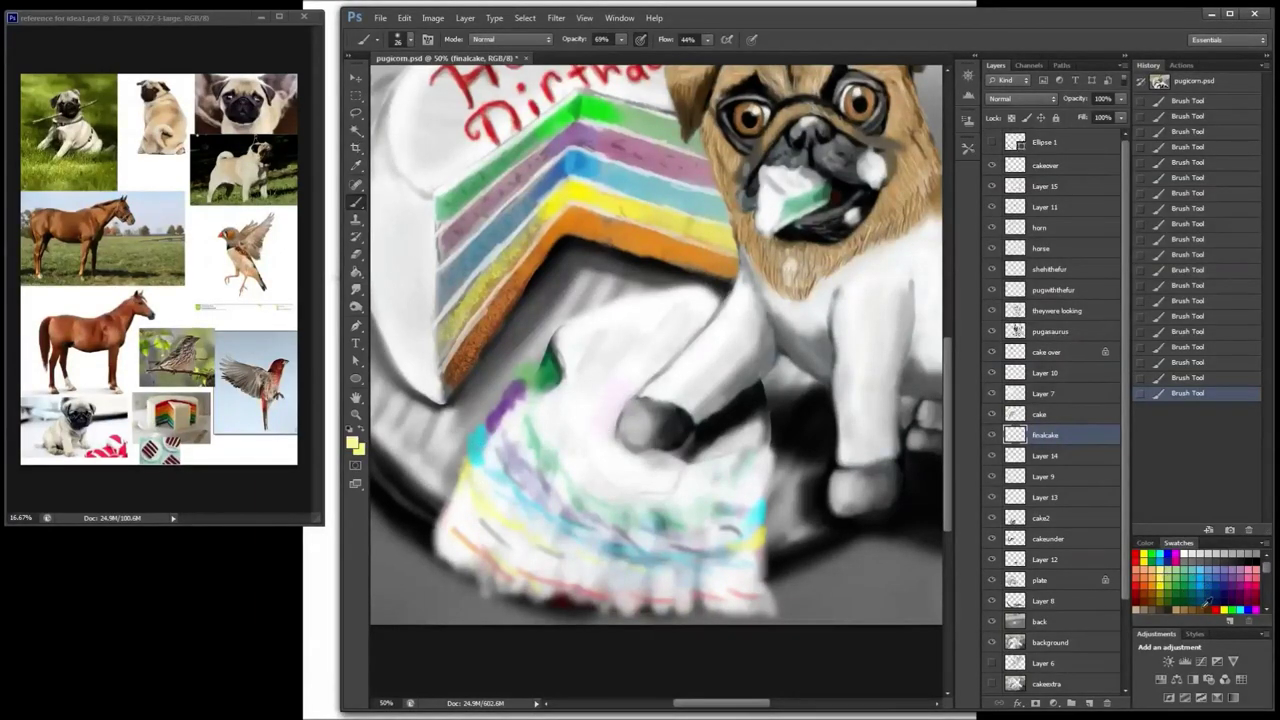
Step: Paint dark red on the slice's lower left corner and pale yellow down its right edge, and choose cyan
left_click(1137, 601)
left_click_drag(443, 517, 449, 501)
left_click(1163, 578)
left_click_drag(766, 537, 773, 586)
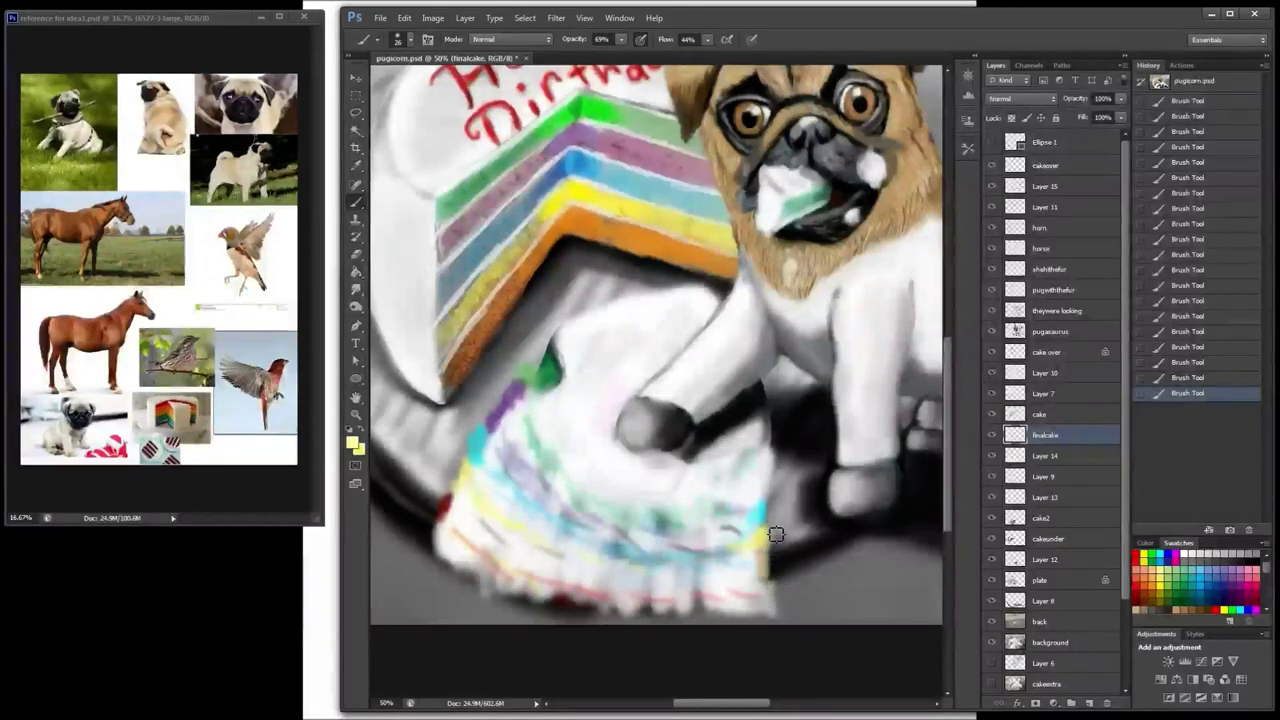
left_click(1160, 555)
Step: Check what the plate layer contains, and add a new layer above Layer 12
key("ctrl+minus")
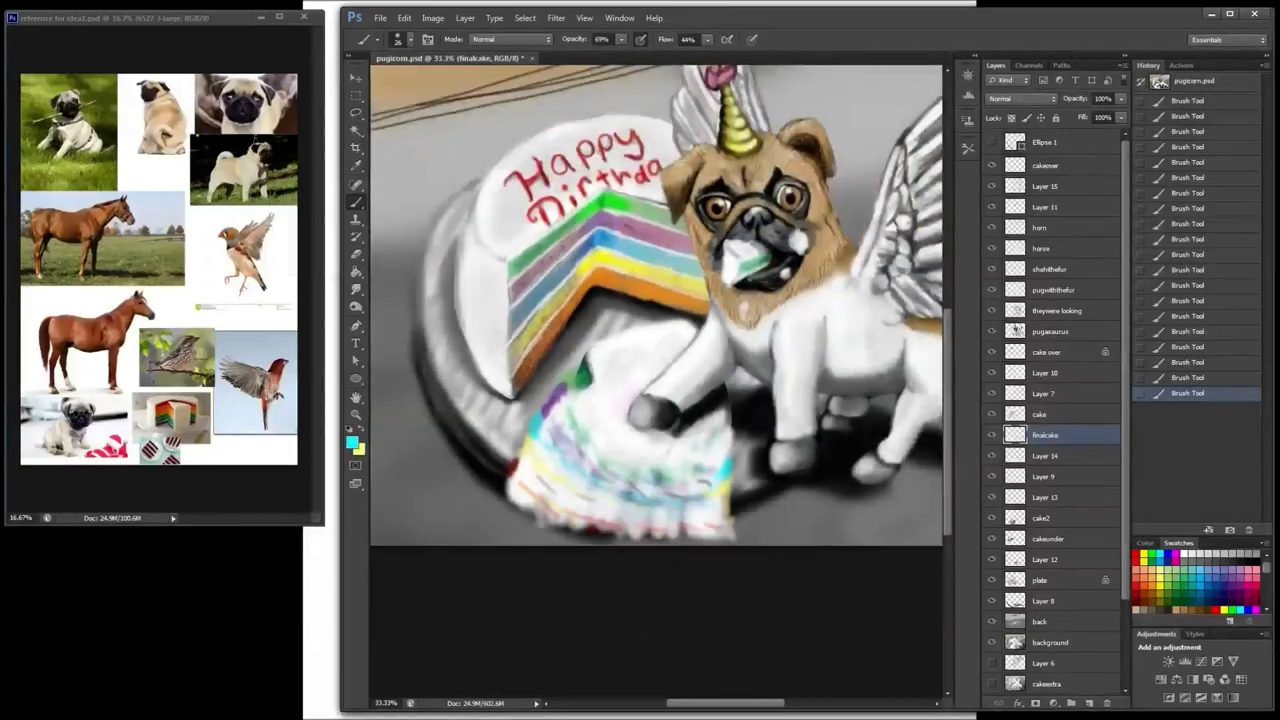
left_click(1040, 582)
left_click(991, 581)
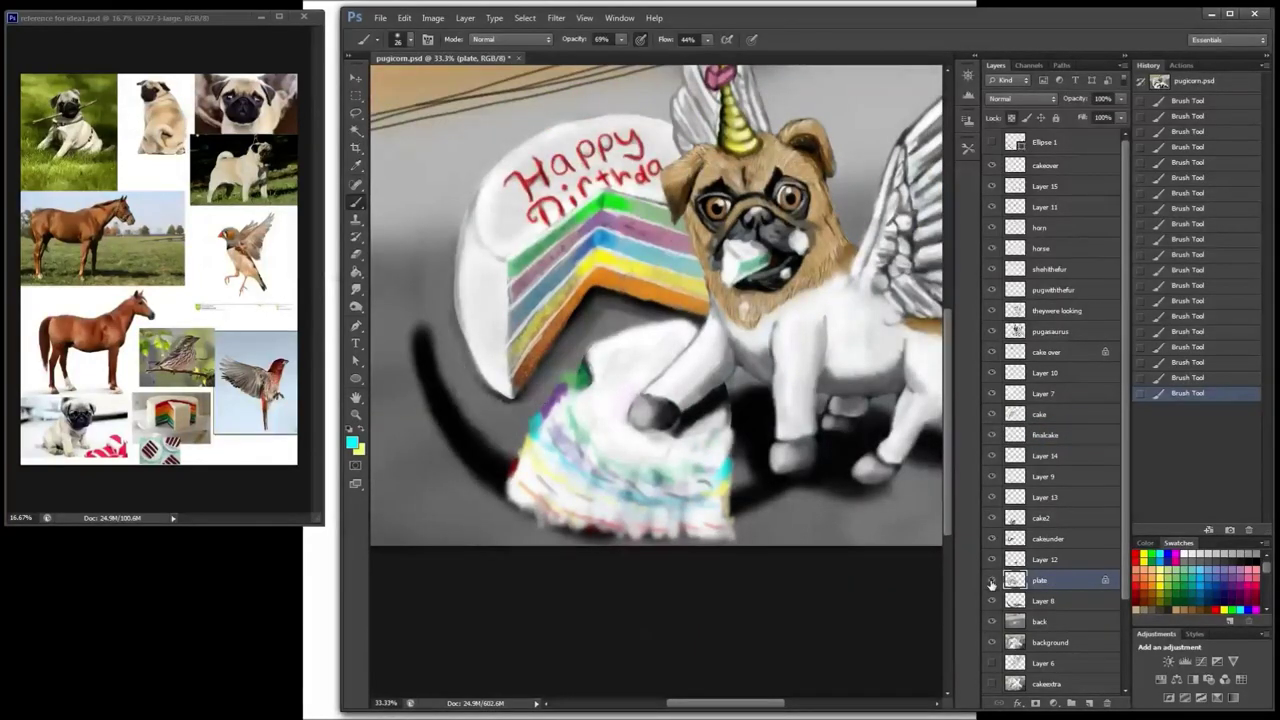
left_click(991, 582)
left_click(1046, 561)
left_click(1089, 703)
Step: Paint a soft black shadow around the sides and bottom of the fallen slice with a 97 px brush
left_click(1257, 563)
right_click(750, 498)
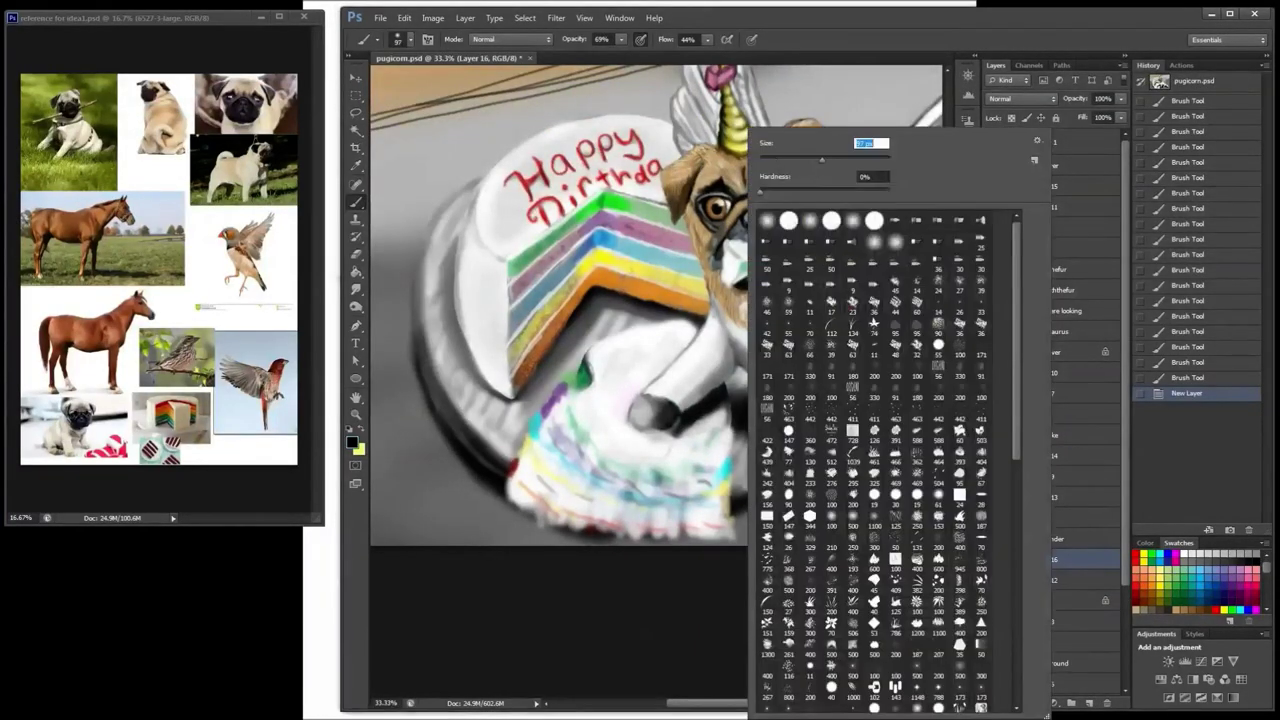
left_click(540, 457)
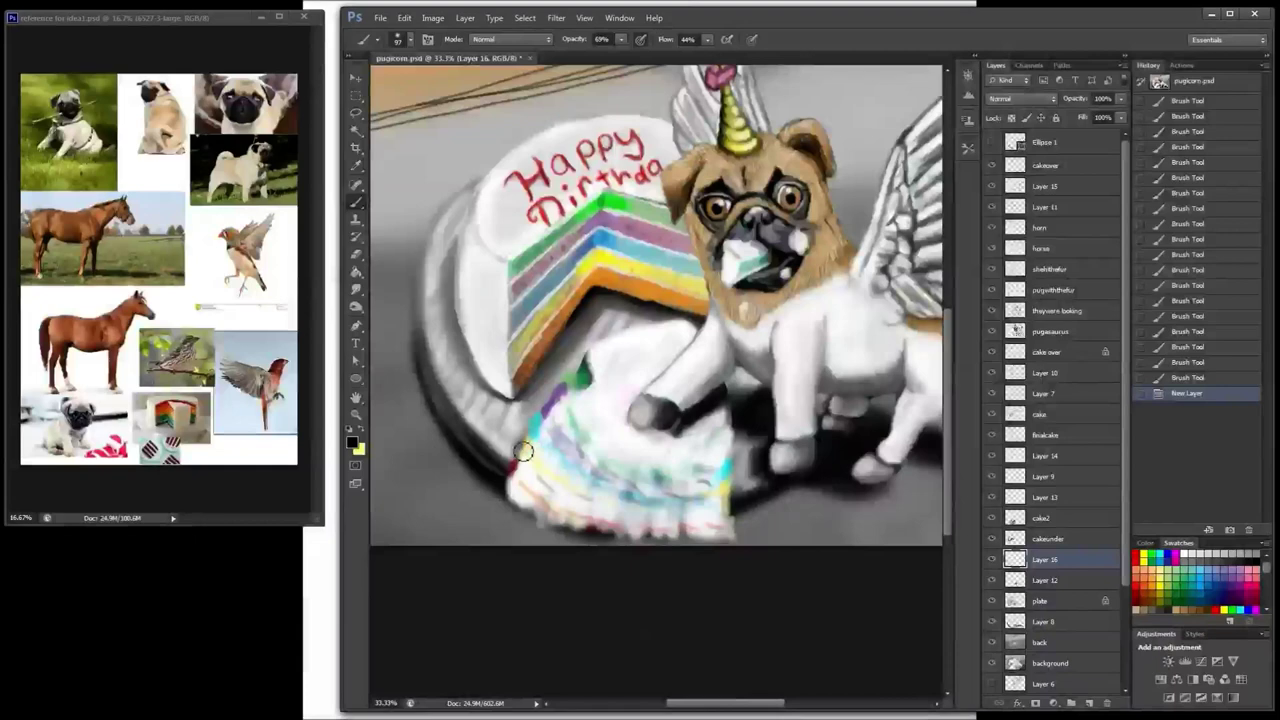
left_click_drag(523, 453, 546, 403)
left_click_drag(734, 438, 735, 492)
left_click_drag(727, 539, 507, 512)
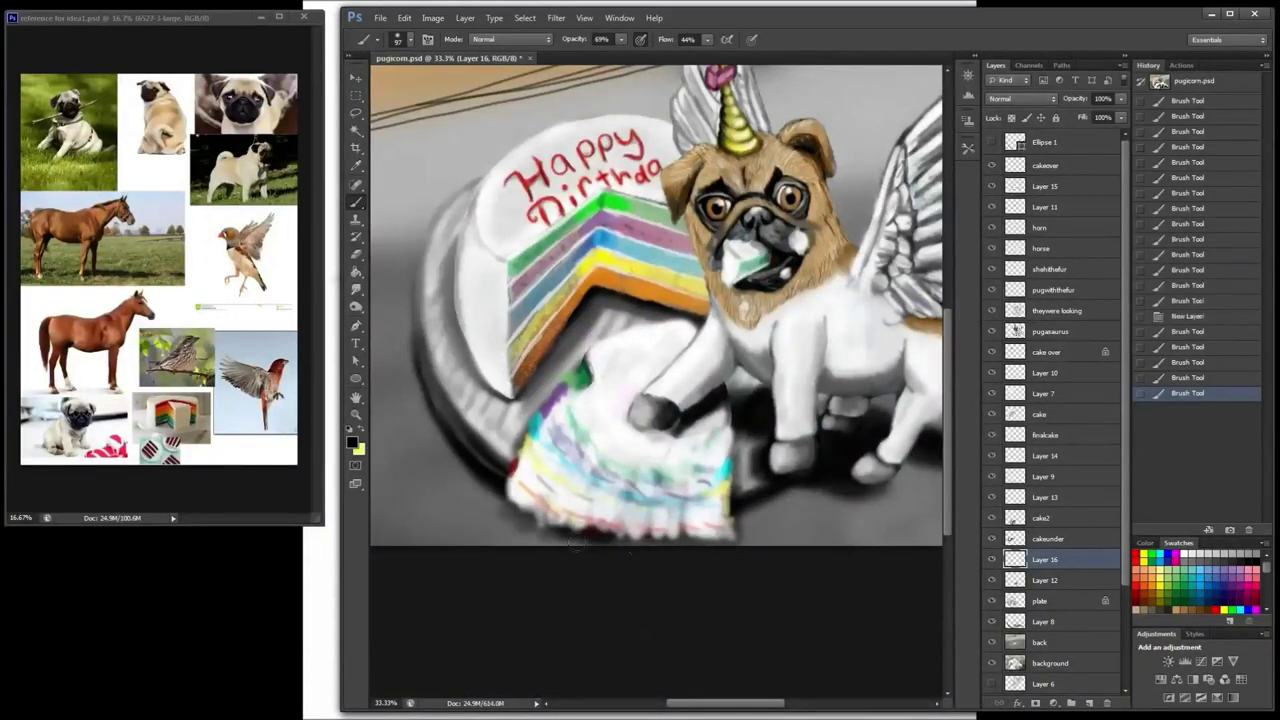
left_click_drag(576, 545, 625, 561)
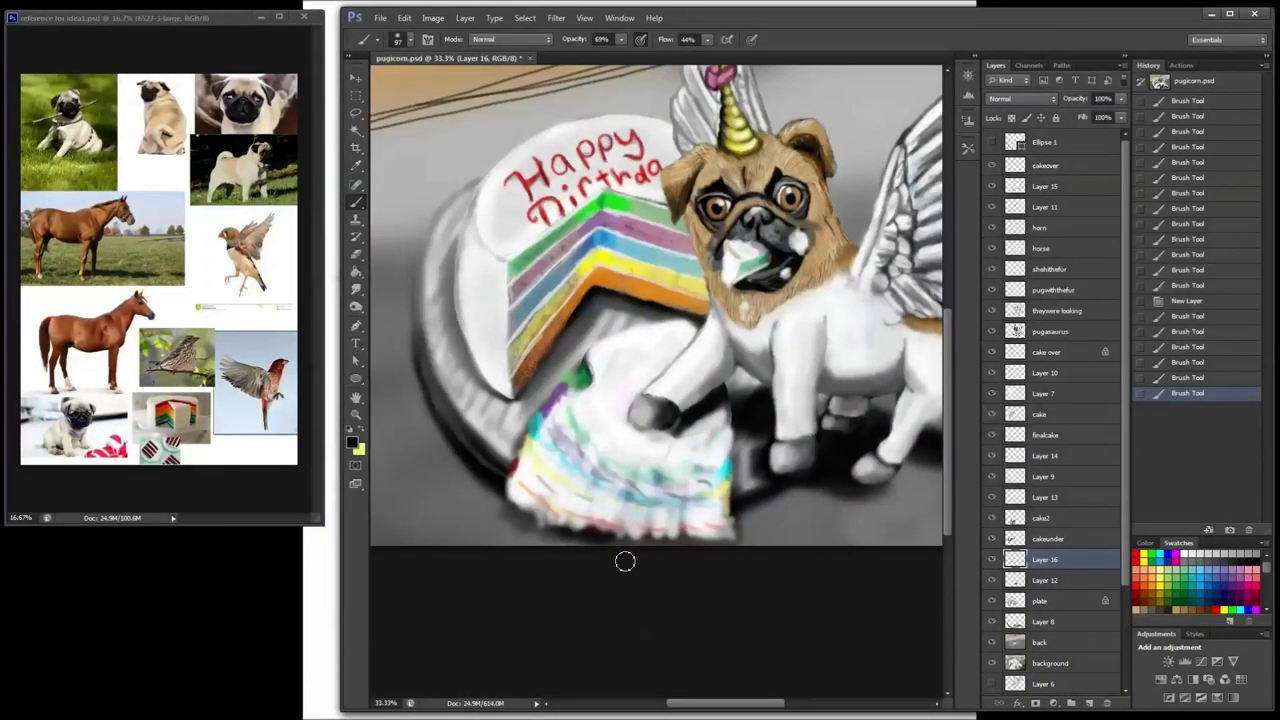
Step: Check what Layer 13 and the finalcake layer contain, and make finalcake the active layer
left_click(1060, 540)
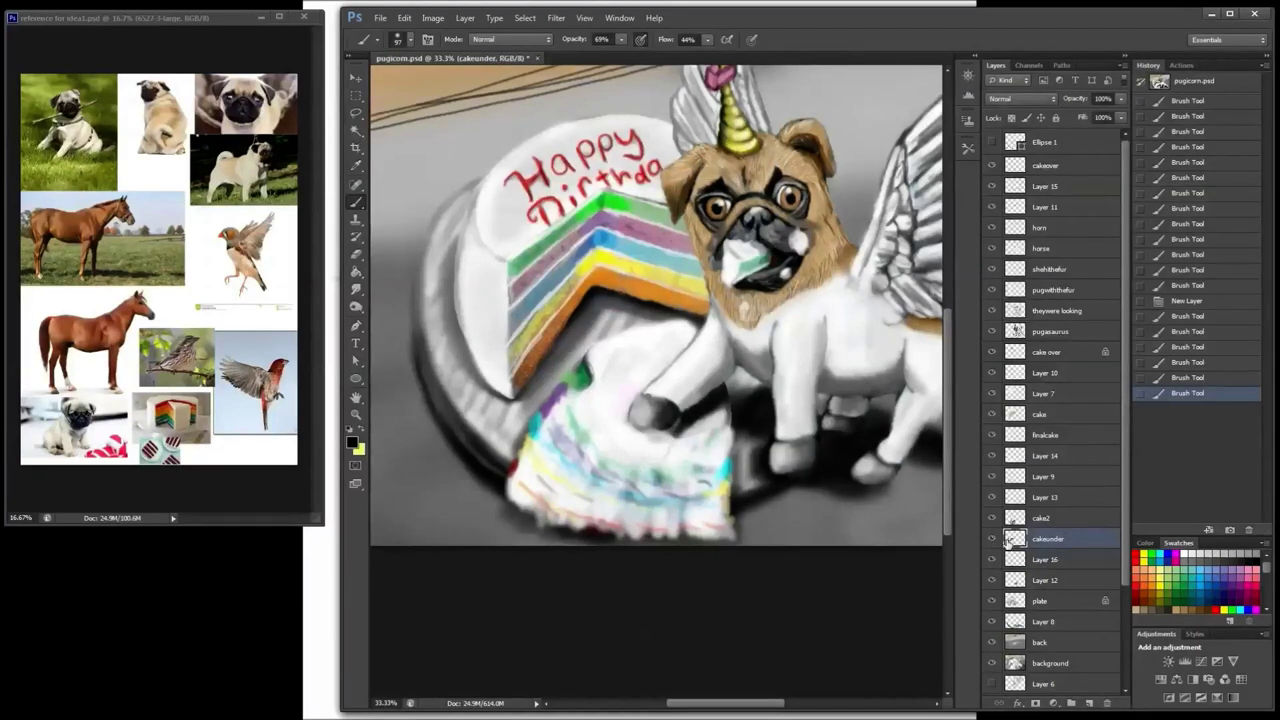
left_click(1003, 523)
left_click(1006, 502)
left_click(993, 502)
left_click(993, 502)
left_click(1006, 438)
left_click(993, 440)
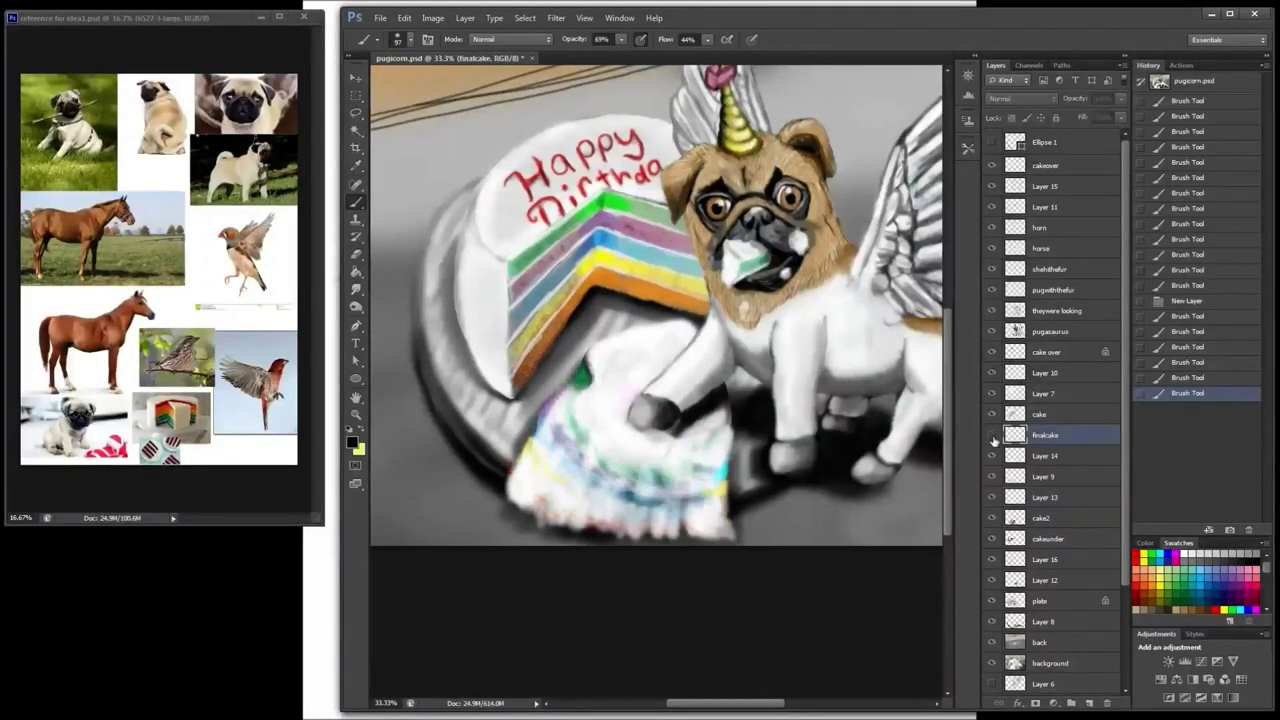
left_click(994, 438)
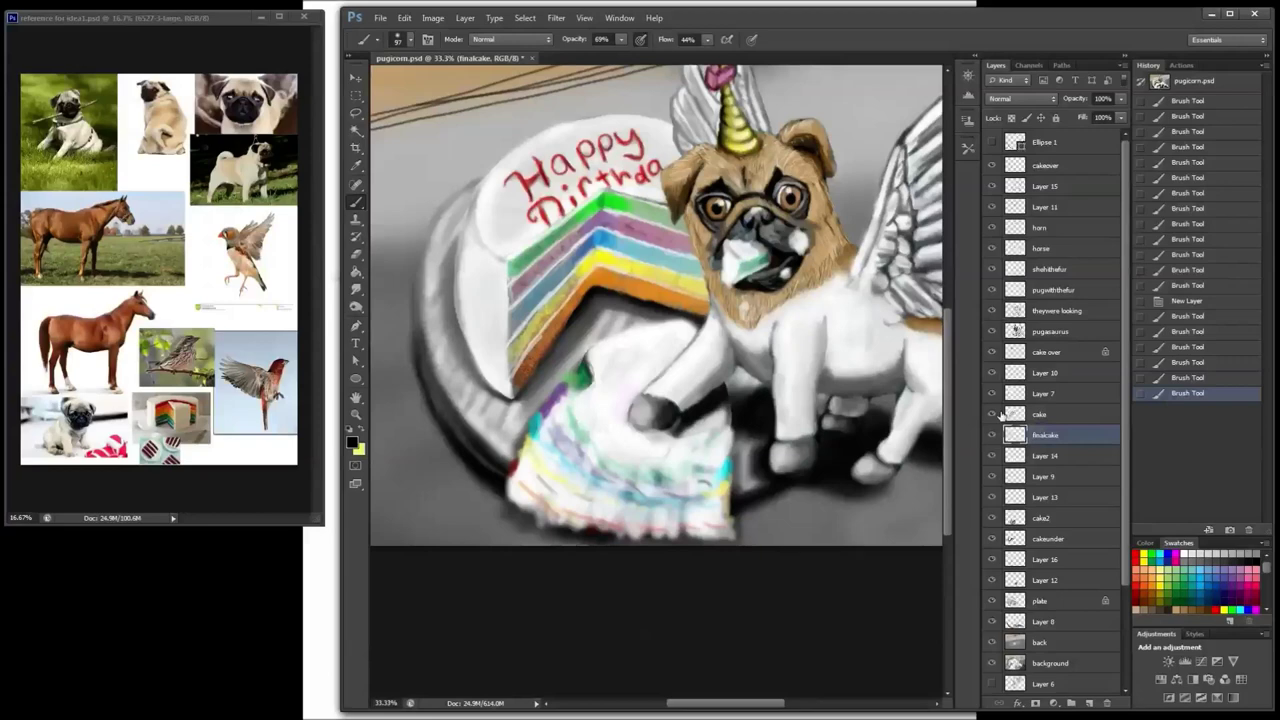
Step: Paint dark creases in the fallen slice's frosting beside and below the raised hoof with a 28 px black brush
key("bracketleft")
key("bracketleft")
key("bracketleft")
key("bracketleft")
key("bracketleft")
key("bracketleft")
key("bracketleft")
left_click_drag(568, 424, 588, 458)
mouse_move(646, 490)
left_mouse_down()
mouse_move(661, 494)
mouse_move(700, 450)
left_mouse_up()
mouse_move(679, 438)
left_mouse_down()
mouse_move(706, 432)
mouse_move(703, 447)
left_mouse_up()
mouse_move(703, 440)
left_mouse_down()
mouse_move(735, 420)
mouse_move(738, 457)
mouse_move(739, 436)
mouse_move(724, 462)
left_mouse_up()
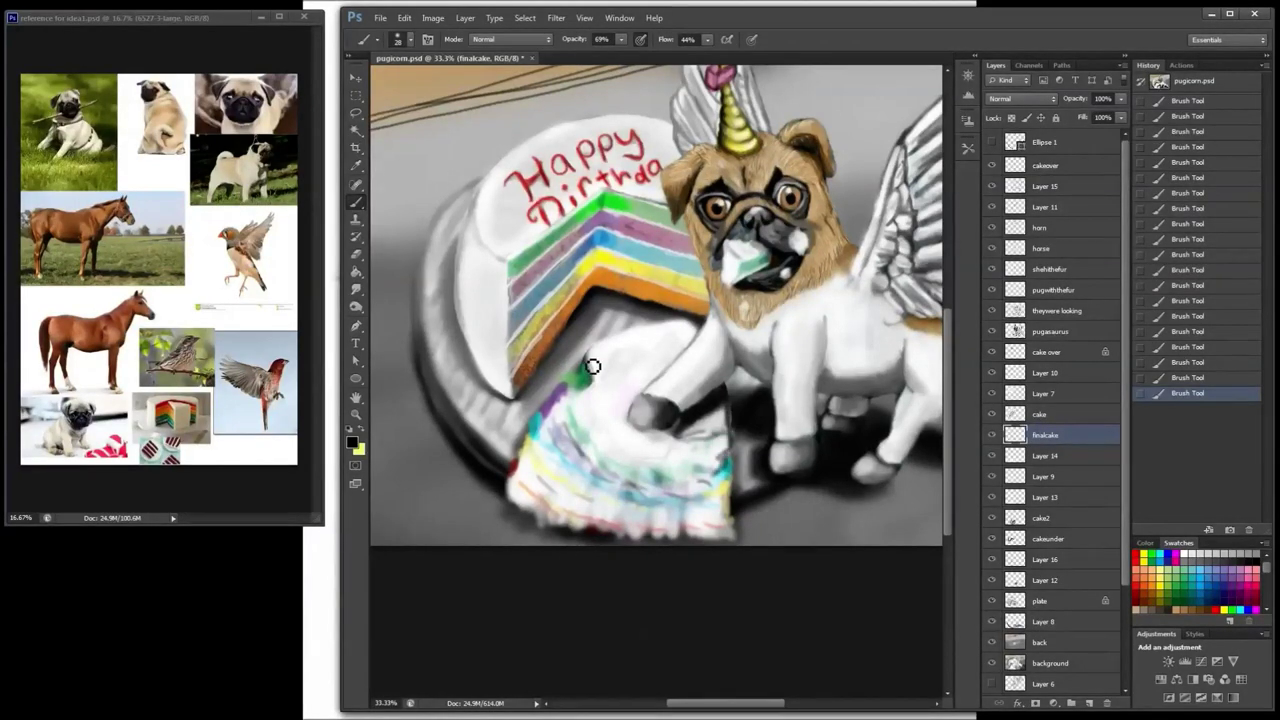
Step: Paint wavy black contour lines between the green, purple, blue and yellow bands of the fallen slice
left_click_drag(579, 400, 685, 475)
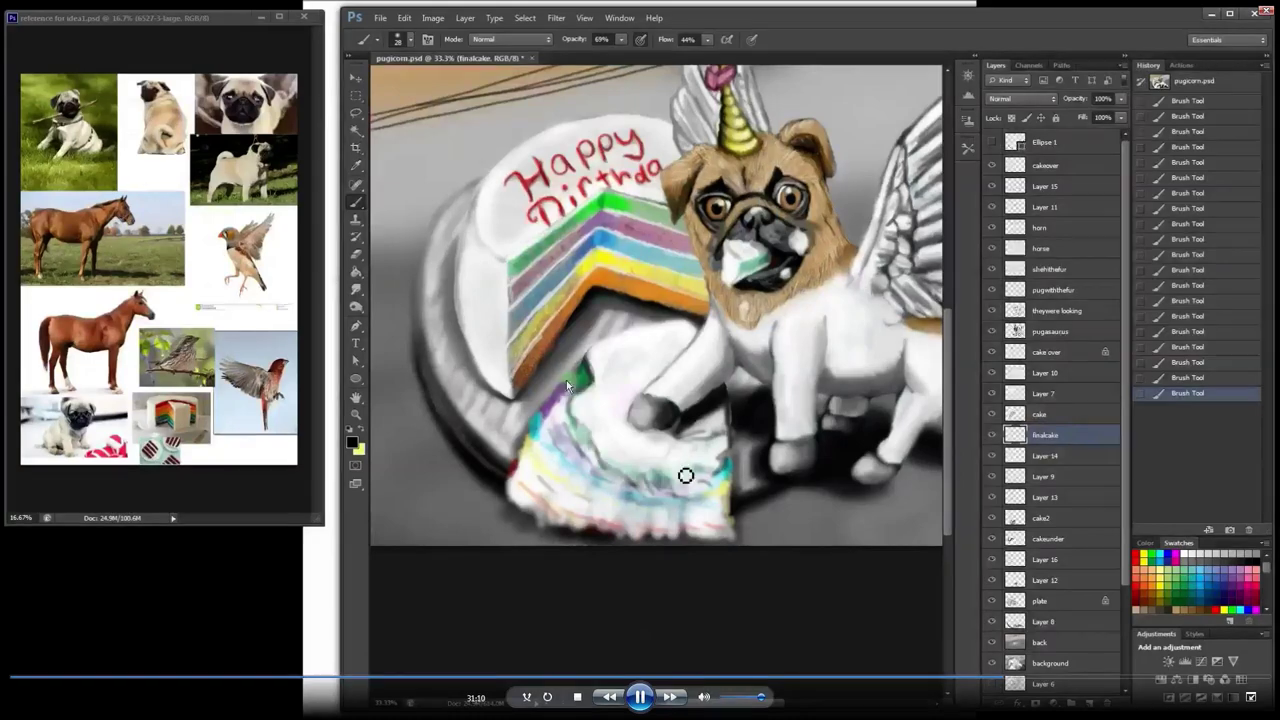
mouse_move(554, 406)
left_mouse_down()
mouse_move(578, 469)
mouse_move(625, 497)
left_mouse_up()
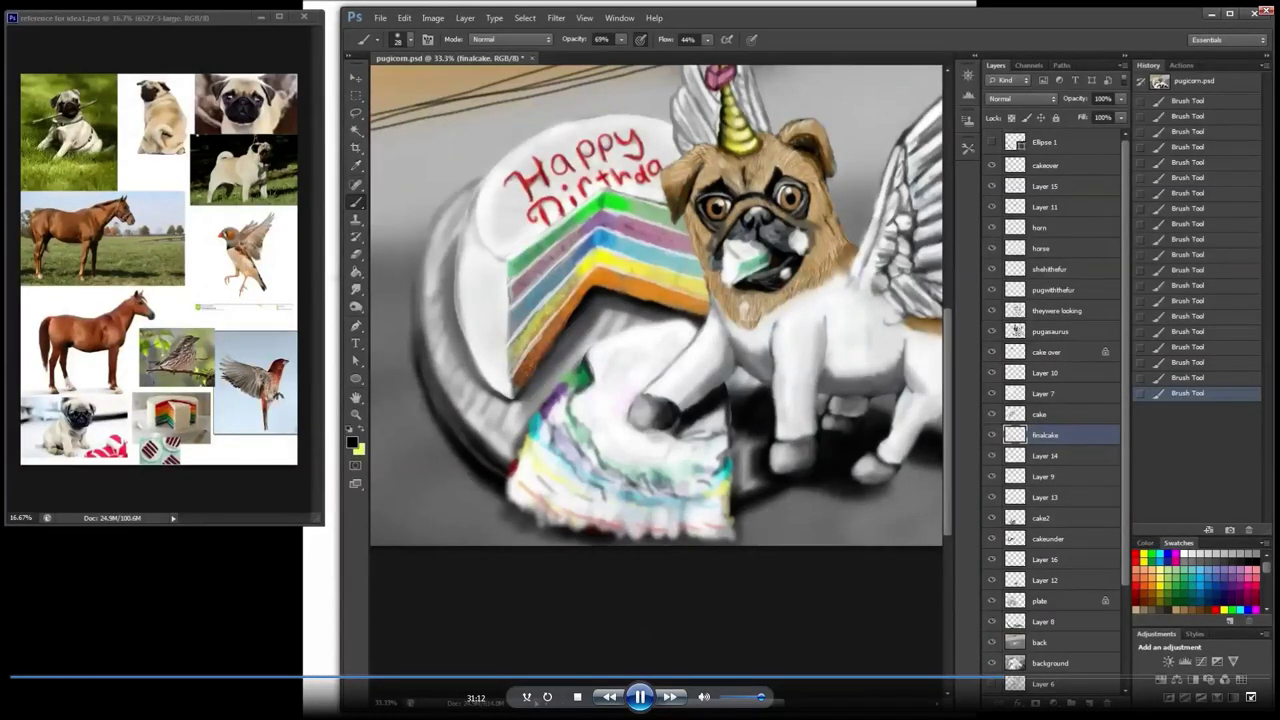
left_click_drag(536, 436, 575, 512)
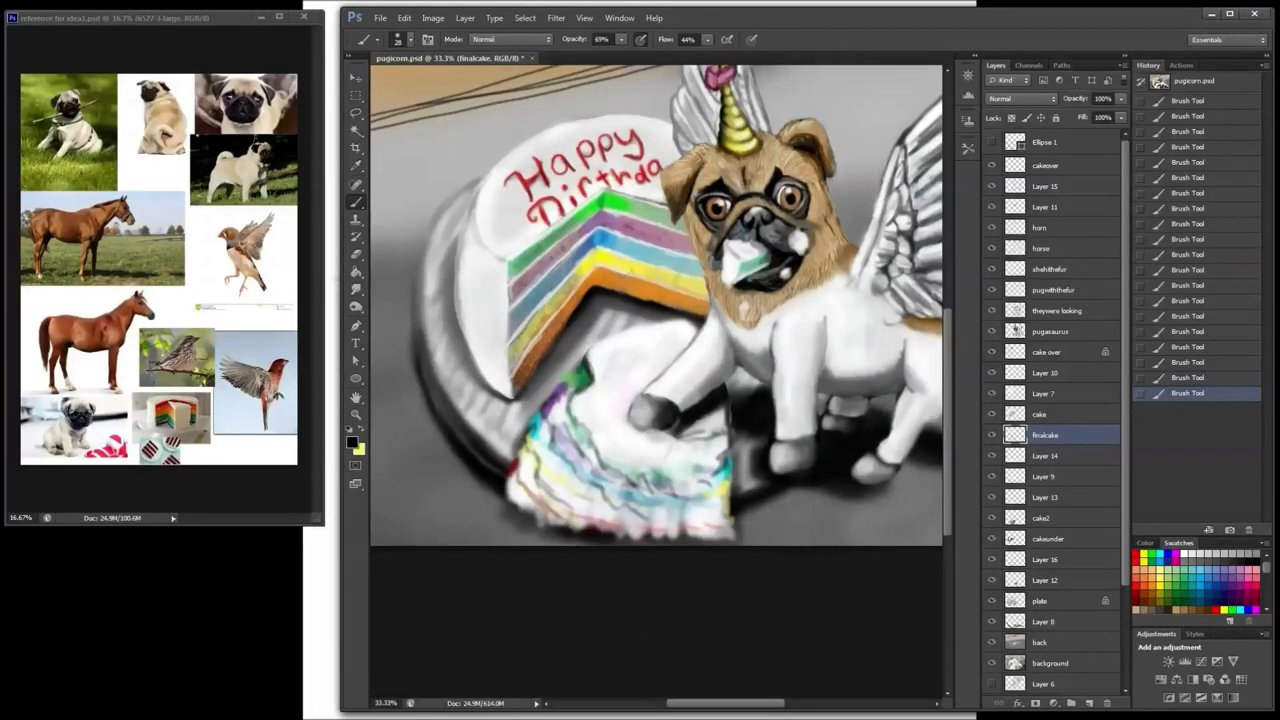
Step: Soften the dark contour lines on the lower part of the fallen slice with white, using a 62 px brush
left_click(672, 472, "alt")
right_click(672, 472)
mouse_move(604, 458)
left_mouse_down()
mouse_move(555, 445)
mouse_move(542, 486)
left_mouse_up()
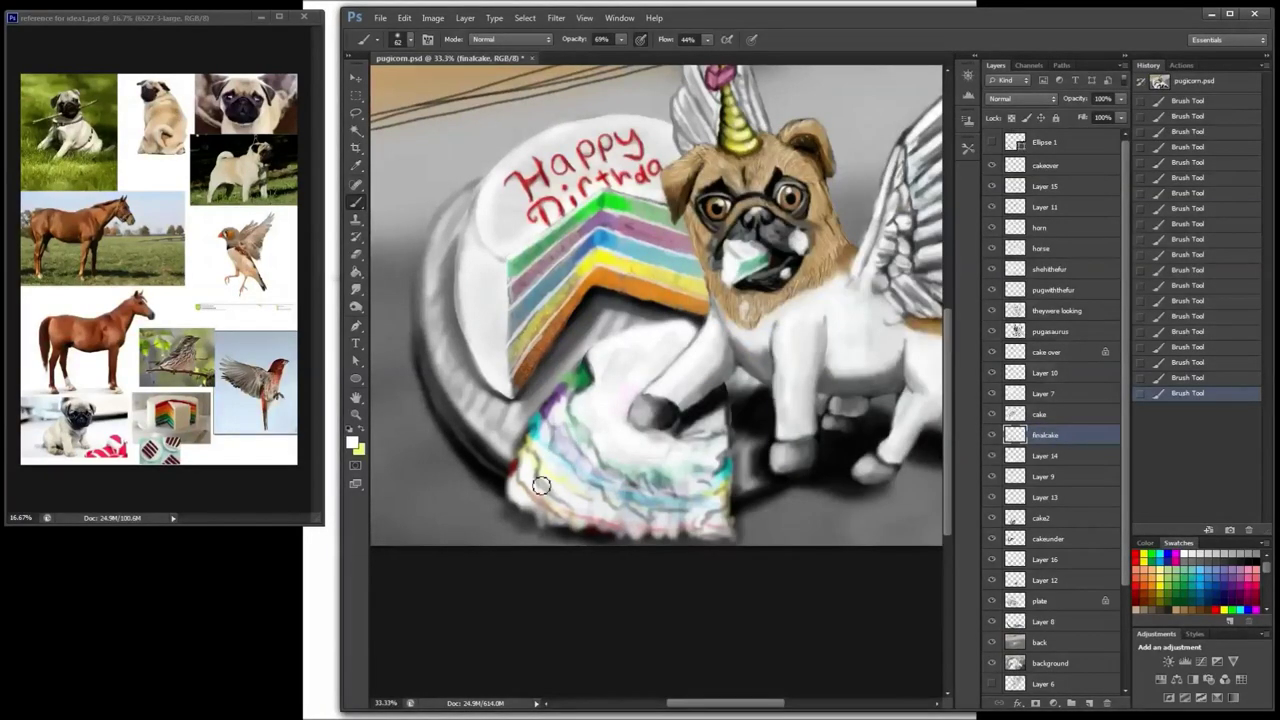
mouse_move(610, 515)
left_mouse_down()
mouse_move(684, 502)
mouse_move(692, 478)
left_mouse_up()
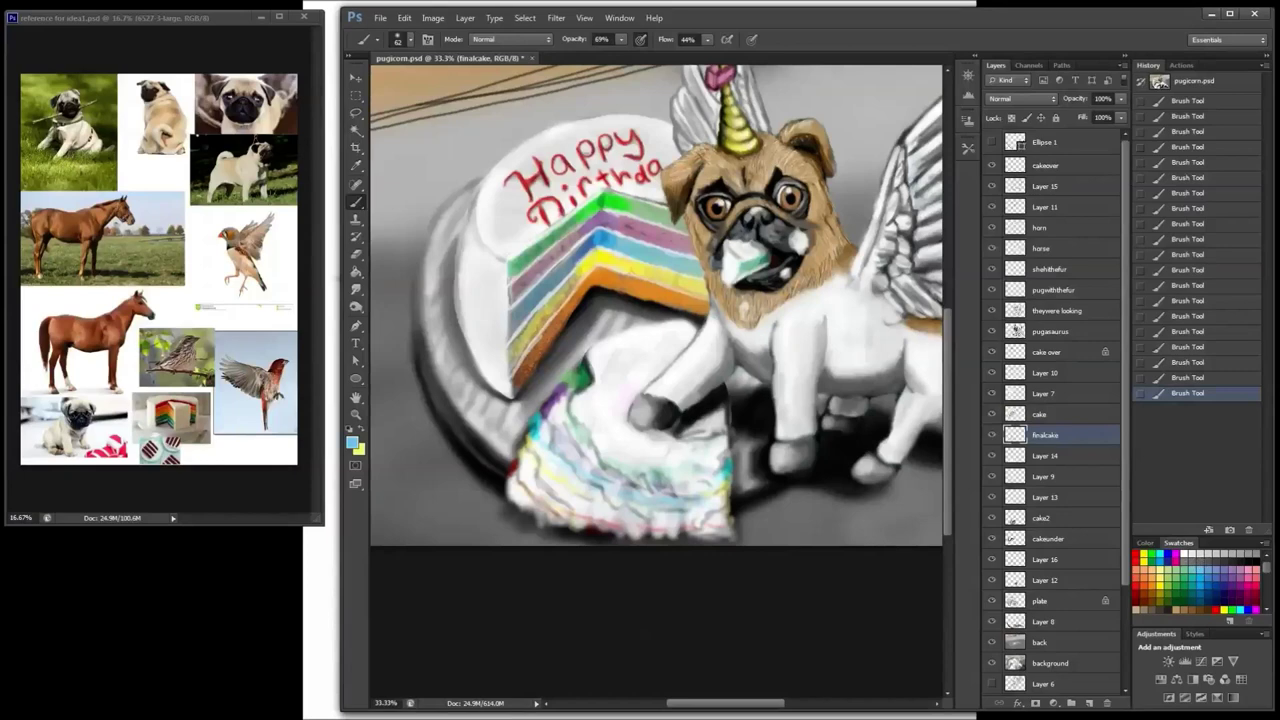
Step: Paint light blue and yellow over the colour bands at both side edges of the fallen slice
left_click_drag(534, 434, 580, 470)
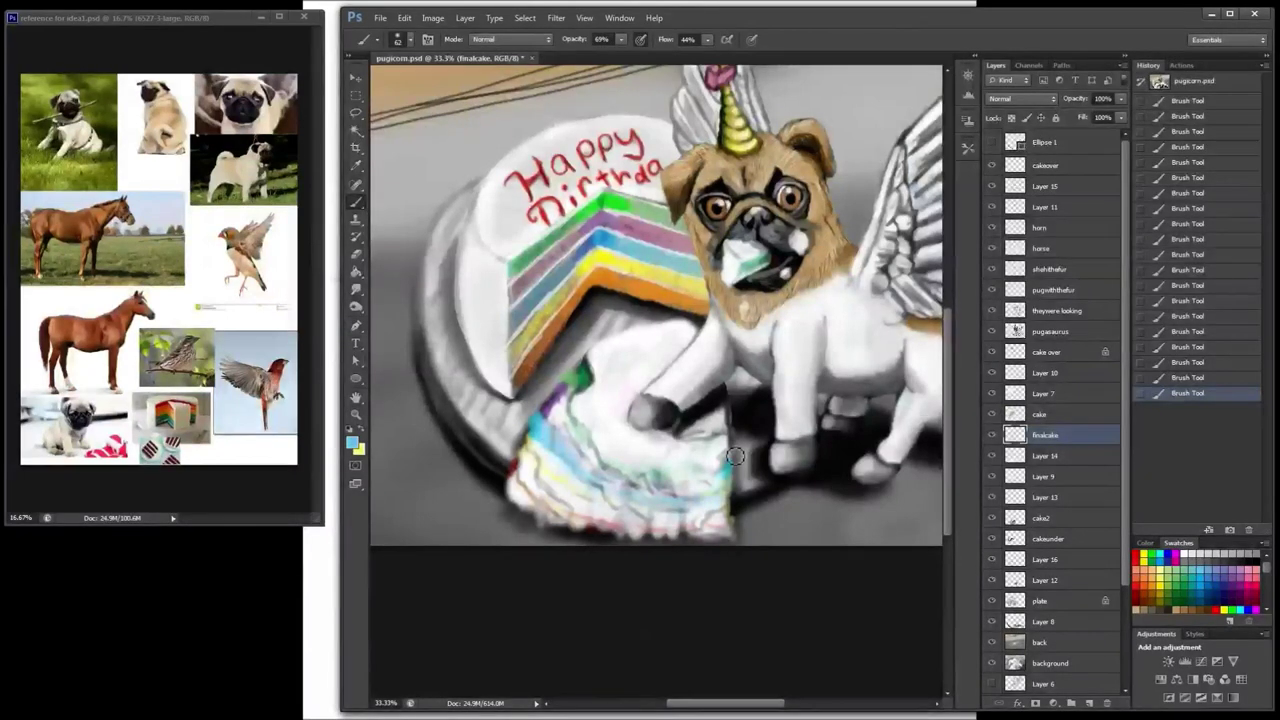
left_click(1147, 551)
left_click_drag(530, 446, 537, 461)
left_click_drag(726, 488, 724, 506)
Step: Paint white frosting over the contour lines in the upper and middle parts of the fallen slice
left_click(1184, 554)
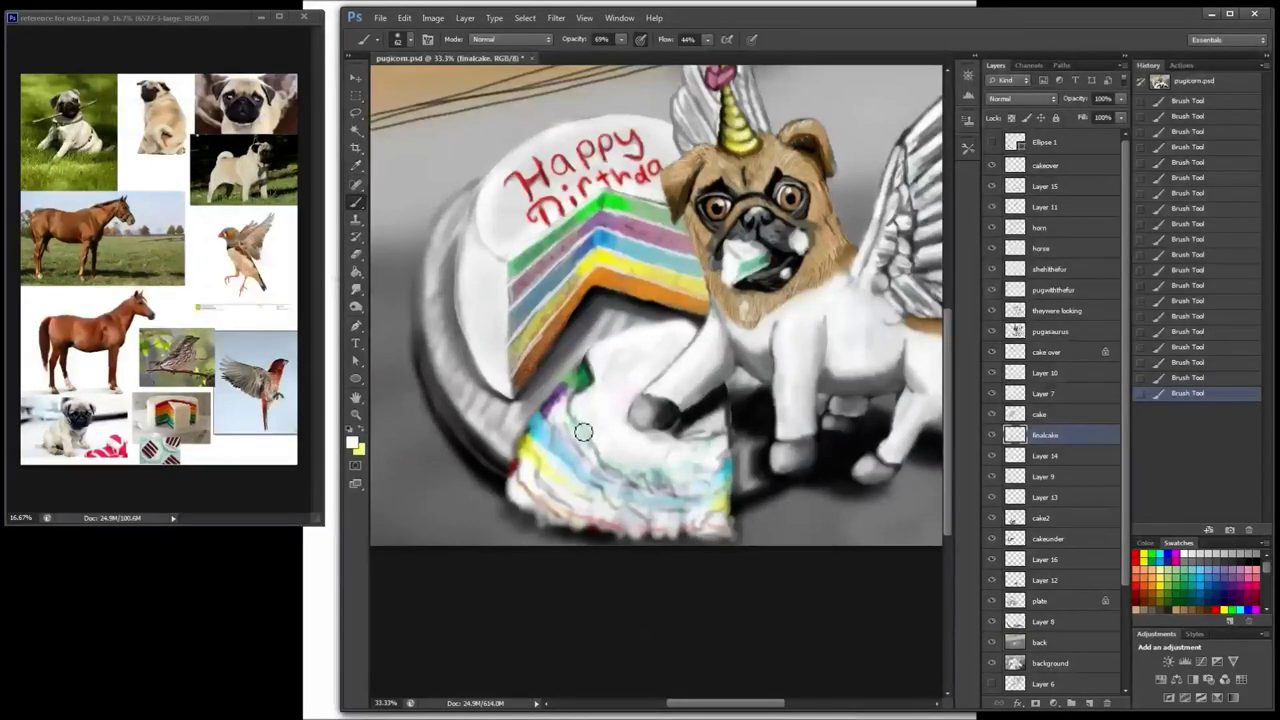
mouse_move(572, 417)
left_mouse_down()
mouse_move(581, 449)
mouse_move(560, 428)
left_mouse_up()
mouse_move(595, 490)
left_mouse_down()
mouse_move(603, 460)
mouse_move(627, 477)
mouse_move(570, 466)
left_mouse_up()
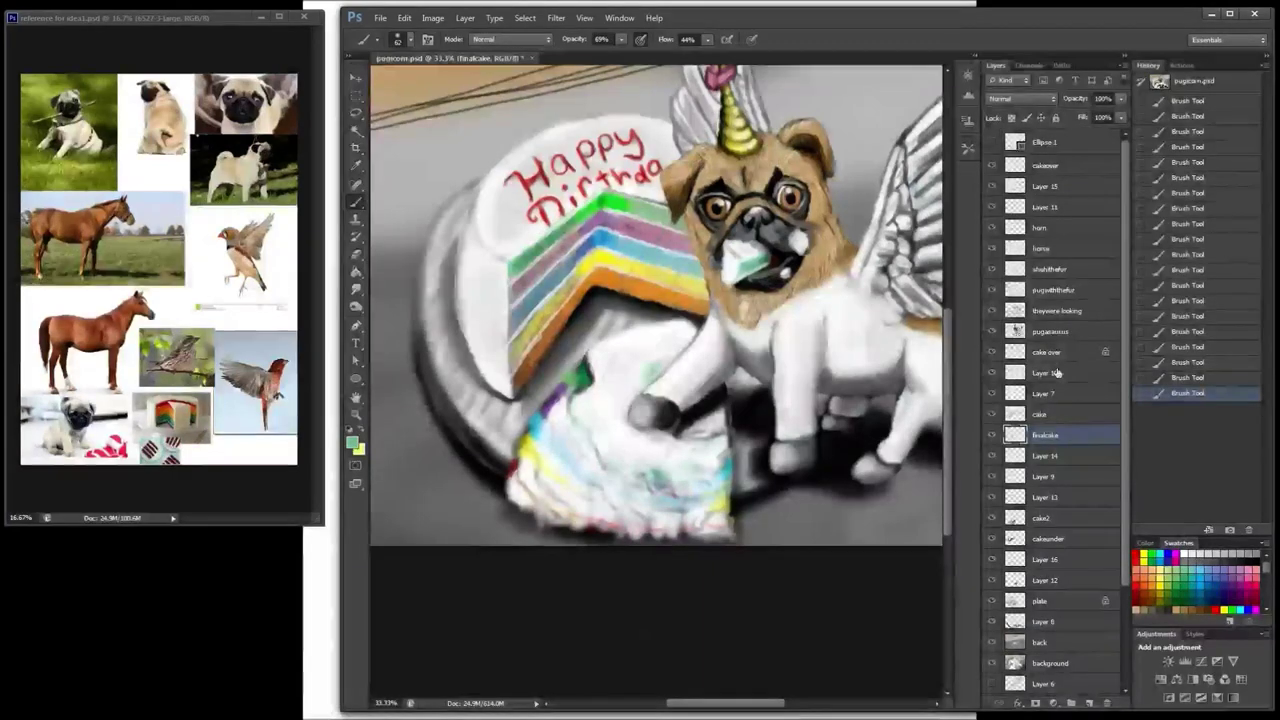
Step: Check what the cakeover layer contains, make it active, and paint a green streak on the frosting beside the raised hoof
left_click(1054, 166)
left_click(992, 166)
left_click(992, 166)
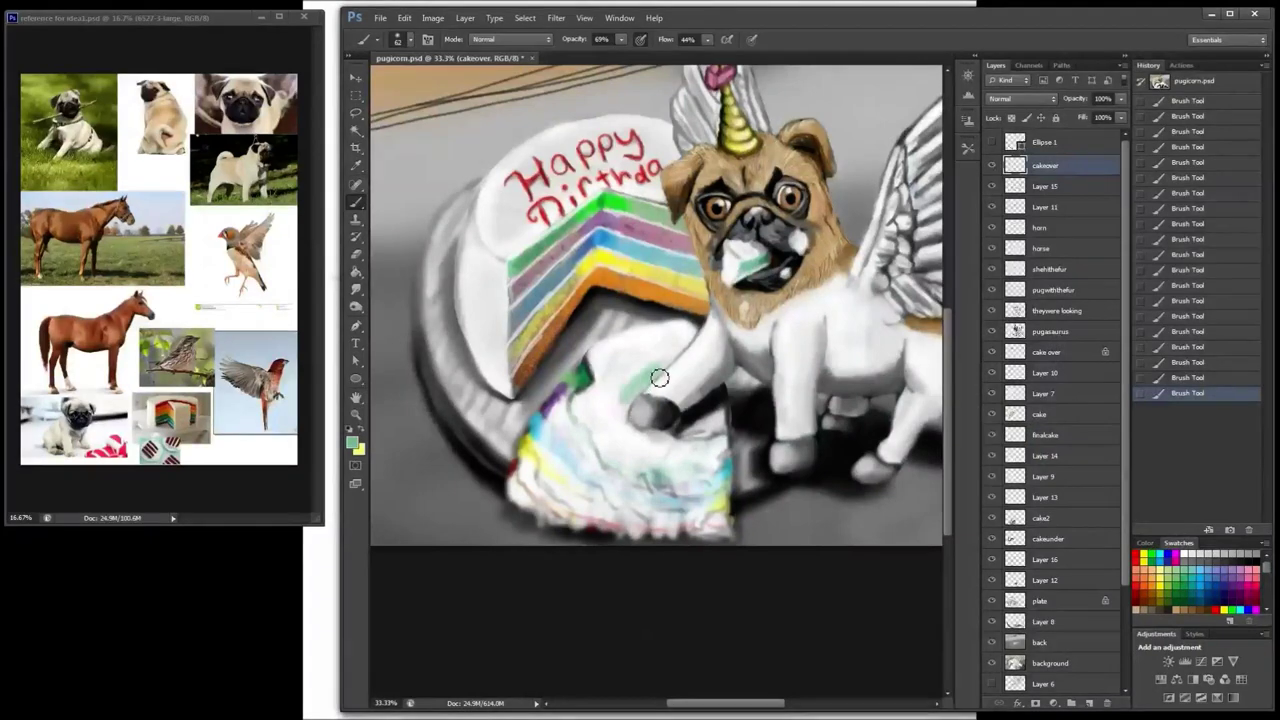
left_click_drag(651, 379, 627, 403)
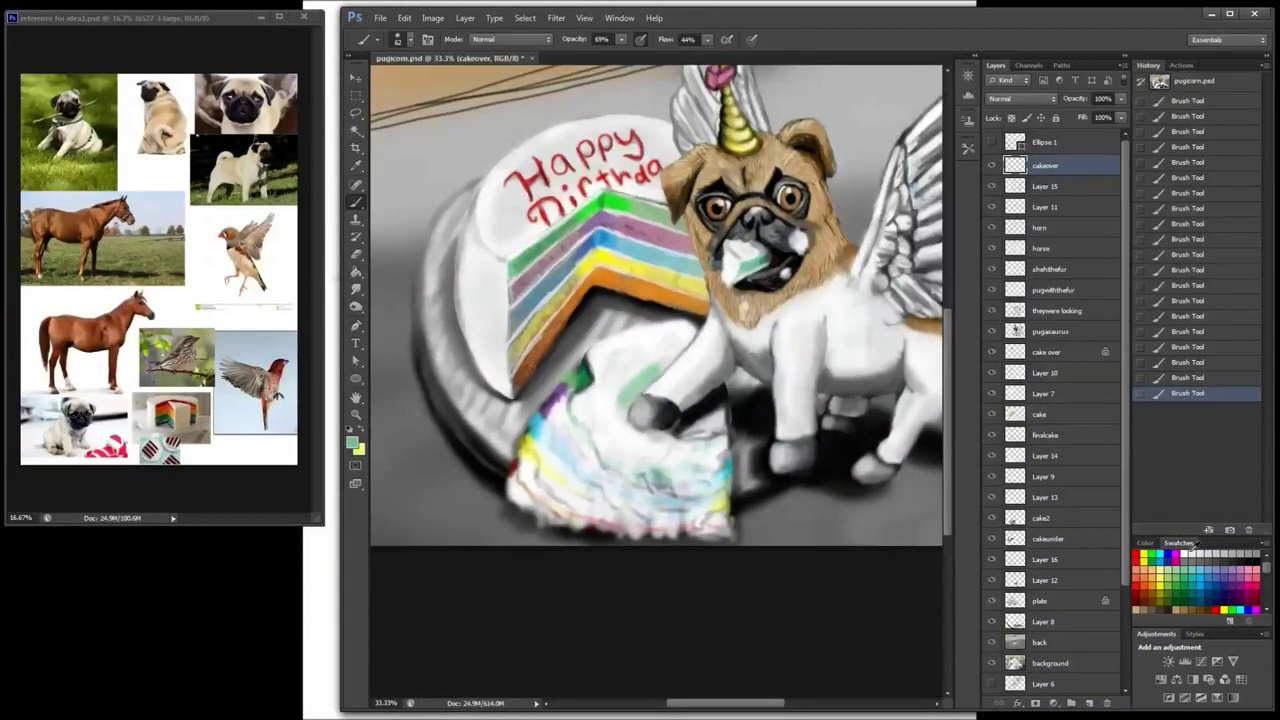
Step: Shade and highlight the green streak beside the raised hoof in black and white with a 16 px brush
left_click(1186, 556)
left_click(1252, 560)
right_click(725, 371)
left_click(662, 374)
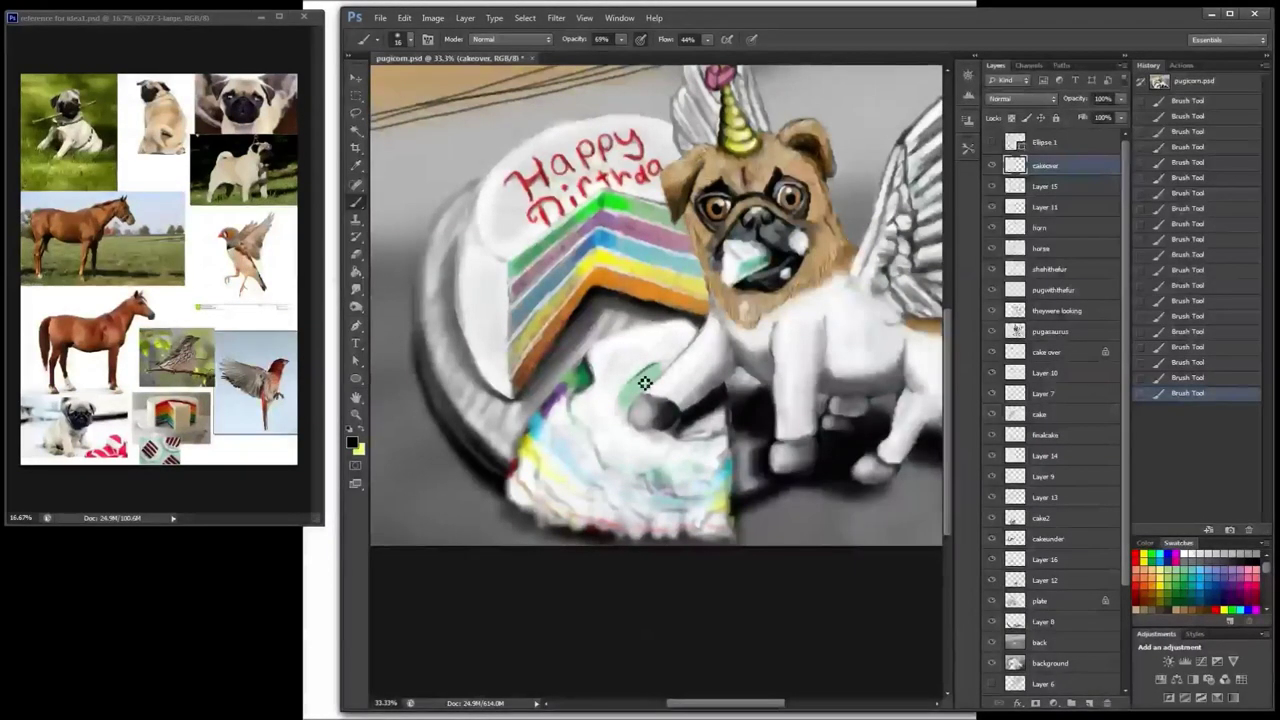
left_click(648, 383, "alt")
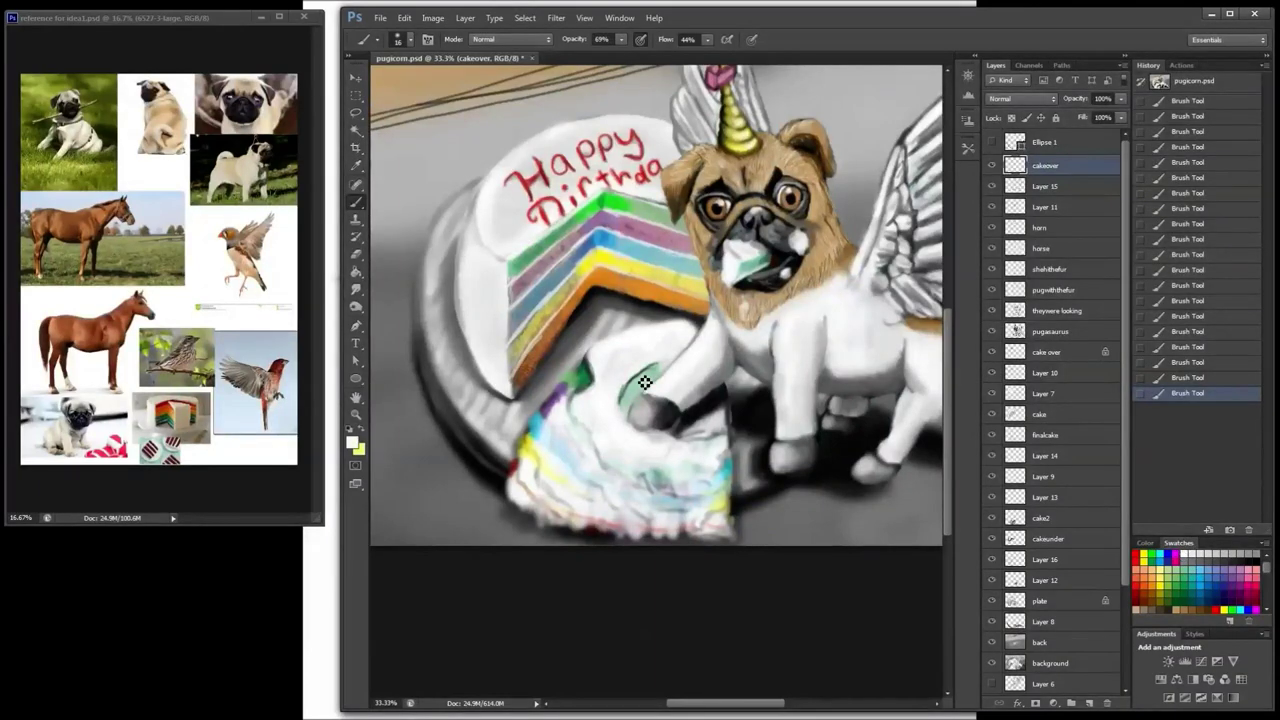
mouse_move(650, 382)
left_mouse_down()
mouse_move(628, 404)
mouse_move(634, 418)
left_mouse_up()
Step: Add a purple stripe and grey touches along the green streak beside the raised hoof
left_click(1222, 579)
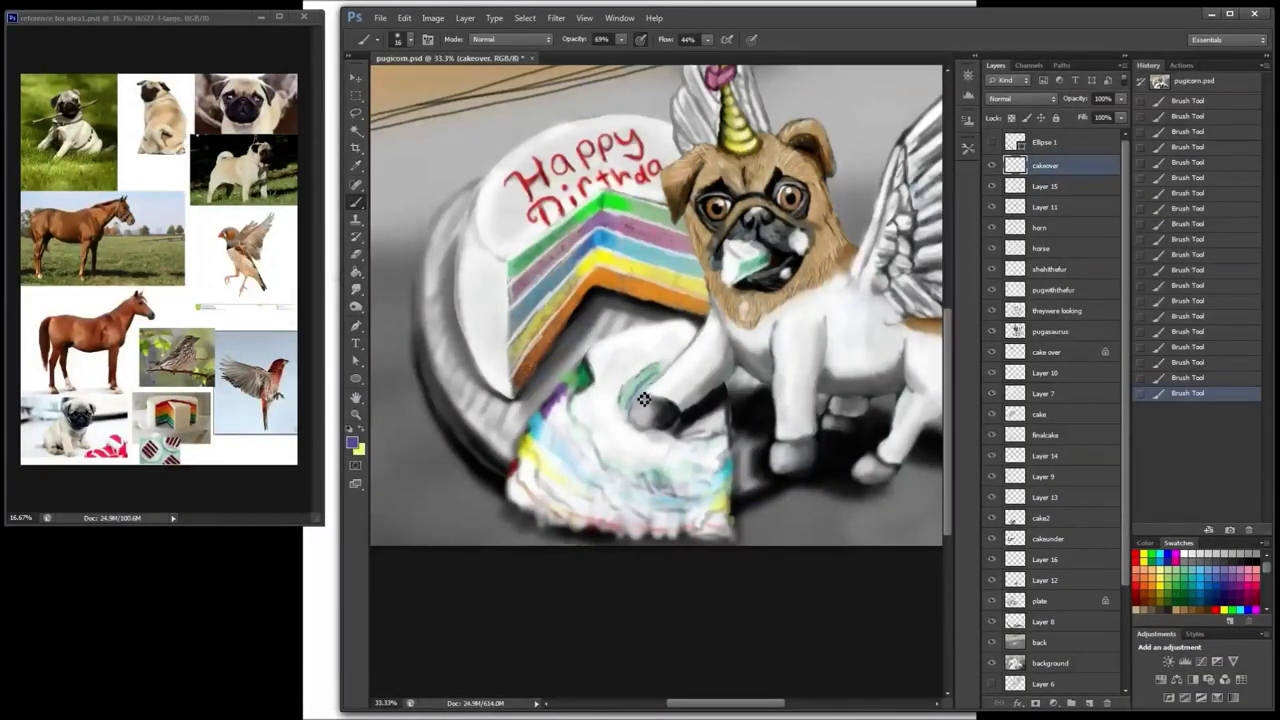
left_click_drag(654, 379, 630, 410)
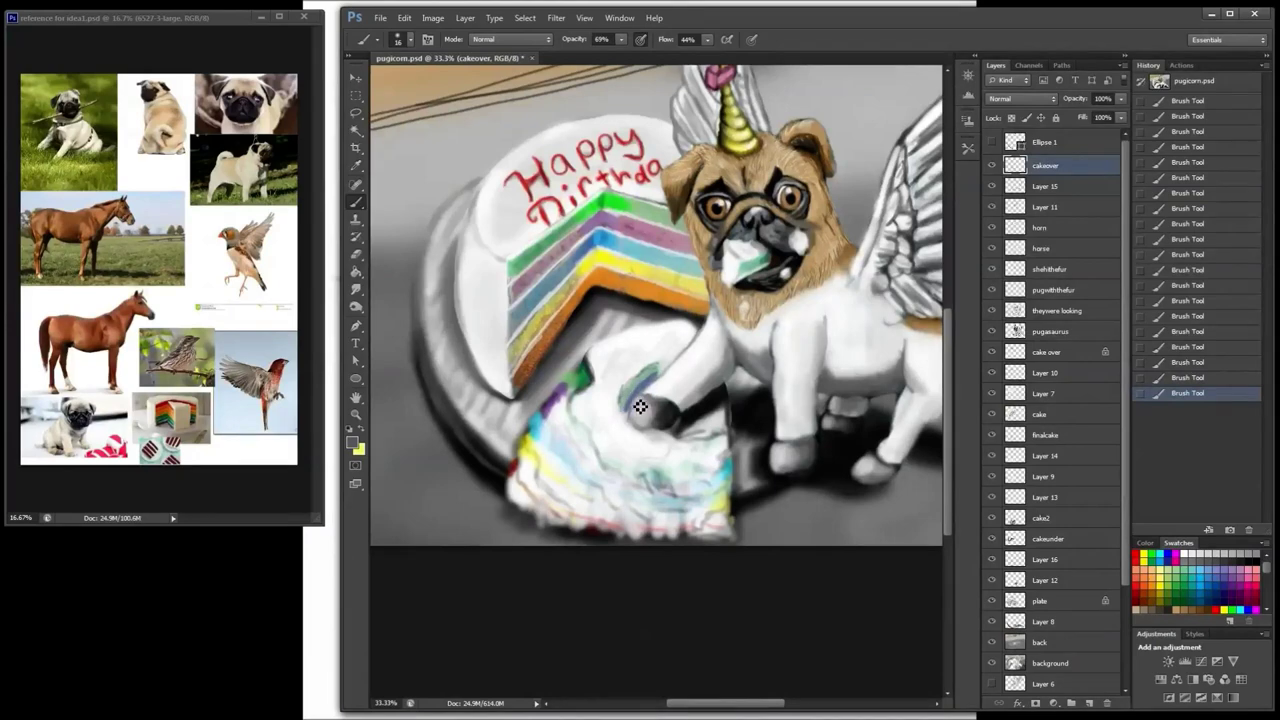
left_click_drag(640, 406, 656, 377)
Step: Deepen the streak beside the raised hoof with dark green, using a 29 px brush
left_click(1181, 601)
right_click(680, 172)
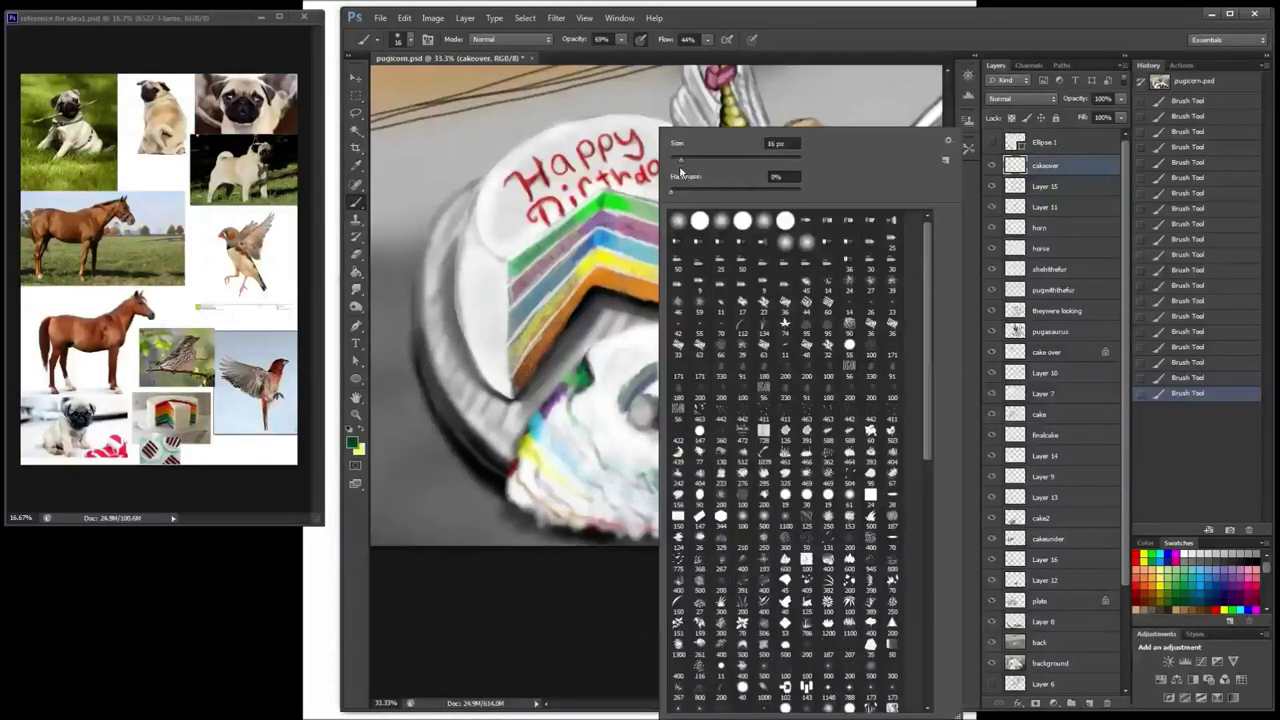
left_click_drag(681, 161, 685, 161)
mouse_move(654, 370)
left_mouse_down()
mouse_move(628, 394)
mouse_move(658, 389)
left_mouse_up()
Step: Retouch the edge of the raised hoof where it meets the coloured streak, using colours sampled from the hoof
left_click(1224, 579)
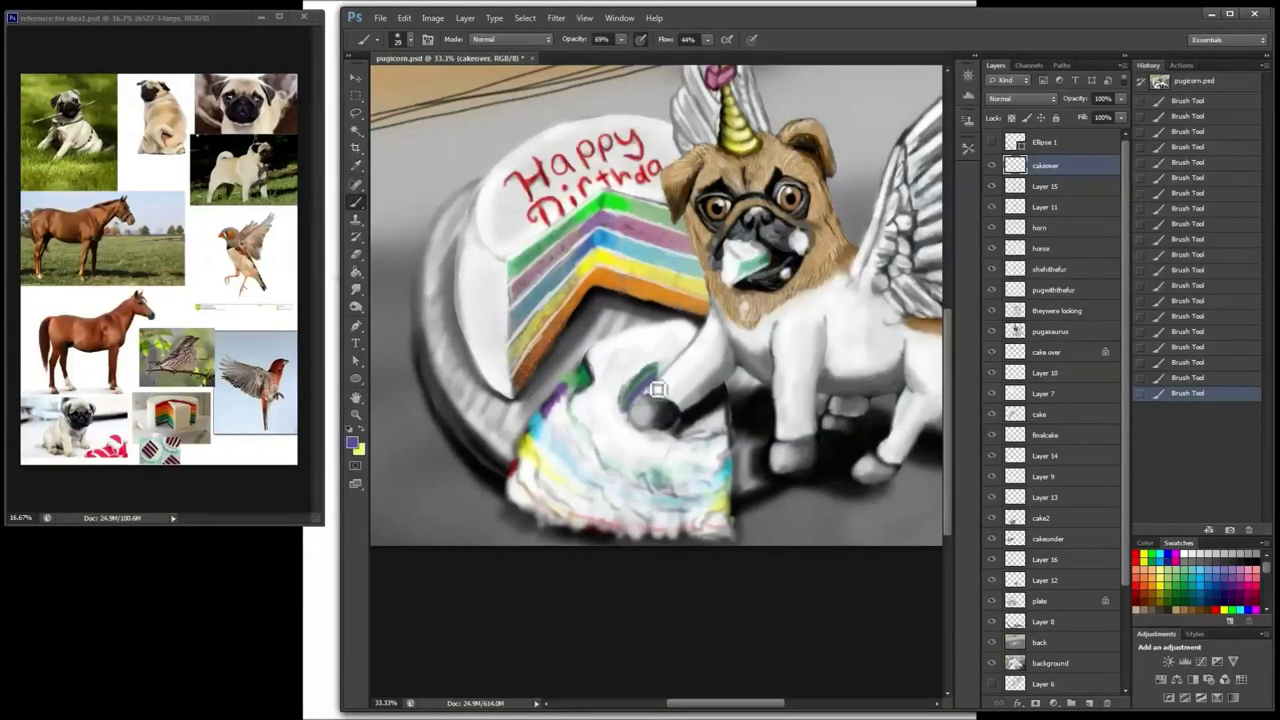
left_click(1187, 571)
left_click(1182, 552)
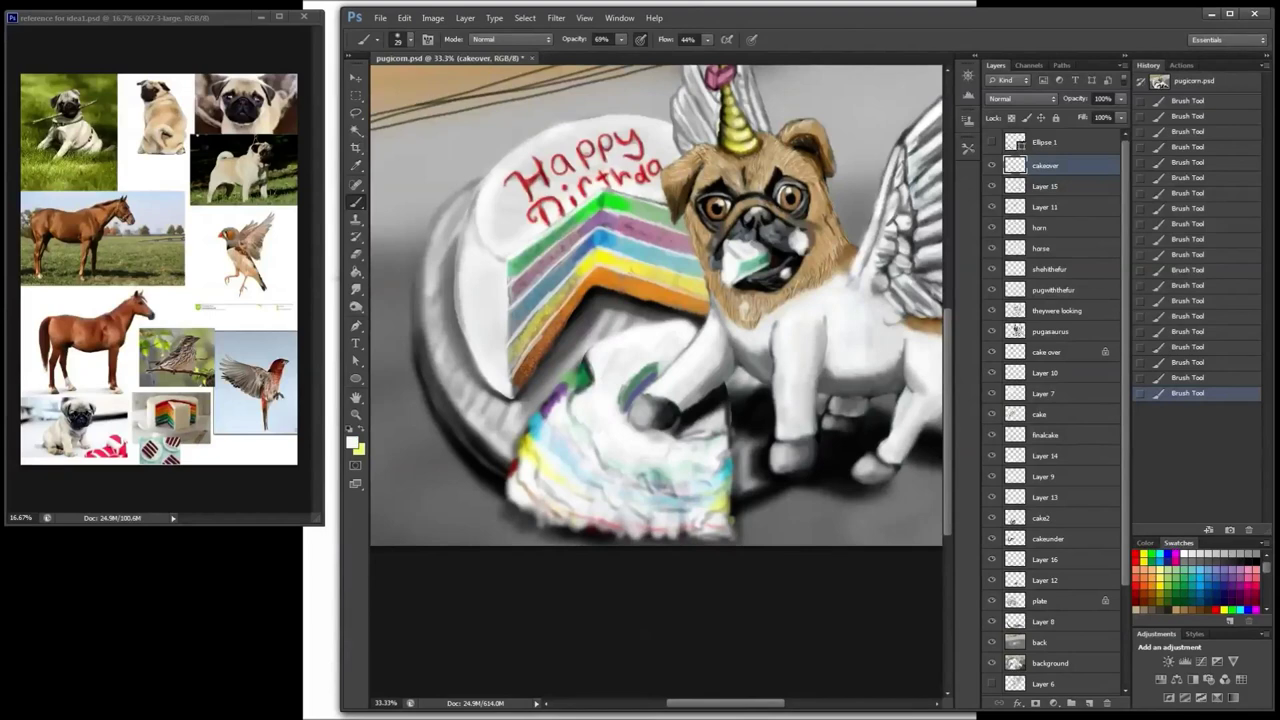
left_click(662, 420, "alt")
left_click(682, 415, "alt")
mouse_move(652, 392)
left_mouse_down()
mouse_move(636, 419)
mouse_move(654, 420)
left_mouse_up()
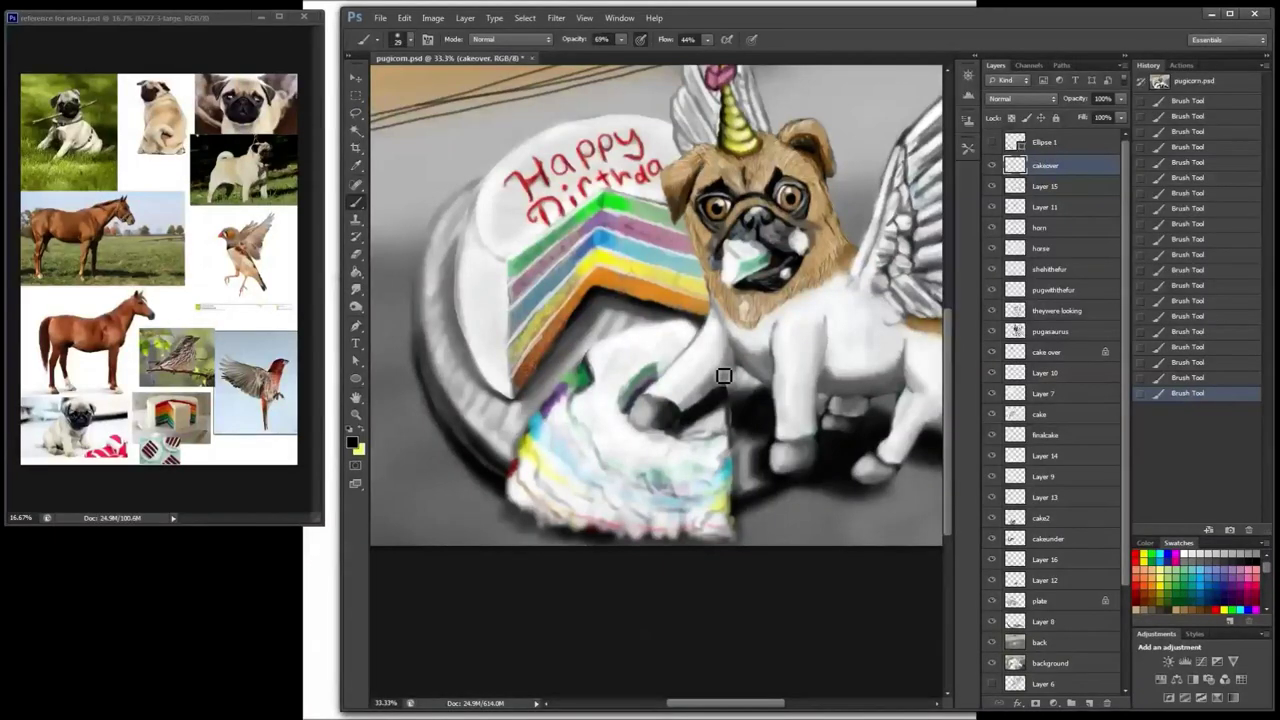
left_click(1193, 552)
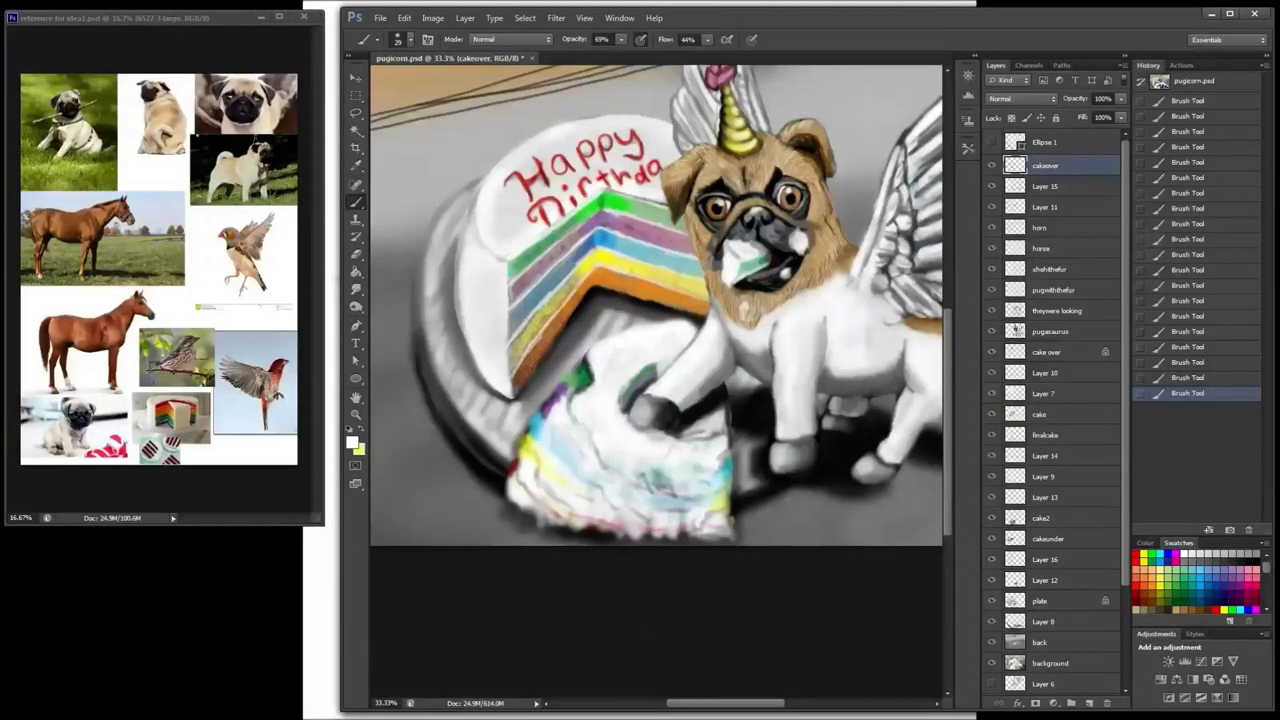
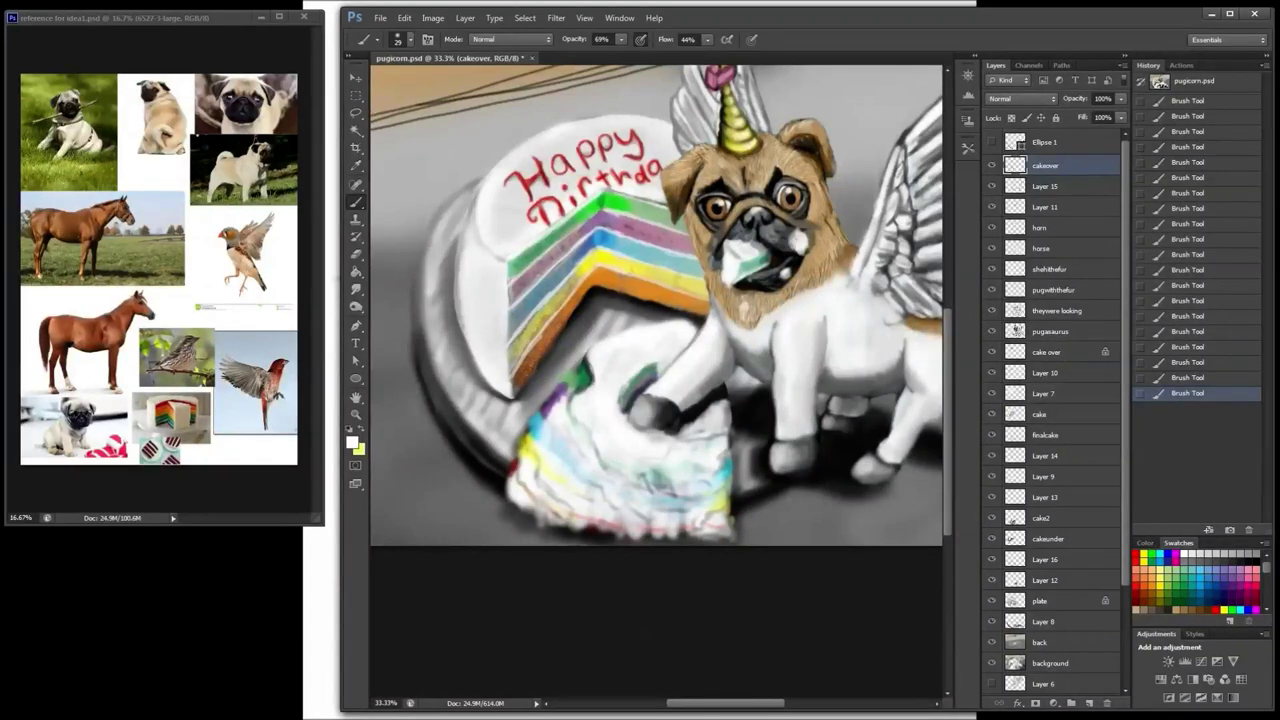
Step: Add a new layer above cakeover, set it to Overlay, and brush white along the bottom of the fallen slice
key("ctrl+minus")
key("ctrl+minus")
left_click(1089, 703)
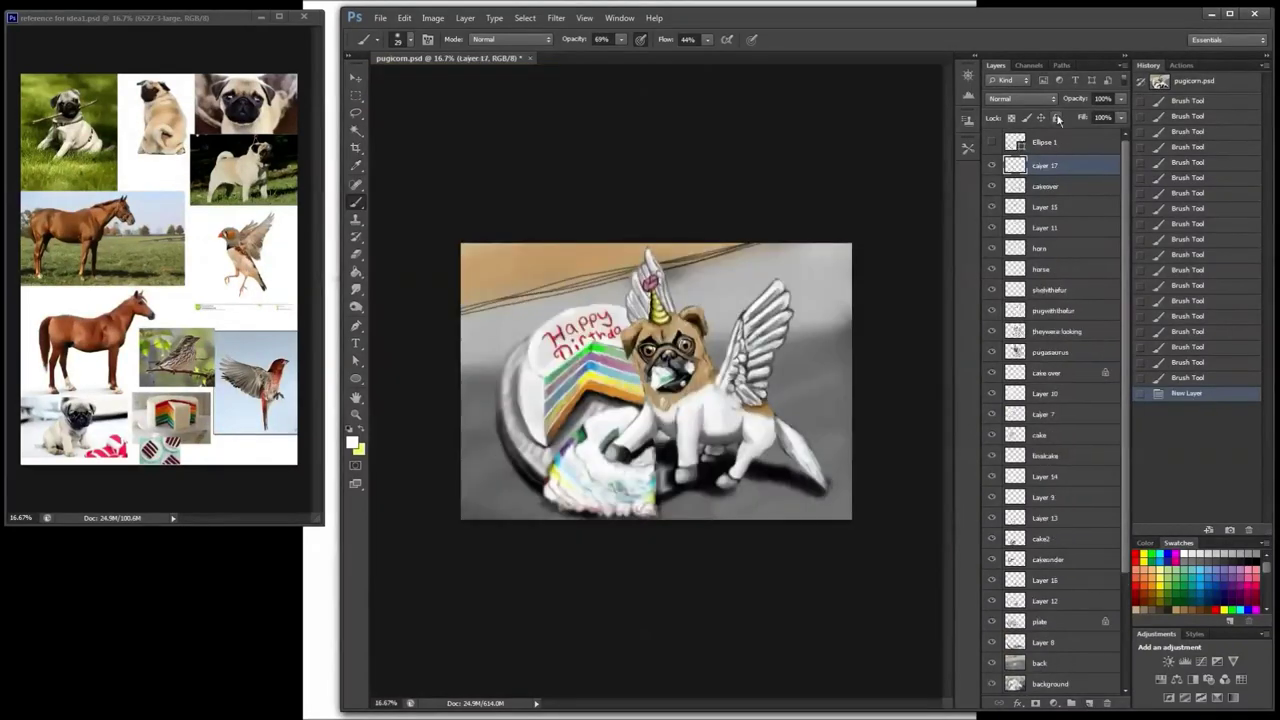
left_click(1020, 98)
left_click(1013, 274)
mouse_move(556, 497)
left_mouse_down()
mouse_move(588, 467)
mouse_move(619, 509)
mouse_move(662, 510)
left_mouse_up()
Step: Deepen and brighten the fallen slice's frosting on the Overlay layer with alternating black and white strokes at 95 px
left_click(1255, 562)
mouse_move(572, 489)
left_mouse_down()
mouse_move(657, 511)
mouse_move(649, 492)
mouse_move(610, 487)
left_mouse_up()
mouse_move(601, 440)
left_mouse_down()
mouse_move(629, 423)
mouse_move(615, 426)
left_mouse_up()
left_click(1184, 554)
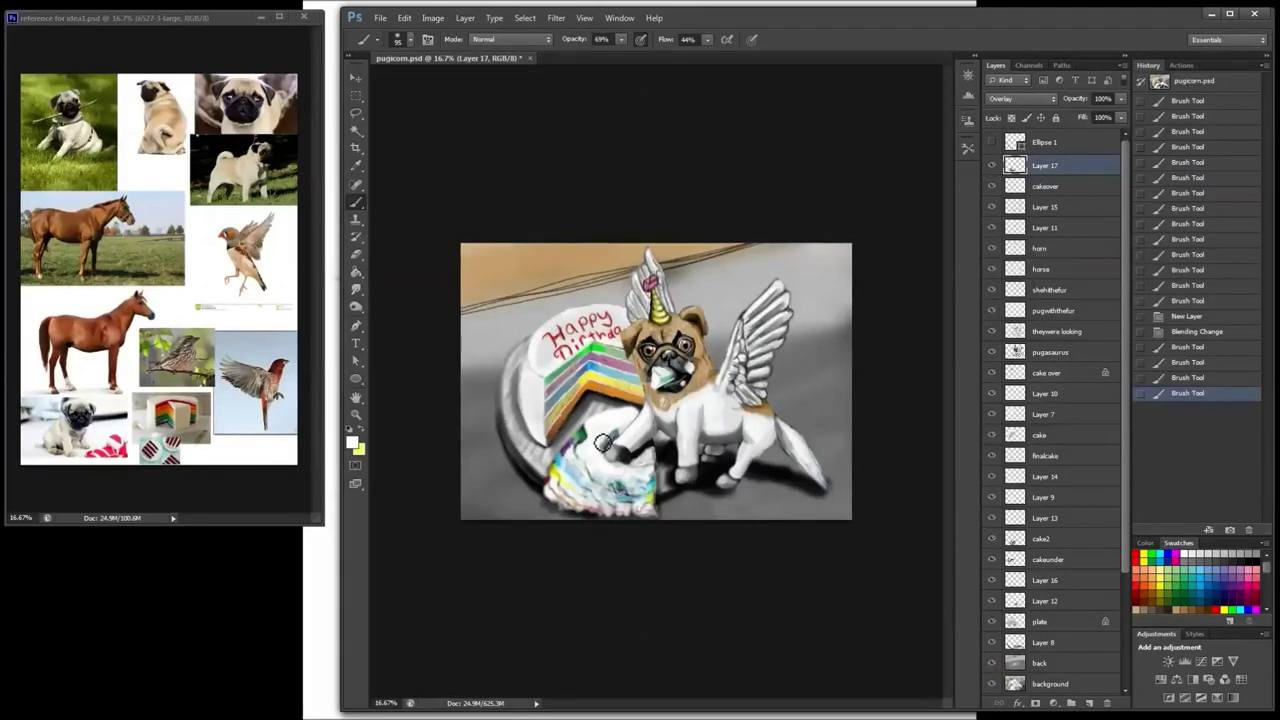
left_click_drag(603, 443, 604, 444)
left_click(1256, 561)
mouse_move(557, 493)
left_mouse_down()
mouse_move(640, 506)
mouse_move(590, 487)
mouse_move(626, 486)
mouse_move(630, 502)
mouse_move(587, 492)
mouse_move(650, 505)
mouse_move(655, 480)
mouse_move(586, 500)
mouse_move(578, 462)
mouse_move(591, 447)
left_mouse_up()
left_click(1186, 553)
left_click(1208, 561)
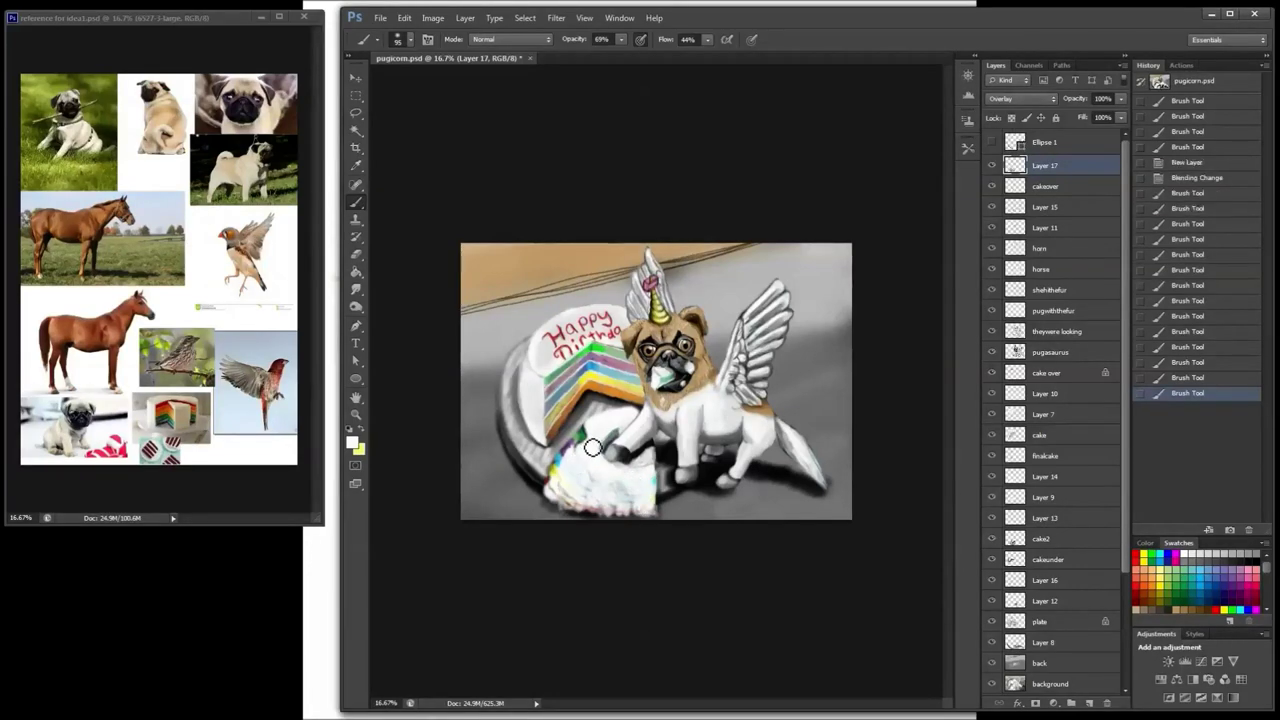
Step: Add another new layer set to Overlay, try a black stroke on the fallen slice, and undo that stroke
left_click(1089, 704)
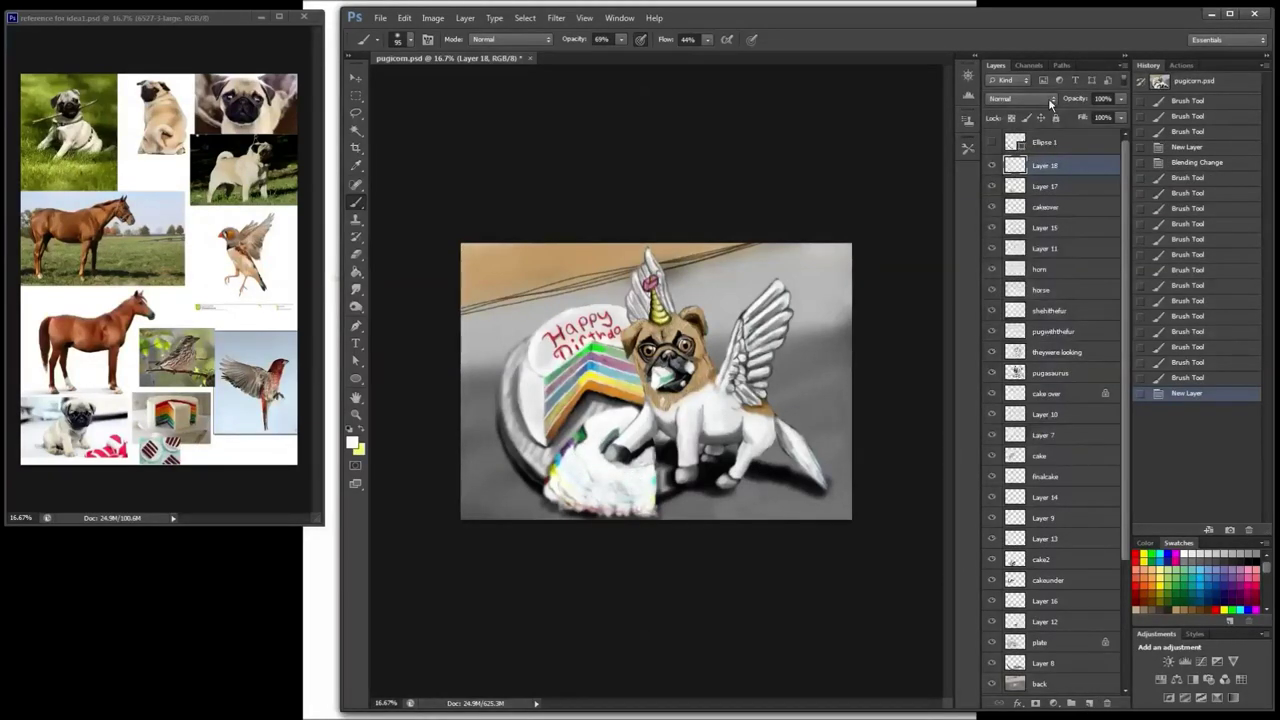
left_click(1049, 101)
left_click(1020, 270)
left_click(1256, 561)
mouse_move(612, 486)
left_mouse_down()
mouse_move(648, 503)
mouse_move(620, 492)
left_mouse_up()
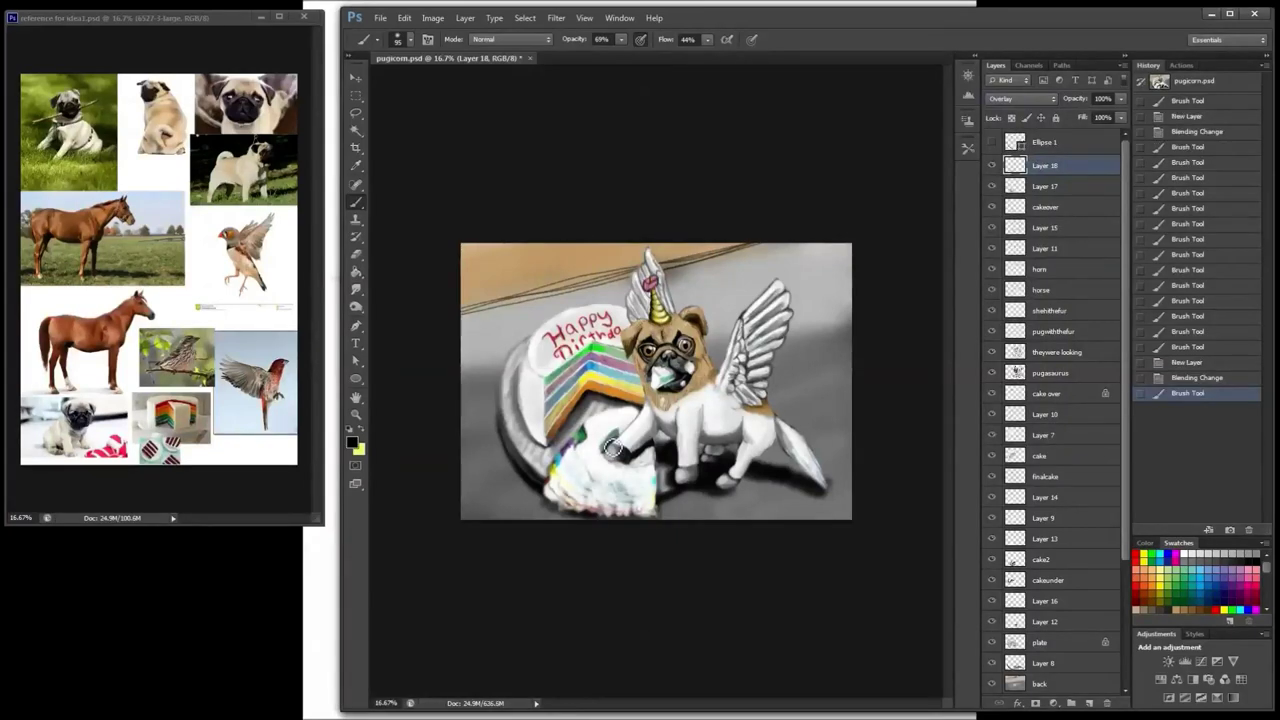
key("ctrl+z")
Step: Set Layer 18 to Multiply and paint soft black shading on the fallen slice and around the pug's raised leg
left_click(1045, 99)
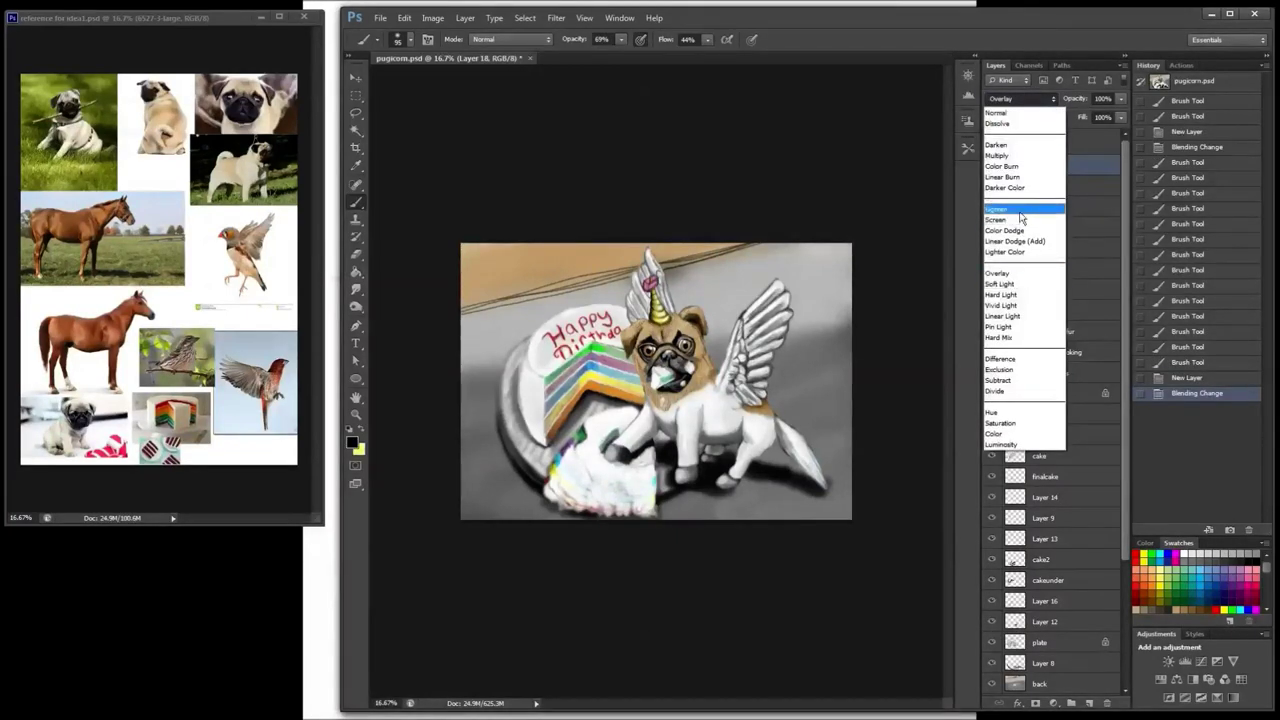
left_click(997, 155)
mouse_move(568, 484)
left_mouse_down()
mouse_move(558, 490)
mouse_move(565, 482)
left_mouse_up()
left_click_drag(632, 421, 622, 432)
left_click_drag(630, 424, 618, 438)
mouse_move(627, 428)
left_mouse_down()
mouse_move(616, 442)
mouse_move(649, 459)
mouse_move(602, 445)
left_mouse_up()
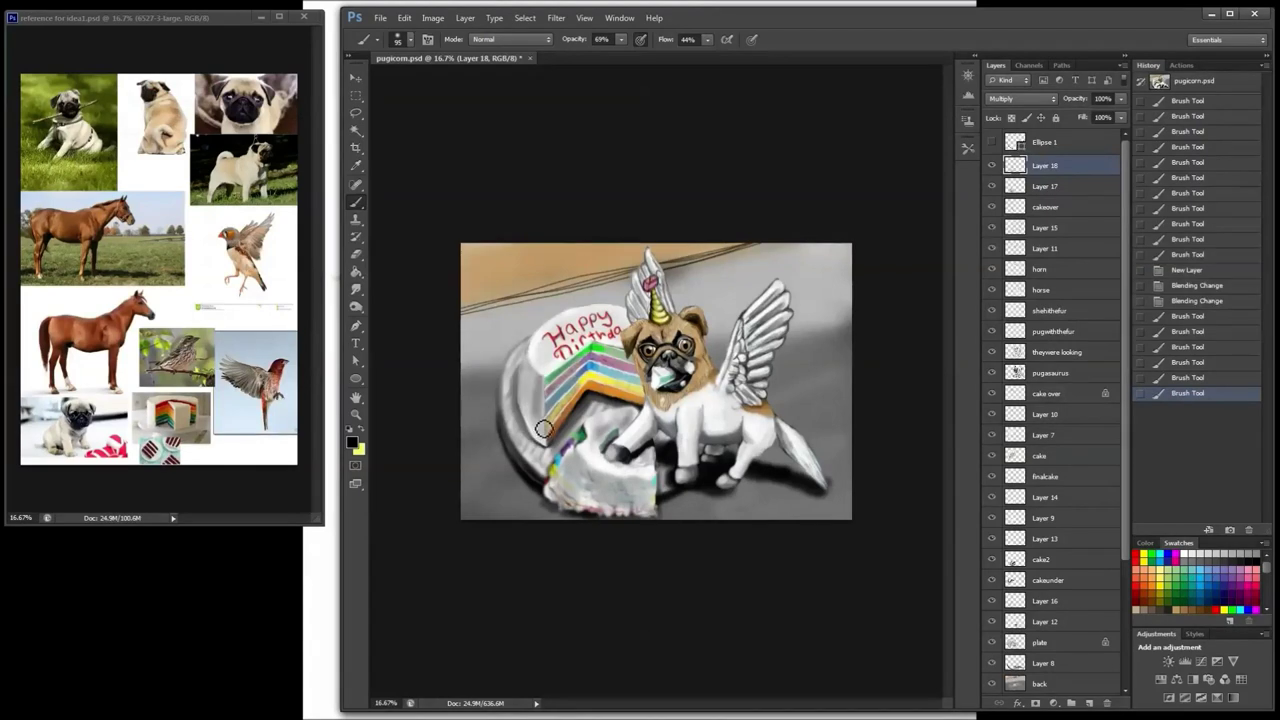
Step: Shade the white frosted side of the large cake, beside the cut rainbow layers, with dark, grey and white strokes
left_click(545, 352, "alt")
left_click_drag(534, 376, 546, 440)
left_click_drag(535, 380, 545, 436)
left_click_drag(536, 390, 546, 442)
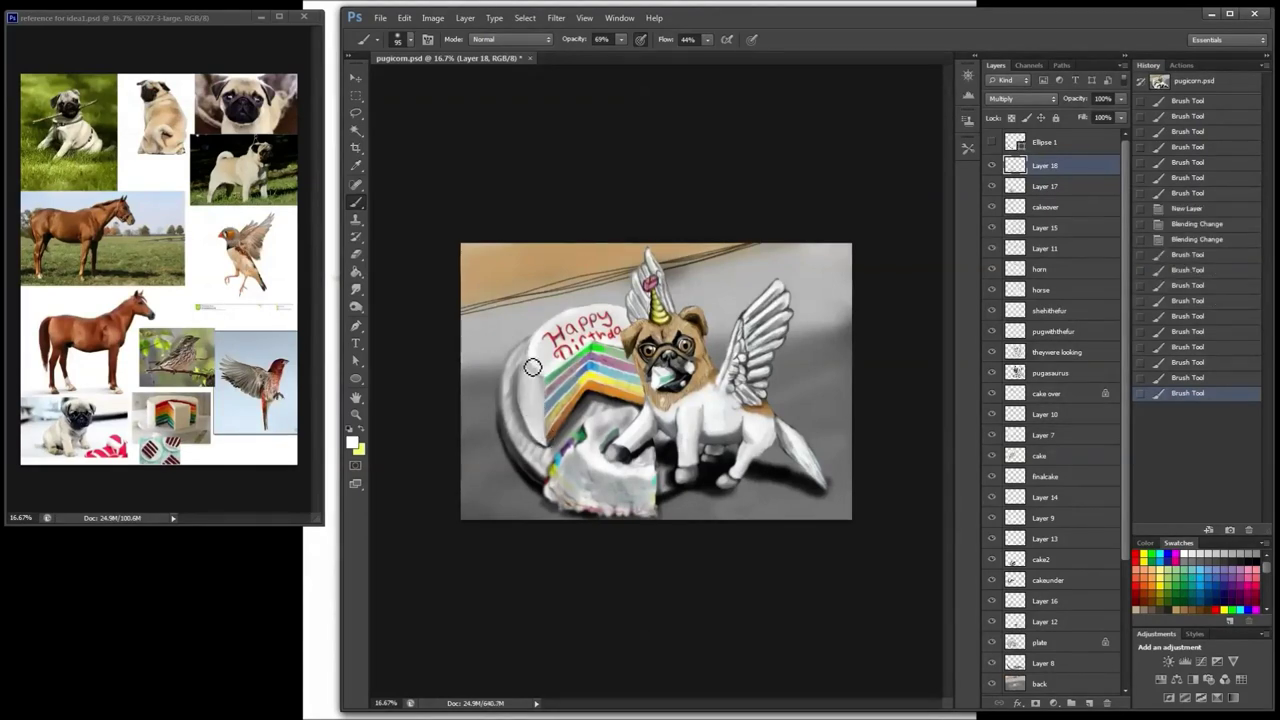
left_click_drag(533, 368, 545, 430)
left_click_drag(537, 376, 544, 426)
left_click_drag(539, 384, 546, 428)
left_click(1205, 559)
mouse_move(529, 371)
left_mouse_down()
mouse_move(534, 434)
mouse_move(549, 416)
left_mouse_up()
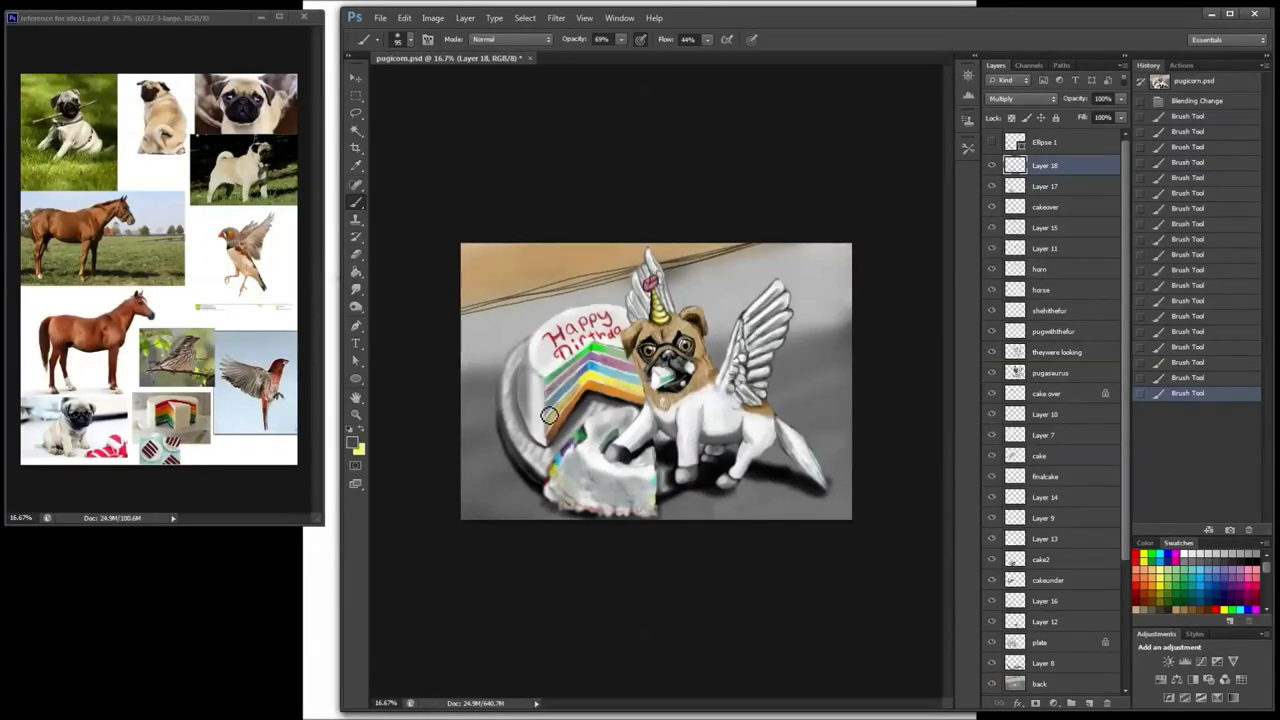
left_click(1183, 554)
left_click_drag(525, 366, 530, 426)
Step: Lower the opacity of Layer 18 to 50% and make the cakeover layer active
left_click(1122, 100)
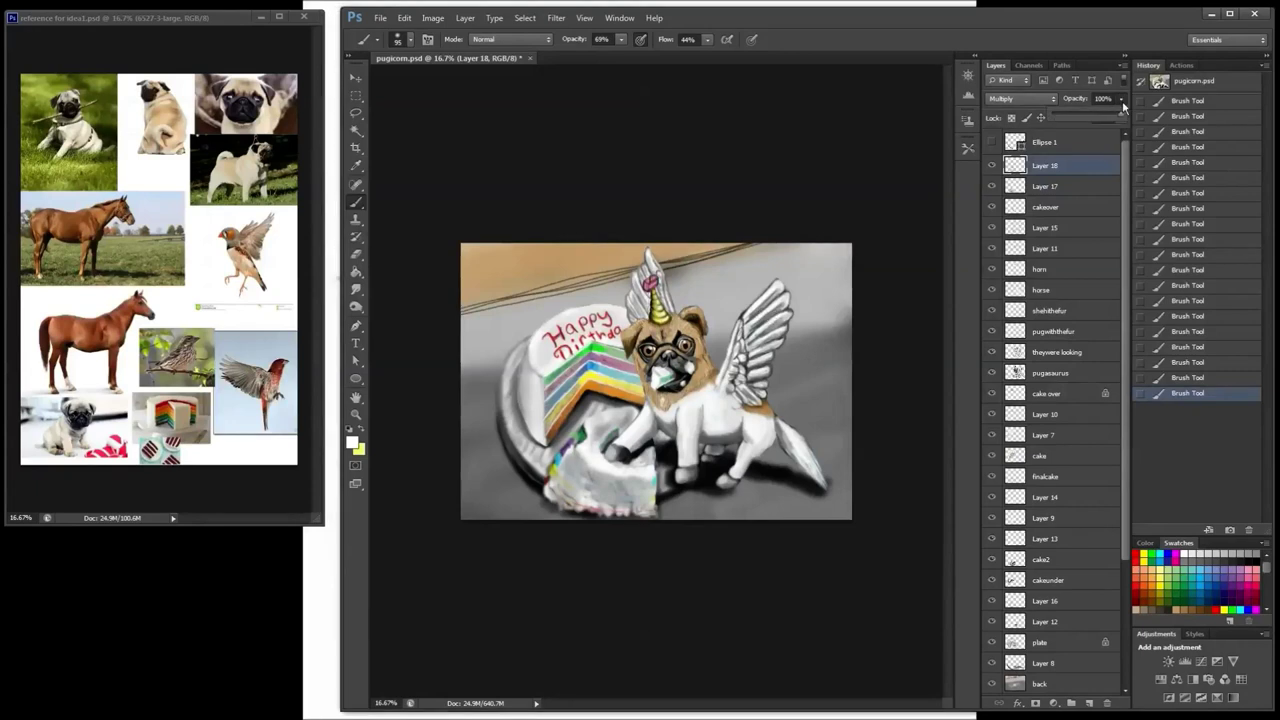
left_click_drag(1123, 107, 1096, 120)
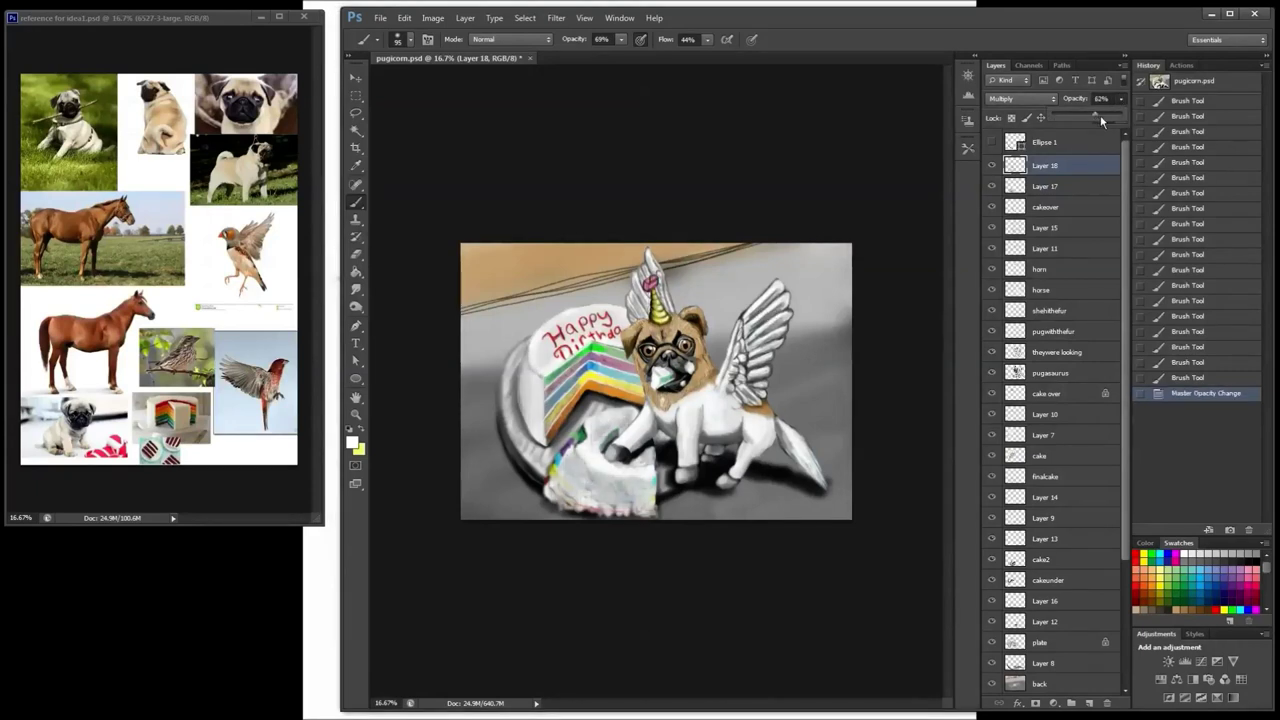
left_click_drag(1090, 118, 1088, 122)
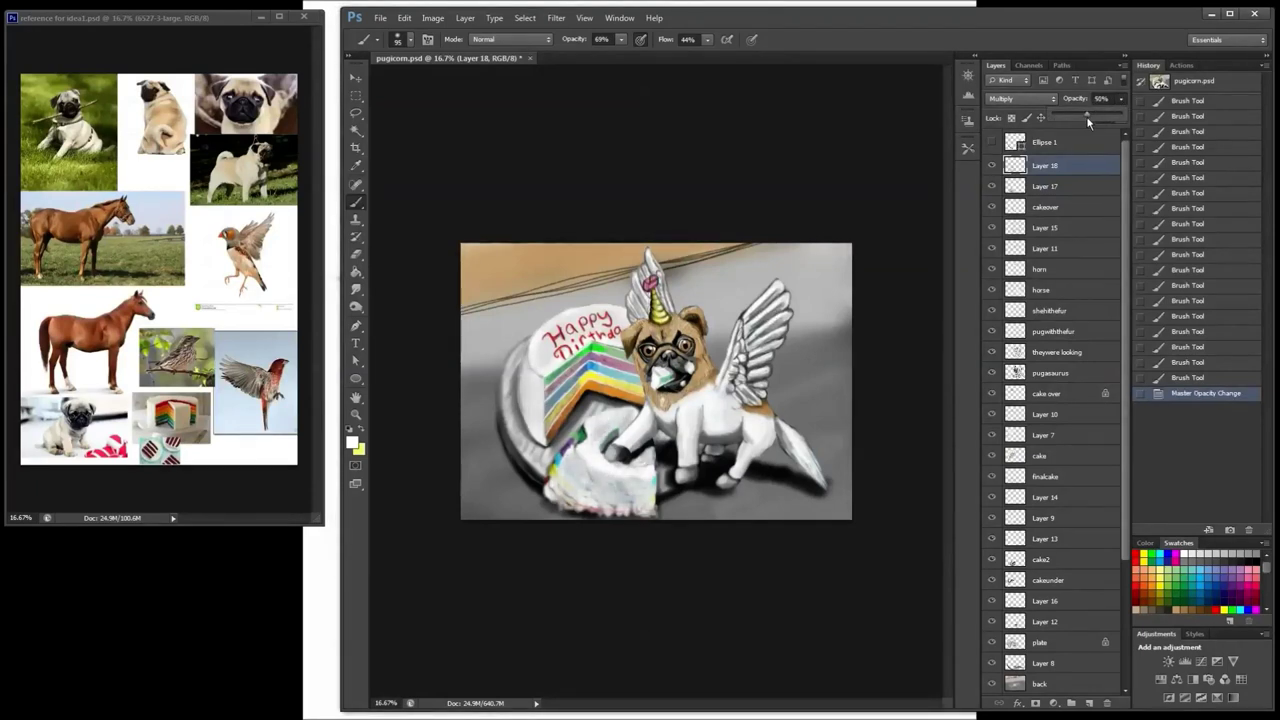
left_click(1042, 207)
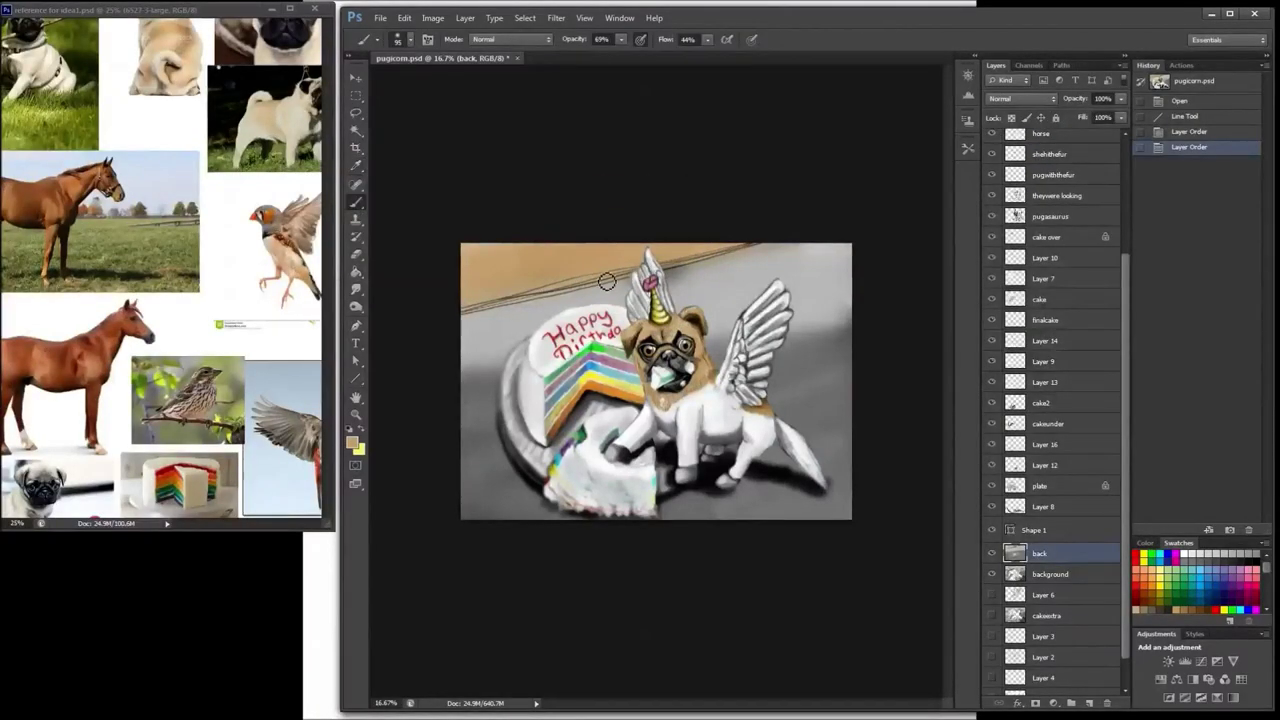
Step: Paint tan over the sketched lines along the tan background area on the back layer, finishing with a 166 px brush
left_click_drag(574, 285, 500, 302)
left_click_drag(556, 288, 540, 302)
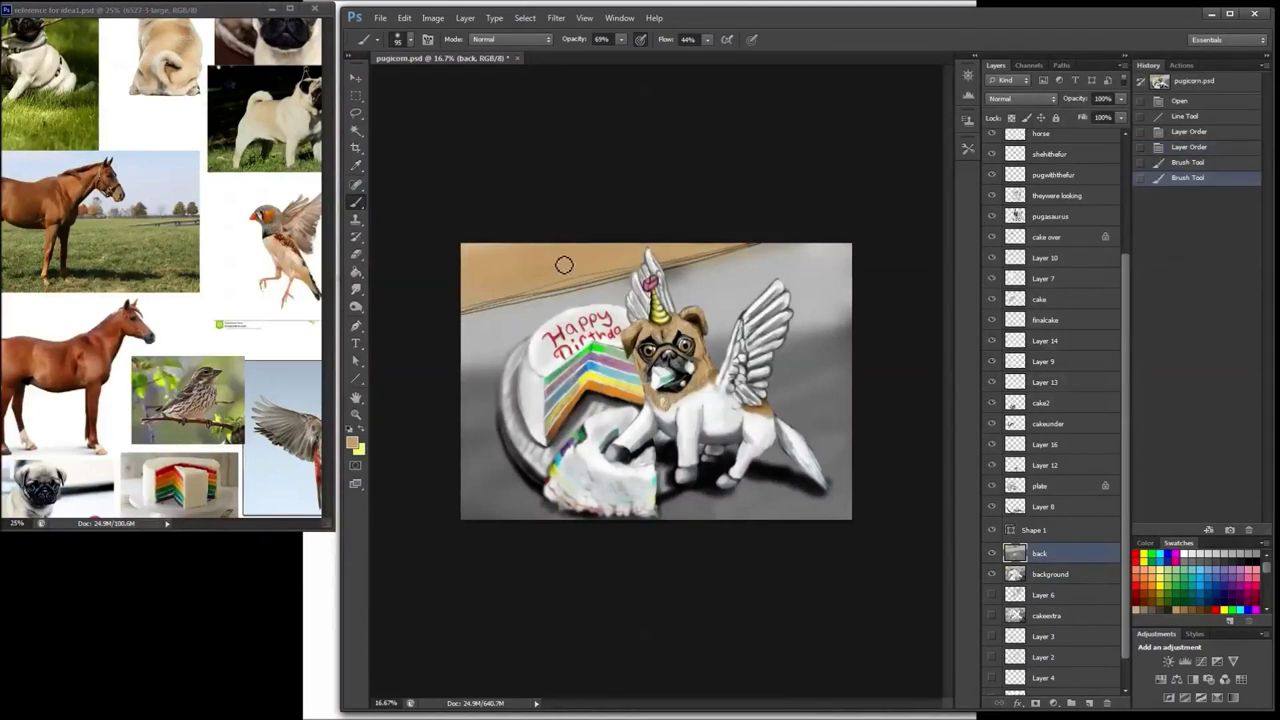
left_click_drag(738, 250, 477, 276)
key("ctrl+plus")
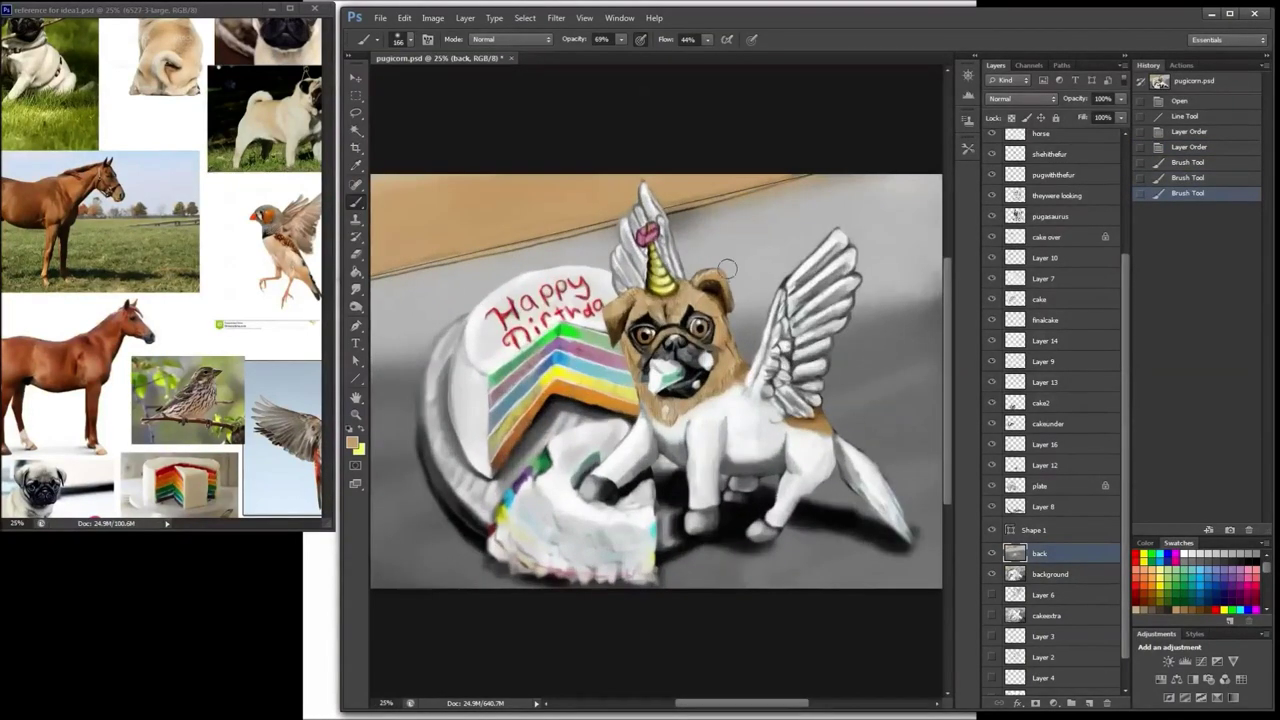
left_click_drag(616, 195, 726, 187)
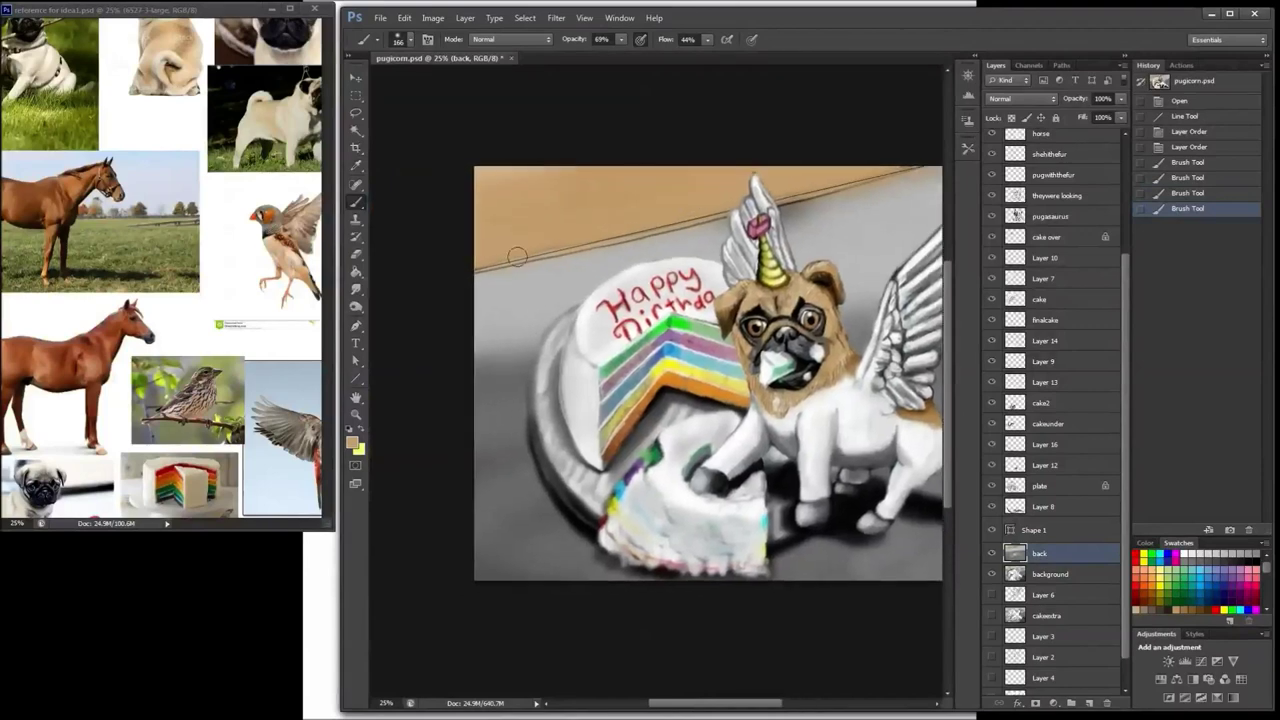
left_click_drag(517, 257, 527, 256)
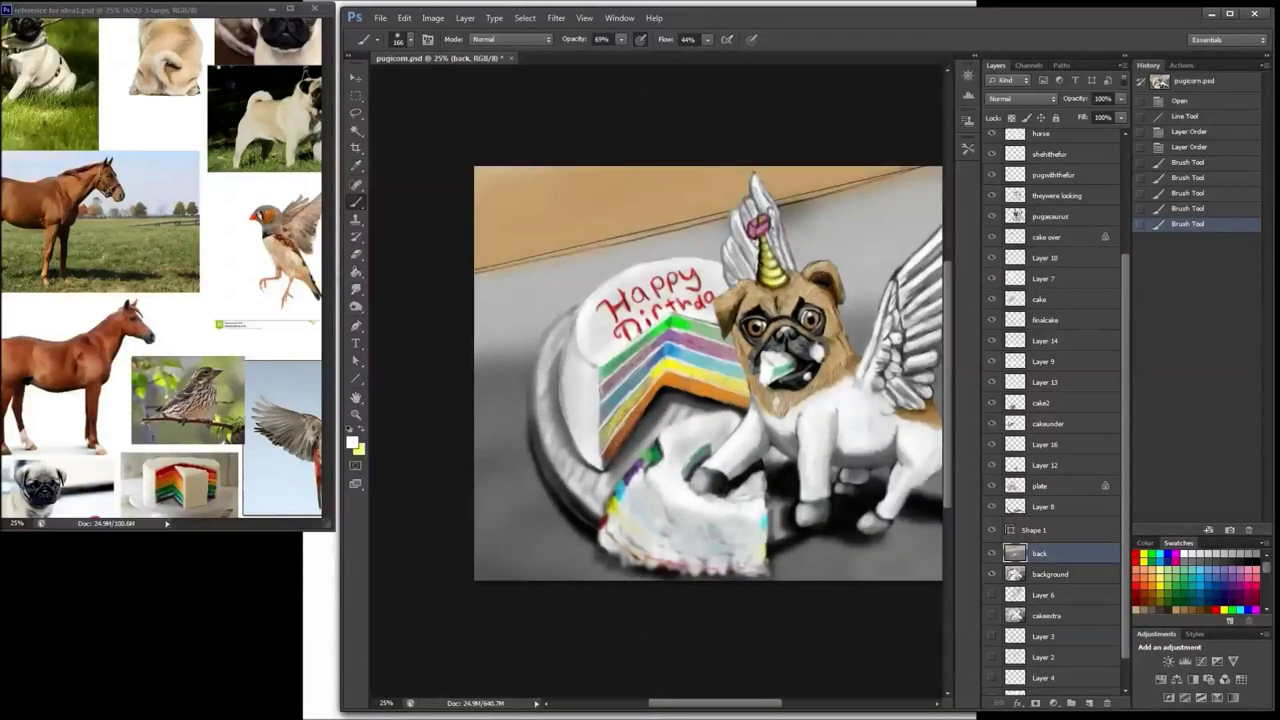
Step: Paint a white band along the grey surface just below the tan area's border line with the 166 px brush
mouse_move(936, 178)
left_mouse_down()
mouse_move(482, 288)
mouse_move(596, 249)
left_mouse_up()
left_click_drag(610, 244, 660, 235)
left_click_drag(668, 233, 716, 224)
left_click_drag(808, 199, 925, 174)
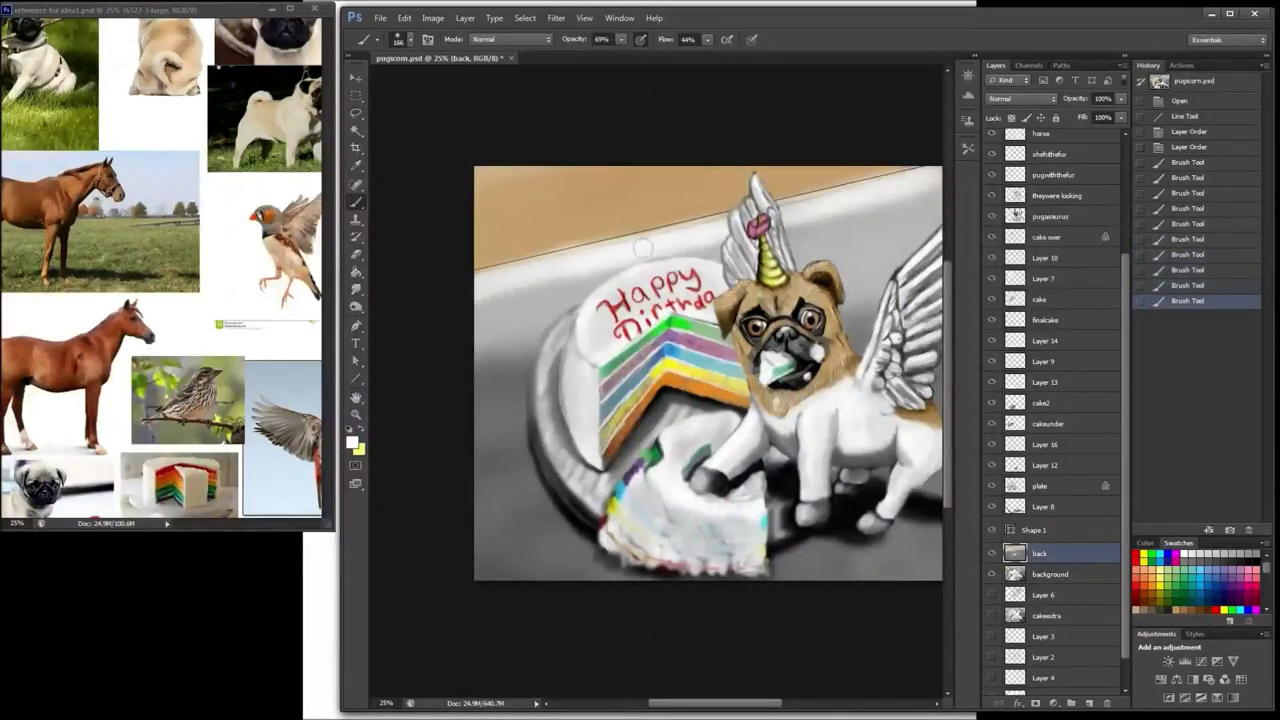
Step: Paint light grey over the white band just below the tan area's border line on the back layer
left_click(645, 249)
left_click_drag(796, 231, 906, 189)
left_click(1220, 553)
mouse_move(796, 219)
left_mouse_down()
mouse_move(918, 183)
mouse_move(889, 191)
left_mouse_up()
left_click_drag(803, 241, 896, 199)
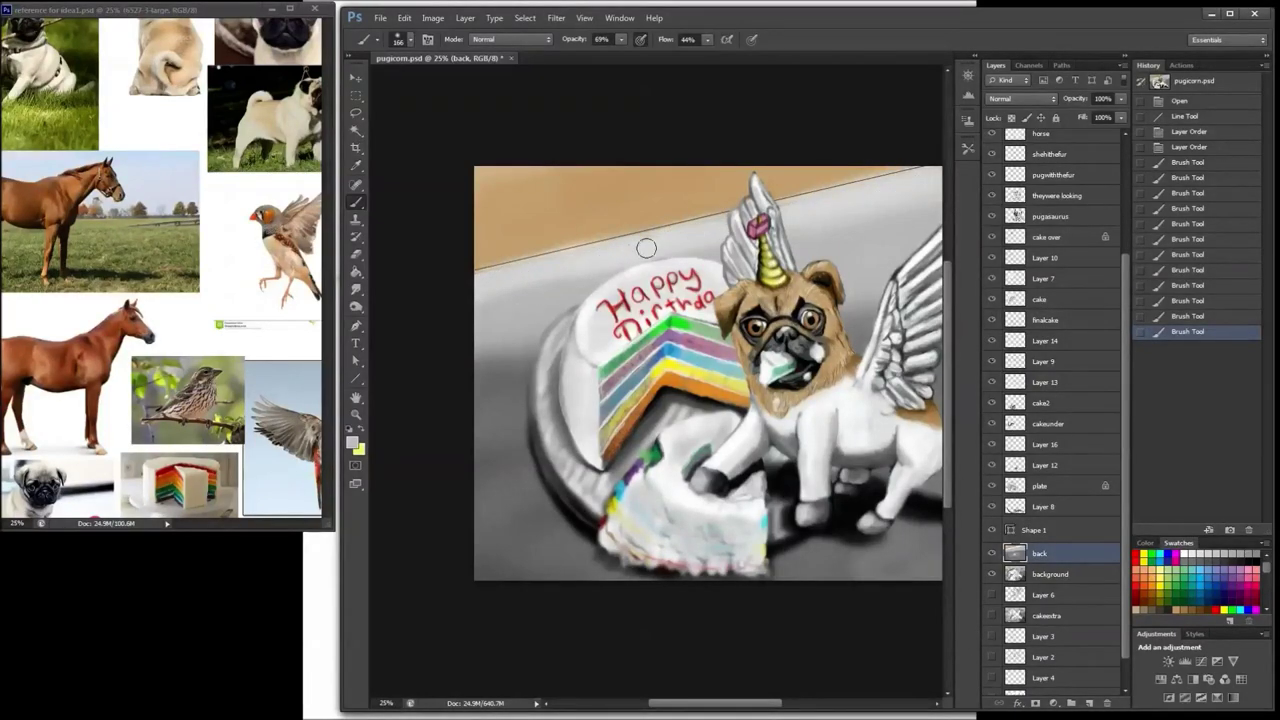
mouse_move(519, 286)
left_mouse_down()
mouse_move(785, 213)
mouse_move(931, 201)
left_mouse_up()
Step: Sample the tan and paint over the tan area above its border line, checking the result without the Shape 1 line
left_click(357, 166)
left_click(577, 194)
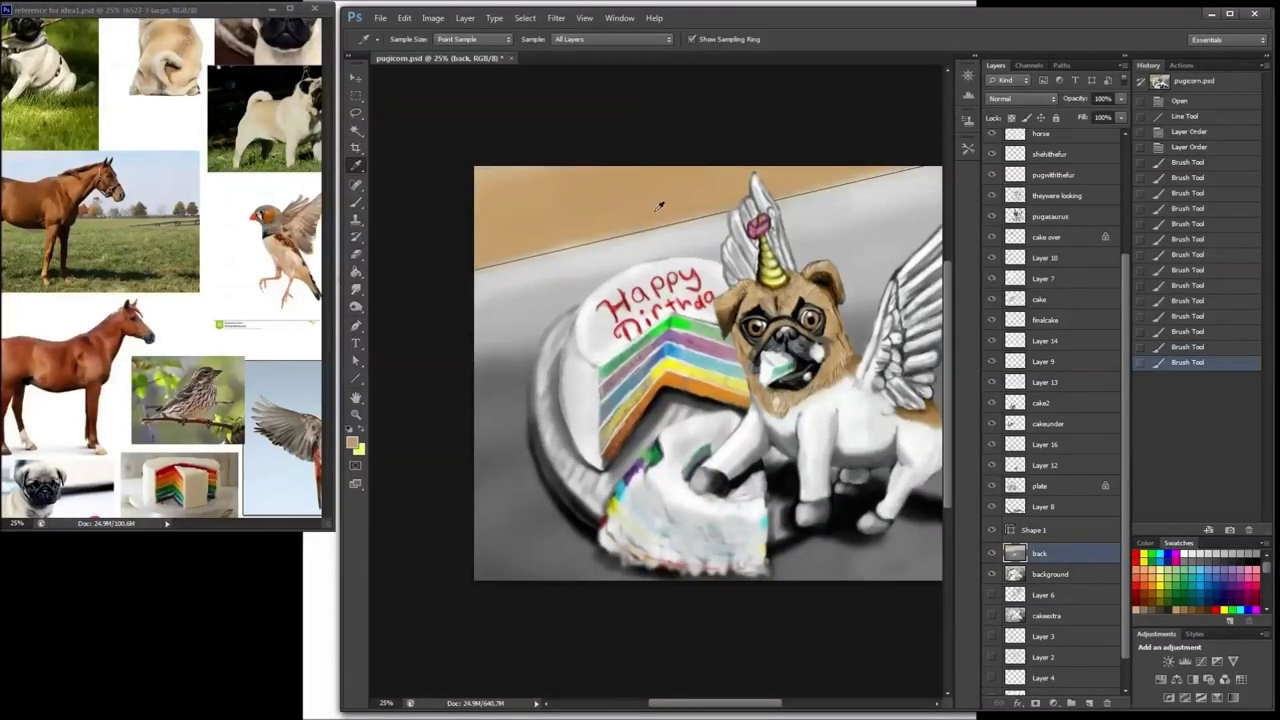
key("b")
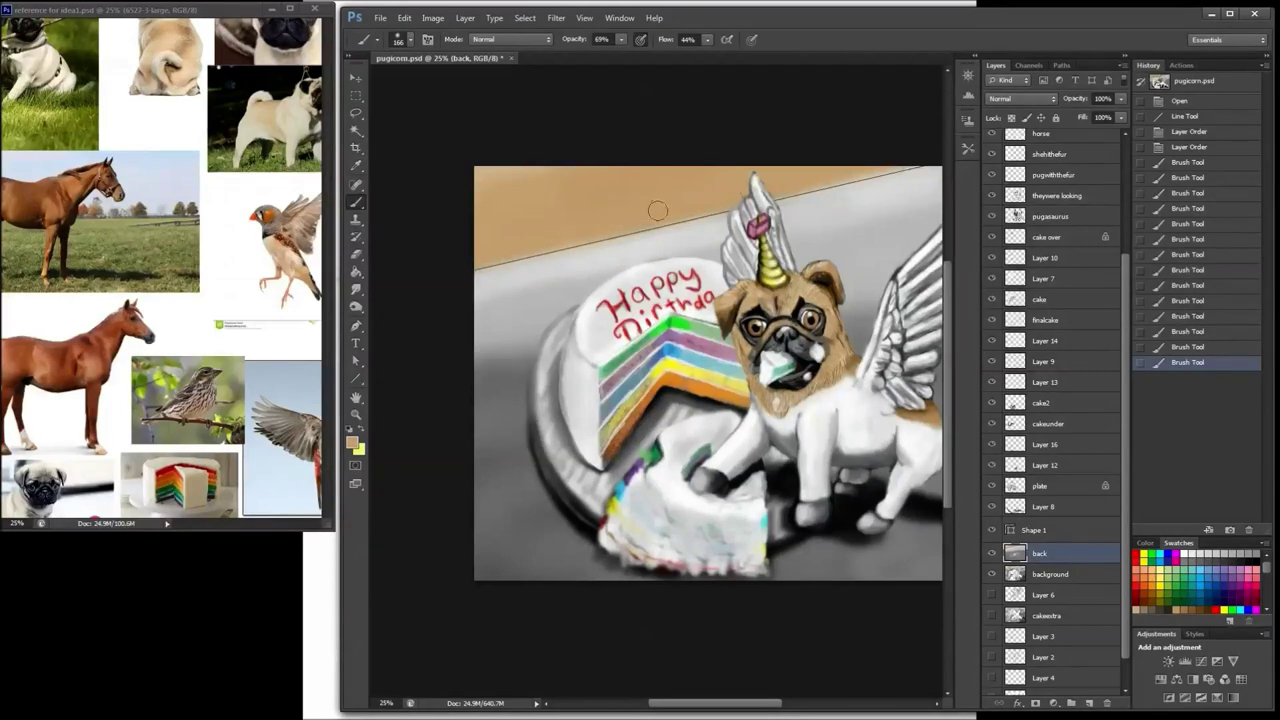
left_click_drag(882, 164, 717, 193)
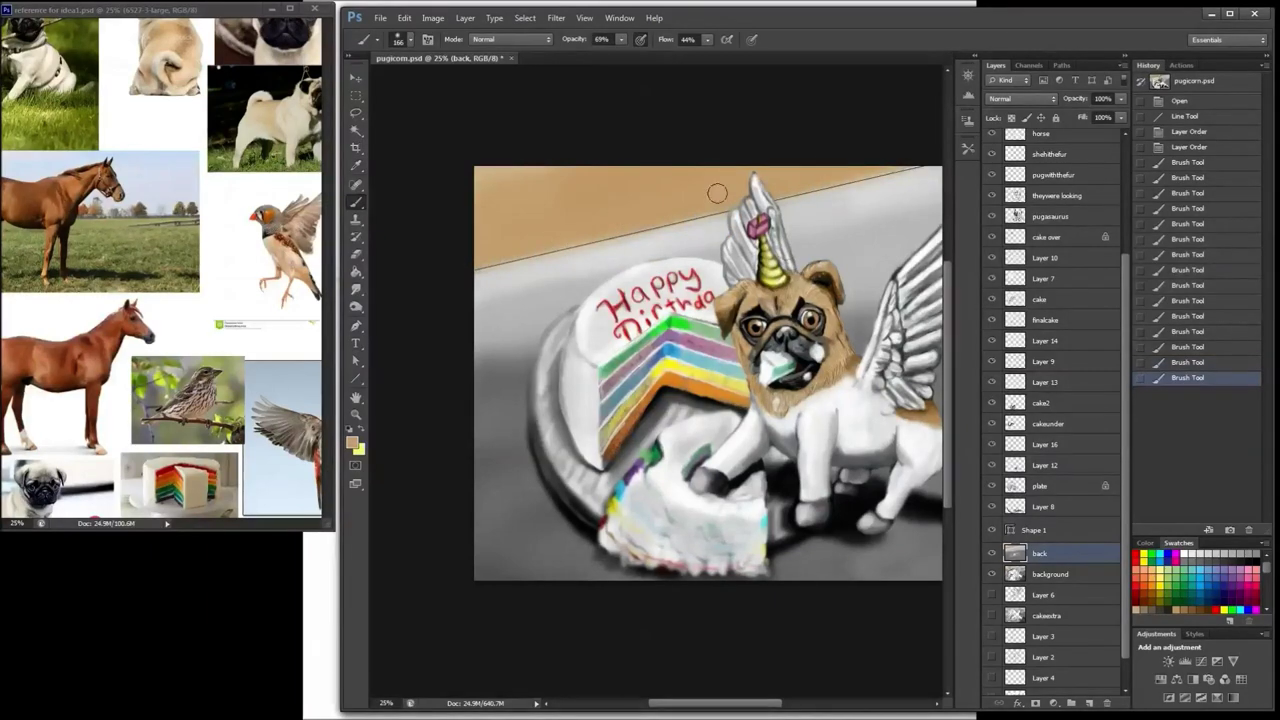
left_click(993, 531)
left_click(993, 531)
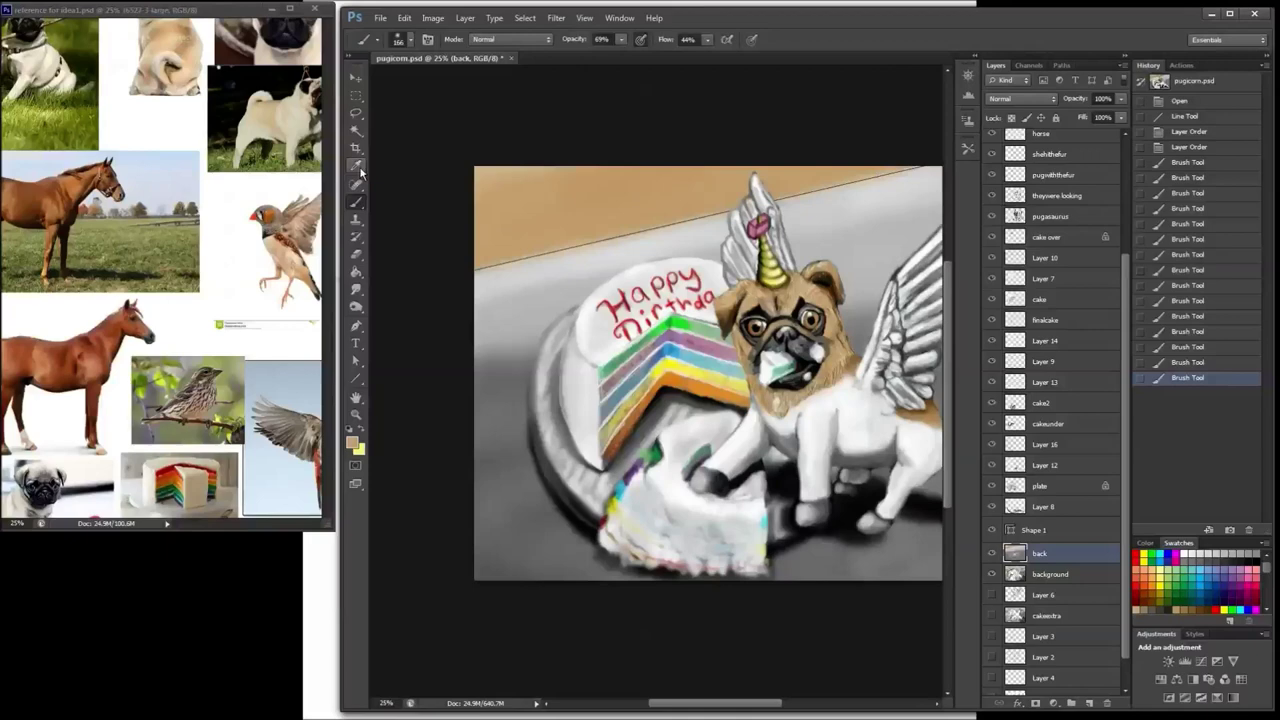
Step: Paint a thin brown shadow line along the tan area's lower border with a 26 px brush
left_click(1205, 609)
right_click(880, 300)
left_click_drag(908, 160, 896, 160)
left_click(566, 263)
key("ctrl+plus")
key("ctrl+plus")
mouse_move(466, 177)
left_mouse_down()
mouse_move(725, 338)
mouse_move(629, 360)
mouse_move(751, 323)
left_mouse_up()
key("ctrl+z")
mouse_move(863, 303)
left_mouse_down()
mouse_move(672, 341)
mouse_move(882, 290)
mouse_move(742, 320)
left_mouse_up()
mouse_move(808, 299)
left_mouse_down()
mouse_move(775, 316)
mouse_move(809, 300)
mouse_move(587, 336)
mouse_move(850, 277)
left_mouse_up()
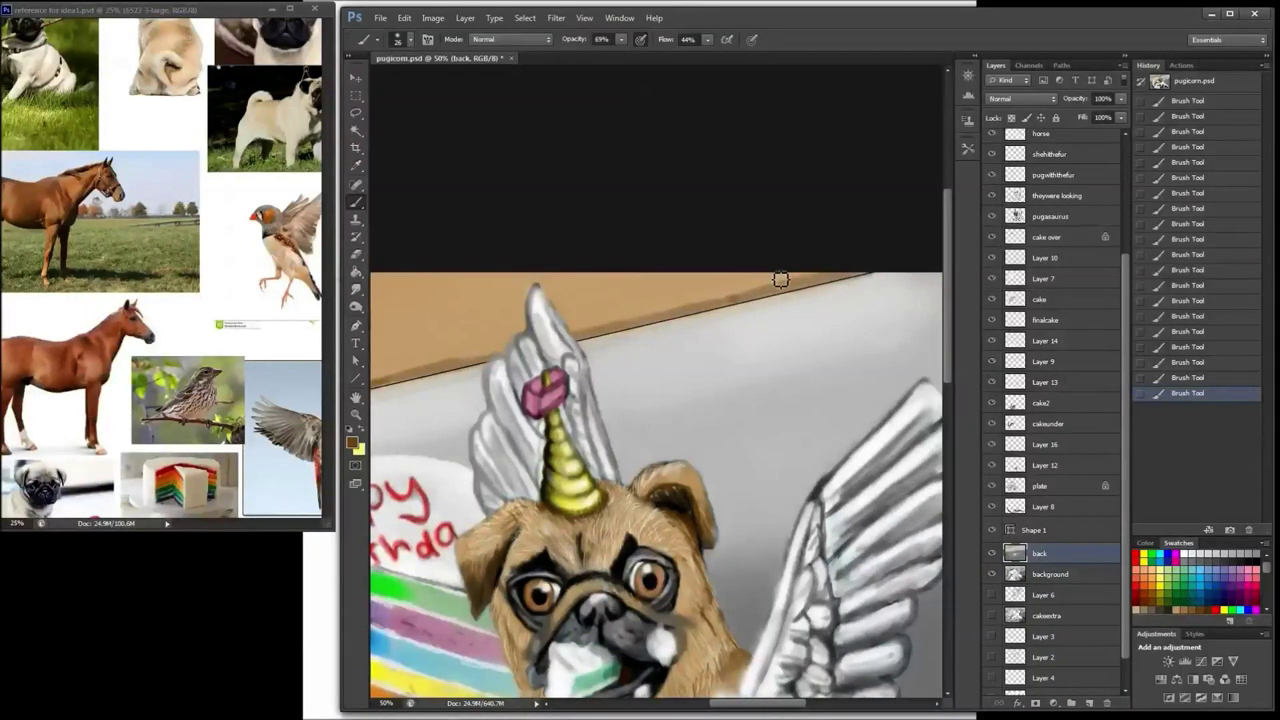
Step: Blend the brown border shading with sampled tan at 94 px, and paint vertical brown tile seams across the tan area at 23 px
key("ctrl+minus")
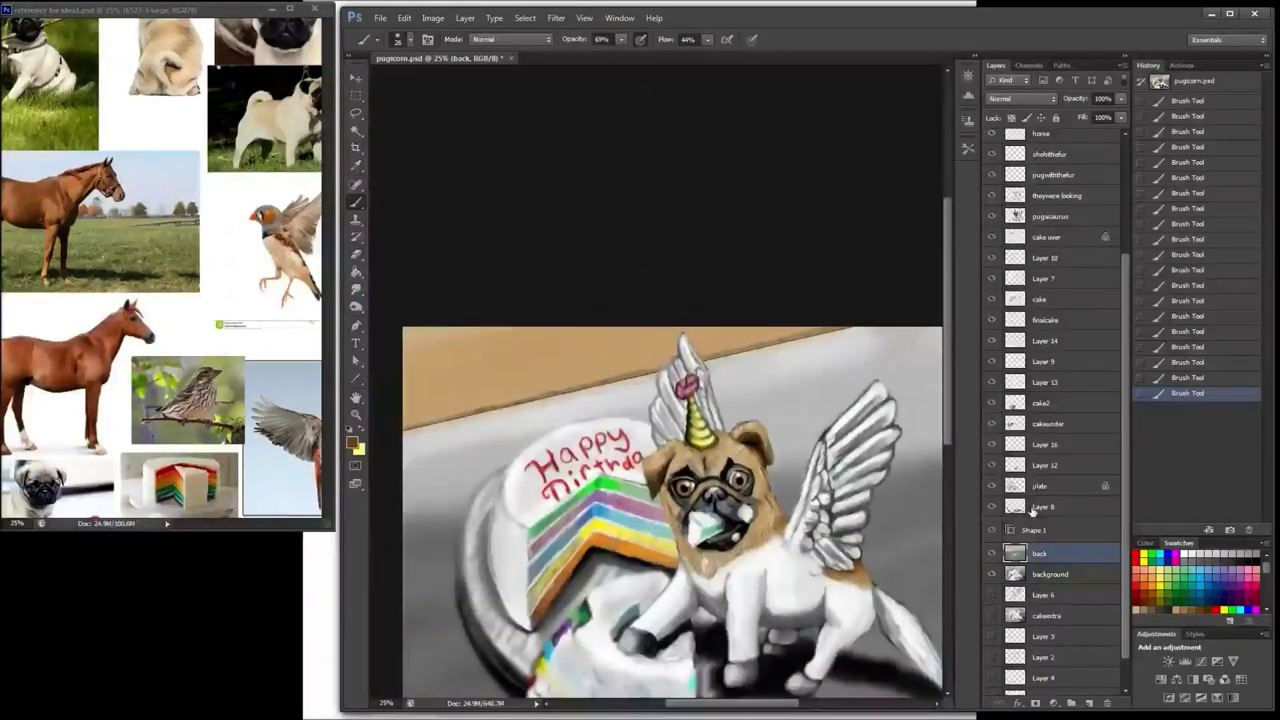
left_click(586, 360, "alt")
right_click(586, 360)
left_click(657, 163)
left_click(463, 404)
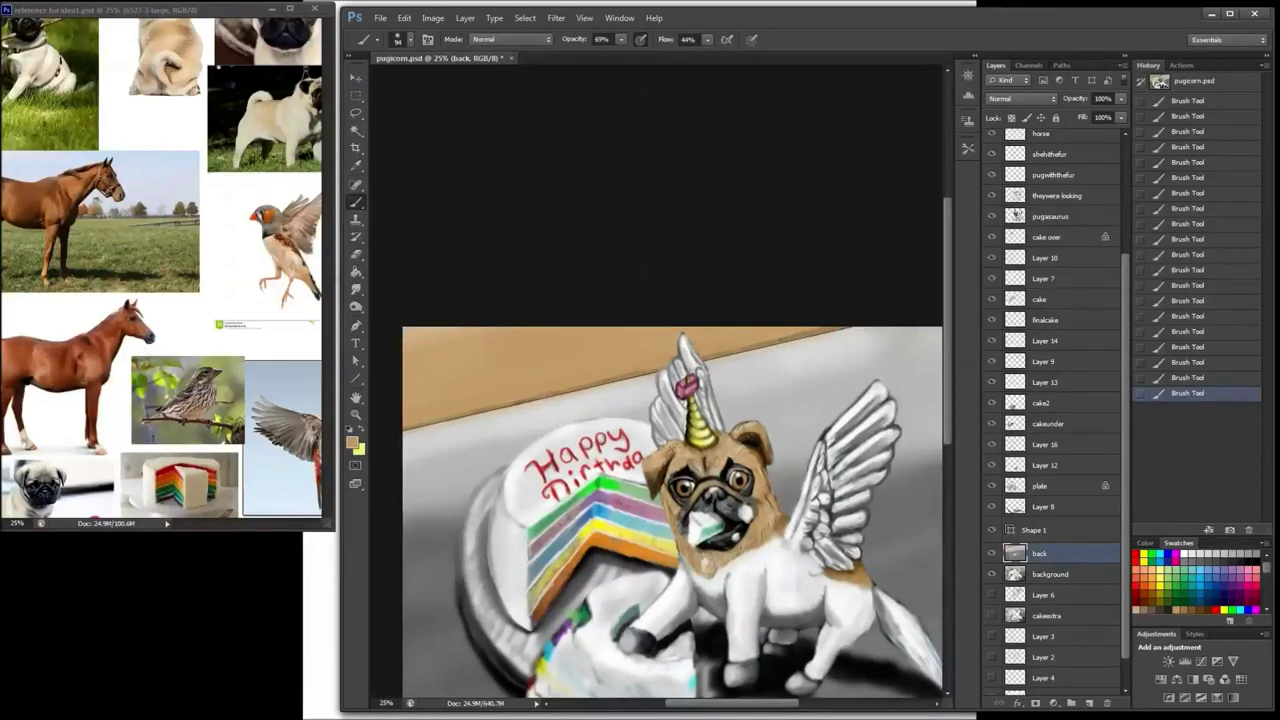
left_click_drag(502, 330, 502, 405)
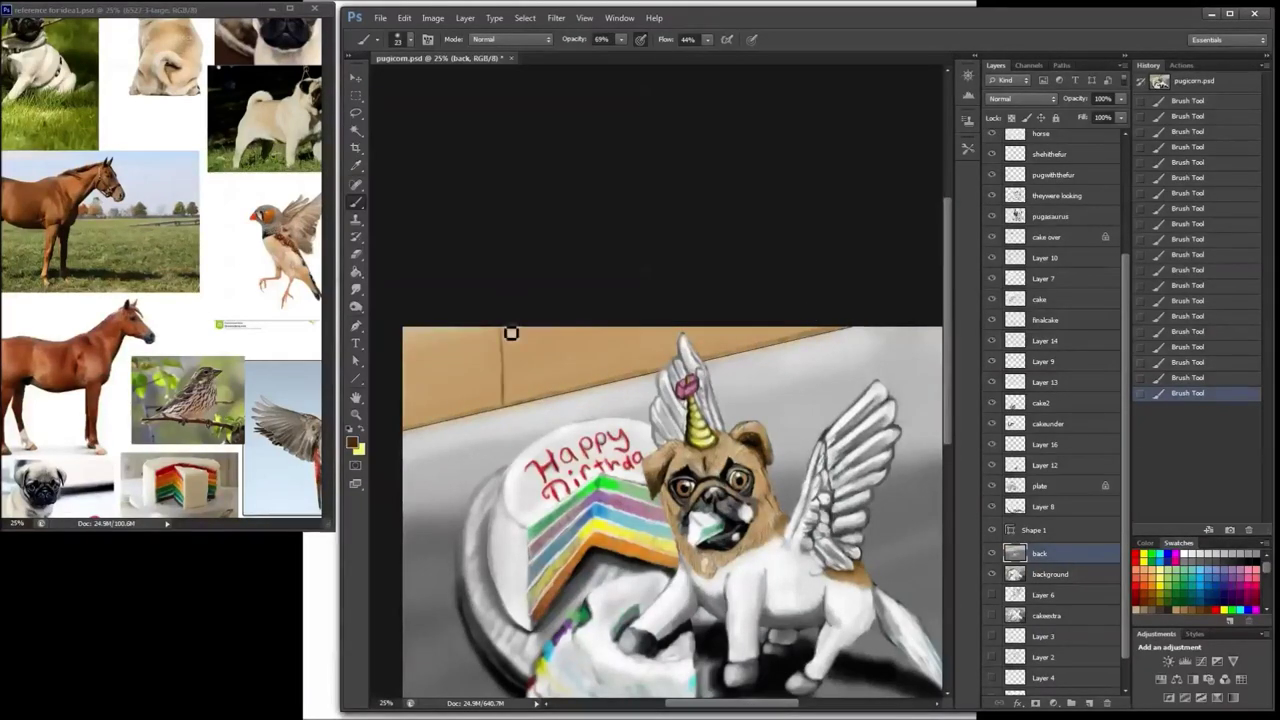
left_click_drag(651, 330, 653, 392)
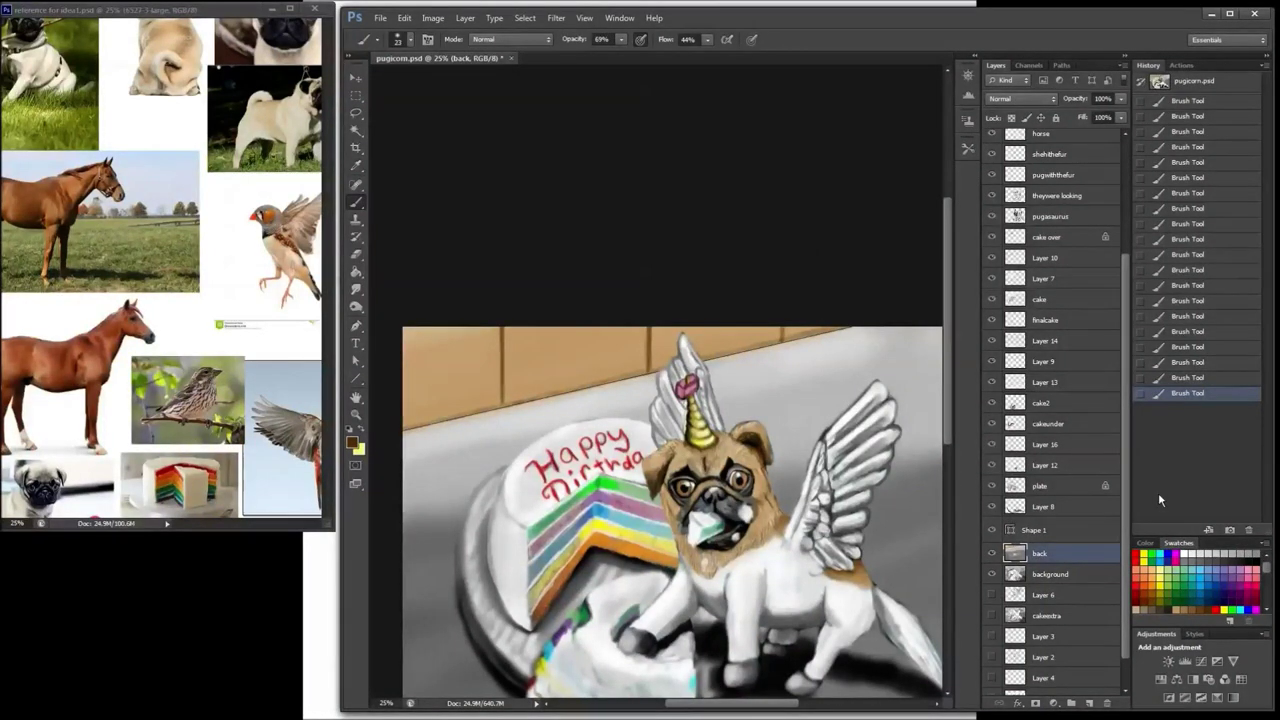
Step: Duplicate the Shape 1 line, move the copy slightly below the original and transform it to extend a little wider
key("v")
left_click(1036, 530)
right_click(1036, 530)
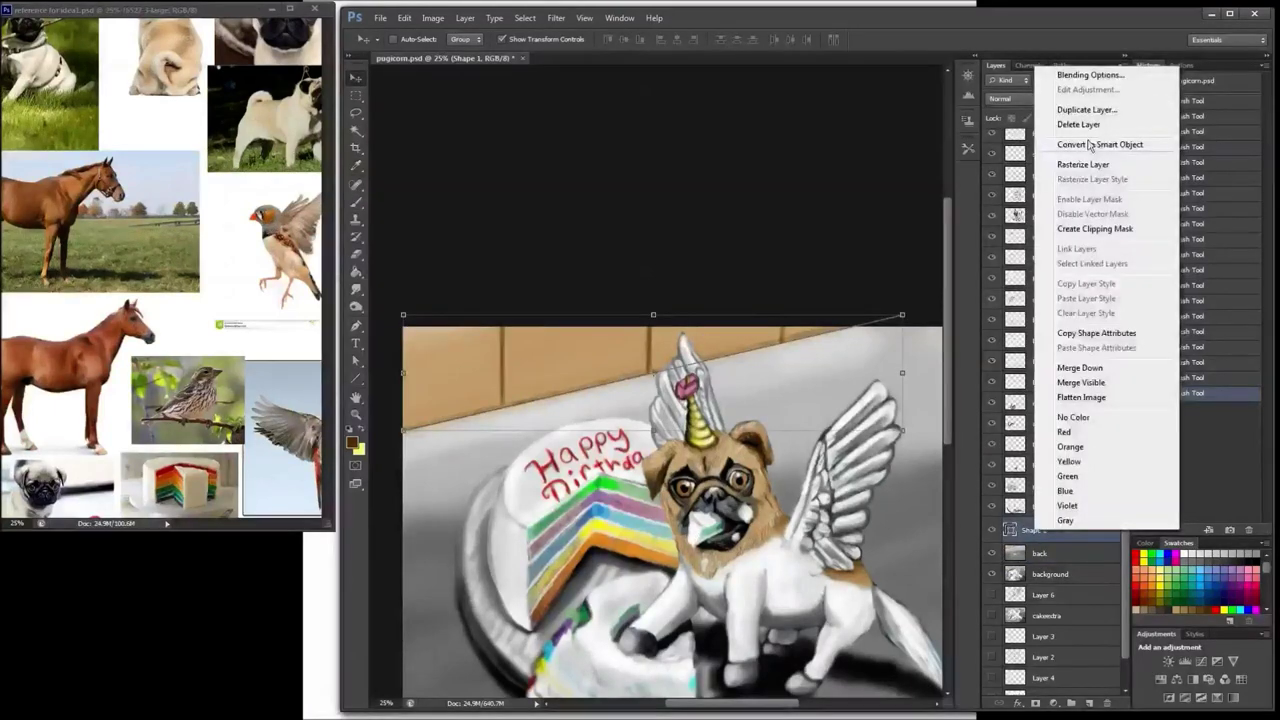
left_click(1086, 109)
key("Return")
left_click_drag(598, 390, 598, 402)
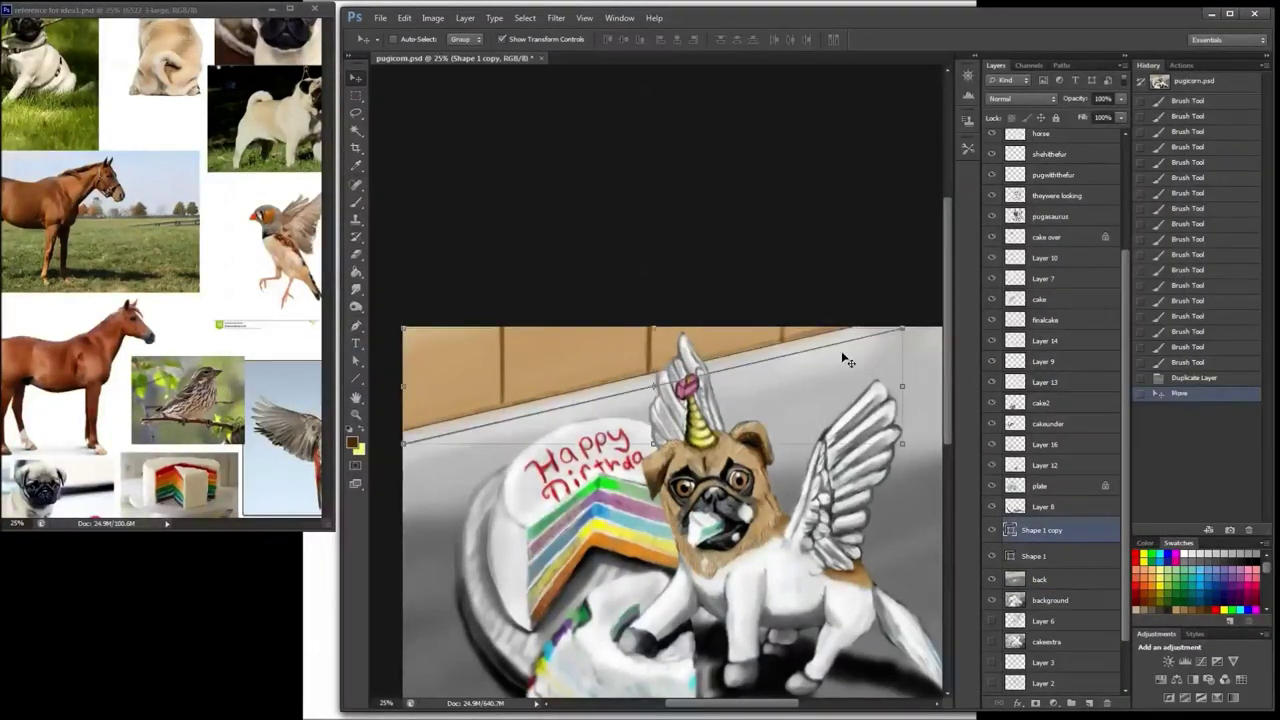
left_click_drag(902, 327, 866, 350)
key("Return")
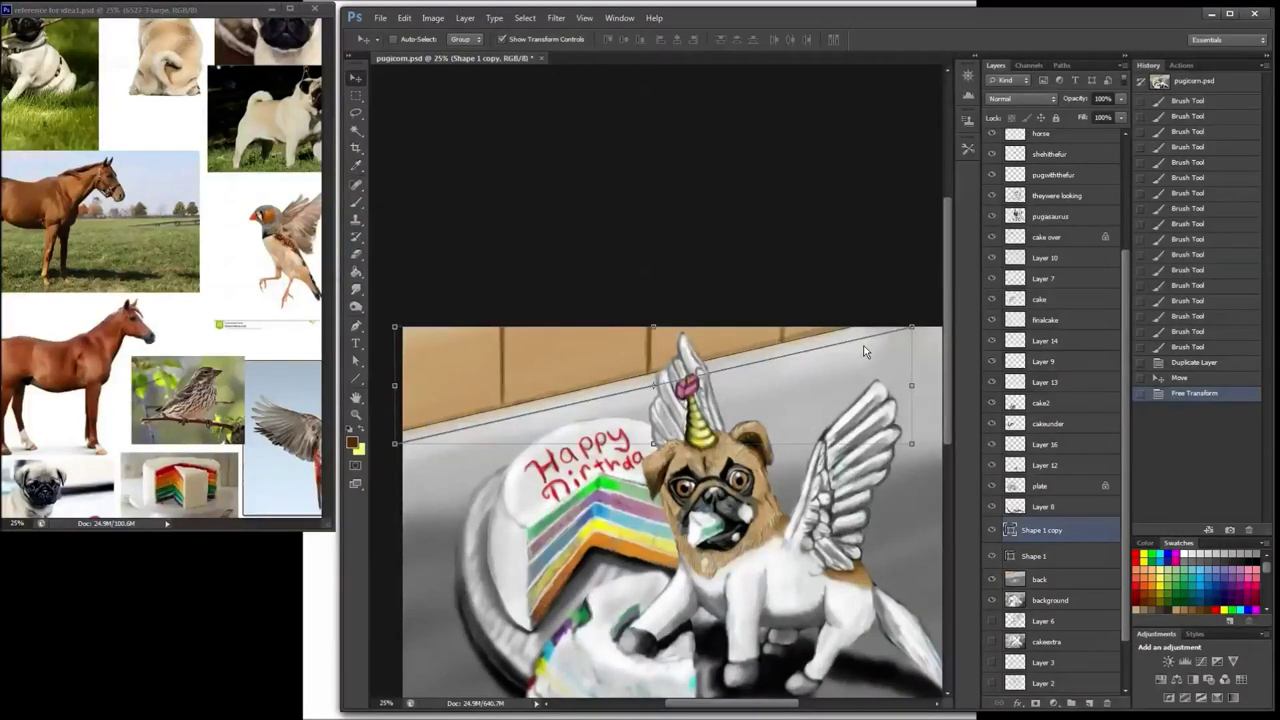
Step: Paint light grey strokes on the back layer along the two border lines, using an 81 px brush
key("b")
left_click(1040, 580)
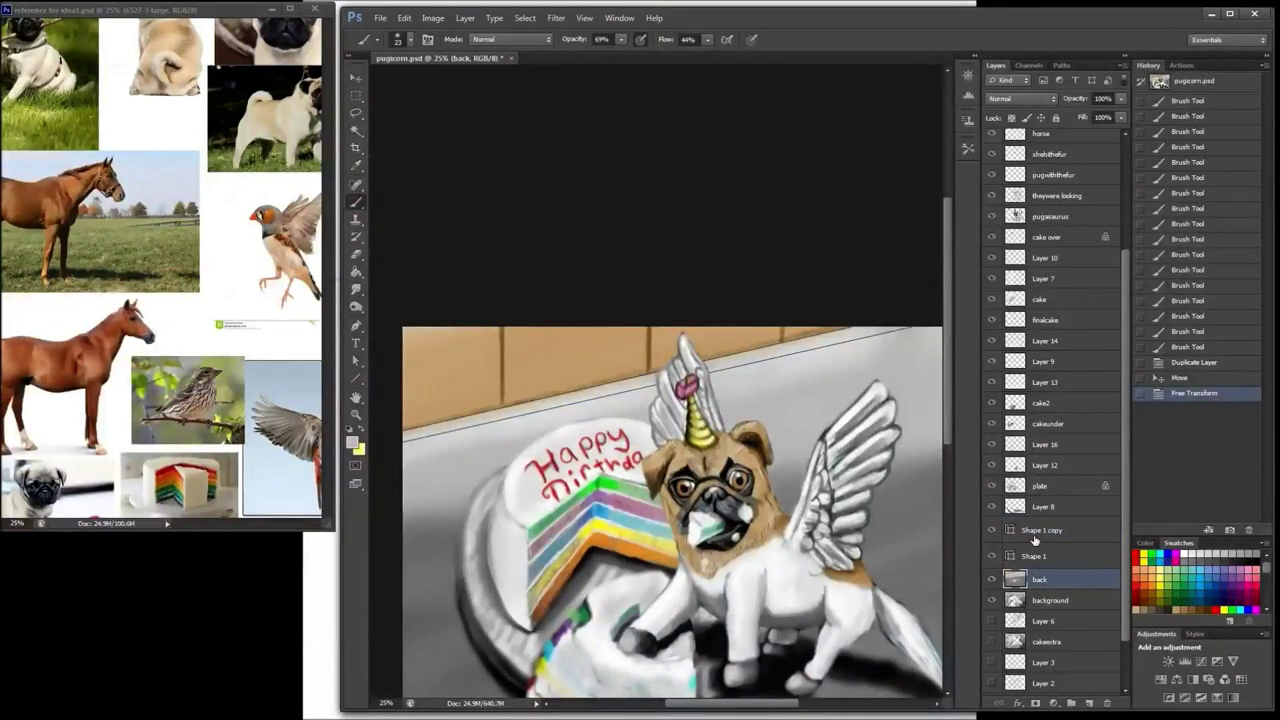
left_click(807, 354)
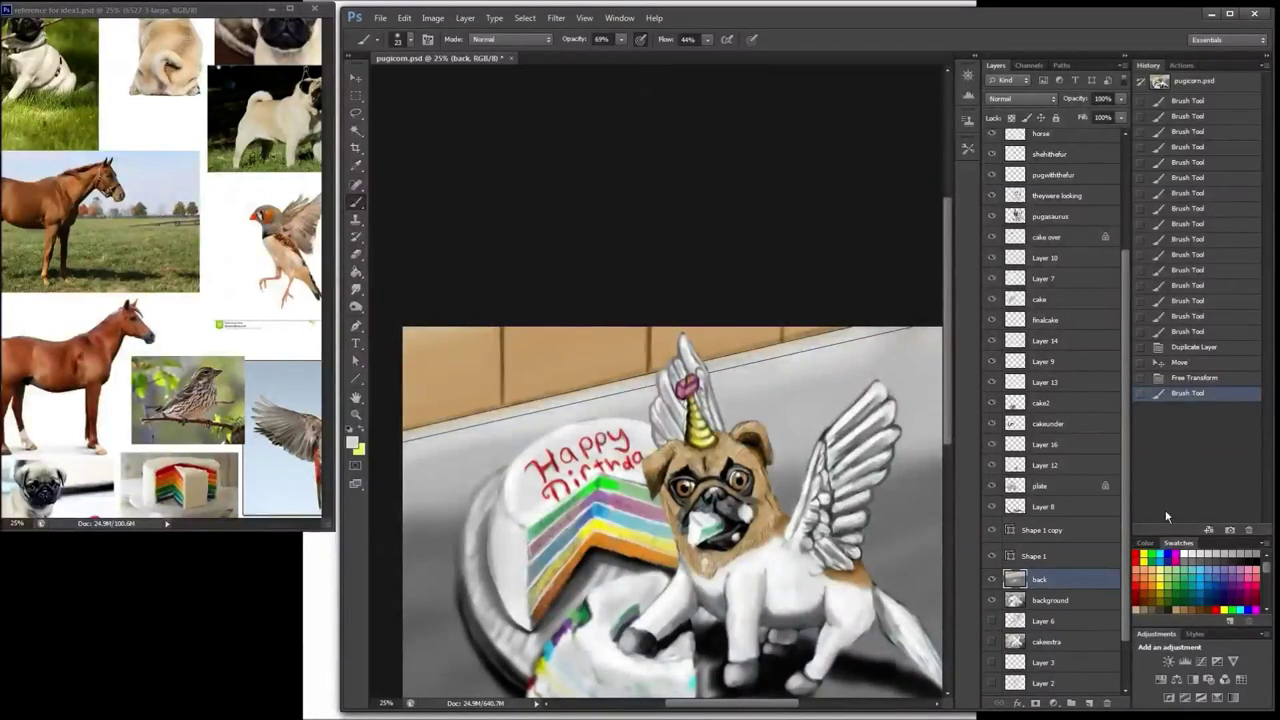
right_click(741, 364)
left_click(810, 161)
left_click(746, 363)
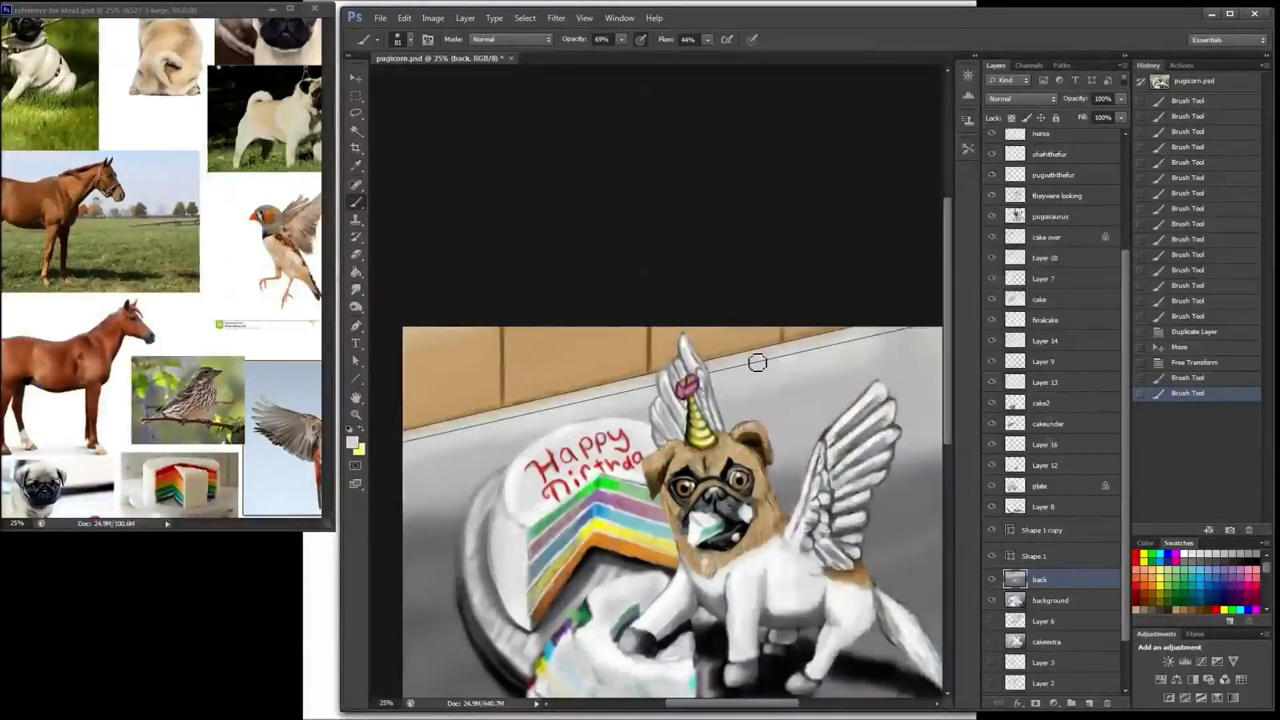
left_click_drag(757, 362, 850, 335)
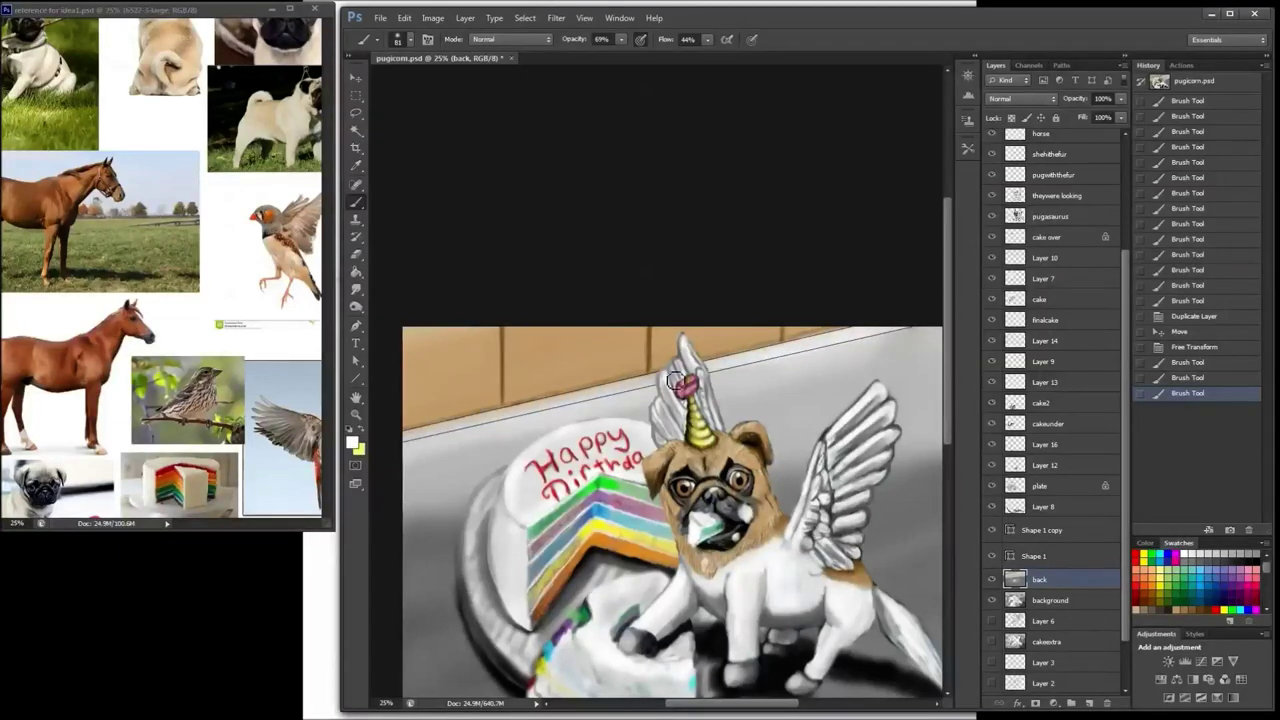
Step: Paint a white and light highlight along the two border lines, briefly hiding Shape 1 and Shape 1 copy to check it
left_click_drag(418, 438, 520, 404)
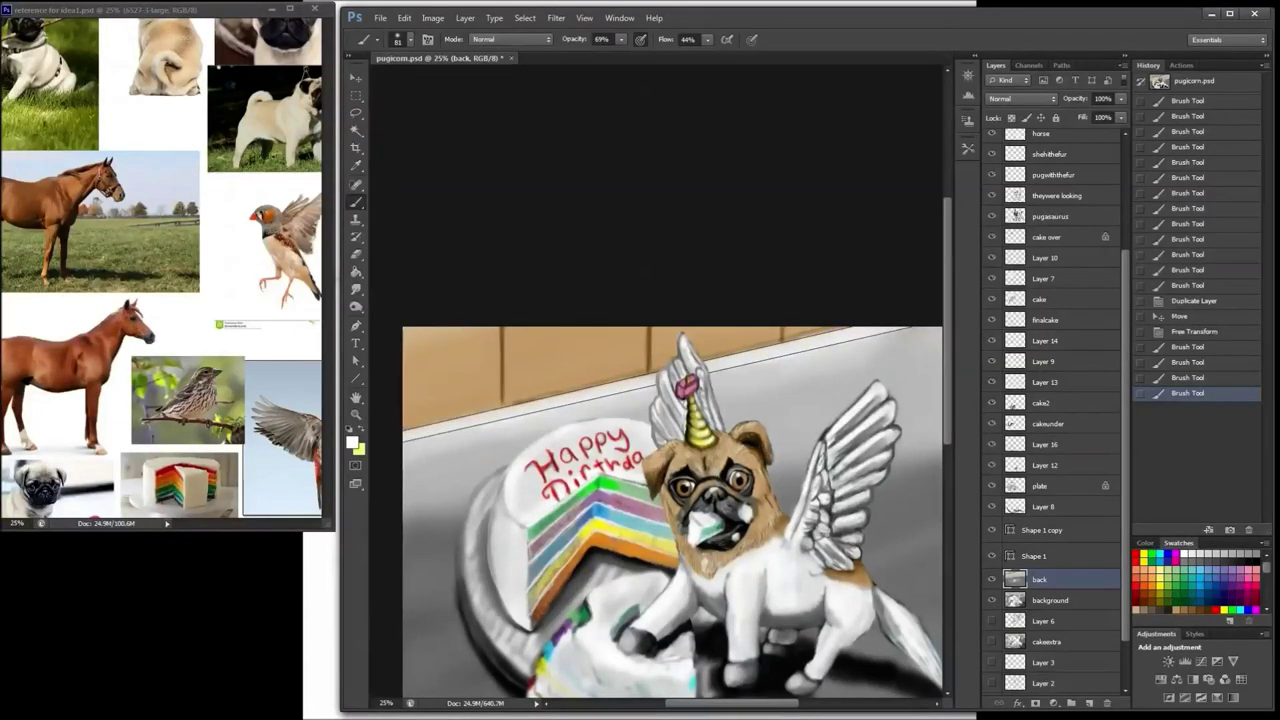
left_click_drag(450, 432, 829, 347)
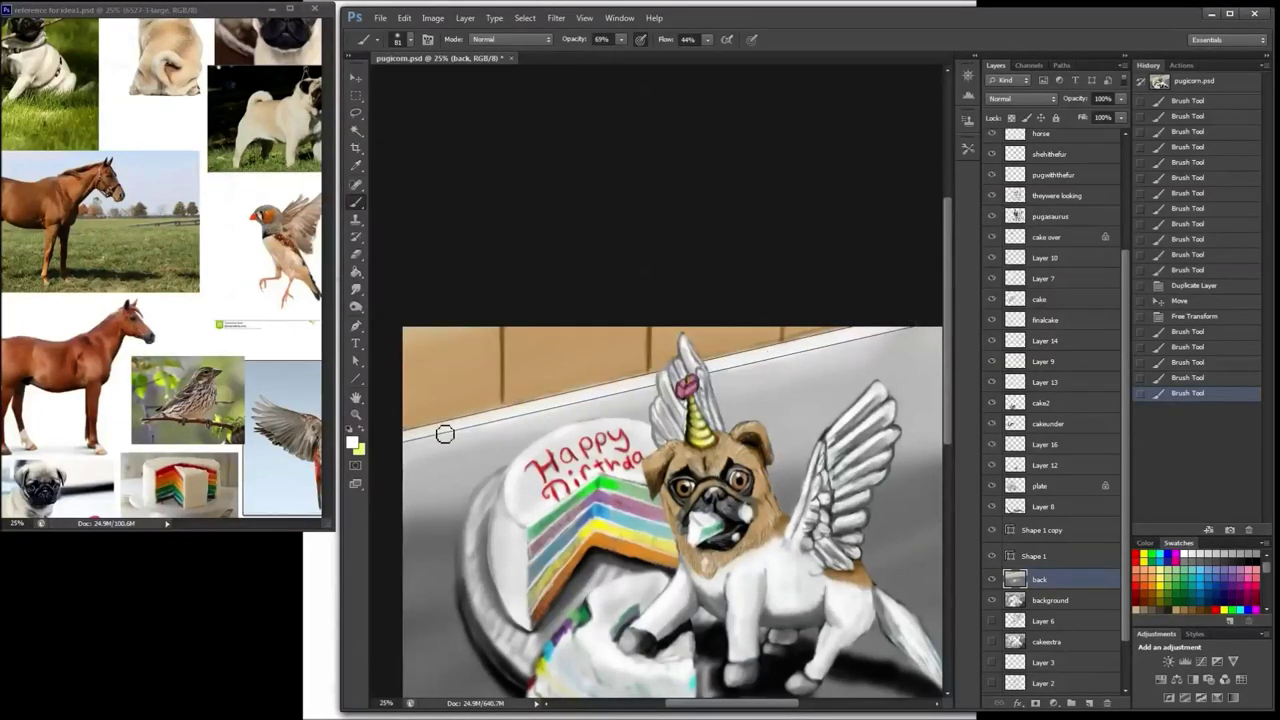
left_click_drag(416, 445, 705, 375)
left_click(992, 556)
left_click(993, 532)
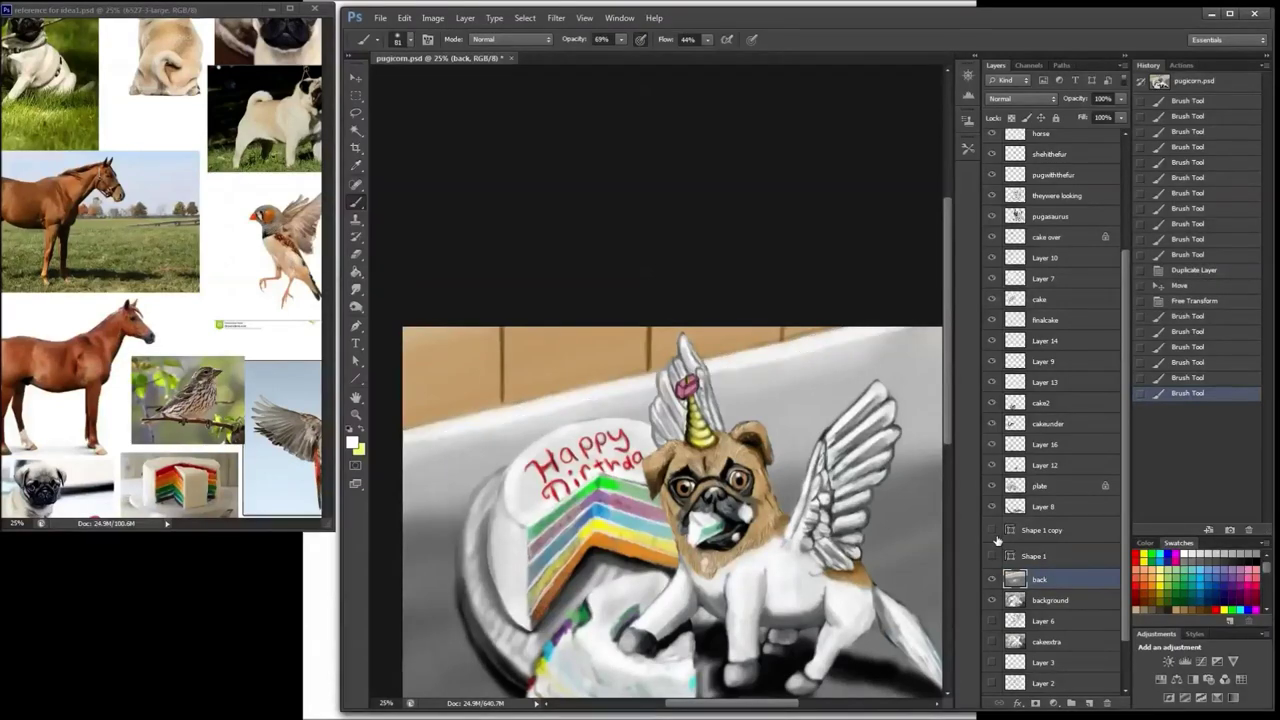
left_click(992, 557)
Step: Sample the tan and repaint the tan area's lower edge along the border line with the 81 px brush
left_click(357, 167)
left_click(446, 364)
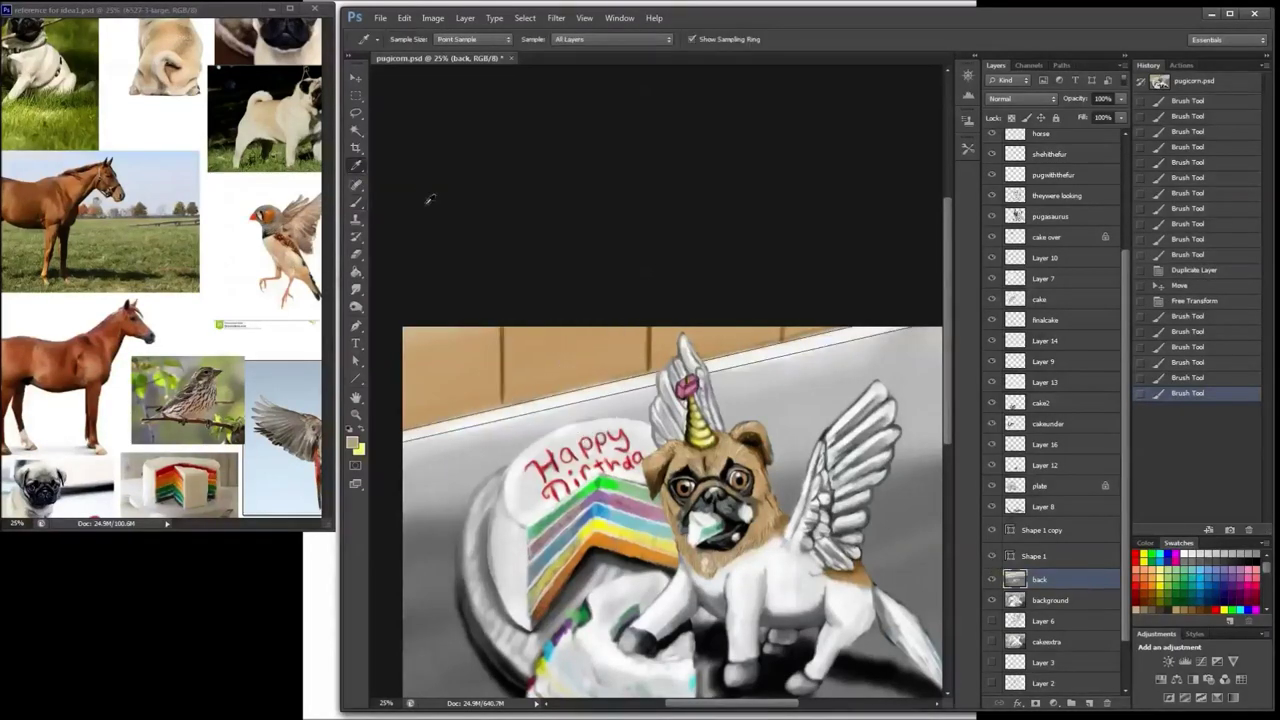
left_click(357, 202)
left_click_drag(459, 416, 834, 328)
left_click_drag(815, 331, 832, 328)
left_click_drag(746, 348, 770, 342)
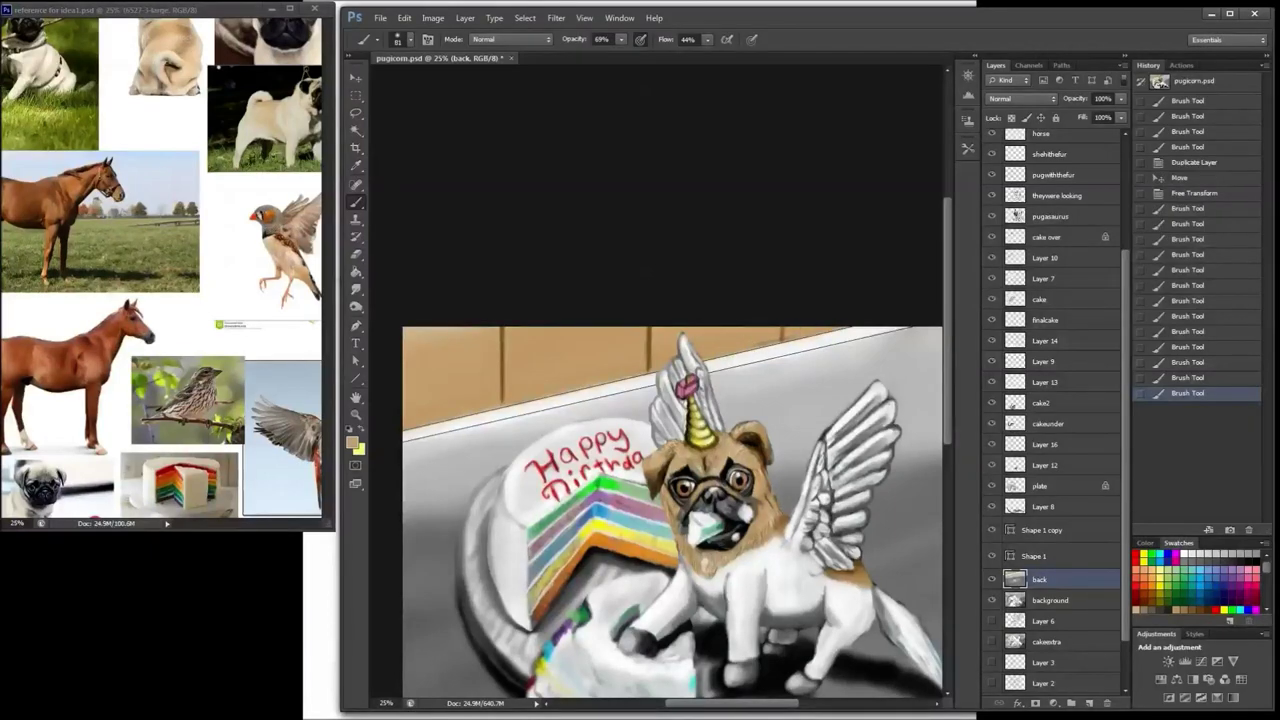
left_click_drag(537, 397, 446, 419)
left_click_drag(440, 421, 409, 431)
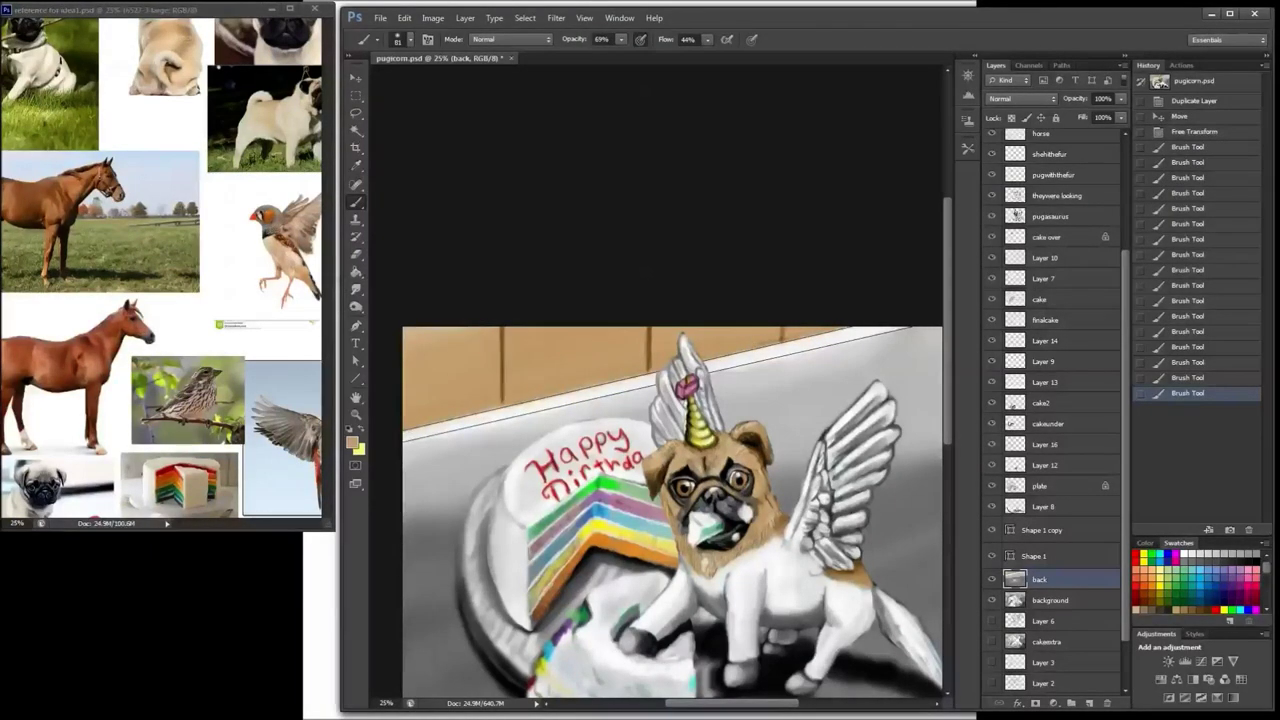
Step: Sample light grey from the surface and blend it along the border lines beside the pug's raised wing
left_click(909, 337, "alt")
left_click_drag(909, 337, 848, 353)
left_click_drag(845, 354, 806, 362)
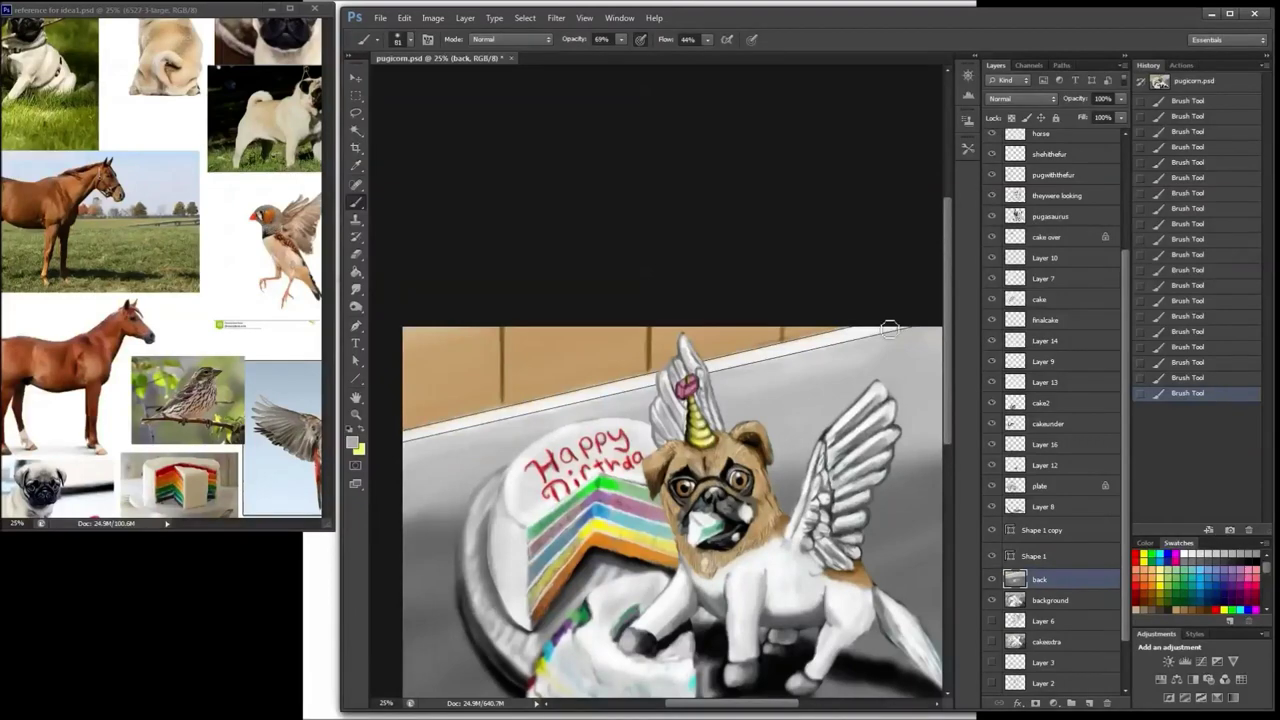
left_click_drag(889, 328, 706, 370)
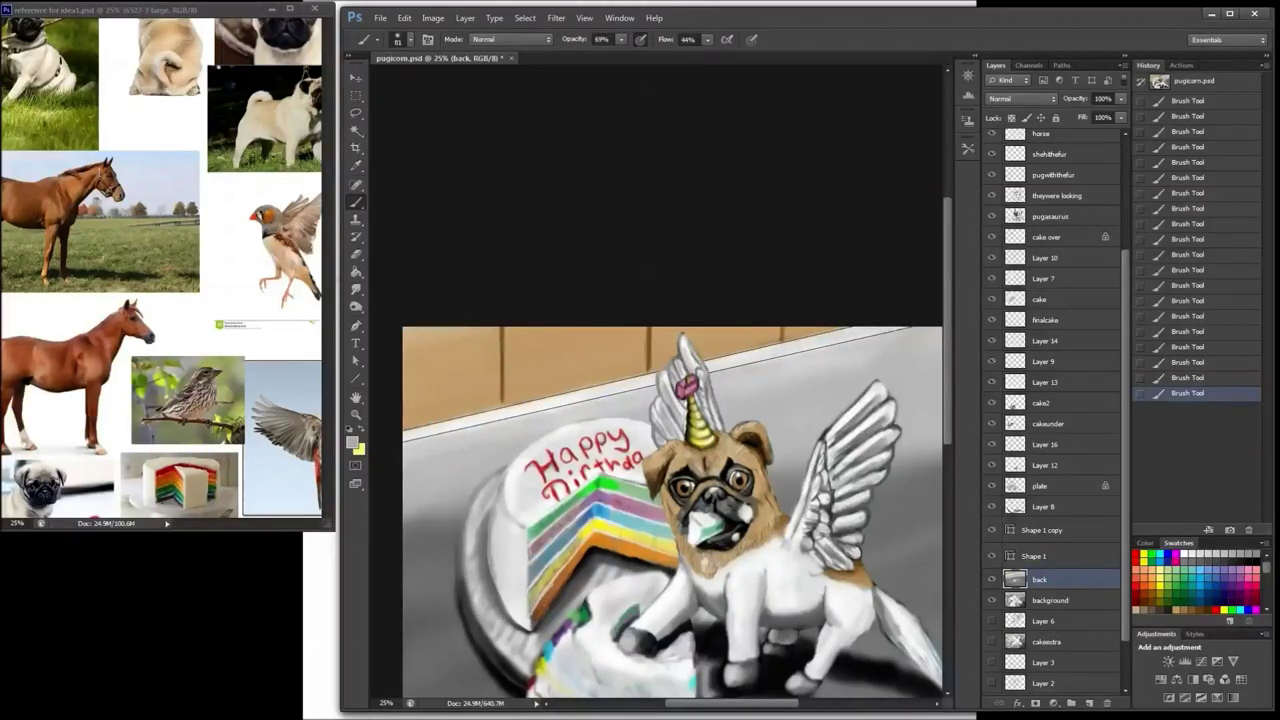
Step: Hide Shape 1 and Shape 1 copy, and paint a light highlight along the grey surface's upper edge
left_click(991, 531)
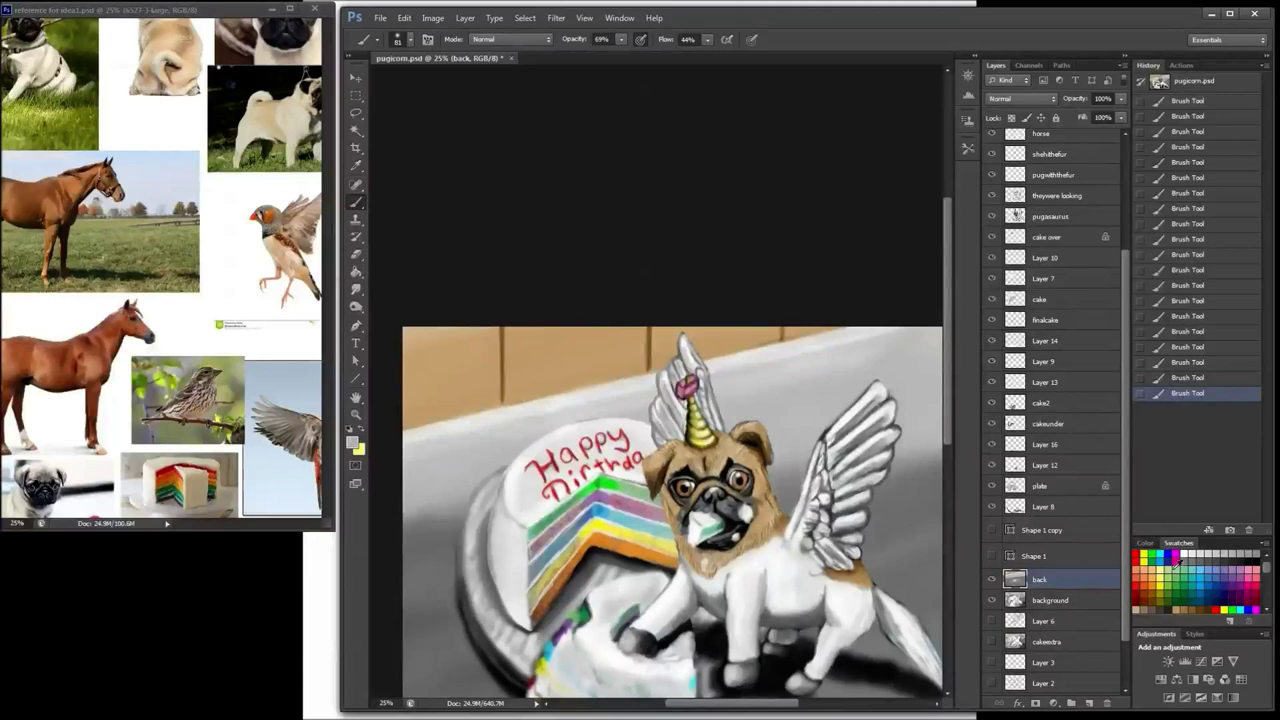
left_click(1184, 554)
left_click_drag(823, 346, 891, 323)
left_click_drag(820, 349, 910, 330)
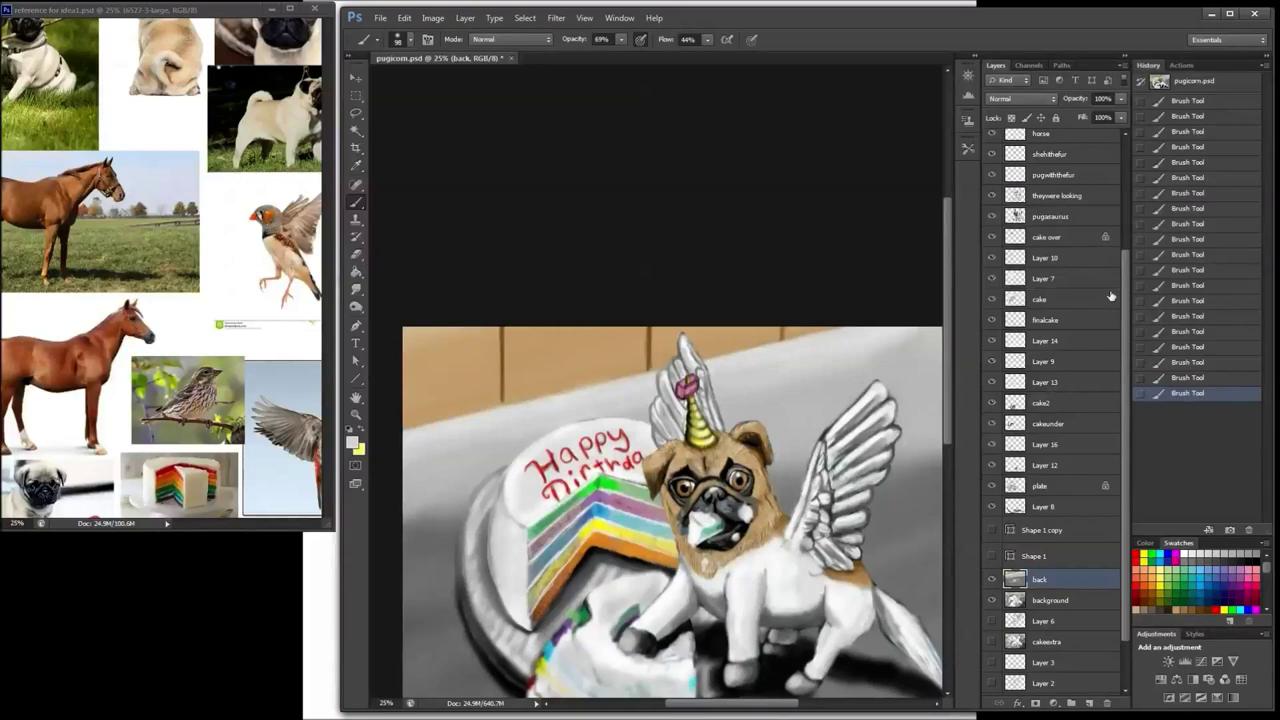
Step: Add a new layer above back and paint a black line along the tan area's lower border with a 22 px brush
left_click(1089, 703)
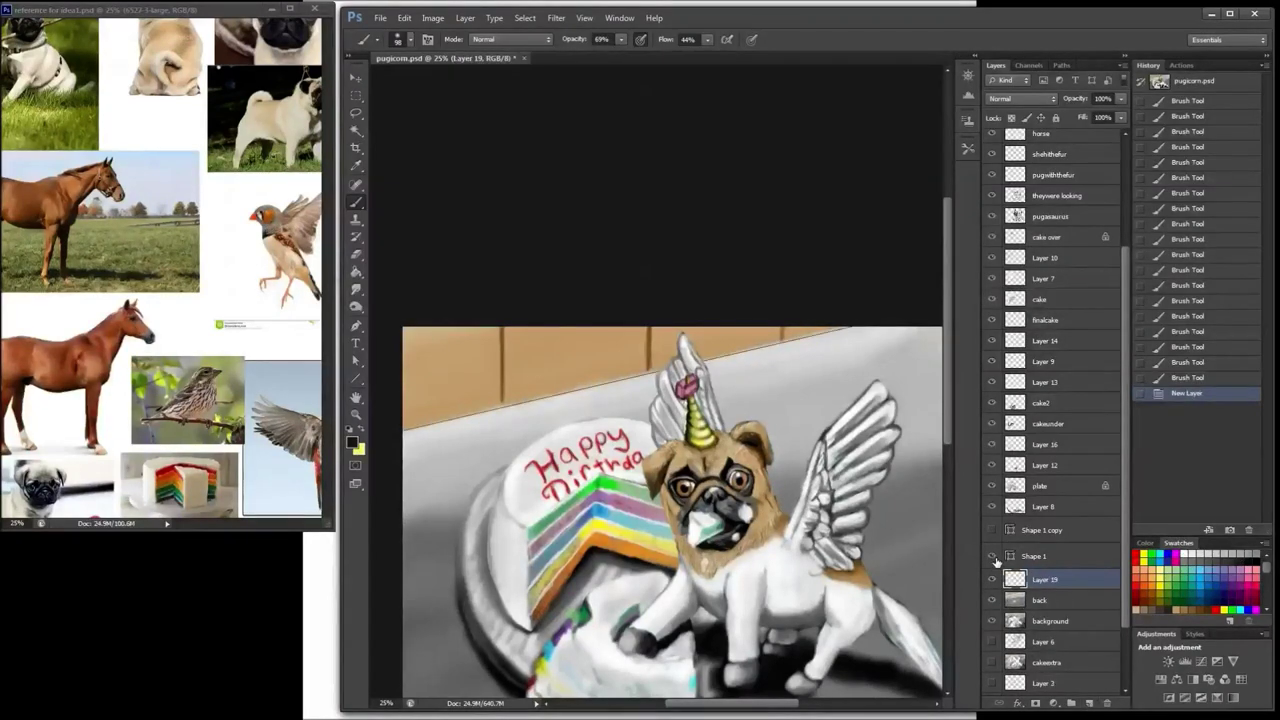
left_click(992, 557)
left_click(992, 557)
right_click(797, 351)
left_click_drag(884, 159, 858, 159)
left_click_drag(777, 344, 818, 332)
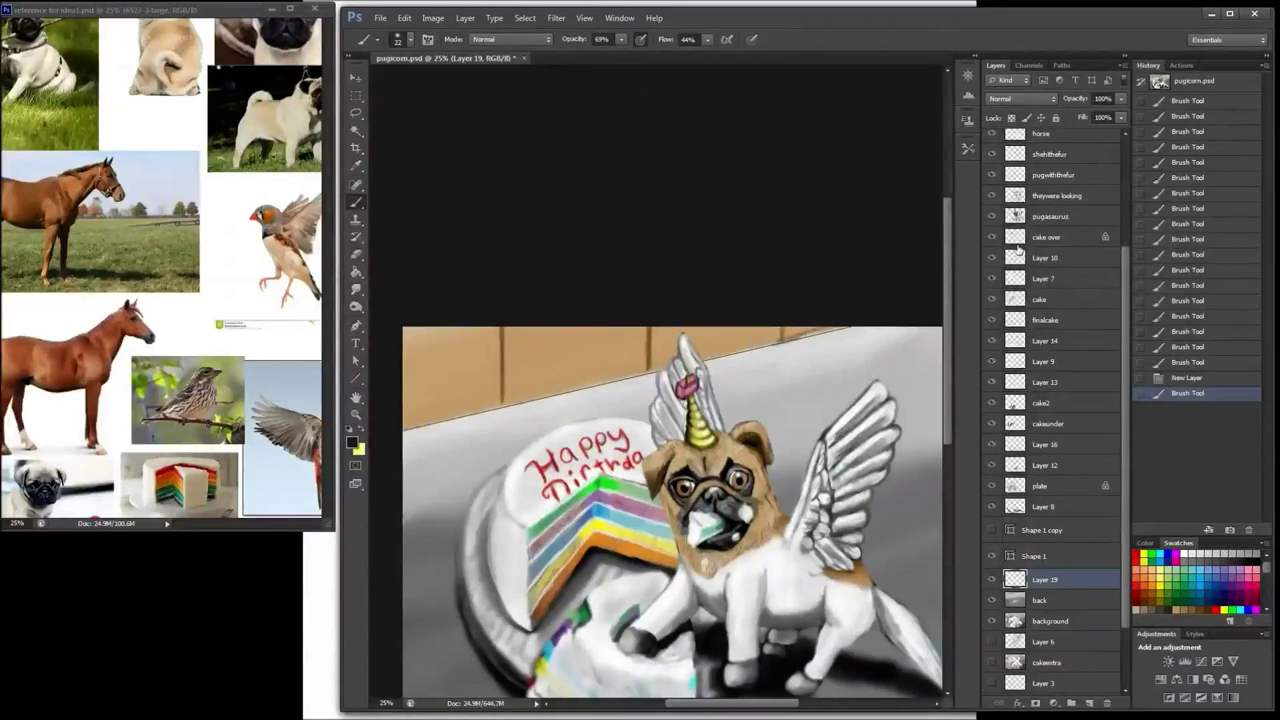
key("ctrl+z")
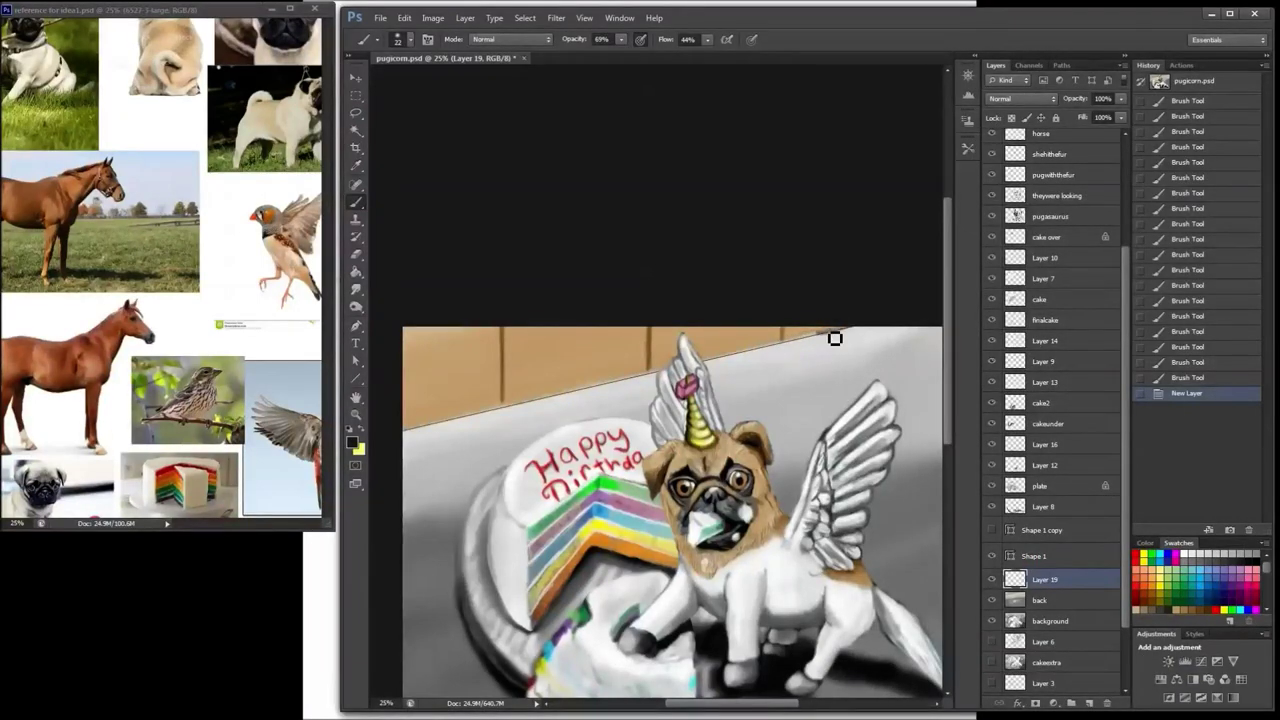
left_click_drag(835, 338, 705, 358)
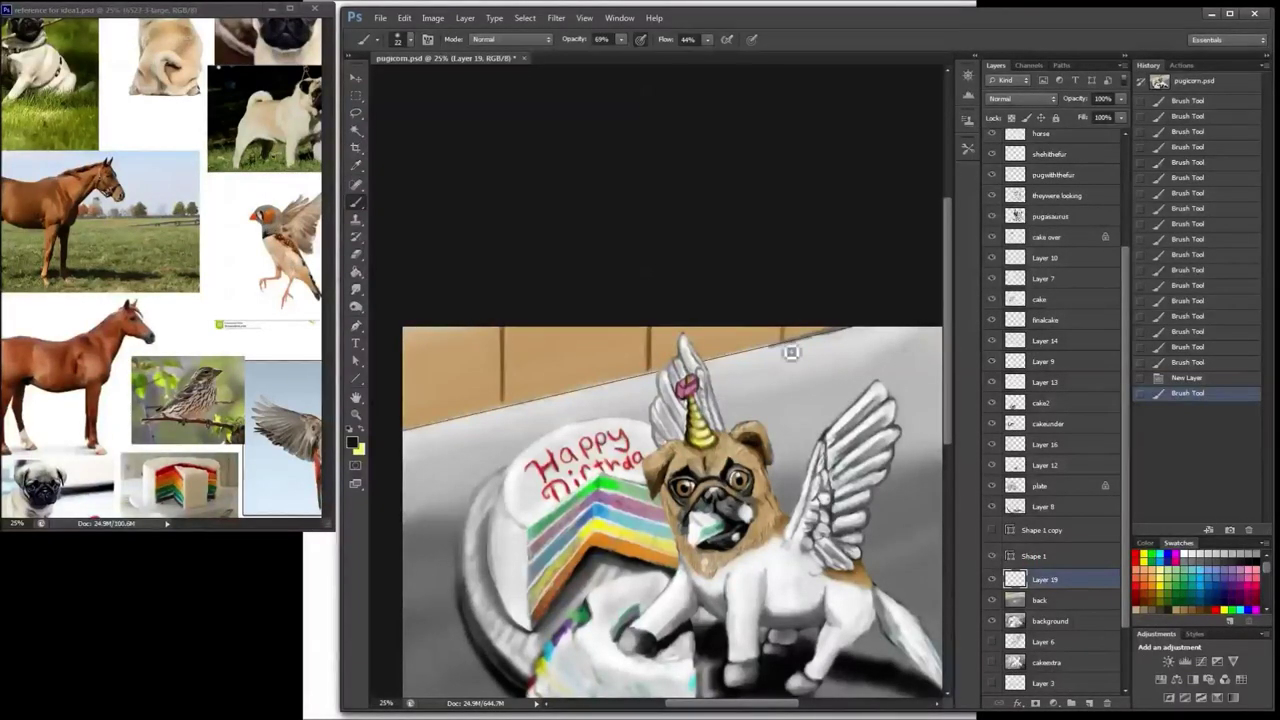
left_click_drag(790, 352, 716, 362)
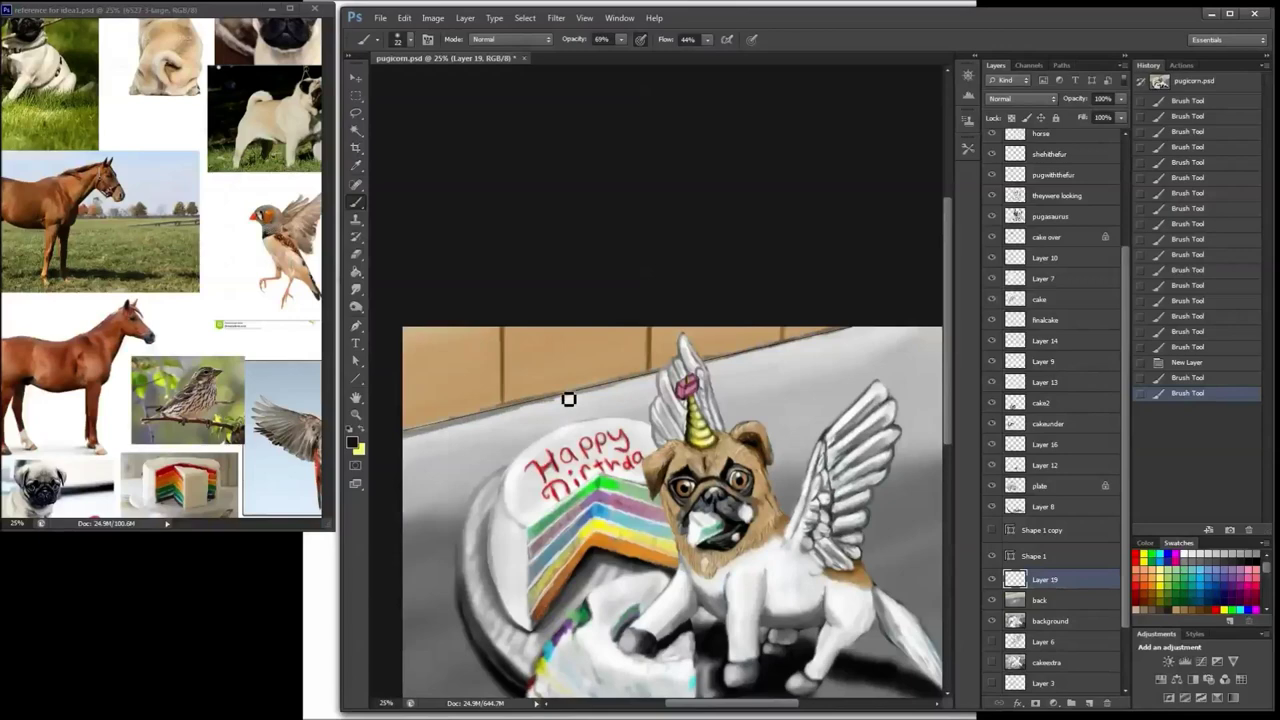
Step: Erase the stray parts of the black border line on Layer 19 with a 114 px eraser
key("e")
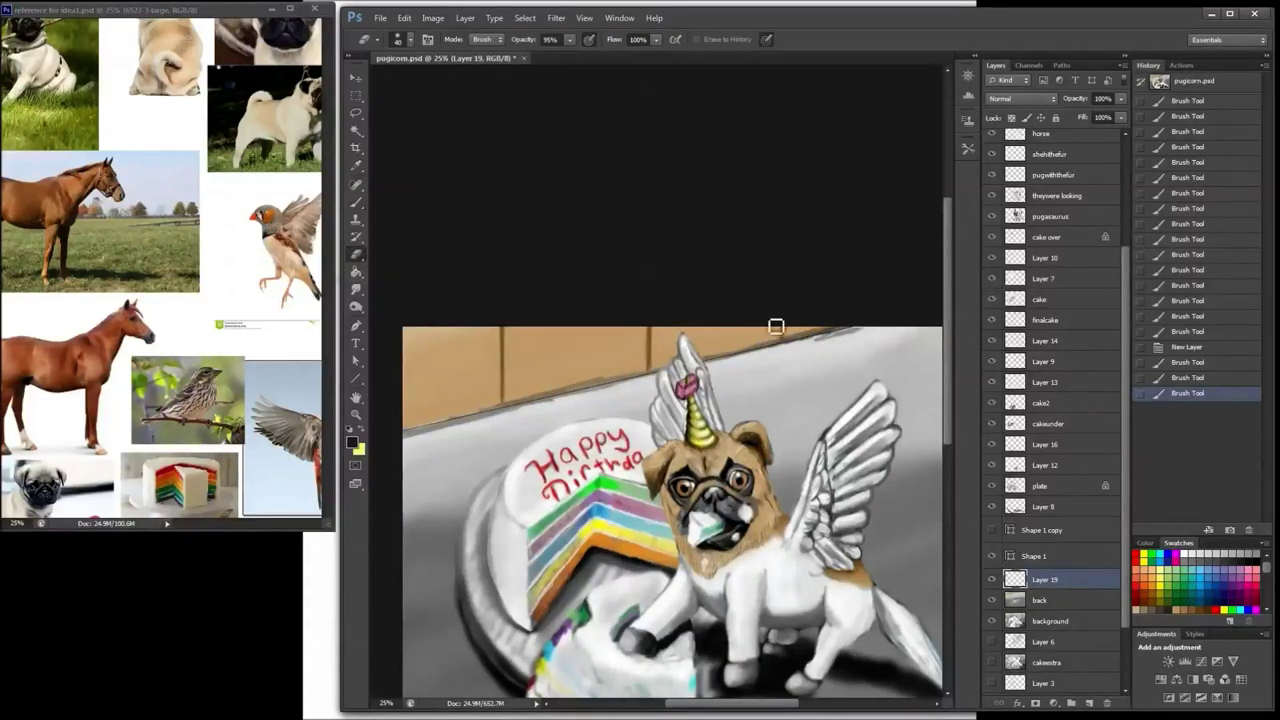
right_click(777, 328)
left_click(595, 376)
mouse_move(471, 406)
left_mouse_down()
mouse_move(431, 414)
mouse_move(530, 394)
left_mouse_up()
left_click_drag(760, 342, 767, 357)
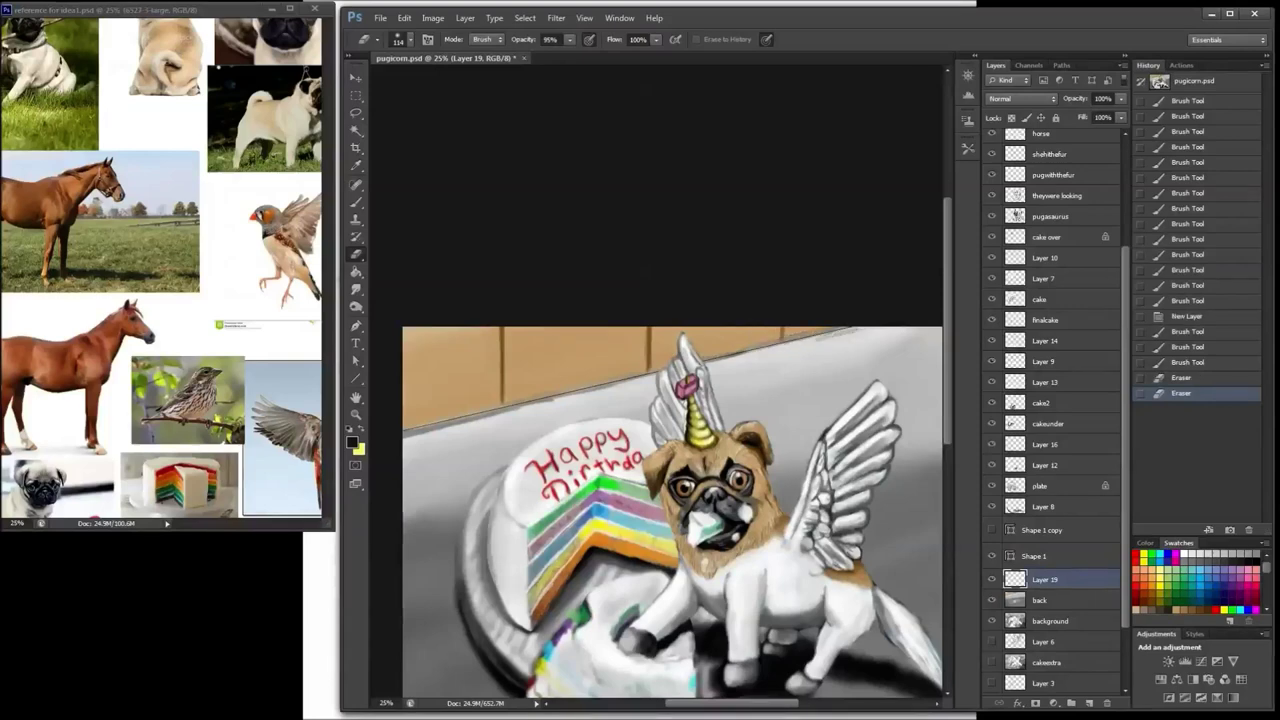
Step: Paint a soft black shadow along the tan area's lower border on Layer 19, adjusting the brush size
key("b")
mouse_move(590, 396)
left_mouse_down()
mouse_move(414, 428)
mouse_move(466, 418)
left_mouse_up()
right_click(442, 416)
left_click(500, 167)
left_click(415, 427)
left_click_drag(449, 421, 480, 413)
left_click_drag(472, 415, 545, 402)
left_click_drag(490, 411, 672, 378)
Step: Erase the stray edges of the black shadow on Layer 19 with a 114 px eraser, and hide the layer
left_click(356, 254)
left_click_drag(405, 430, 518, 395)
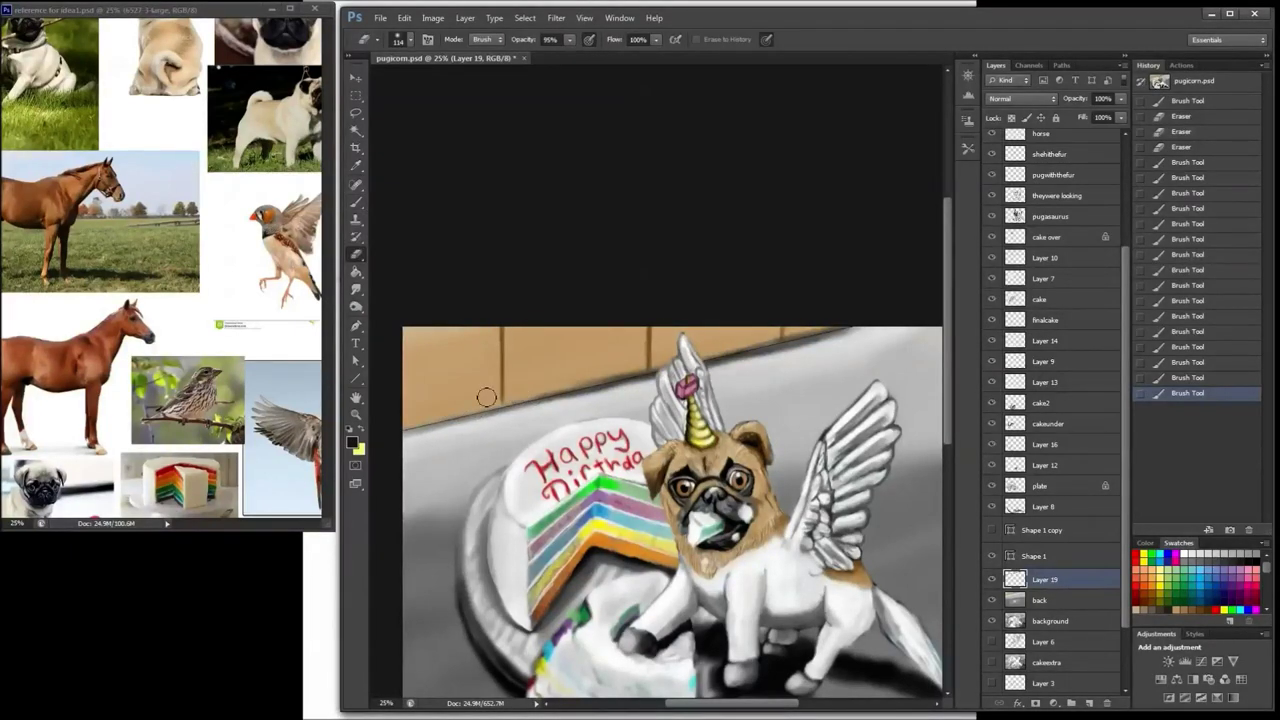
left_click_drag(414, 425, 646, 368)
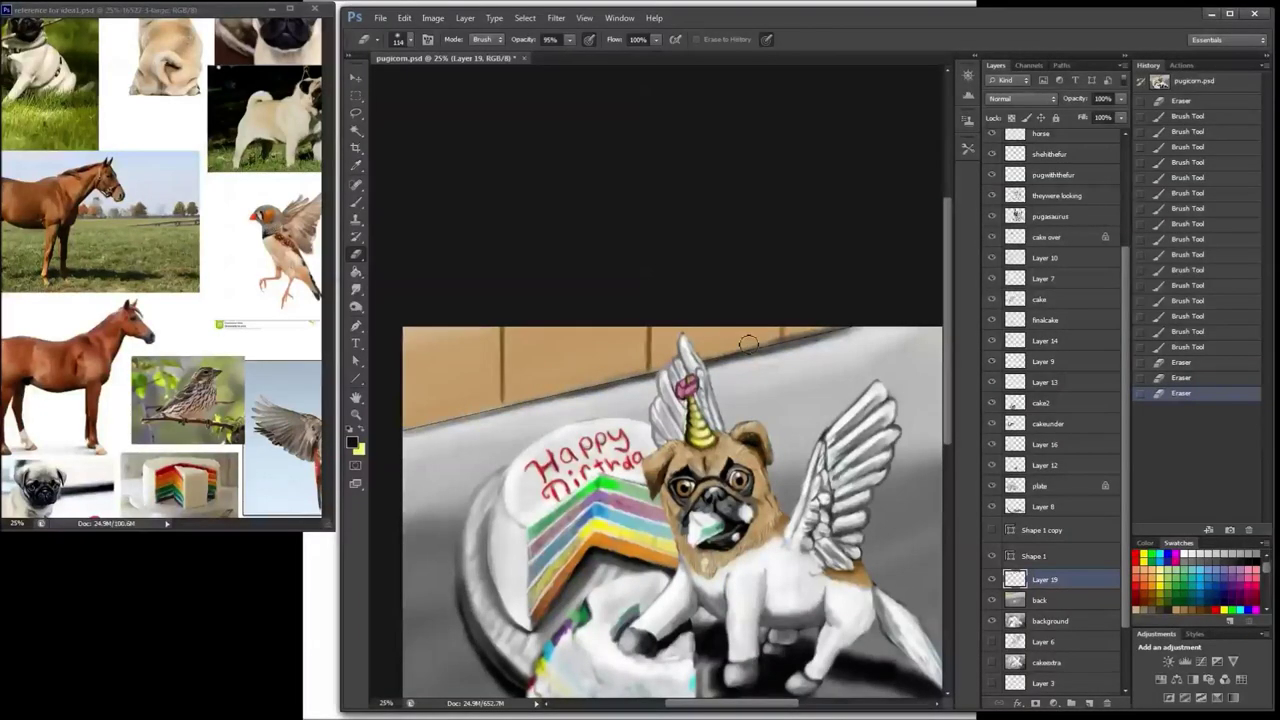
left_click_drag(748, 343, 845, 330)
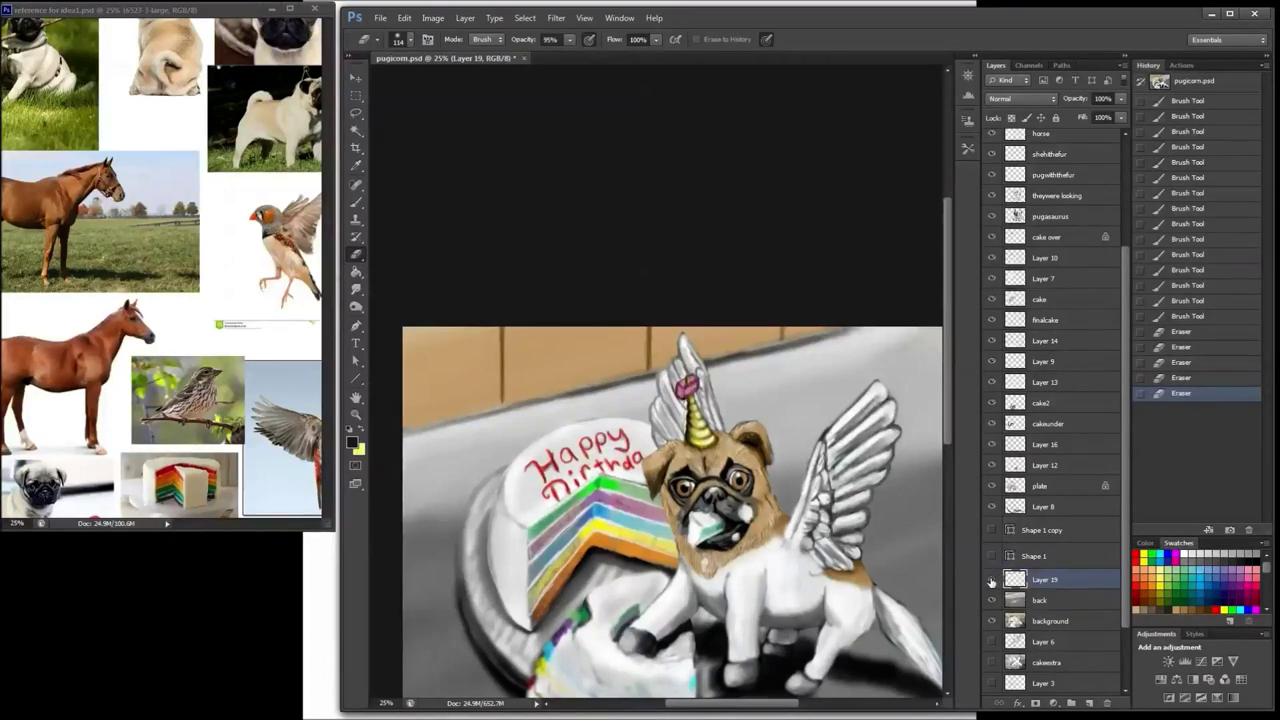
left_click(991, 580)
left_click(991, 580)
left_click(991, 580)
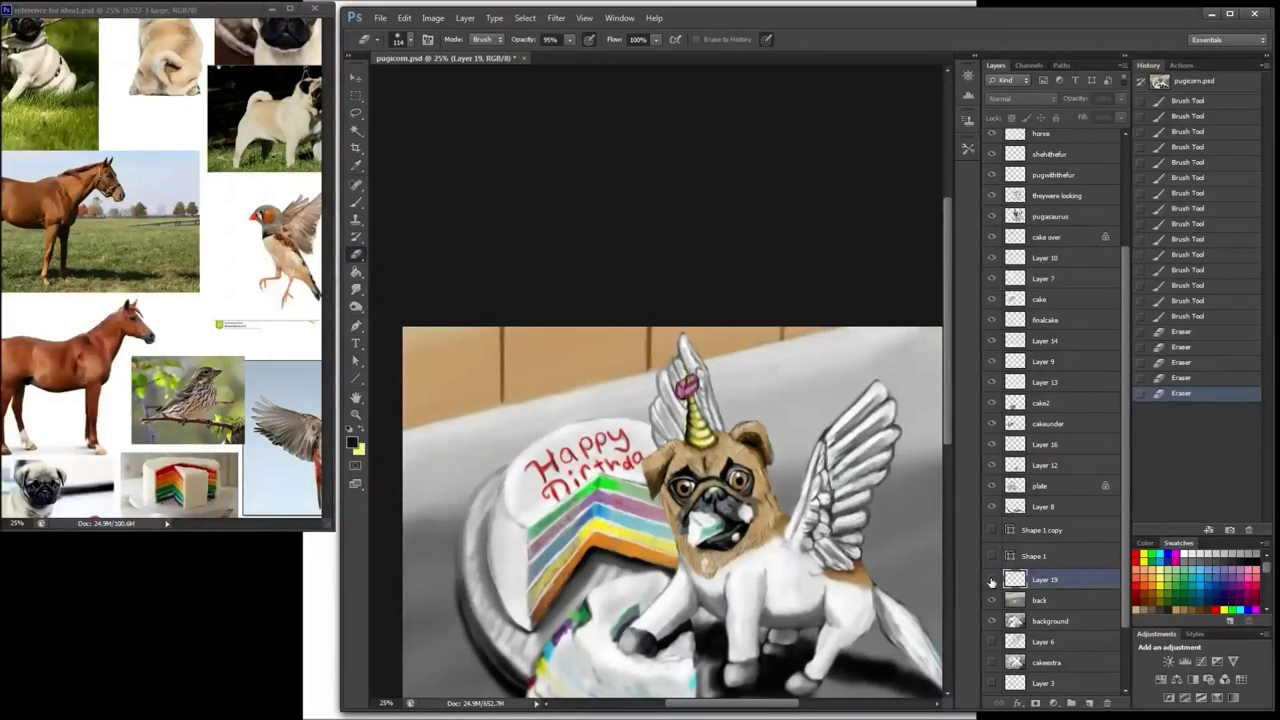
Step: Sample a grey from the counter and paint over its upper edge on the back layer with a 178 px brush
left_click(1048, 601)
key("i")
left_click(919, 456)
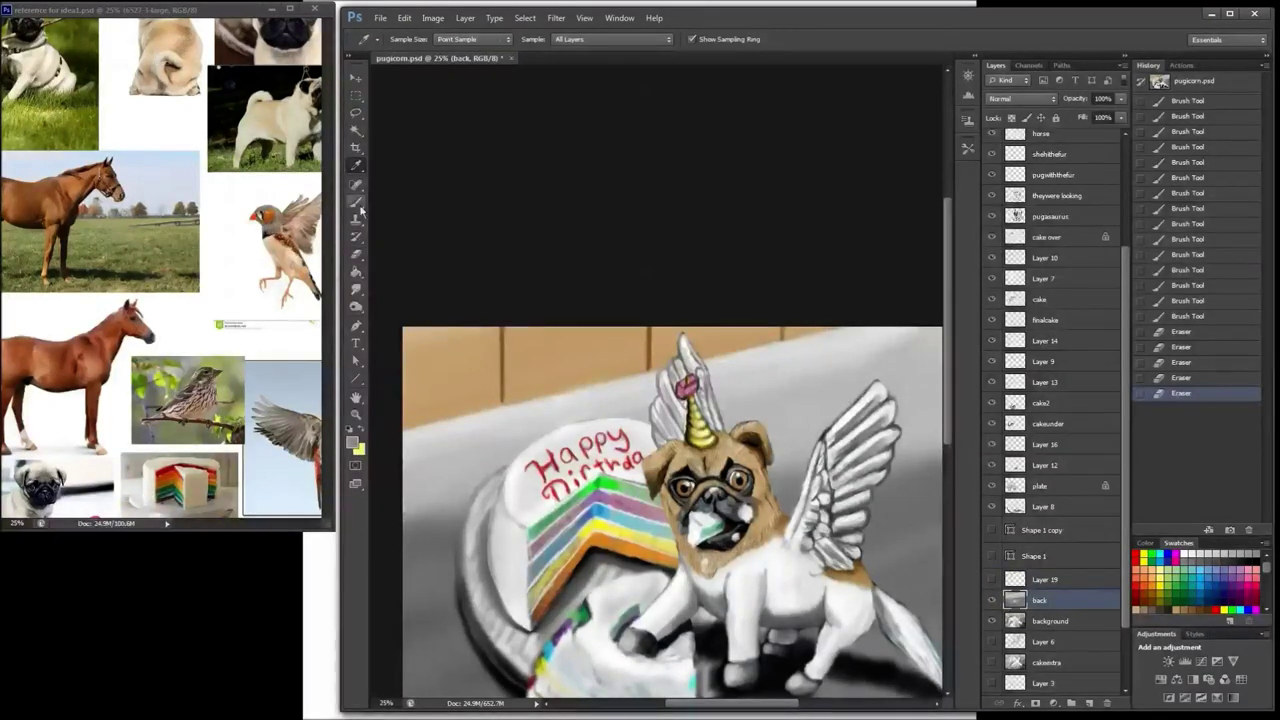
left_click(357, 204)
right_click(810, 300)
left_click(913, 159)
mouse_move(770, 361)
left_mouse_down()
mouse_move(907, 330)
mouse_move(481, 427)
mouse_move(416, 478)
mouse_move(573, 416)
mouse_move(515, 420)
left_mouse_up()
left_click_drag(405, 487, 750, 352)
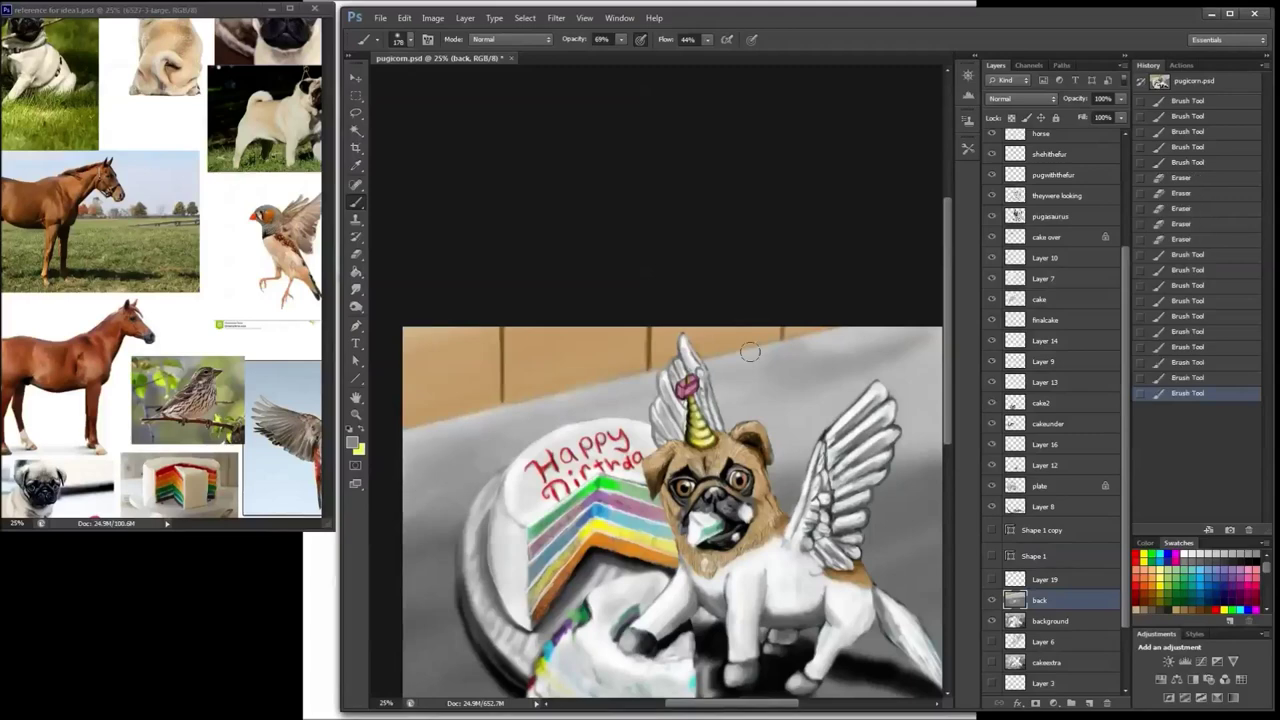
Step: Brush light highlights onto the grey counter around the cake and beside the wing, enlarging the brush to 494 px
key("ctrl+minus")
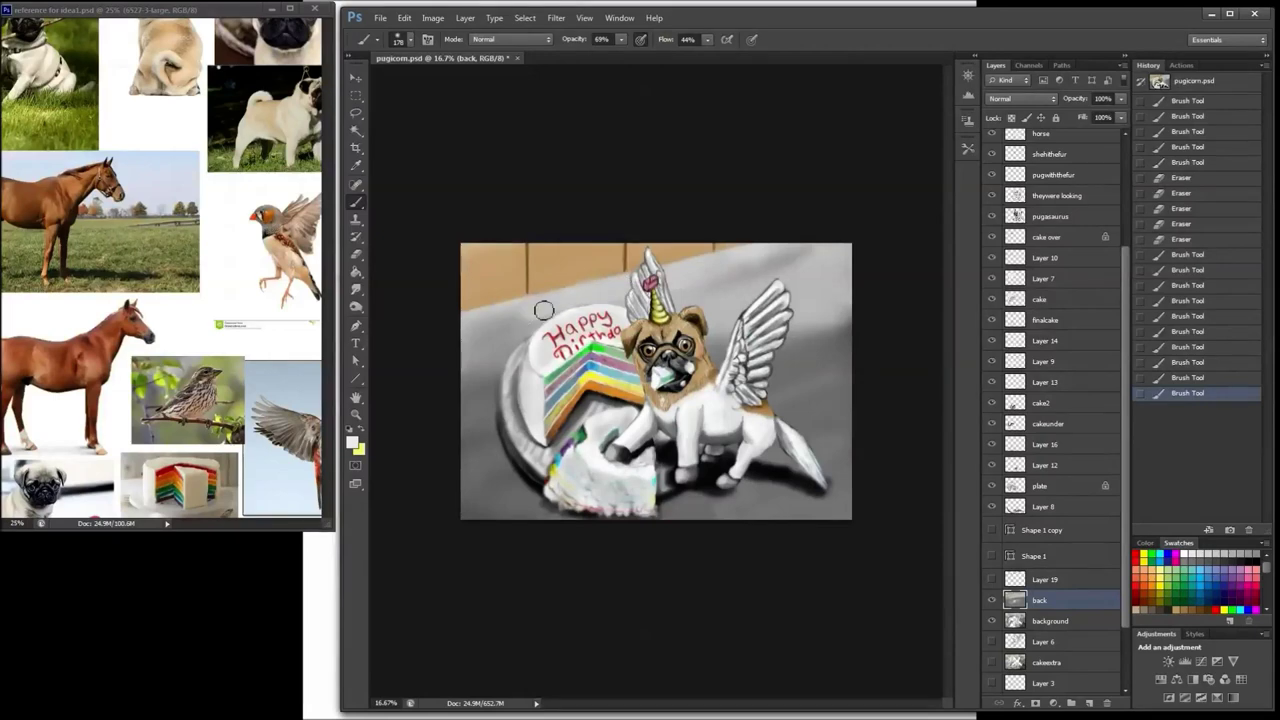
left_click_drag(750, 284, 503, 349)
right_click(764, 314)
left_click(728, 321)
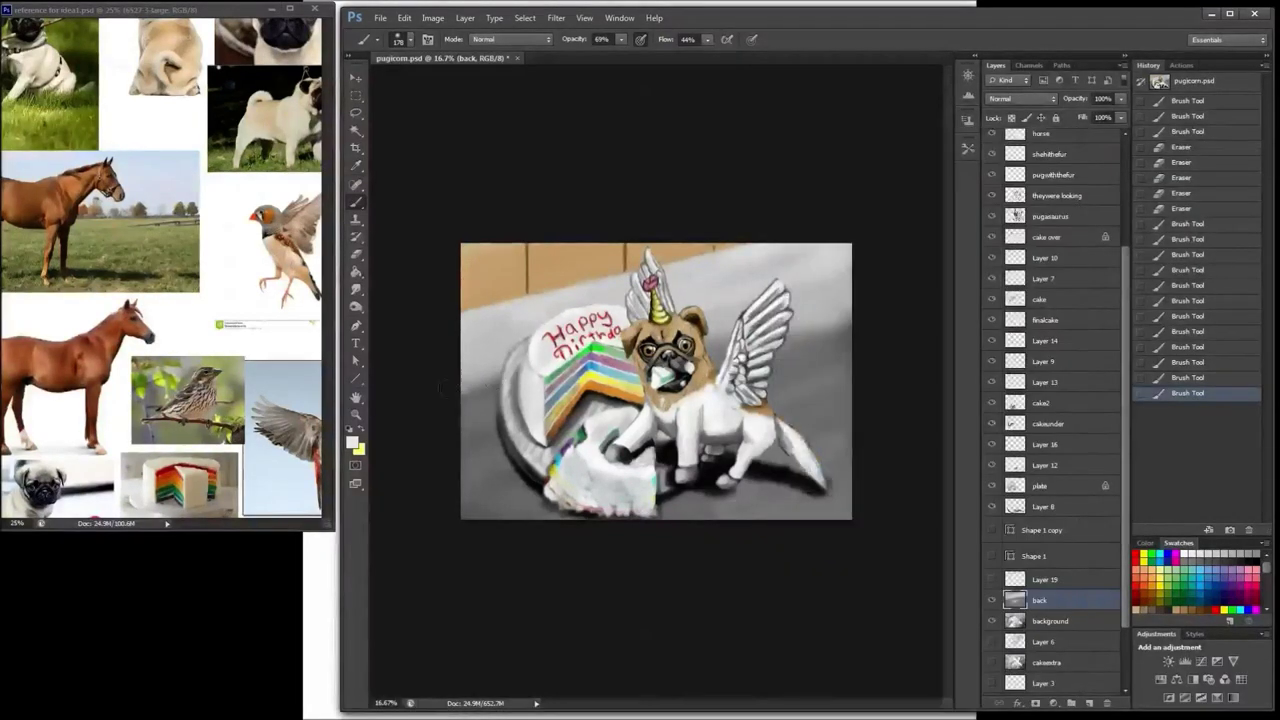
left_click_drag(472, 392, 478, 460)
left_click_drag(816, 332, 811, 403)
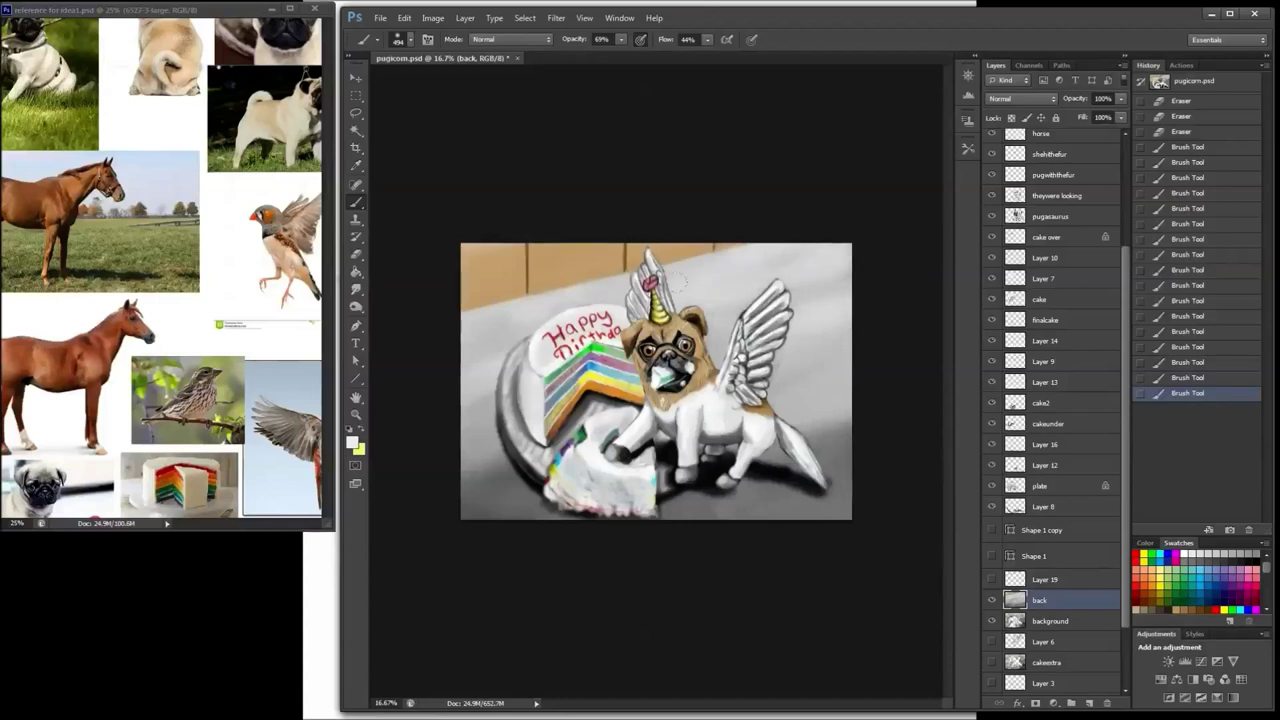
Step: Add a new layer above back and paint a dark brown line along the tan wall's lower border with a 30 px brush
left_click(1192, 561)
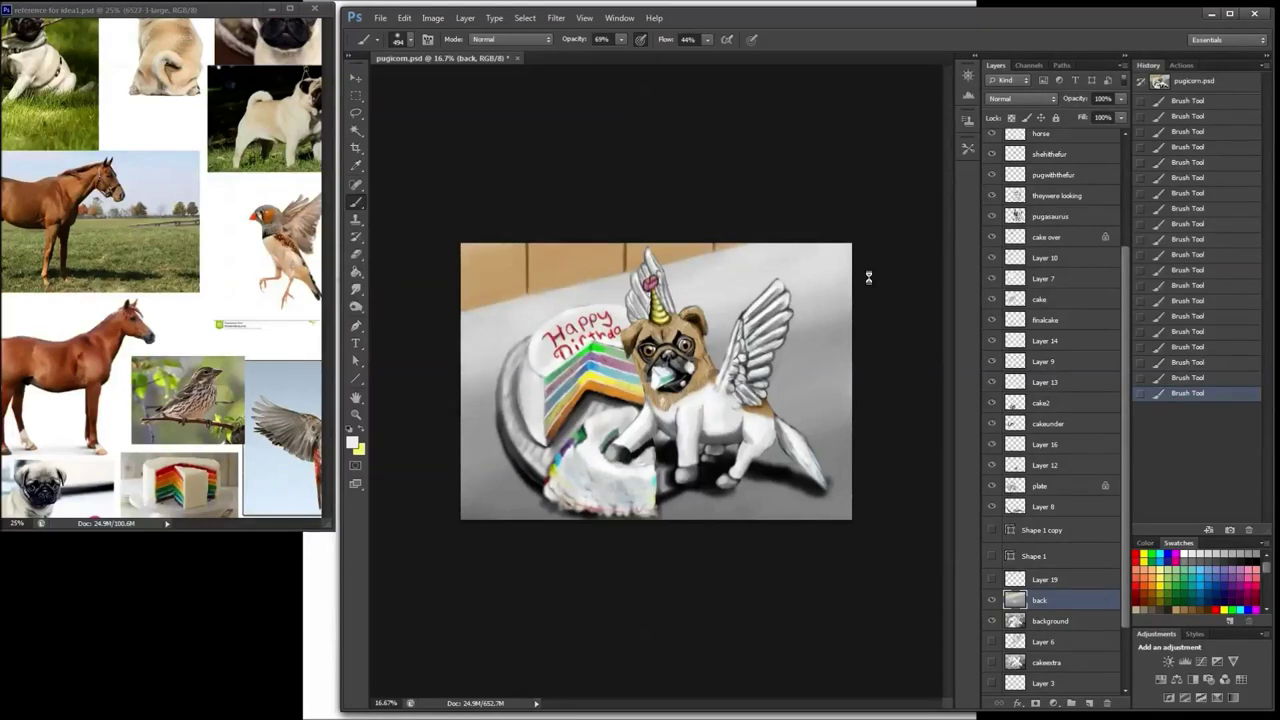
left_click(1213, 600)
left_click(1089, 703)
right_click(644, 127)
type("30")
key("Return")
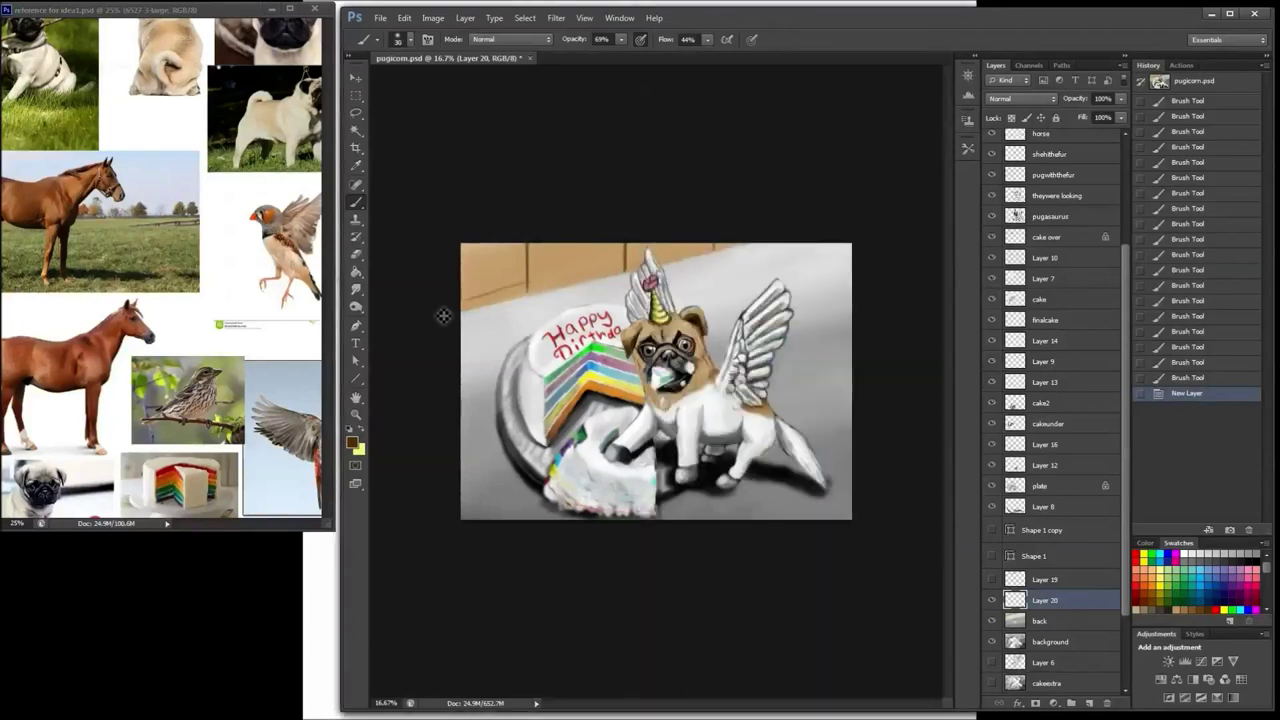
left_click_drag(443, 316, 483, 314)
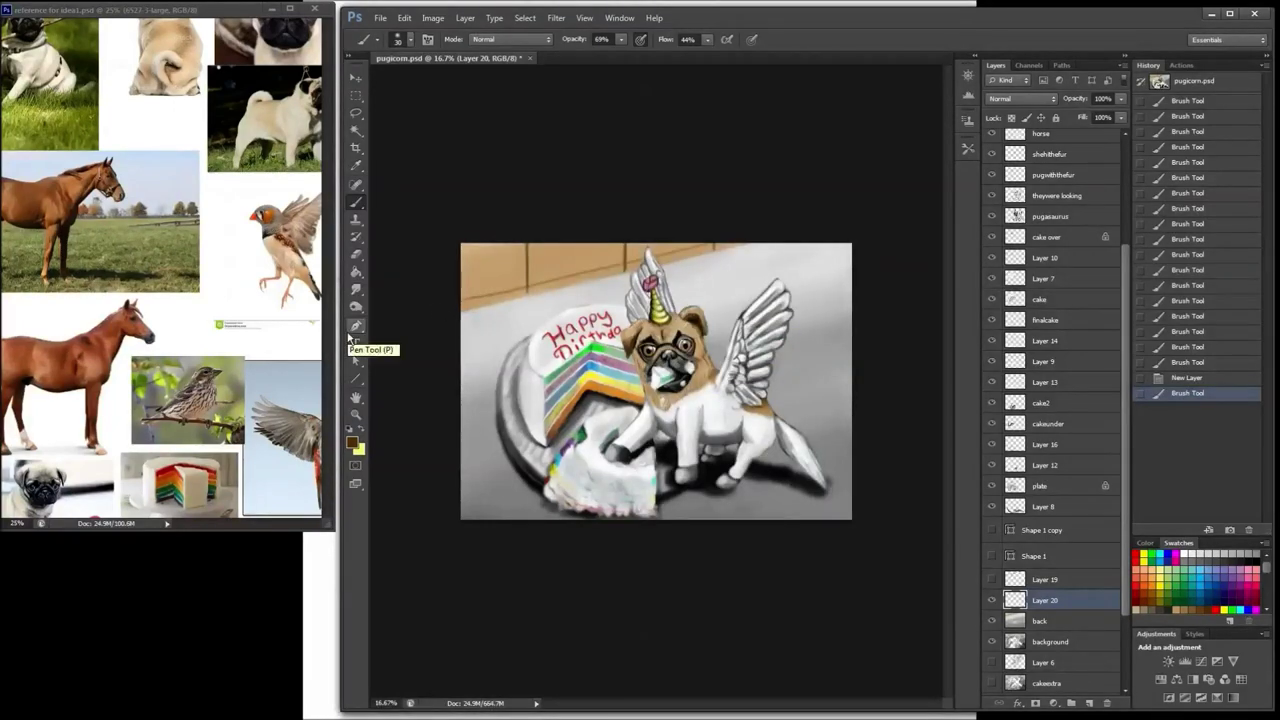
key("ctrl")
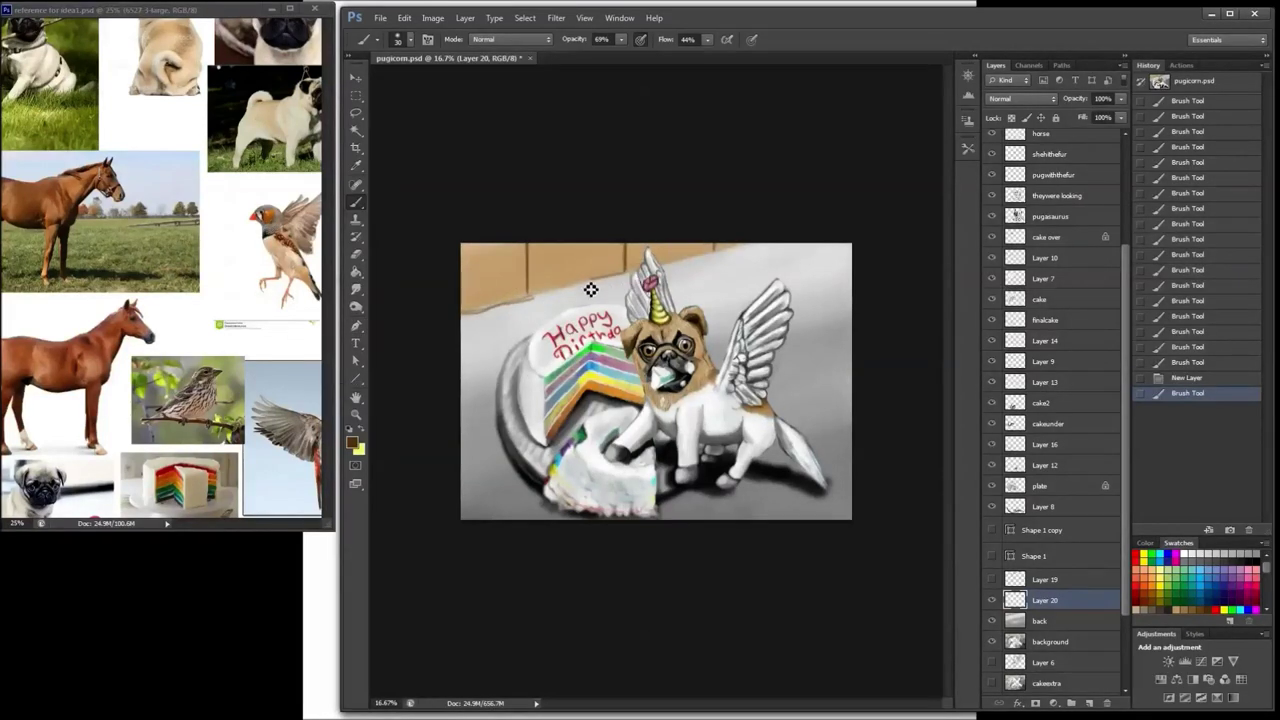
left_click_drag(526, 300, 630, 272)
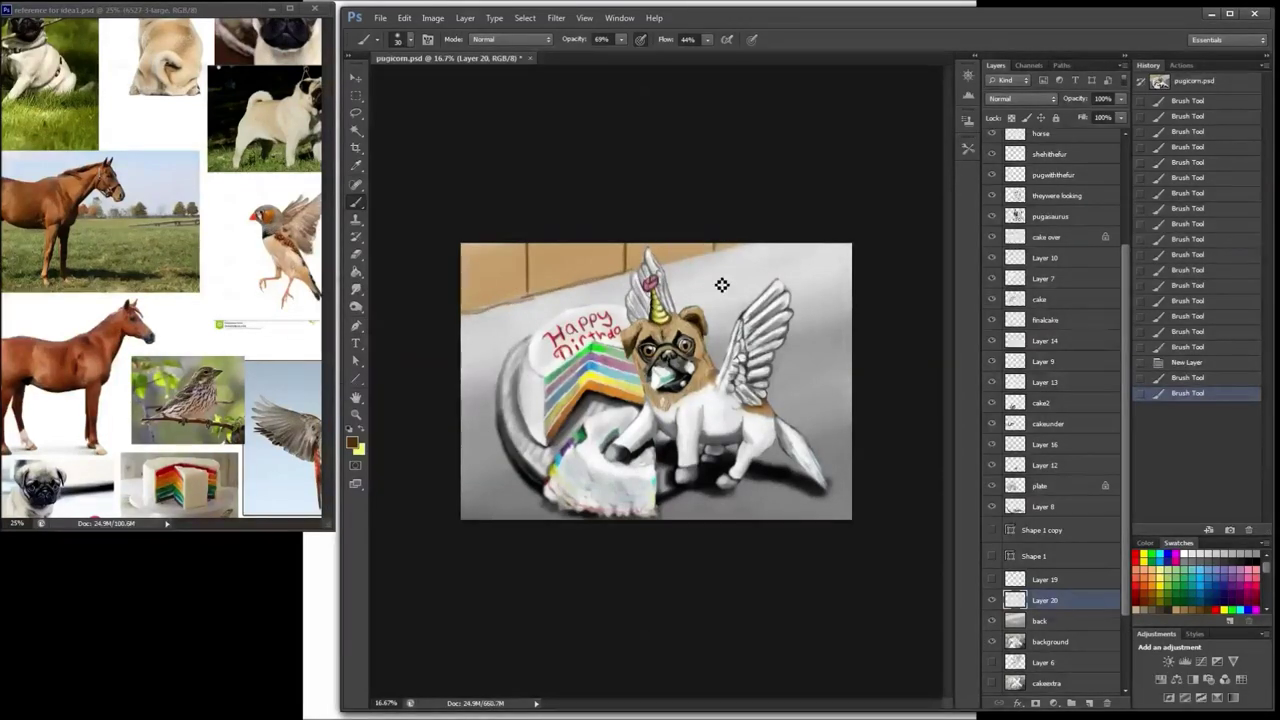
key("ctrl+alt+z")
key("ctrl+alt+z")
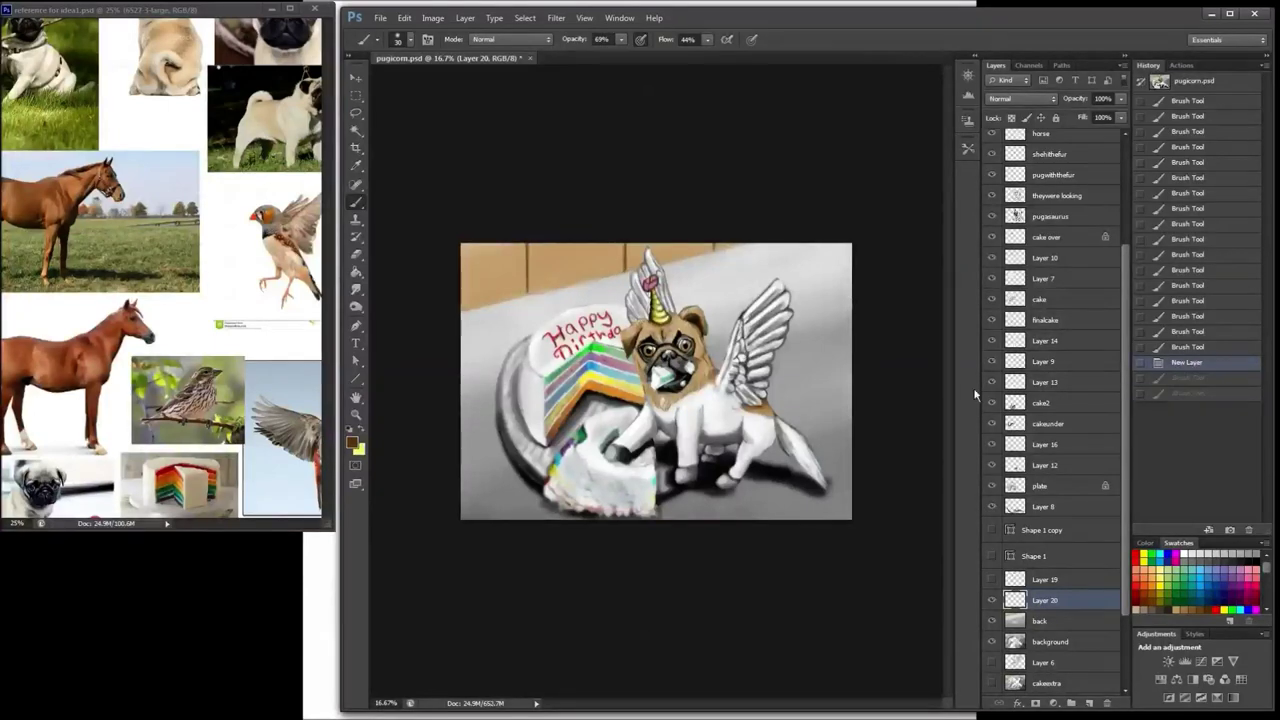
key("ctrl+shift+z")
key("ctrl+shift+z")
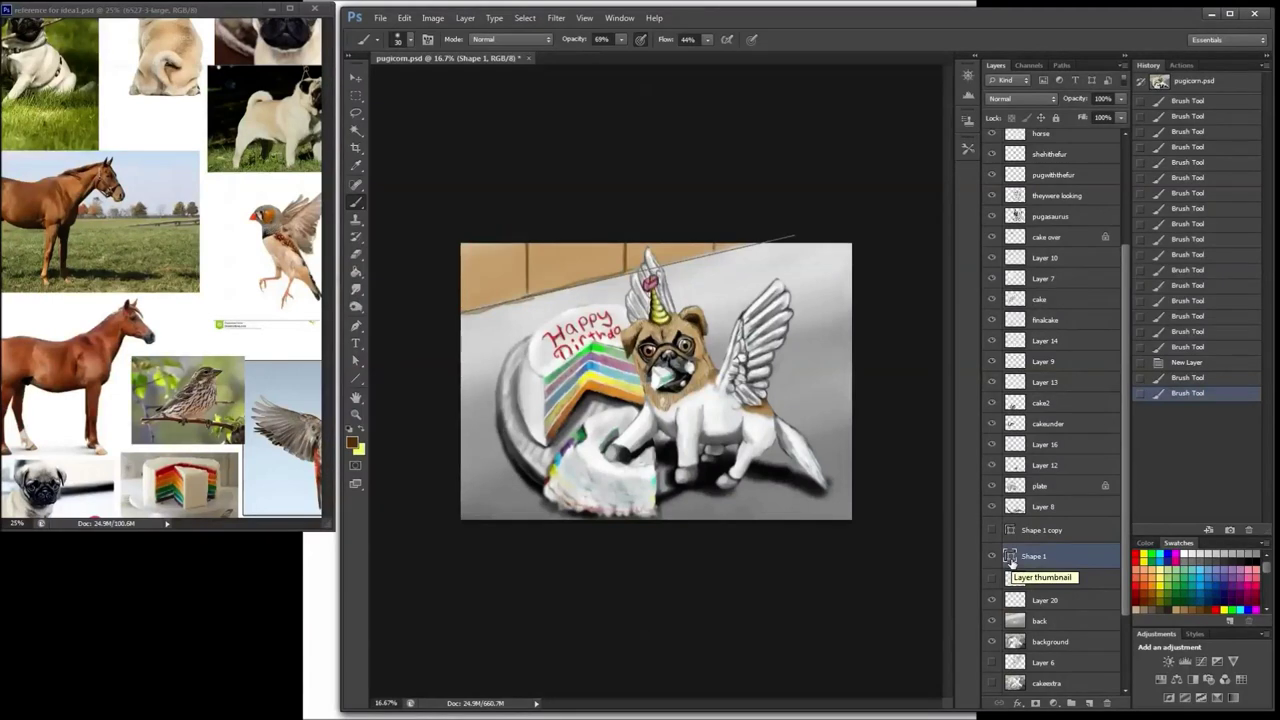
Step: Try a straight 3 pt black line along the tan wall's lower border with the Line tool, and hide it
key("u")
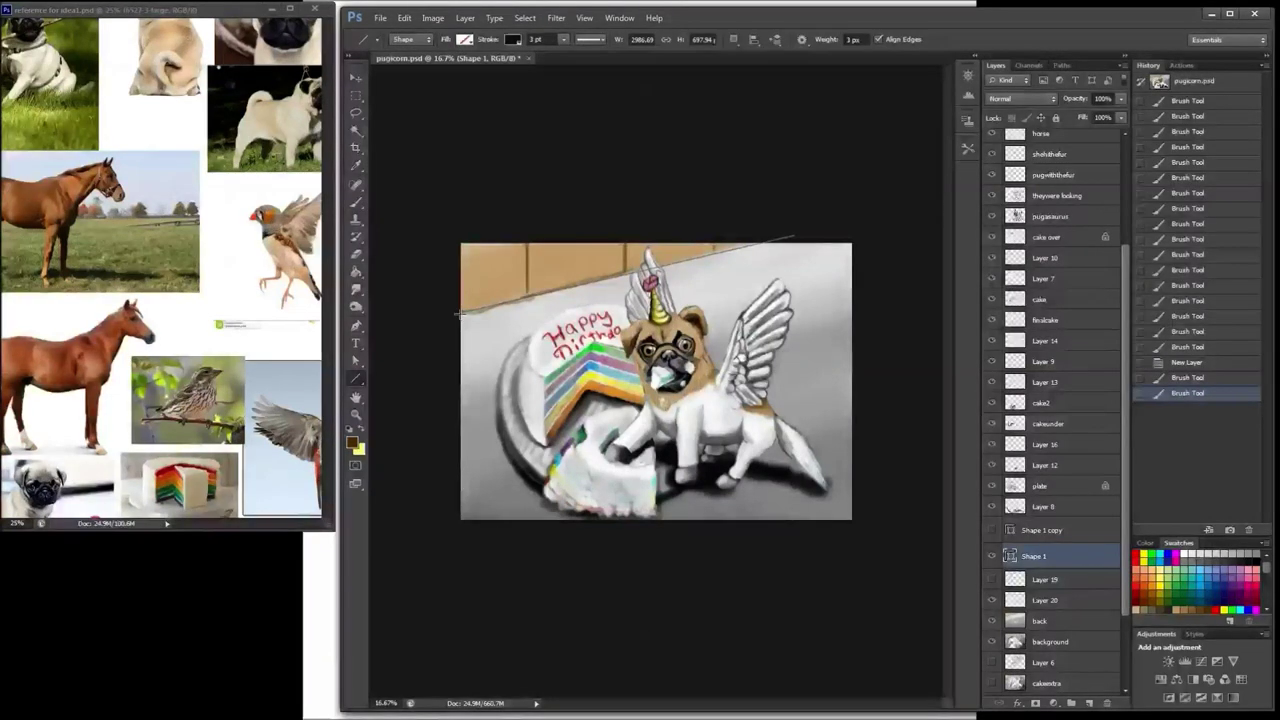
left_click_drag(460, 314, 788, 236)
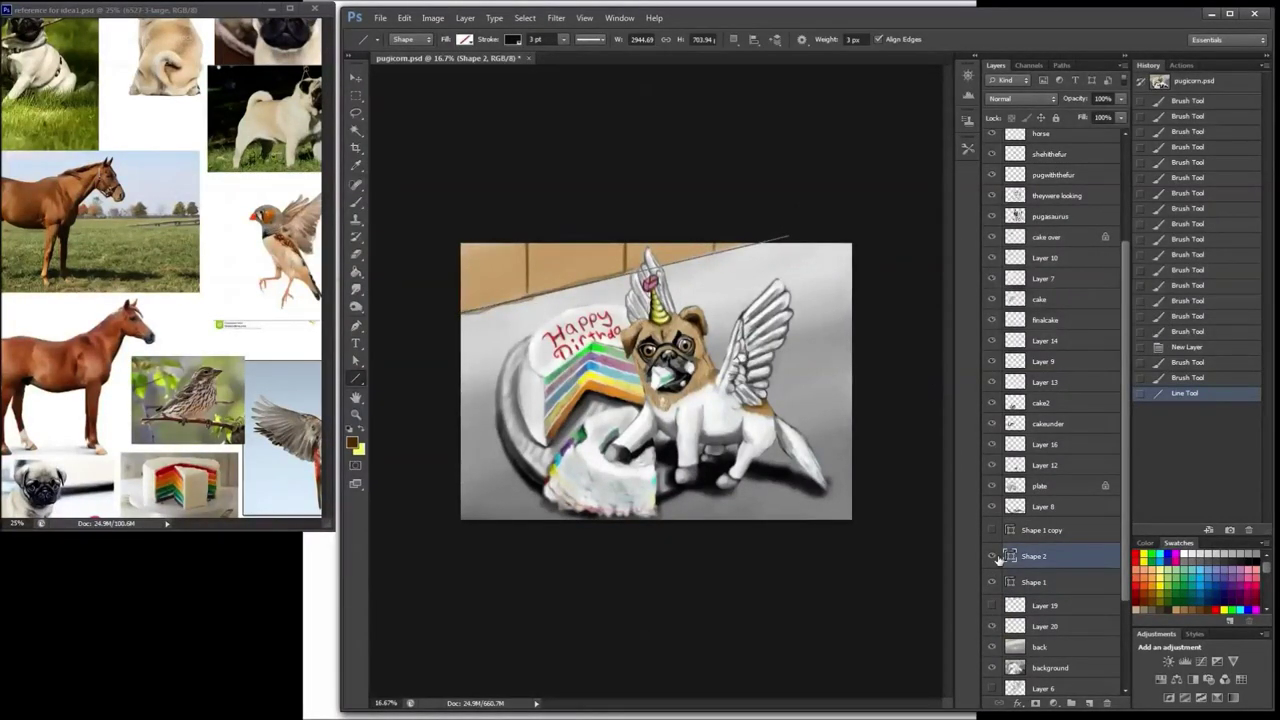
left_click(994, 556)
Step: Change the stroke of the Shape 1 line to dark brown and nudge the line slightly left
left_click(1030, 588)
left_click(513, 40)
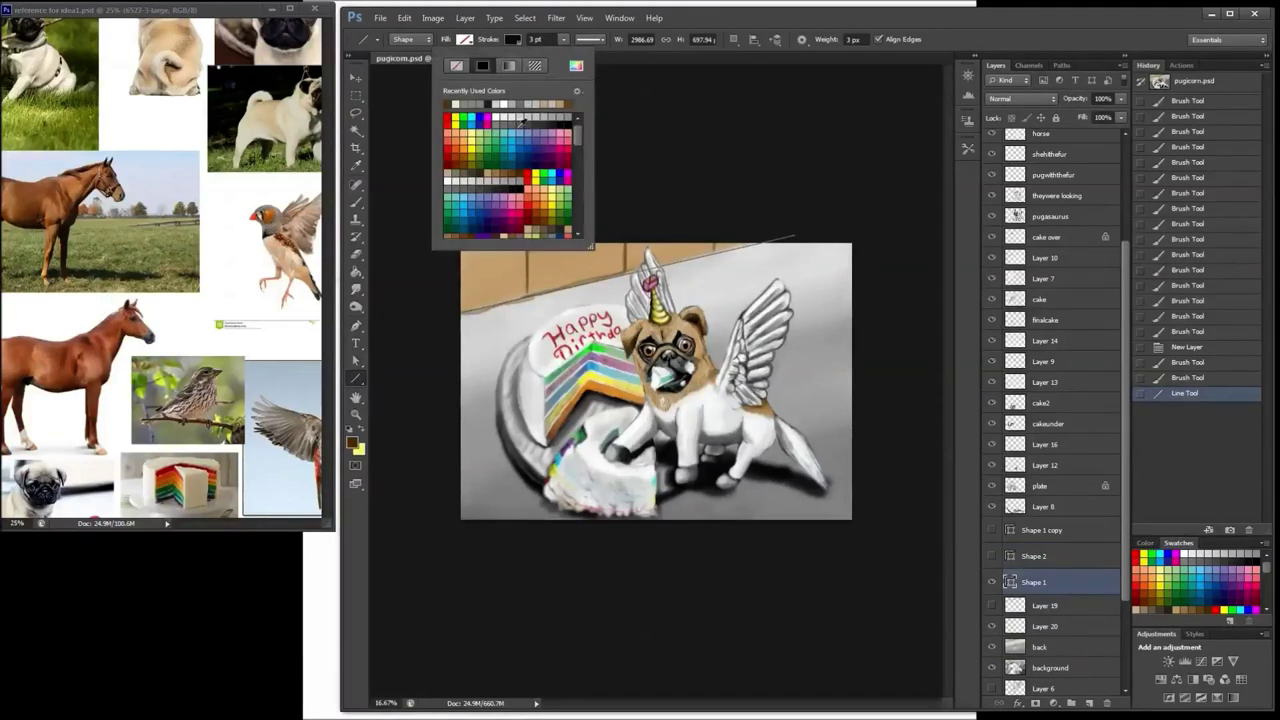
left_click(518, 175)
left_click(623, 143)
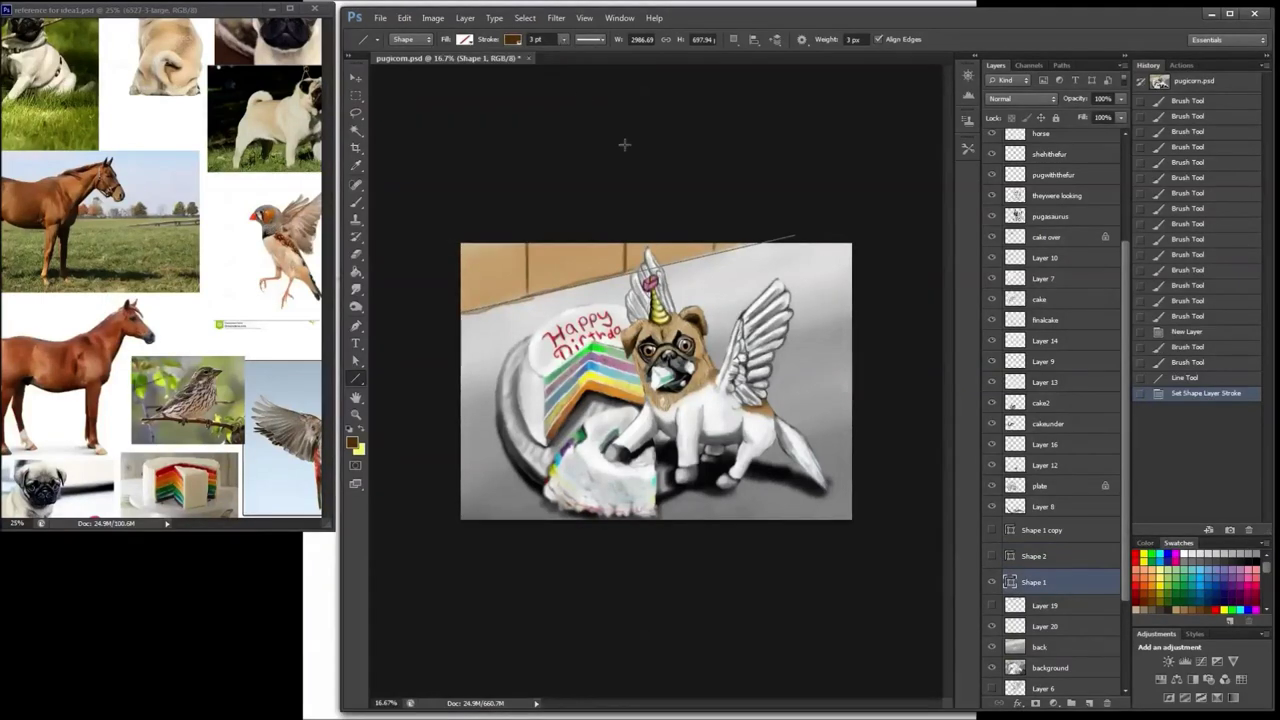
key("v")
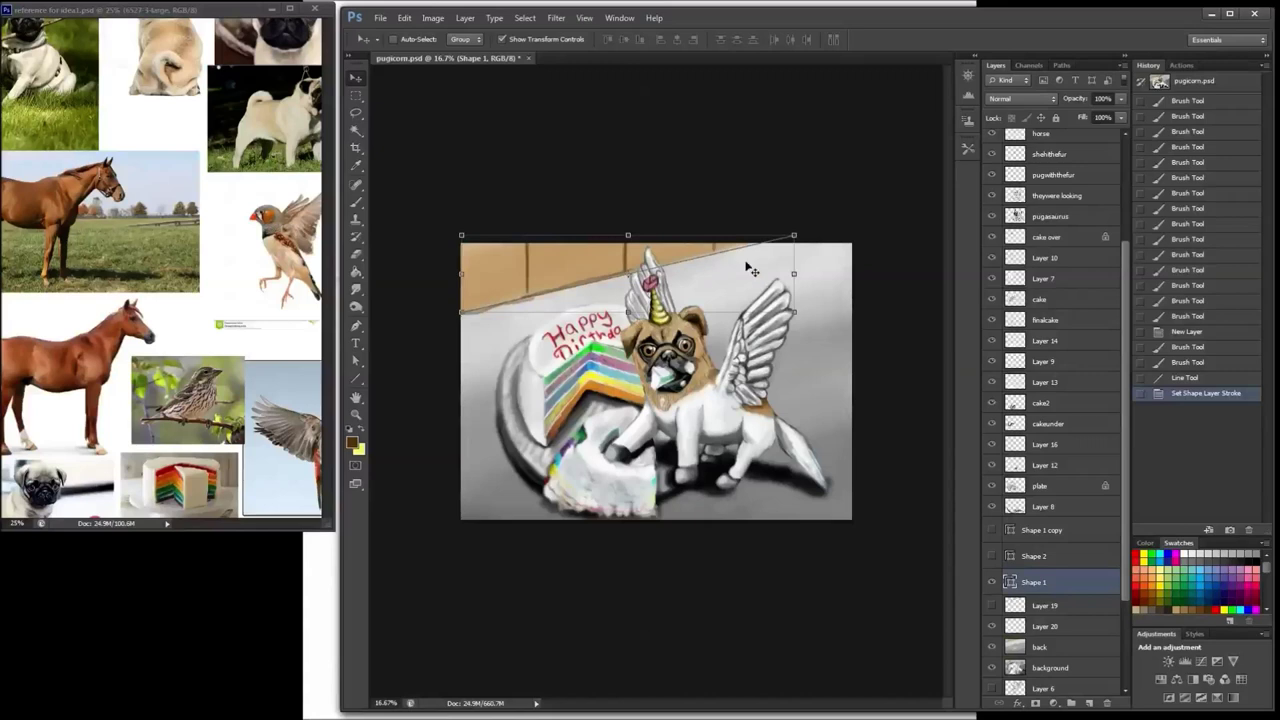
key("Left")
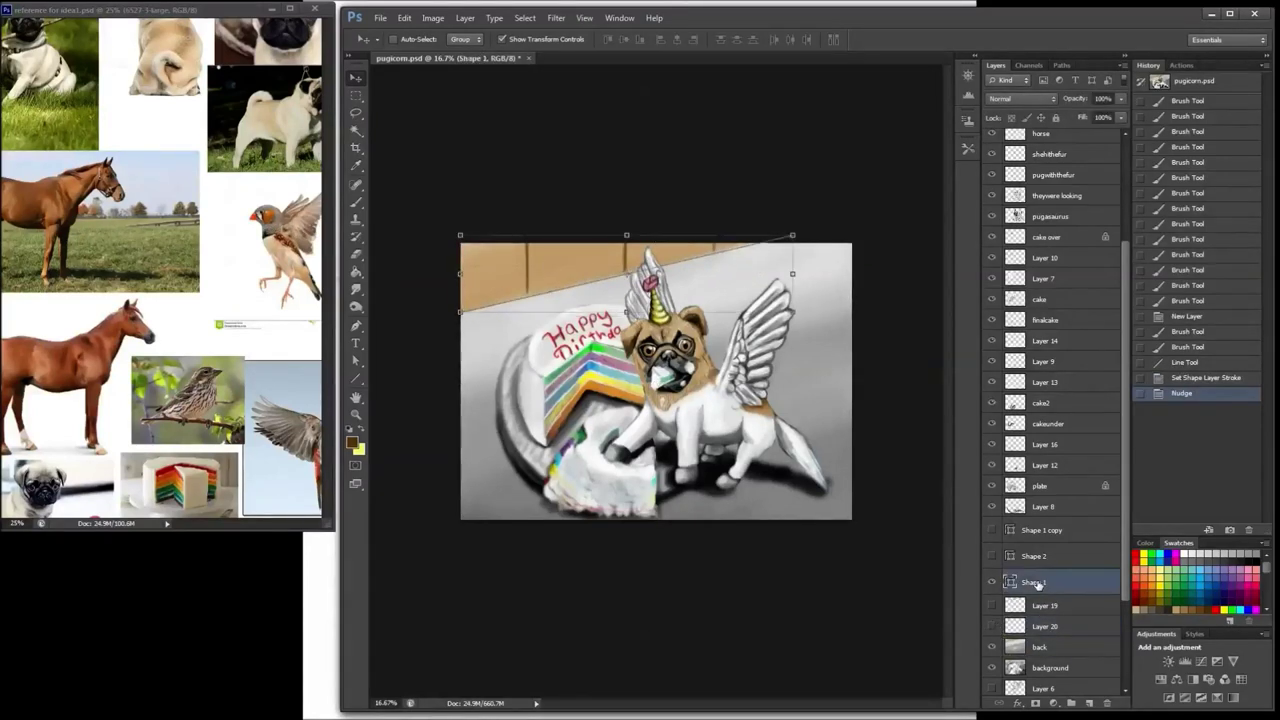
double_click(1034, 585)
left_click(1010, 582)
double_click(1010, 581)
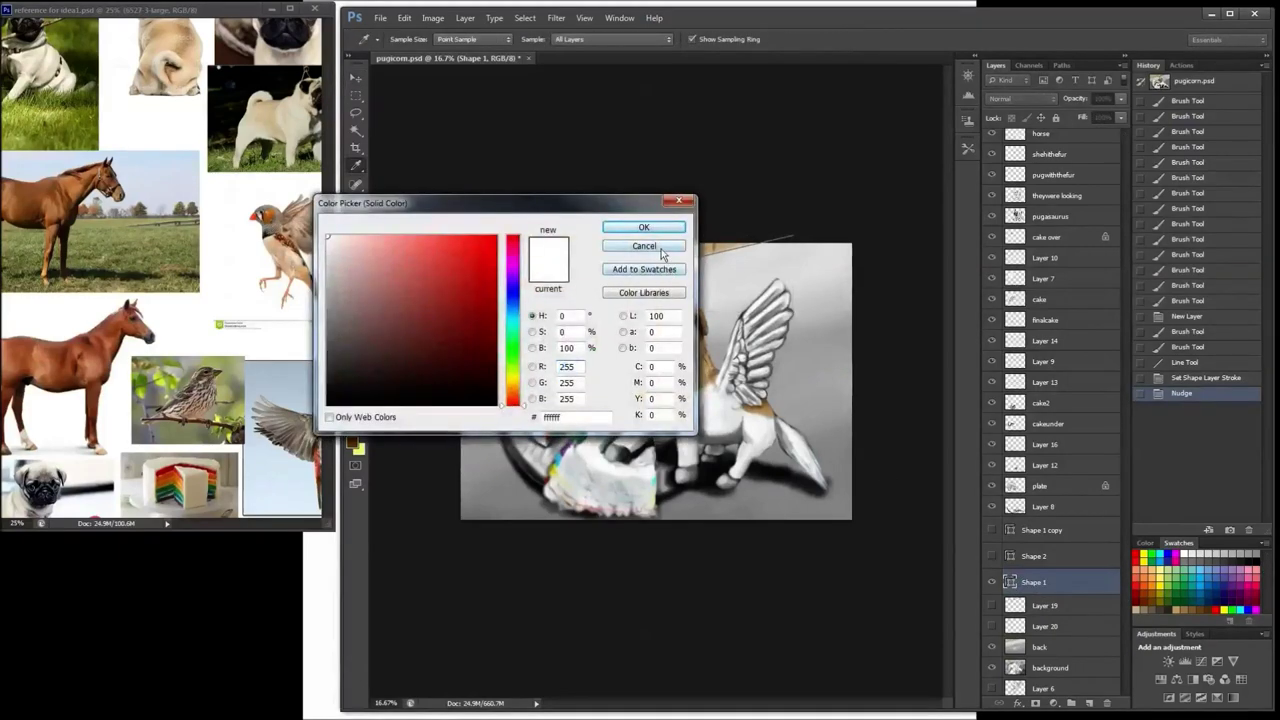
left_click(661, 249)
Step: Draw a new straight brown line along the tan wall's lower border, set its stroke to 3.10 pt, and hide Shape 1
mouse_move(462, 312)
left_mouse_down()
mouse_move(755, 254)
mouse_move(807, 231)
left_mouse_up()
left_click(564, 40)
left_click_drag(566, 55, 565, 58)
left_click(992, 608)
key("ctrl+plus")
key("ctrl+plus")
key("ctrl+plus")
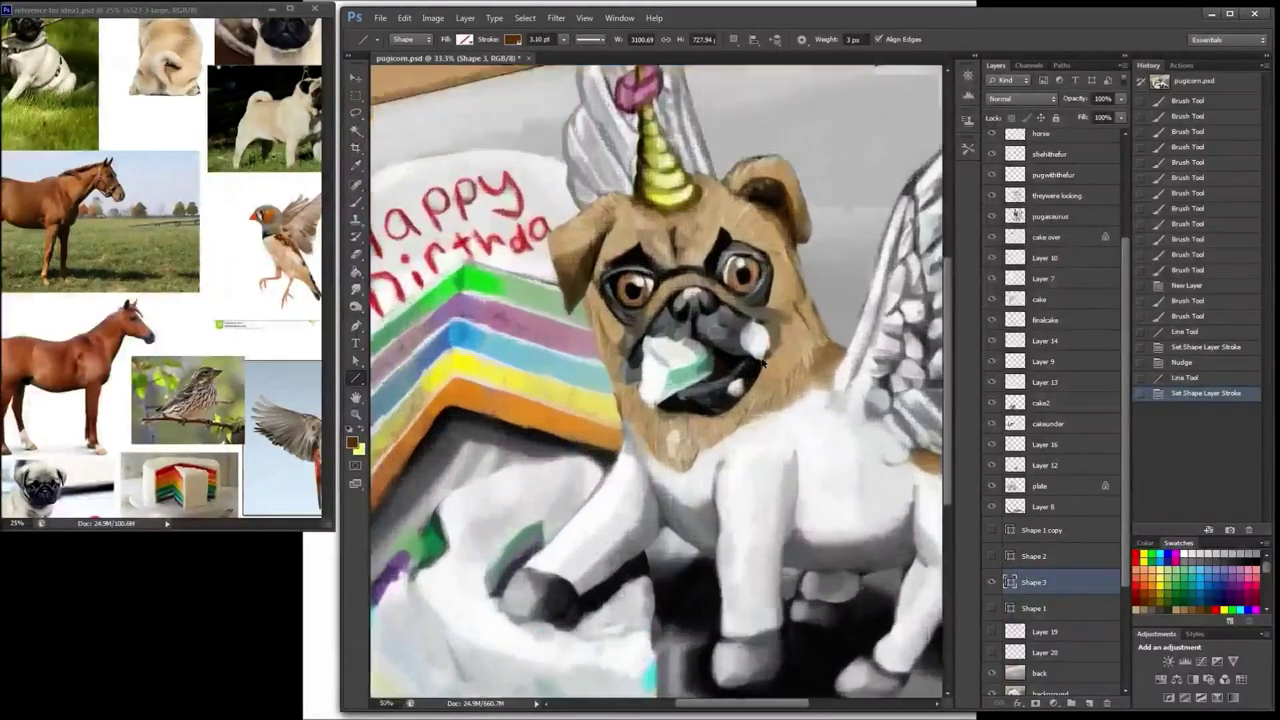
key("ctrl+minus")
key("ctrl+minus")
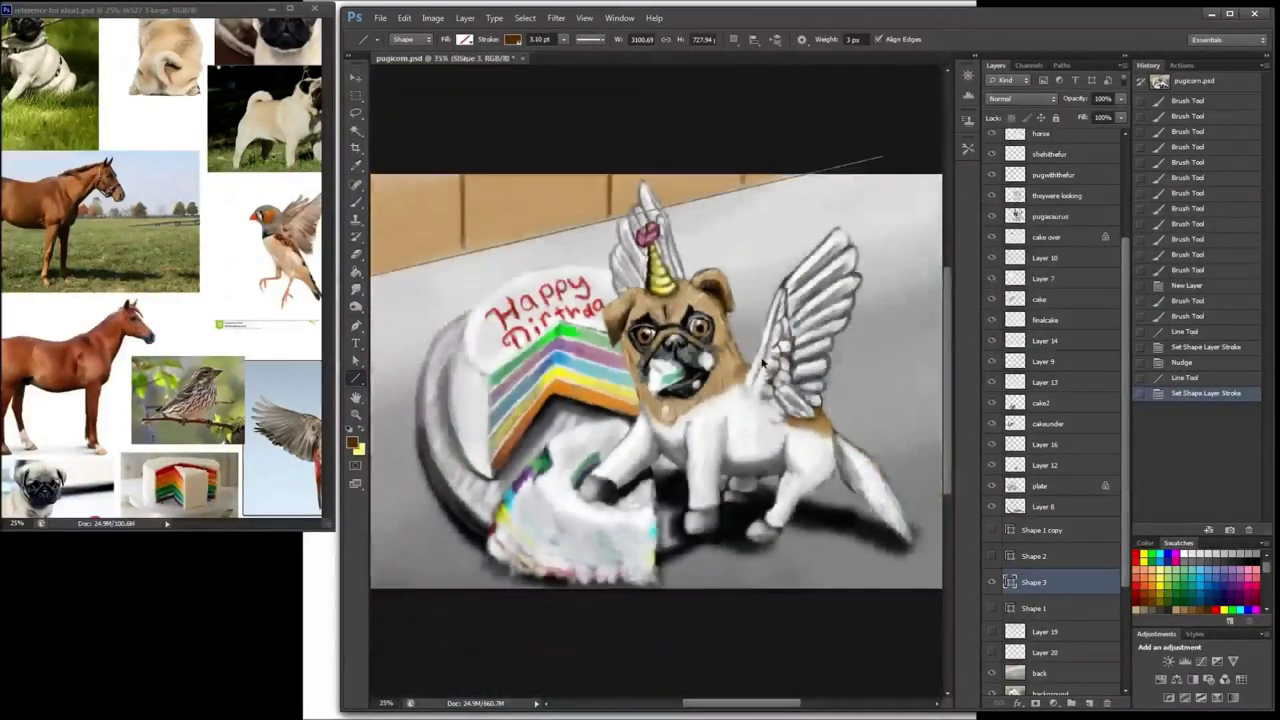
key("ctrl+minus")
Step: Set the fill of the Shape 3 line to dark brown and nudge the line slightly up on the wall border
left_click(464, 39)
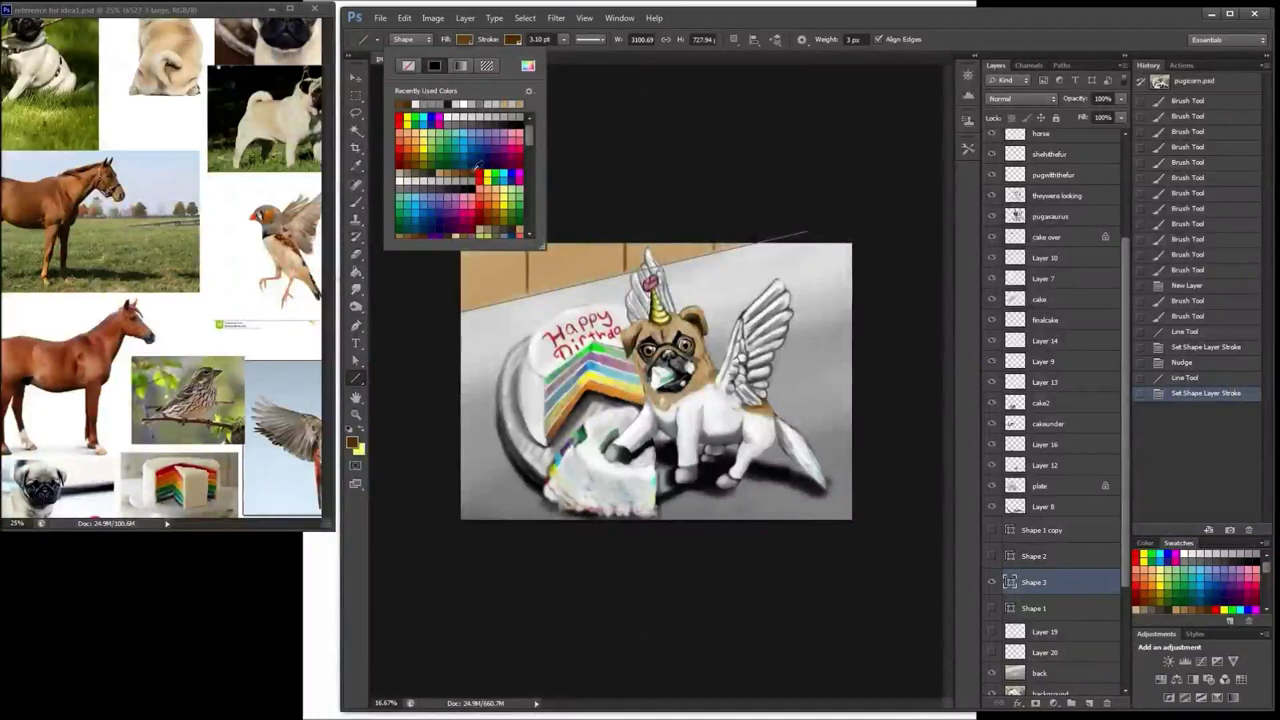
left_click(400, 104)
left_click(356, 78)
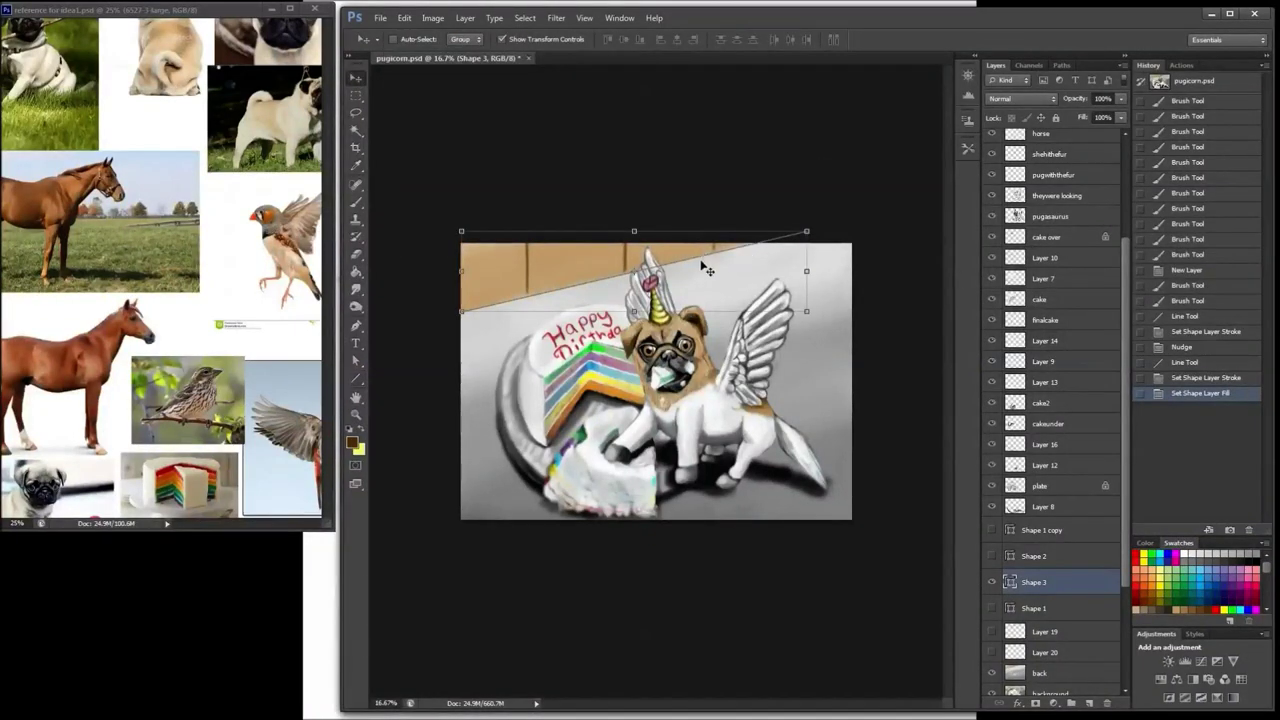
left_click_drag(706, 268, 735, 330)
key("ctrl+plus")
key("ctrl+plus")
key("ctrl+plus")
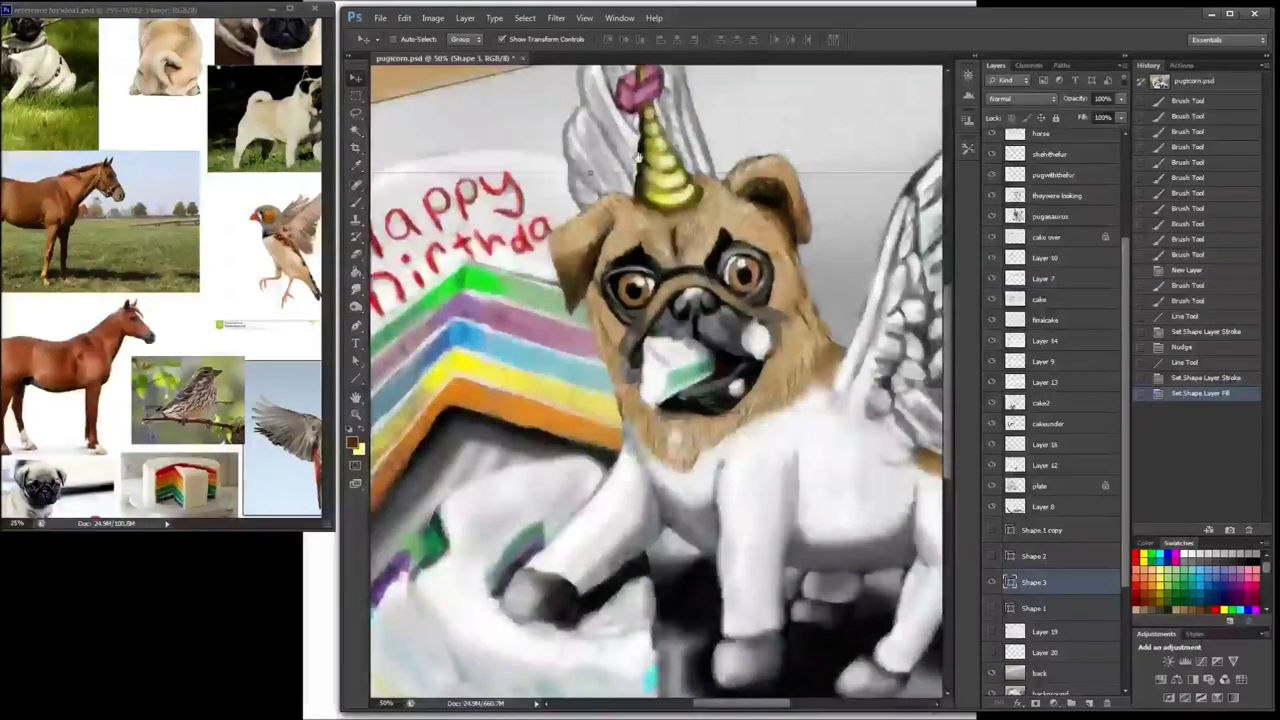
left_click_drag(638, 157, 689, 430)
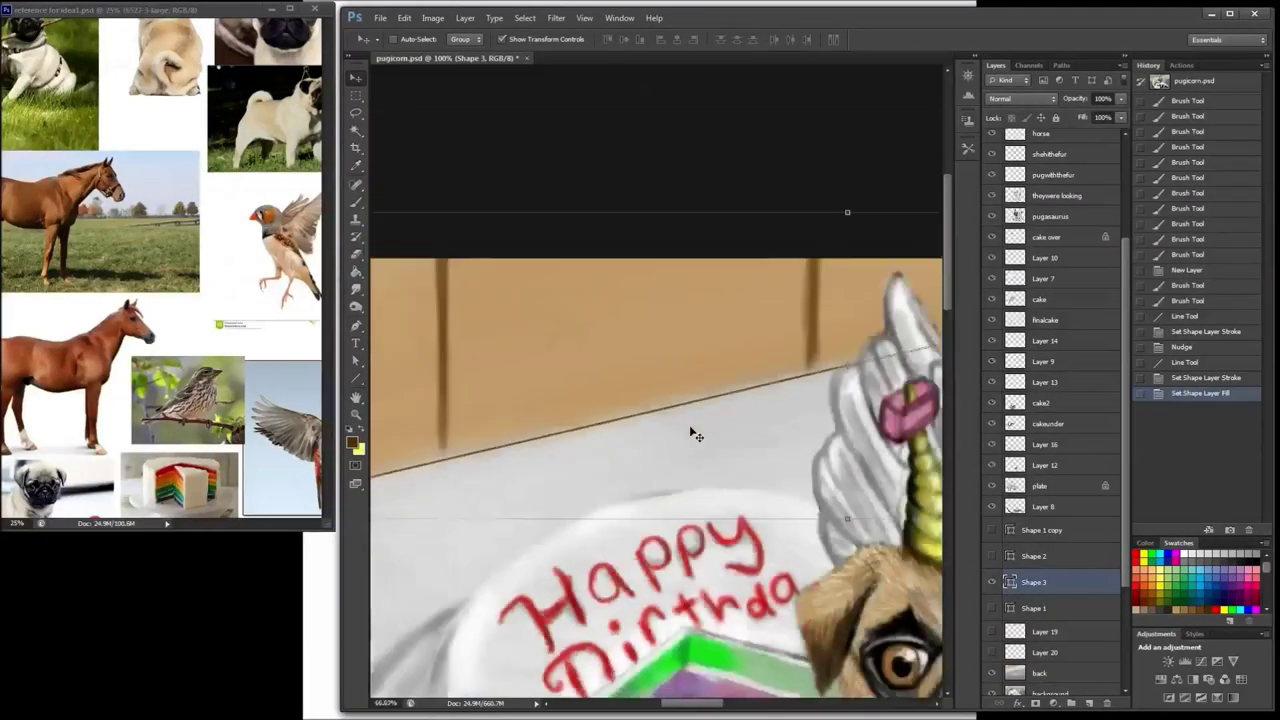
key("ctrl+minus")
key("ctrl+minus")
key("Up")
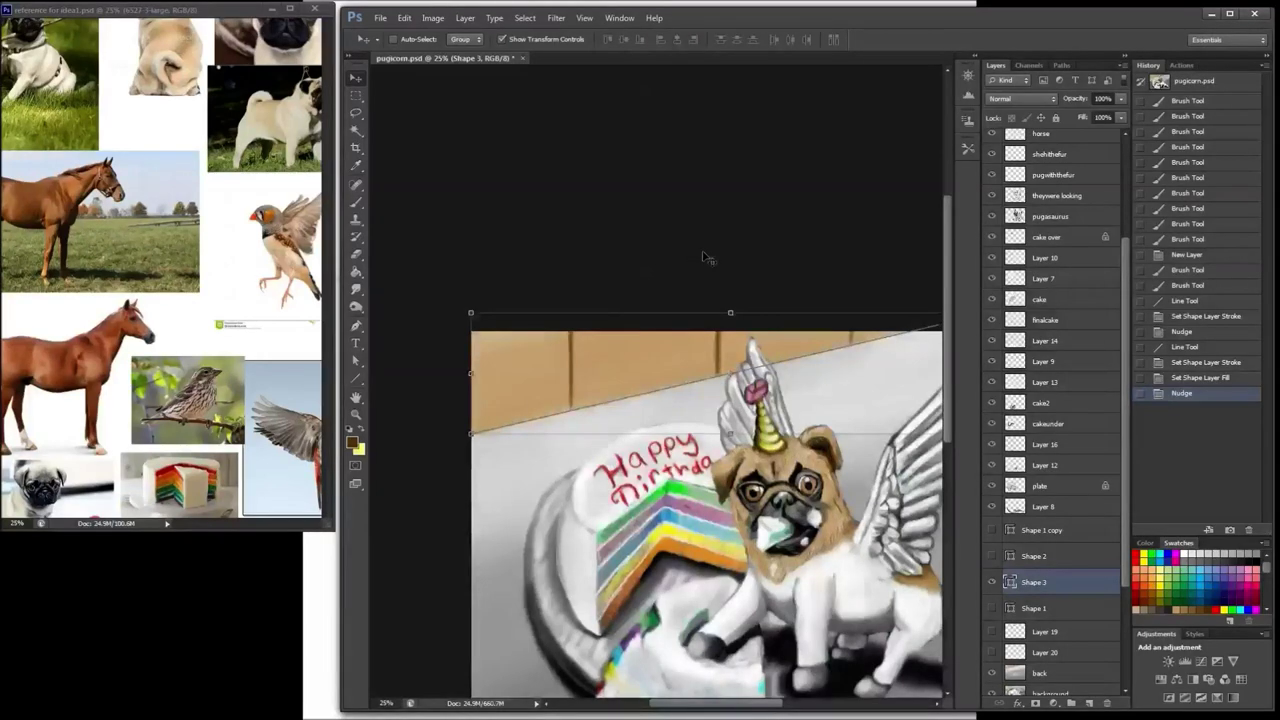
Step: Add a new layer beneath Shape 3 and paint a soft black shadow along the wall border with a 129 px brush
key("ctrl+minus")
key("ctrl+minus")
left_click(1089, 704)
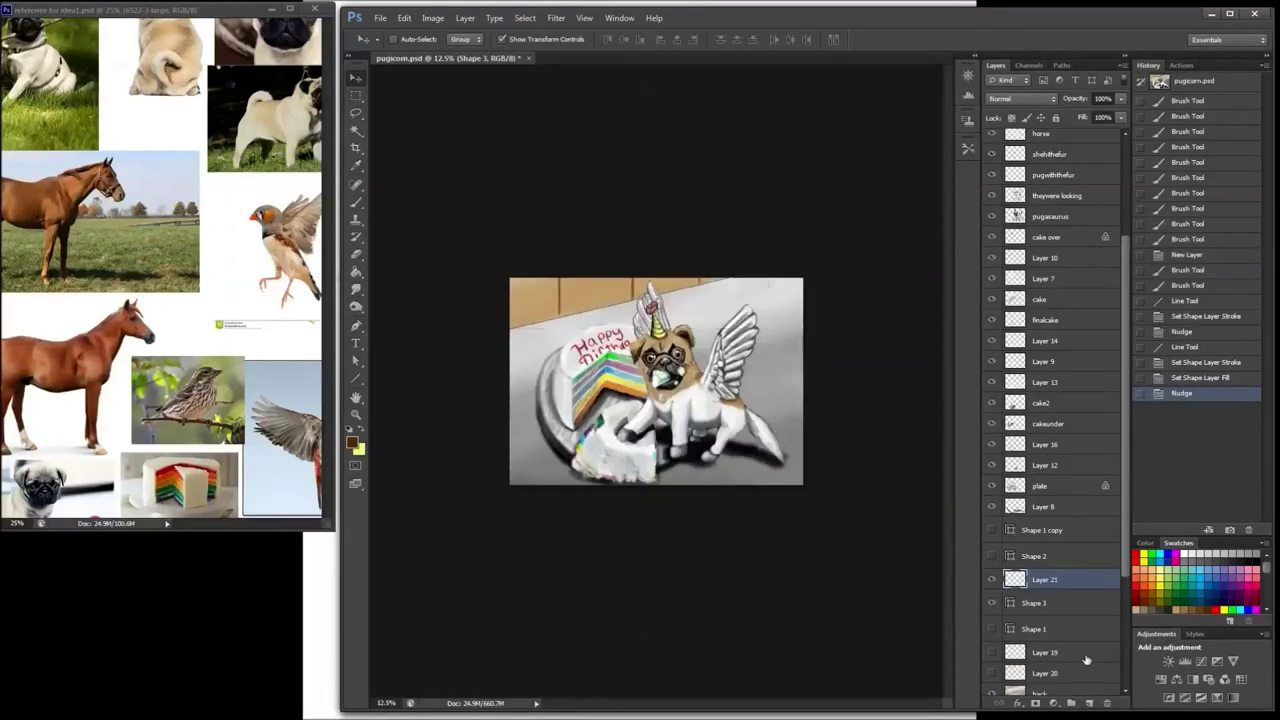
left_click_drag(1050, 582, 1048, 615)
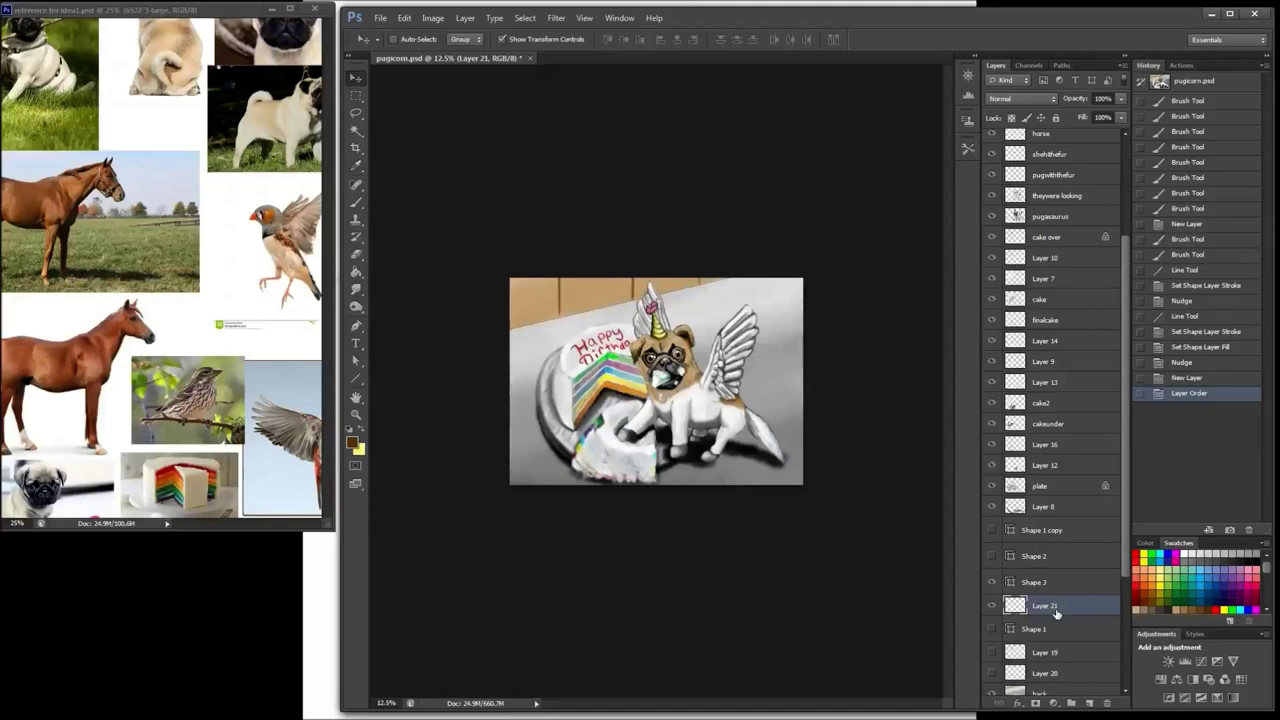
key("b")
right_click(625, 239)
mouse_move(603, 310)
left_mouse_down()
mouse_move(515, 338)
mouse_move(706, 281)
mouse_move(641, 290)
left_mouse_up()
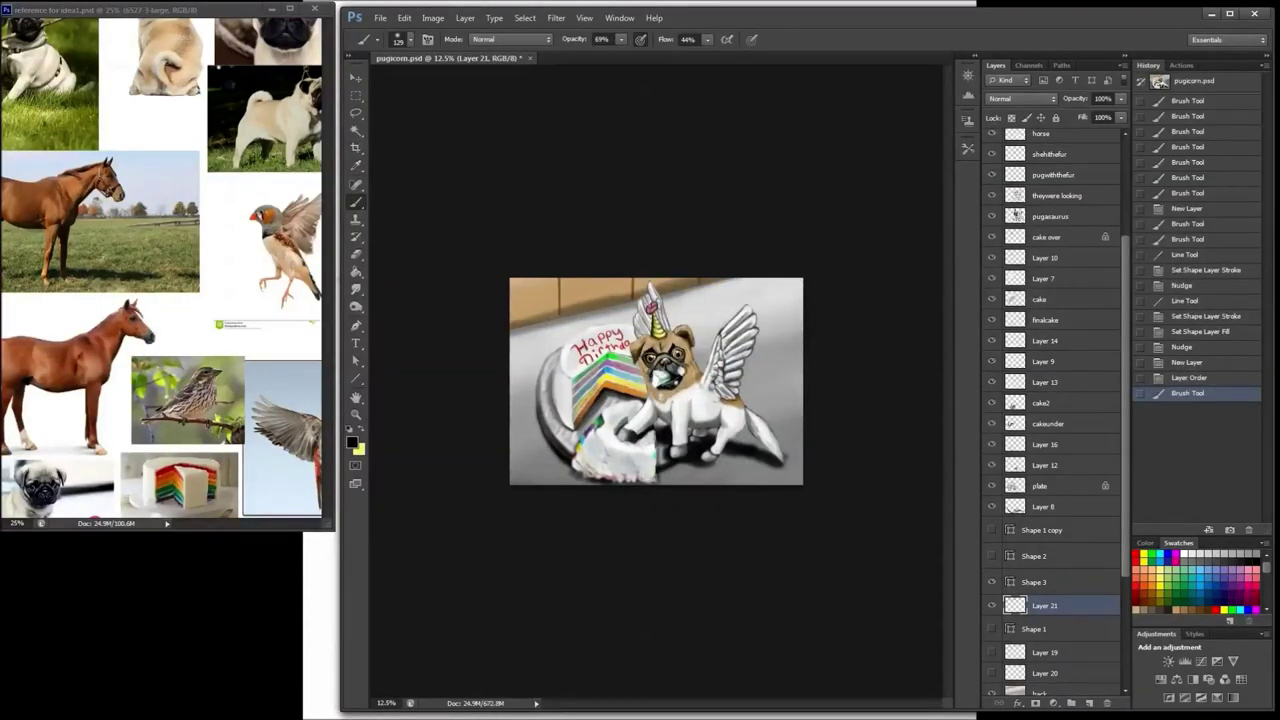
mouse_move(515, 332)
left_mouse_down()
mouse_move(717, 281)
mouse_move(479, 345)
left_mouse_up()
Step: Erase the black shadow strokes along the wall border on Layer 21, enlarging the Eraser to 308 px
left_click(360, 256)
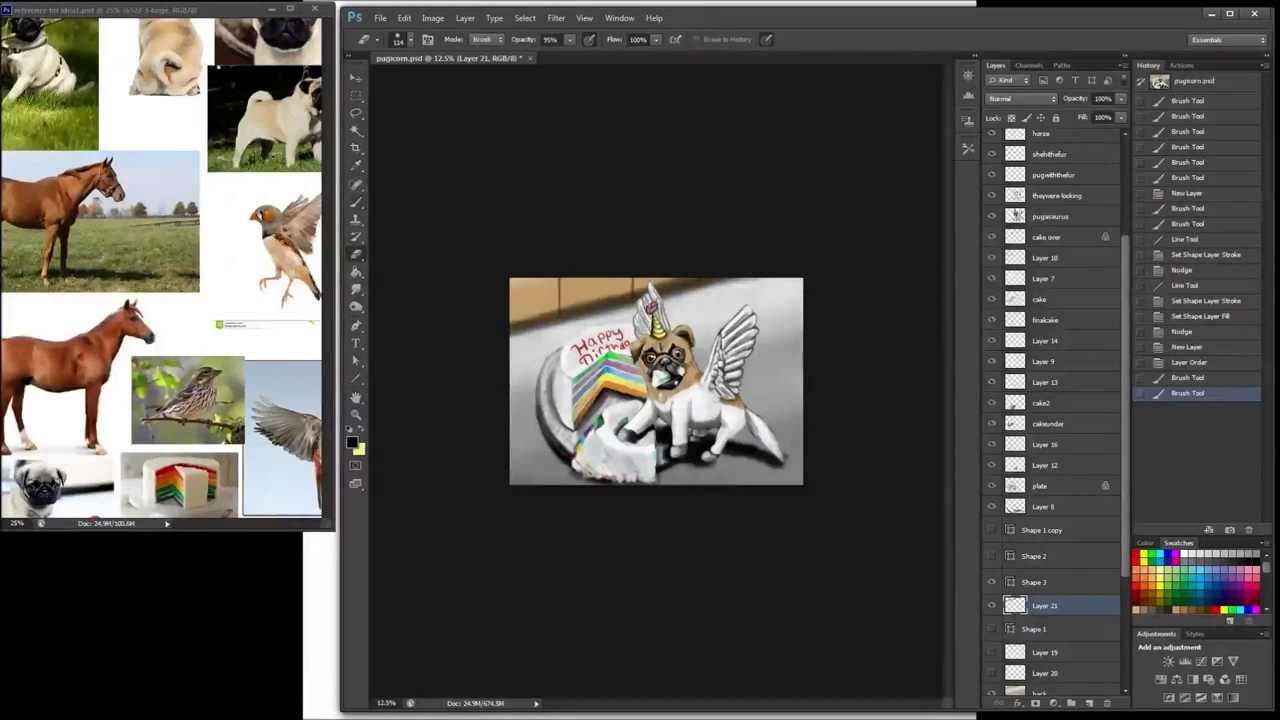
mouse_move(548, 323)
left_mouse_down()
mouse_move(621, 301)
mouse_move(535, 315)
left_mouse_up()
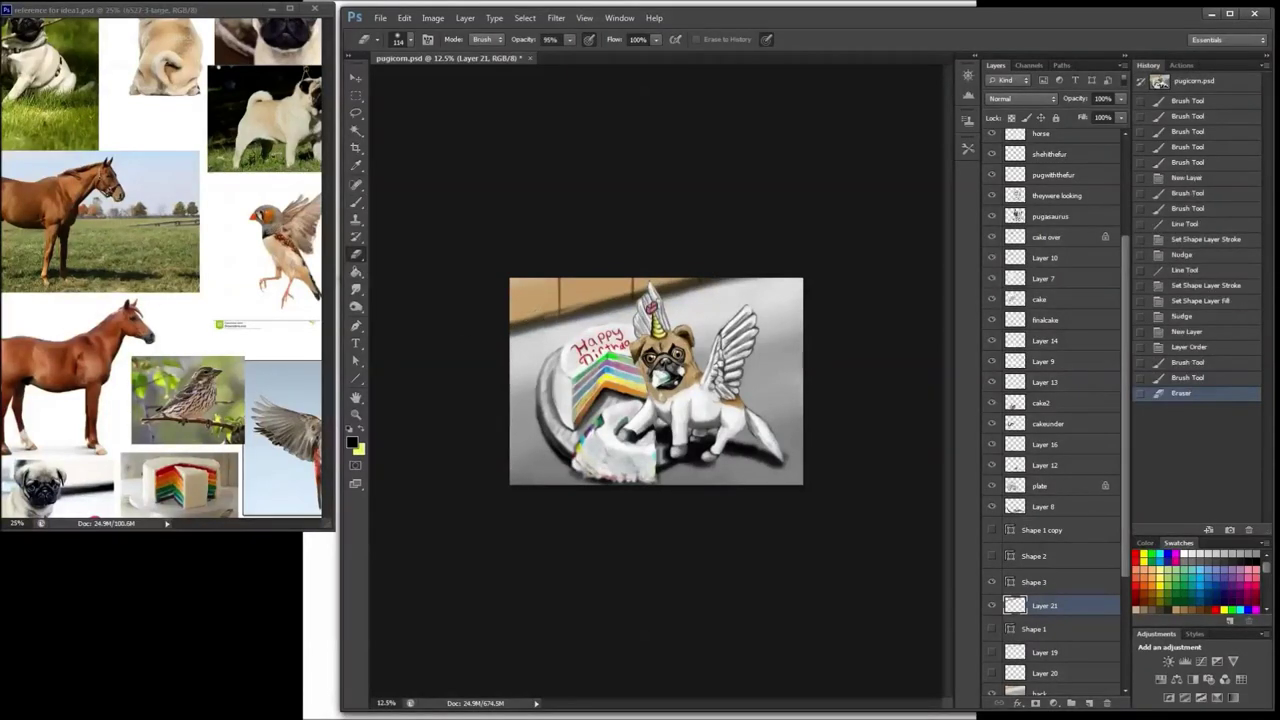
key("ctrl+plus")
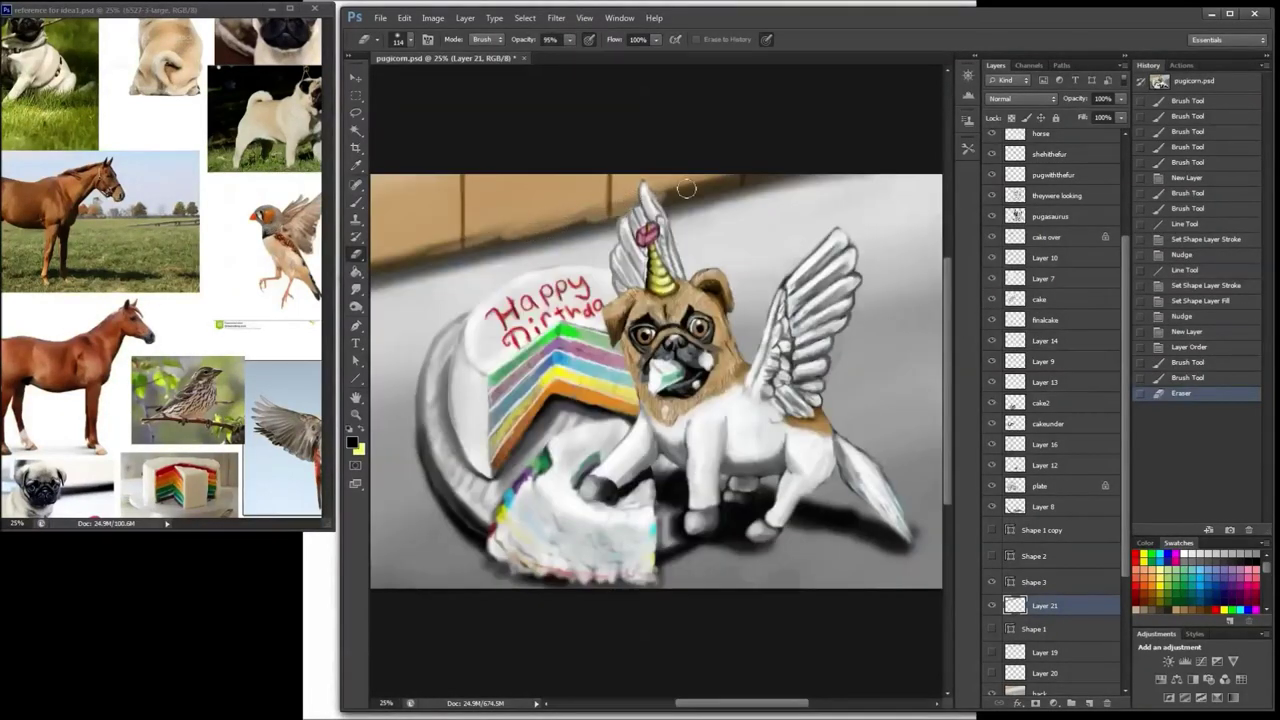
mouse_move(813, 164)
left_mouse_down()
mouse_move(530, 230)
mouse_move(815, 184)
mouse_move(385, 282)
left_mouse_up()
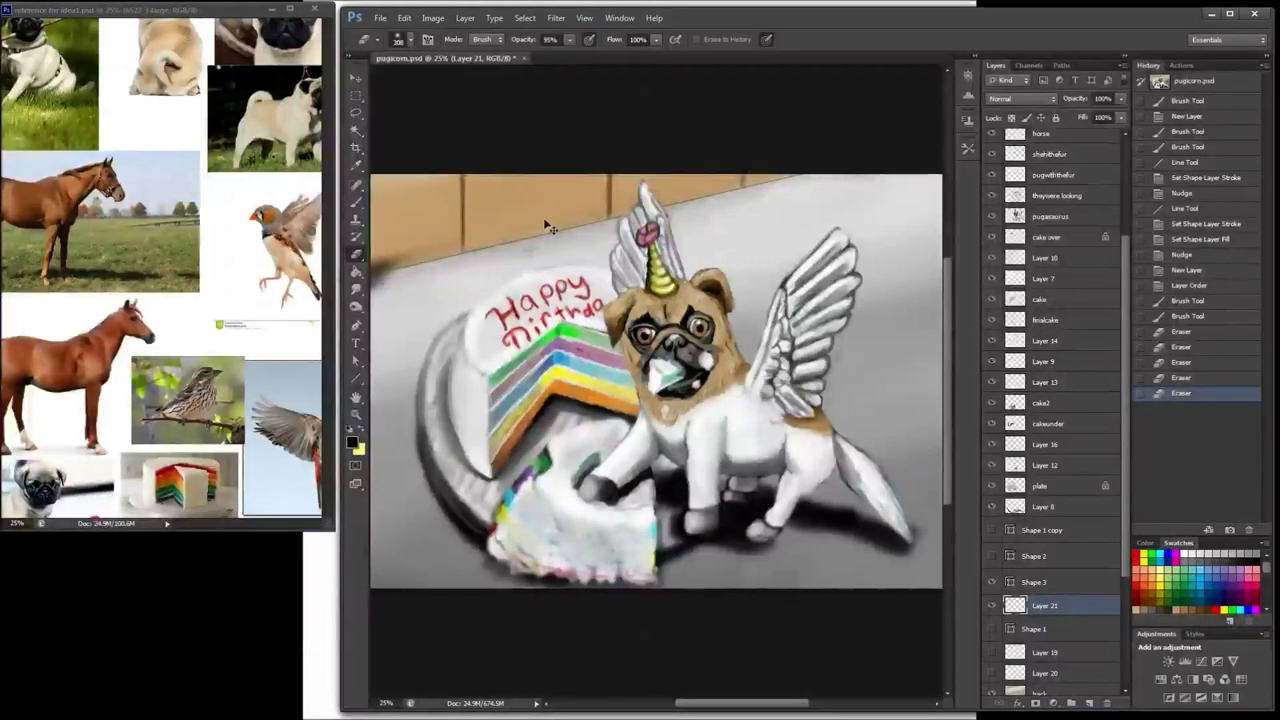
key("ctrl+minus")
left_click(473, 313)
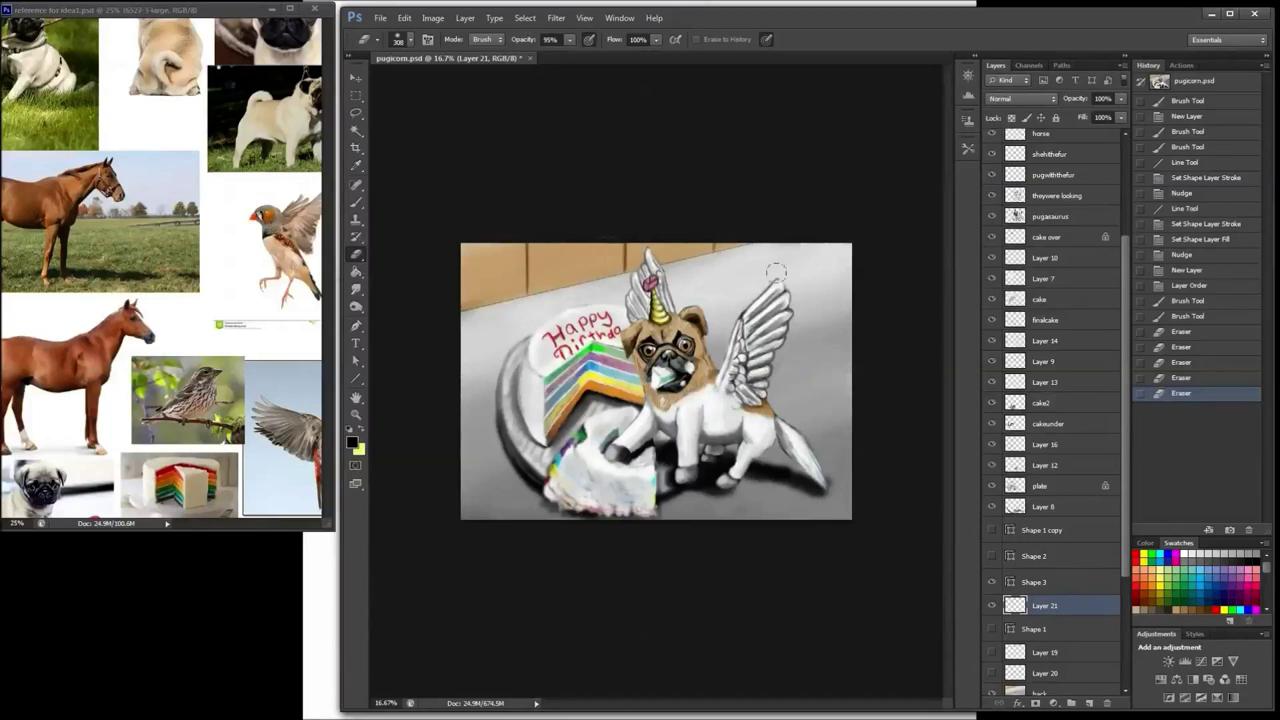
Step: Repaint a soft black shadow along the wall border with the 129 px brush and set Layer 21's opacity to 48%
left_click(355, 201)
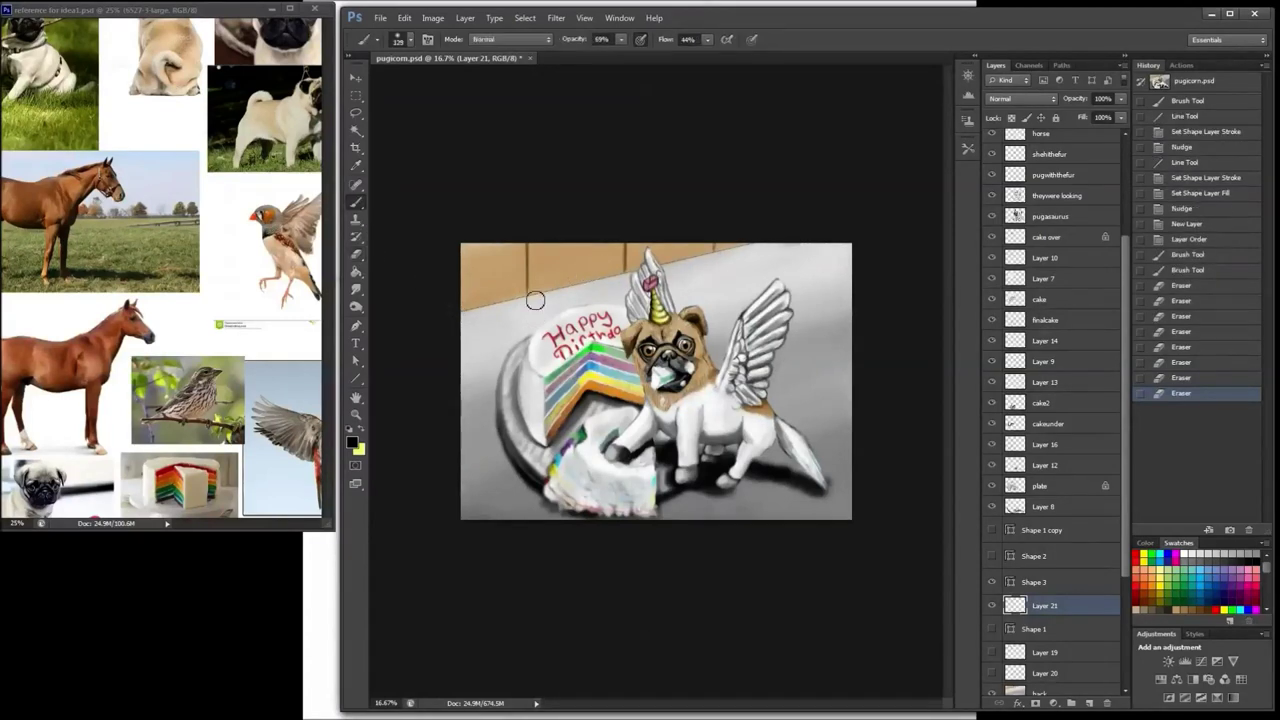
mouse_move(463, 316)
left_mouse_down()
mouse_move(766, 242)
mouse_move(740, 247)
mouse_move(752, 238)
left_mouse_up()
left_click_drag(464, 314, 760, 246)
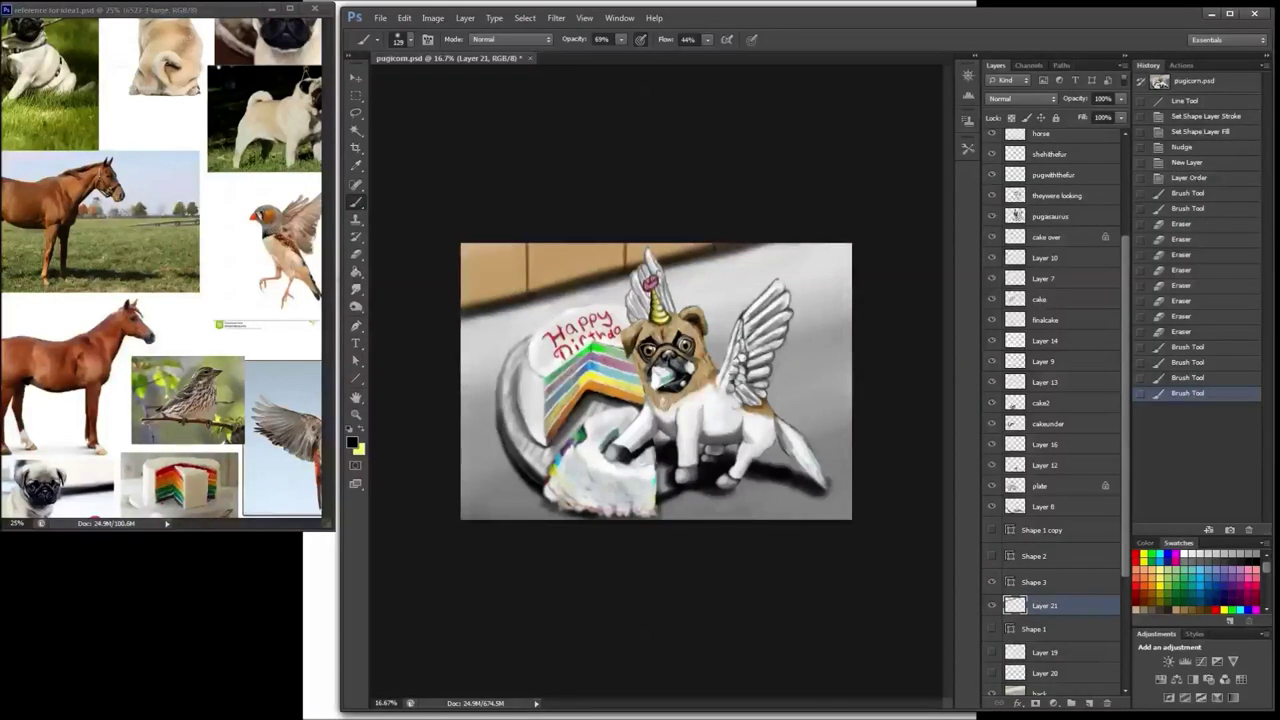
mouse_move(1120, 98)
left_mouse_down()
mouse_move(1079, 113)
mouse_move(1101, 112)
mouse_move(1088, 120)
left_mouse_up()
Step: Erase the shadow spilling onto the tan wall tiles and set Layer 21's opacity to 22%
left_click(358, 253)
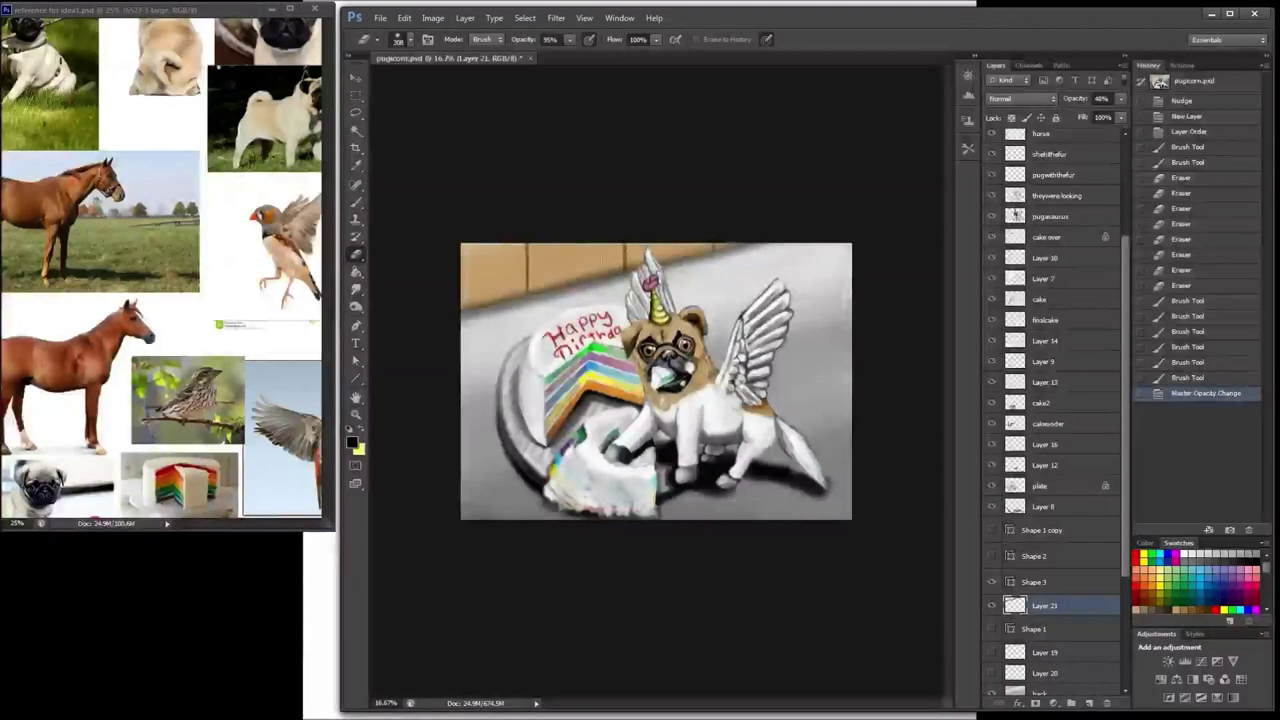
left_click_drag(515, 292, 495, 279)
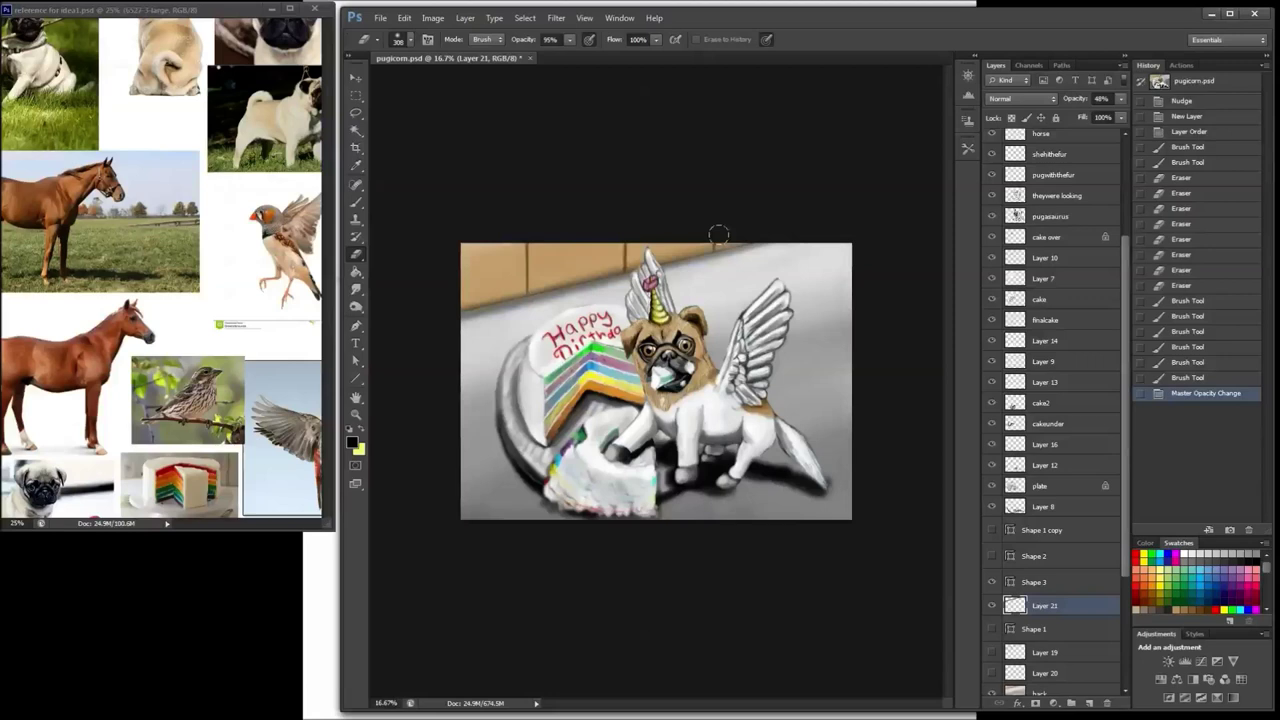
left_click(676, 212)
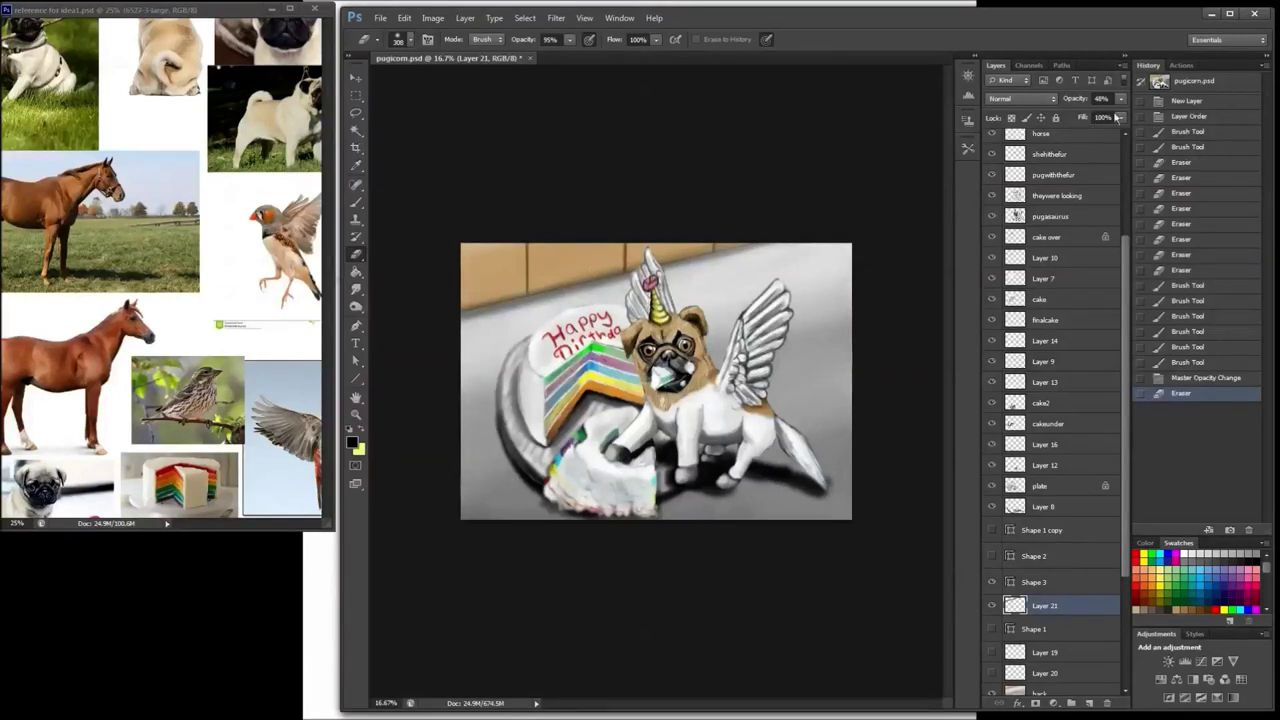
left_click_drag(1120, 98, 1071, 113)
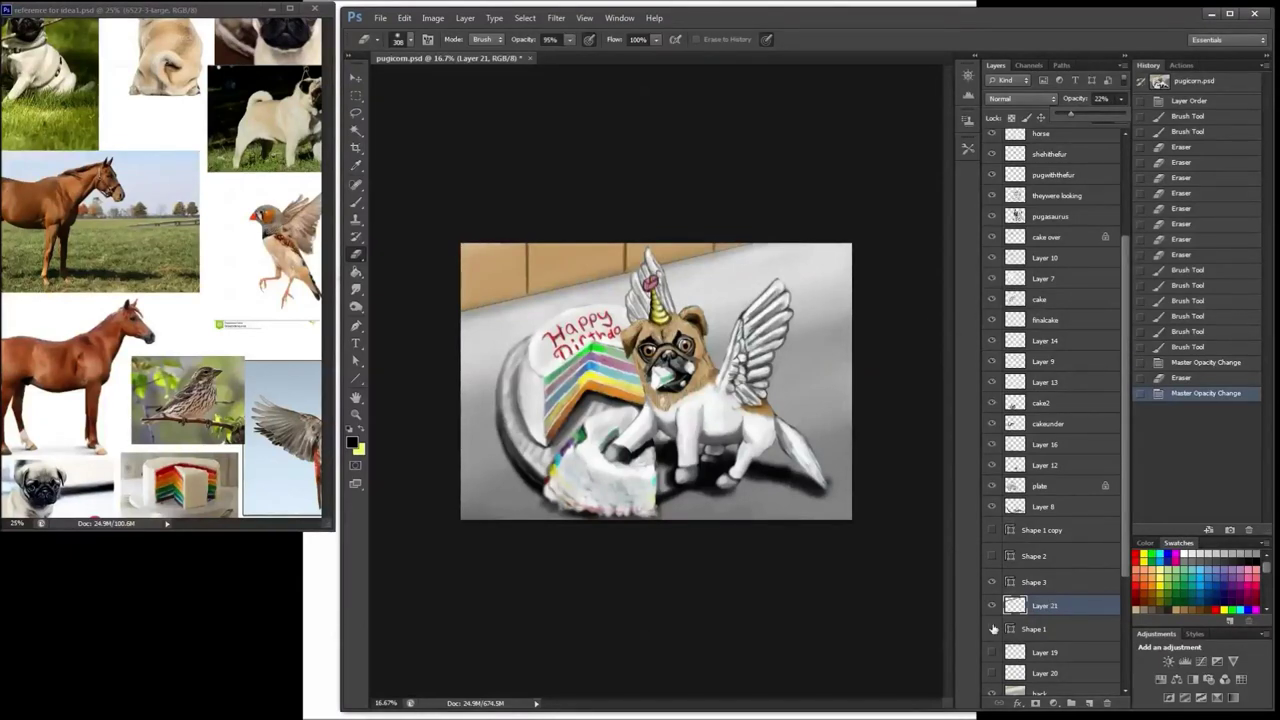
Step: Add a new layer above Layer 21, sample the wall's tan color, and enlarge the brush to 197 px
left_click(1090, 703)
key("b")
left_click(492, 272, "alt")
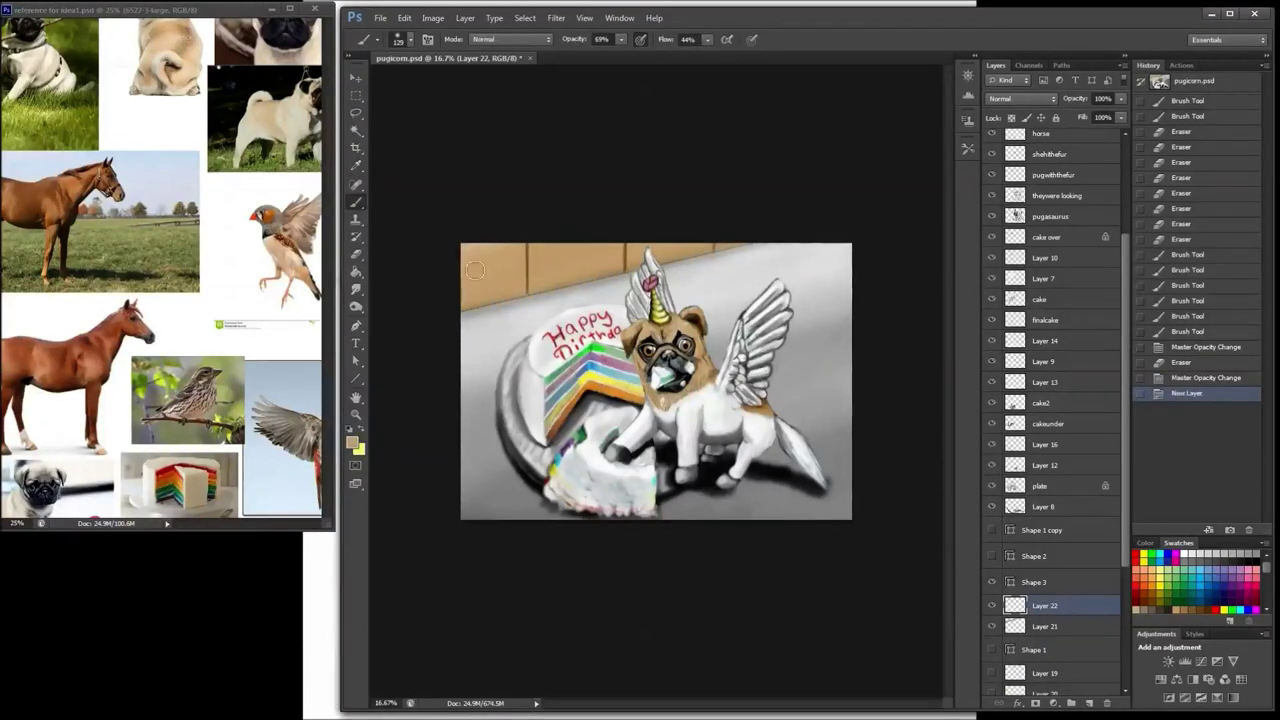
left_click(492, 268)
right_click(505, 215)
left_click(483, 212)
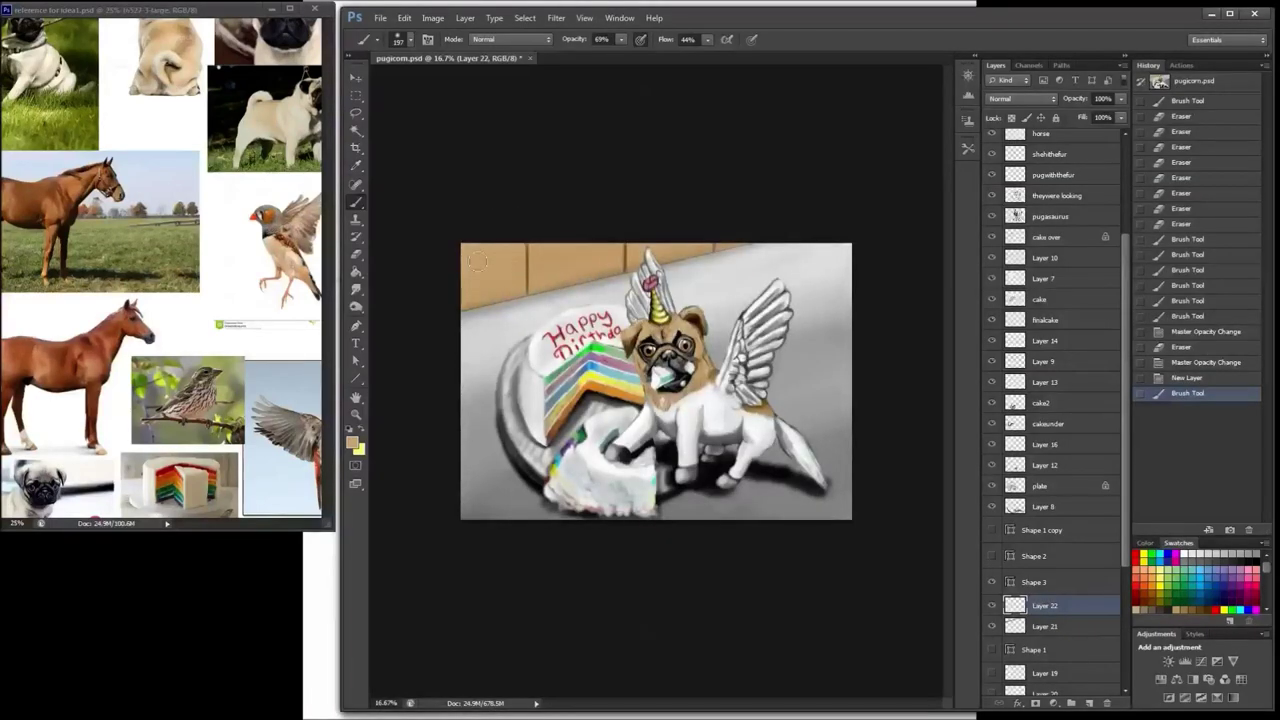
Step: Paint soft tan strokes across the wall tiles and along their lower border on Layer 22
left_click_drag(478, 261, 506, 272)
left_click_drag(545, 262, 600, 264)
left_click_drag(640, 256, 695, 252)
mouse_move(718, 246)
left_mouse_down()
mouse_move(661, 241)
mouse_move(701, 245)
mouse_move(604, 266)
left_mouse_up()
left_click(592, 270)
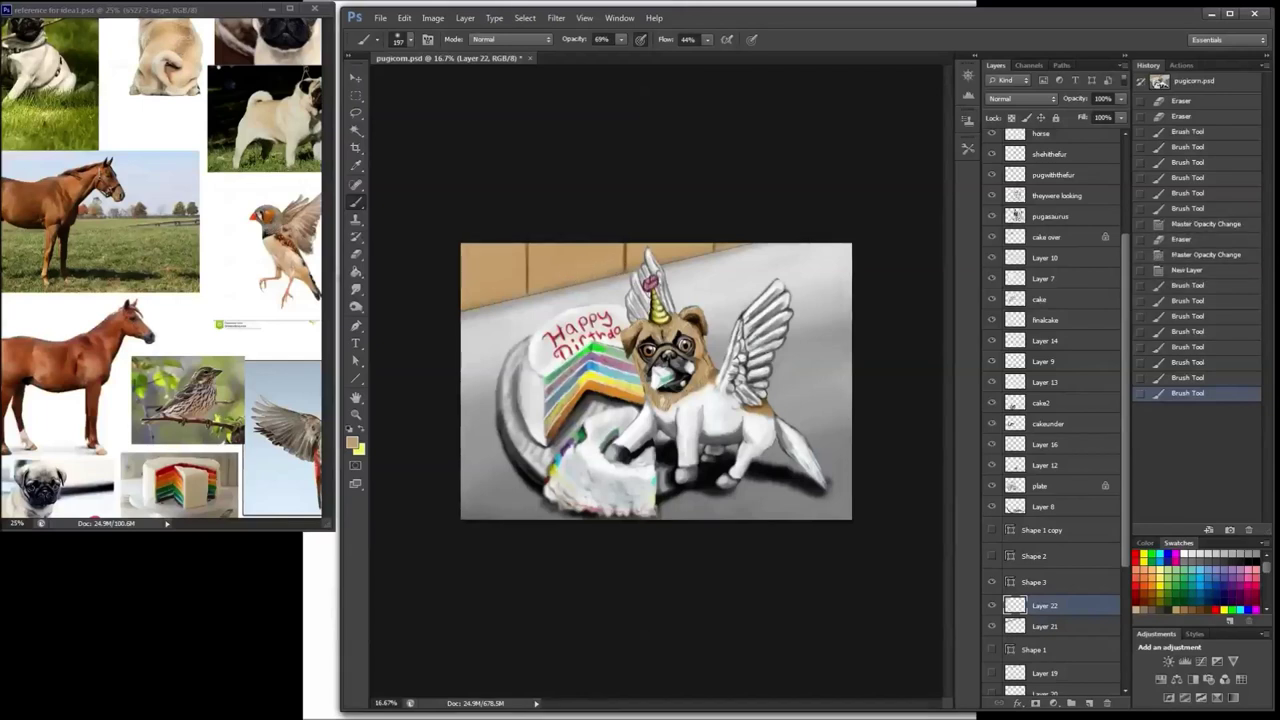
left_click(545, 284)
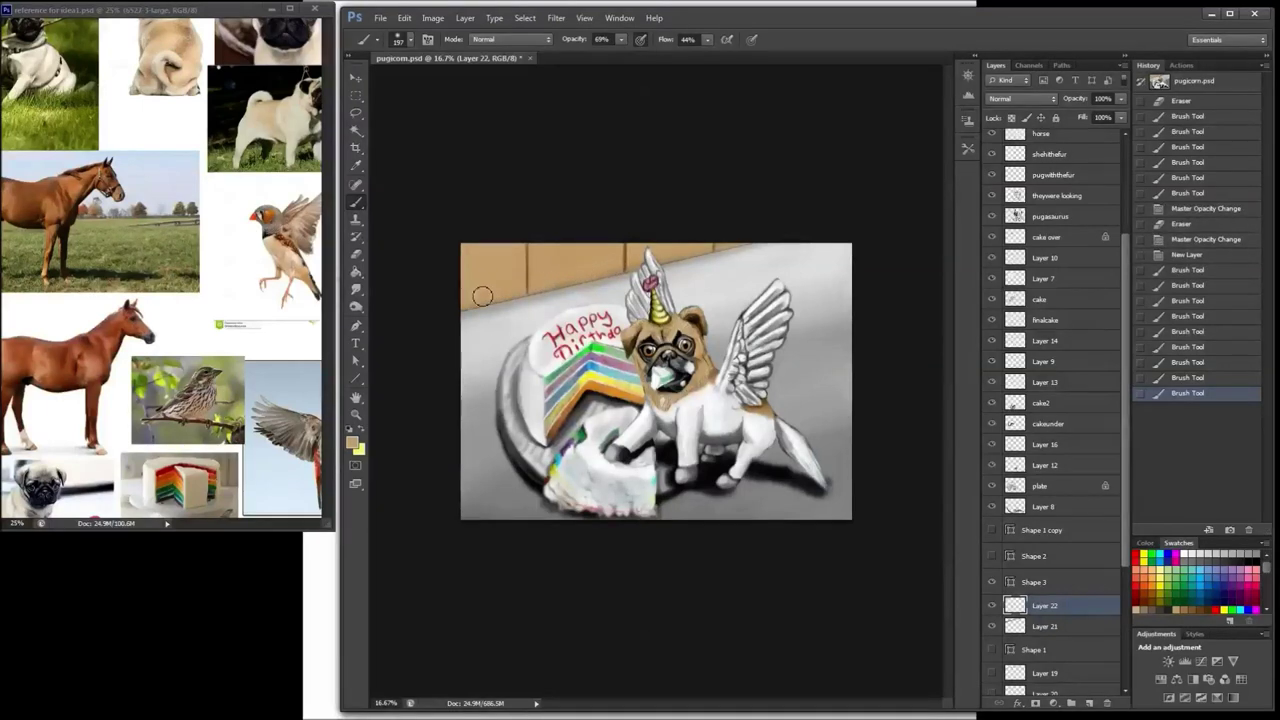
left_click_drag(482, 296, 512, 289)
mouse_move(538, 284)
left_mouse_down()
mouse_move(716, 244)
mouse_move(640, 263)
left_mouse_up()
left_click(737, 236)
left_click_drag(612, 267, 542, 284)
left_click_drag(515, 290, 472, 300)
key("ctrl+plus")
key("ctrl+plus")
key("ctrl+minus")
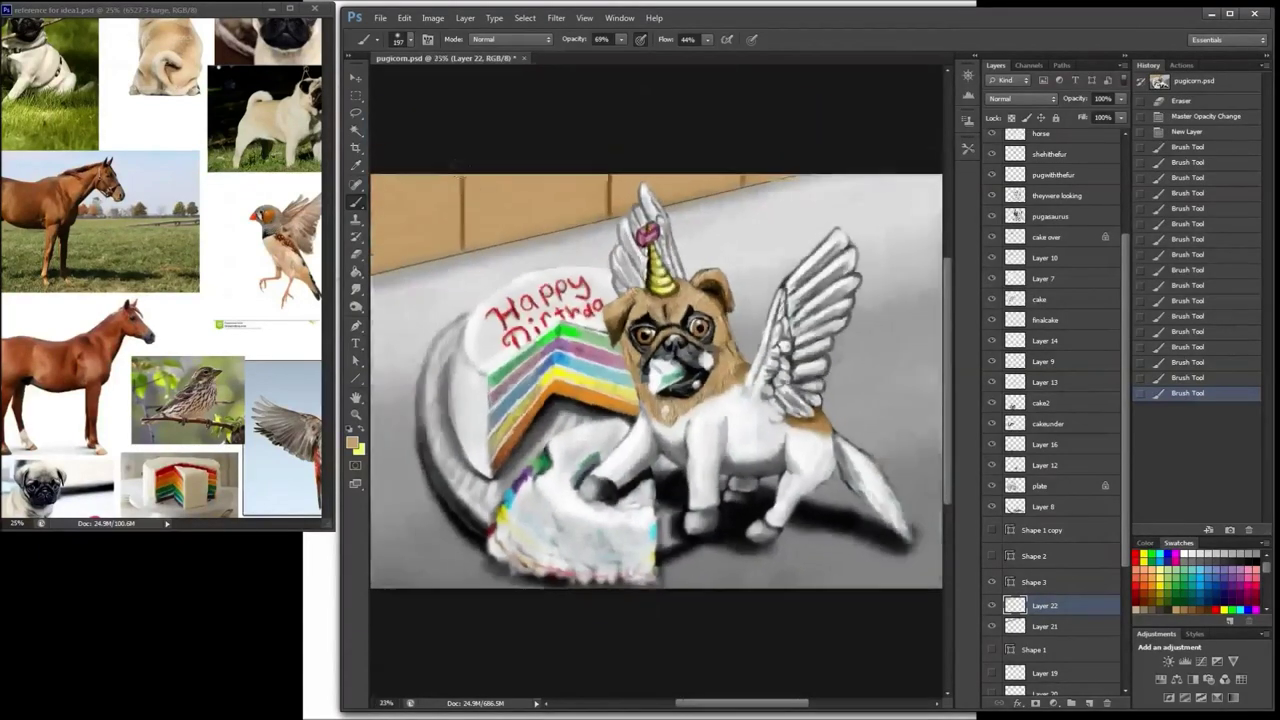
key("ctrl+plus")
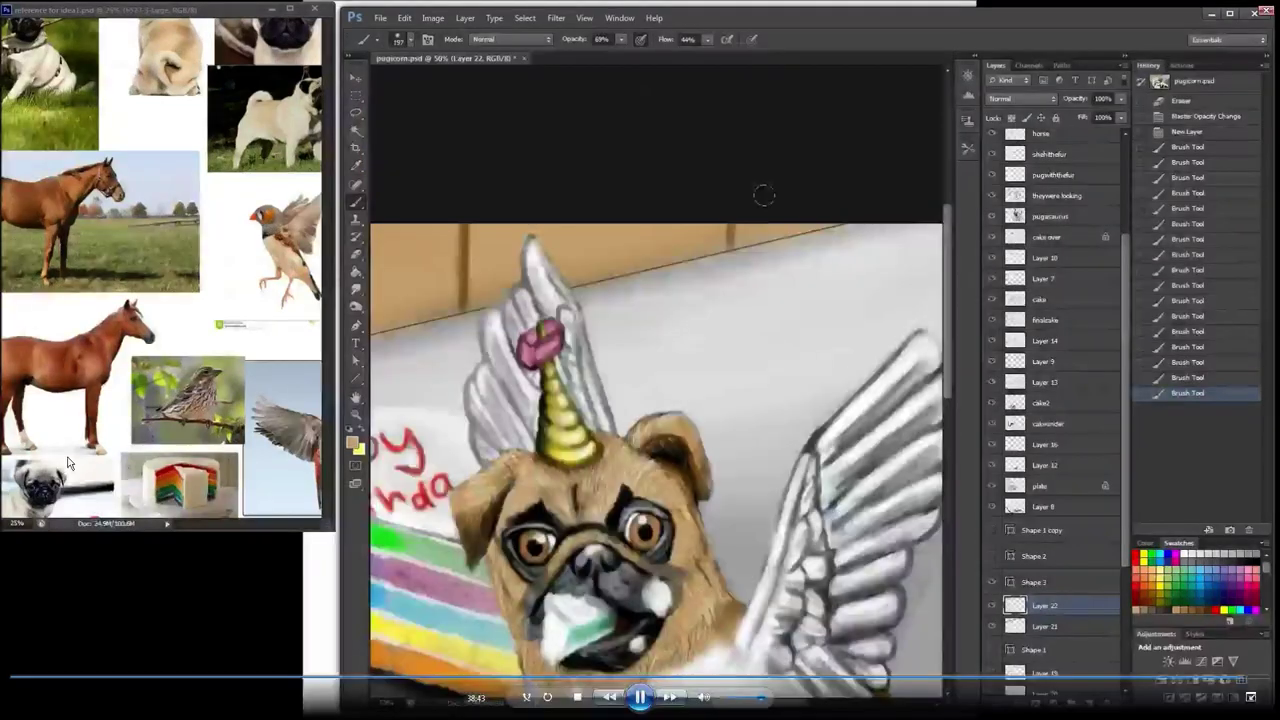
right_click(777, 213)
left_click(746, 190)
right_click(769, 208)
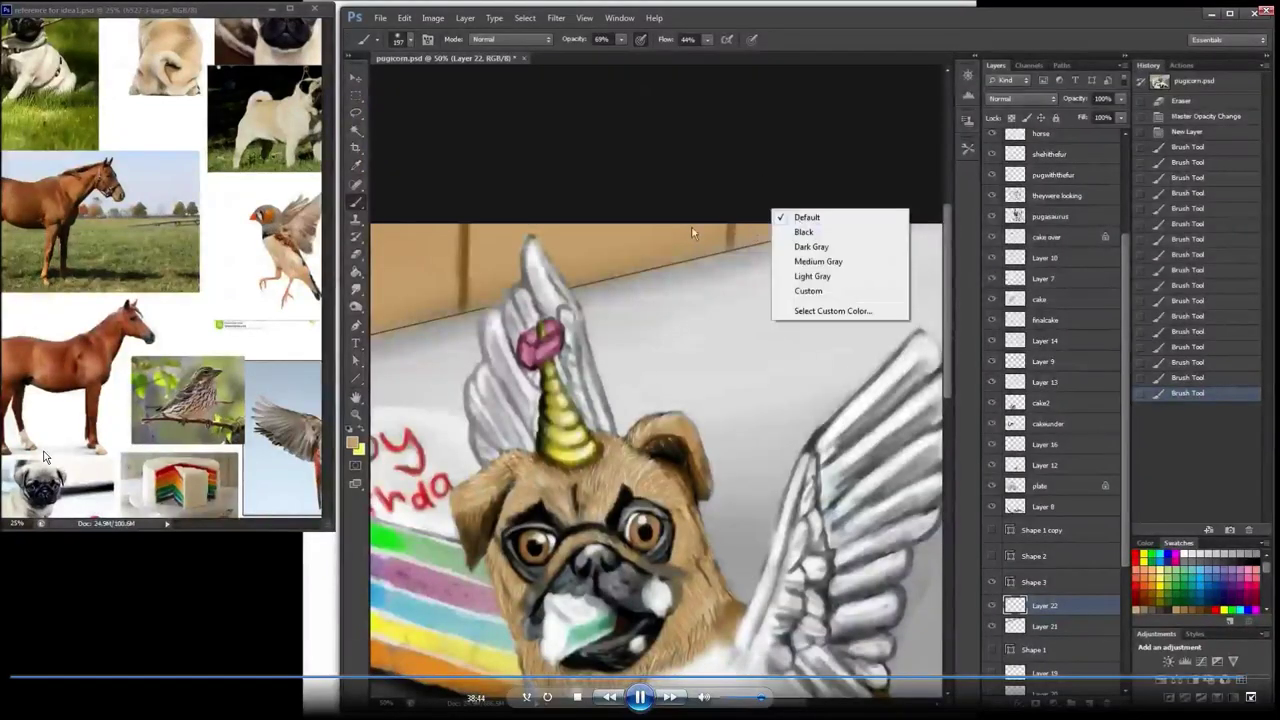
left_click(691, 225)
key("ctrl+0")
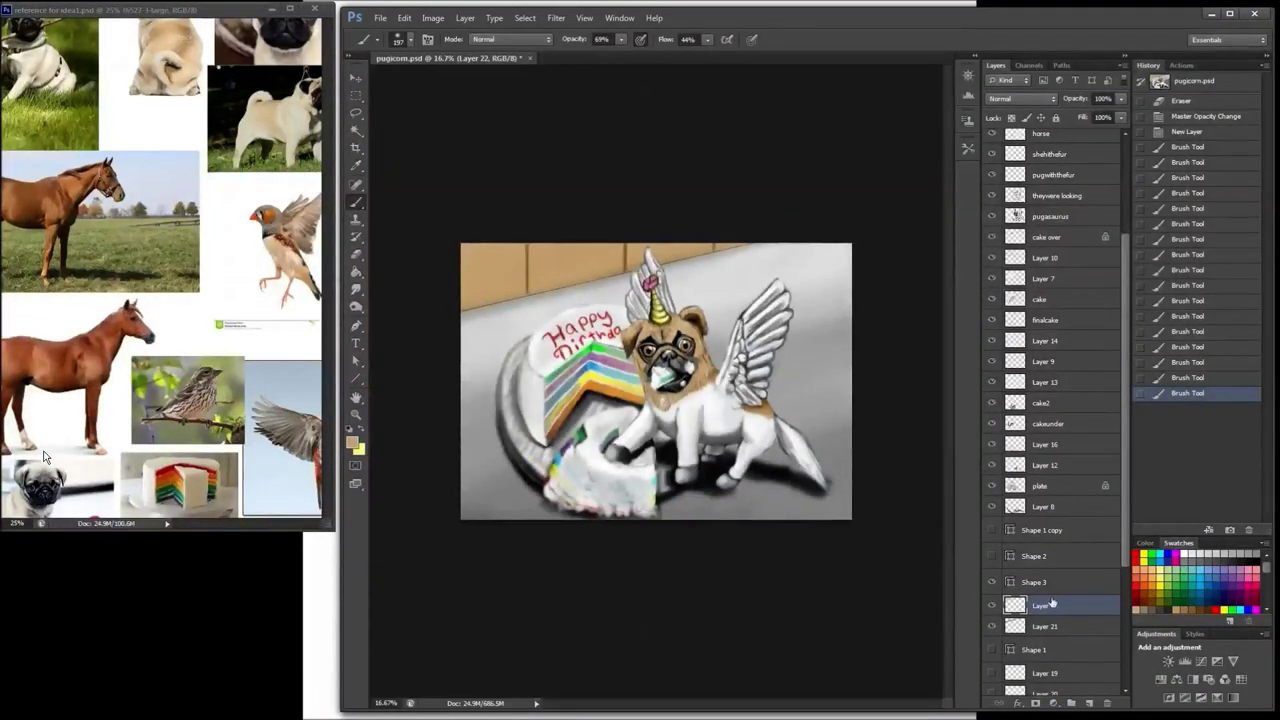
Step: Check the stroke options of the Shape 3 border line using the Line tool
left_click(1030, 585)
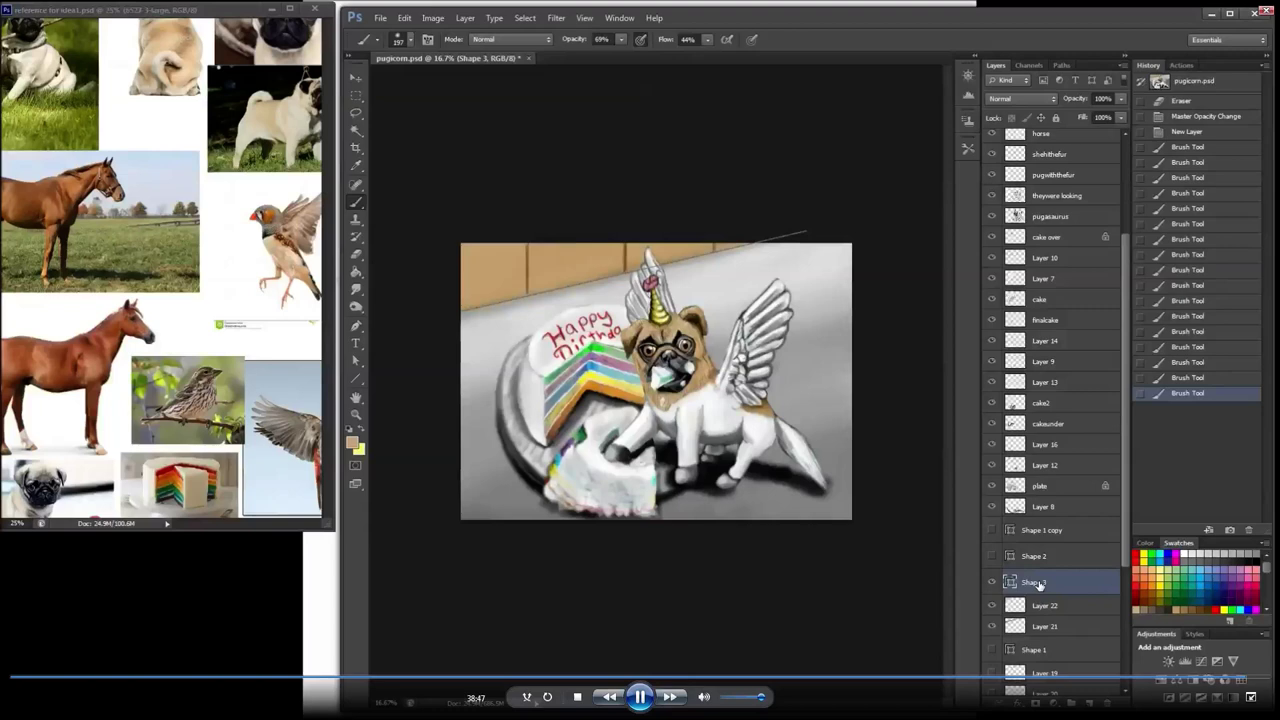
left_click(356, 377)
left_click(603, 41)
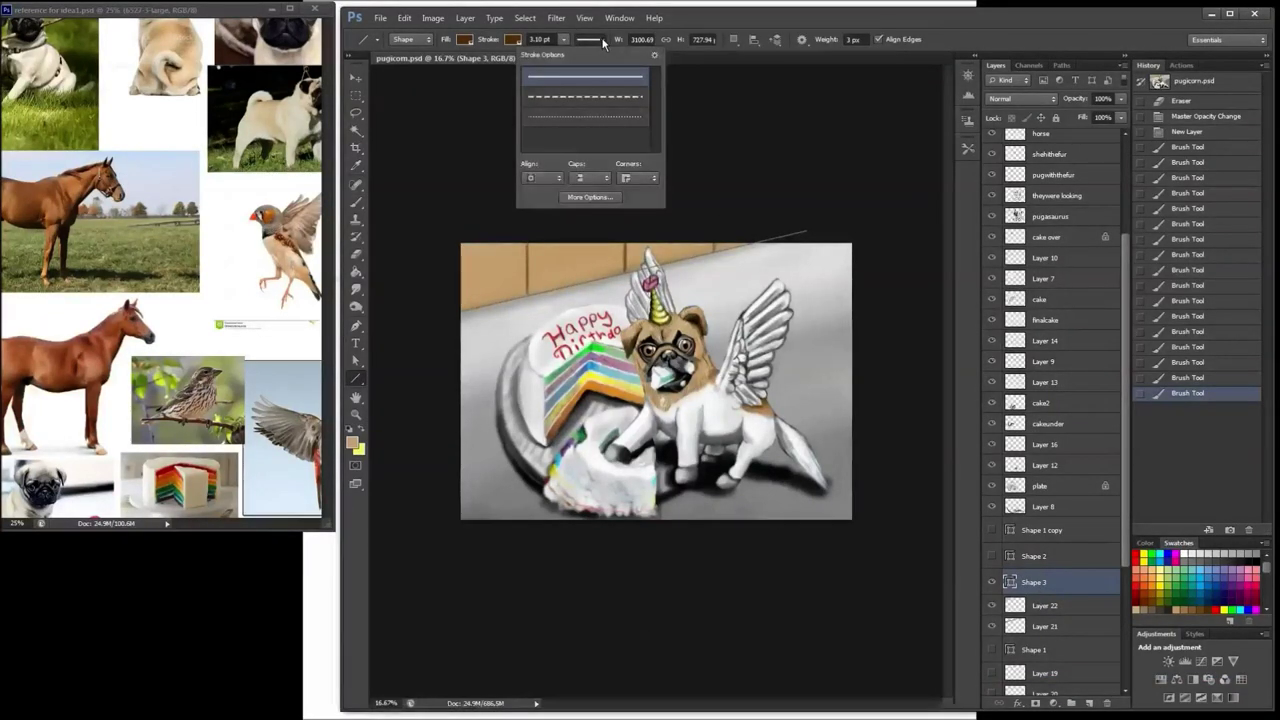
left_click(603, 41)
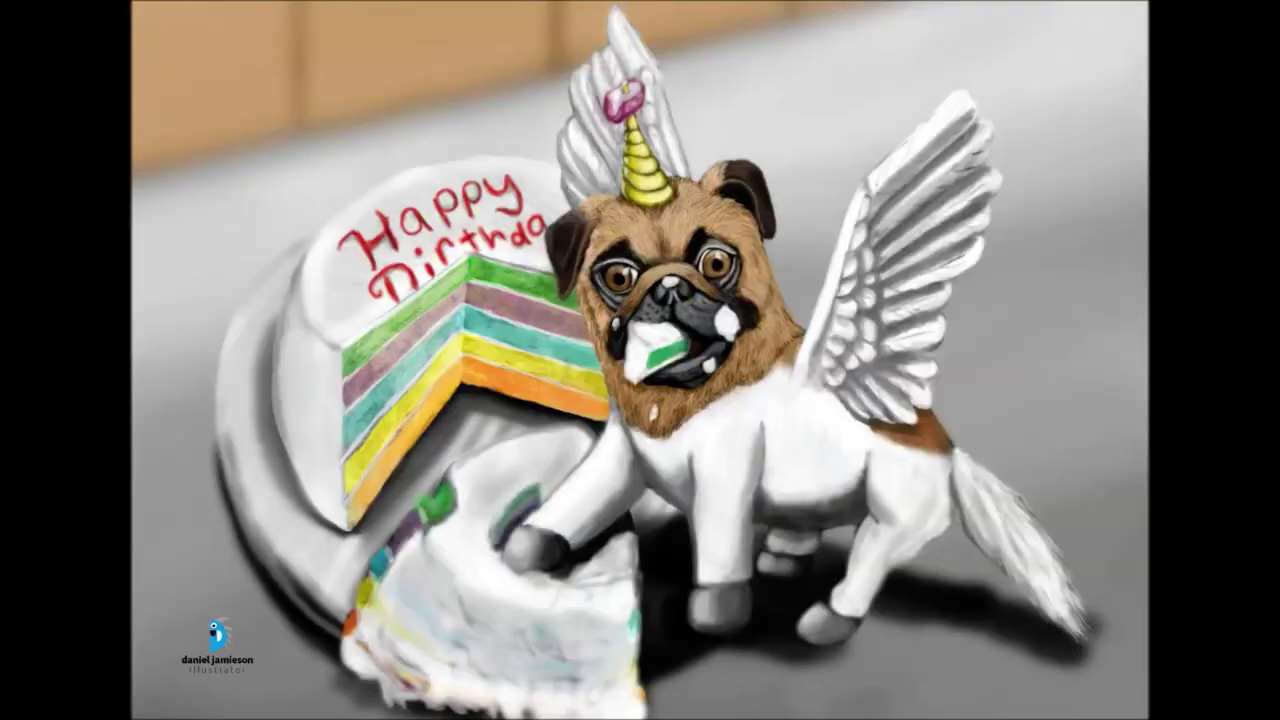
Step: Pause the video player, switch to the browser window showing the DeviantArt comic gallery, maximize it, and start browsing the artwork
mouse_move(685, 682)
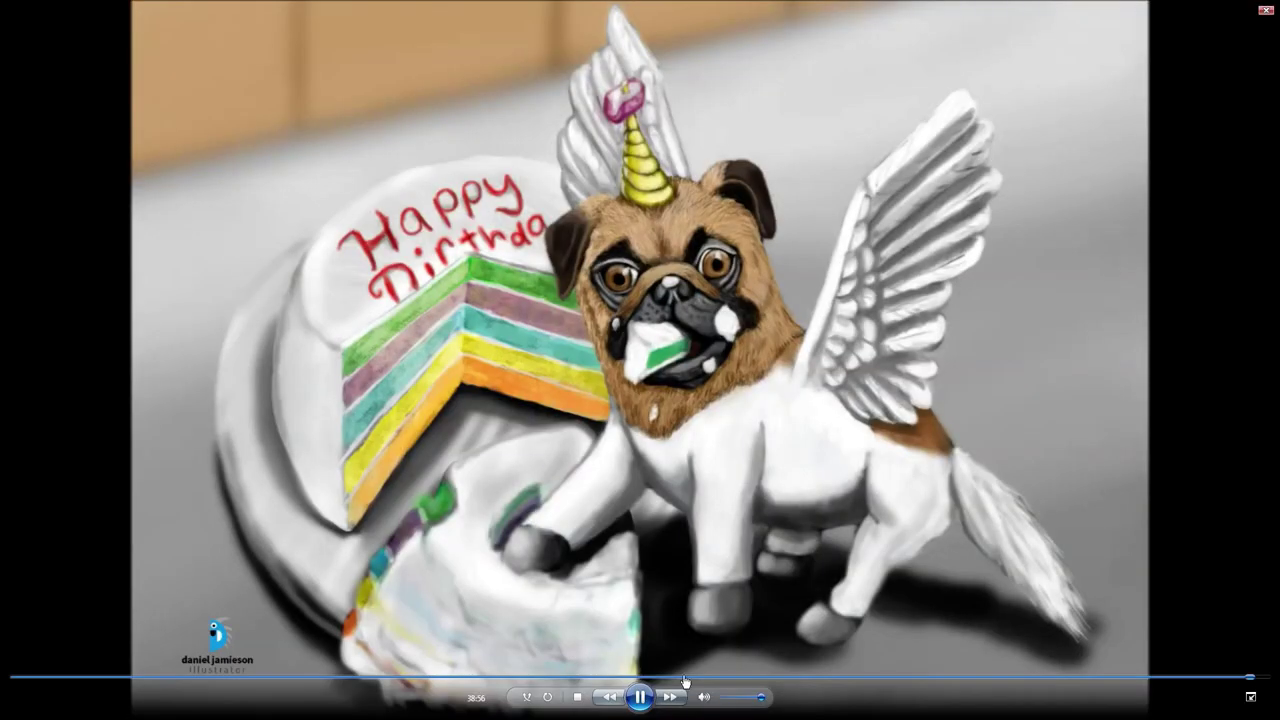
left_click(640, 697)
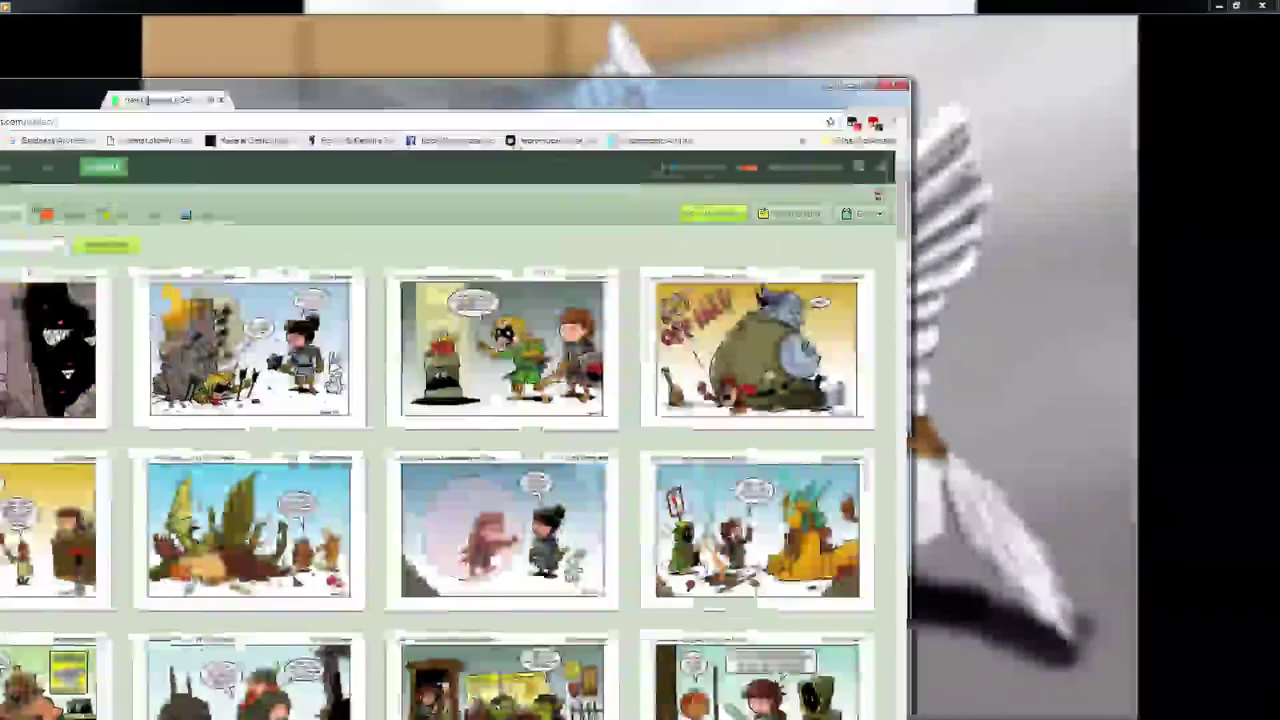
left_click_drag(147, 100, 446, 29)
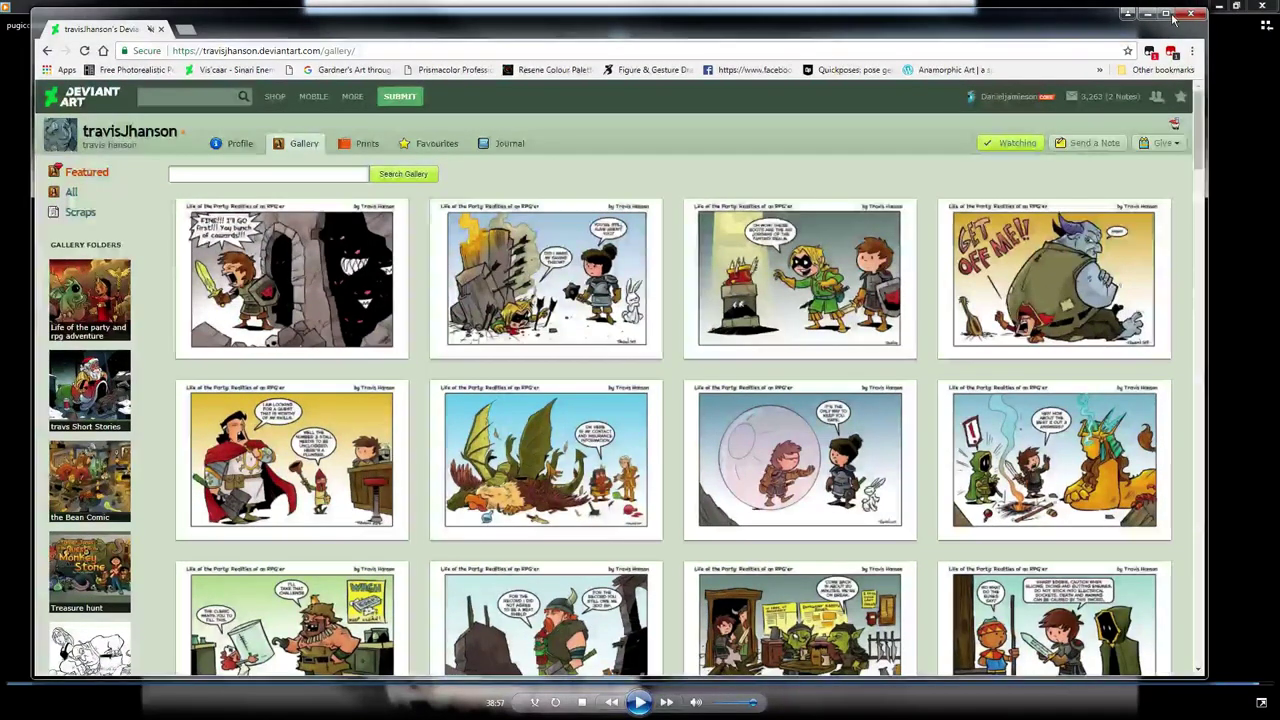
left_click(1165, 14)
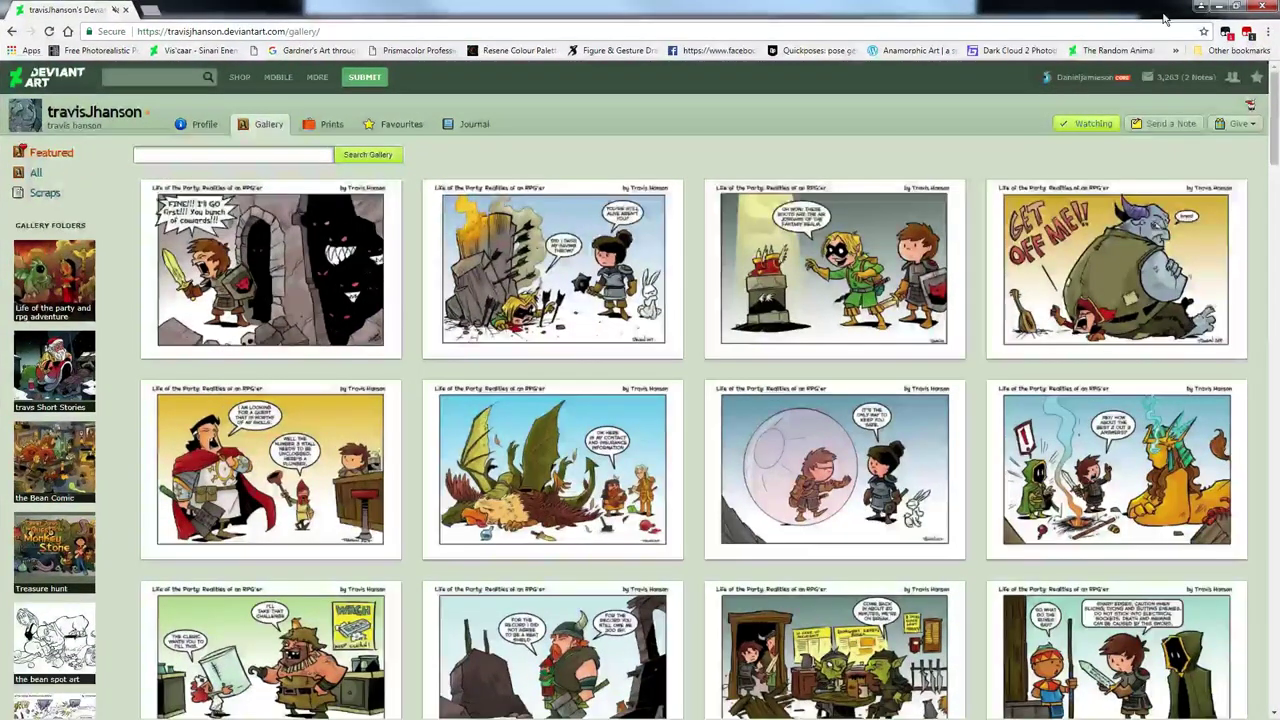
scroll(940, 200, "down", 1)
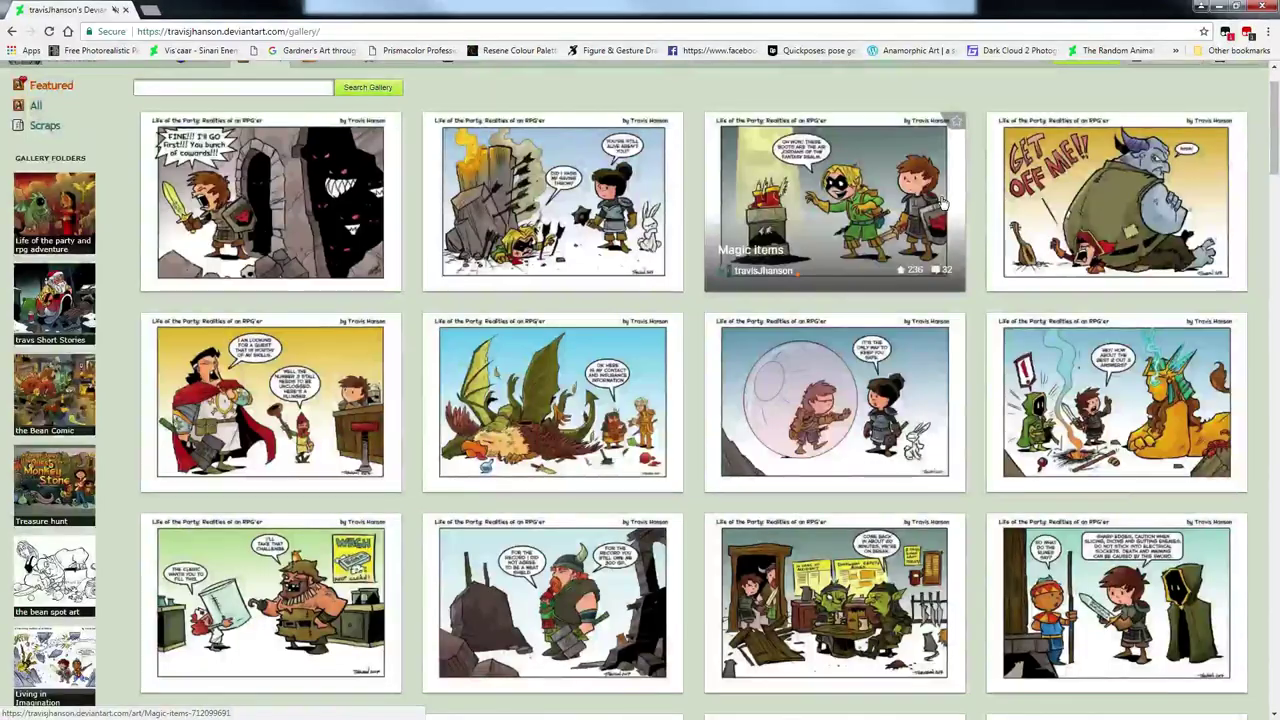